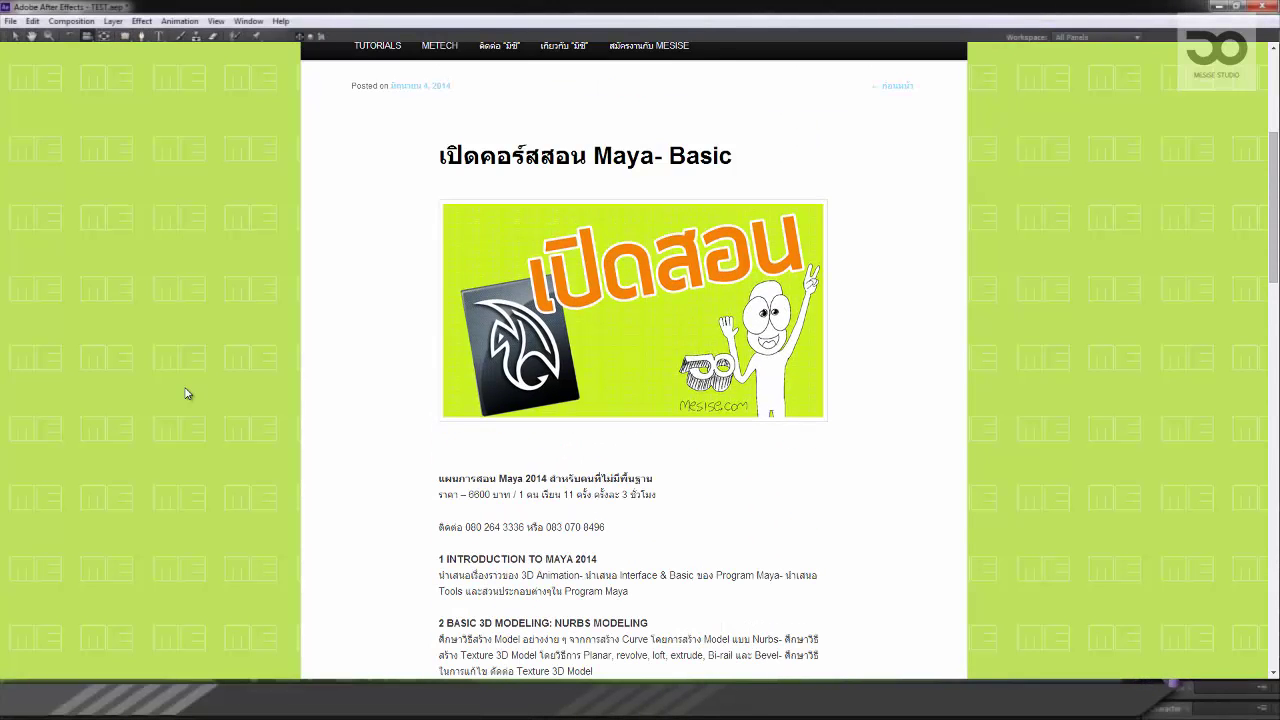
scroll(188, 395, "down", 1)
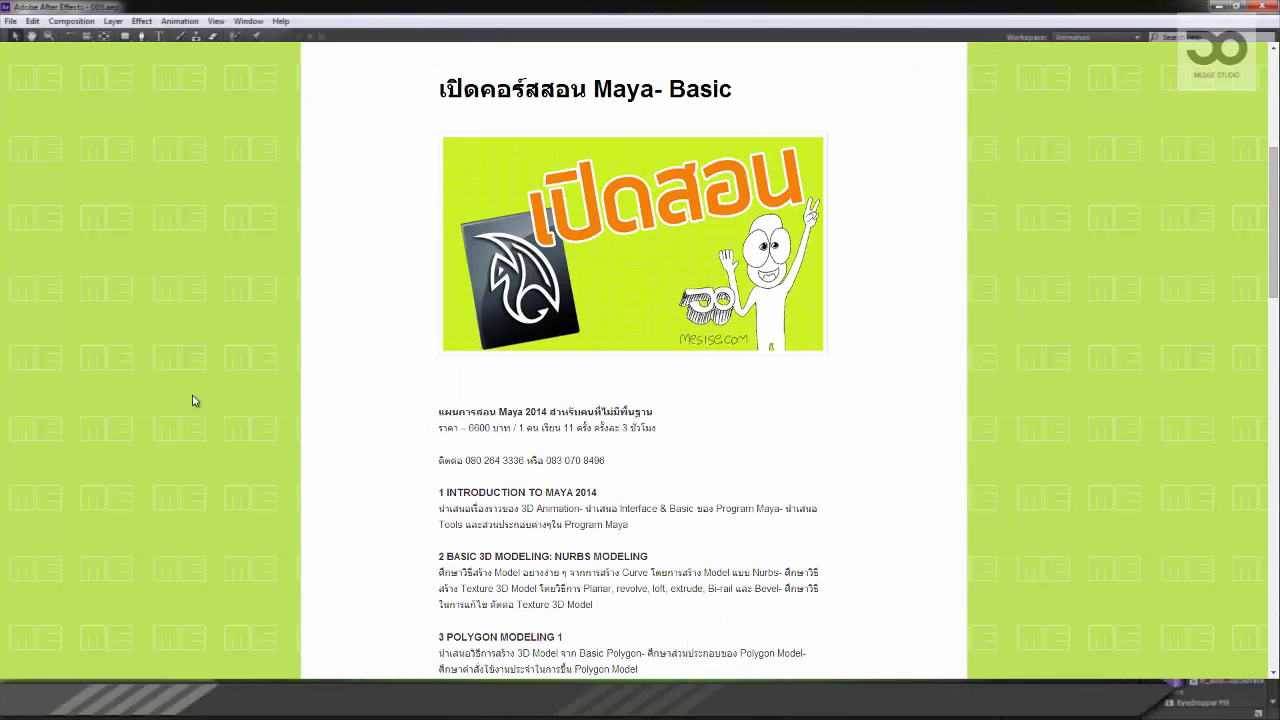
left_click(143, 24)
left_click_drag(465, 458, 631, 463)
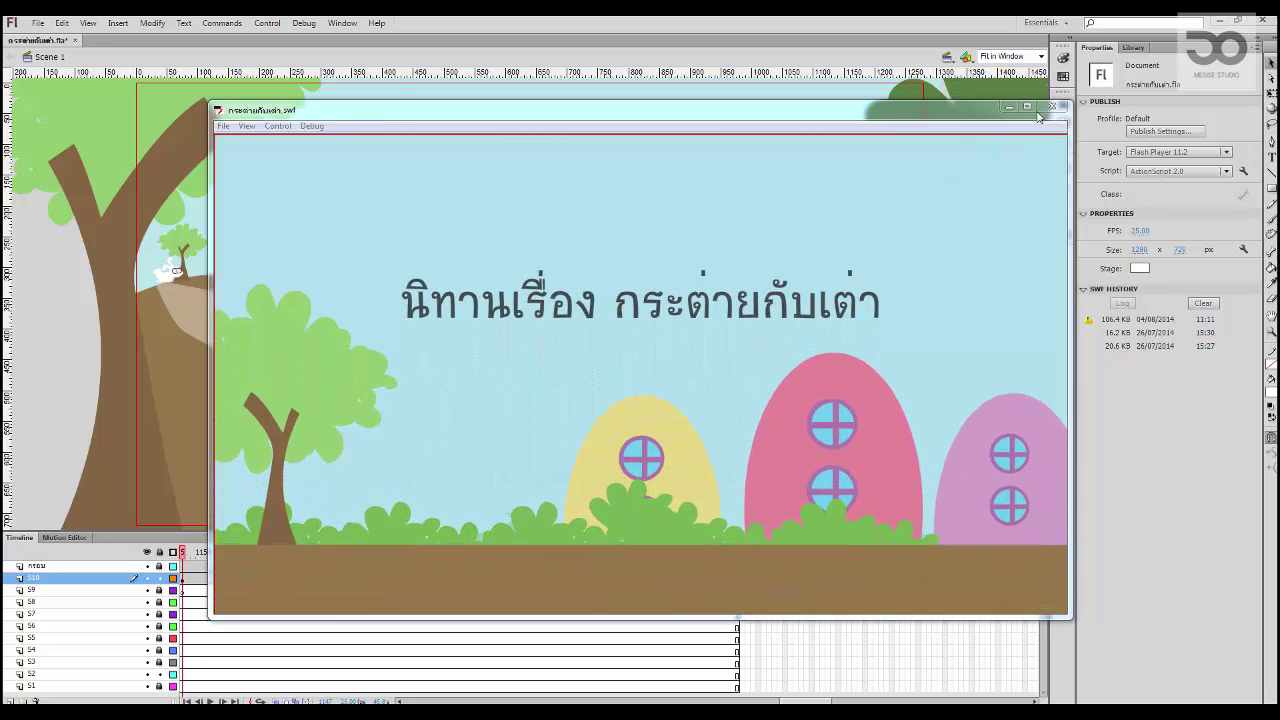
Step: Close the movie preview and insert frames on all layers so the main timeline extends beyond frame 1330
left_click(1051, 106)
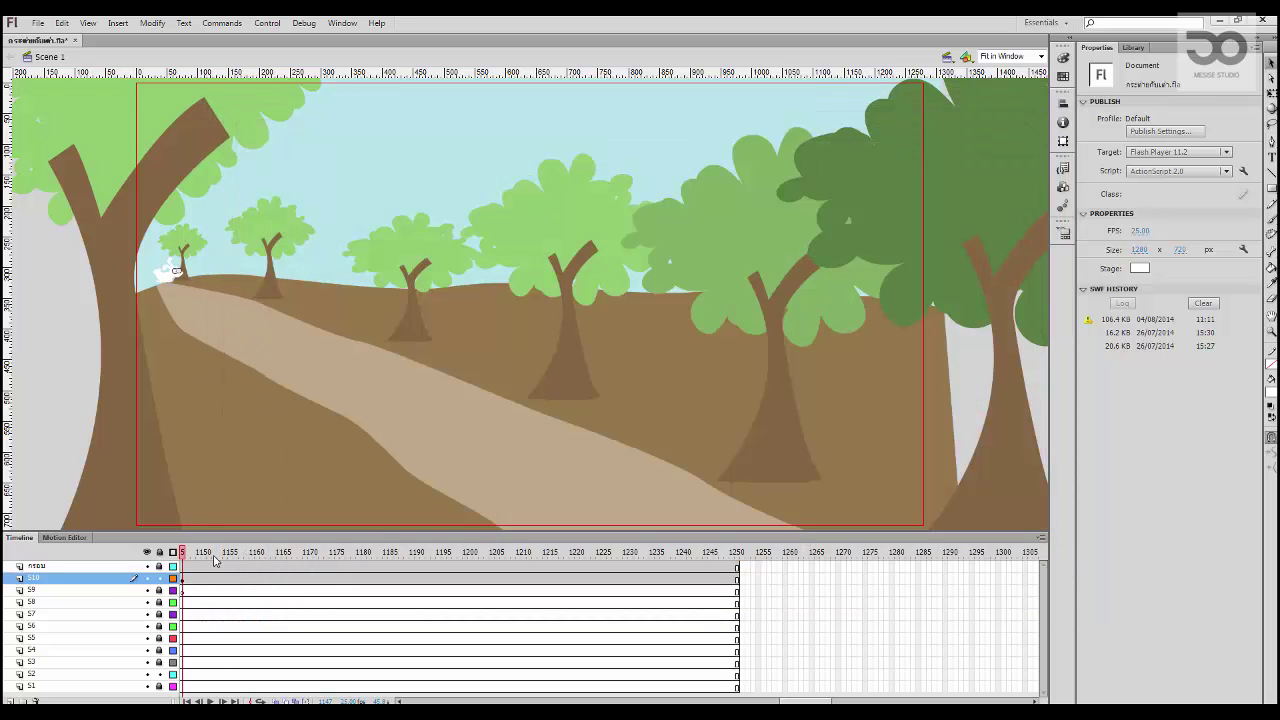
left_click_drag(193, 560, 581, 605)
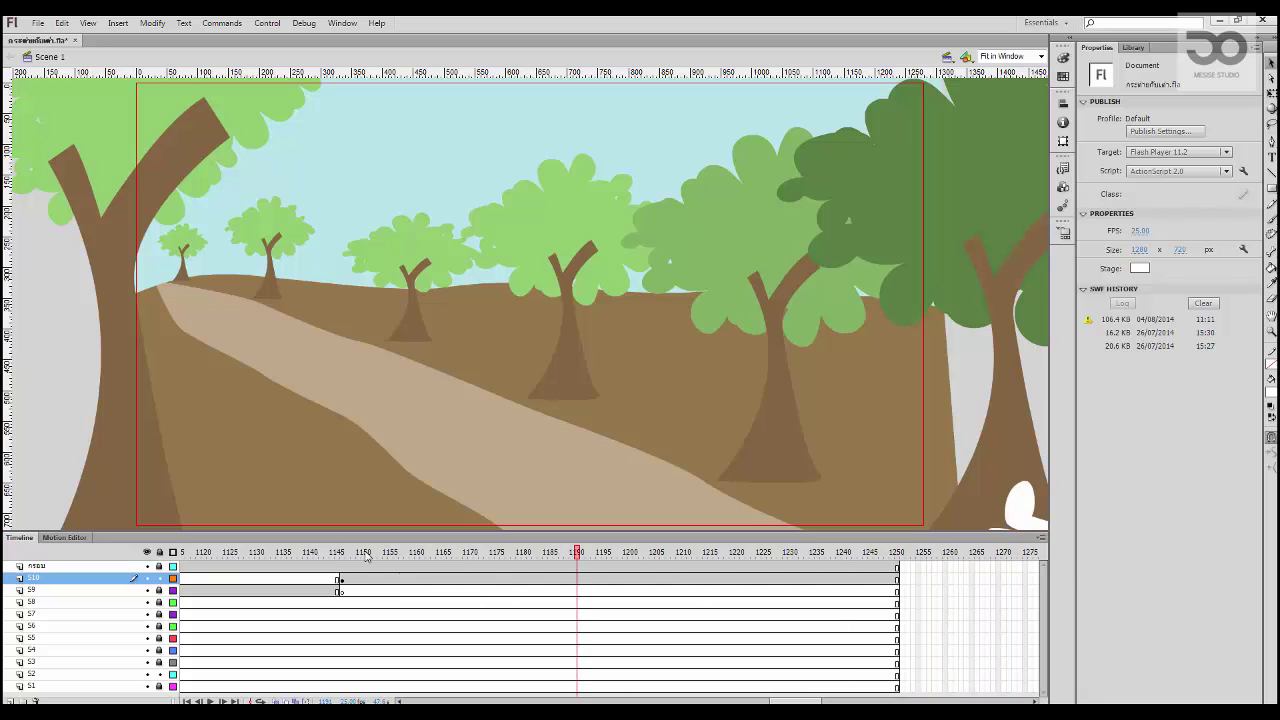
left_click_drag(366, 556, 988, 595)
left_click_drag(795, 702, 812, 702)
left_click_drag(645, 566, 984, 686)
left_click_drag(726, 530, 726, 414)
left_click_drag(532, 449, 946, 663)
key("F5")
key("F5")
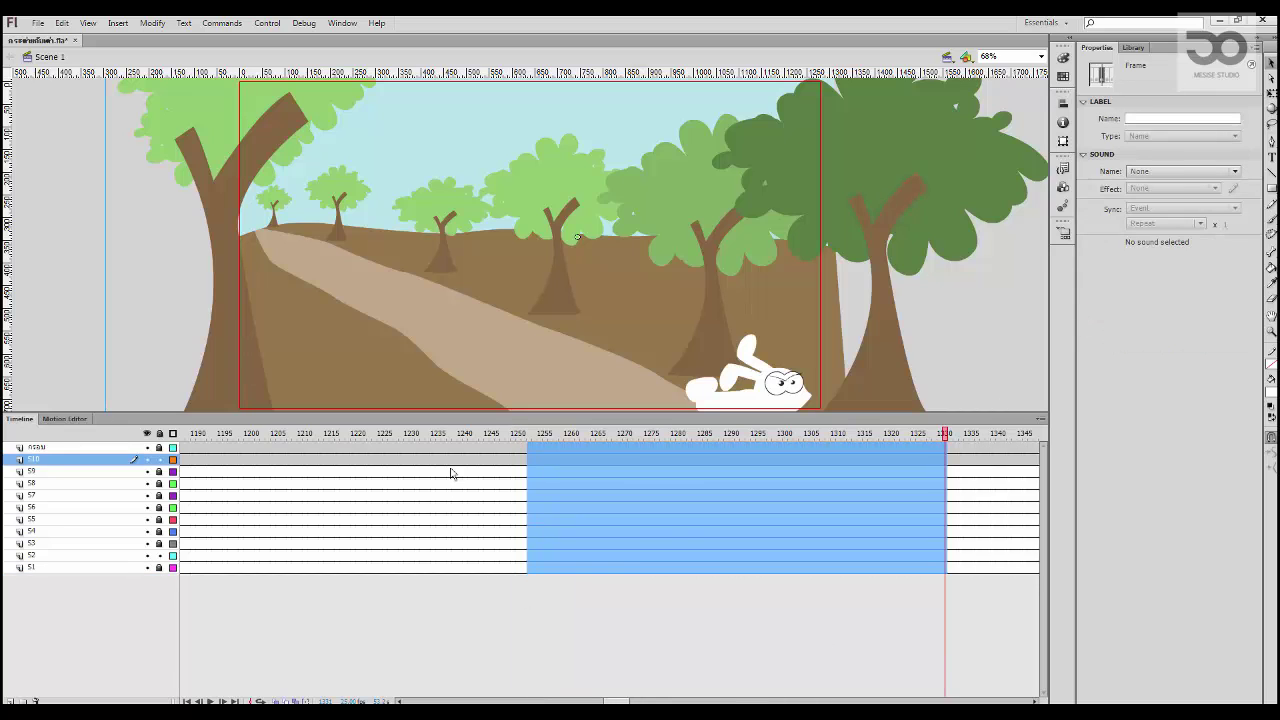
Step: End scene S10 with a blank keyframe at frame 1190 and add a new layer above it with a blank keyframe there
left_click_drag(390, 436, 355, 483)
left_click(352, 462)
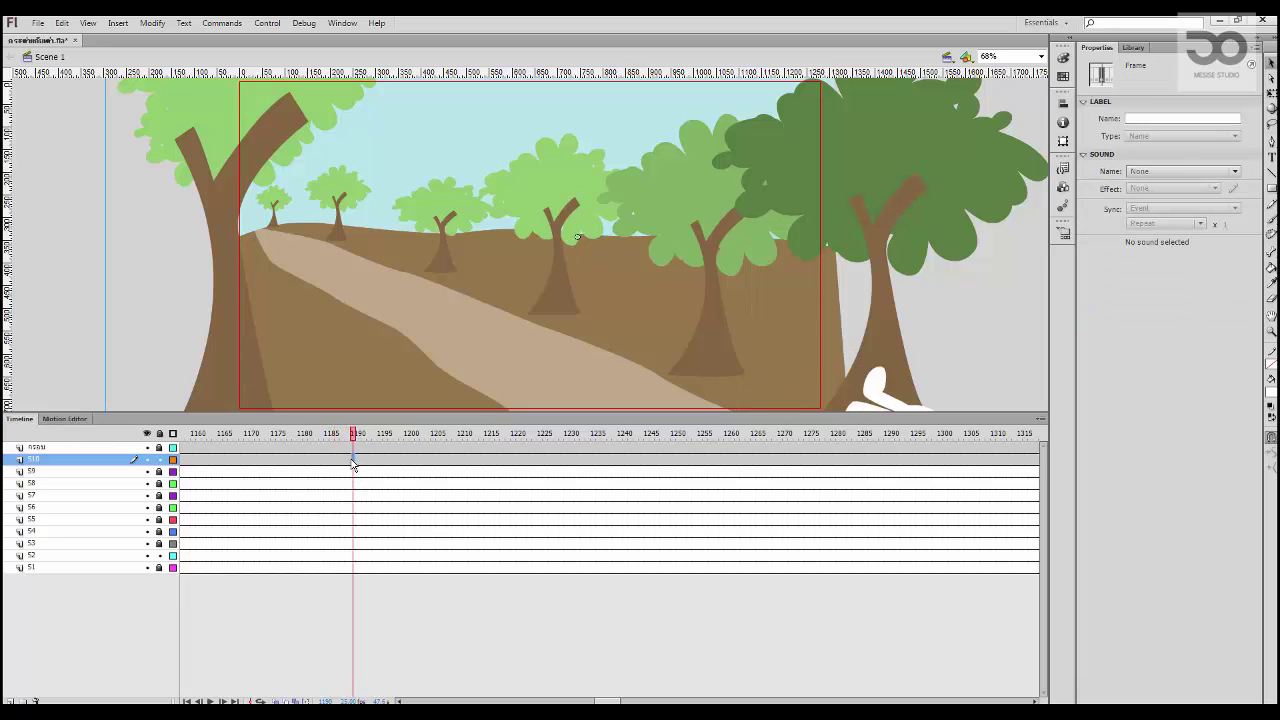
key("F7")
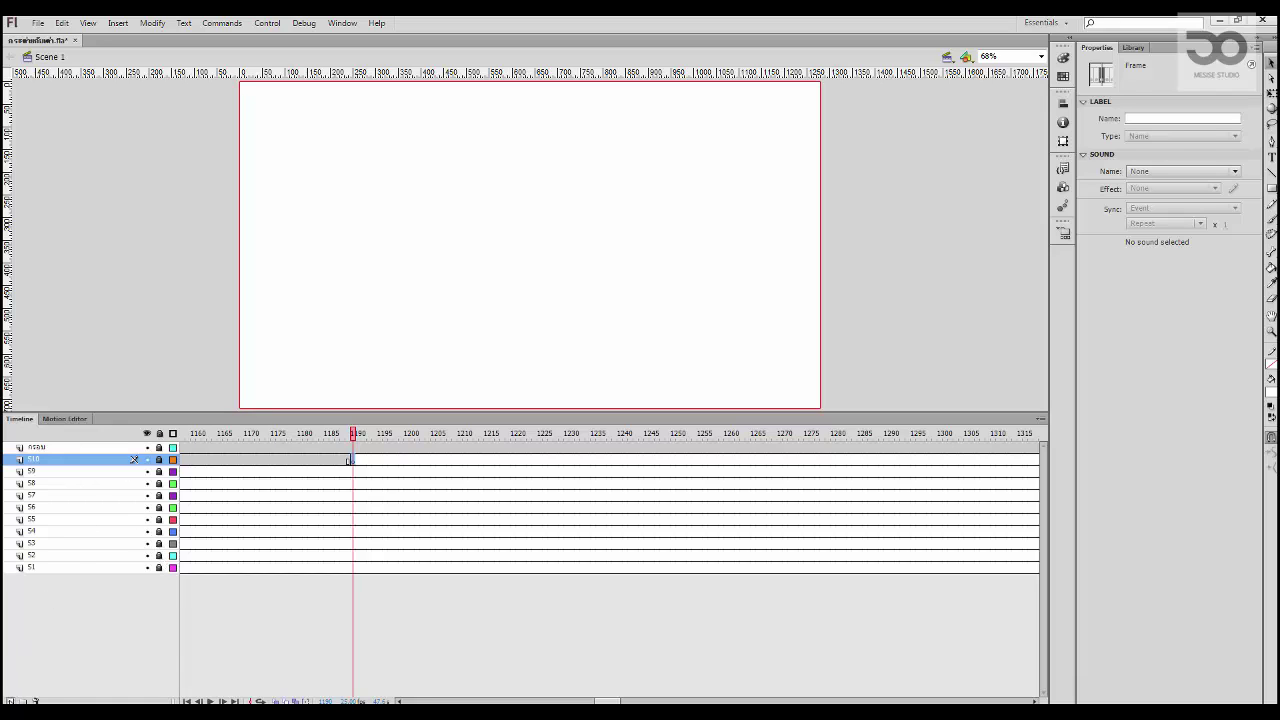
left_click(10, 702)
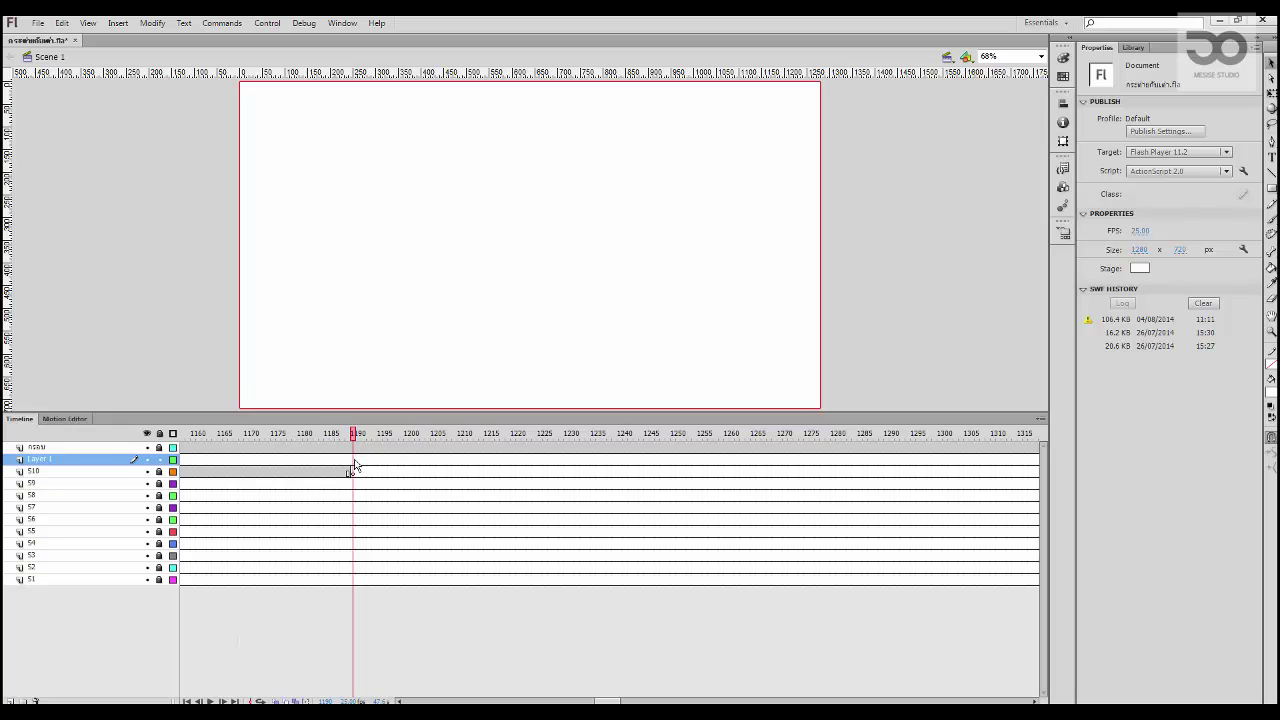
left_click(354, 460)
Step: Copy the traffic-light scene instance from the first keyframe of layer S8 and paste it in place on the new layer from frame 1190
left_click_drag(346, 447, 465, 450)
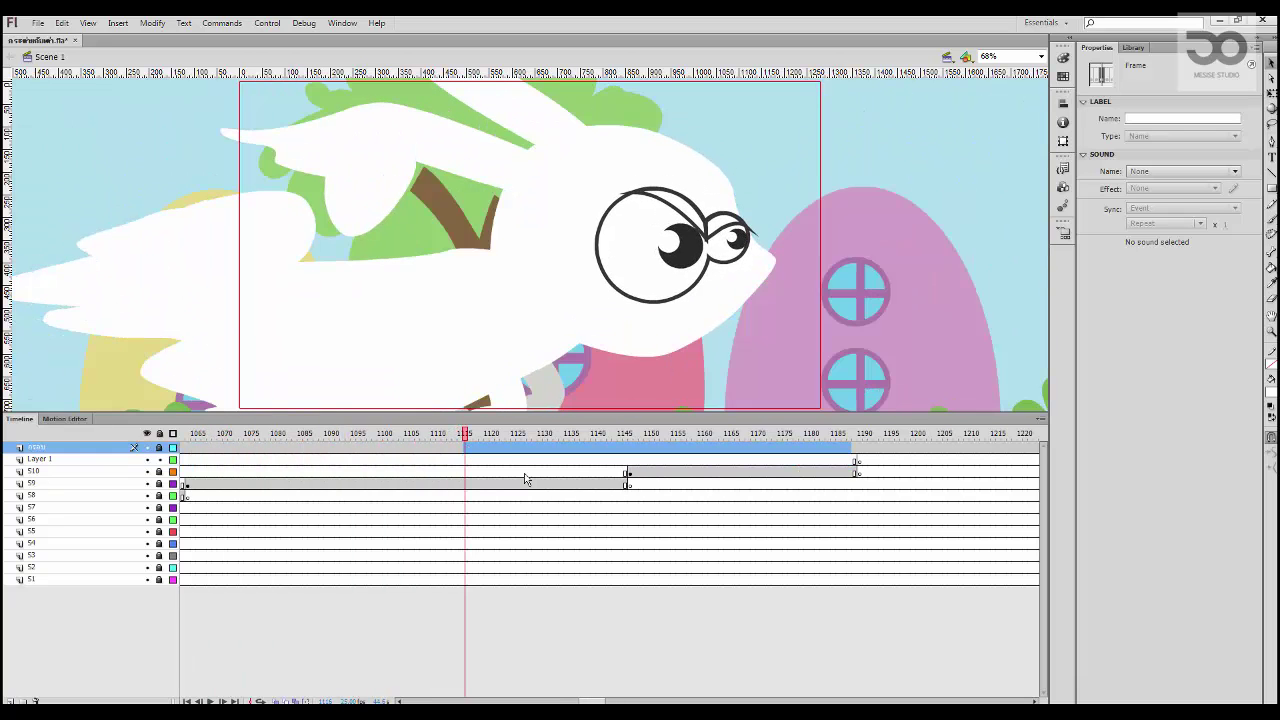
left_click(540, 483)
left_click_drag(547, 437, 421, 457)
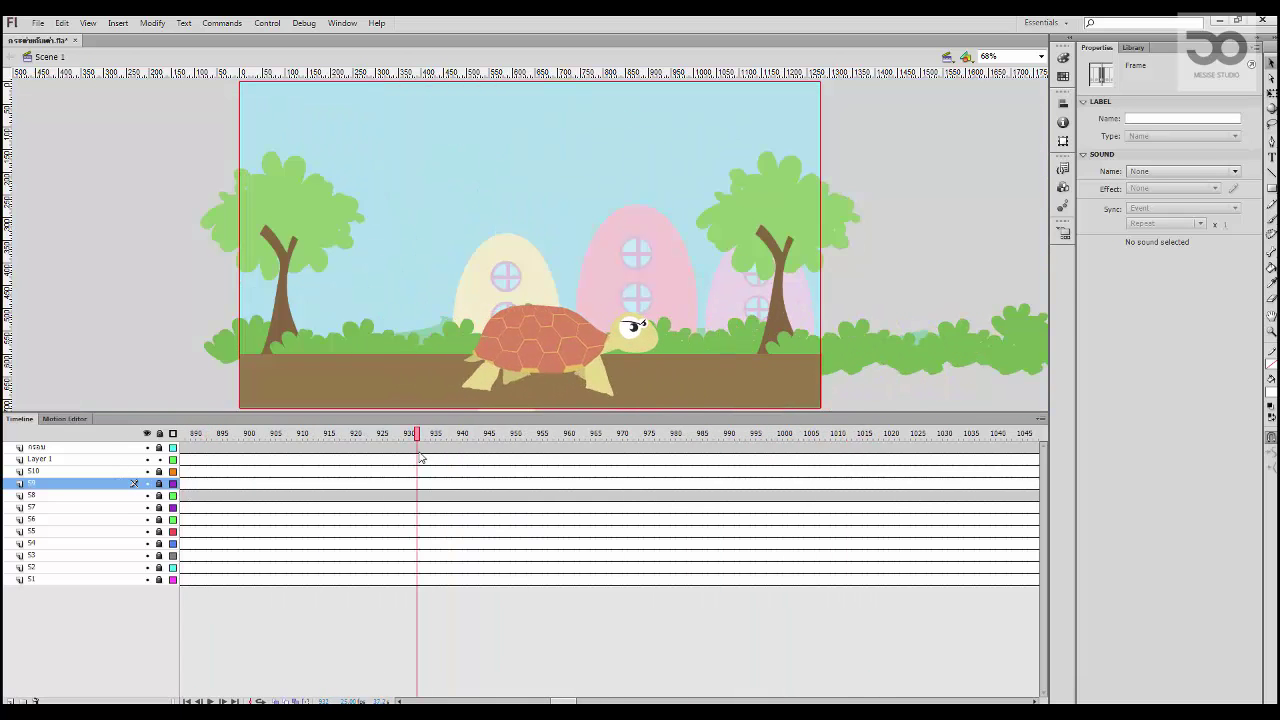
left_click(380, 507)
left_click(194, 497)
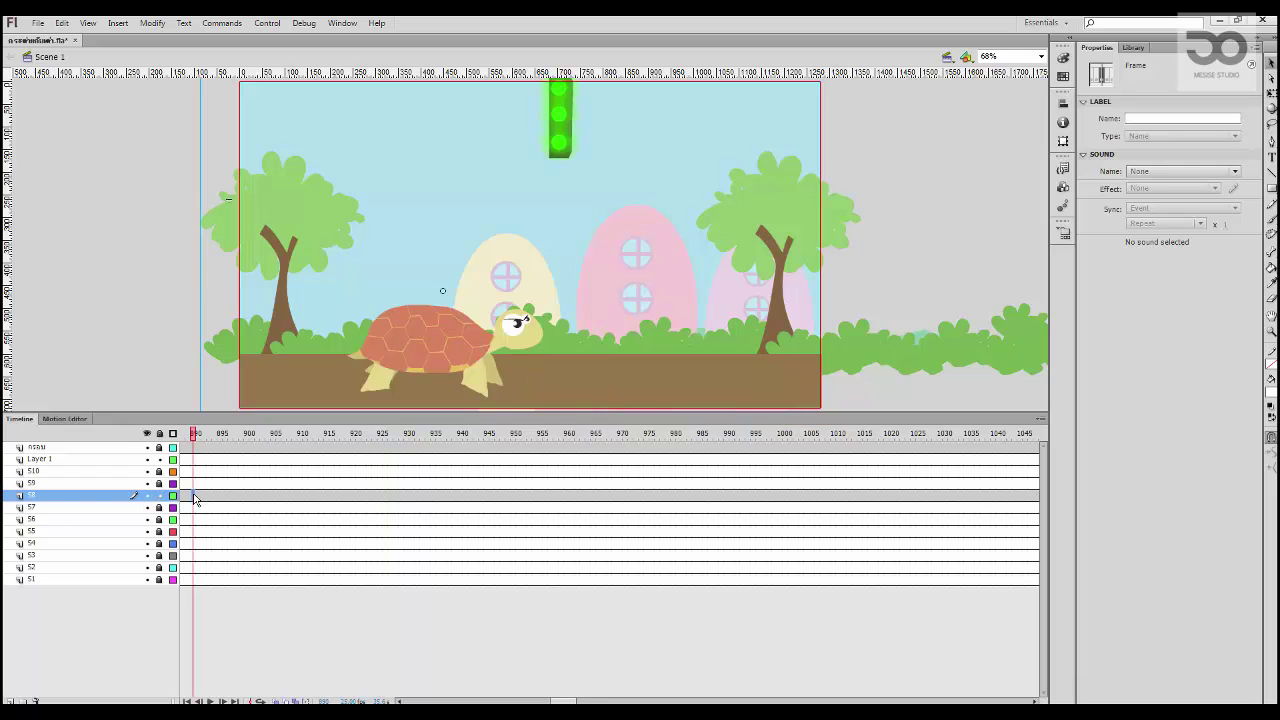
scroll(416, 602, "left", 5)
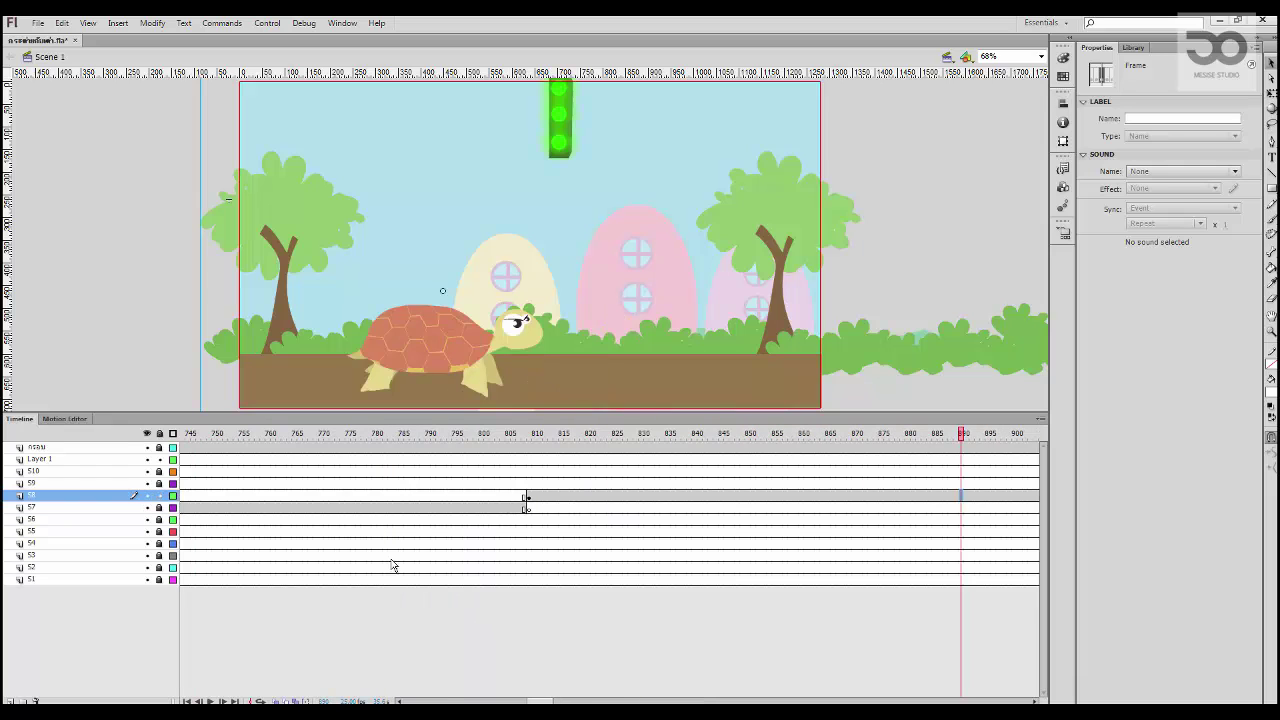
left_click(530, 497)
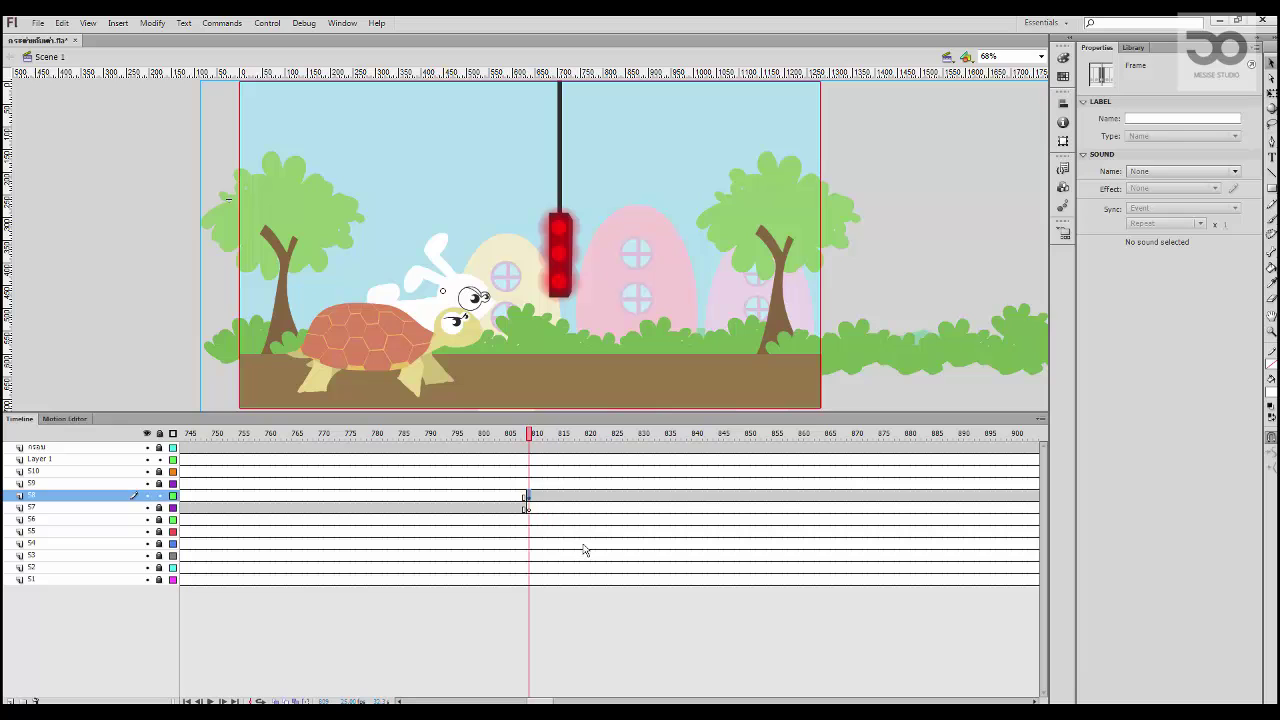
scroll(668, 573, "right", 12)
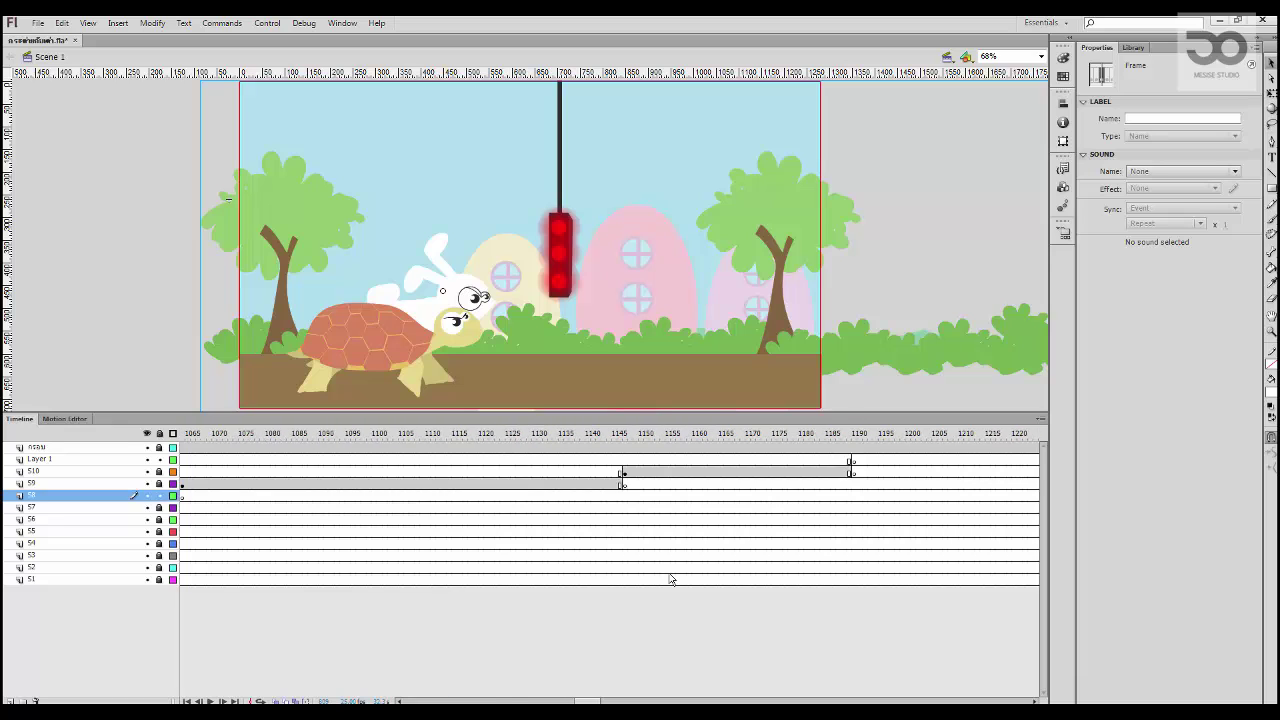
left_click(450, 462)
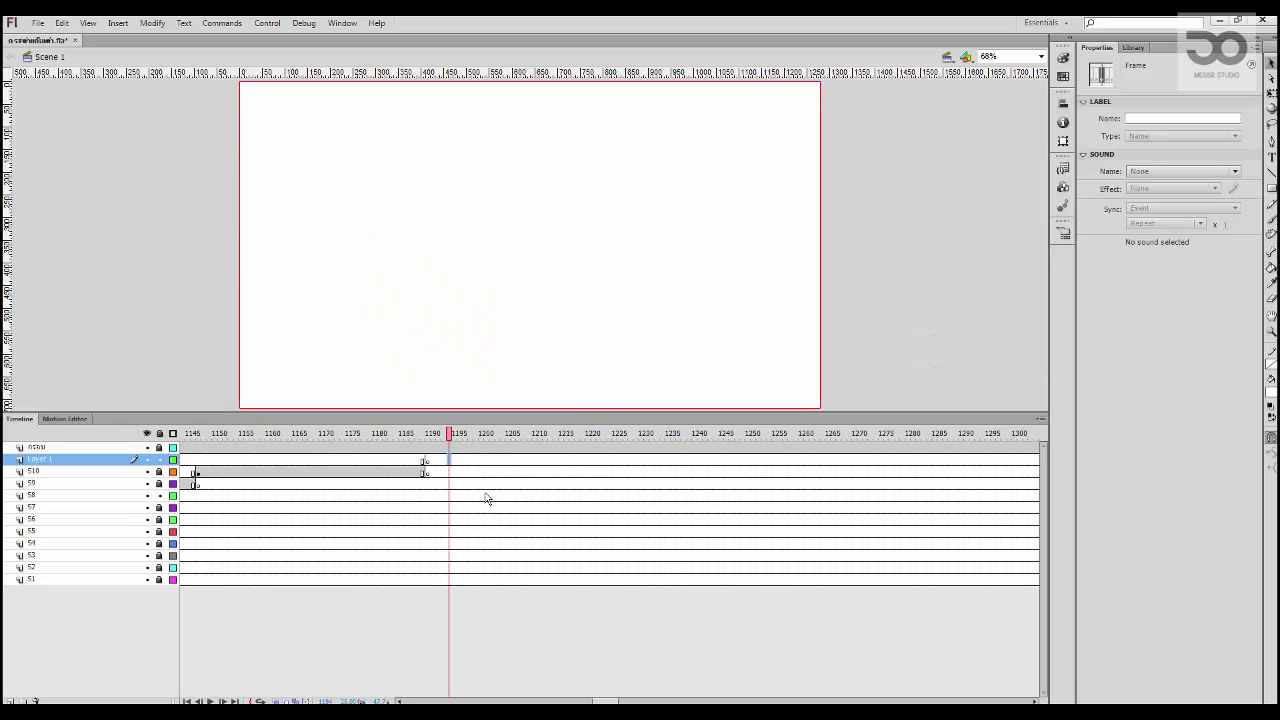
key("ctrl+shift+v")
left_click_drag(404, 436, 450, 437)
Step: Rename the new layer as S11
left_click(64, 462)
key("F2")
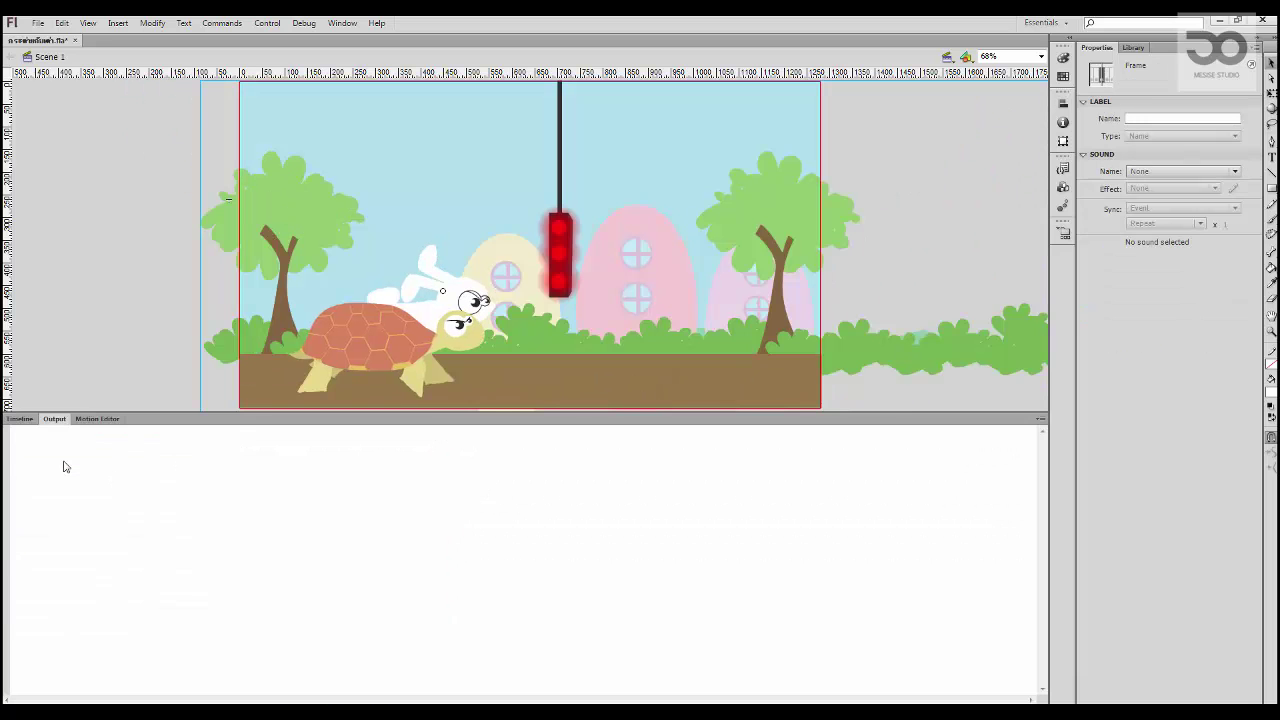
left_click(22, 419)
double_click(57, 462)
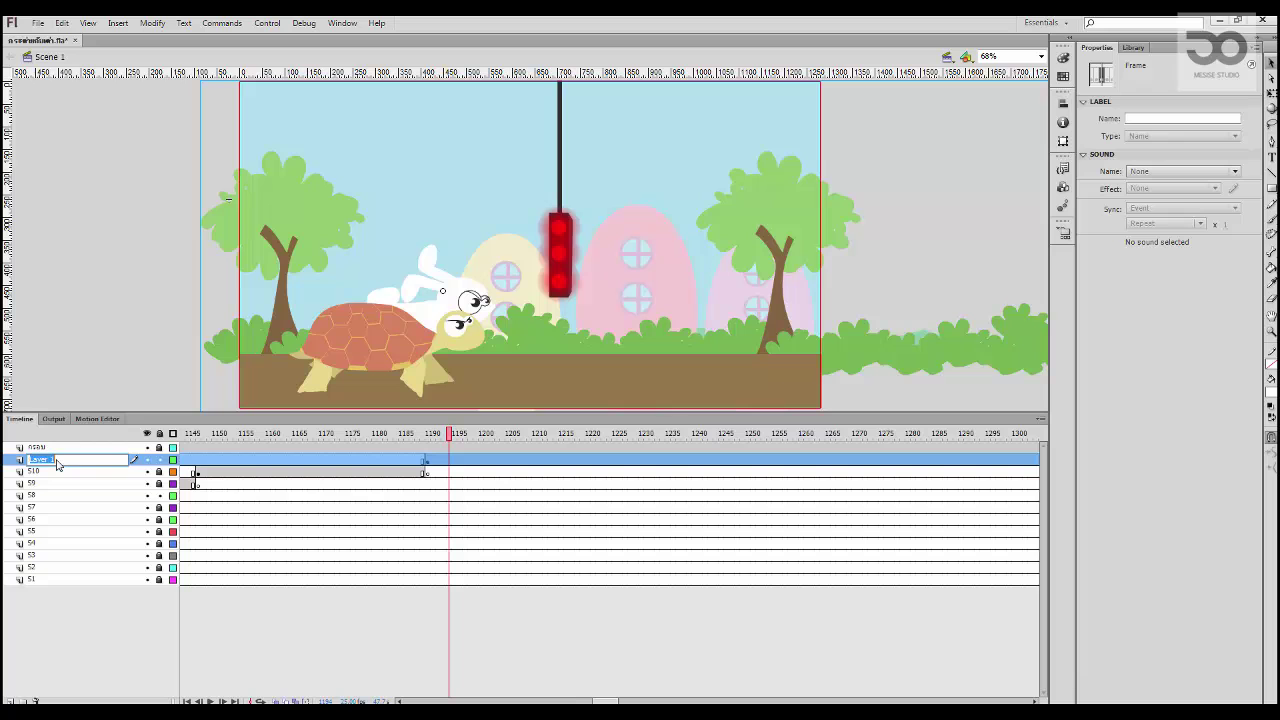
key("Return")
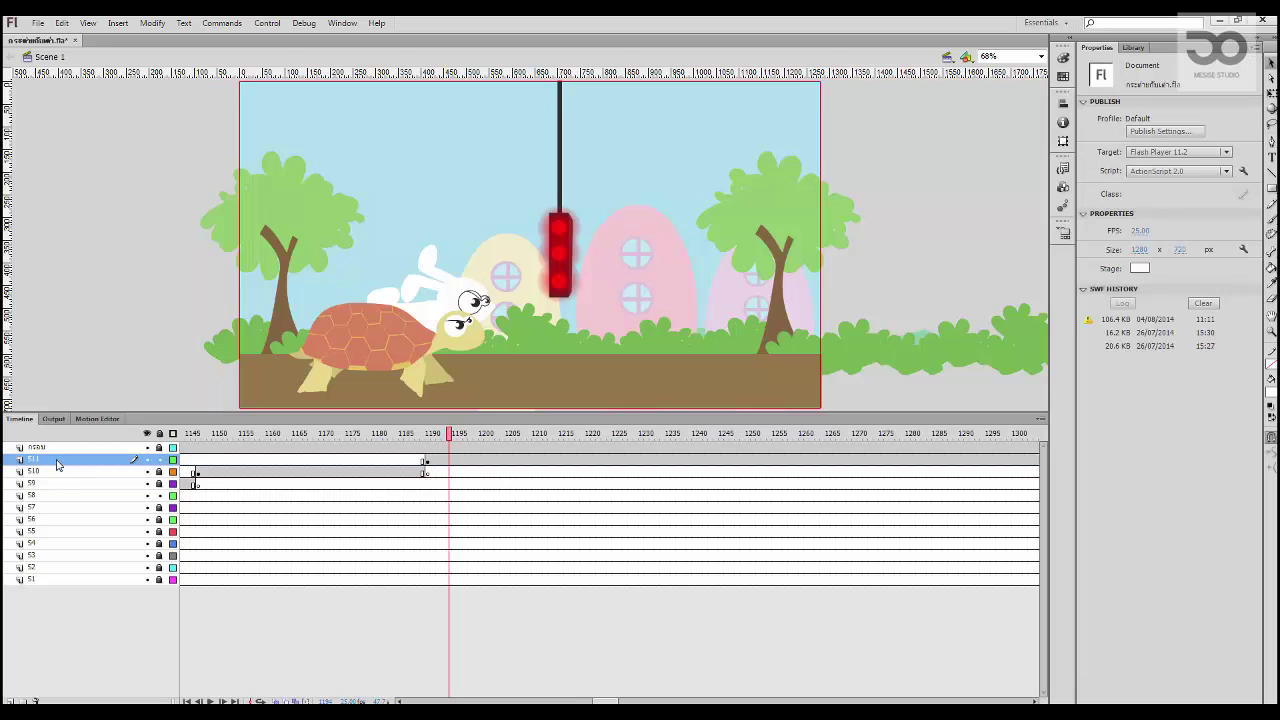
Step: Duplicate the symbol of the pasted scene instance as S11, keeping the instance in its original position
left_click(427, 462)
right_click(408, 320)
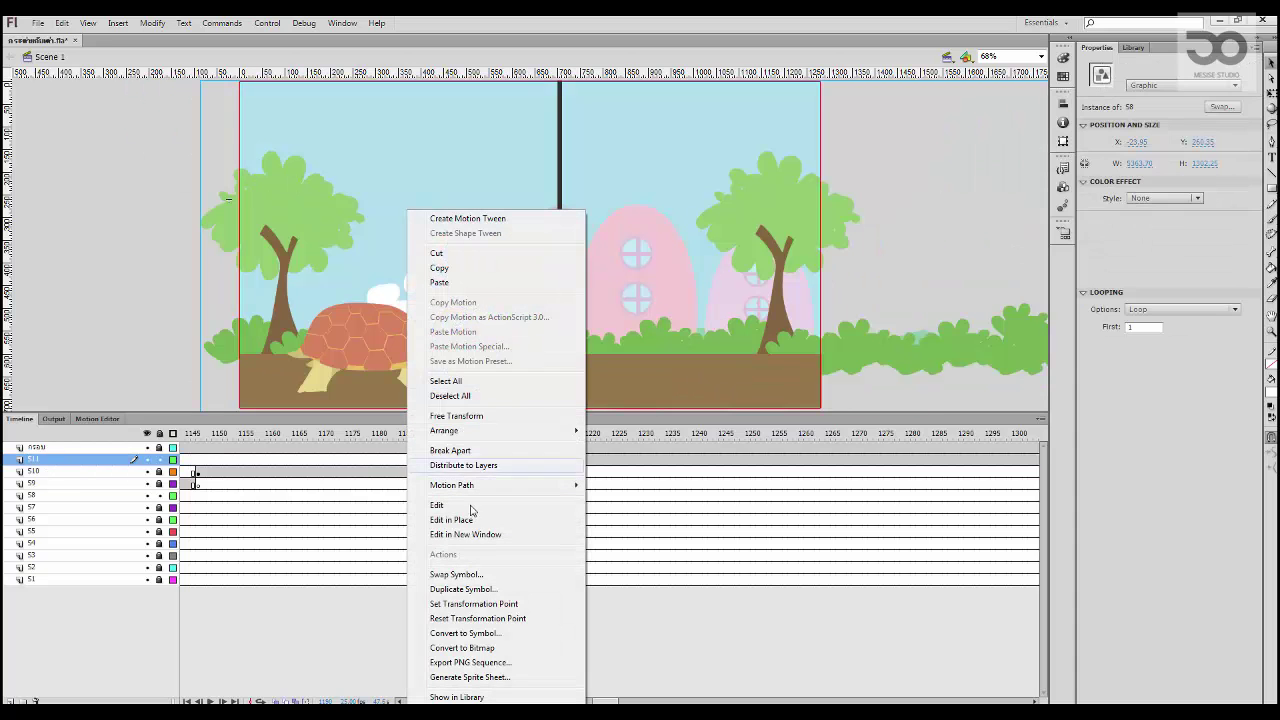
left_click(481, 590)
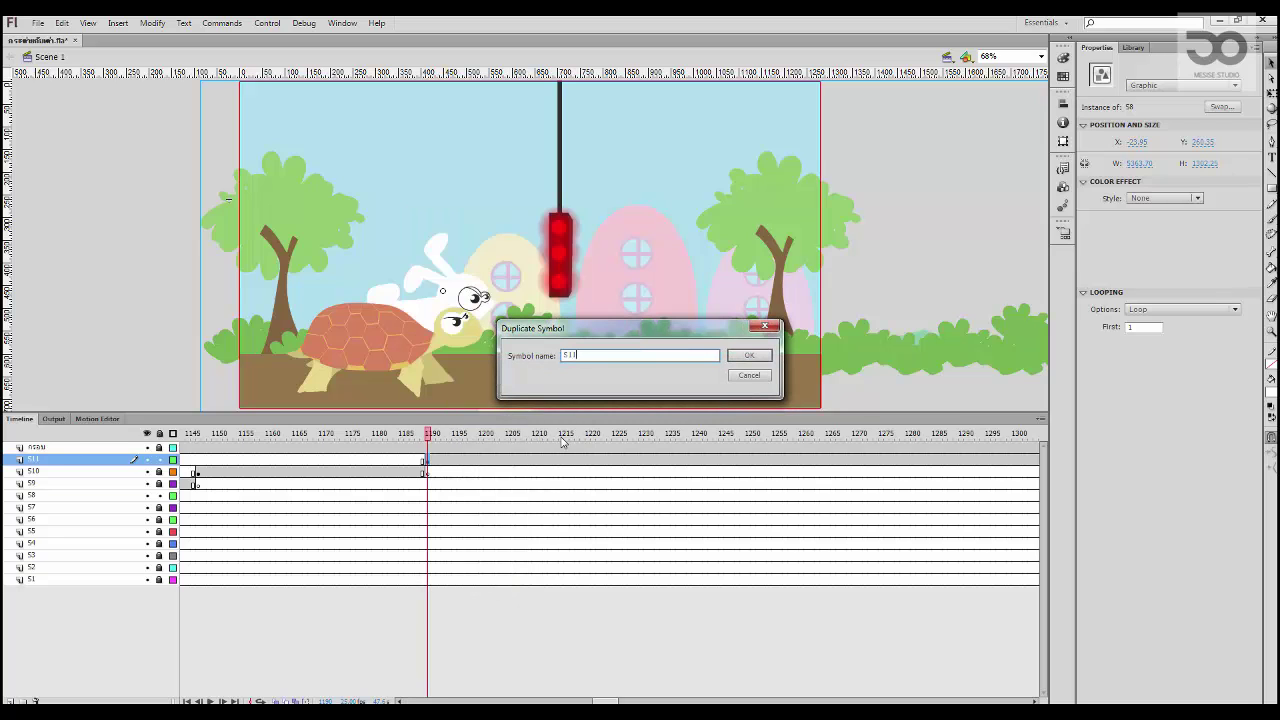
key("Return")
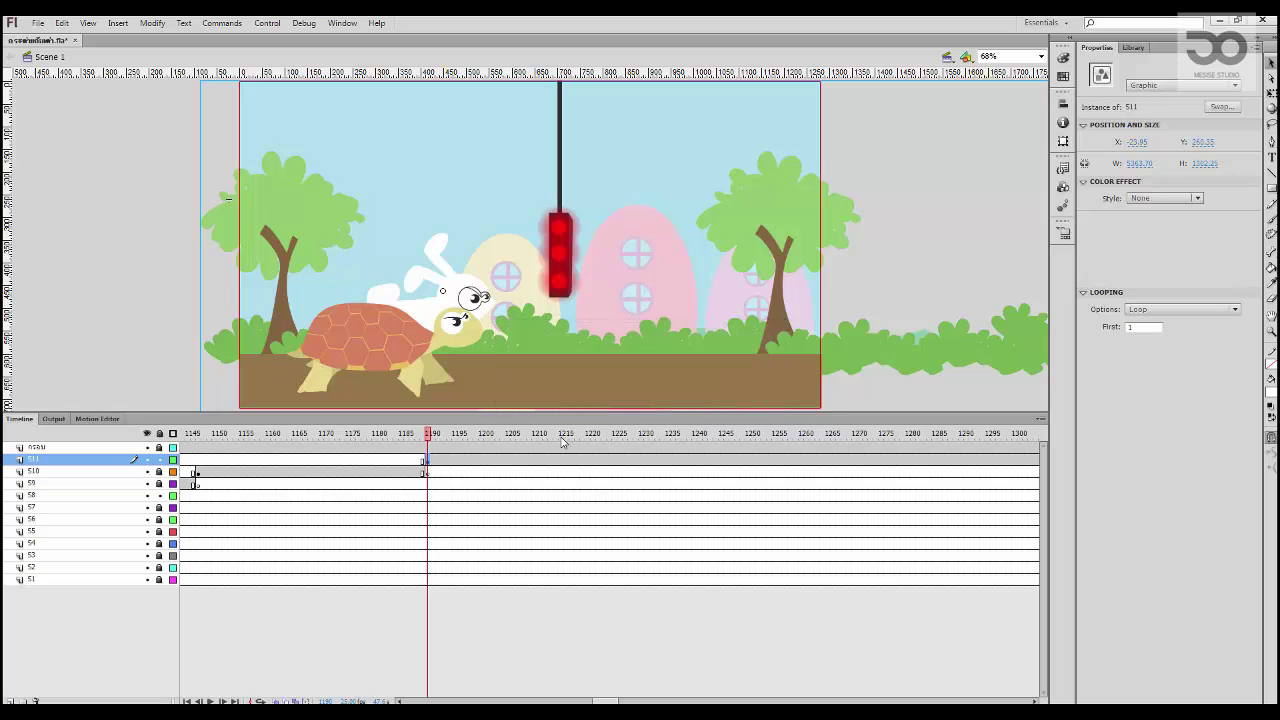
left_click_drag(407, 292, 363, 272)
key("ctrl+z")
Step: Open the S11 symbol for editing and delete its rabbit layer (กระต่าย)
double_click(392, 320)
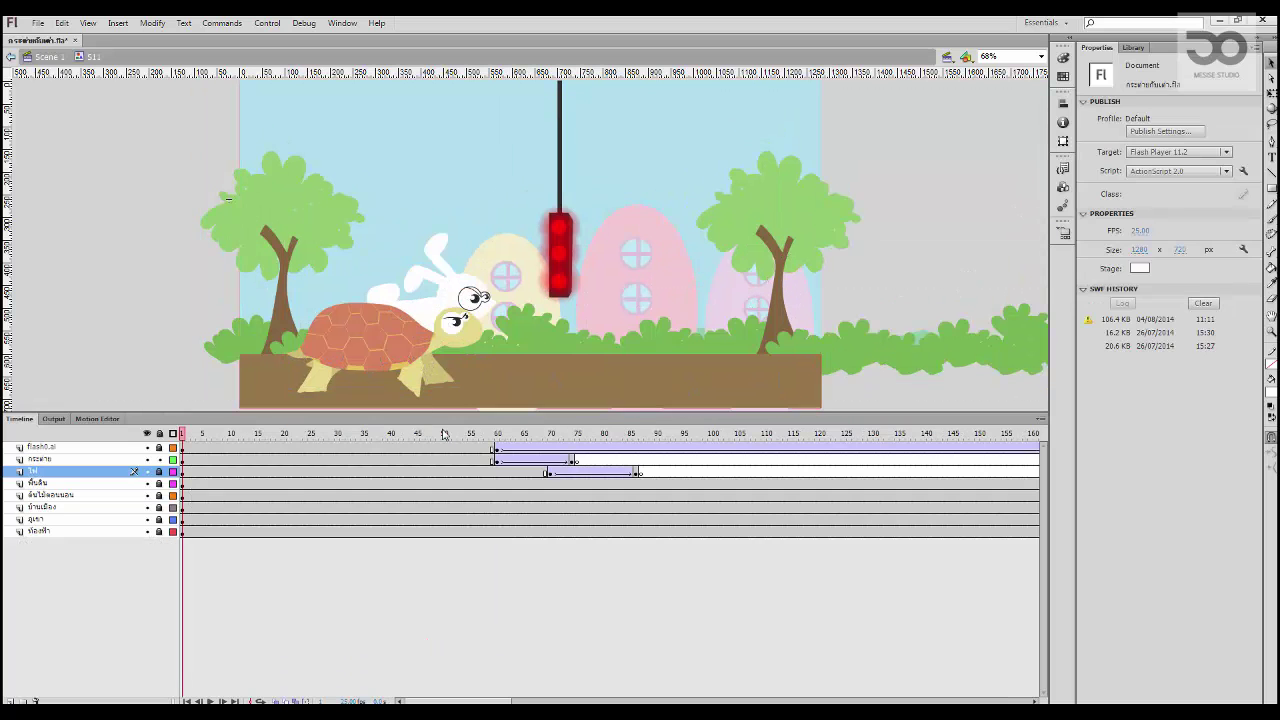
left_click_drag(219, 432, 459, 433)
left_click(496, 460)
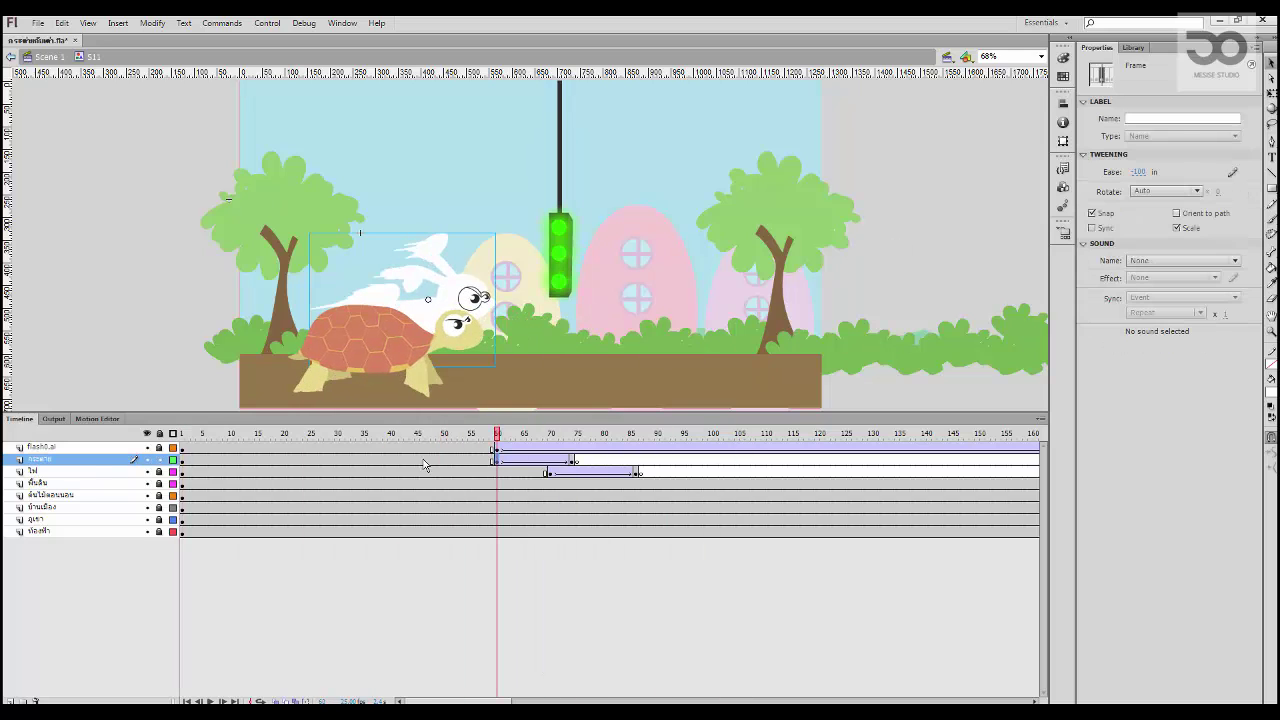
left_click(89, 463)
left_click(35, 700)
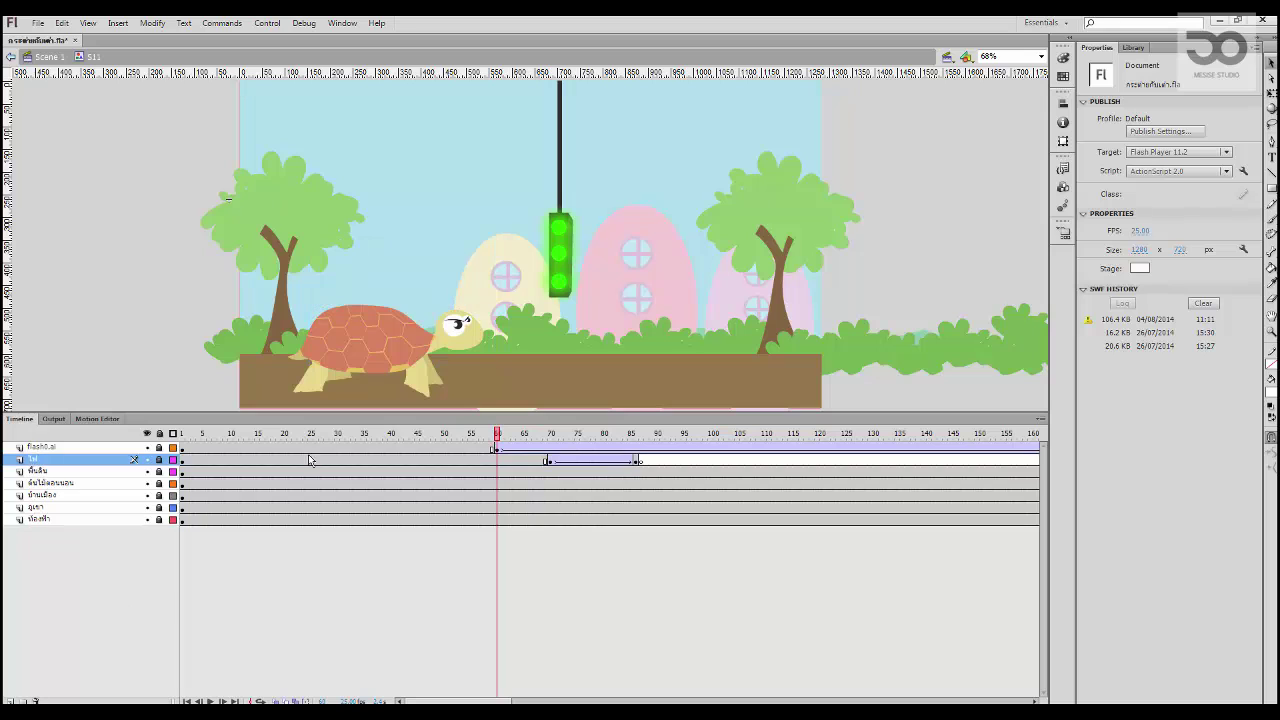
Step: Delete the traffic light layer (ไฟ) from the S11 symbol and play the animation
left_click(440, 460)
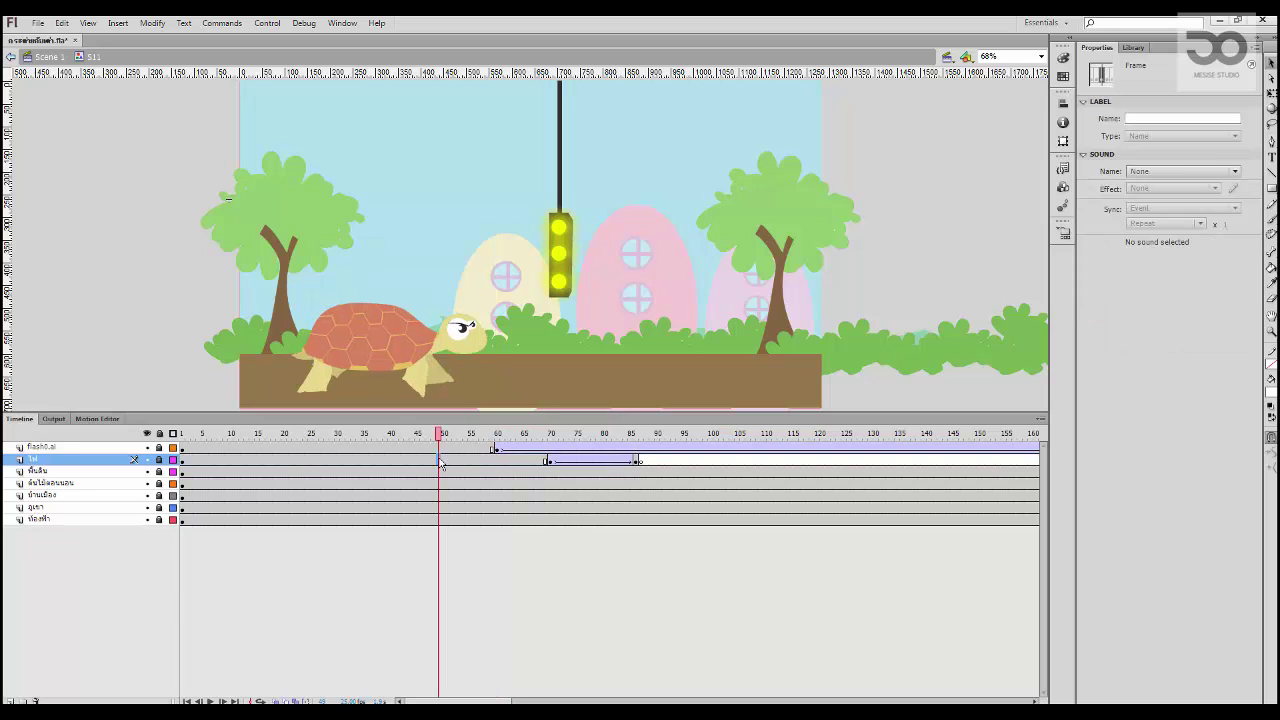
left_click(147, 459)
left_click(147, 459)
left_click(118, 460)
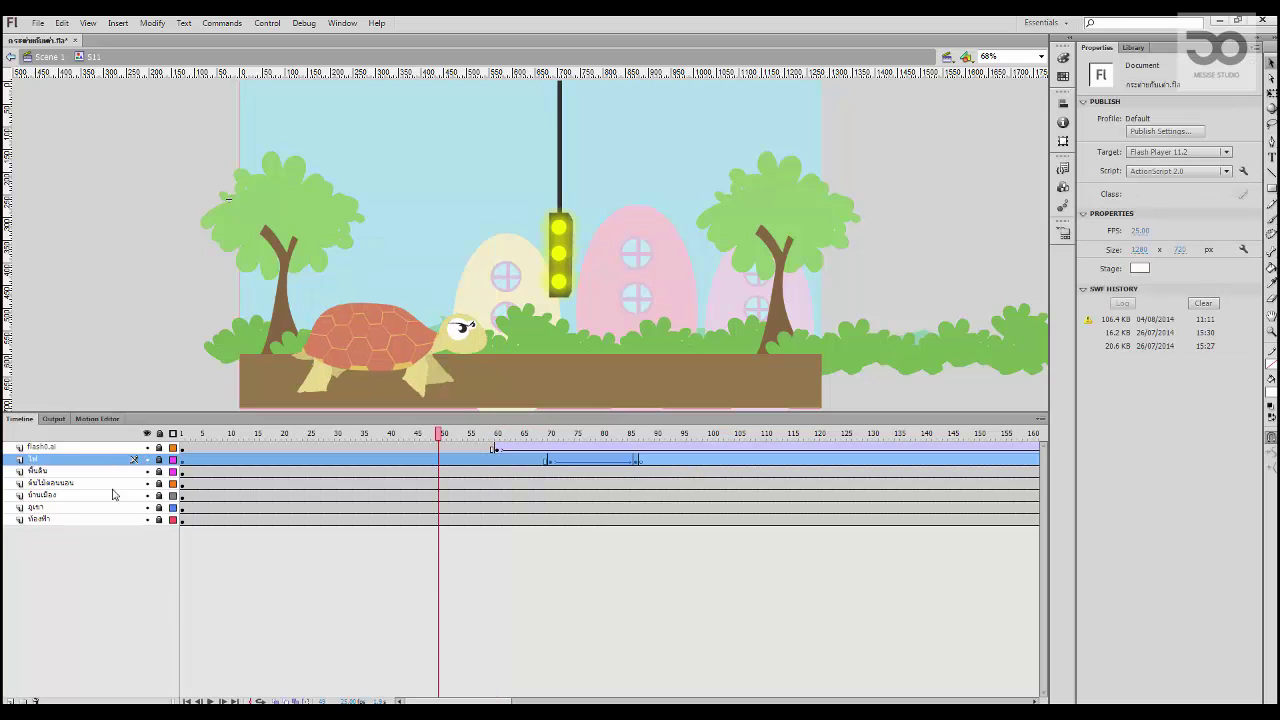
left_click(36, 700)
key("Return")
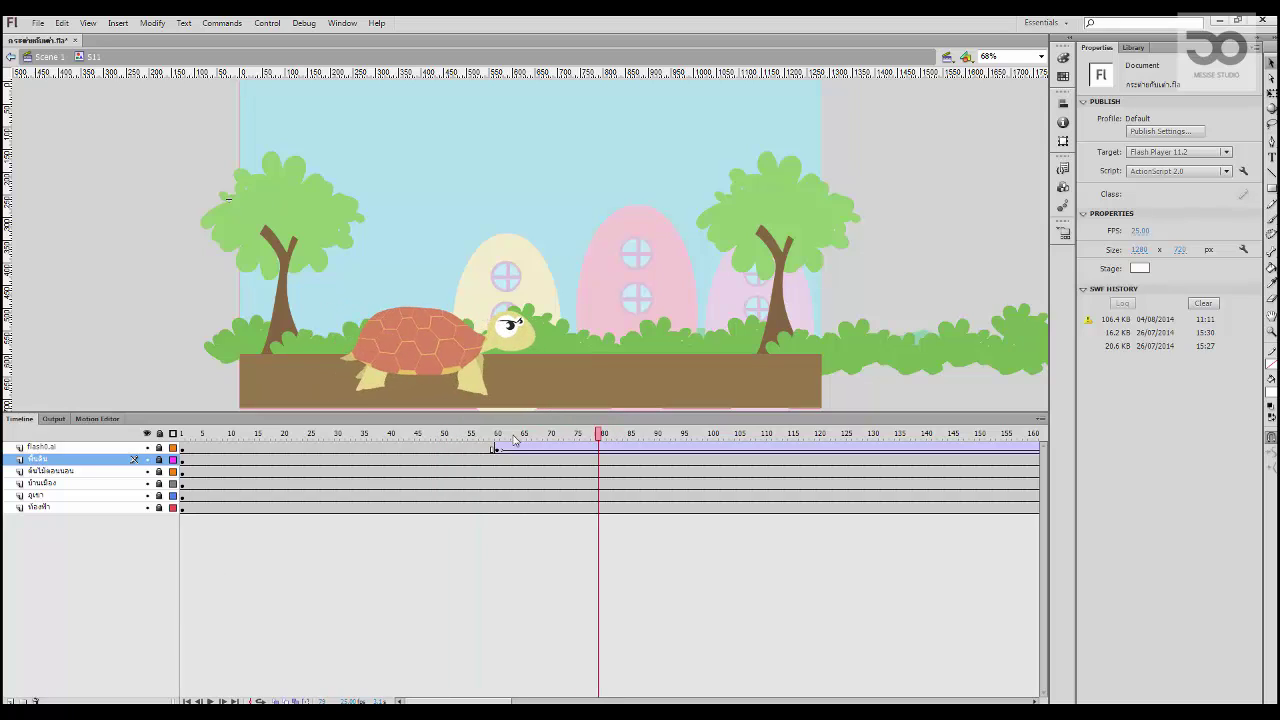
Step: Unlock the turtle layer and move its walking tween's starting keyframe from frame 60 to frame 1, replacing the standing pose
left_click(495, 449)
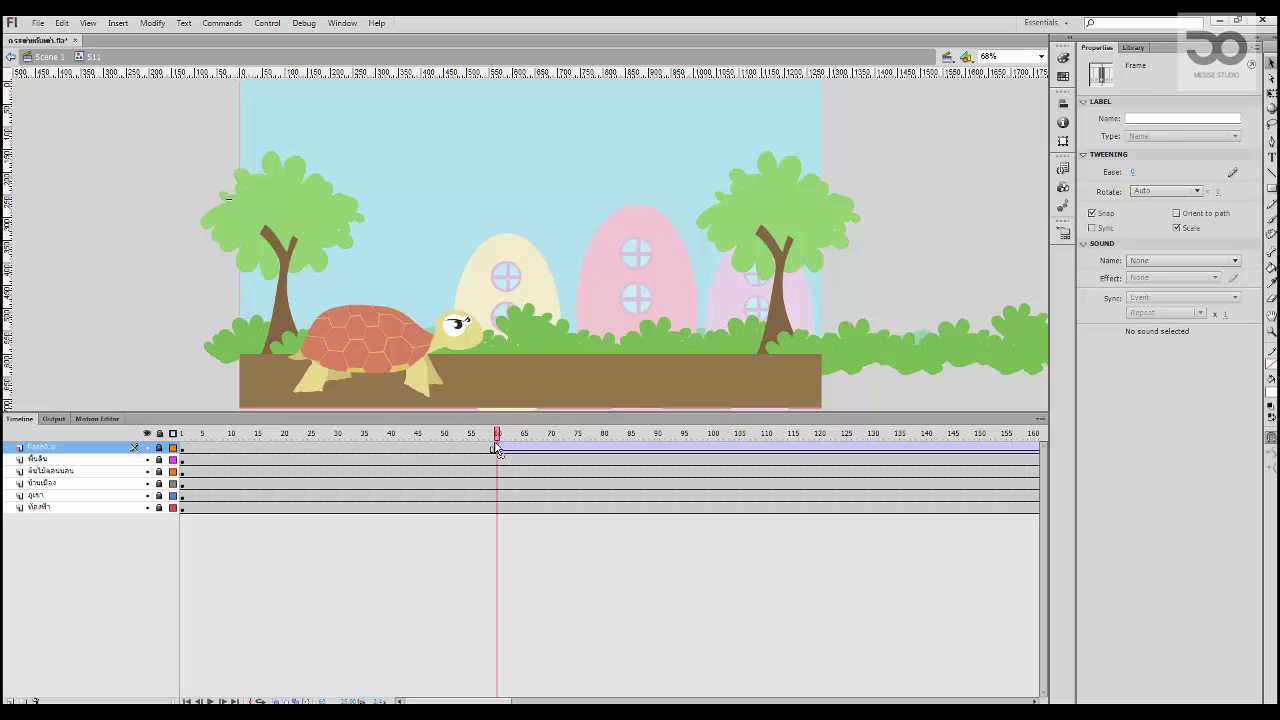
right_click(507, 447)
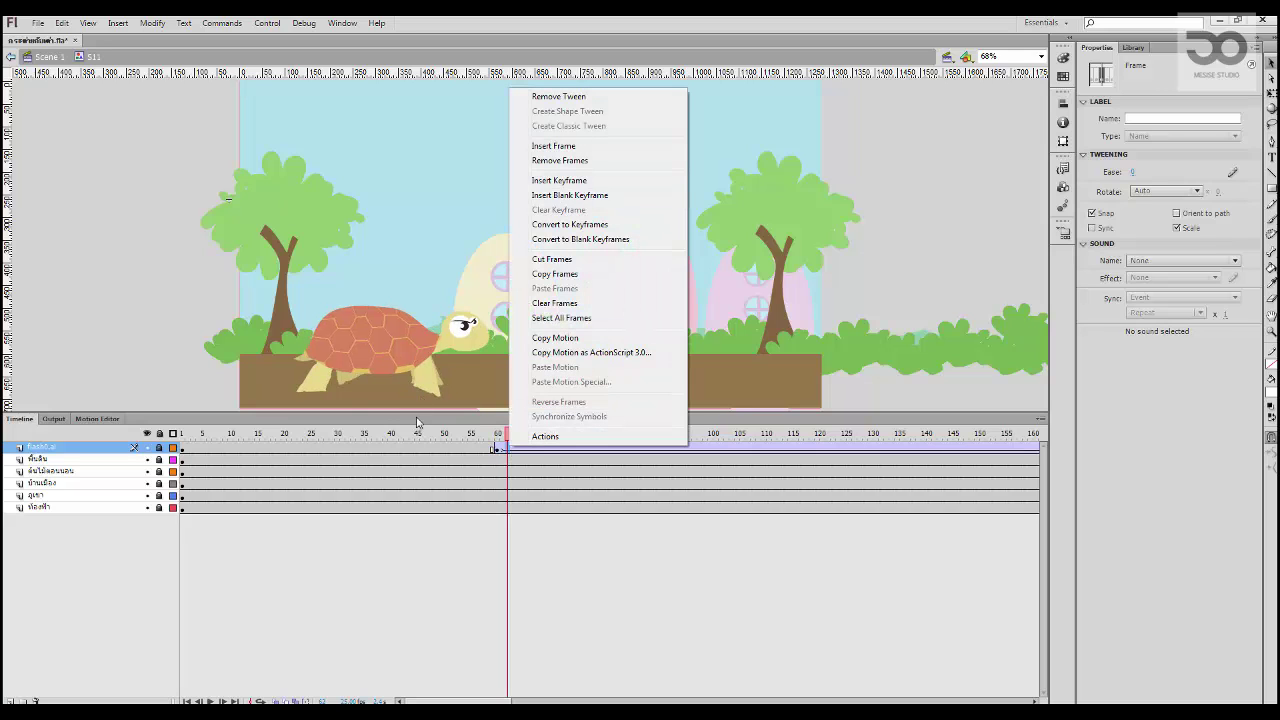
left_click_drag(413, 436, 355, 450)
left_click(497, 446)
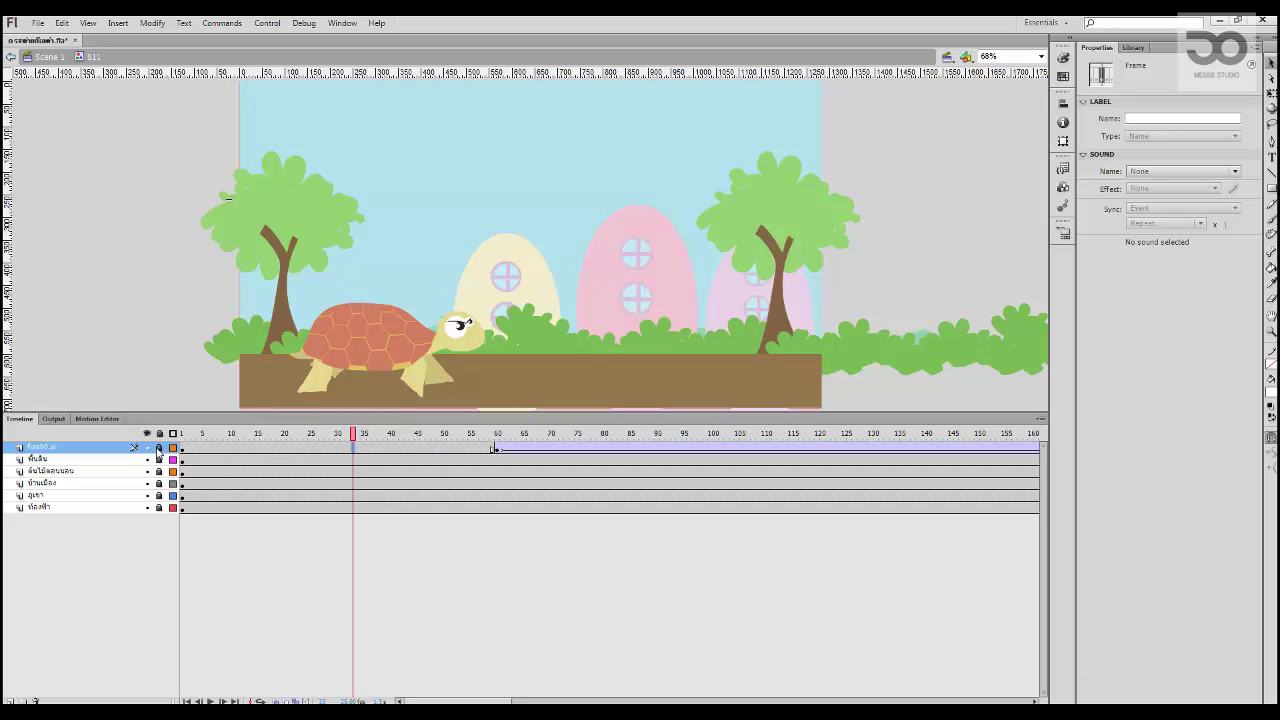
left_click(345, 350)
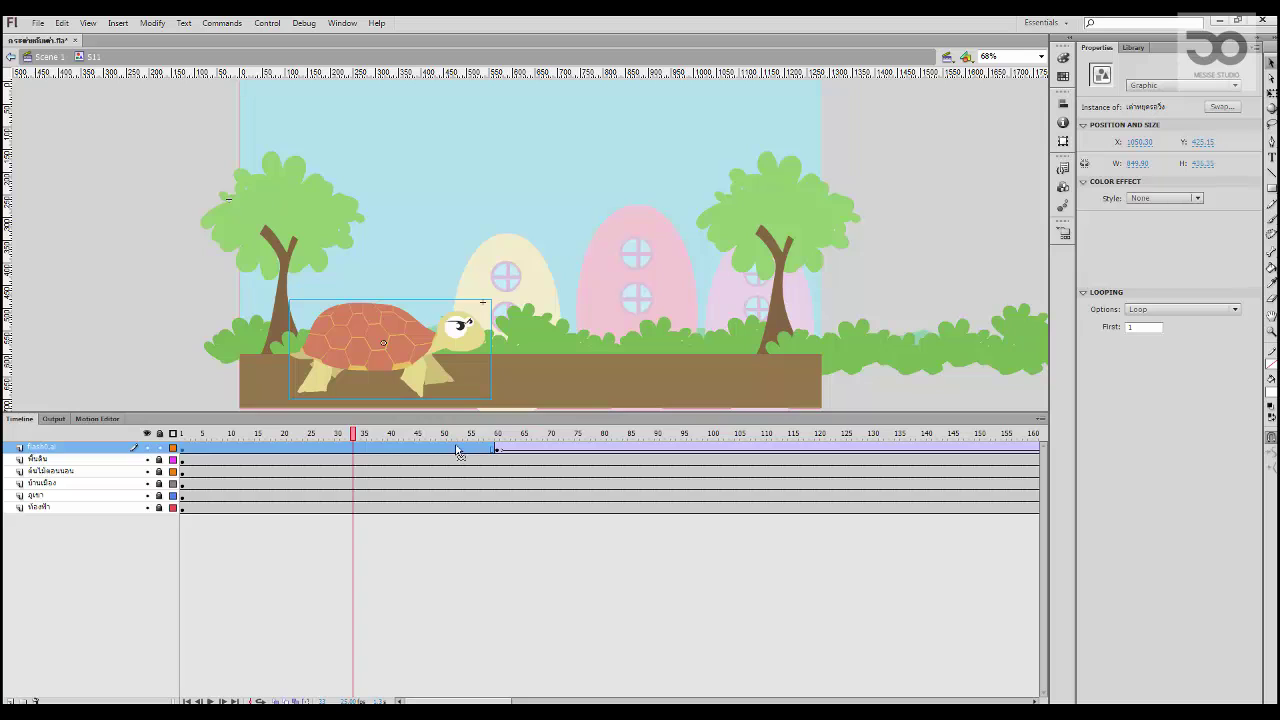
left_click(496, 436)
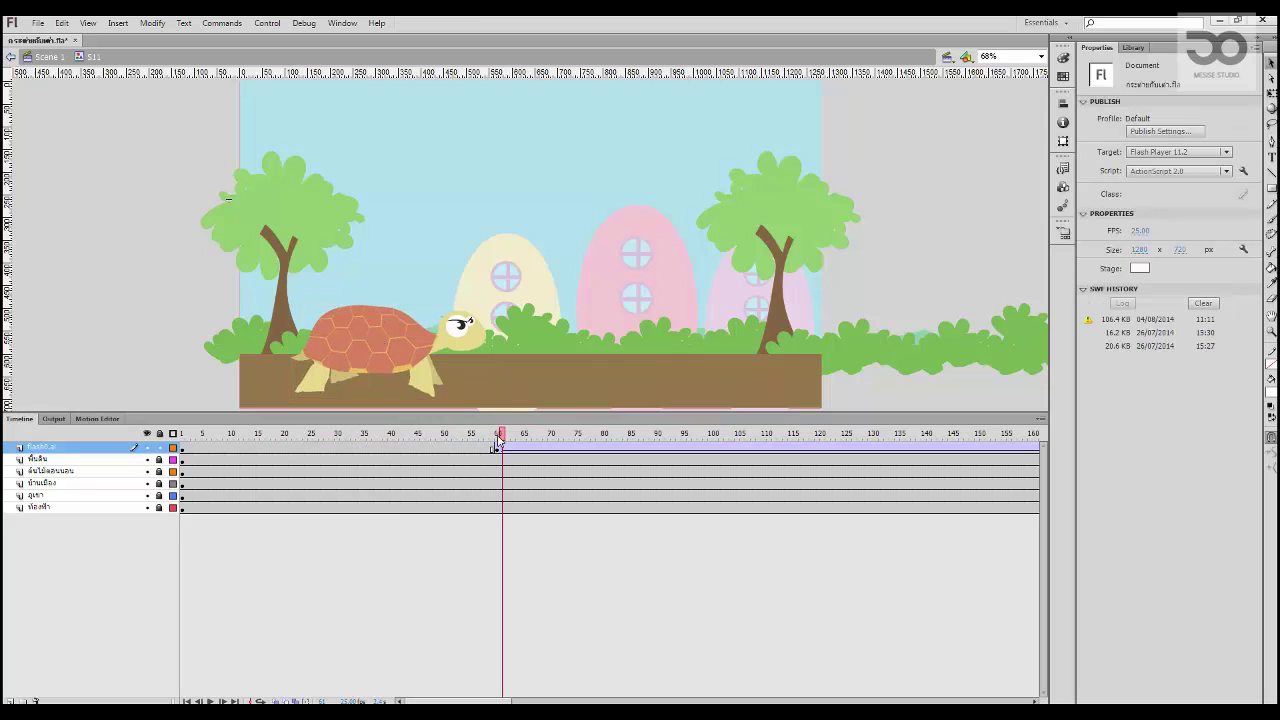
left_click(425, 357)
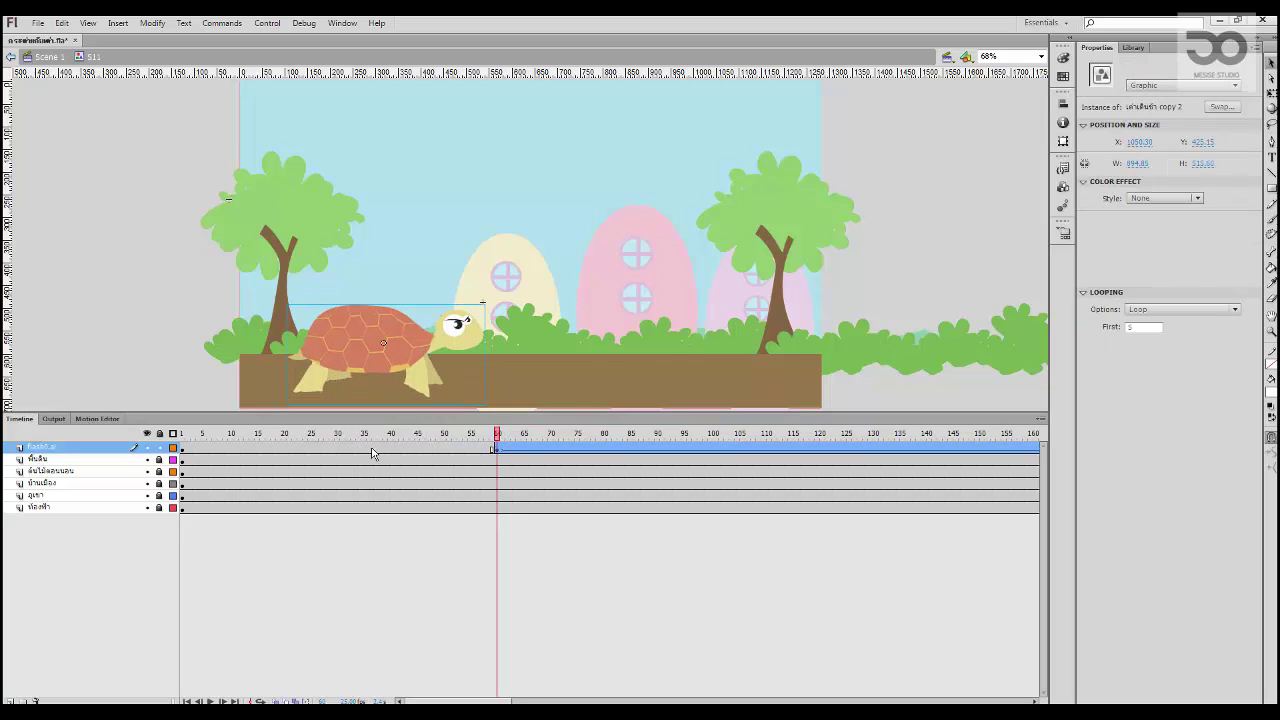
mouse_move(492, 447)
left_mouse_down()
mouse_move(457, 449)
mouse_move(483, 450)
left_mouse_up()
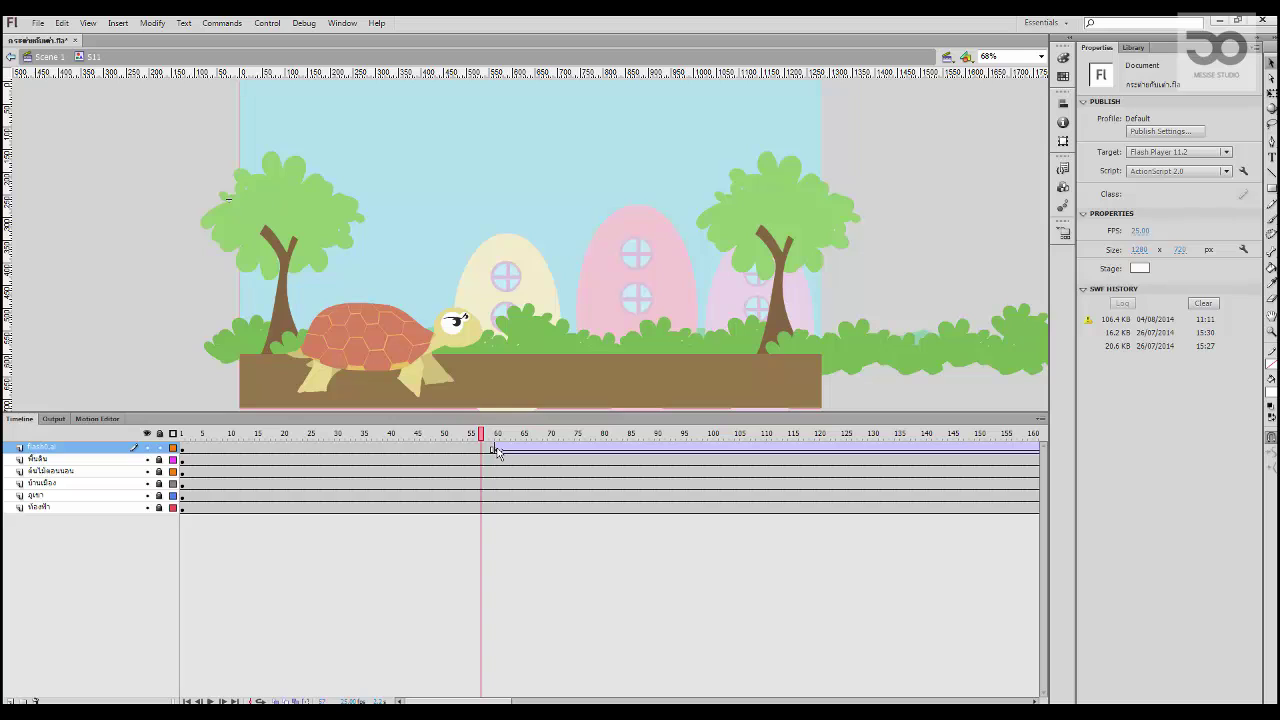
left_click(495, 450)
left_click(183, 450)
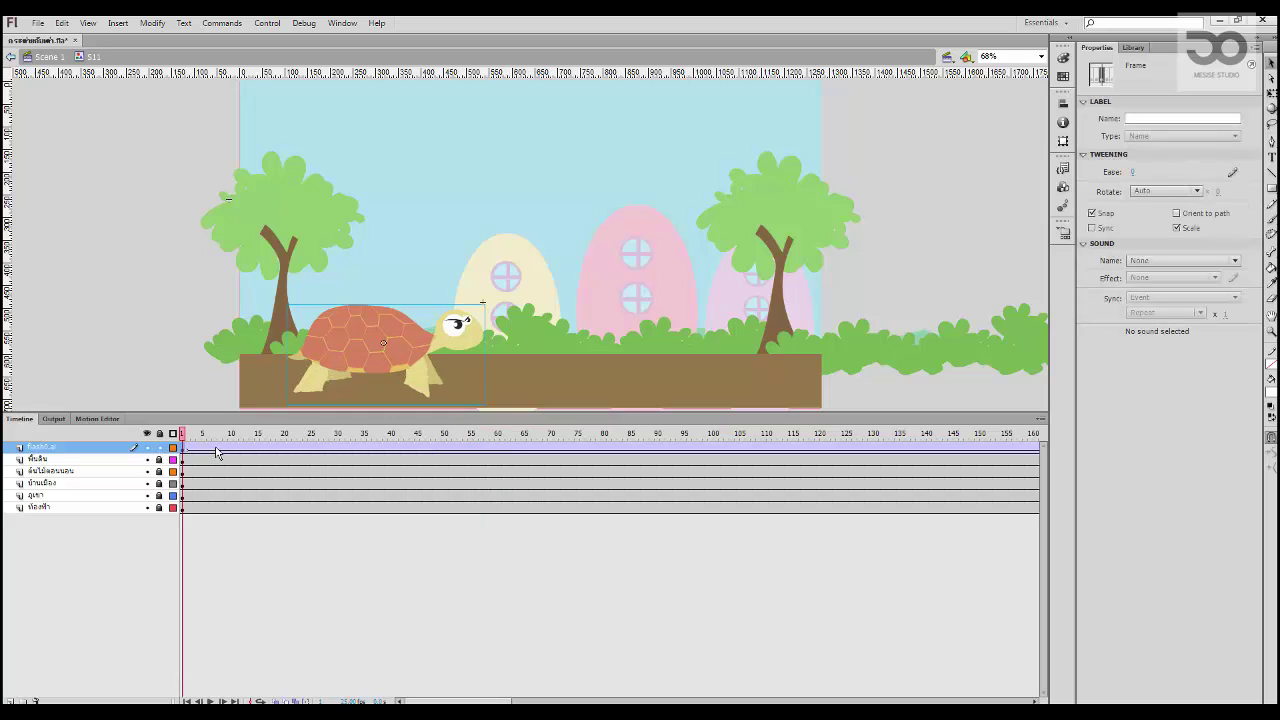
Step: Remove the turtle layer's classic tween, enlarge the turtle to about 1138 px wide and move it slightly right
right_click(219, 454)
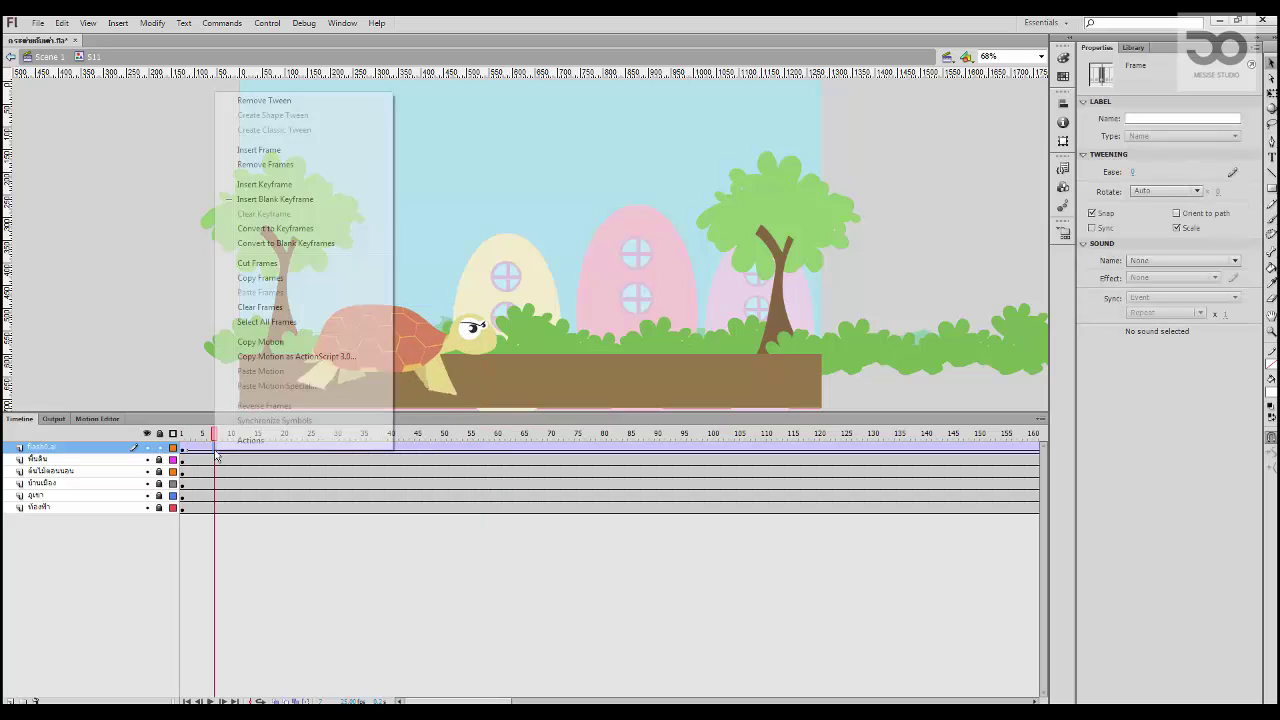
left_click(300, 100)
left_click(469, 321)
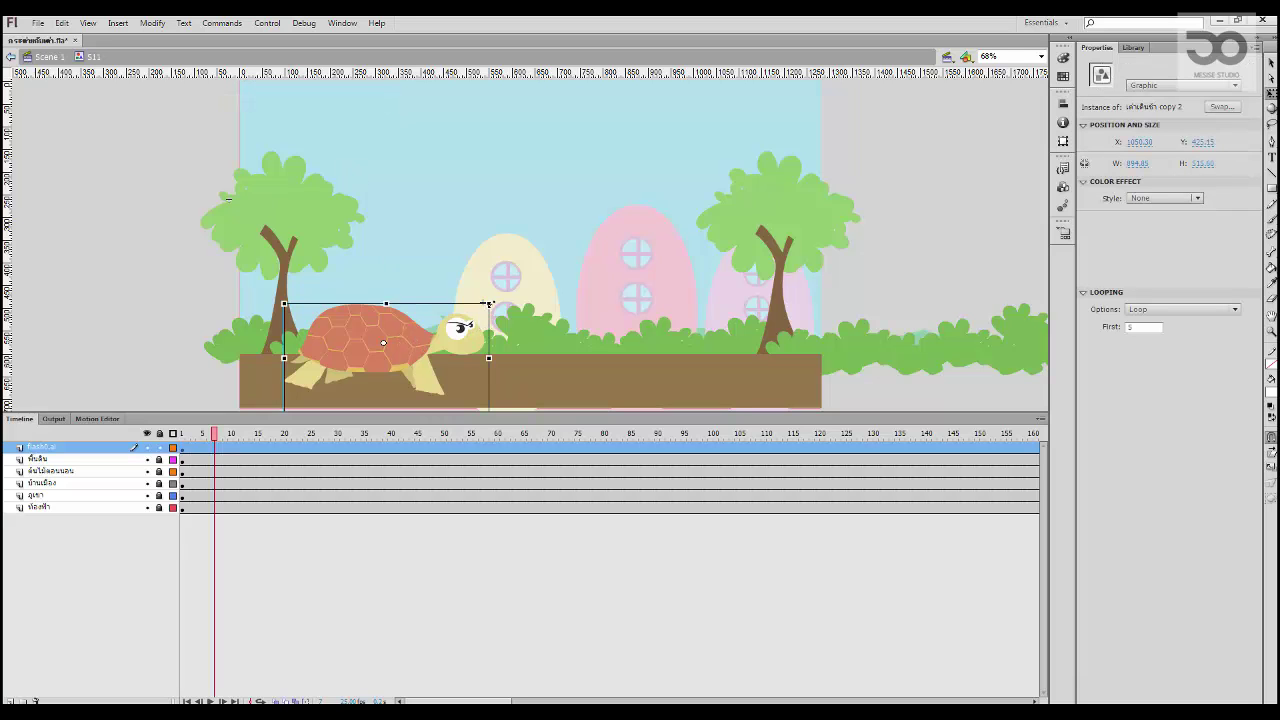
left_click_drag(489, 303, 544, 274)
left_click_drag(397, 350, 426, 350)
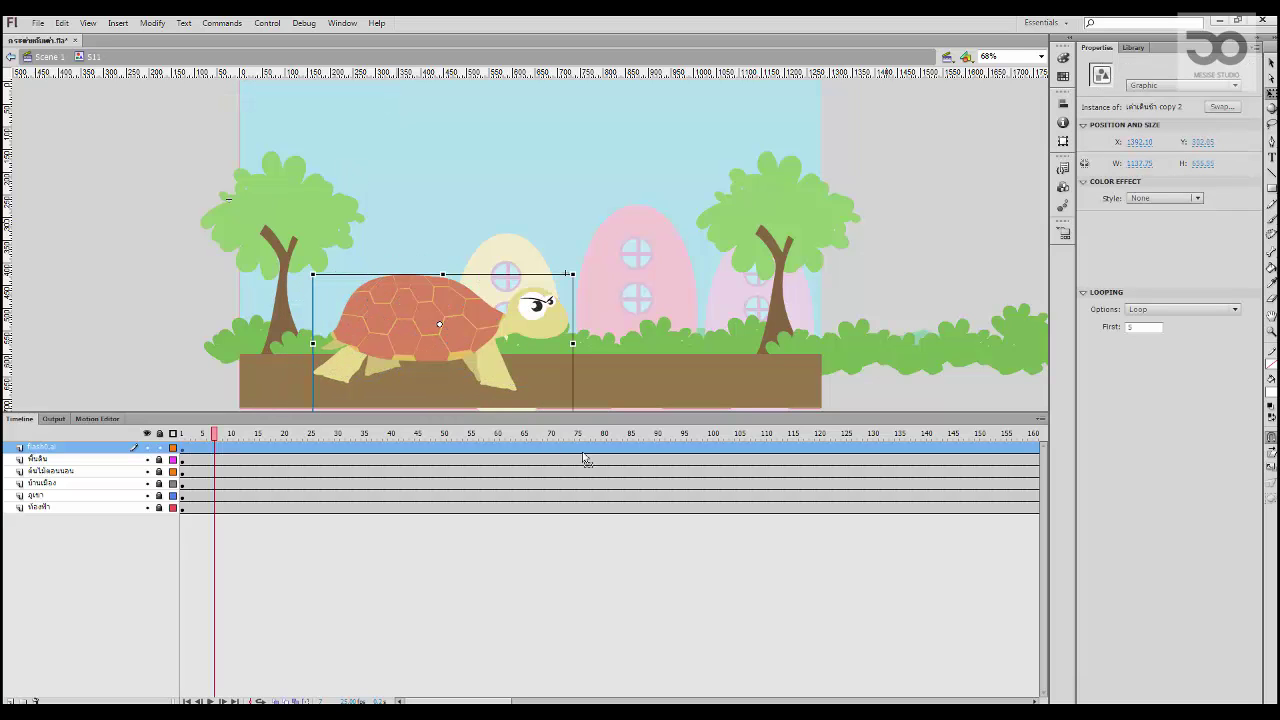
Step: Clear the turtle layer's leftover keyframes near the end of the S11 timeline and play the animation
scroll(683, 527, "right", 10)
left_click(660, 447)
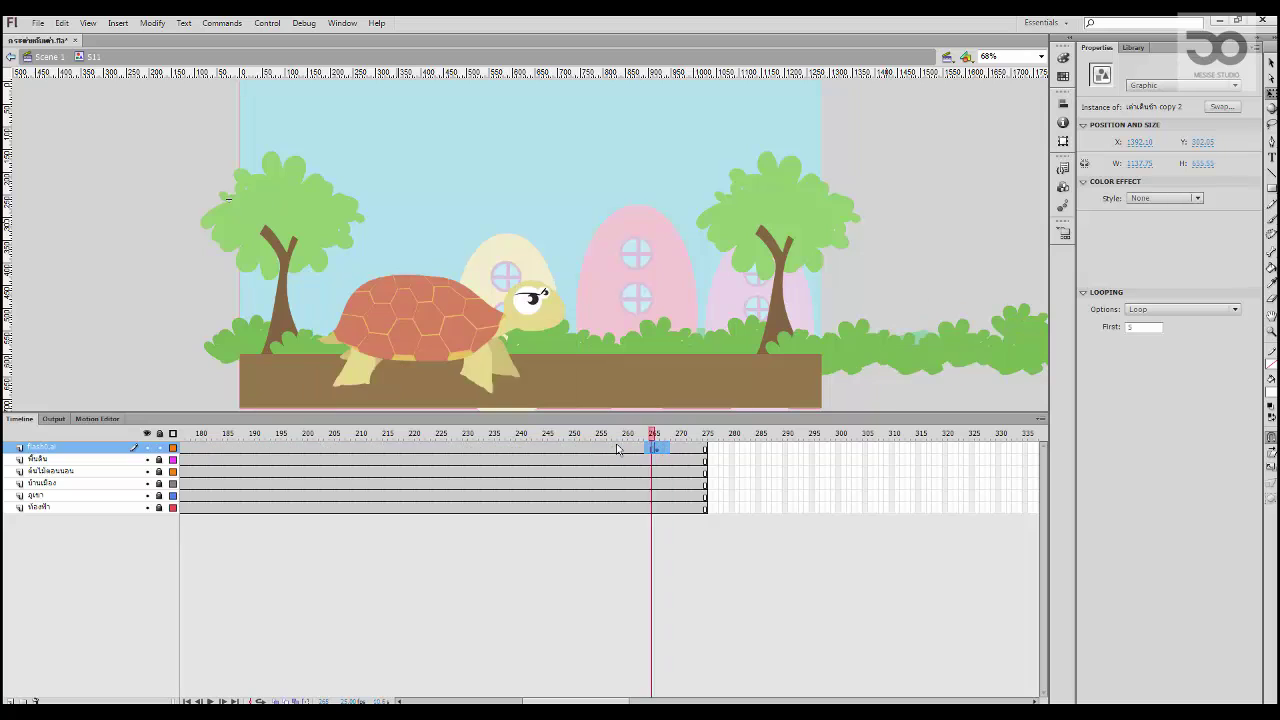
right_click(614, 448)
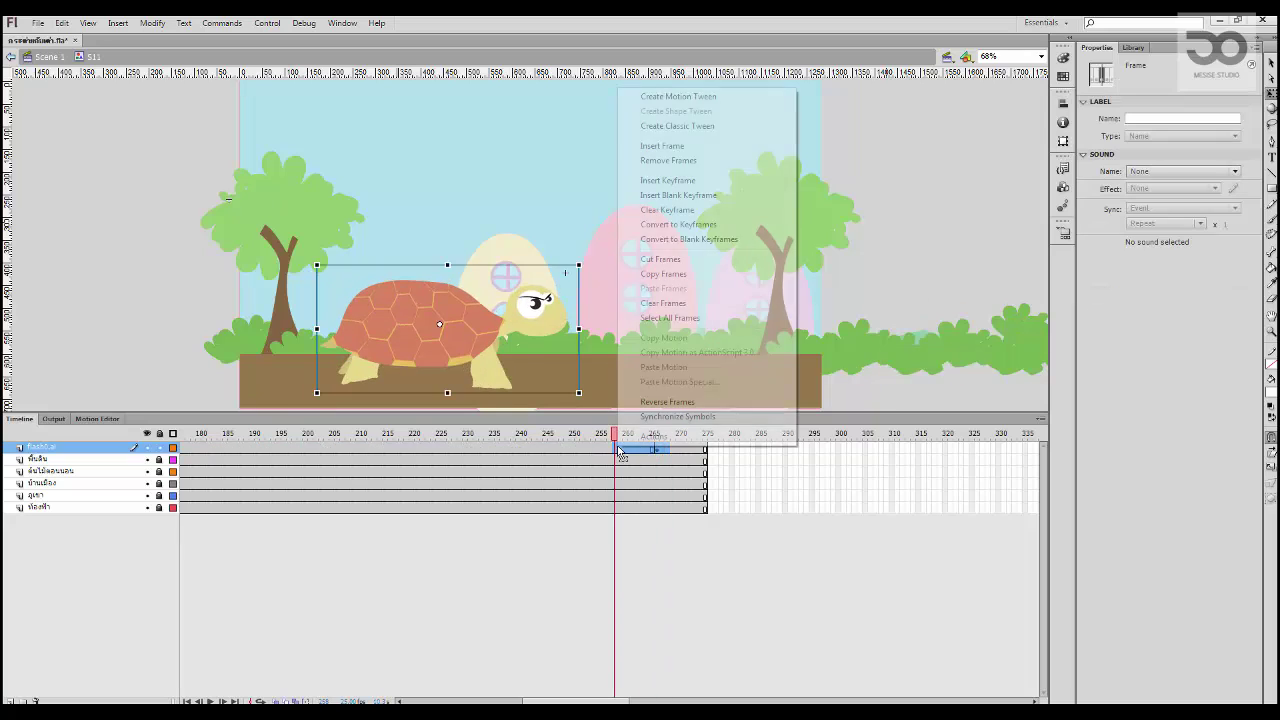
left_click(663, 303)
left_click_drag(566, 455, 705, 507)
right_click(690, 490)
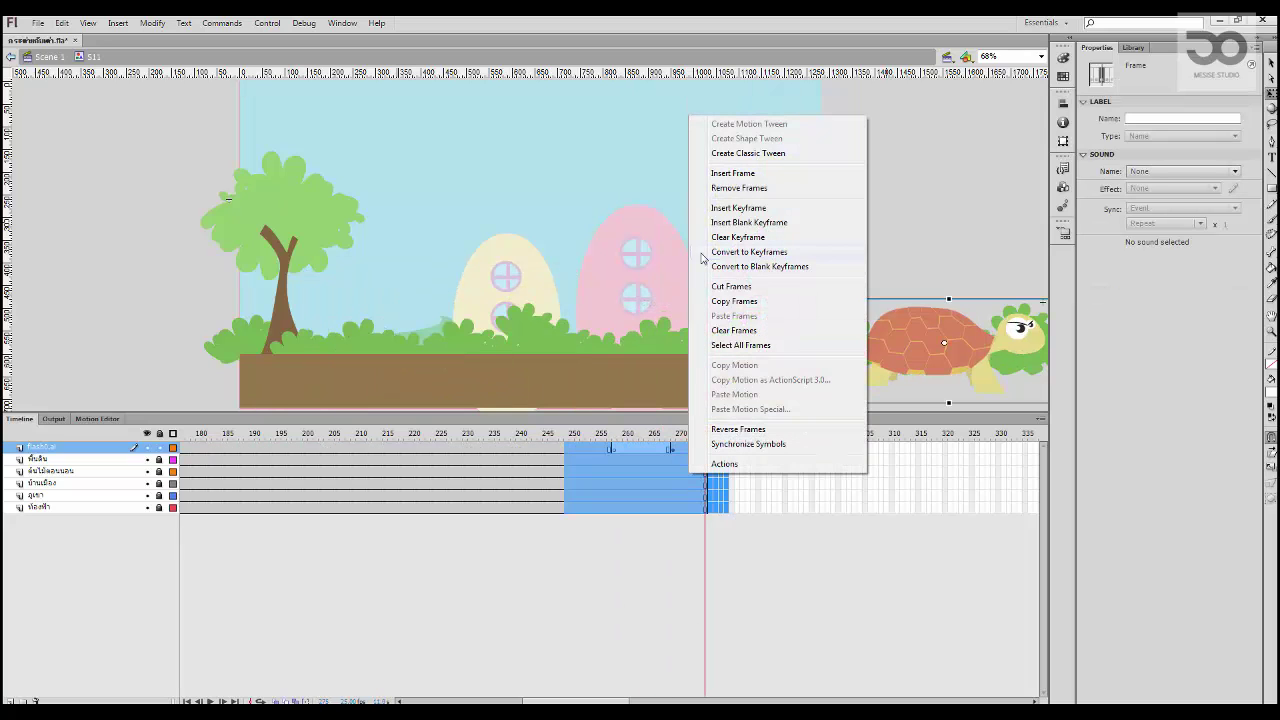
left_click(744, 240)
left_click(547, 526)
key("Return")
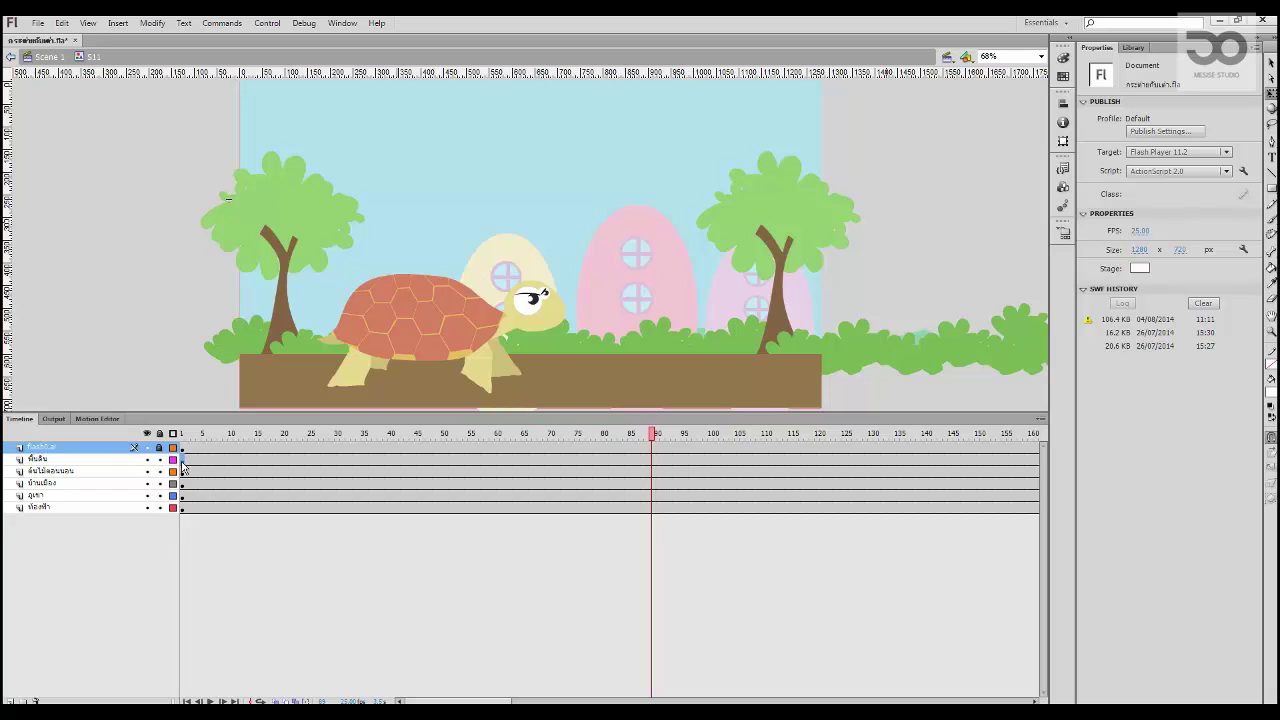
left_click_drag(186, 449, 187, 537)
left_click(186, 537)
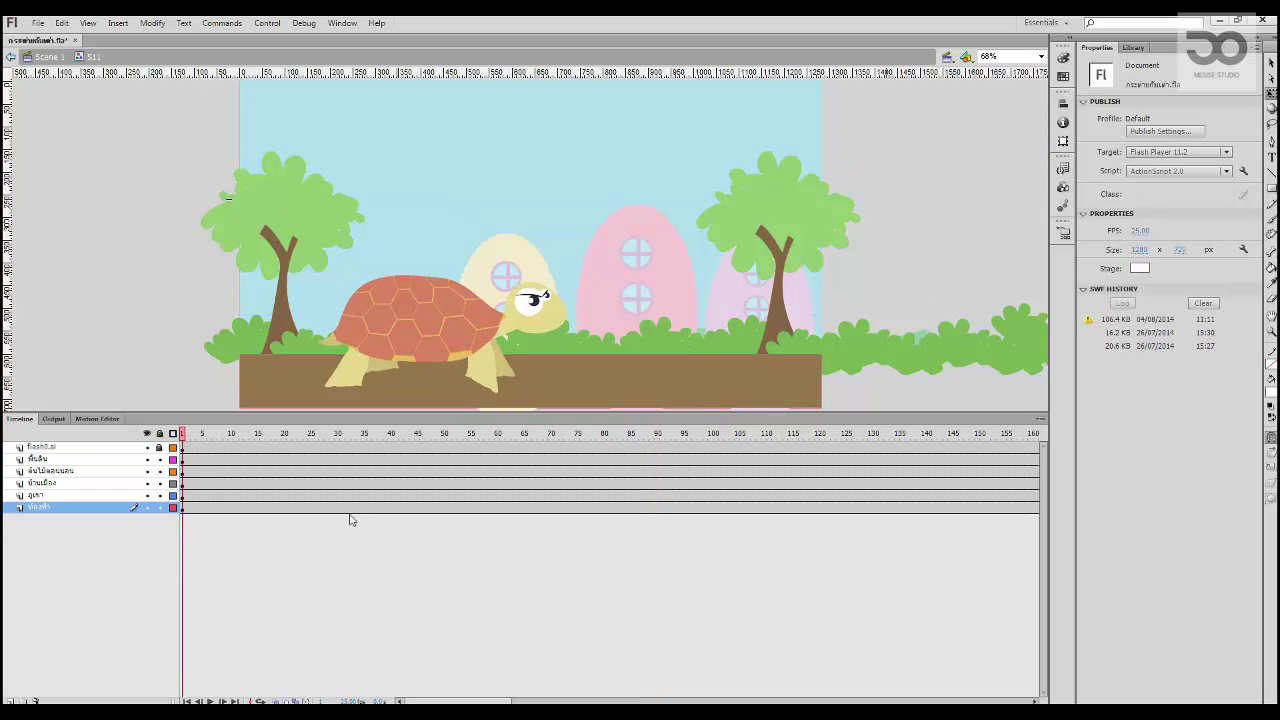
left_click(731, 336)
left_click_drag(731, 336, 597, 337)
key("ctrl+z")
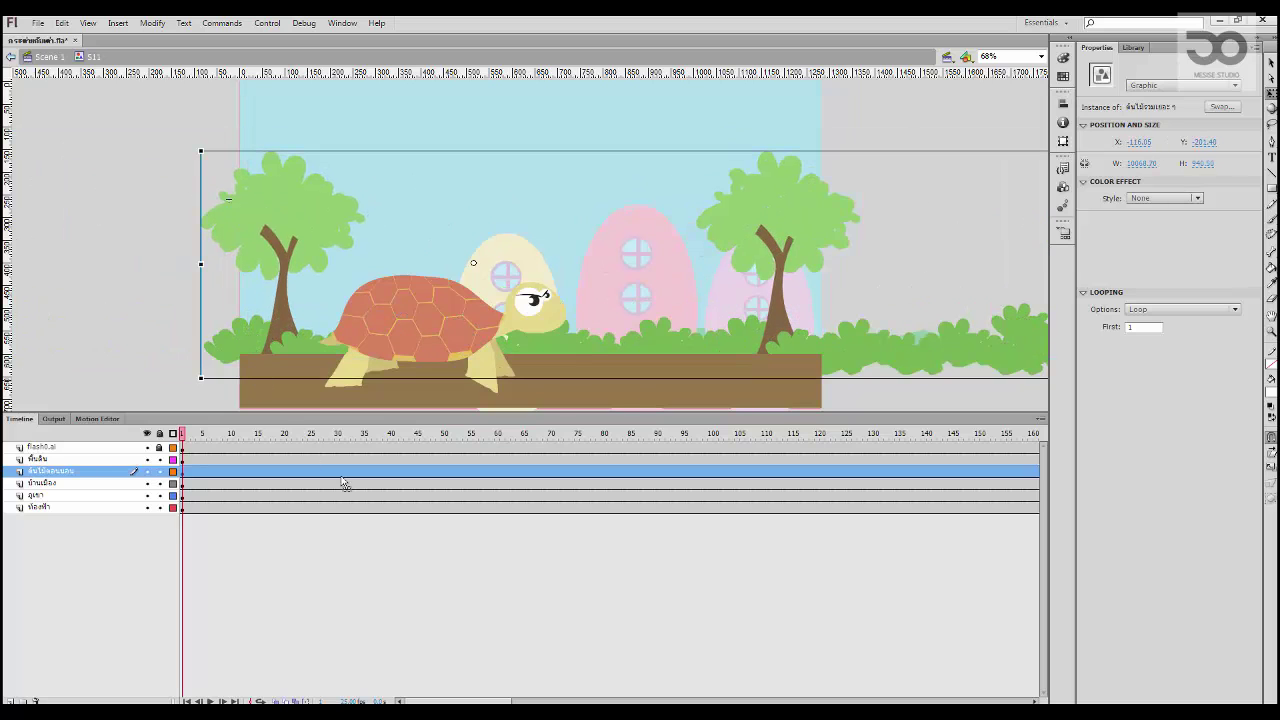
Step: Add a keyframe at frame 101 on the tree layer, shift the trees left there and create a classic tween from frame 1
left_click(728, 474)
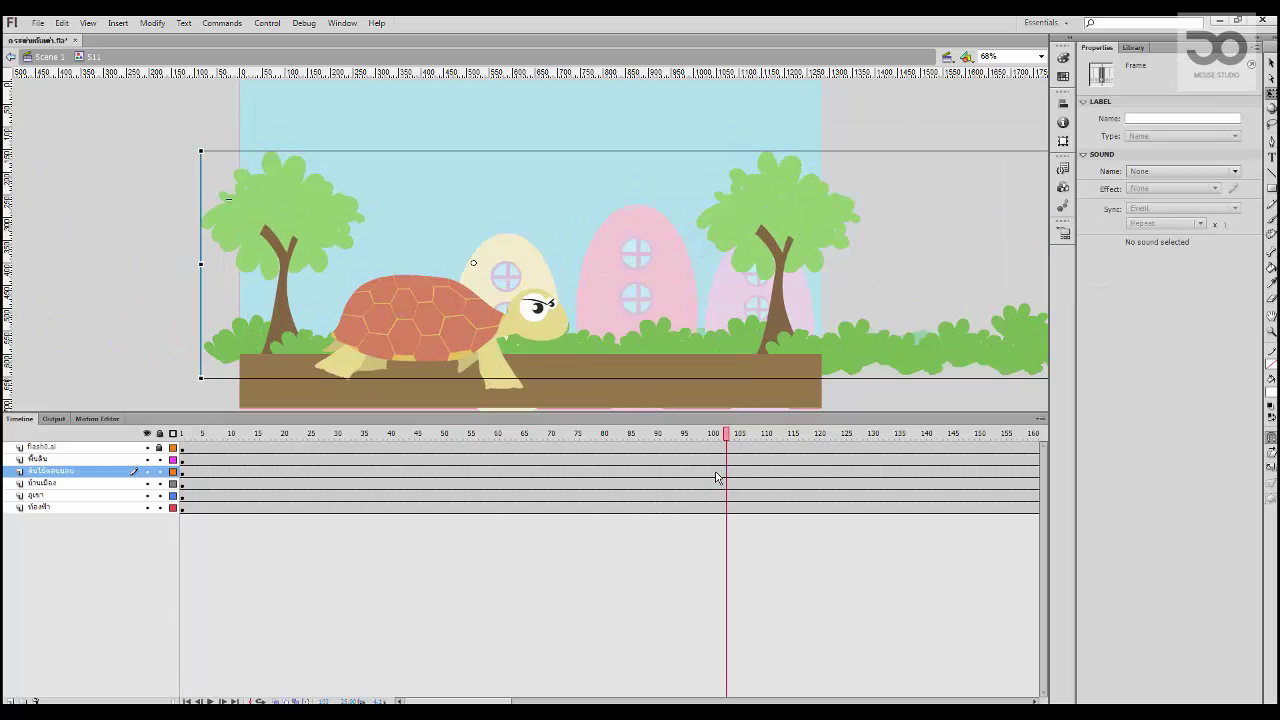
left_click(716, 474)
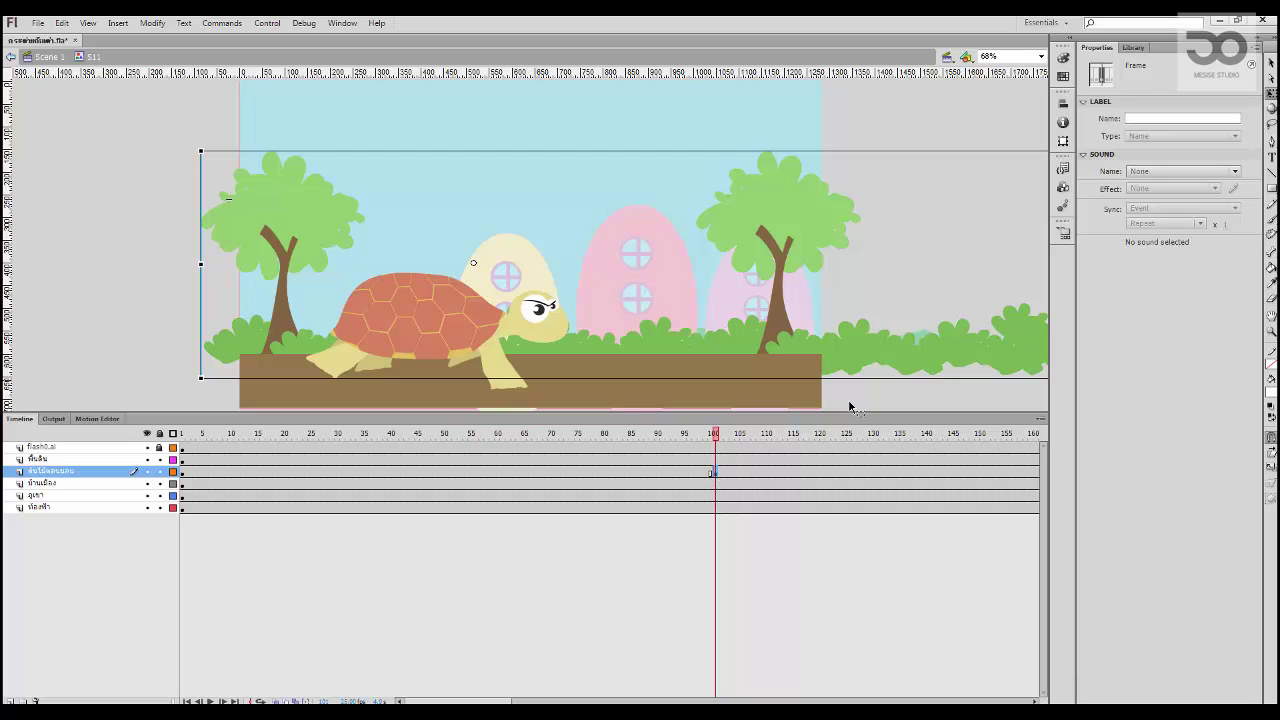
left_click(925, 368)
left_click_drag(556, 397, 669, 376)
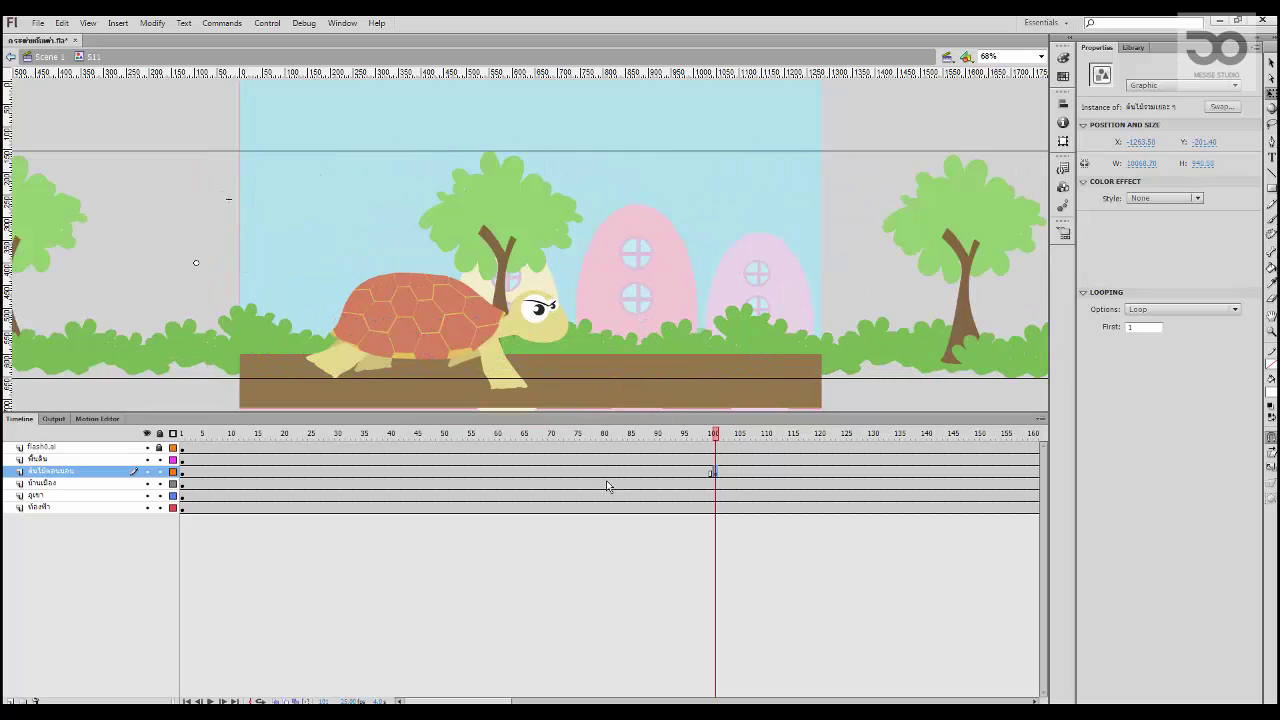
right_click(608, 471)
left_click(688, 155)
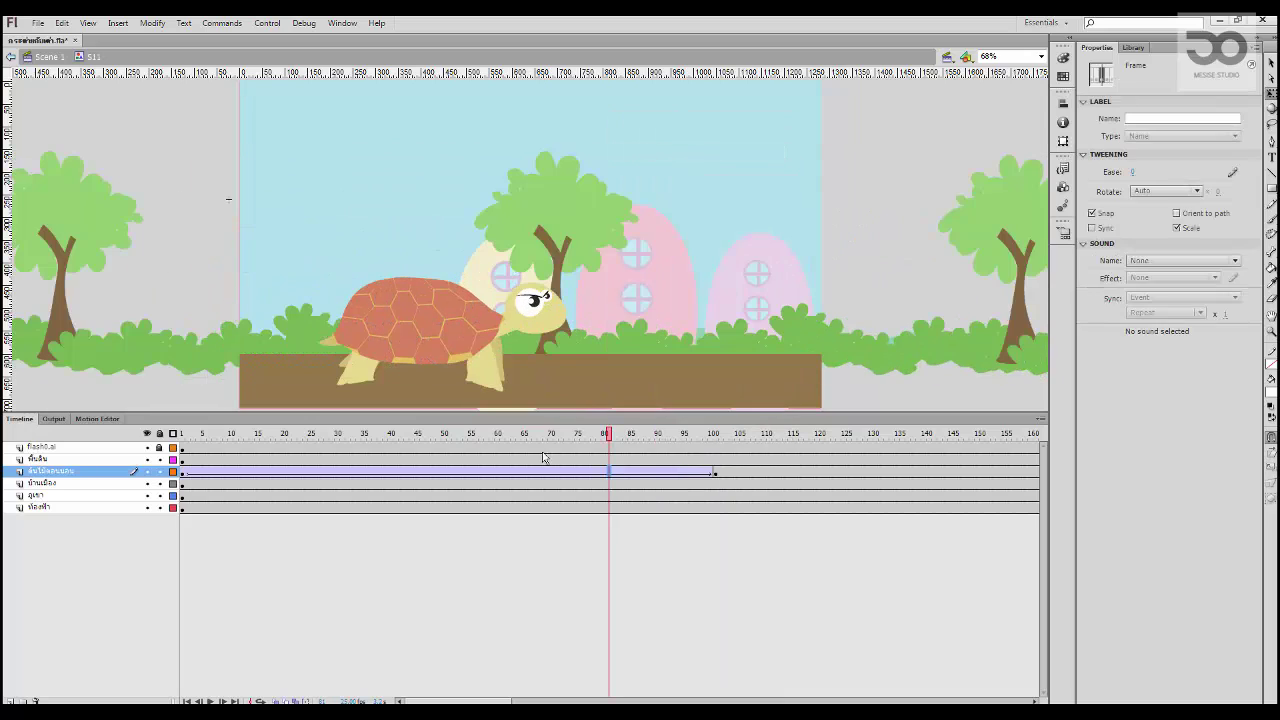
Step: Play the tree motion, move the trees back right at frame 101 to slow their scrolling, and replay it
left_click_drag(531, 438, 181, 442)
key("Return")
key("Return")
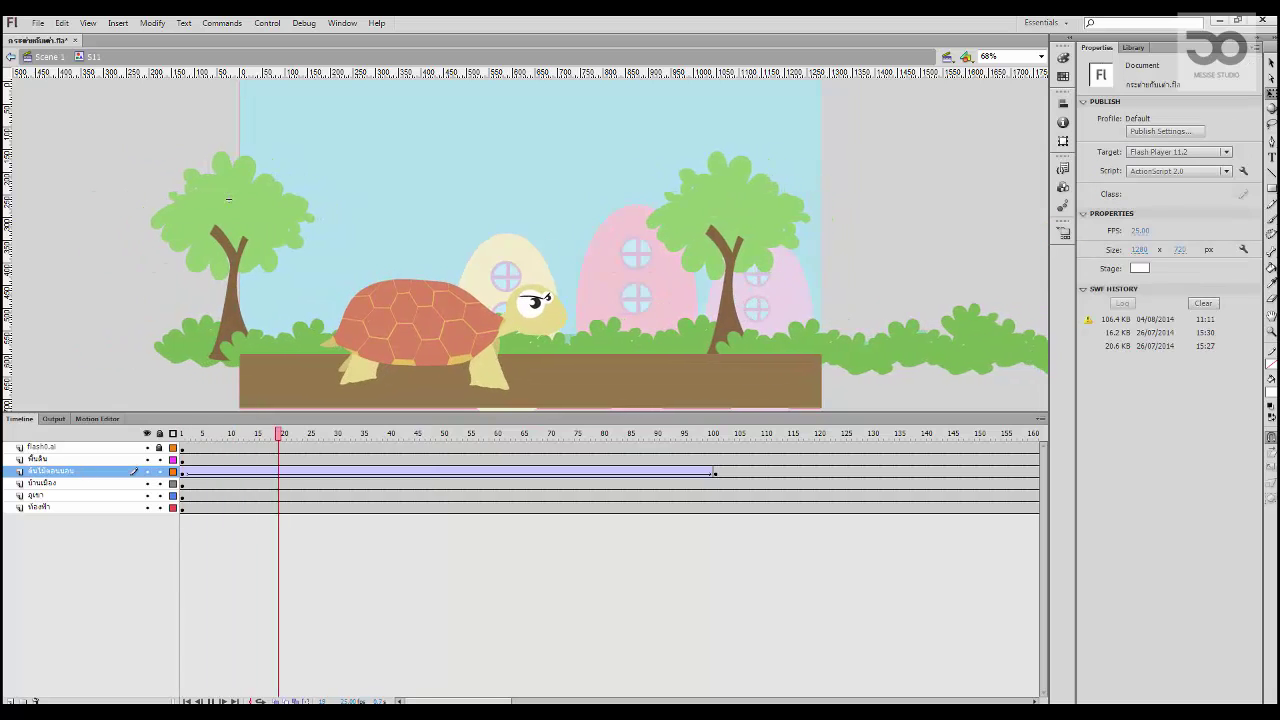
left_click(717, 473)
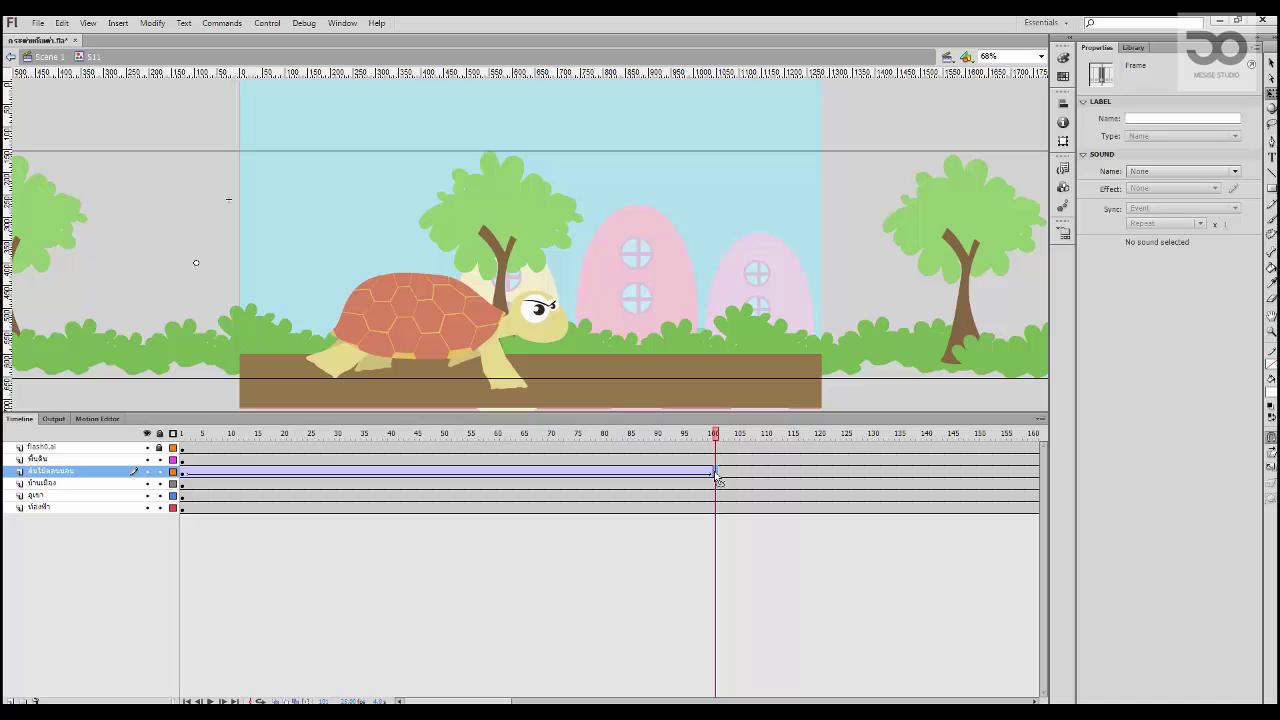
key("shift+Right")
key("shift+Right")
key("shift+Right")
key("shift+Right")
key("shift+Right")
key("shift+Right")
key("shift+Right")
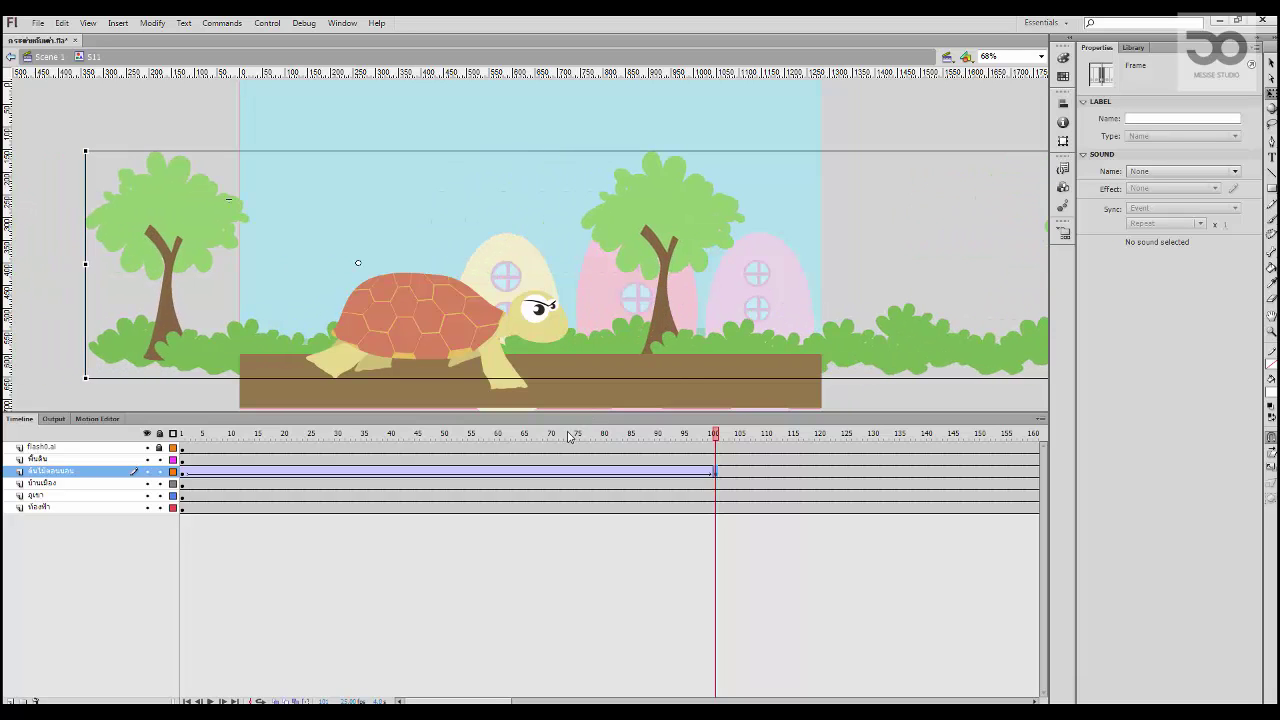
key("Return")
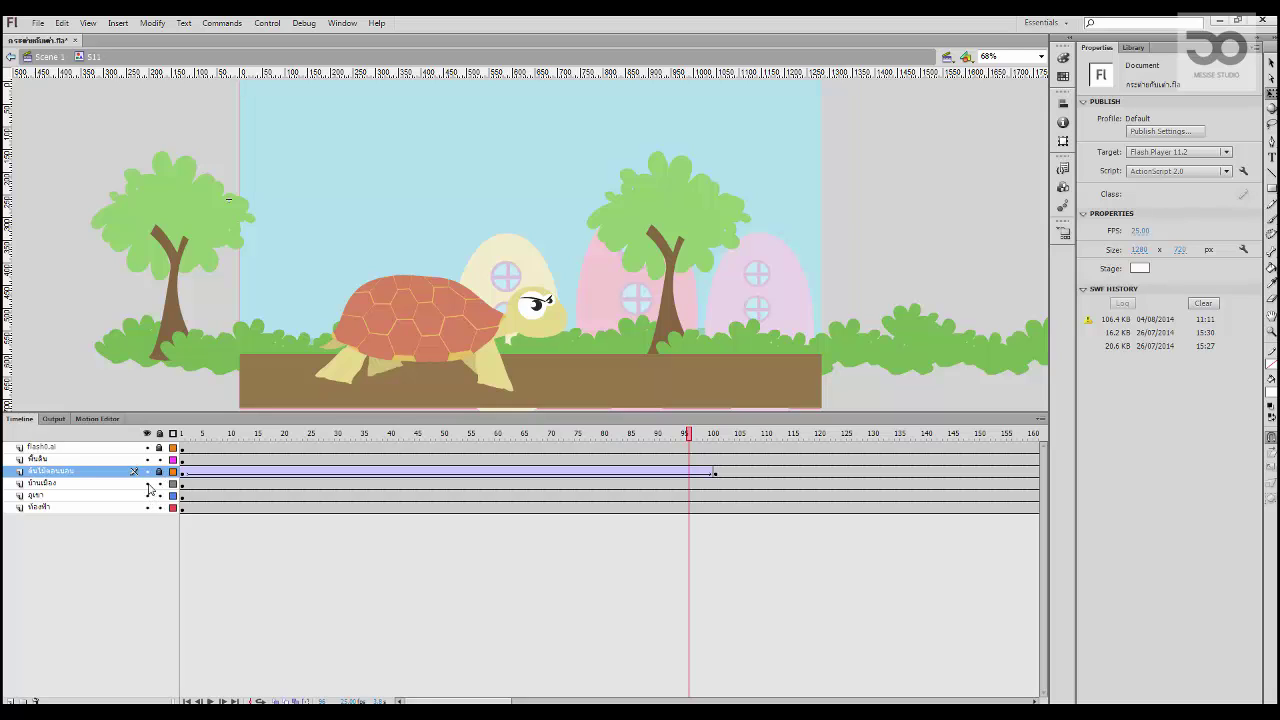
Step: Identify the houses layer (บ้านเมือง) by toggling its visibility, then give it a keyframe at frame 101 and a classic tween
left_click(148, 484)
left_click(148, 484)
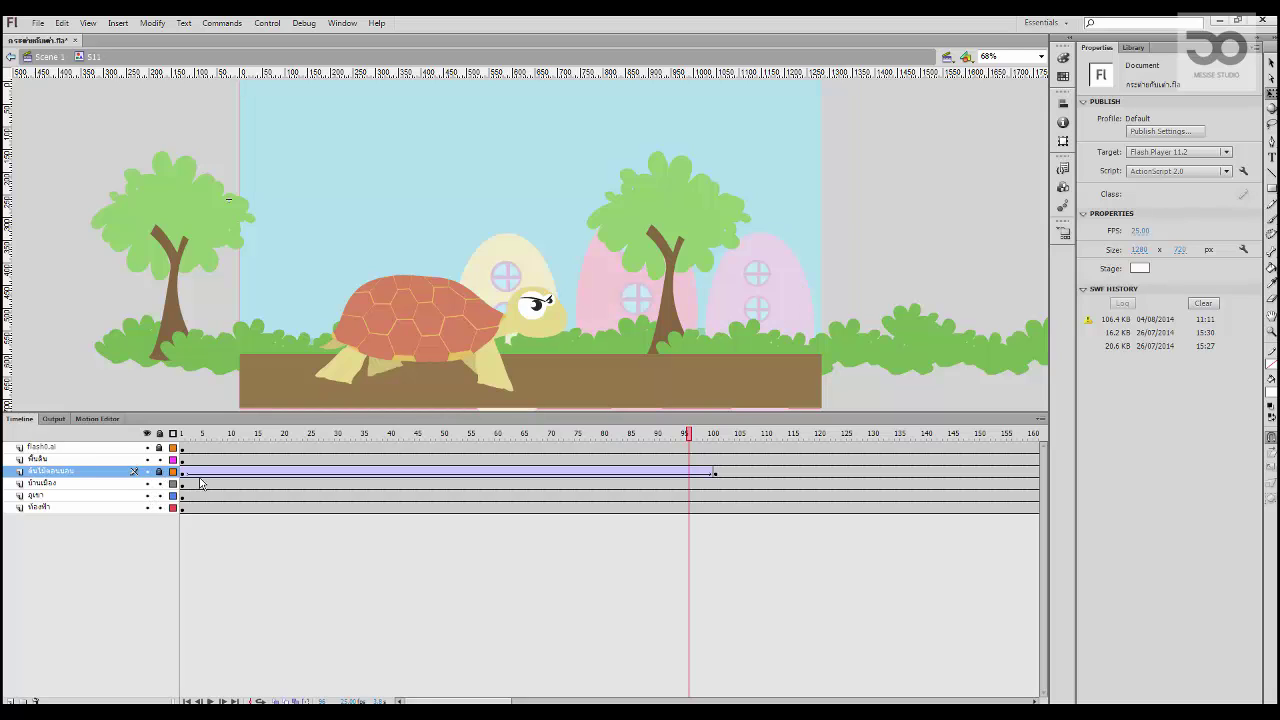
right_click(709, 485)
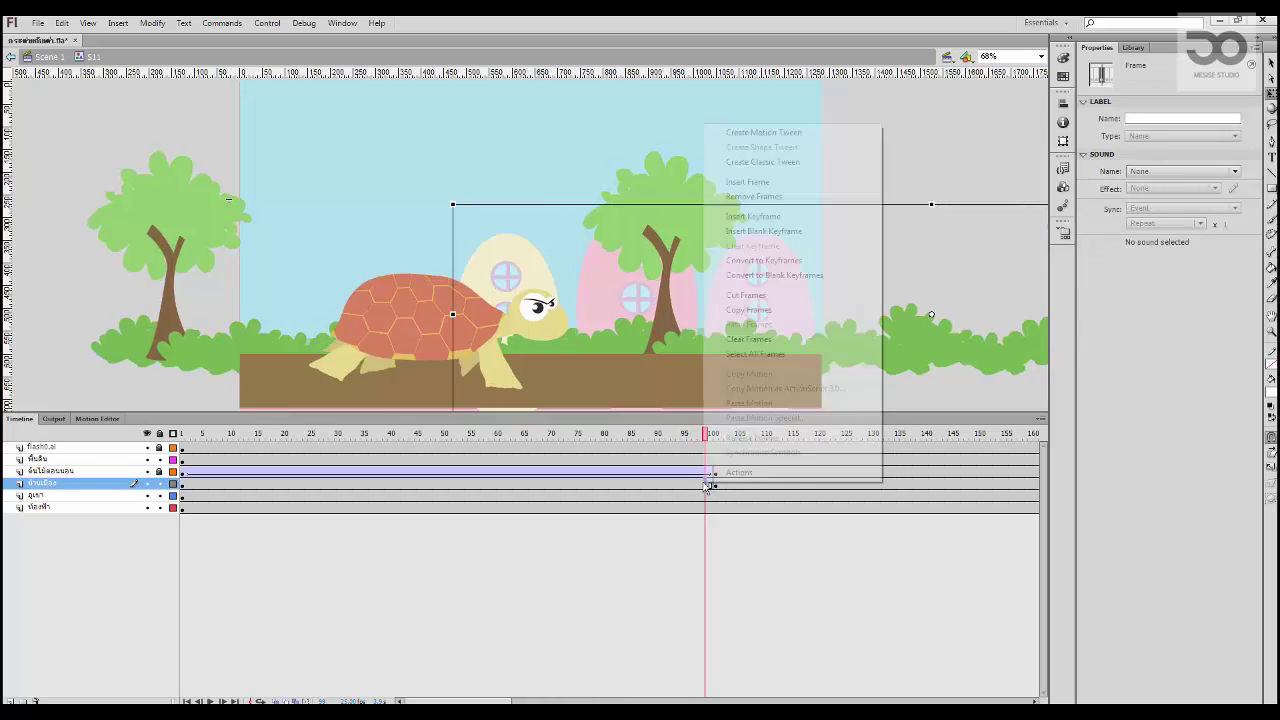
left_click(783, 163)
left_click(716, 486)
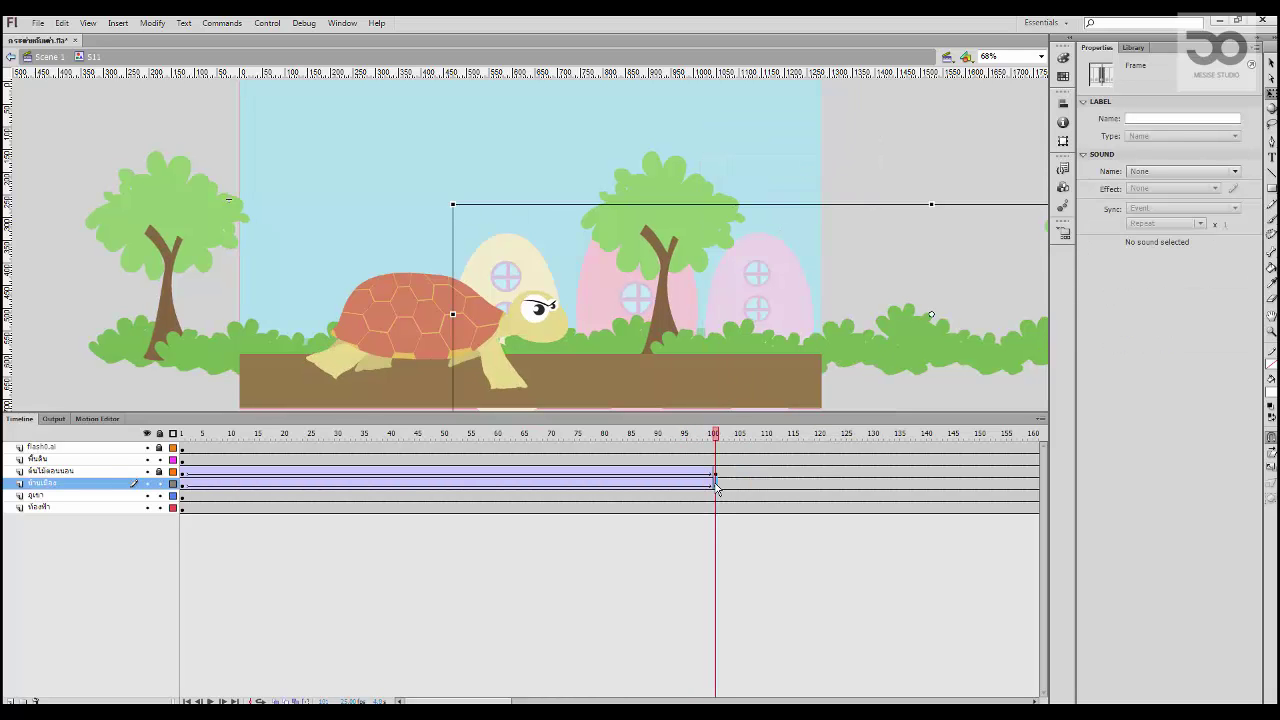
Step: Nudge the houses slightly left at frame 101 and play the animation from frame 1
key("Left")
key("Left")
key("Left")
key("Left")
key("Left")
key("Left")
key("Left")
key("Left")
key("Left")
key("Left")
key("Left")
key("Left")
key("Left")
key("Left")
key("Left")
key("Left")
key("Left")
key("Left")
key("Left")
key("Left")
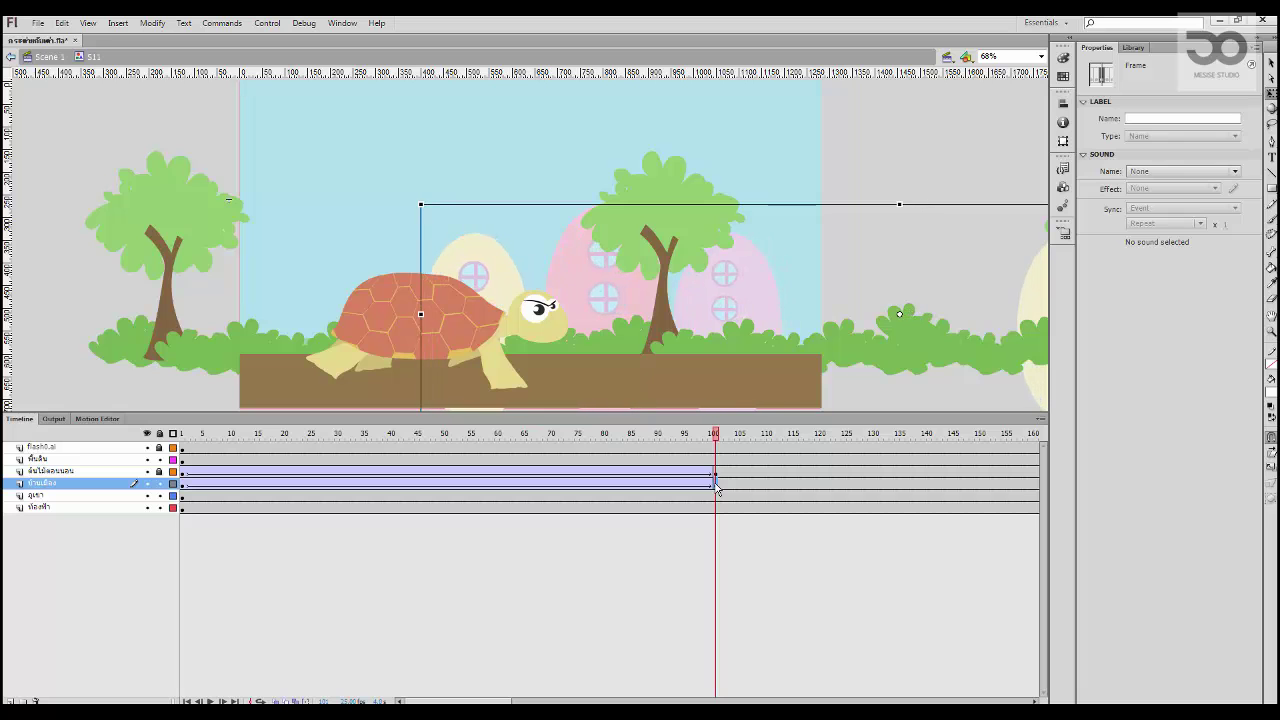
left_click_drag(459, 440, 108, 446)
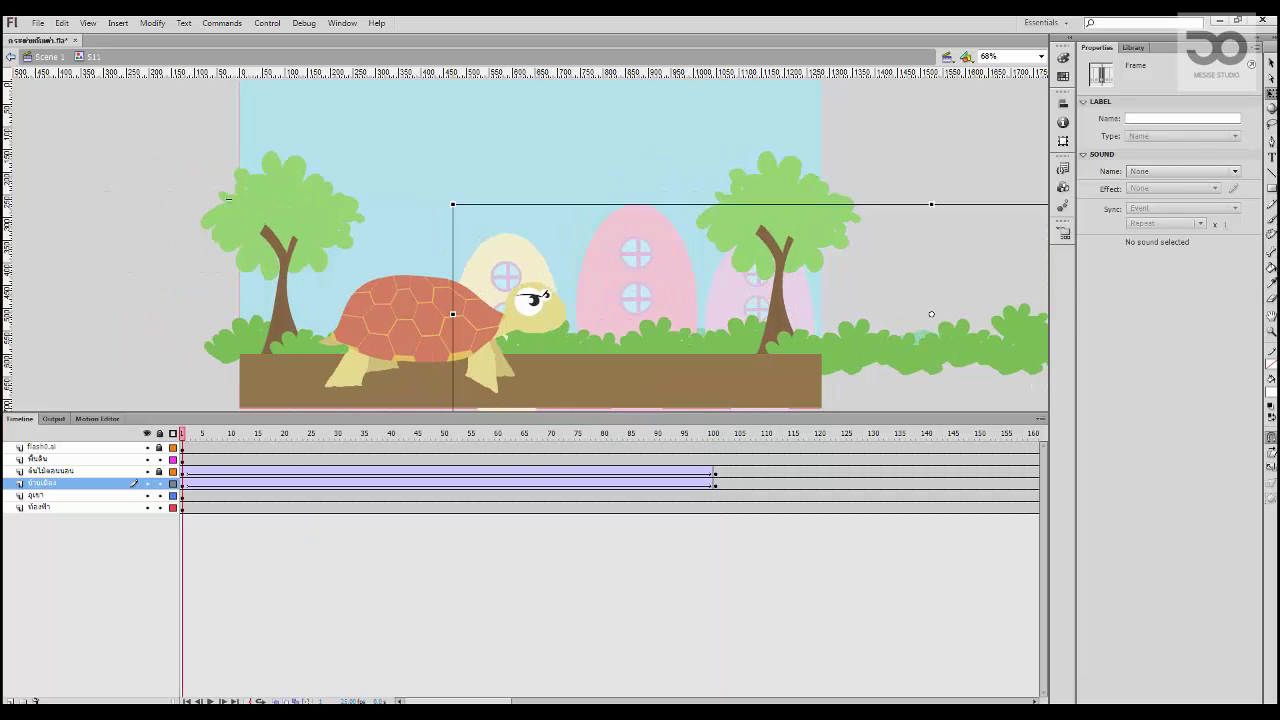
key("Return")
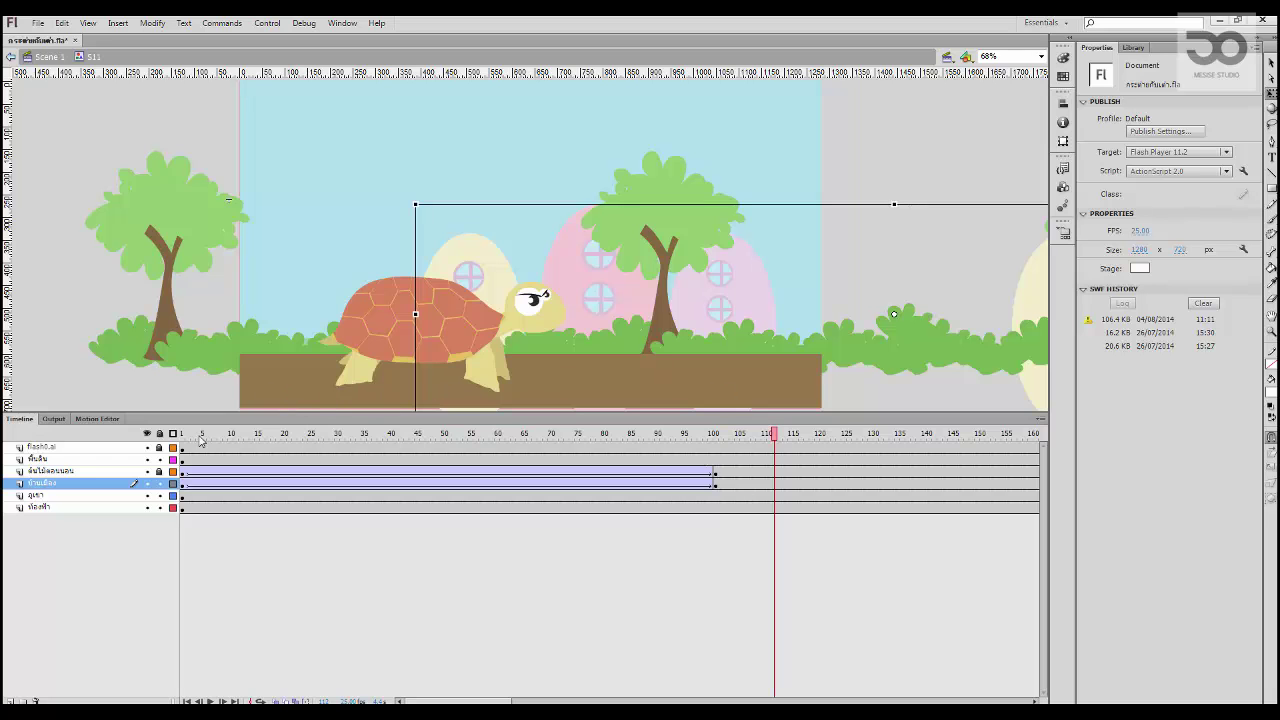
Step: Return to Scene 1 and play the main timeline from before scene S10 into scene S11
left_click(45, 57)
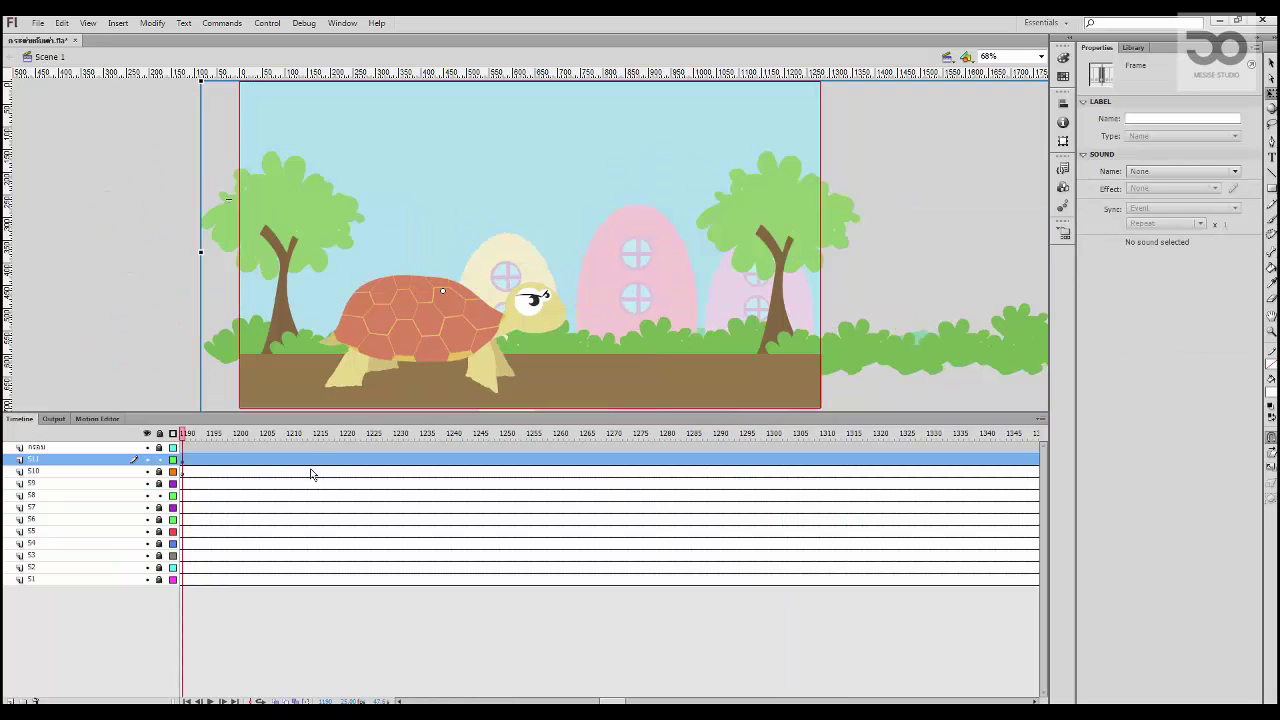
scroll(346, 480, "left", 3)
left_click(366, 435)
key("Return")
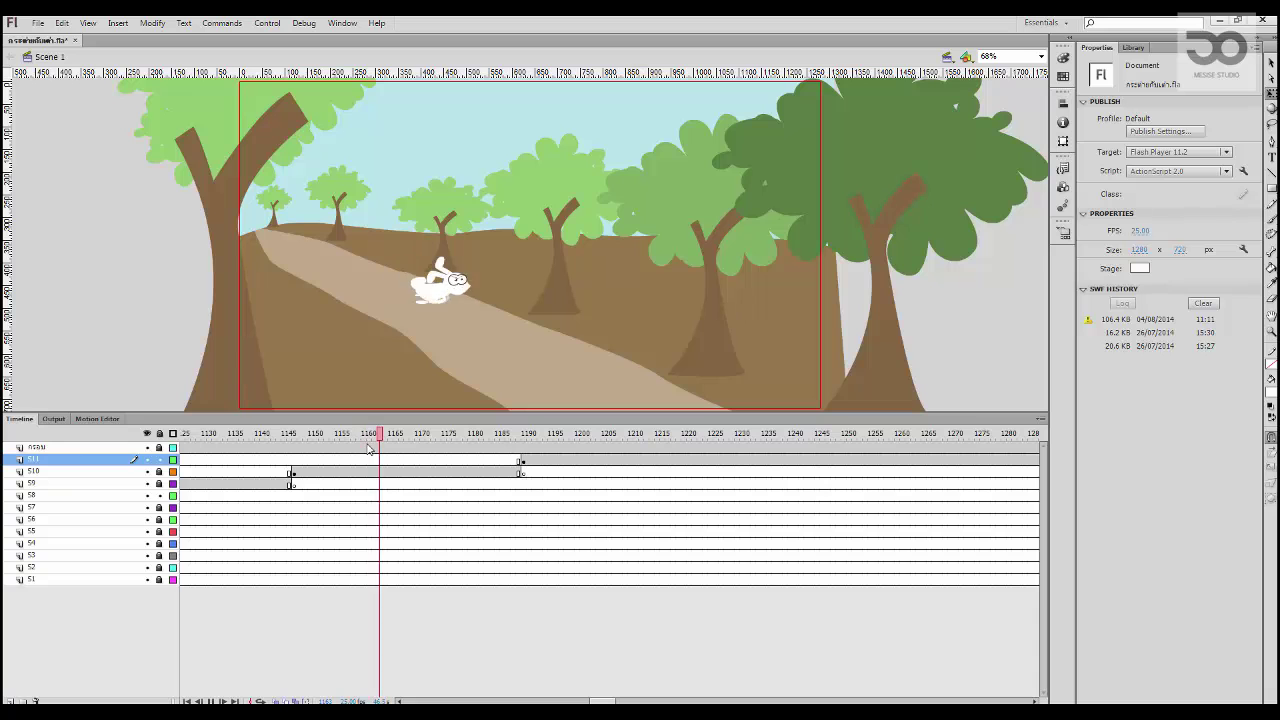
left_click_drag(349, 437, 71, 463)
key("Return")
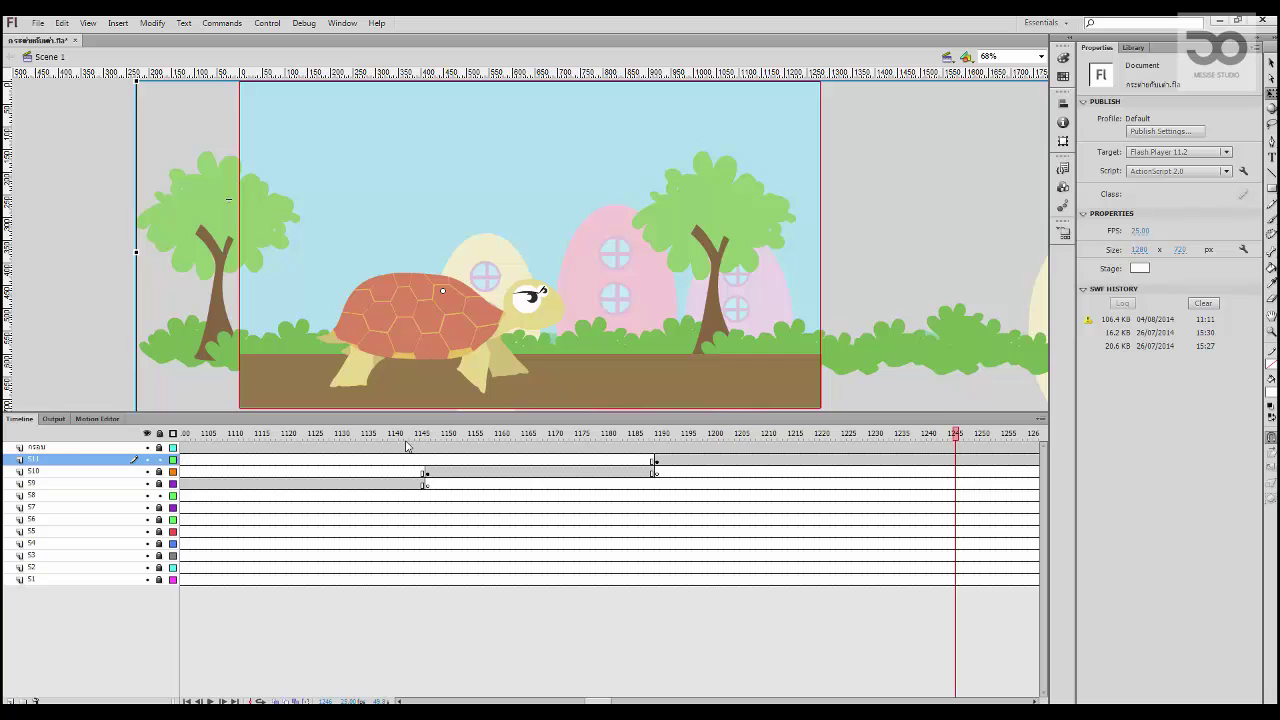
left_click(360, 440)
key("Return")
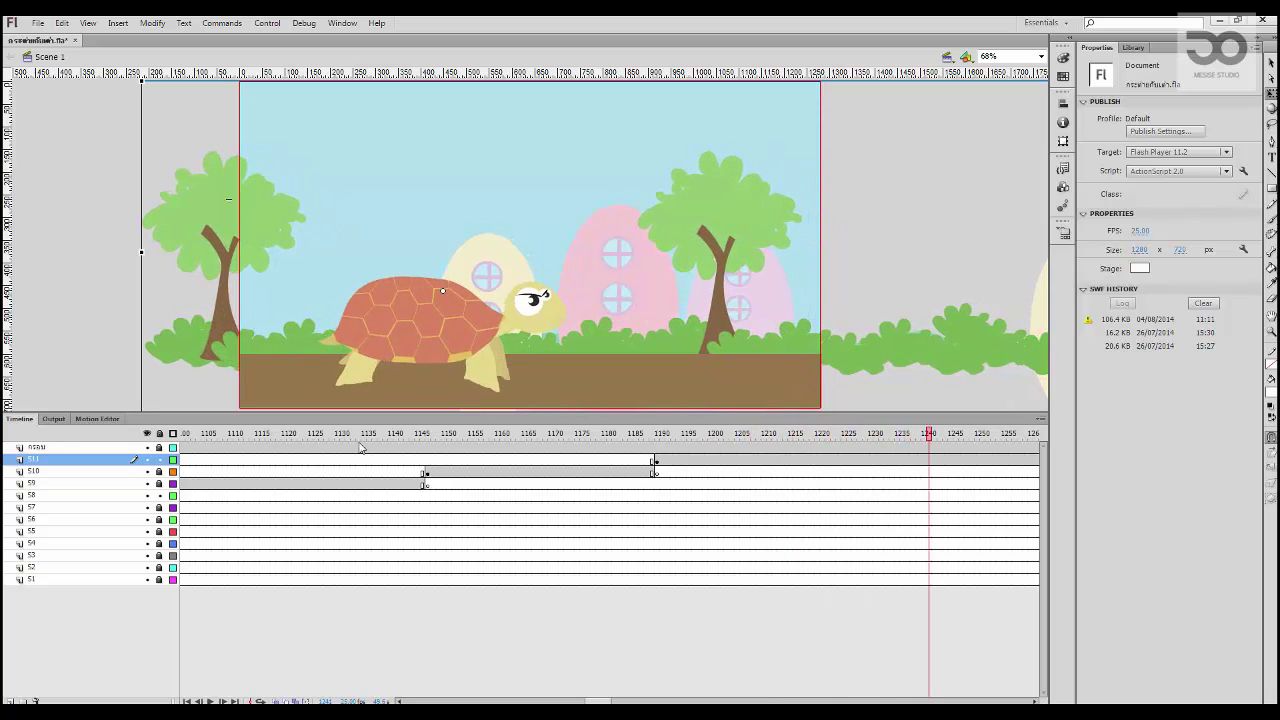
Step: End scene S11 with a blank keyframe around frame 1240 on the S11 layer
left_click(929, 461)
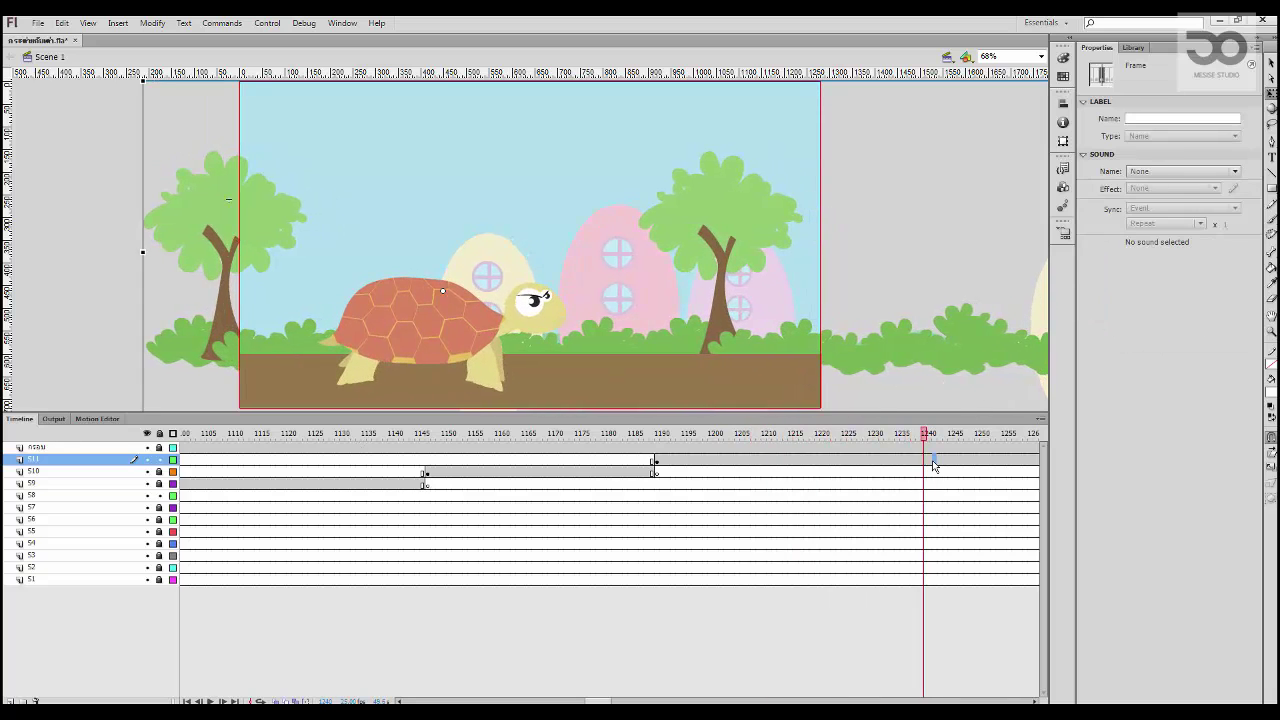
key("F7")
scroll(829, 519, "right", 5)
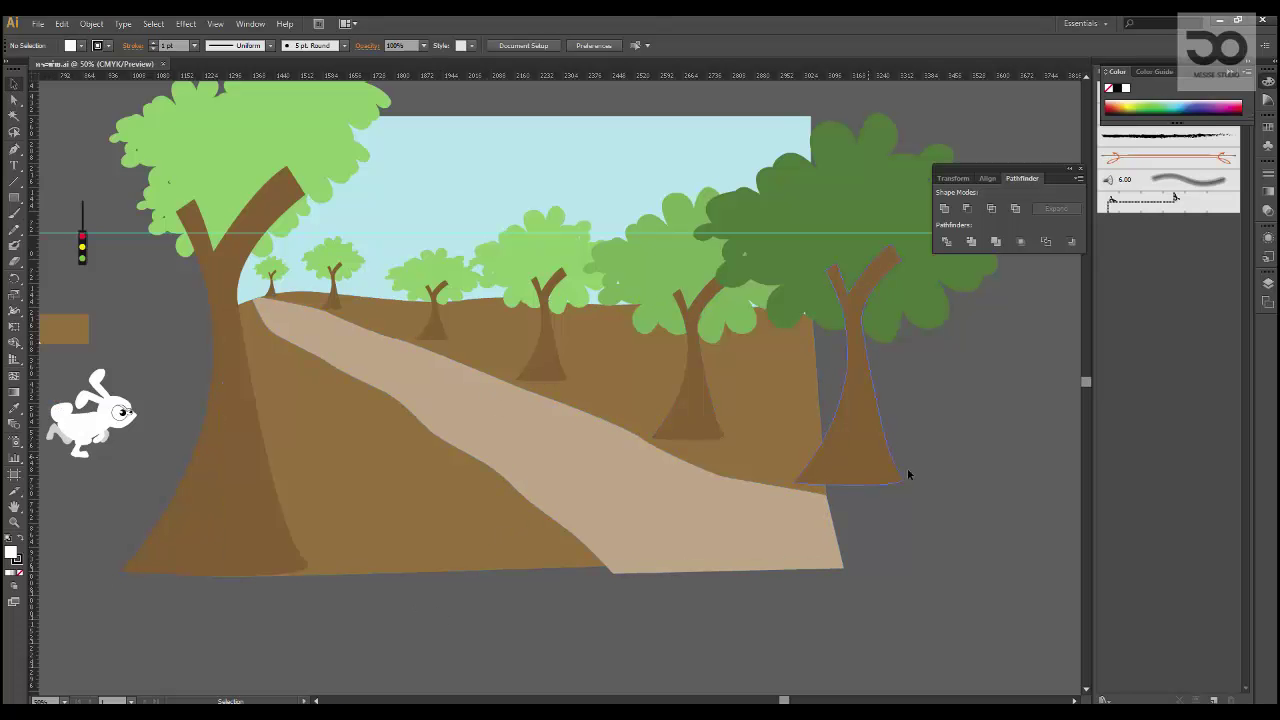
Step: In Illustrator, select the whole forest path artwork and scale it down to roughly half size
key("space")
mouse_move(759, 403)
left_mouse_down()
mouse_move(760, 391)
mouse_move(783, 397)
left_mouse_up()
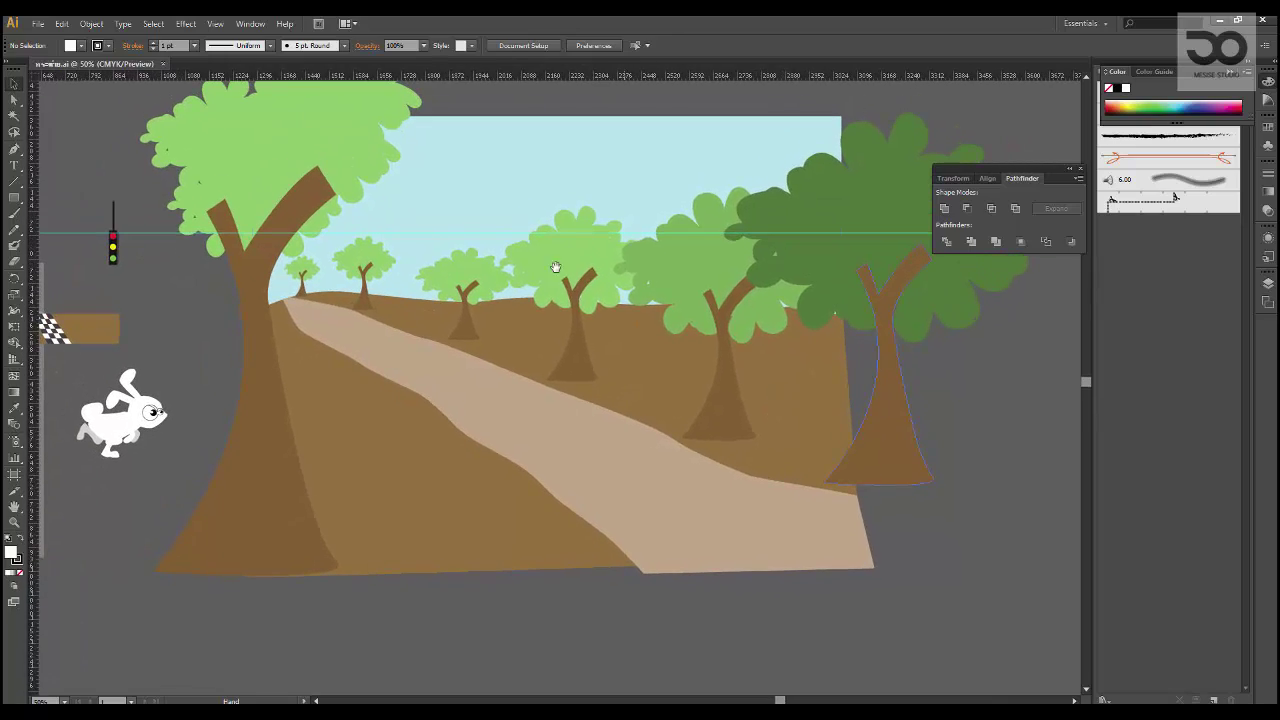
left_click_drag(610, 376, 303, 420)
left_click_drag(509, 379, 740, 270)
left_click_drag(209, 346, 287, 418)
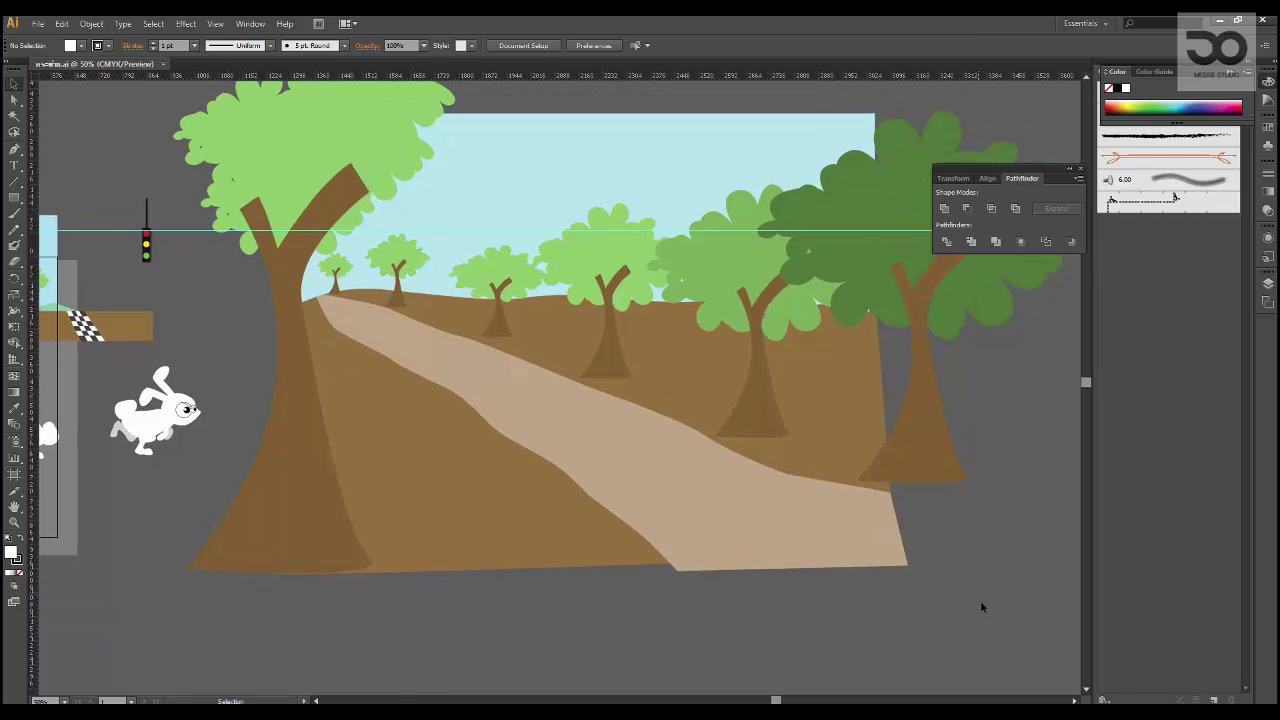
left_click_drag(257, 134, 969, 581)
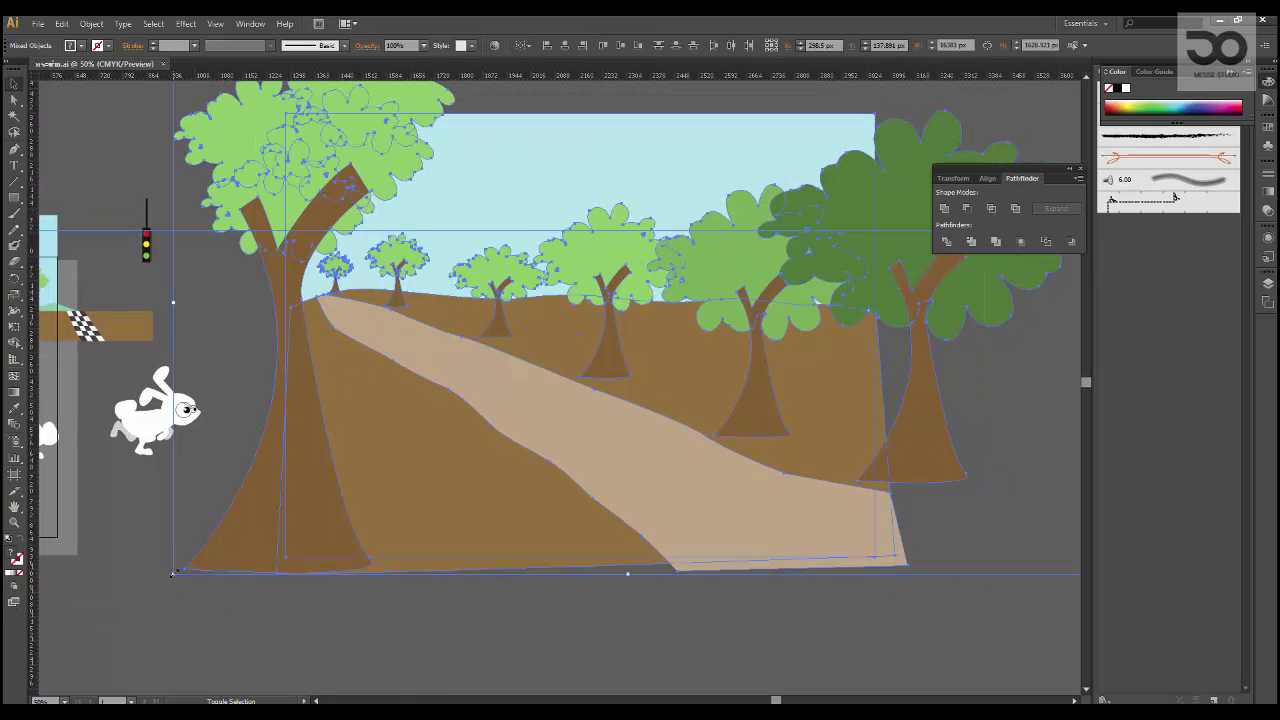
left_click_drag(172, 573, 285, 305)
left_click(340, 420)
left_click_drag(330, 435, 443, 403)
left_click_drag(372, 426, 397, 409)
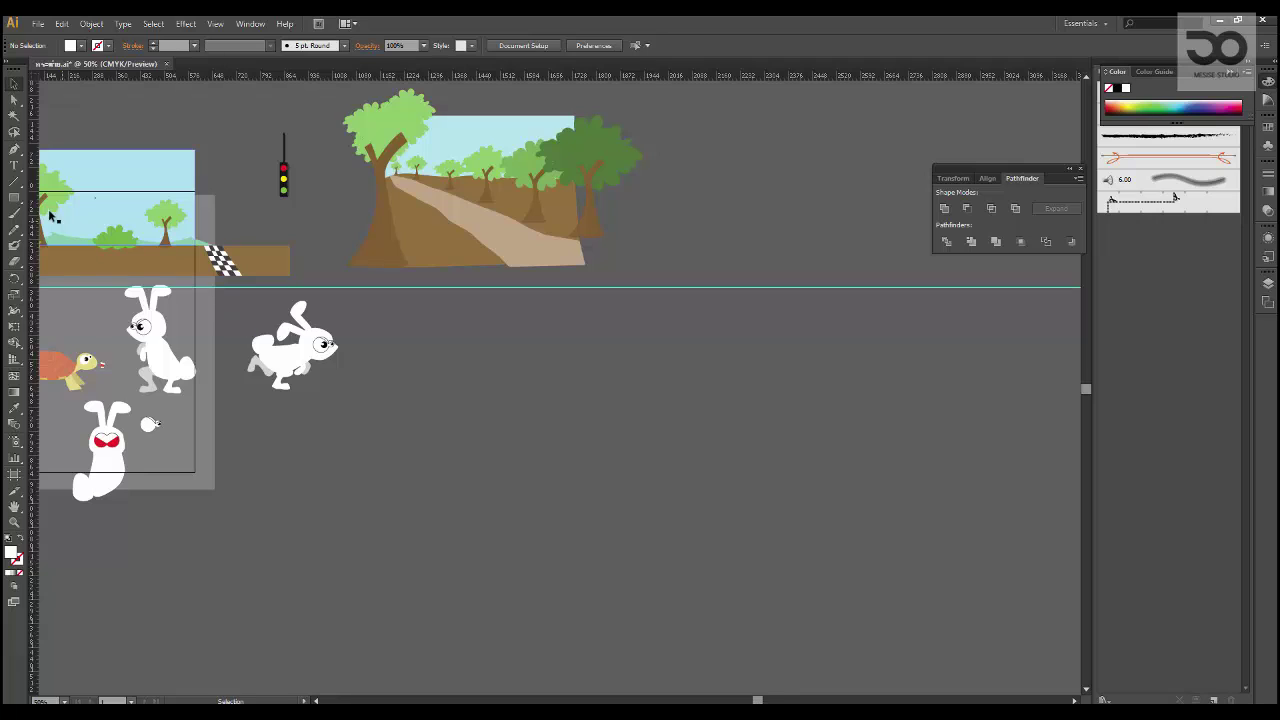
Step: Draw a rectangle about 961 by 593 px below the forest path artwork and fill it with that artwork's brown ground colour
left_click(14, 198)
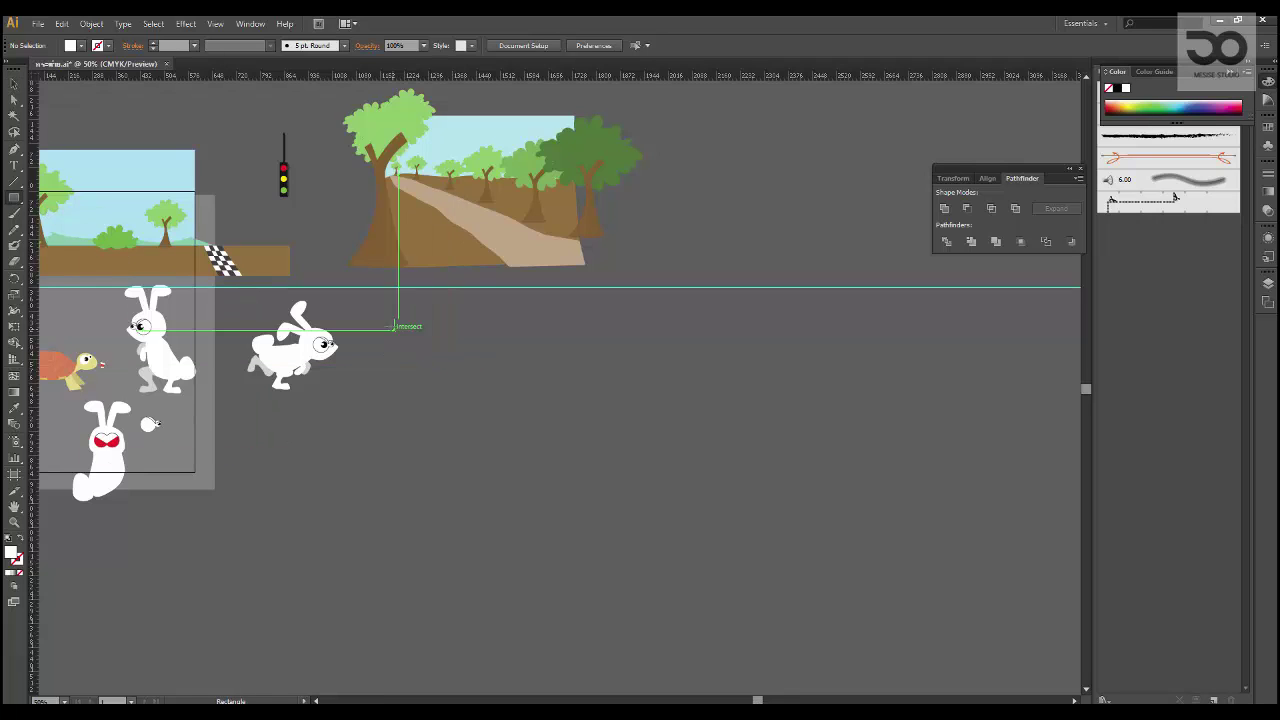
left_click_drag(392, 326, 711, 524)
key("v")
key("i")
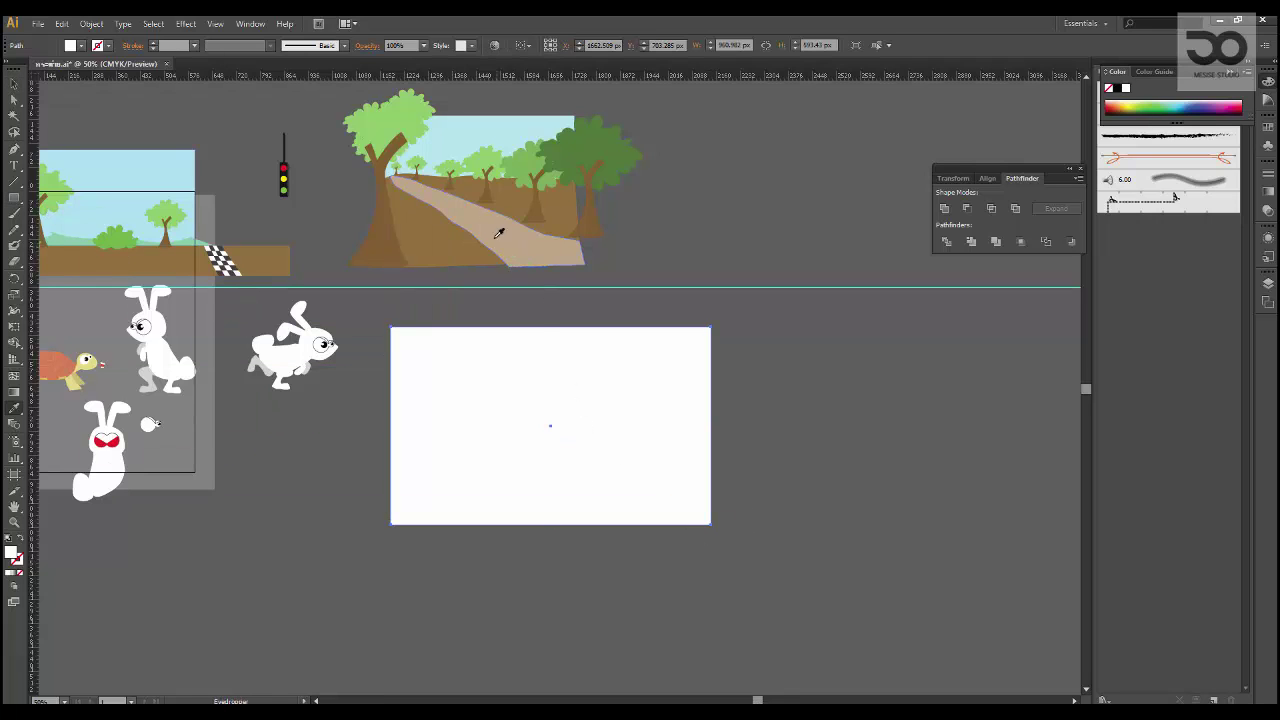
left_click(435, 239)
key("v")
Step: Move the brown rectangle into open space and lower its upper edge, making the ground about 367 px high
left_click_drag(712, 360, 742, 360)
left_click(740, 394)
key("ctrl+plus")
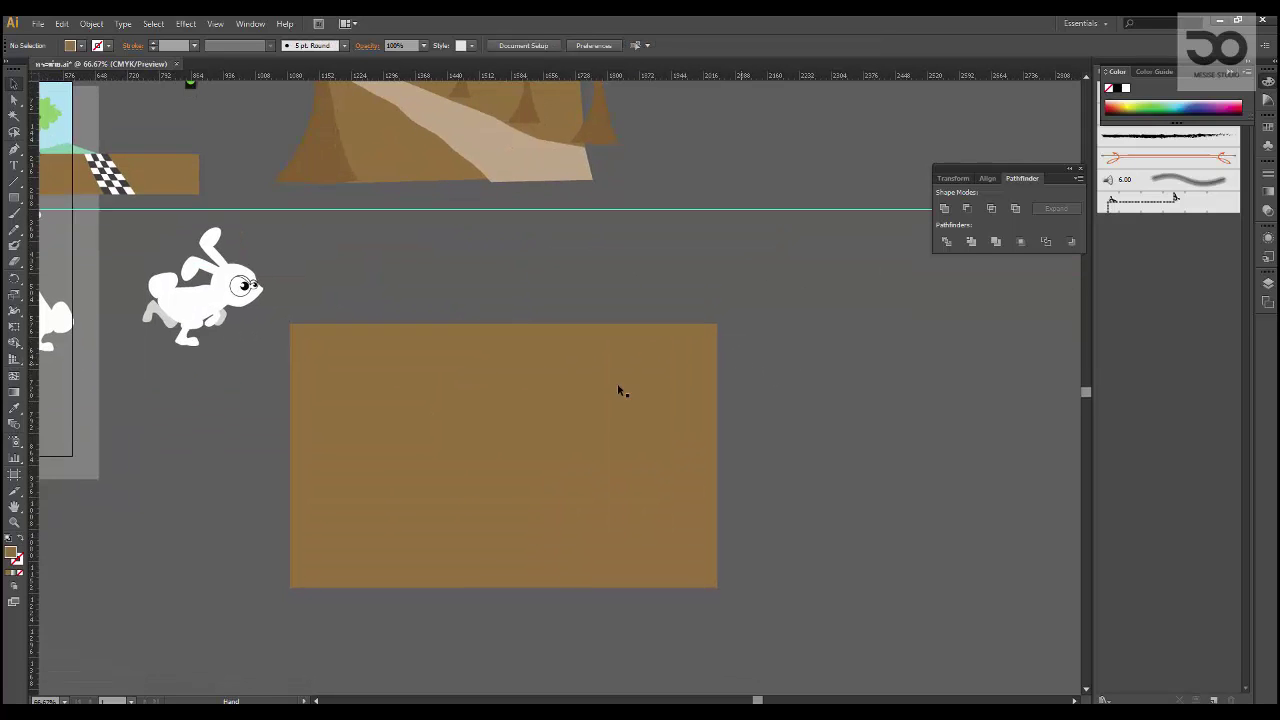
left_click(333, 354)
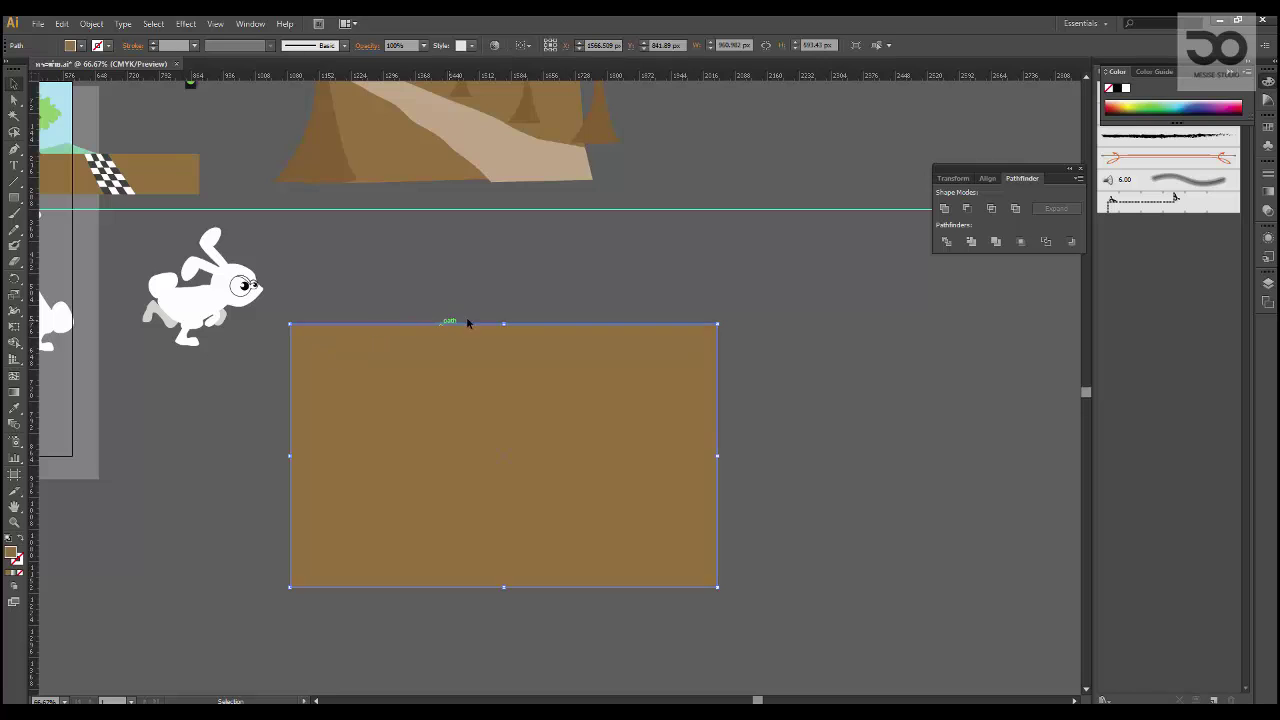
left_click_drag(505, 324, 505, 424)
left_click(406, 297)
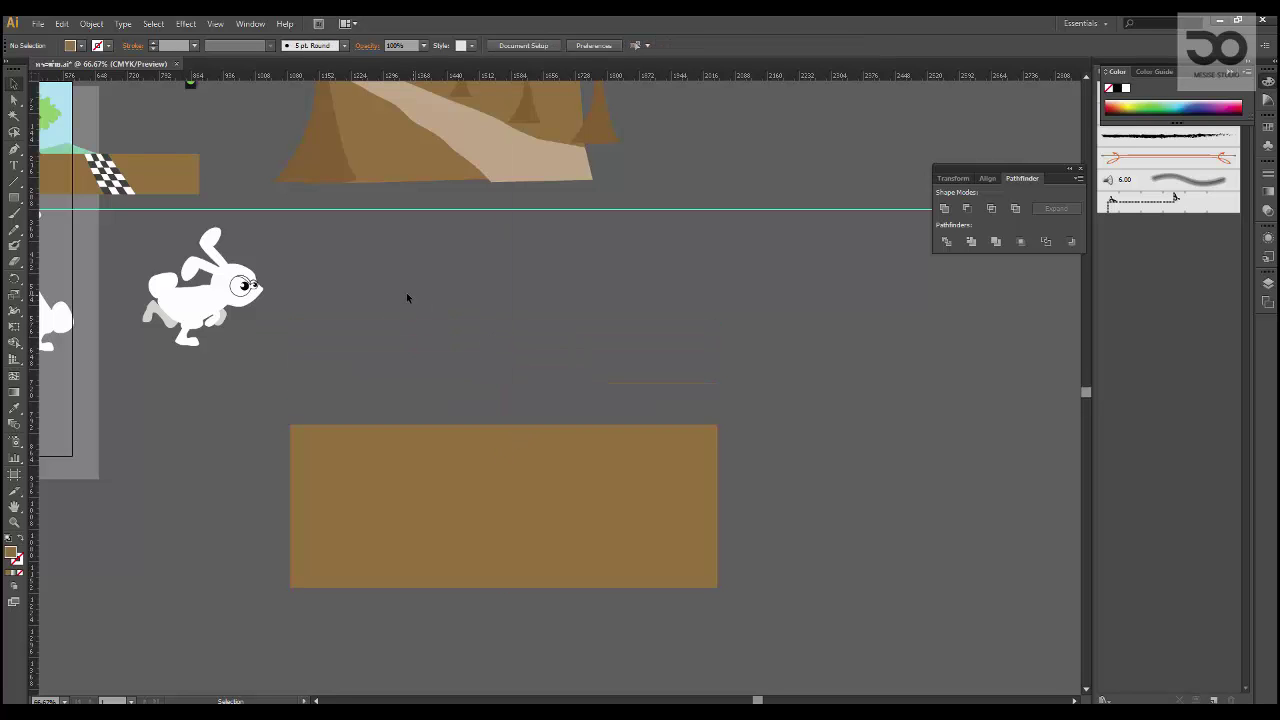
Step: Copy the light blue sky rectangle behind the brown ground and stretch it across nearly the ground's full width
key("space")
left_click_drag(355, 243, 502, 350)
left_click_drag(196, 151, 669, 446)
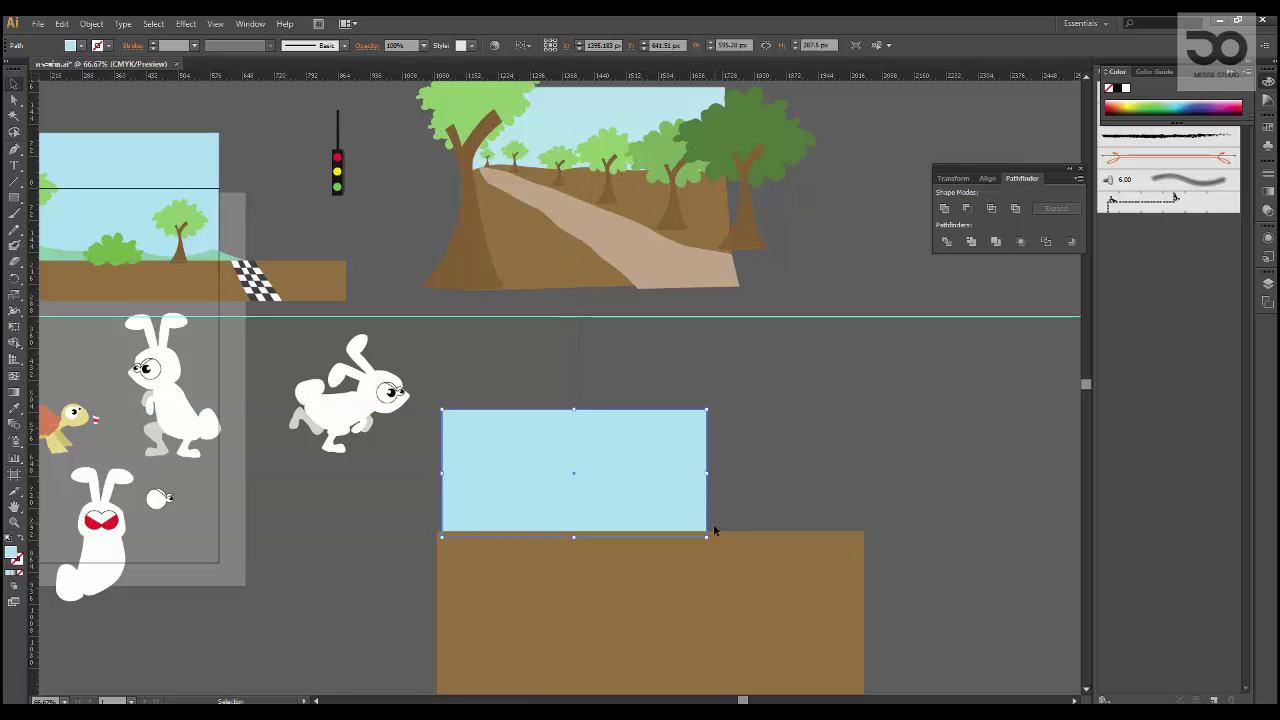
left_click_drag(707, 536, 861, 607)
left_click_drag(653, 411, 657, 373)
left_click_drag(638, 409, 633, 409)
left_click(948, 455)
left_click_drag(888, 453, 758, 396)
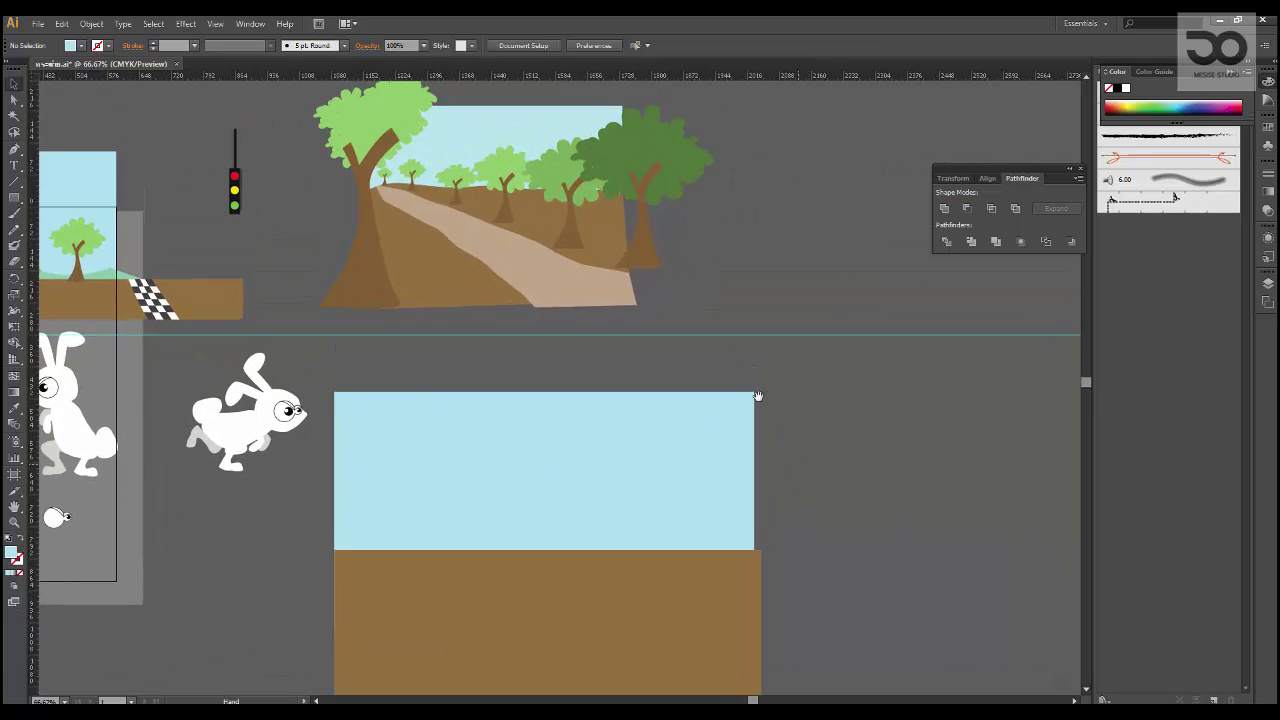
Step: Copy the dark green tree from the forest path onto the new scene's right side and resize it to about 302 px wide
left_click_drag(642, 230, 645, 495)
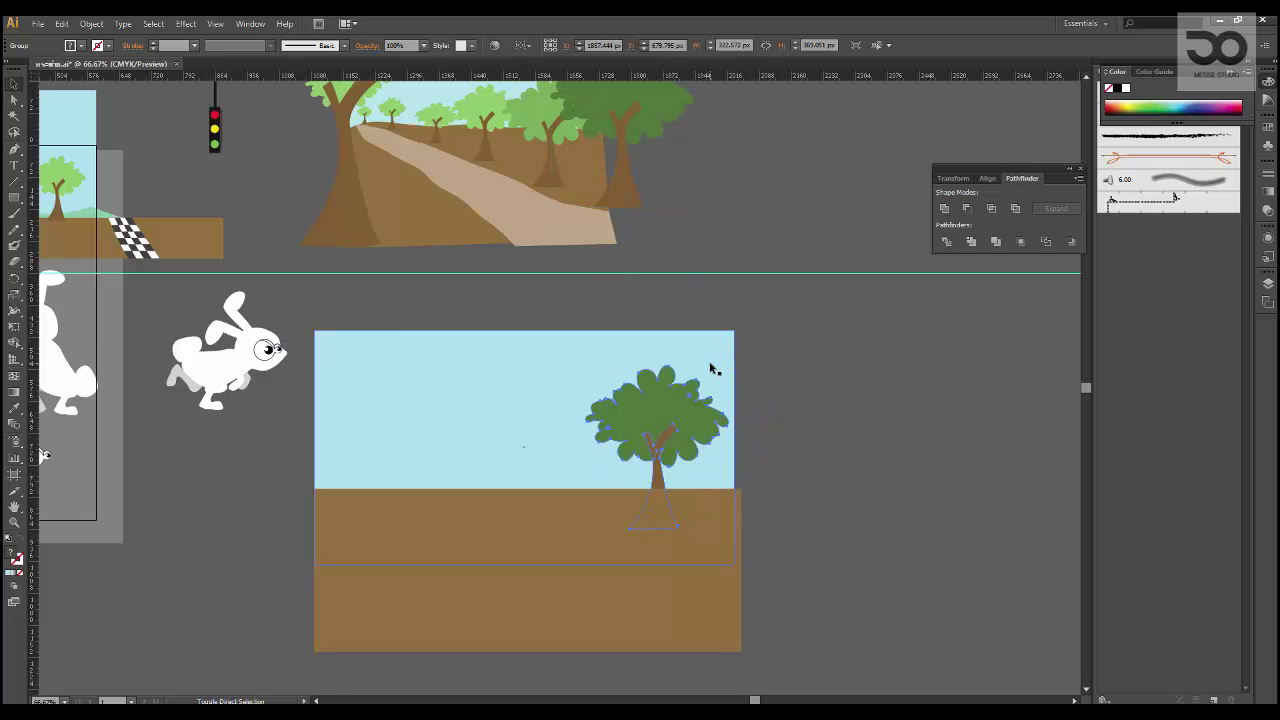
left_click_drag(725, 366, 752, 338)
left_click_drag(652, 442, 669, 393)
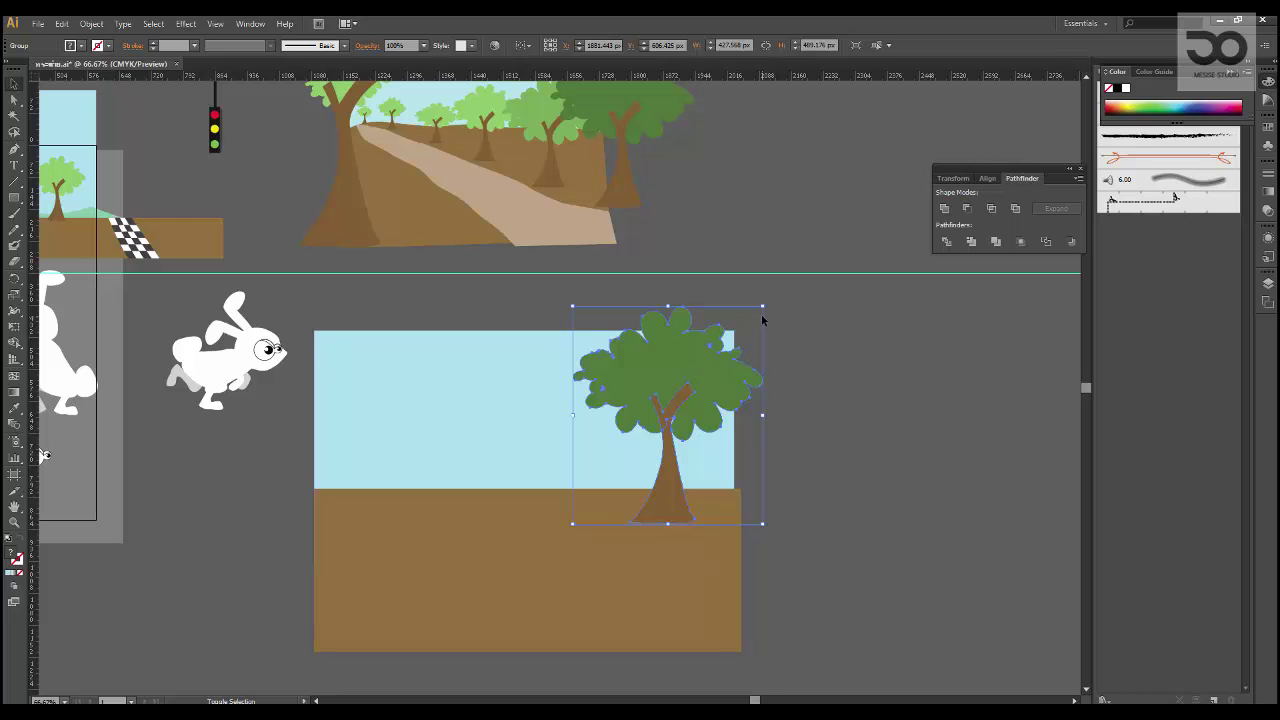
left_click_drag(763, 307, 734, 338)
left_click_drag(696, 378, 475, 201)
left_click(795, 403)
Step: Change the ground rectangle's fill to the lighter brown AF9169
key("ctrl+plus")
key("ctrl+plus")
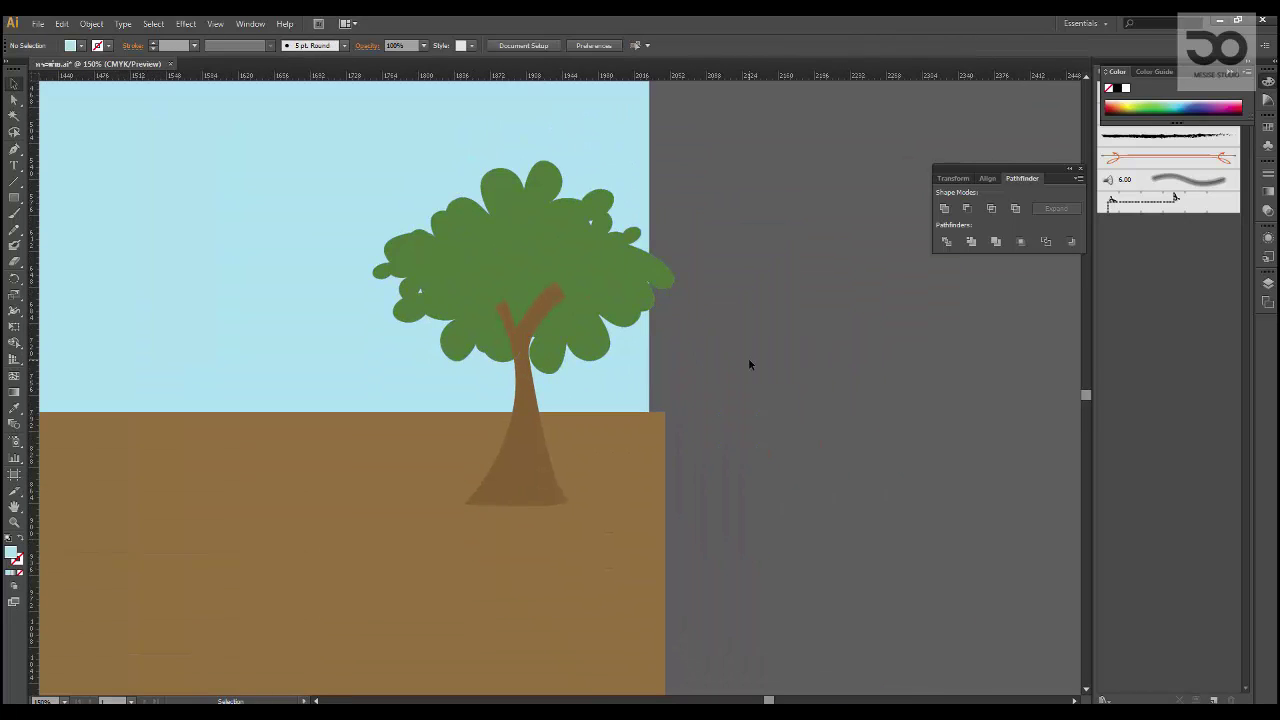
left_click(566, 454)
scroll(107, 429, "down", 2)
scroll(107, 429, "left", 3)
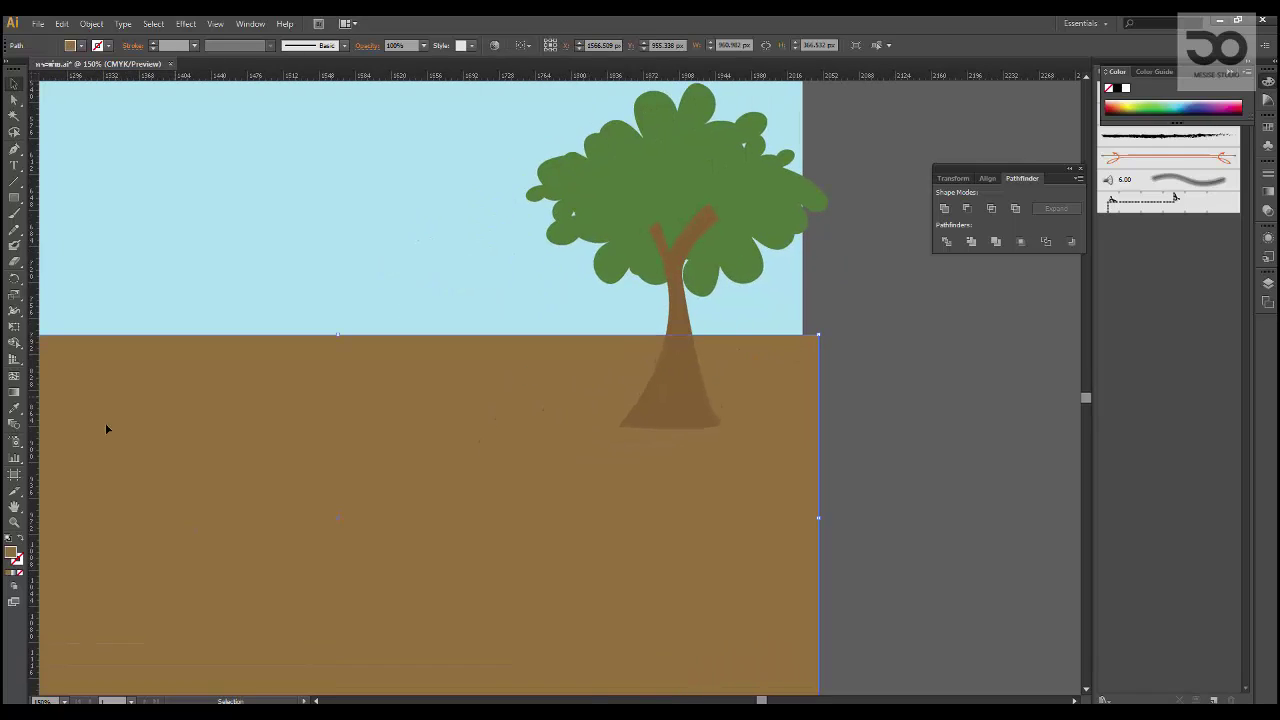
double_click(11, 555)
left_click_drag(553, 354, 533, 332)
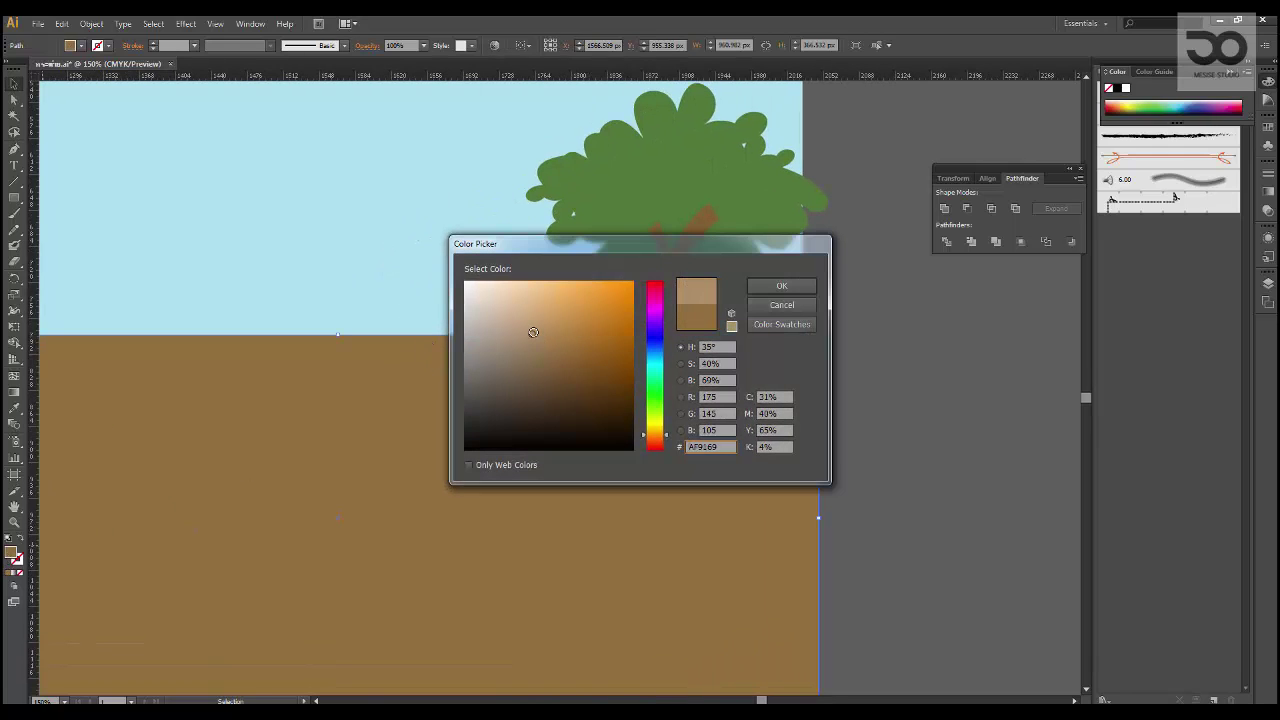
left_click(782, 286)
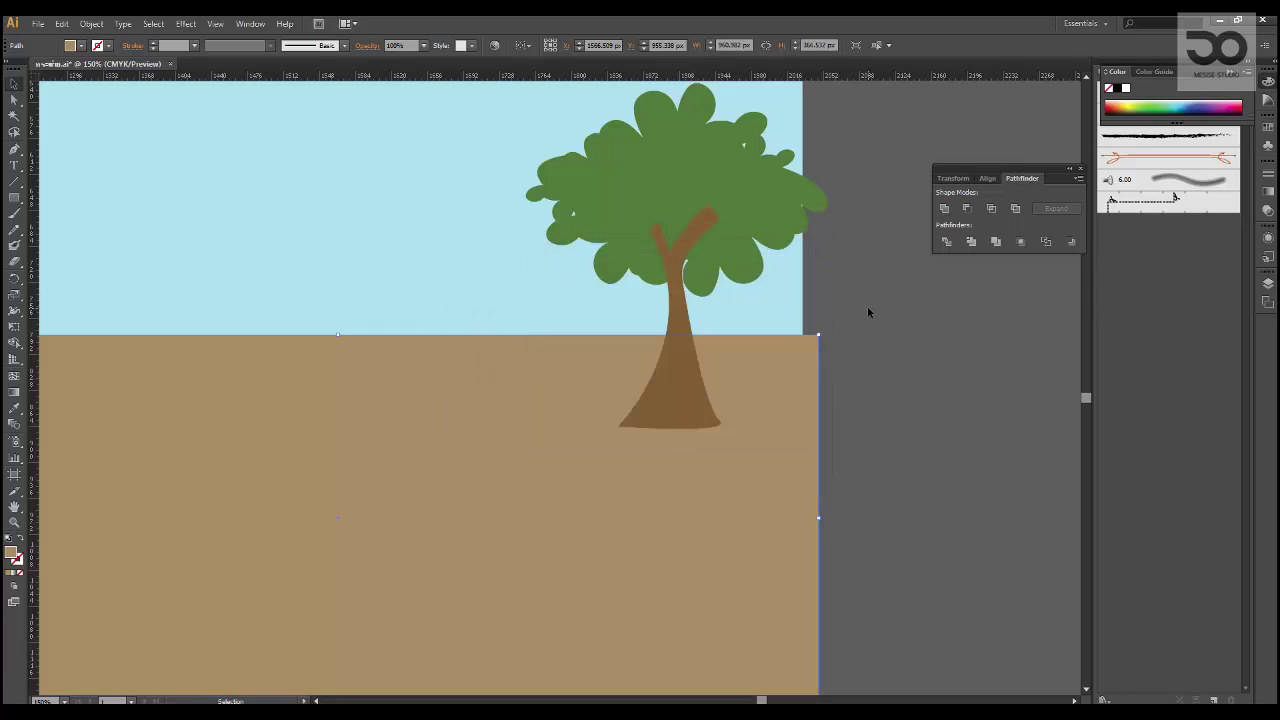
left_click(867, 306)
left_click_drag(867, 306, 829, 369)
left_click(713, 313)
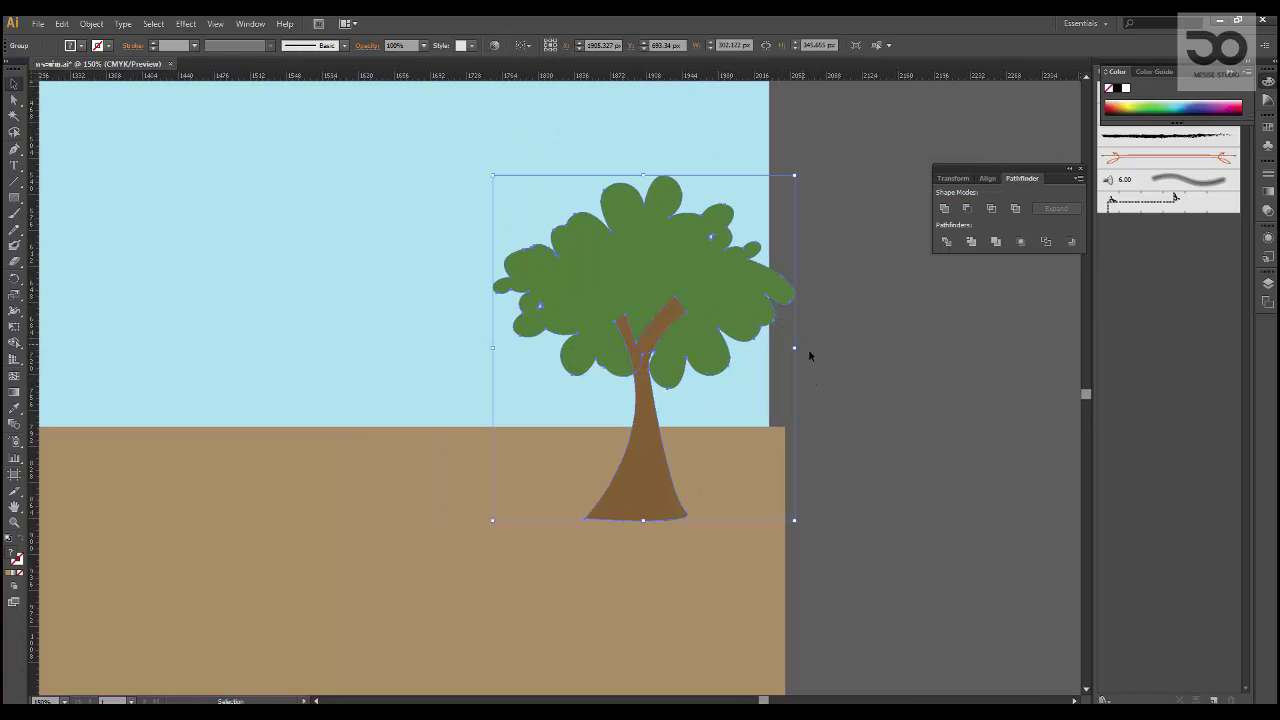
left_click(839, 375)
key("ctrl+minus")
key("ctrl+minus")
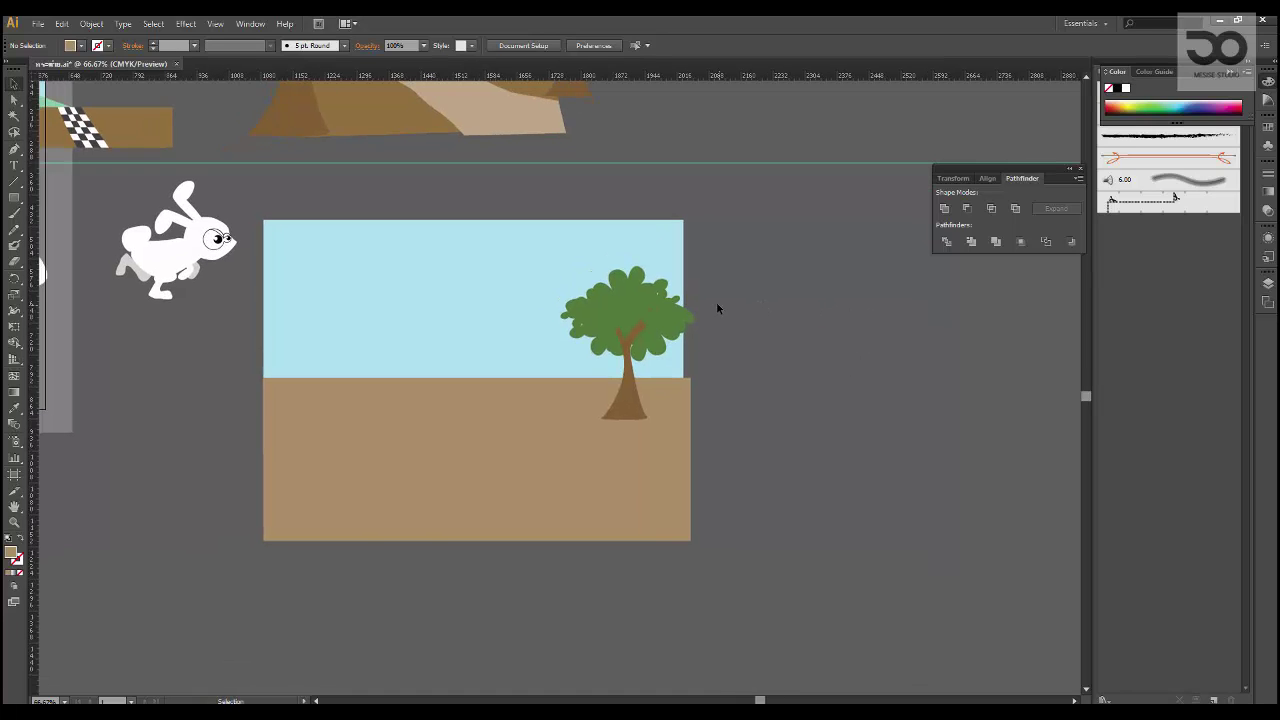
Step: Duplicate the large tree, placing the copy to its left and slightly lower on the ground
key("ctrl+plus")
key("ctrl+plus")
left_click_drag(721, 308, 842, 294)
left_click(546, 248)
left_click_drag(789, 240, 585, 289)
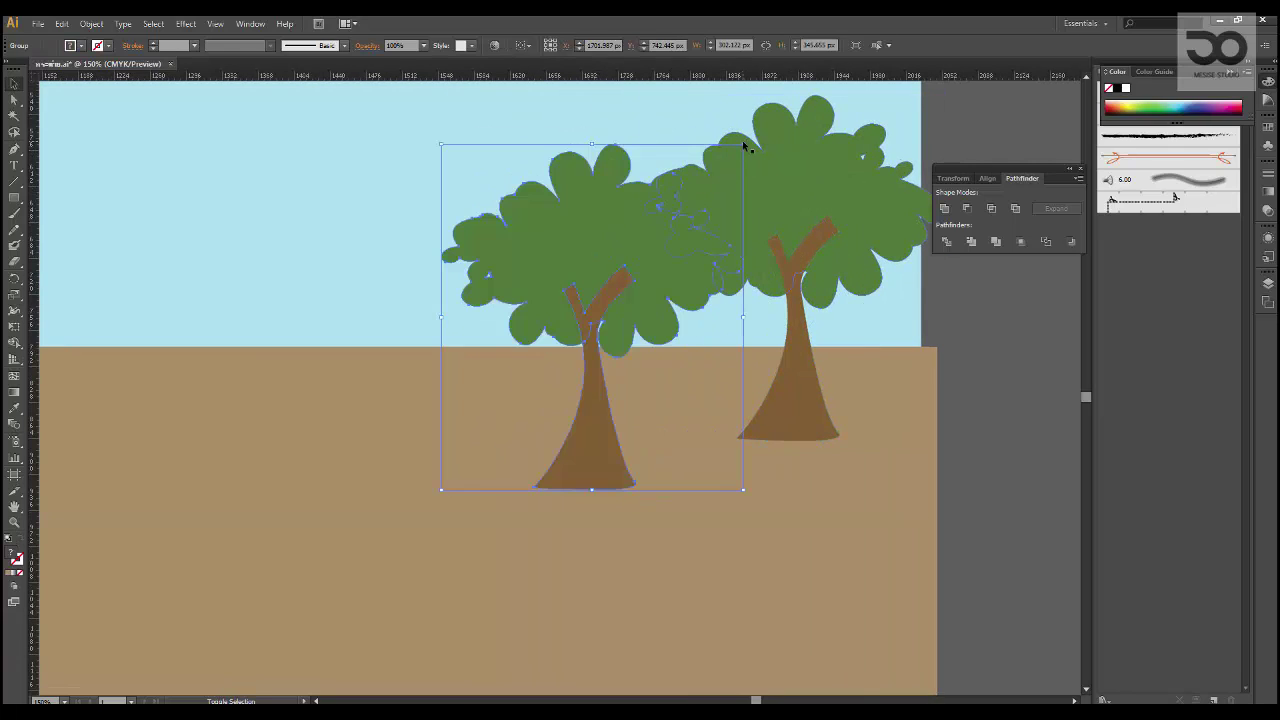
left_click(743, 146, "shift")
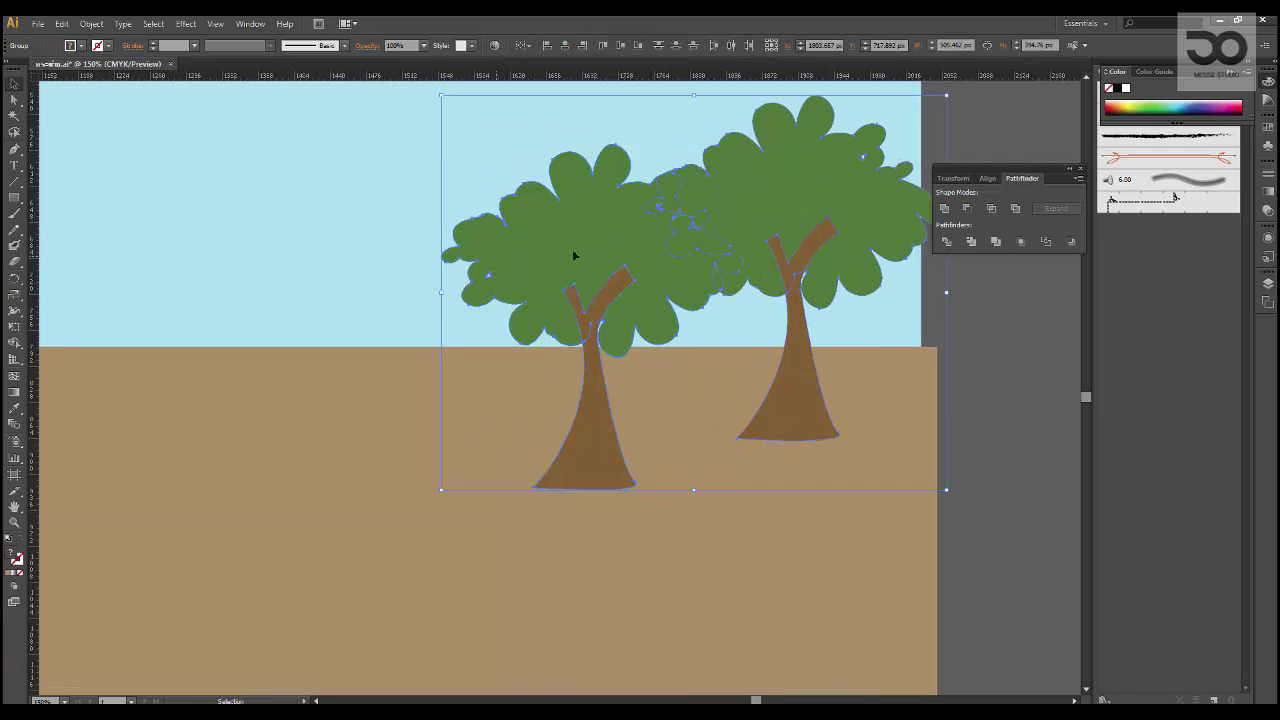
left_click(993, 442)
Step: Arrange the large tree near the middle, with half-size copies to its left and a pair at the ground's right edge
left_click_drag(484, 264, 281, 275)
left_click_drag(540, 157, 707, 298)
left_click_drag(701, 321, 946, 443)
left_click_drag(908, 425, 948, 374)
left_click_drag(712, 366, 518, 400)
left_click_drag(620, 400, 540, 391)
left_click_drag(830, 415, 621, 427)
key("ctrl+minus")
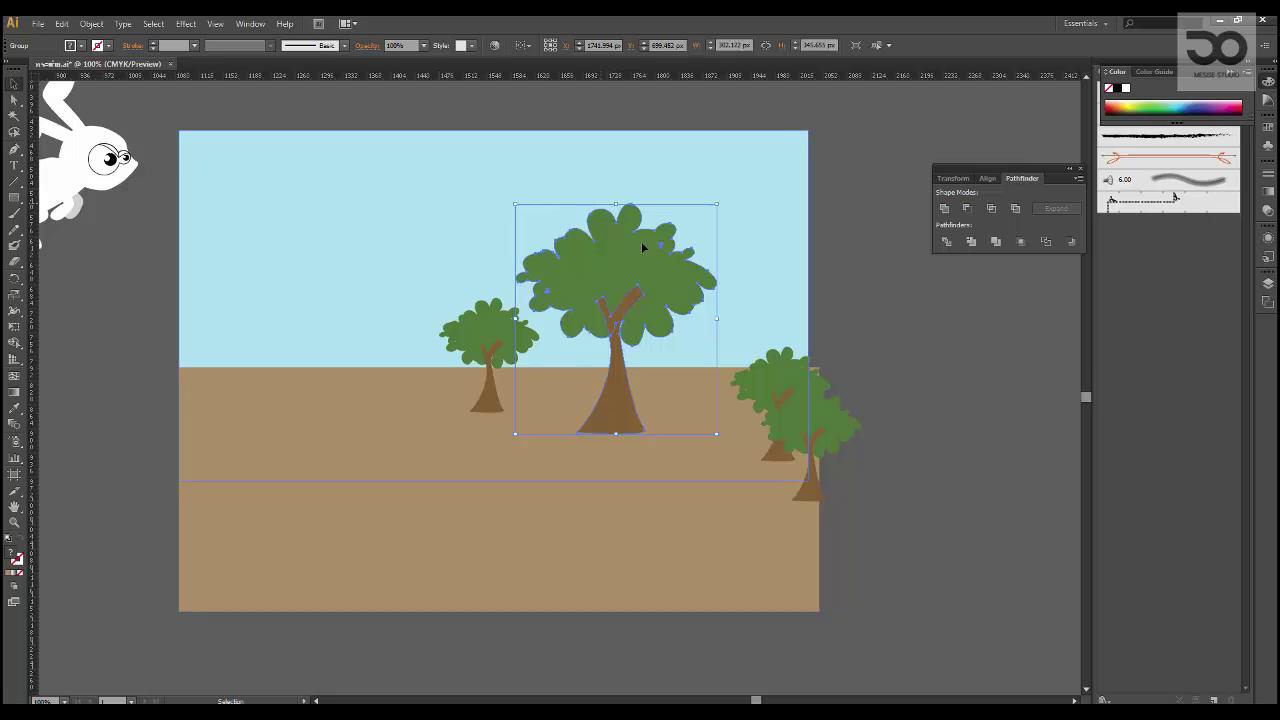
Step: Move the small tree on the left closer to the large tree so their crowns overlap
left_click_drag(488, 397, 514, 407)
left_click_drag(590, 289, 640, 316)
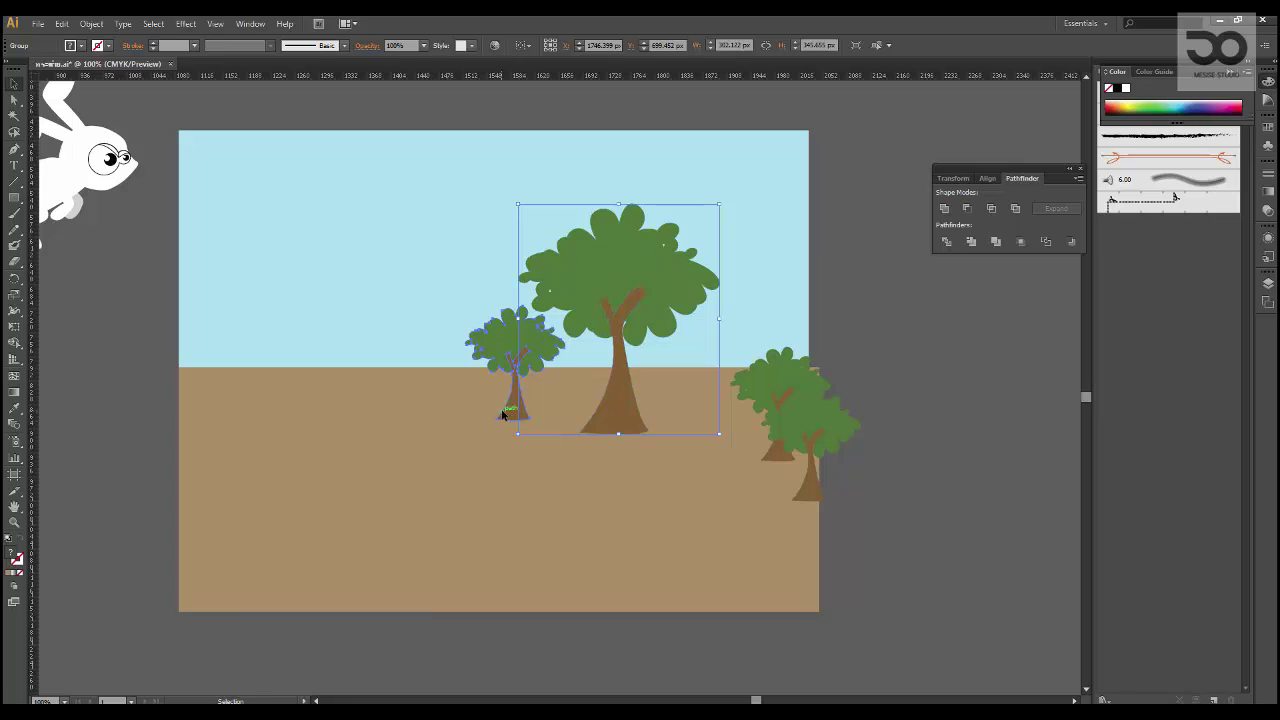
left_click_drag(503, 415, 535, 405)
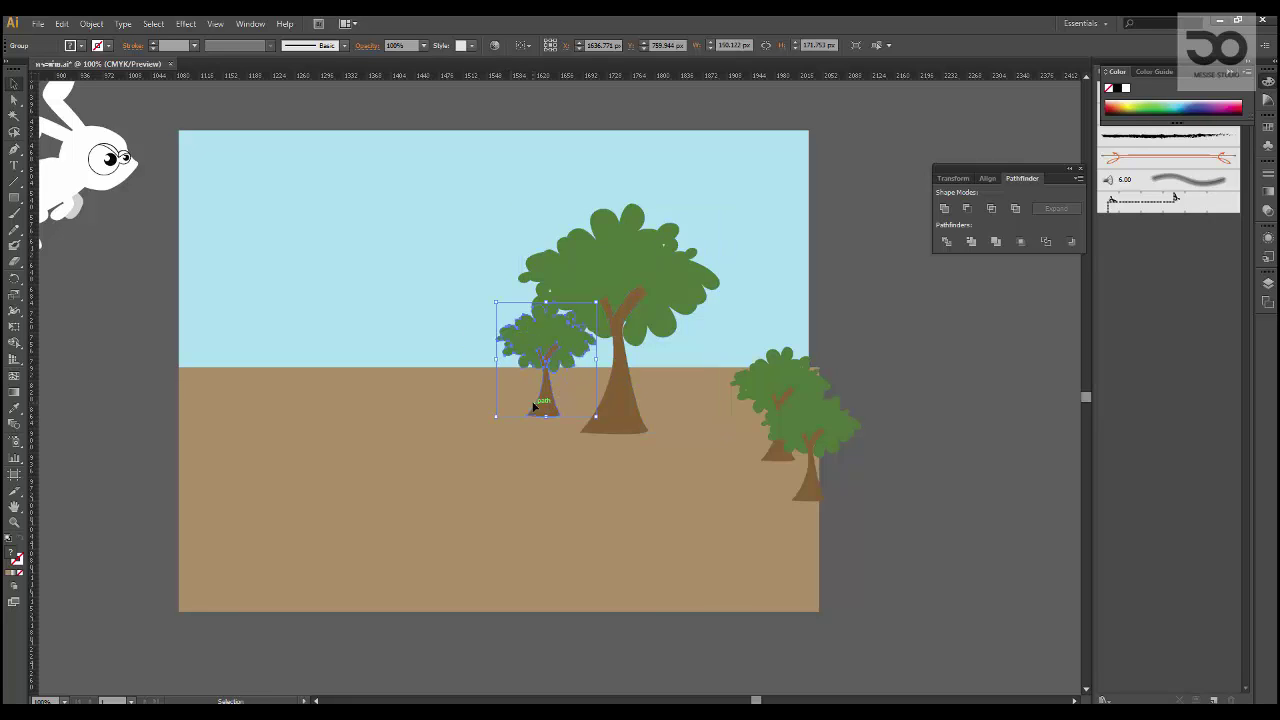
left_click(101, 279)
Step: Draw a white, black-outlined column about 234 by 710 px over the scene and duplicate it twice to form three adjacent columns
left_click(14, 197)
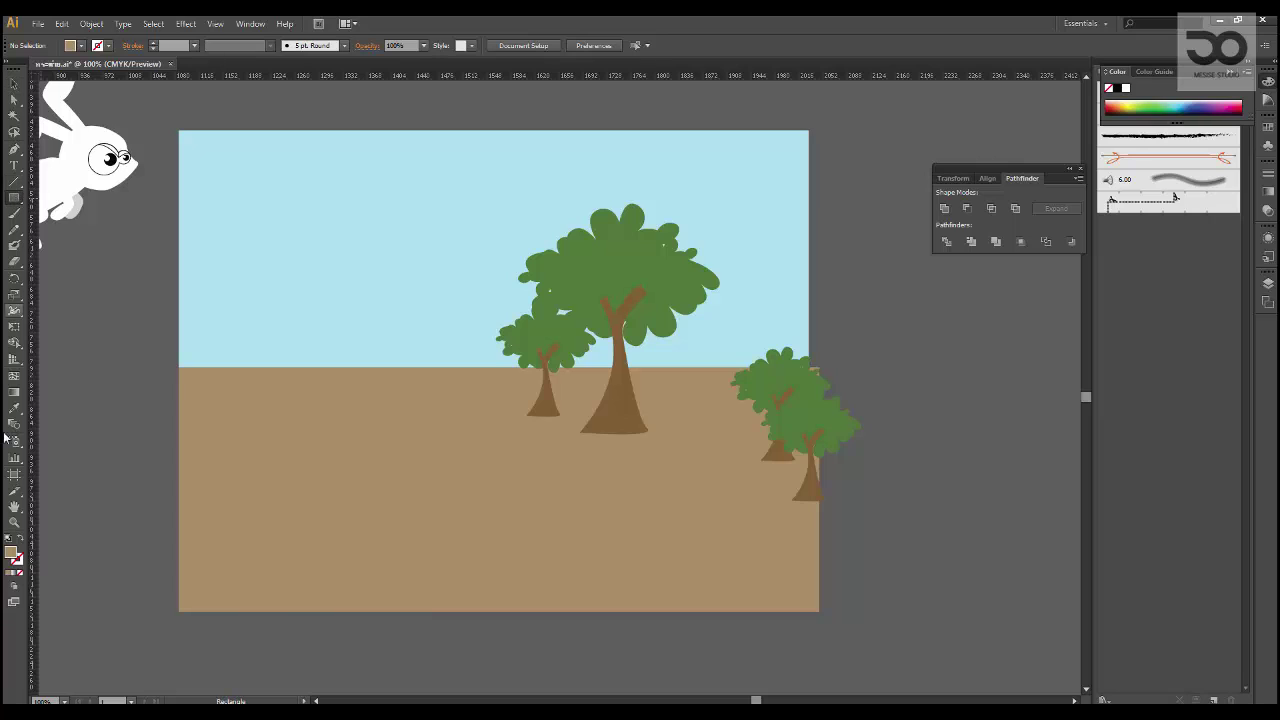
left_click(8, 540)
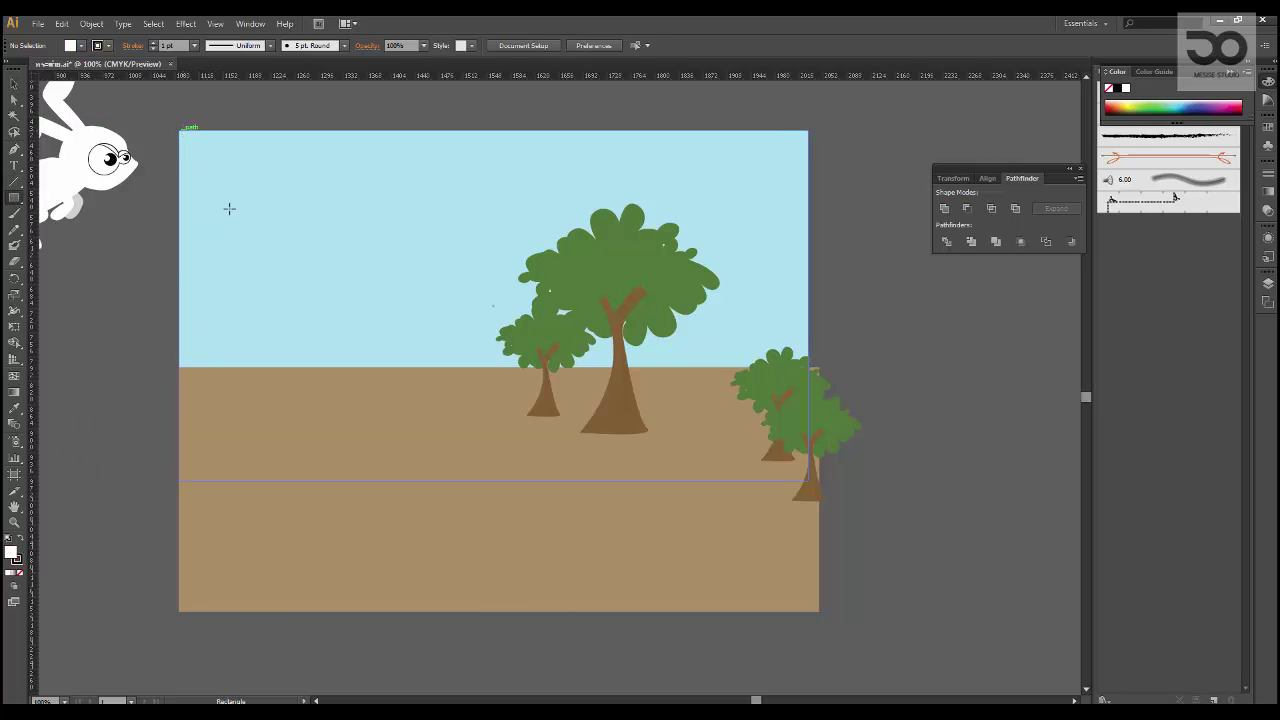
left_click_drag(181, 130, 338, 604)
left_click_drag(251, 443, 415, 442)
key("ctrl+d")
left_click(292, 405, "shift")
left_click(362, 405, "shift")
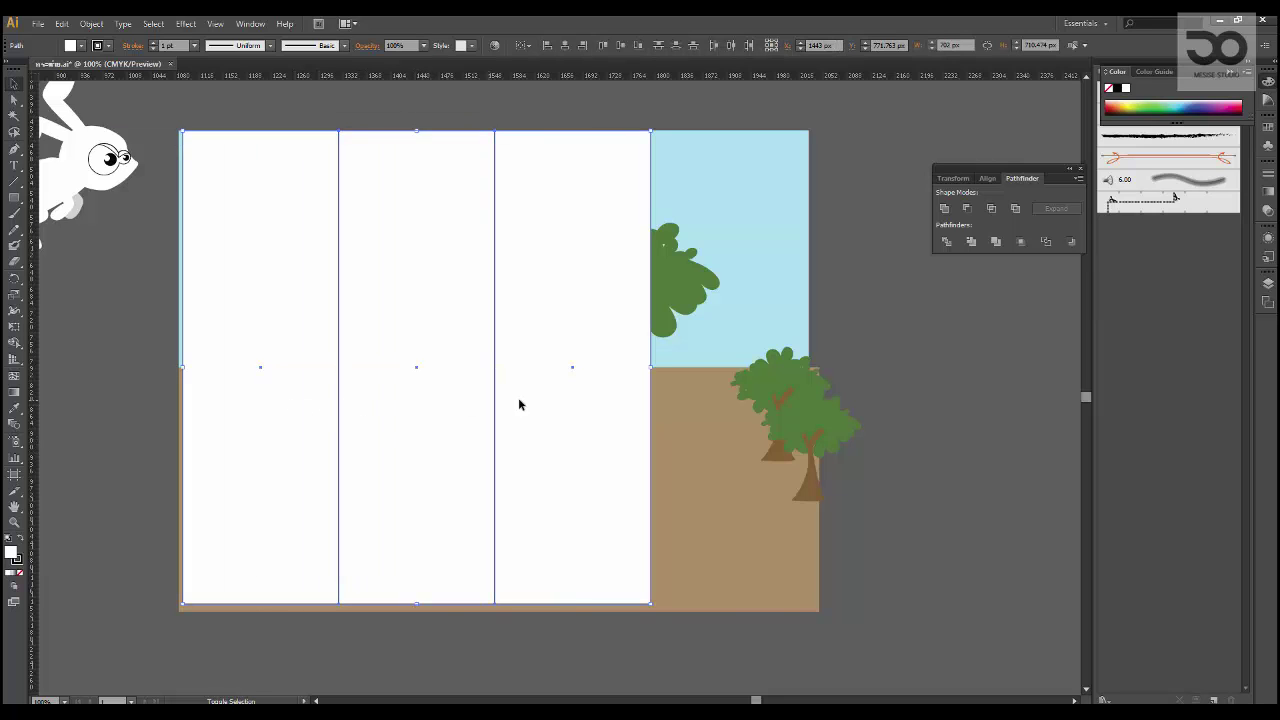
Step: Stretch the three columns together to about 942 px wide as a thirds guide across the scene, and delete them
left_click(632, 352)
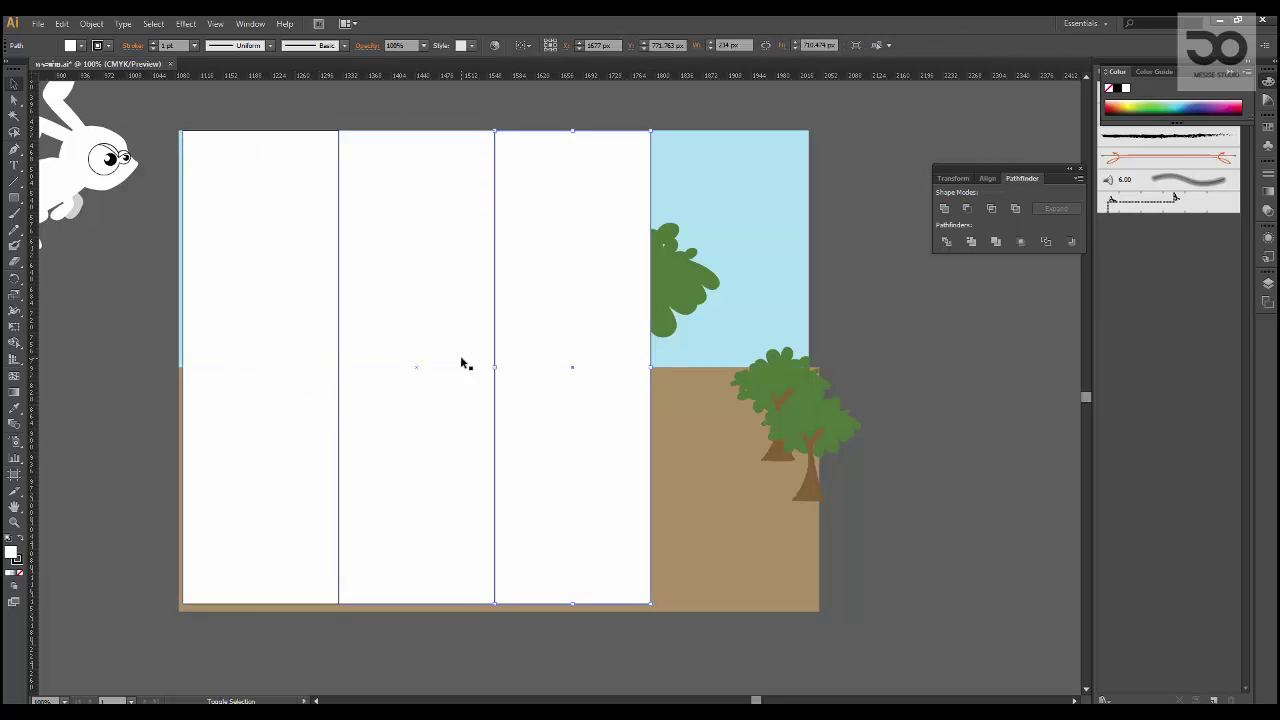
left_click(440, 355, "shift")
left_click(654, 366, "shift")
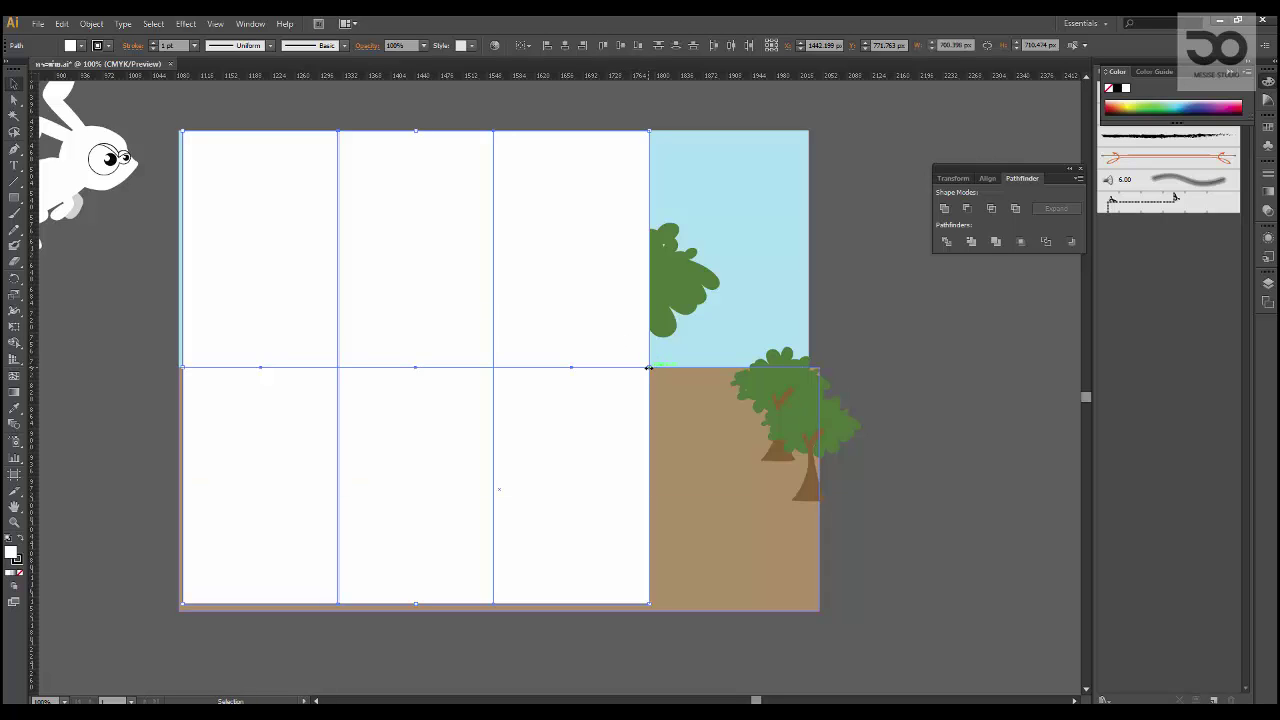
left_click_drag(648, 368, 811, 367)
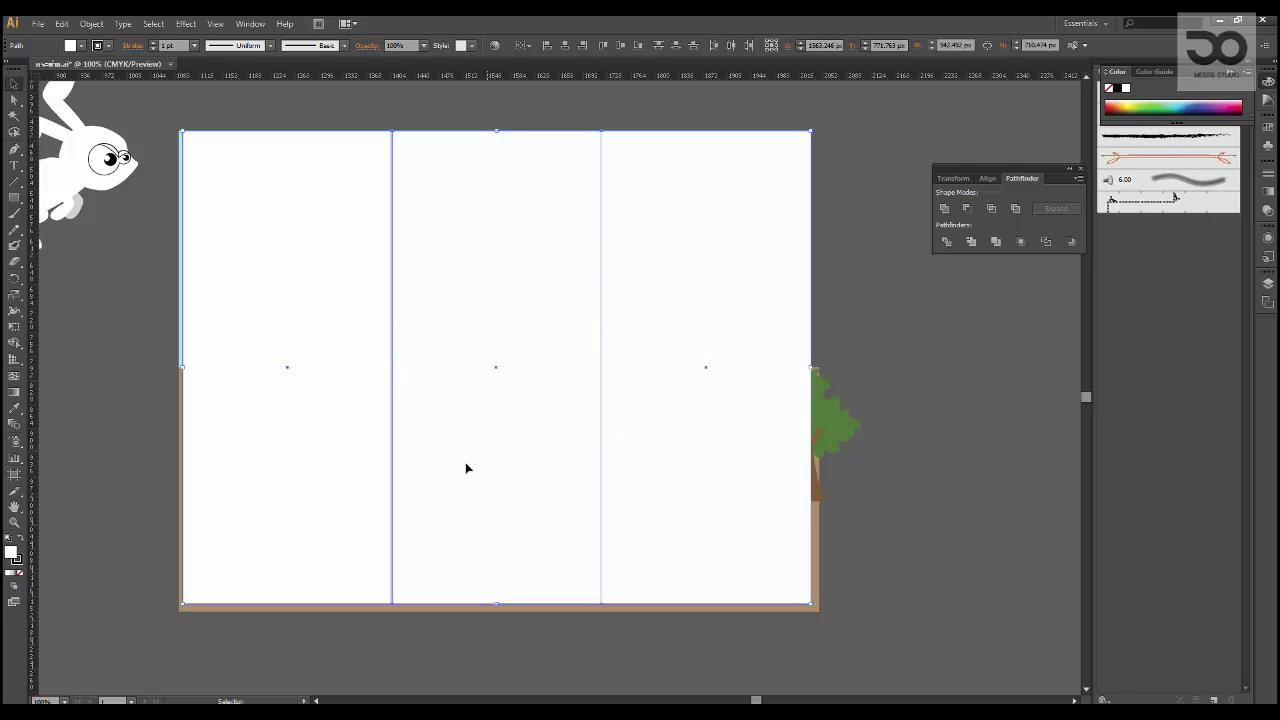
key("Delete")
Step: Move the large tree and the small tree beside it farther right across the scene
left_click_drag(889, 302, 864, 264)
left_click_drag(583, 360, 652, 360)
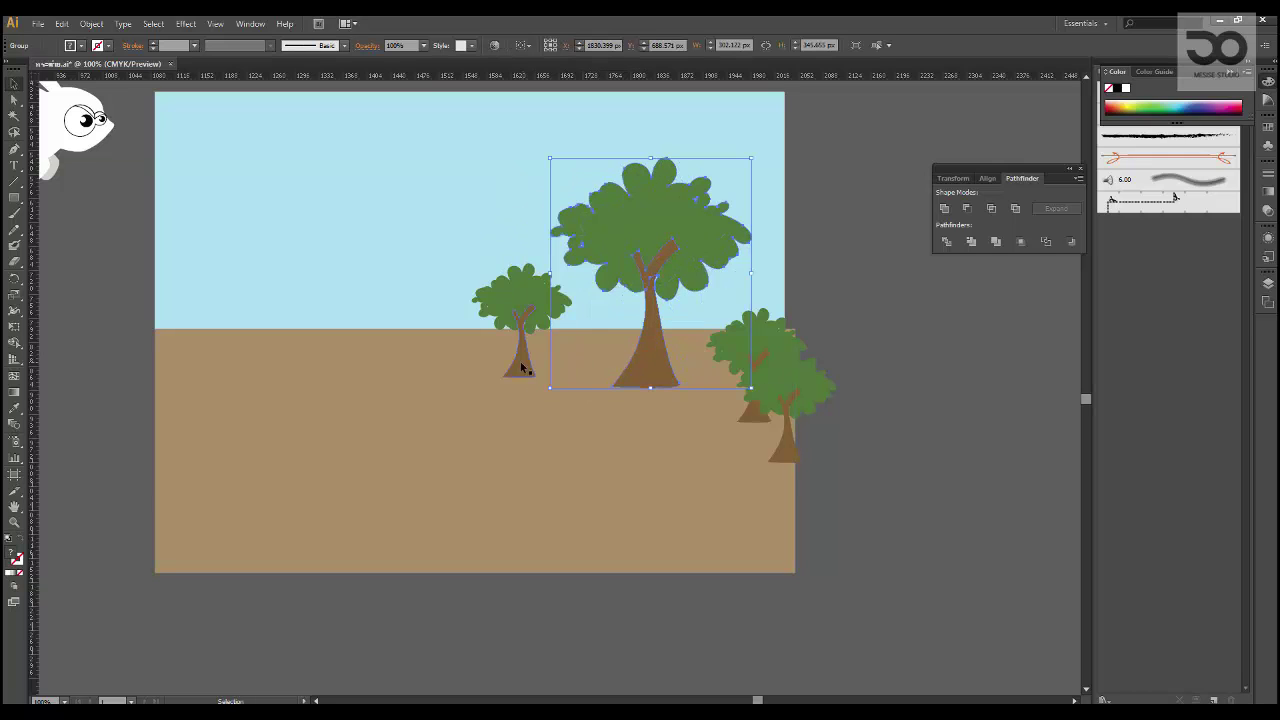
left_click_drag(512, 368, 556, 368)
Step: Reposition the two right-edge trees, slightly enlarging the front one, and tuck the small left tree beside the large trunk
left_click_drag(742, 338, 707, 329)
left_click_drag(786, 400, 803, 378)
left_click_drag(836, 321, 848, 306)
left_click_drag(787, 357, 761, 375)
left_click(894, 415)
left_click_drag(555, 372, 605, 373)
Step: Duplicate the three small trees together onto the left side of the ground
left_click(714, 343, "shift")
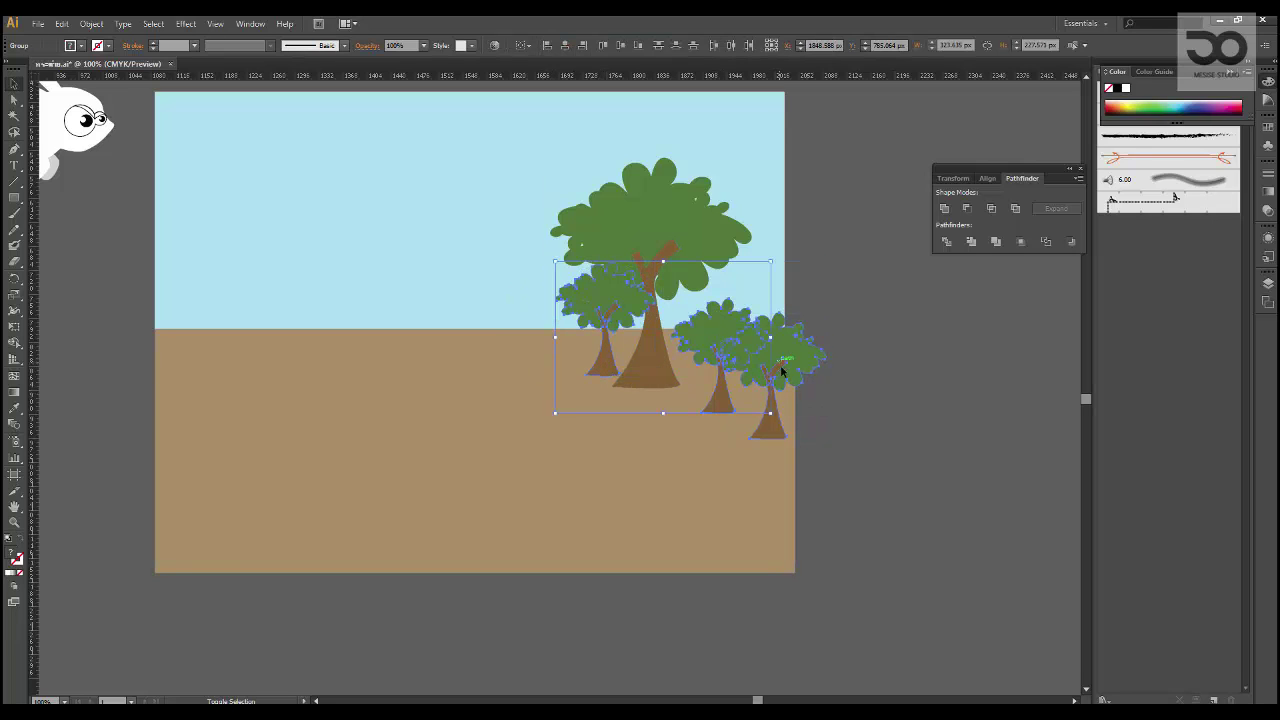
left_click(777, 363, "shift")
left_click_drag(777, 363, 380, 365)
left_click(922, 400)
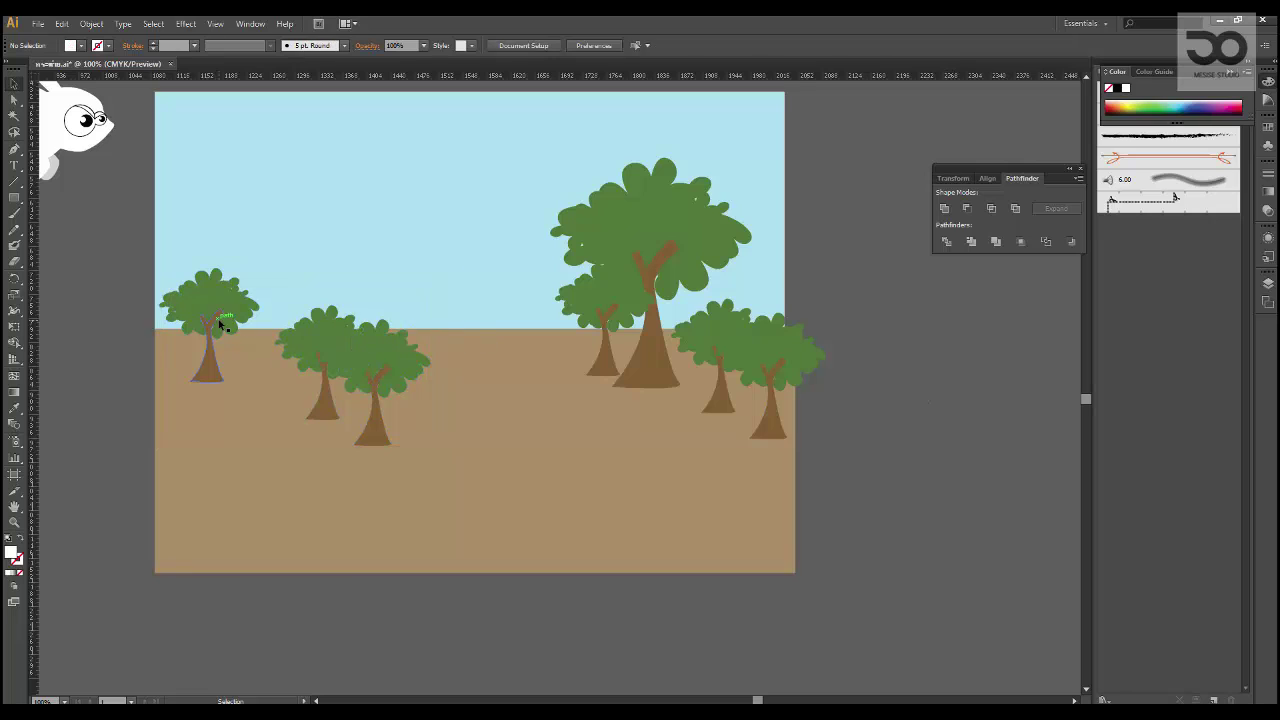
Step: Move the leftmost copied tree back toward the scene's centre, and place the second copy in front of it at a larger size
left_click_drag(214, 323, 424, 311)
left_click_drag(314, 334, 333, 308)
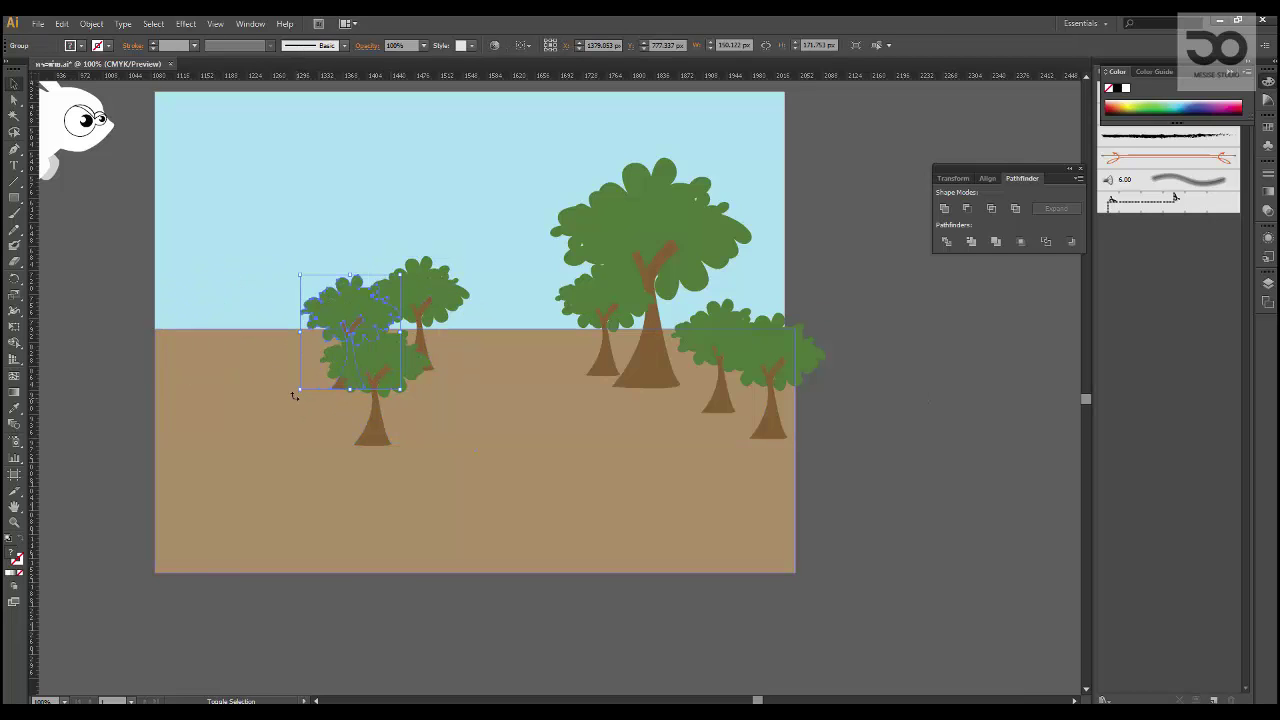
left_click_drag(299, 389, 289, 411)
left_click_drag(325, 305, 338, 296)
Step: Extend the receding left row with the third tree and an extra copy at the left edge, enlarged to about 272 px wide
left_click_drag(377, 438, 203, 428)
left_click_drag(247, 366, 175, 373)
left_click_drag(131, 437, 92, 480)
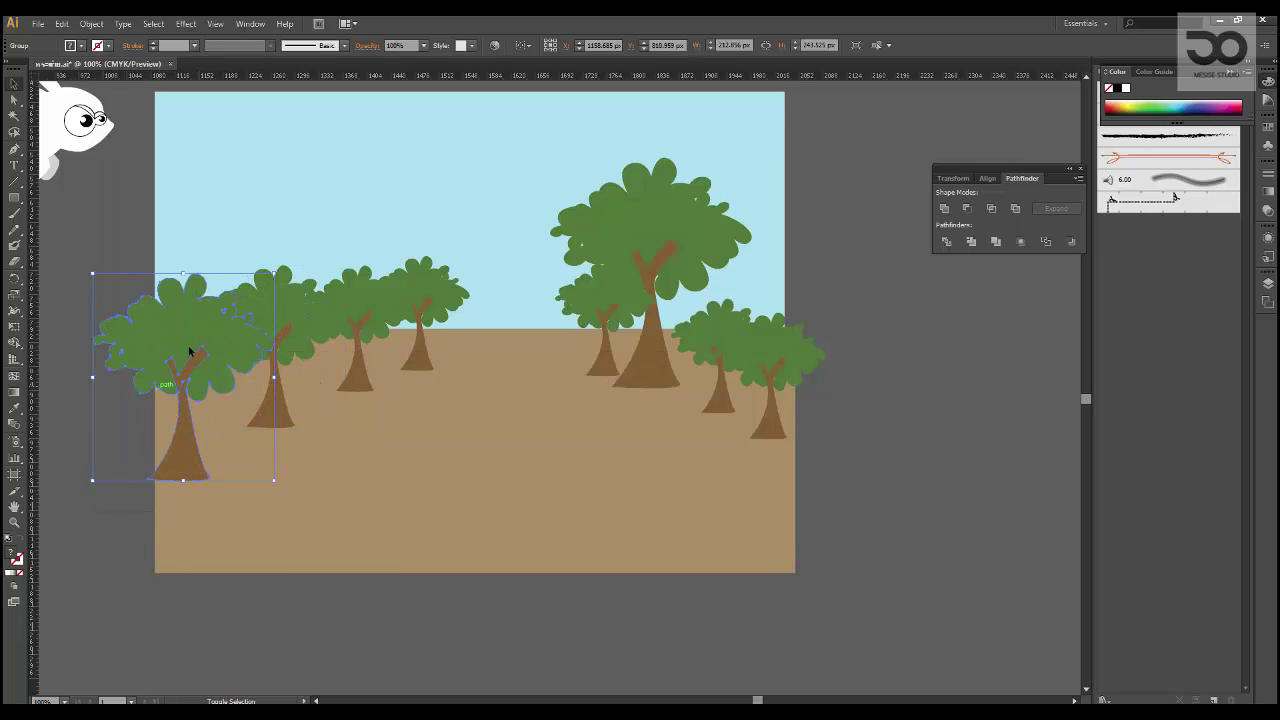
left_click_drag(196, 320, 196, 304)
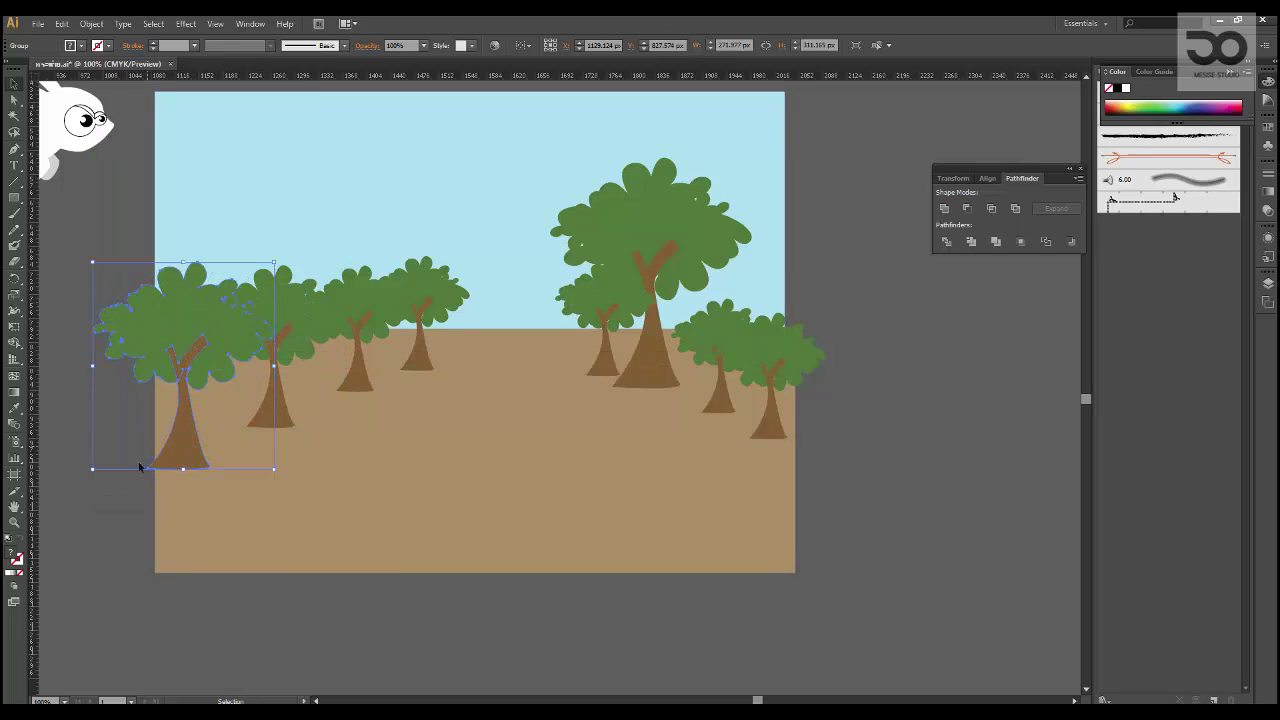
left_click(117, 563)
left_click_drag(117, 563, 92, 555)
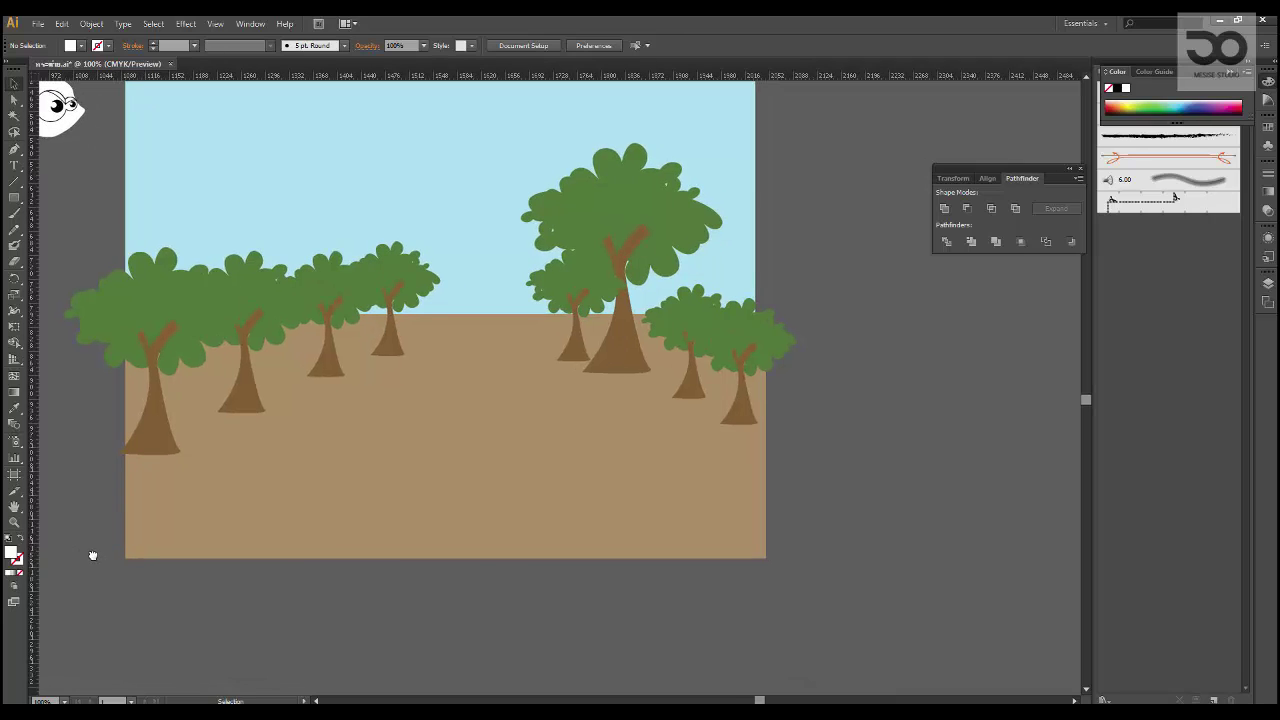
left_click(630, 229)
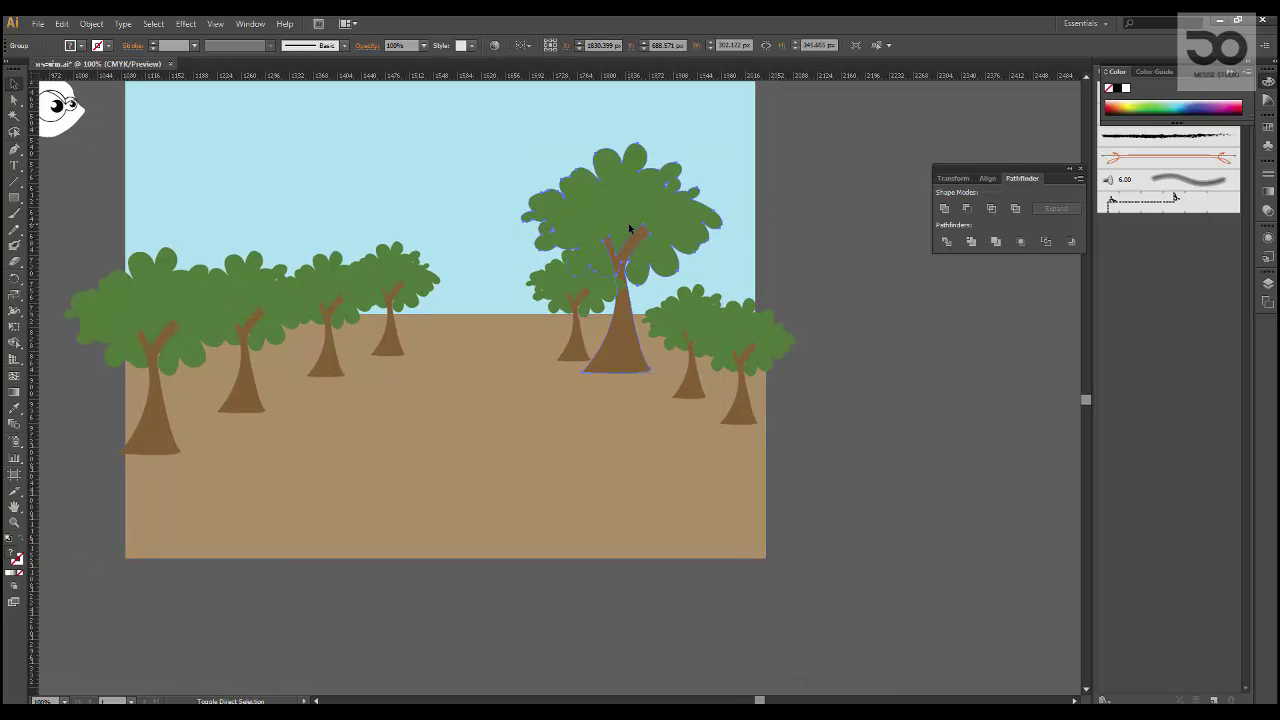
left_click(836, 283)
left_click_drag(835, 283, 832, 273)
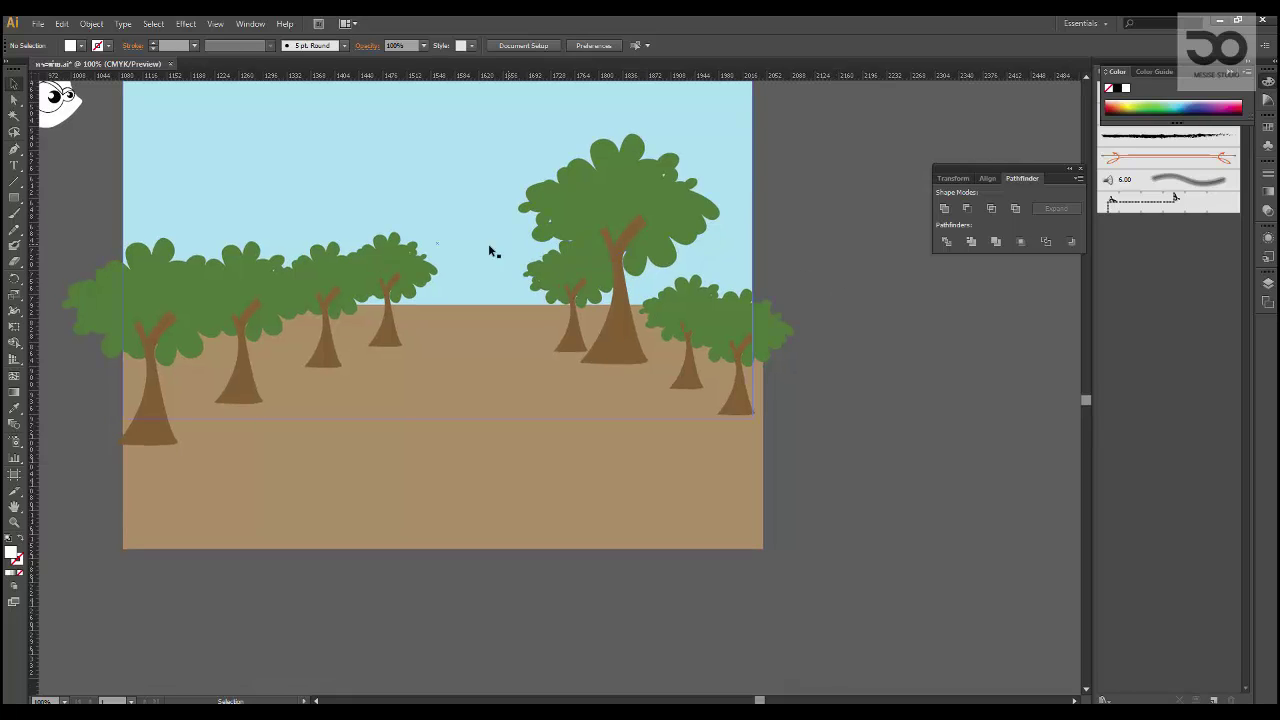
Step: Isolate the large right-hand tree's group and select its foliage shape for editing
scroll(724, 288, "up", 2)
left_click(680, 259)
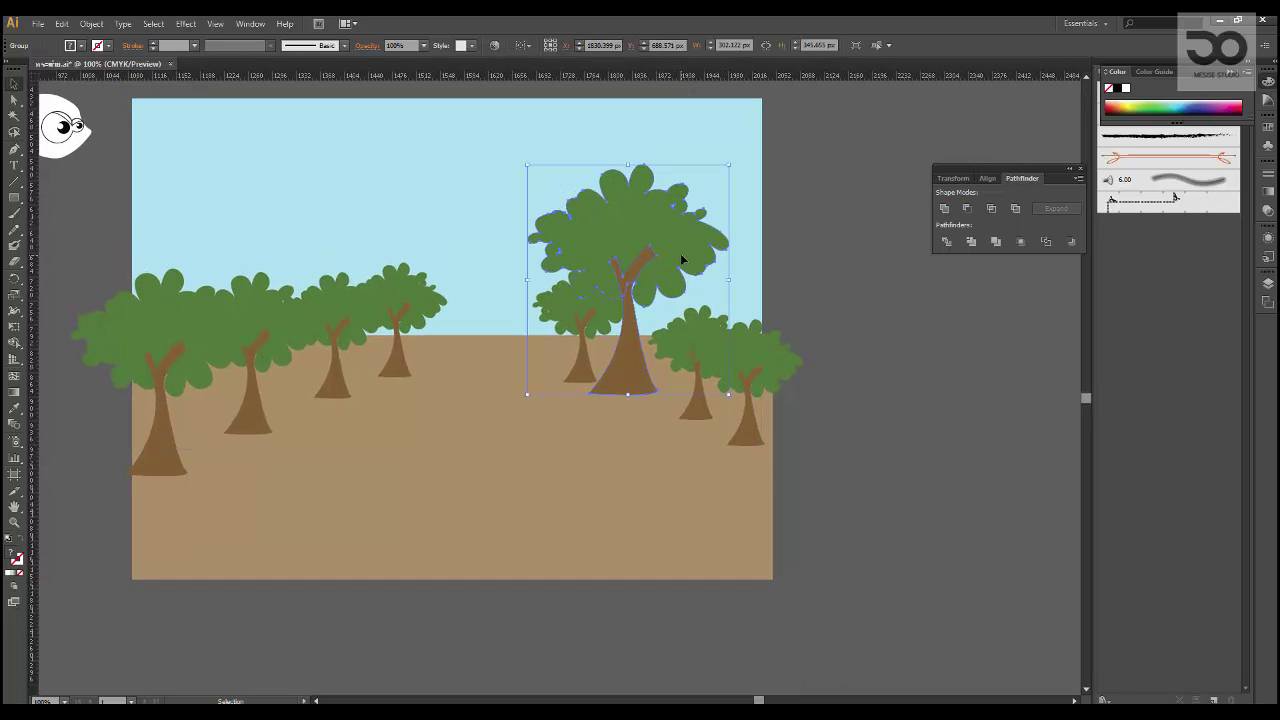
double_click(685, 258)
left_click_drag(683, 258, 553, 315)
double_click(691, 273)
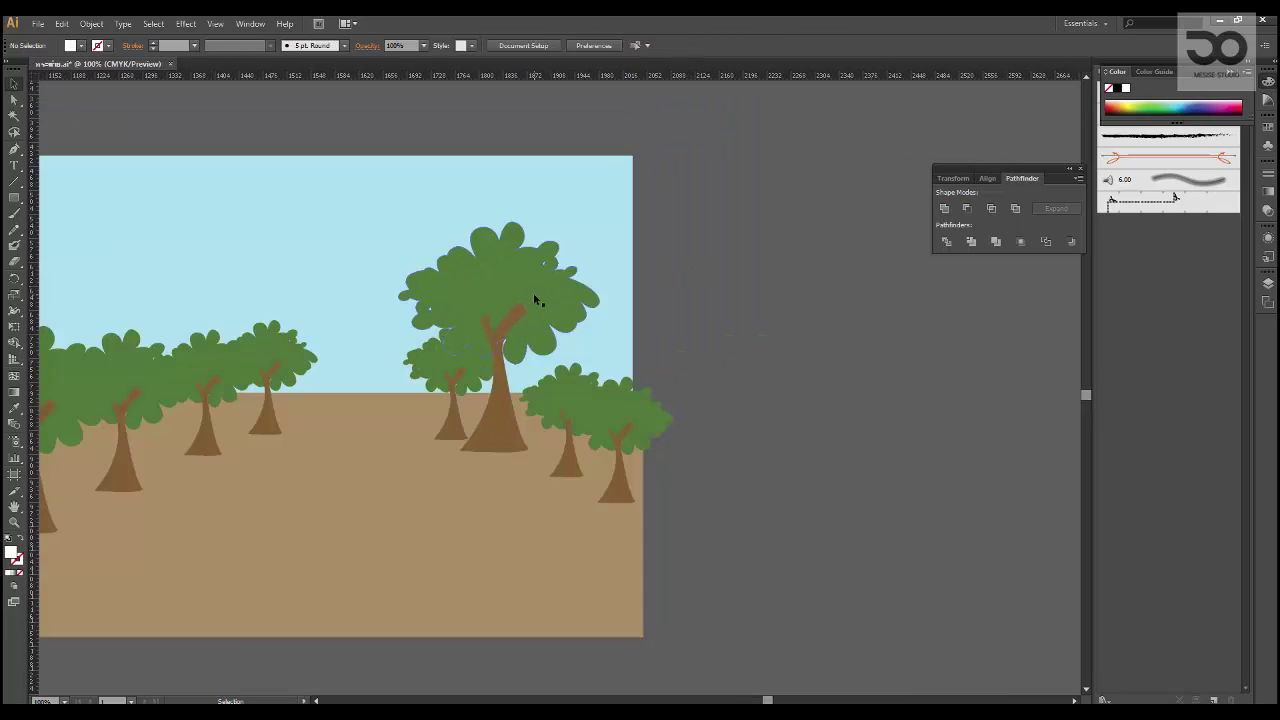
left_click(535, 294)
double_click(516, 272)
left_click(551, 273)
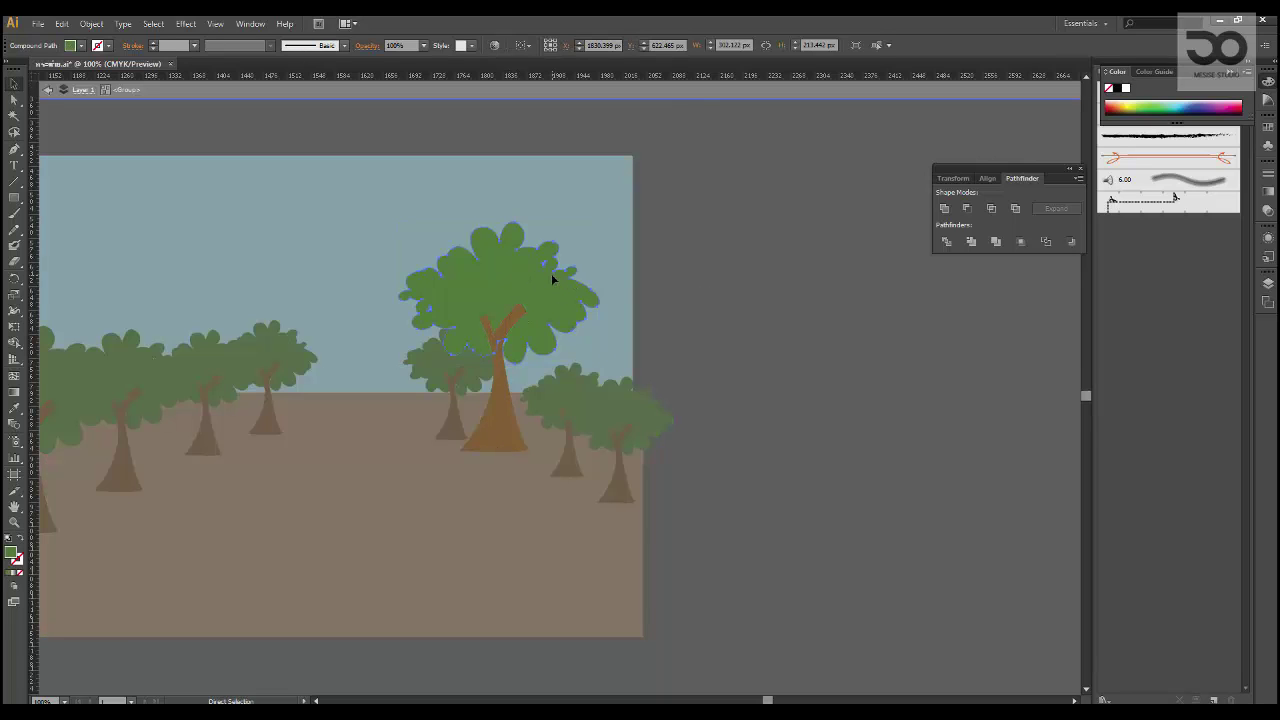
key("ctrl+plus")
key("ctrl+plus")
left_click_drag(551, 273, 596, 427)
left_click(577, 233)
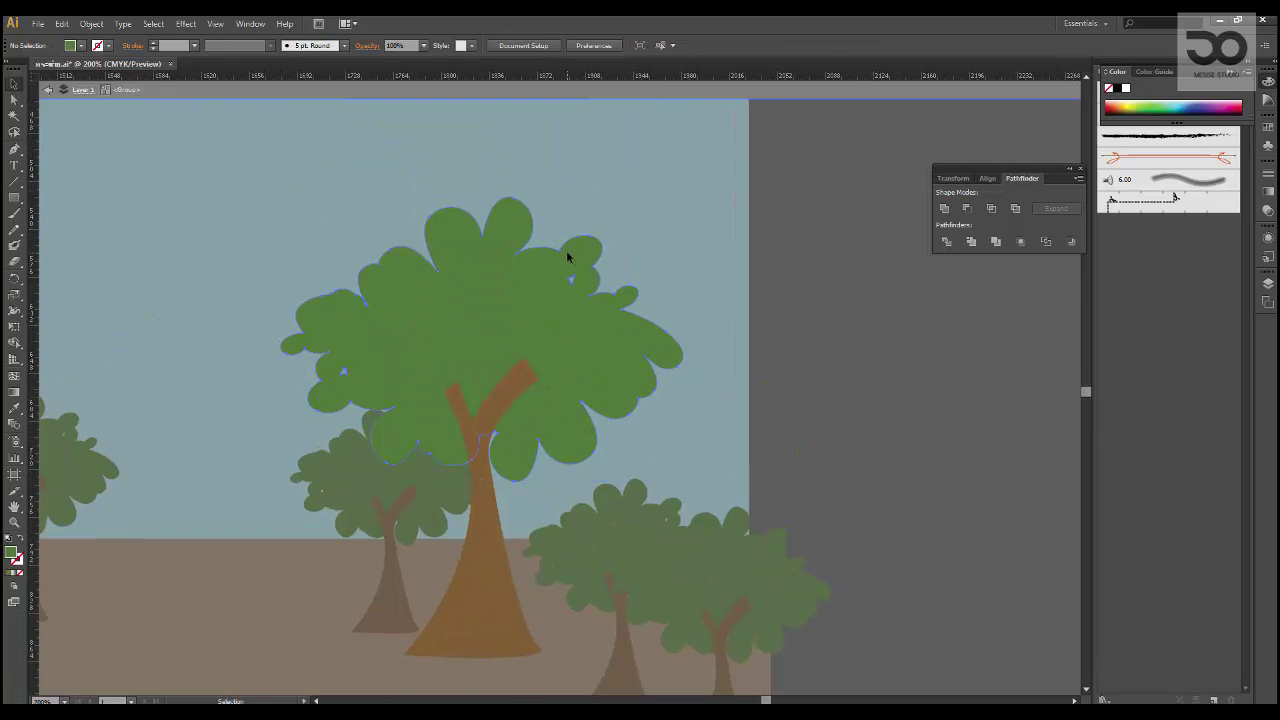
Step: Scale down the large tree's foliage and duplicate it around the branches to build a fuller, clustered crown
left_click(567, 257)
left_click_drag(683, 197, 462, 360)
left_click_drag(408, 400, 514, 227)
left_click_drag(513, 230, 396, 226)
left_click_drag(394, 231, 298, 309)
left_click_drag(306, 313, 744, 272)
left_click(884, 361)
double_click(885, 361)
left_click(590, 237)
left_click_drag(608, 233, 564, 306)
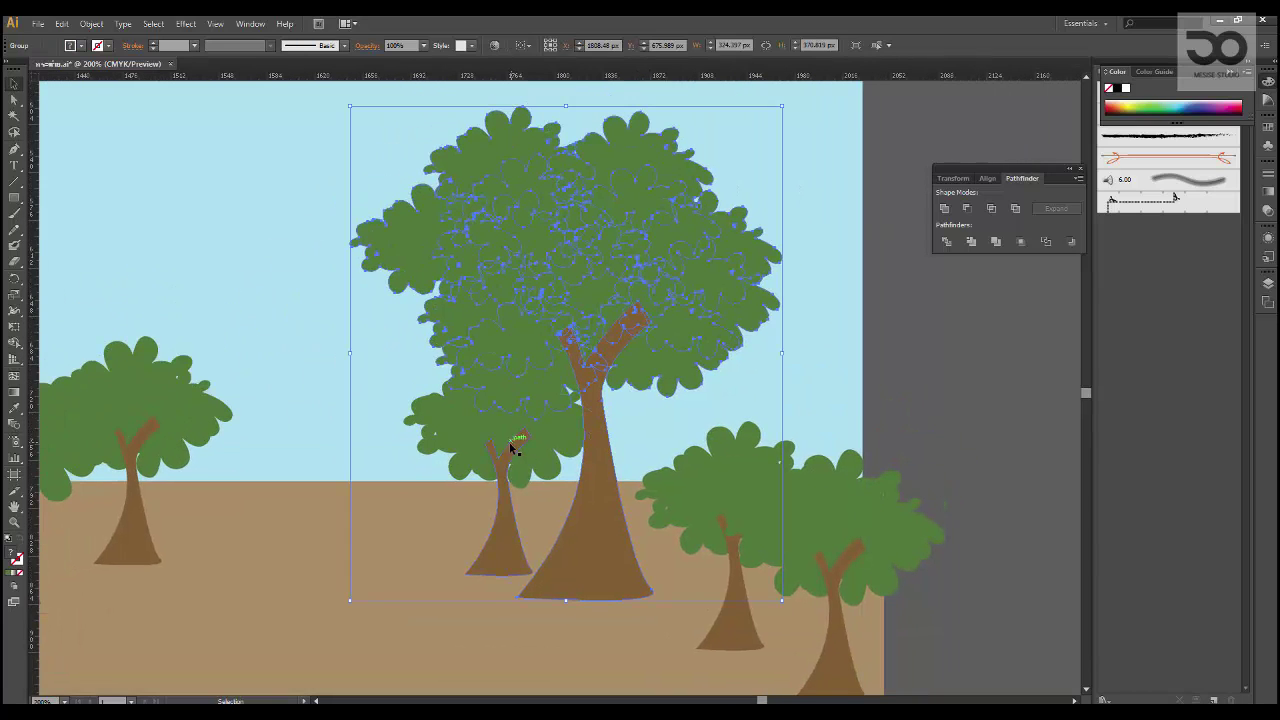
Step: Recolour the foliage of the small tree beside the large trunk to the darker green #456030
double_click(450, 430)
left_click(447, 410)
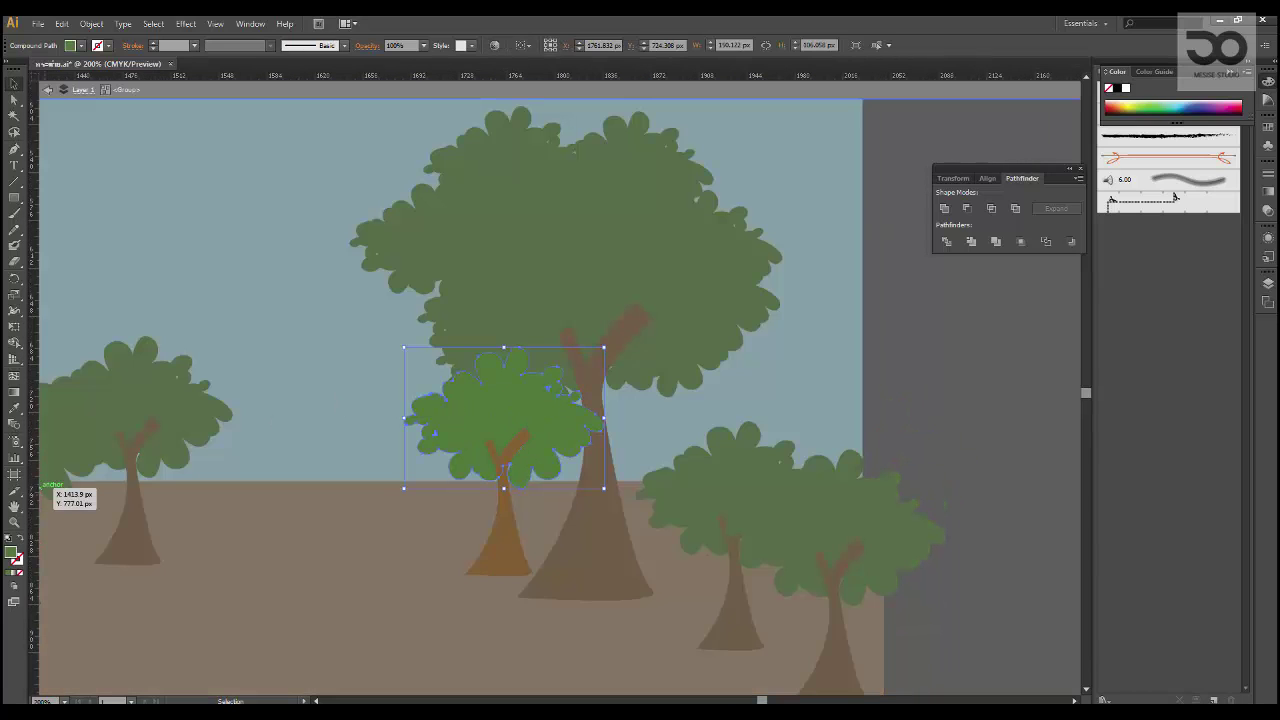
double_click(11, 553)
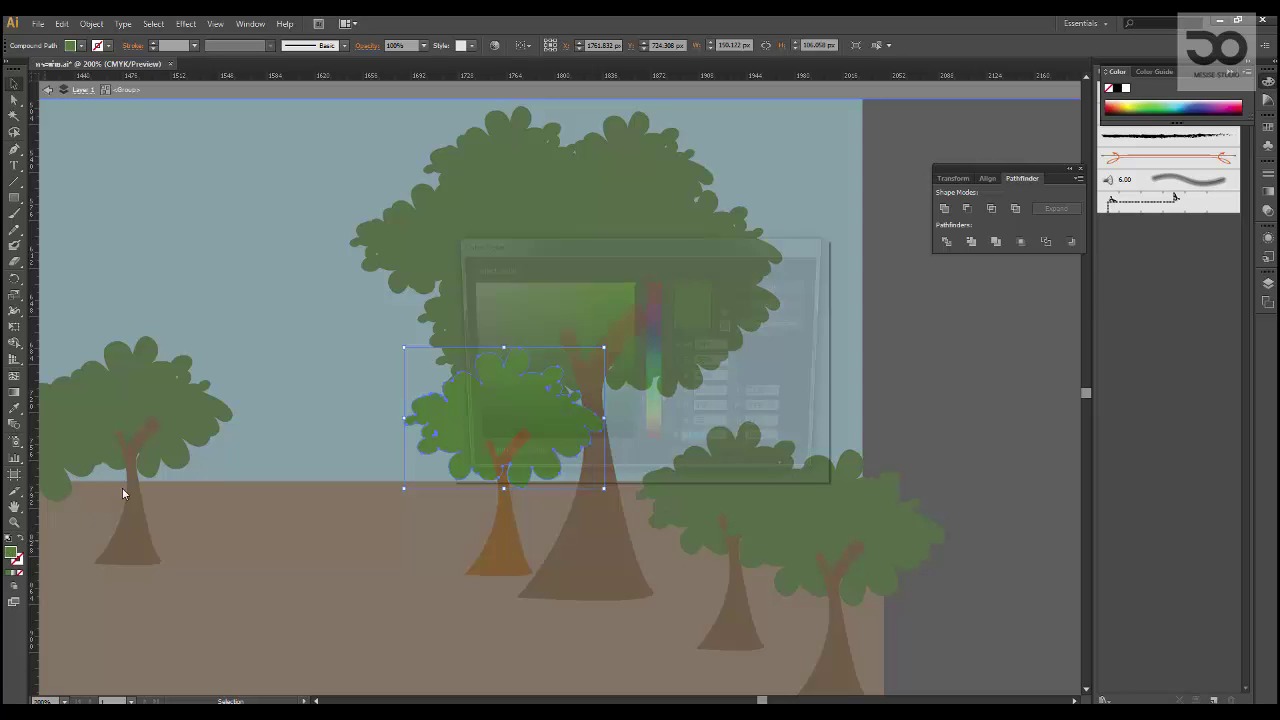
left_click(775, 288)
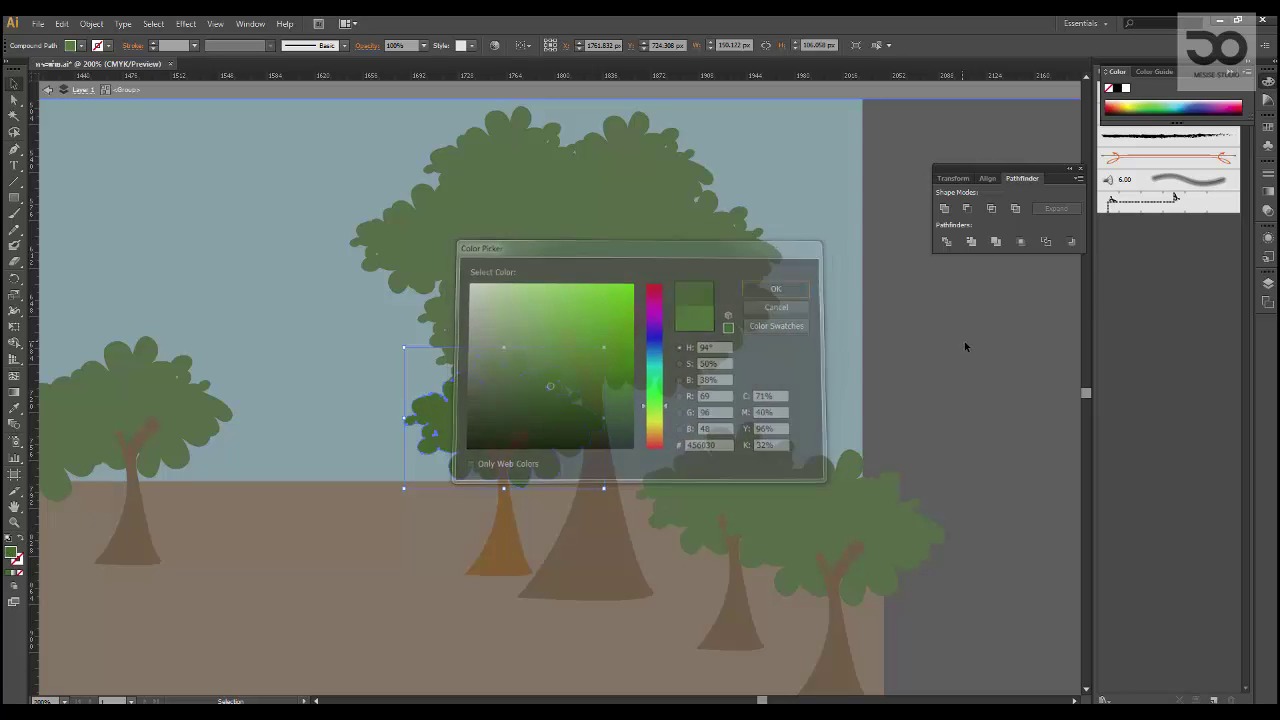
double_click(964, 341)
key("space")
left_click_drag(831, 378, 877, 332)
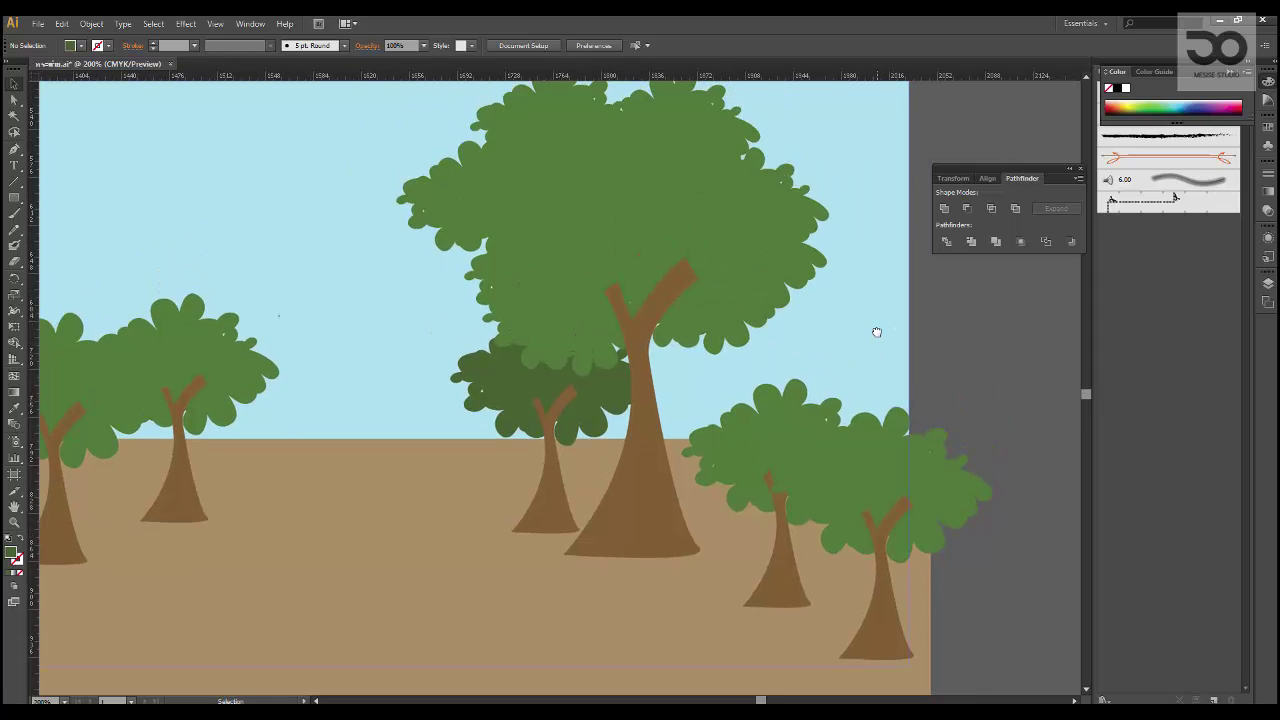
Step: Recolour the foliage of the second-farthest tree in the left row to a slightly darker green
key("ctrl+minus")
key("space")
left_click_drag(673, 306, 870, 246)
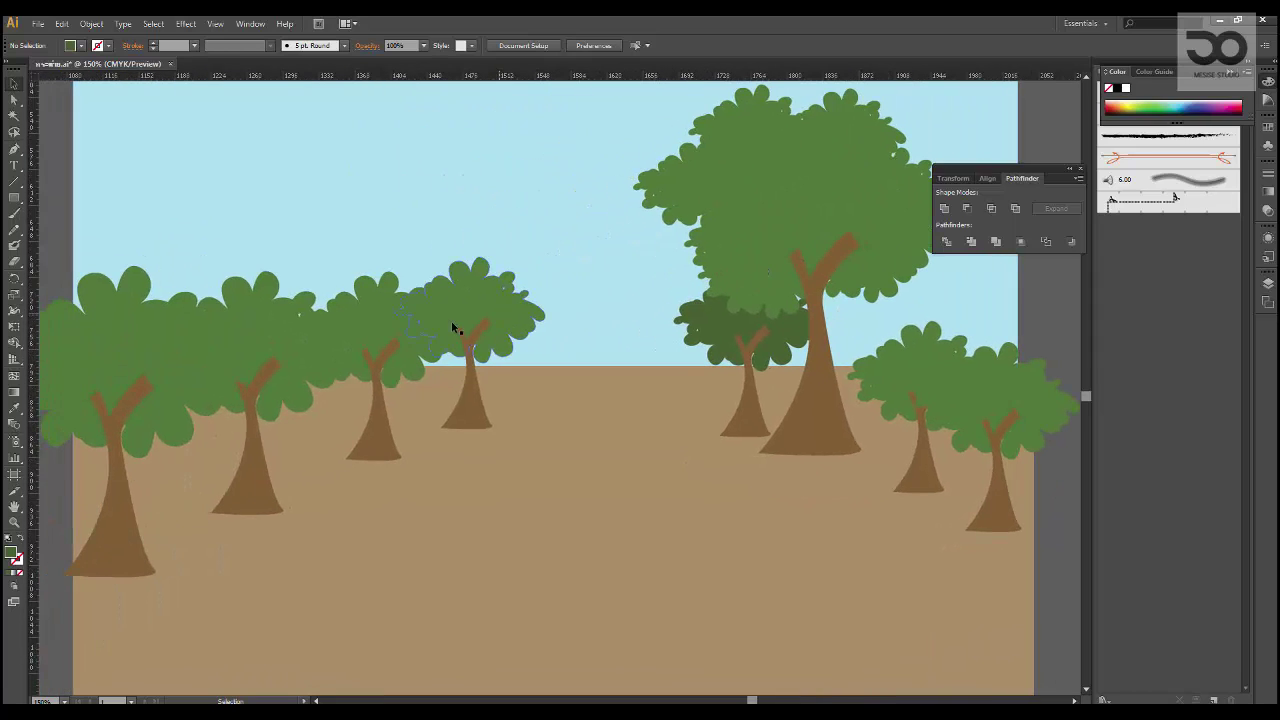
key("space")
left_click_drag(464, 299, 530, 312)
left_click(531, 309)
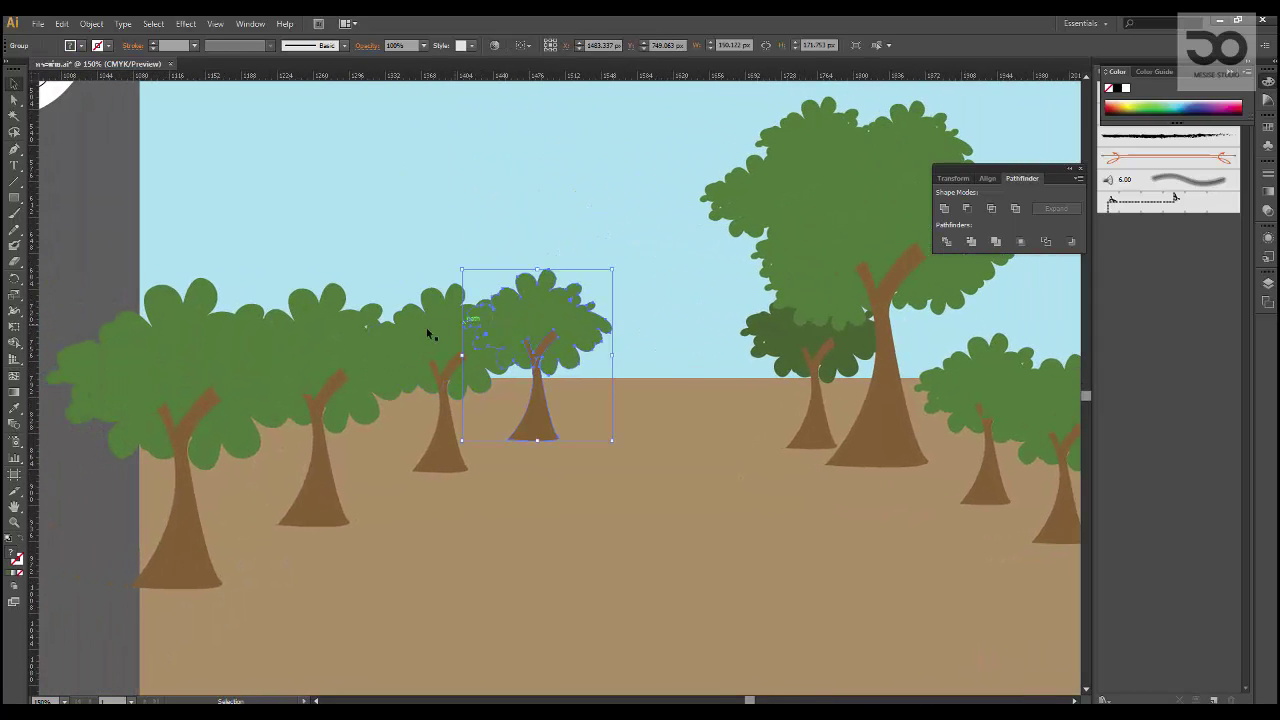
left_click(329, 349)
left_click(129, 410)
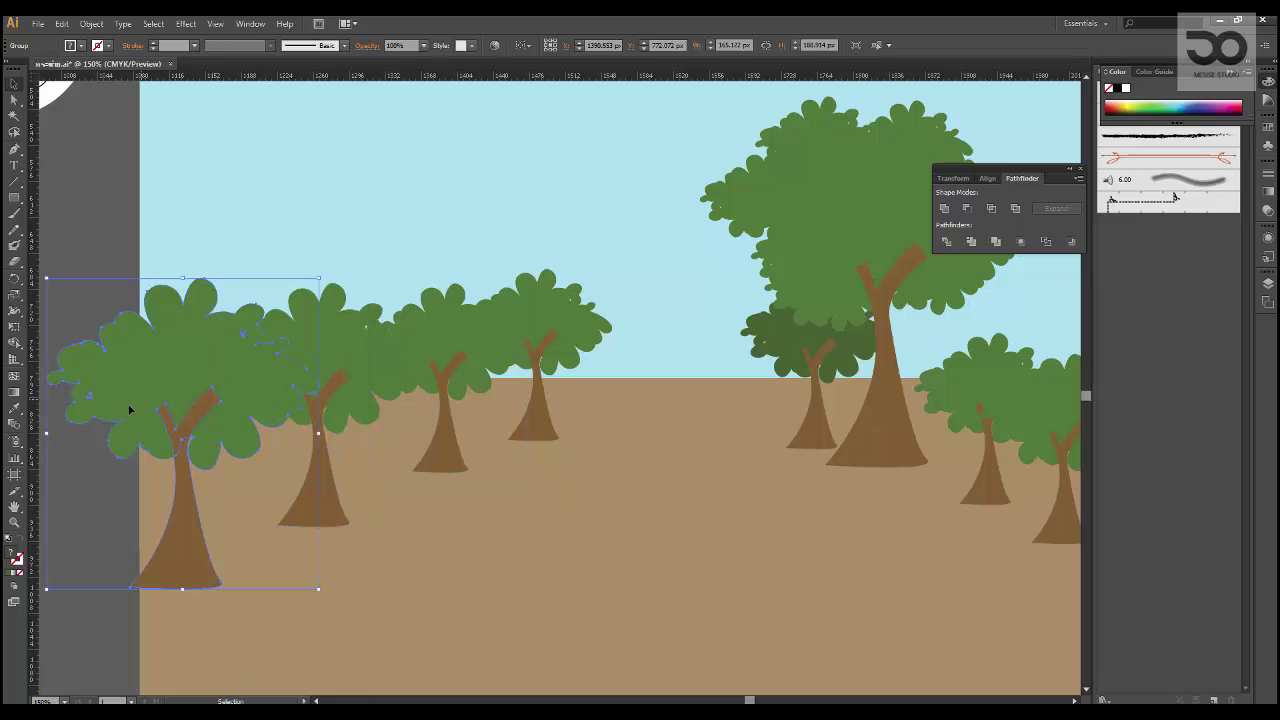
double_click(446, 343)
left_click(423, 344)
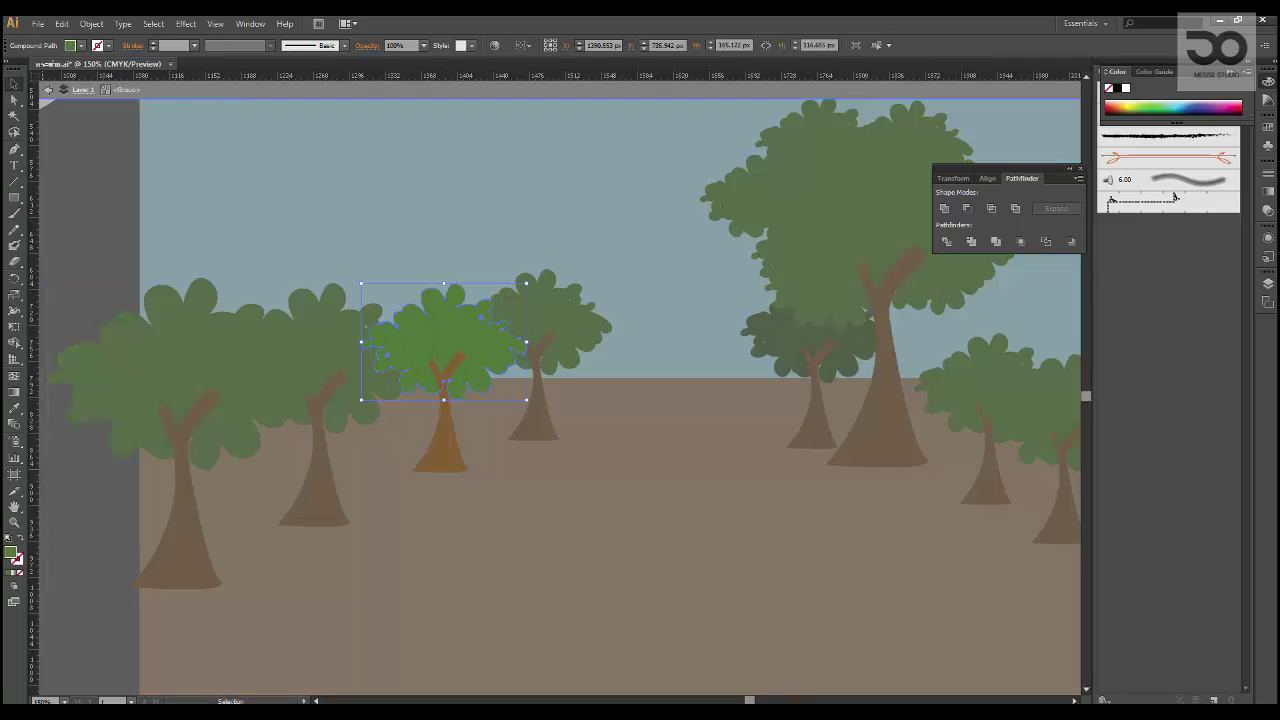
double_click(12, 555)
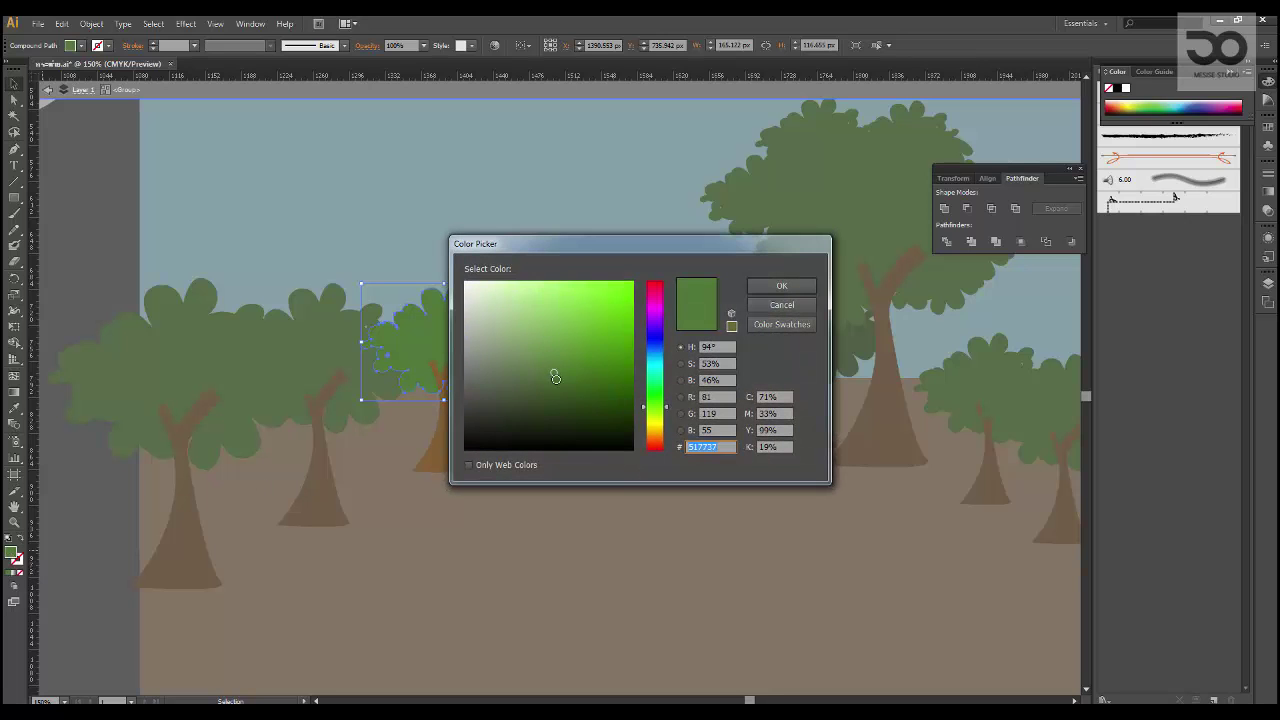
left_click(556, 380)
left_click(782, 287)
left_click(580, 312)
double_click(597, 285)
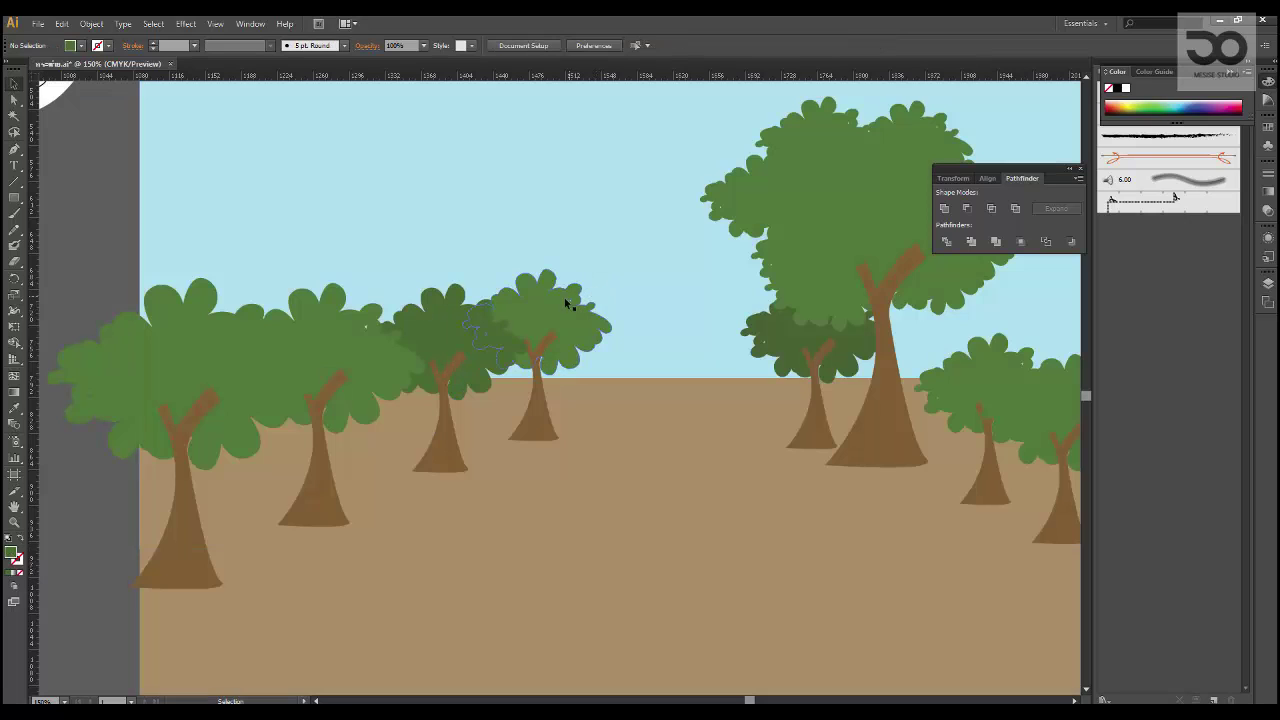
Step: Give the foliage of the farthest tree in the left row an even darker green fill
double_click(564, 300)
left_click(546, 308)
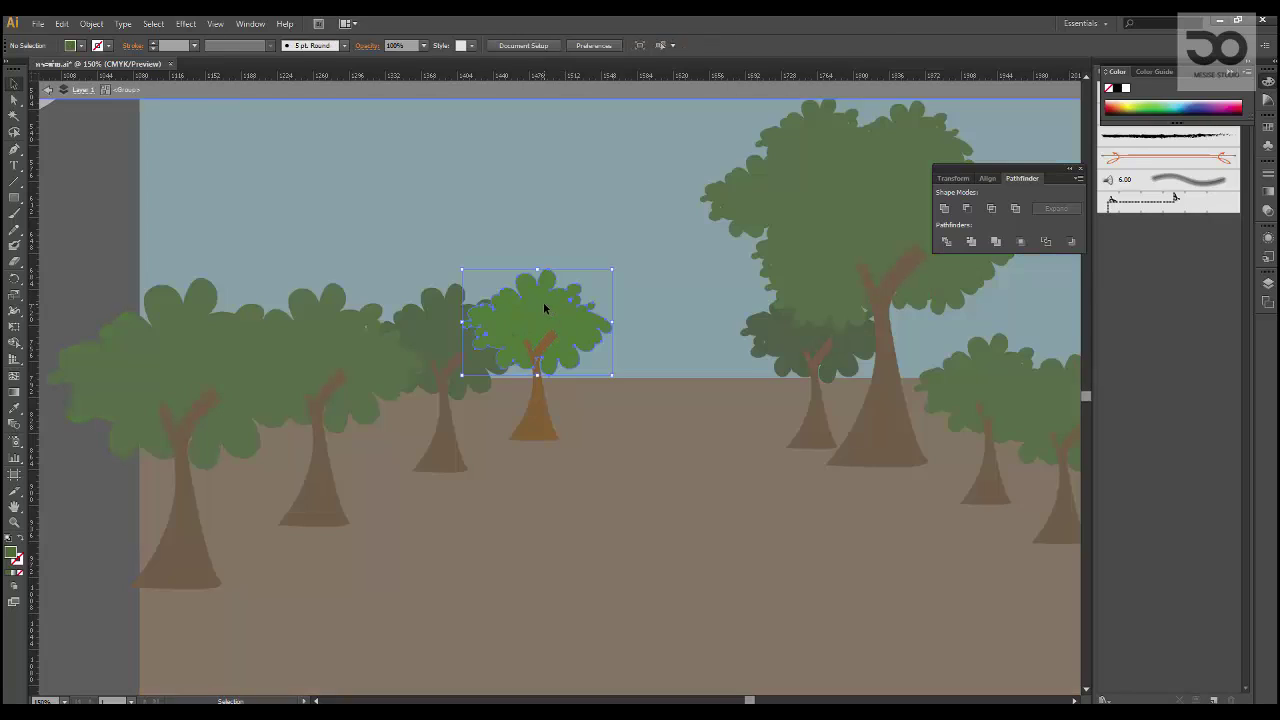
double_click(13, 556)
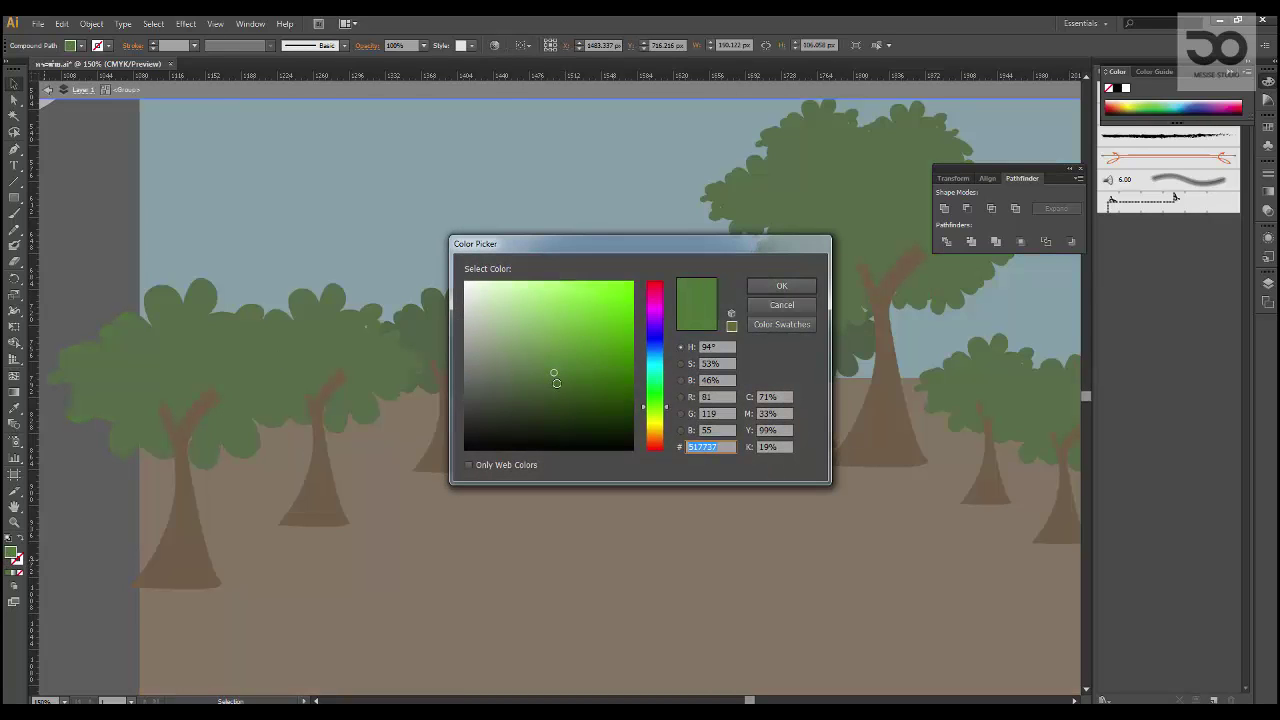
left_click(562, 393)
left_click(781, 286)
double_click(652, 384)
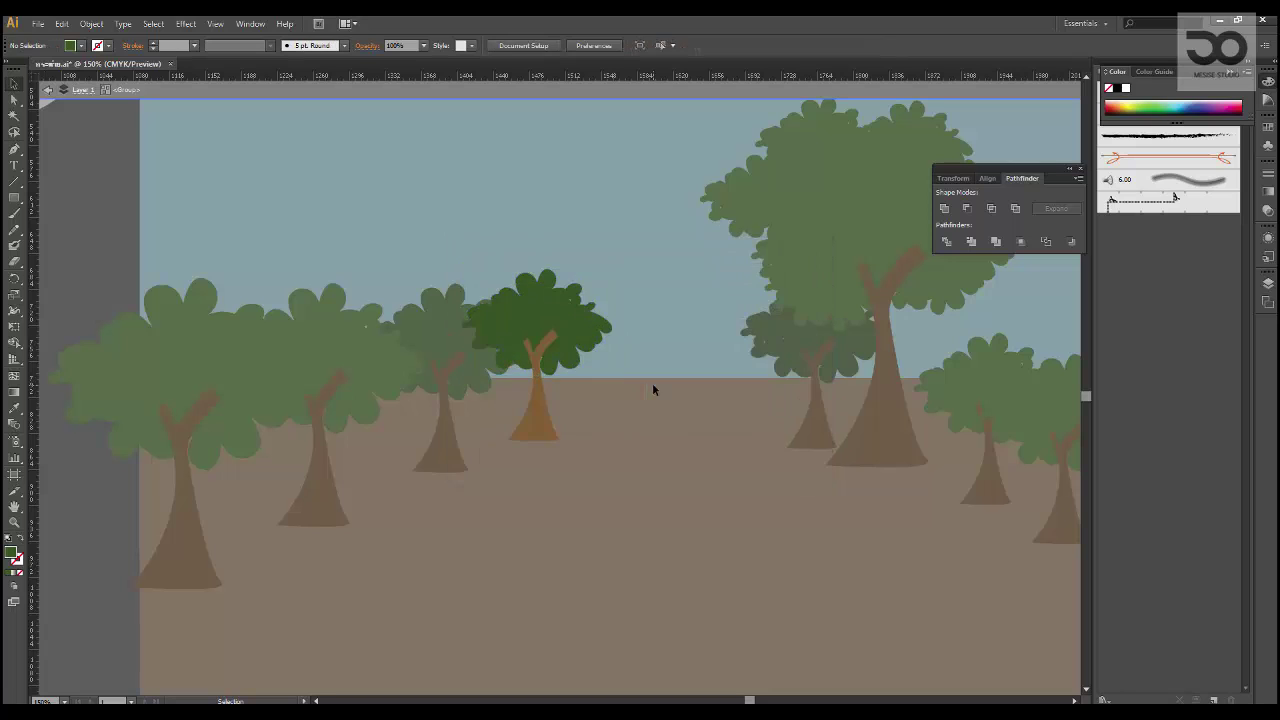
left_click_drag(722, 424, 596, 420)
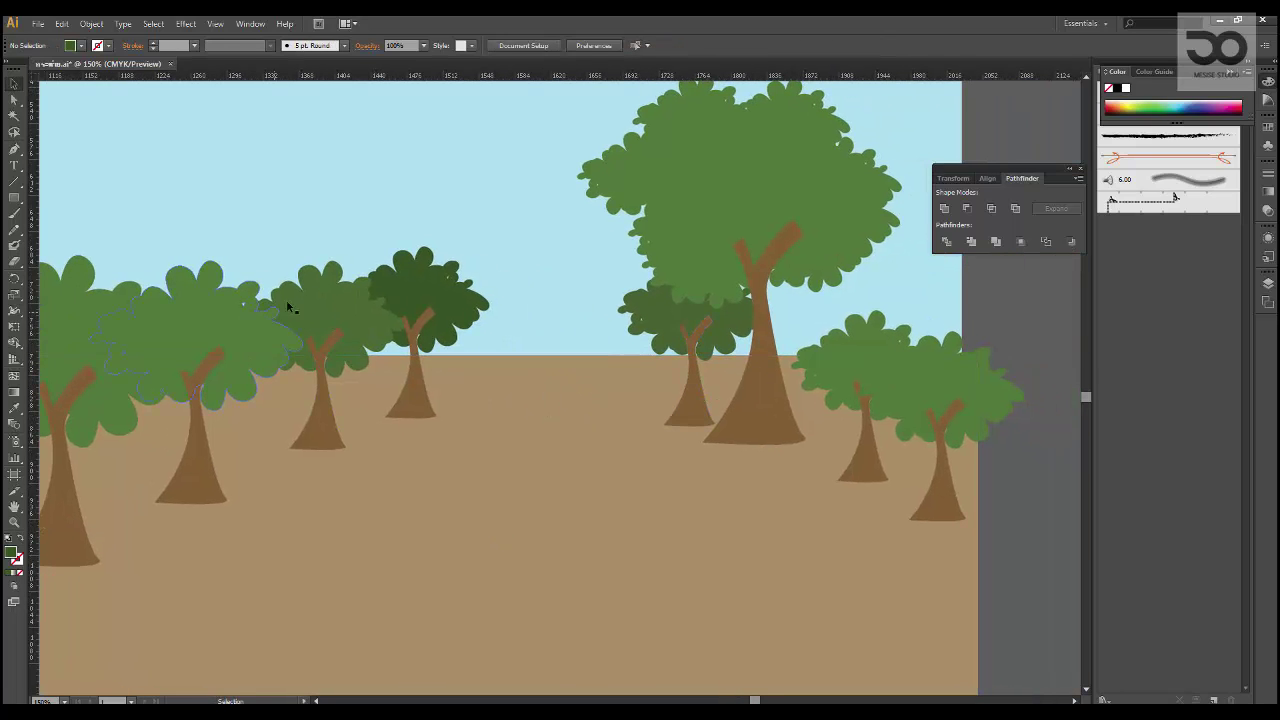
left_click_drag(289, 306, 367, 297)
key("ctrl+minus")
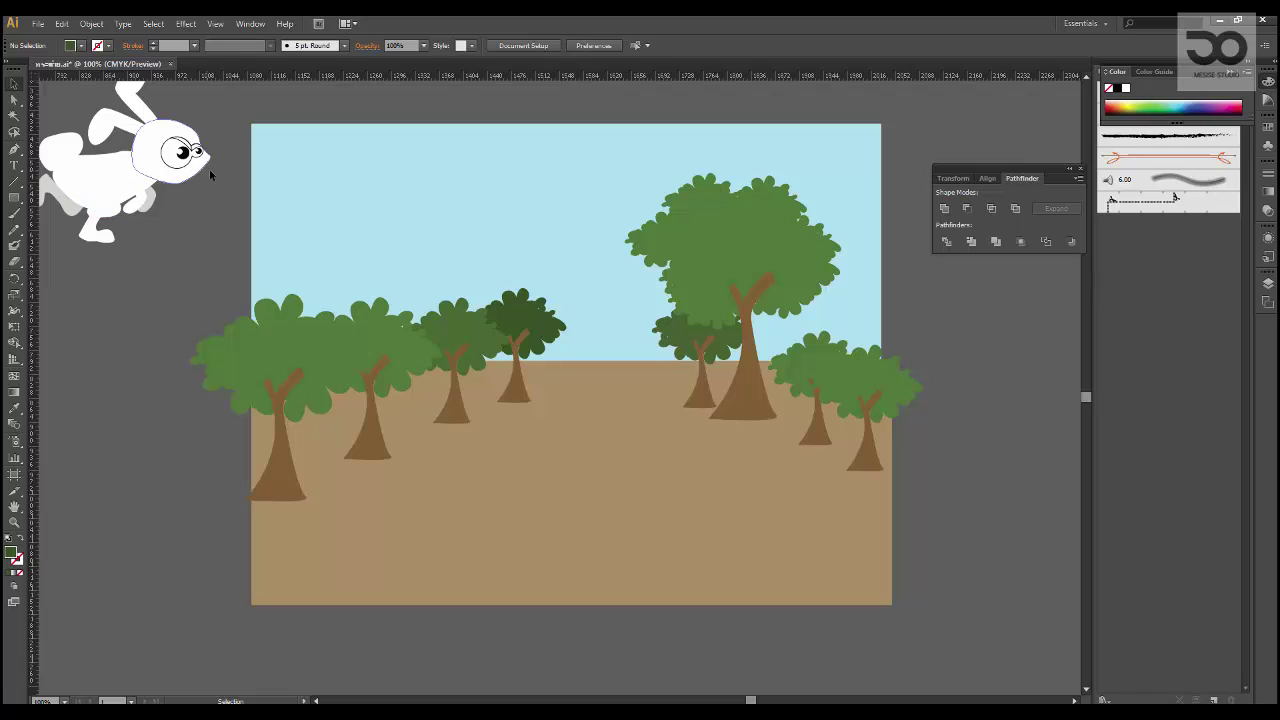
left_click_drag(866, 475, 801, 454)
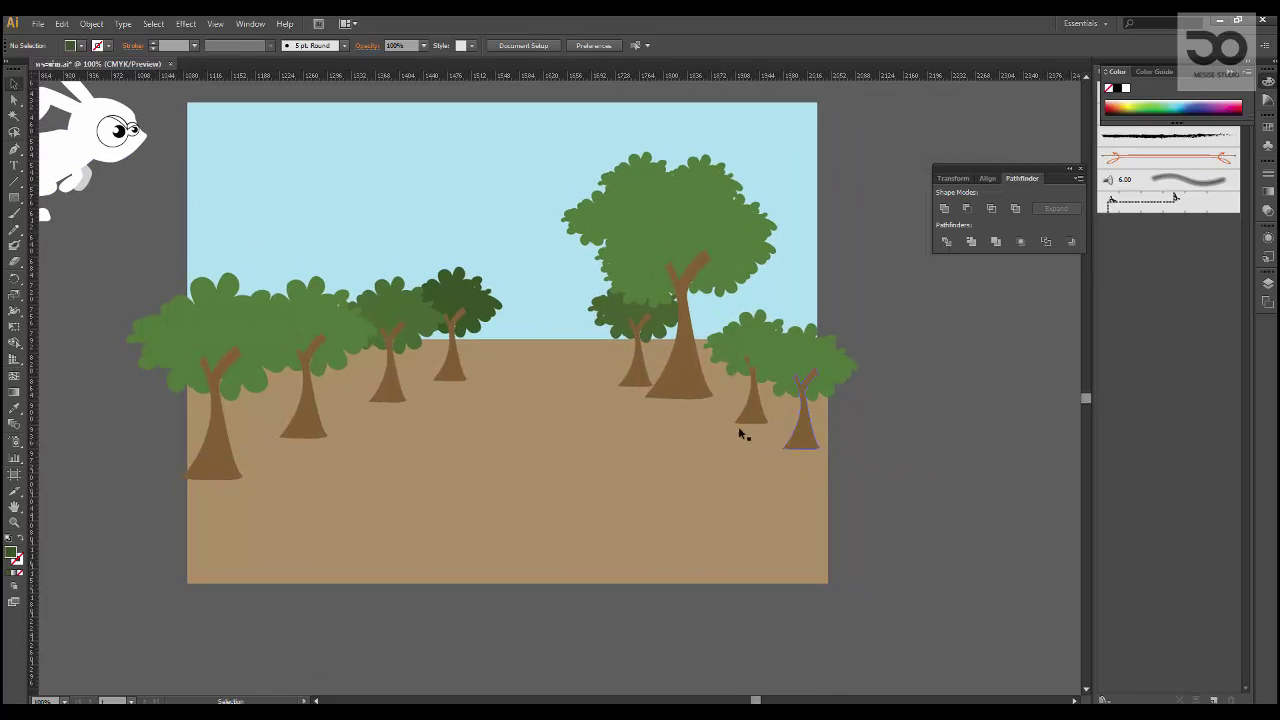
left_click_drag(465, 409, 508, 423)
left_click_drag(652, 422, 619, 405)
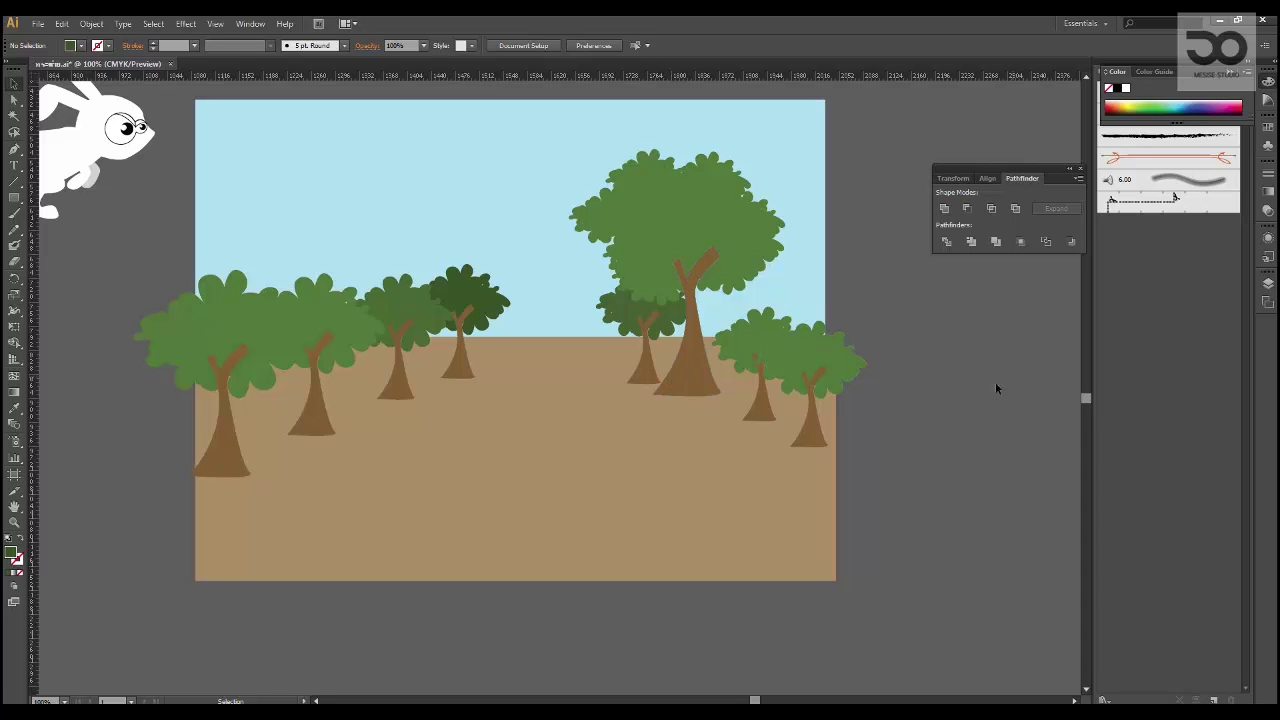
mouse_move(903, 389)
left_mouse_down()
mouse_move(929, 420)
mouse_move(924, 382)
left_mouse_up()
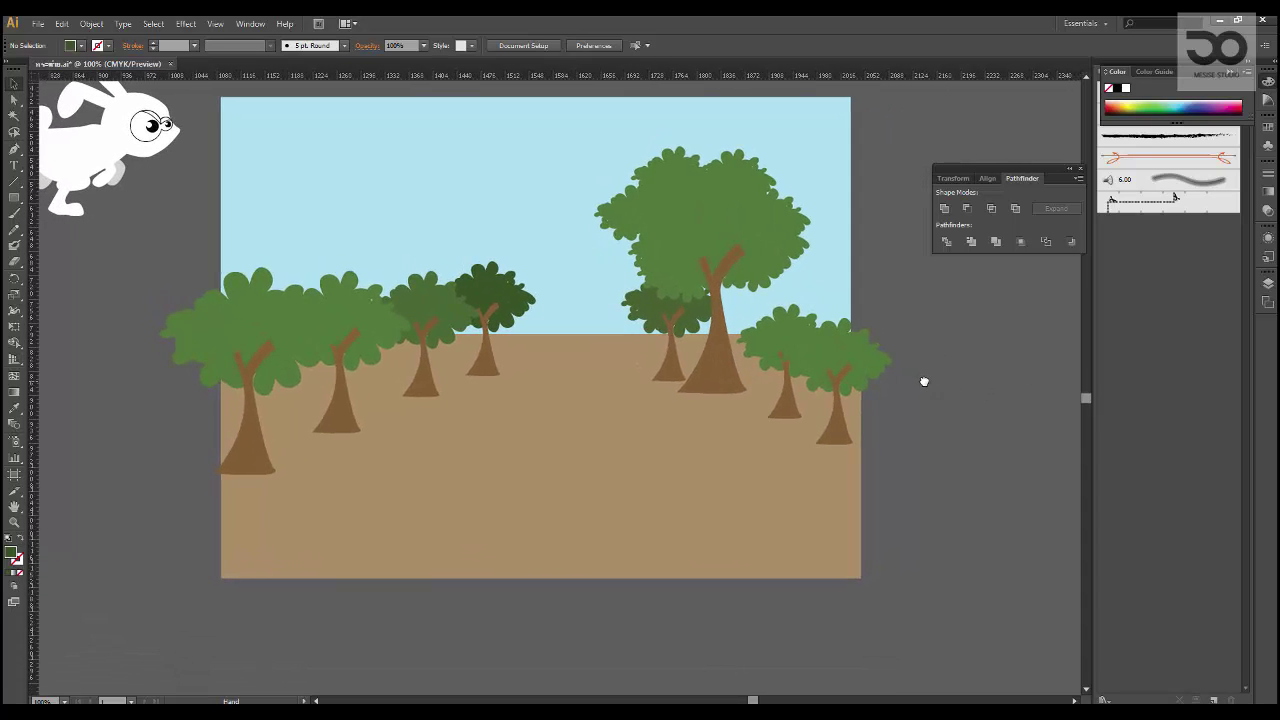
Step: Trace the wavy left edge of a road with the Pen tool, from the ground's lower-left corner up to the horizon
left_click(14, 148)
left_click(221, 333)
left_click(222, 590)
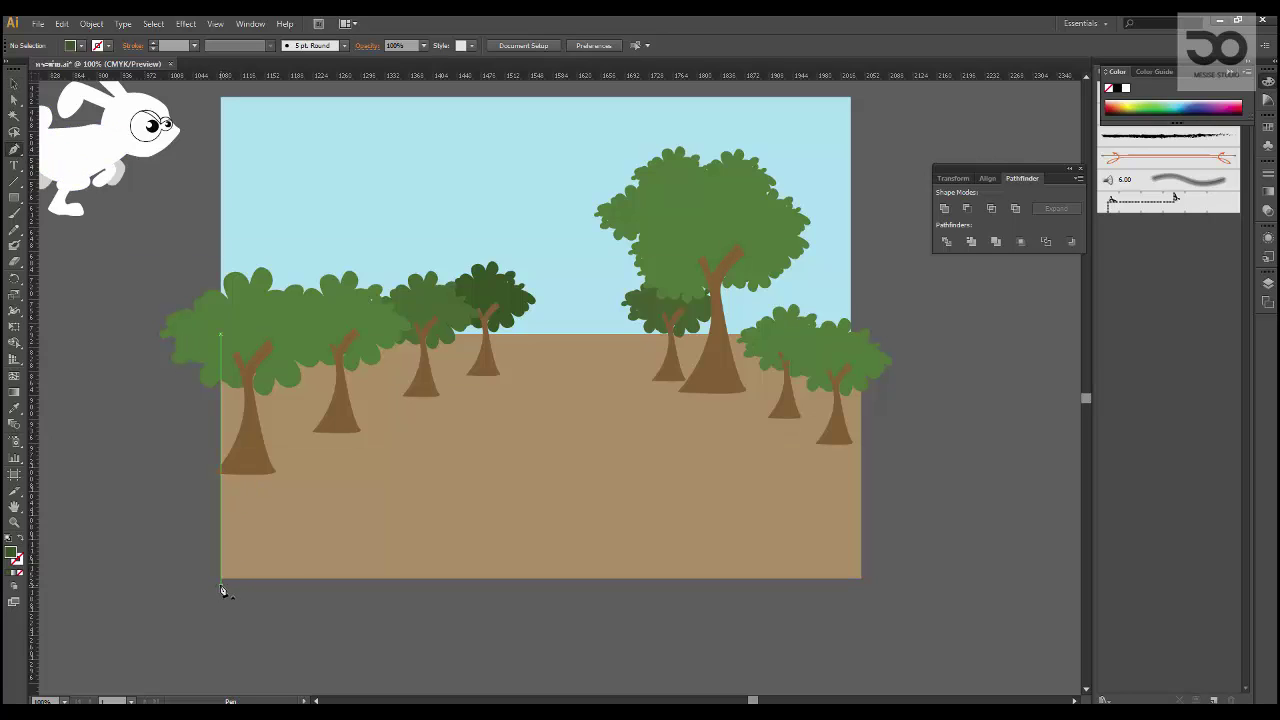
left_click(221, 584)
left_click_drag(290, 532, 309, 523)
left_click_drag(385, 472, 402, 459)
left_click_drag(466, 407, 479, 393)
left_click_drag(522, 356, 582, 333)
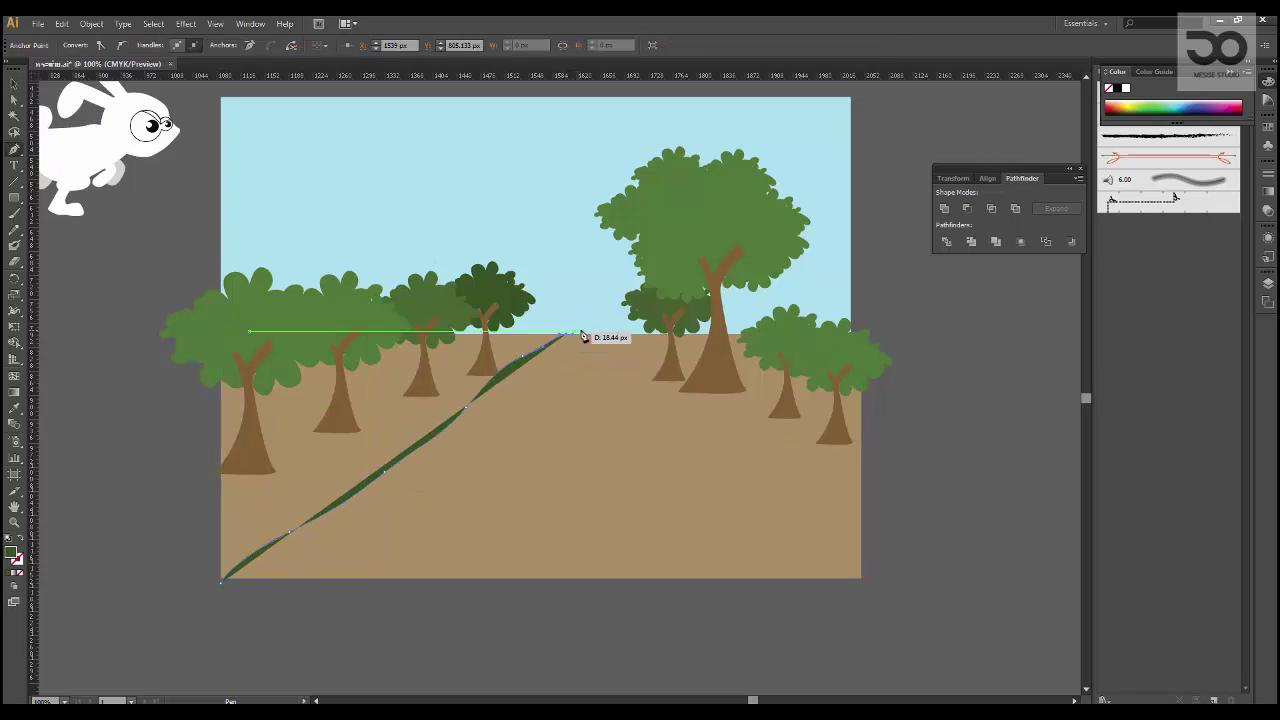
Step: Continue the road outline down its right edge past the ground's lower-right corner and close the shape along the base
left_click(612, 353)
left_click(648, 376)
left_click(714, 418)
left_click(795, 458)
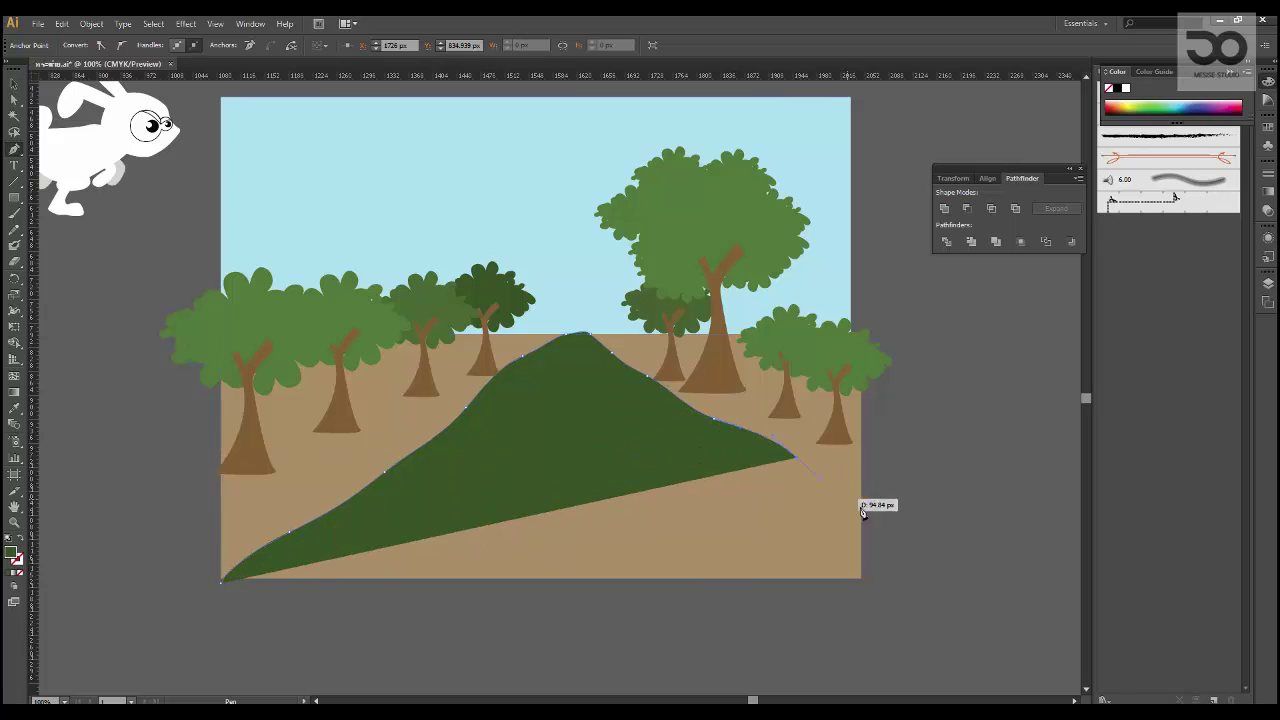
left_click(870, 517)
left_click(898, 578)
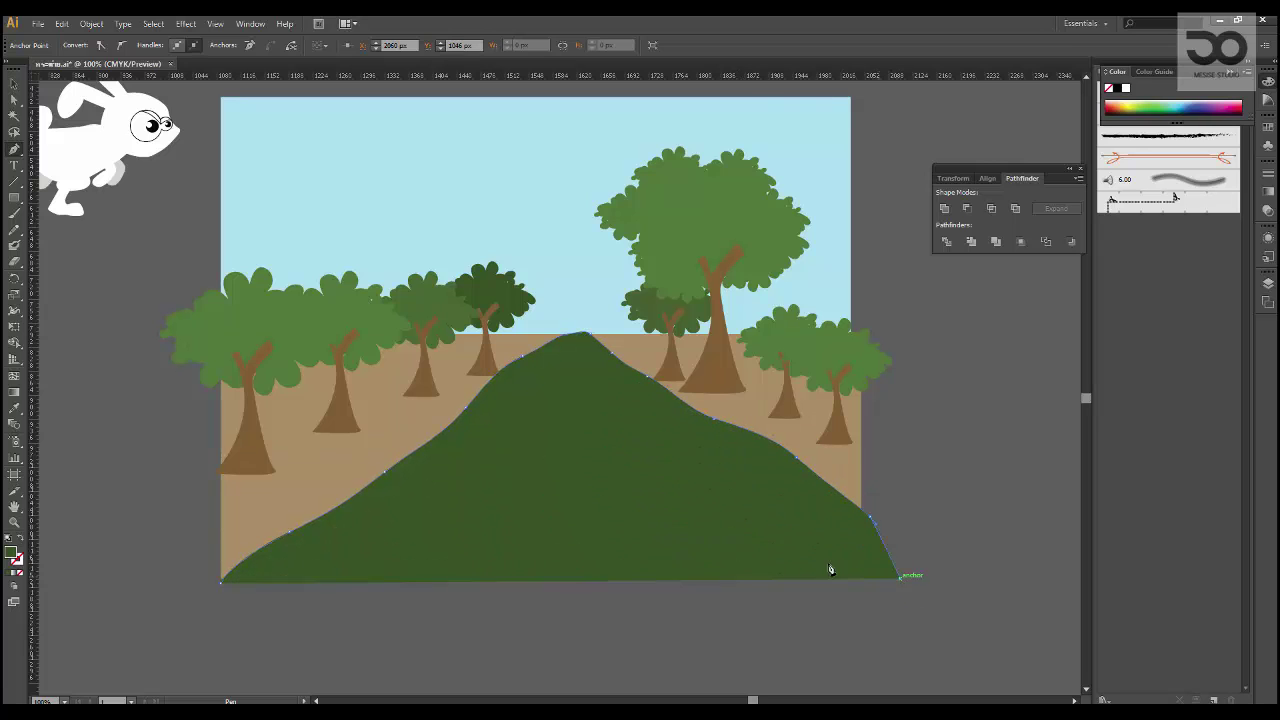
left_click(220, 590)
Step: Fill the road shape with the light brown sampled from the path in the earlier scene above
left_click_drag(154, 564, 362, 685)
key("i")
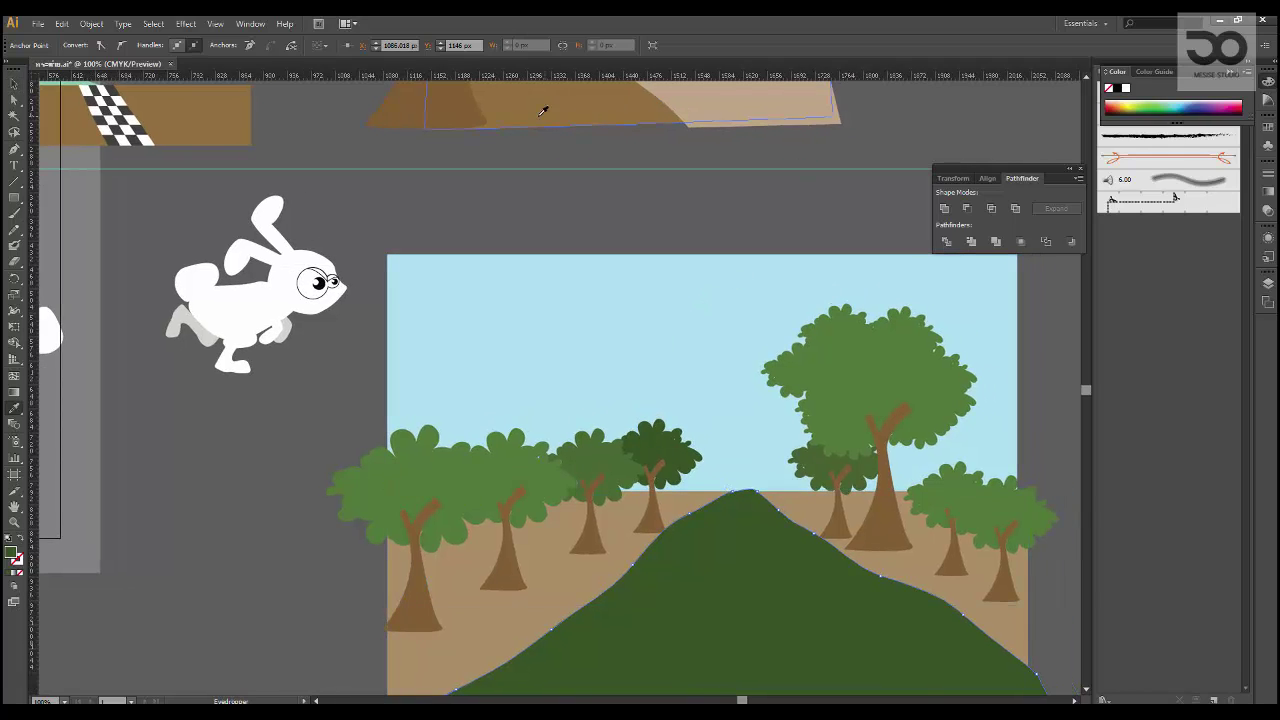
left_click(716, 96)
key("v")
left_click(852, 170)
left_click_drag(610, 217, 402, 82)
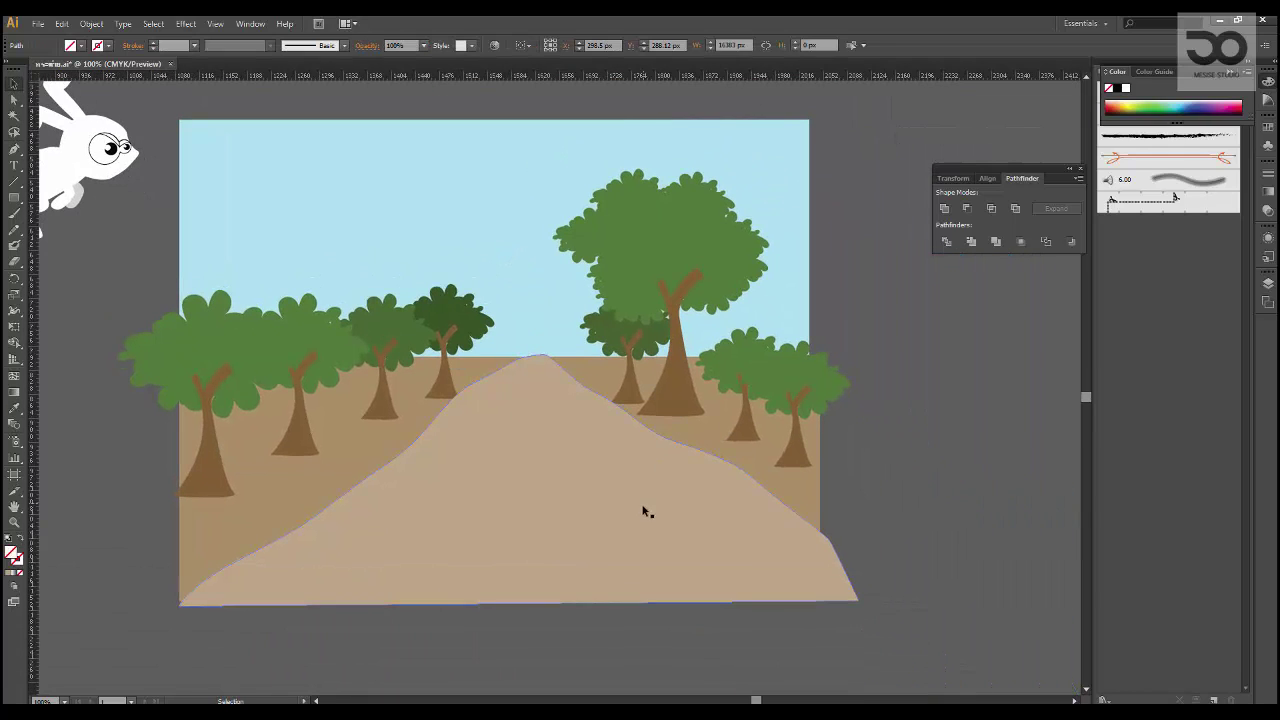
Step: Narrow the road shape from both sides so its base fits the width of the ground more closely
left_click(645, 511)
left_click_drag(858, 480, 829, 481)
left_click(907, 487)
left_click_drag(863, 427, 864, 470)
key("v")
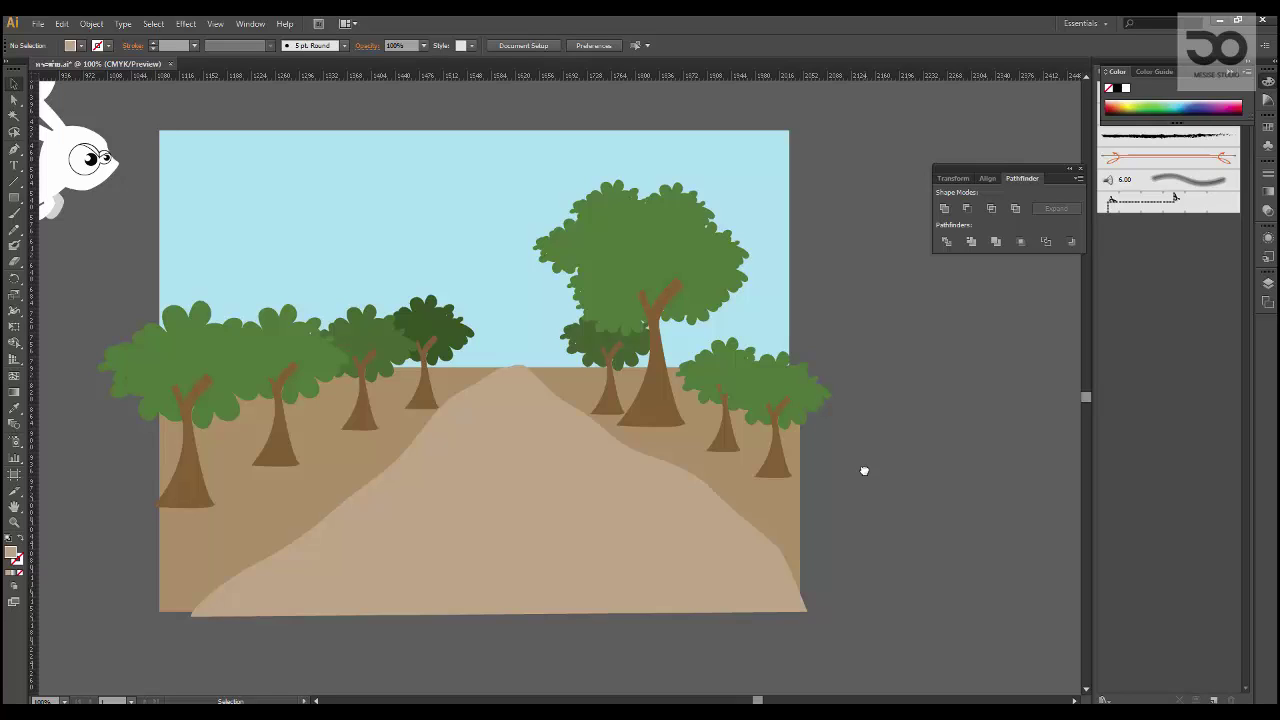
Step: Inspect the road's horizon end and the surrounding trees up close
scroll(785, 329, "up", 2)
scroll(785, 329, "down", 1)
key("ctrl+plus")
key("ctrl+plus")
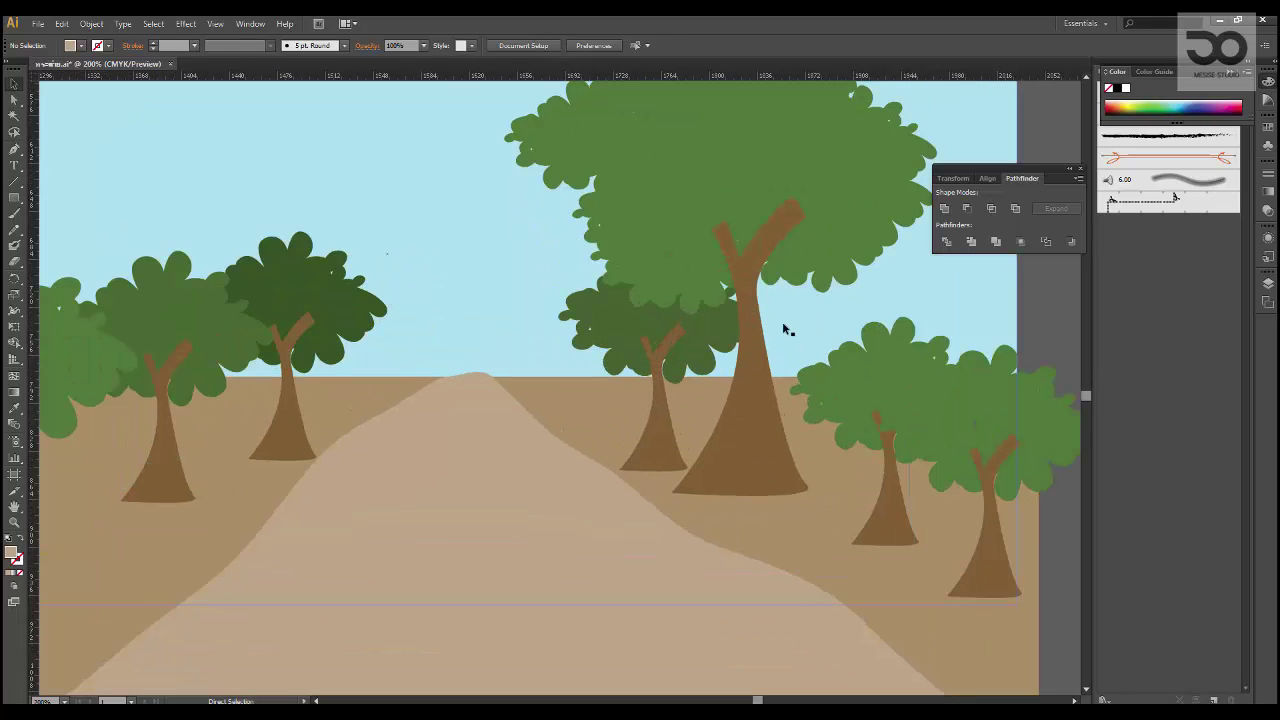
key("ctrl+plus")
left_click_drag(594, 376, 570, 365)
key("ctrl+minus")
key("ctrl+minus")
key("ctrl+minus")
Step: Copy the entire background with its sky, ground, road and trees, and switch to Flash
left_click_drag(976, 575, 238, 110)
key("a")
key("ctrl+c")
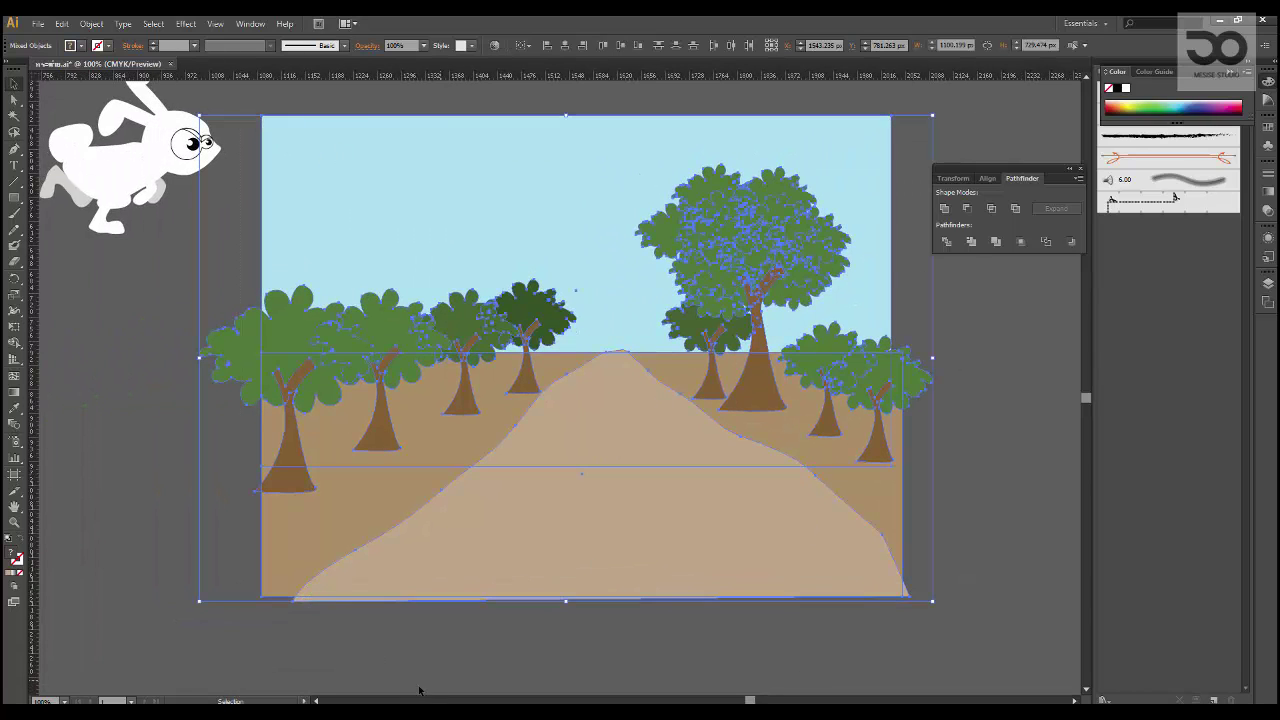
left_click(422, 712)
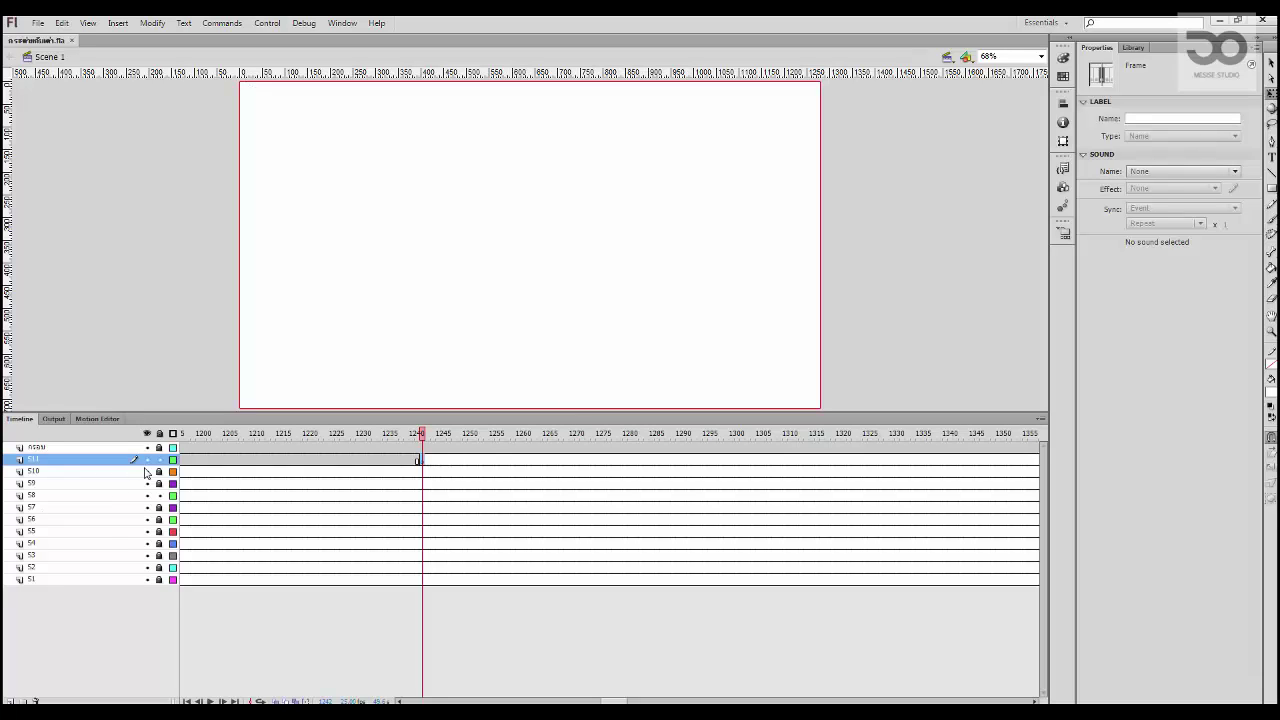
Step: Lock the layers that are still unlocked and add a new layer named S12 directly above S11
left_click(159, 496)
left_click(10, 700)
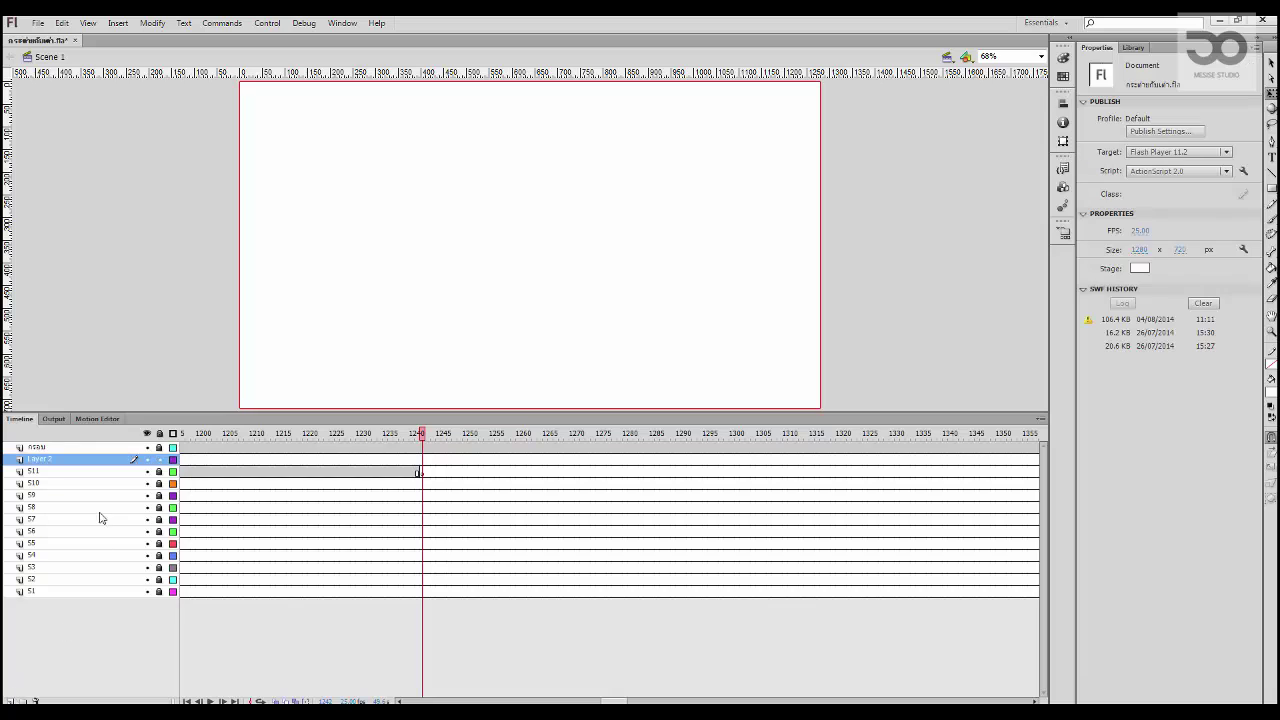
double_click(66, 463)
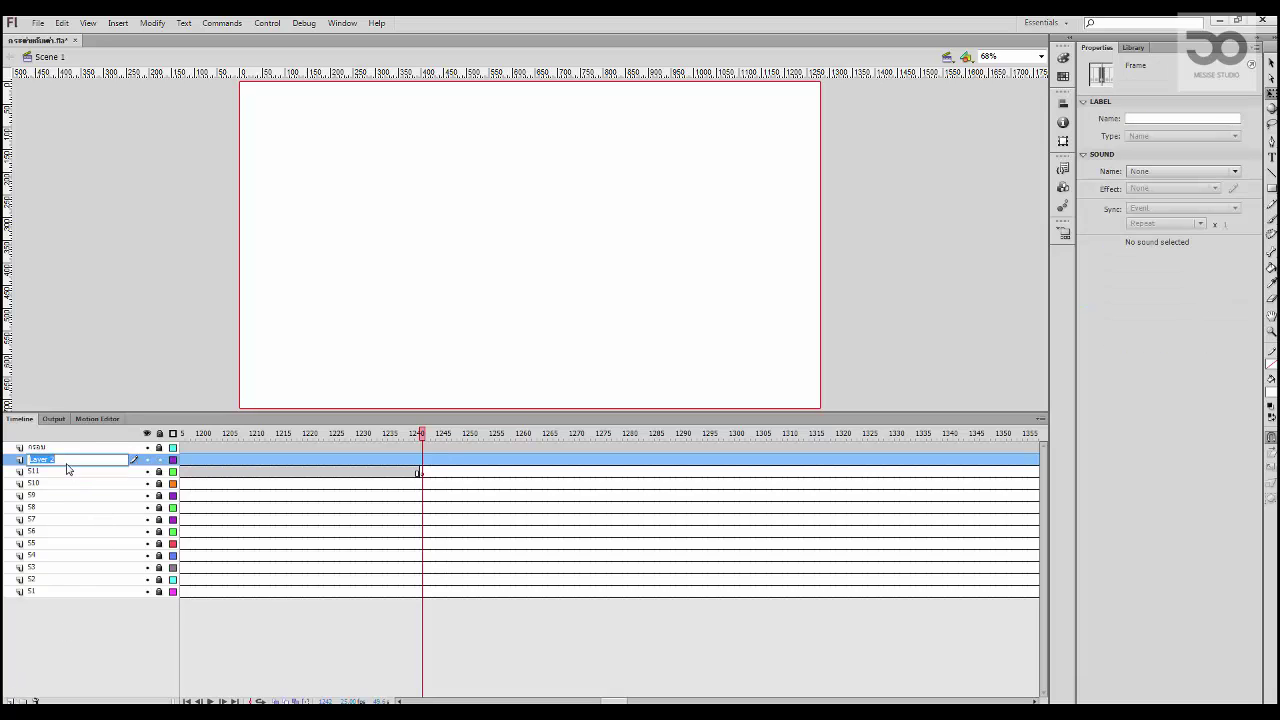
type("512")
key("Return")
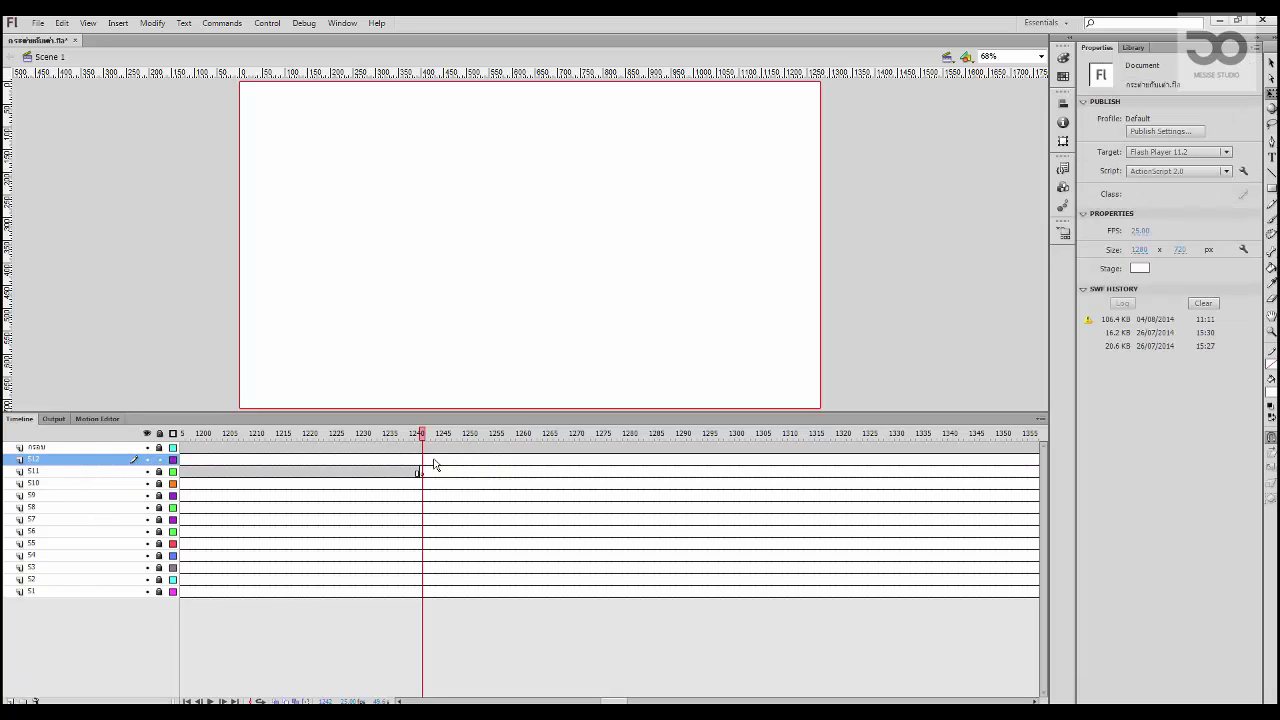
Step: Add a blank keyframe at frame 1242 on the new layer and paste the Illustrator background using the AI File Importer preferences
left_click(420, 460)
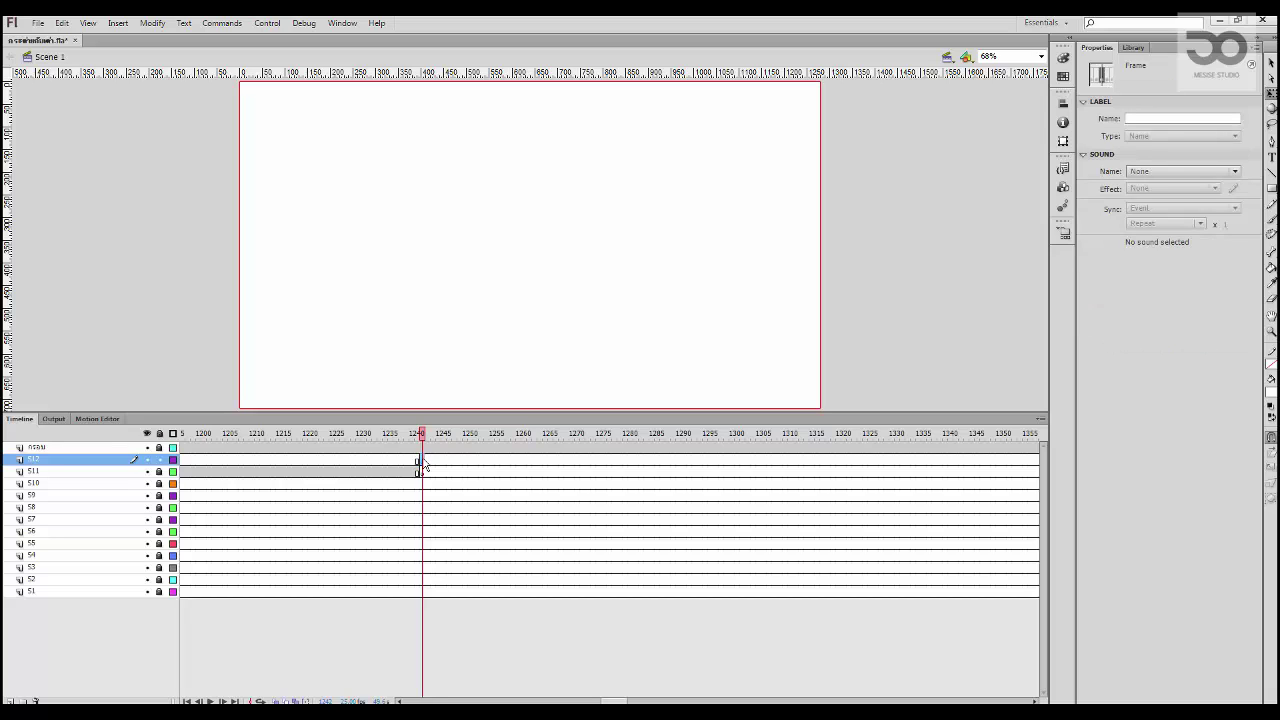
key("ctrl+r")
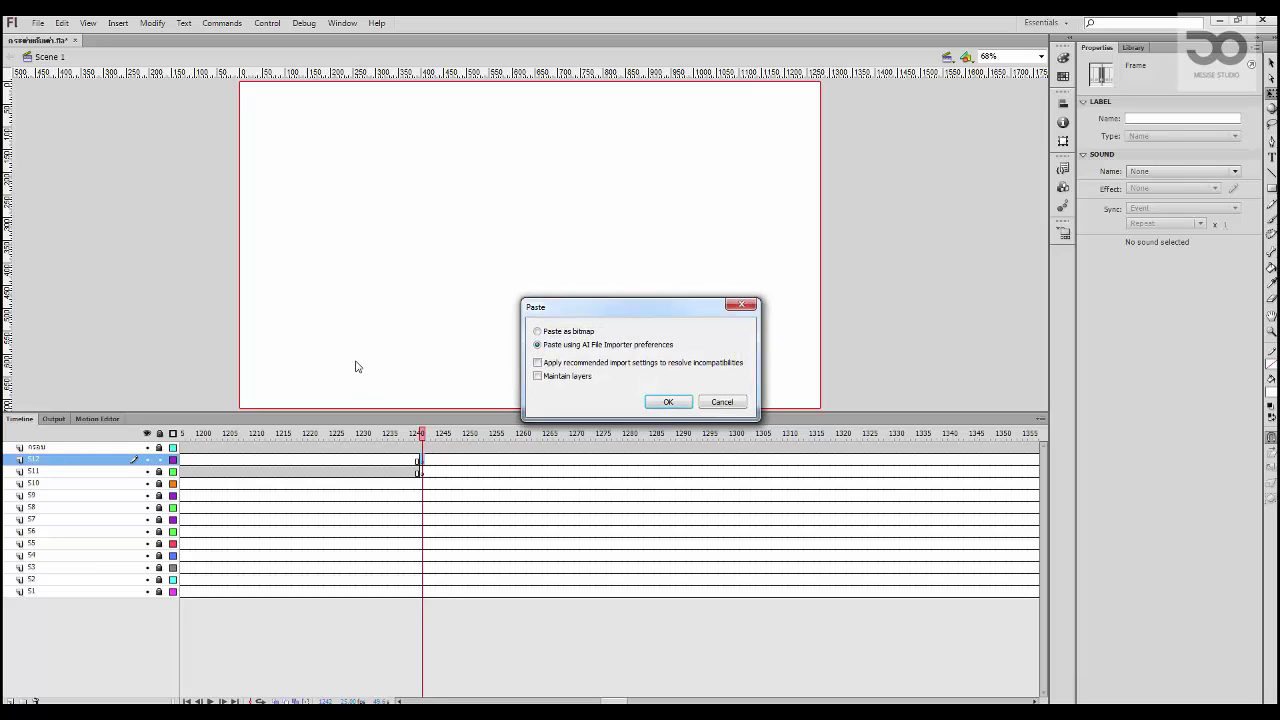
left_click(671, 402)
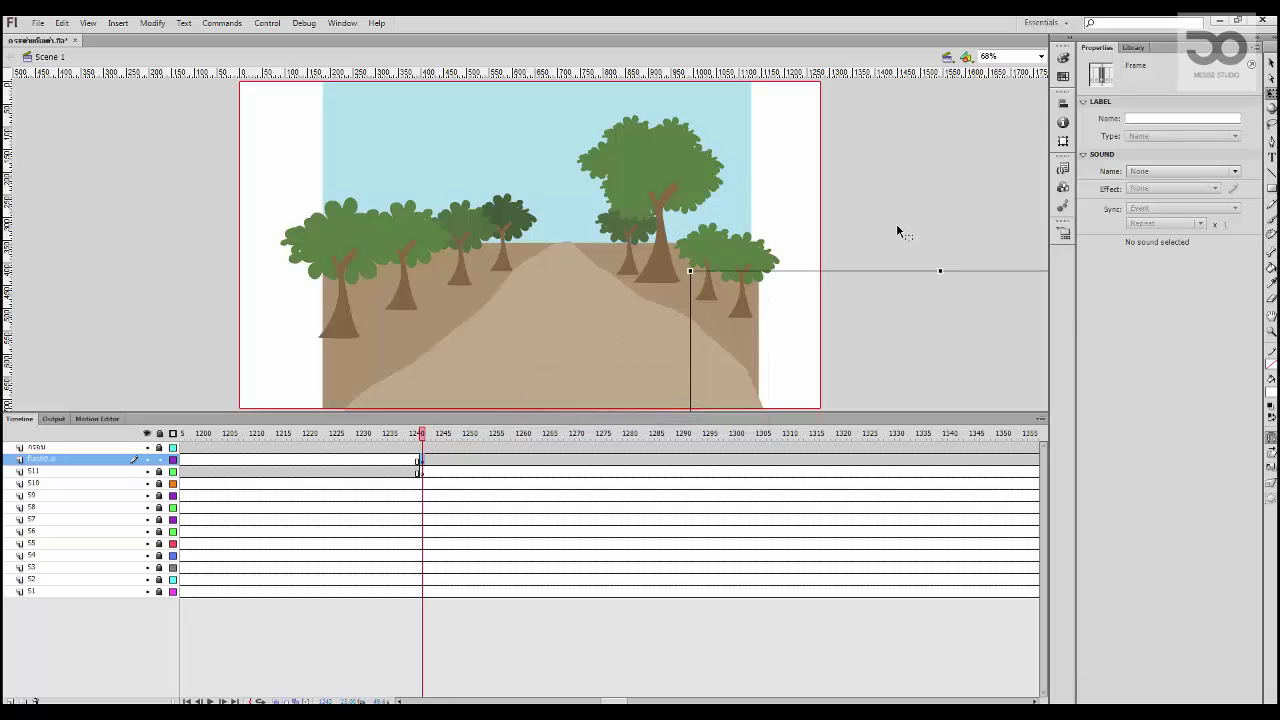
left_click(897, 231)
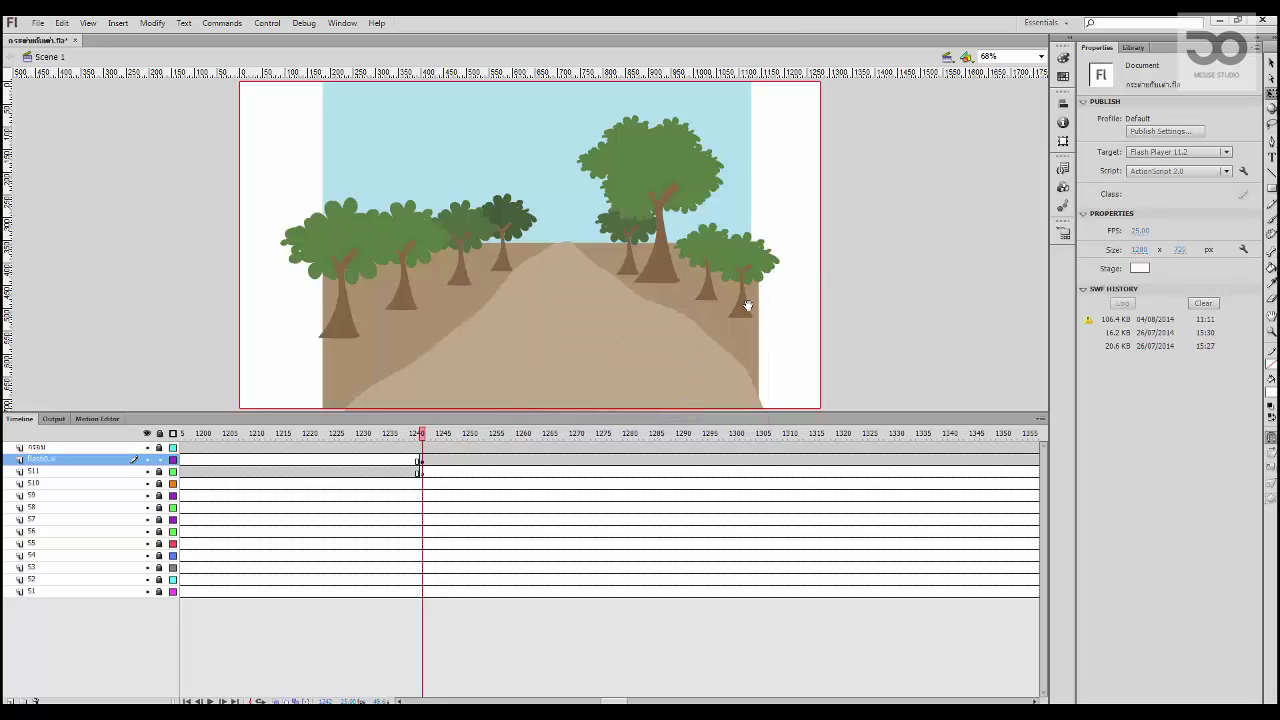
Step: Convert the pasted background to a graphic symbol and scale it to about 1505 × 998 px so it covers the stage
left_click(425, 461)
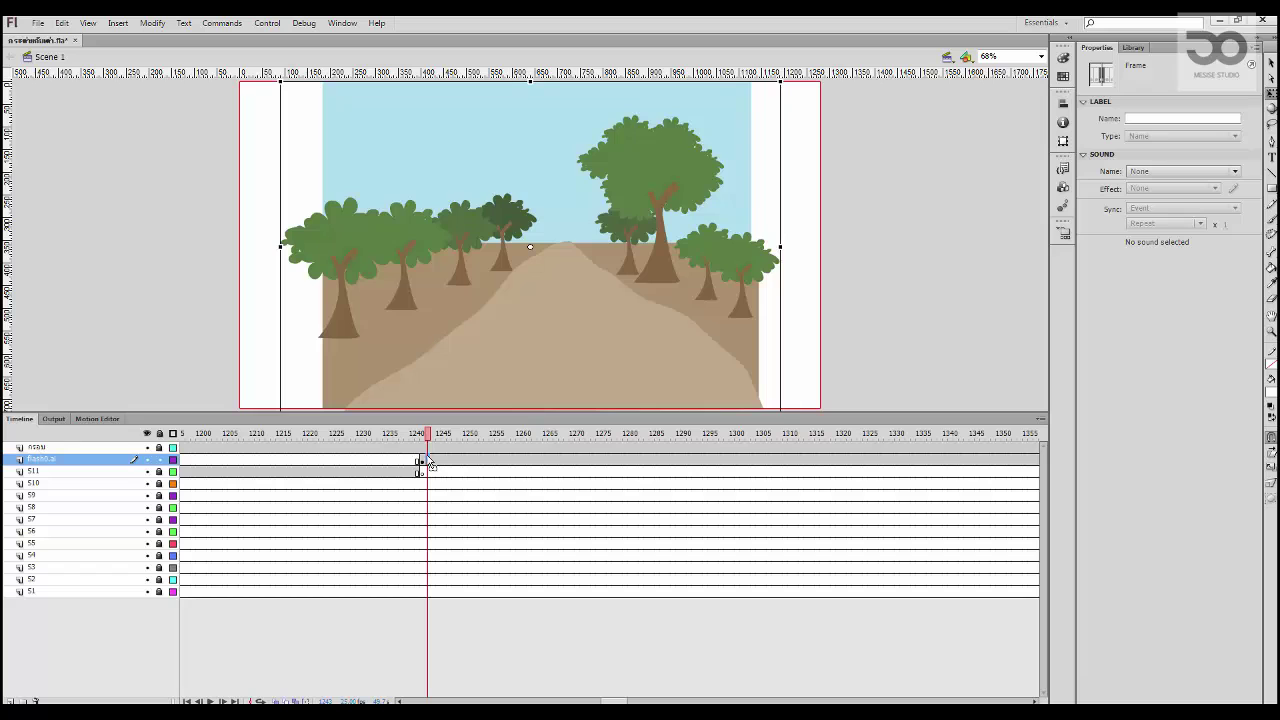
key("F8")
key("Return")
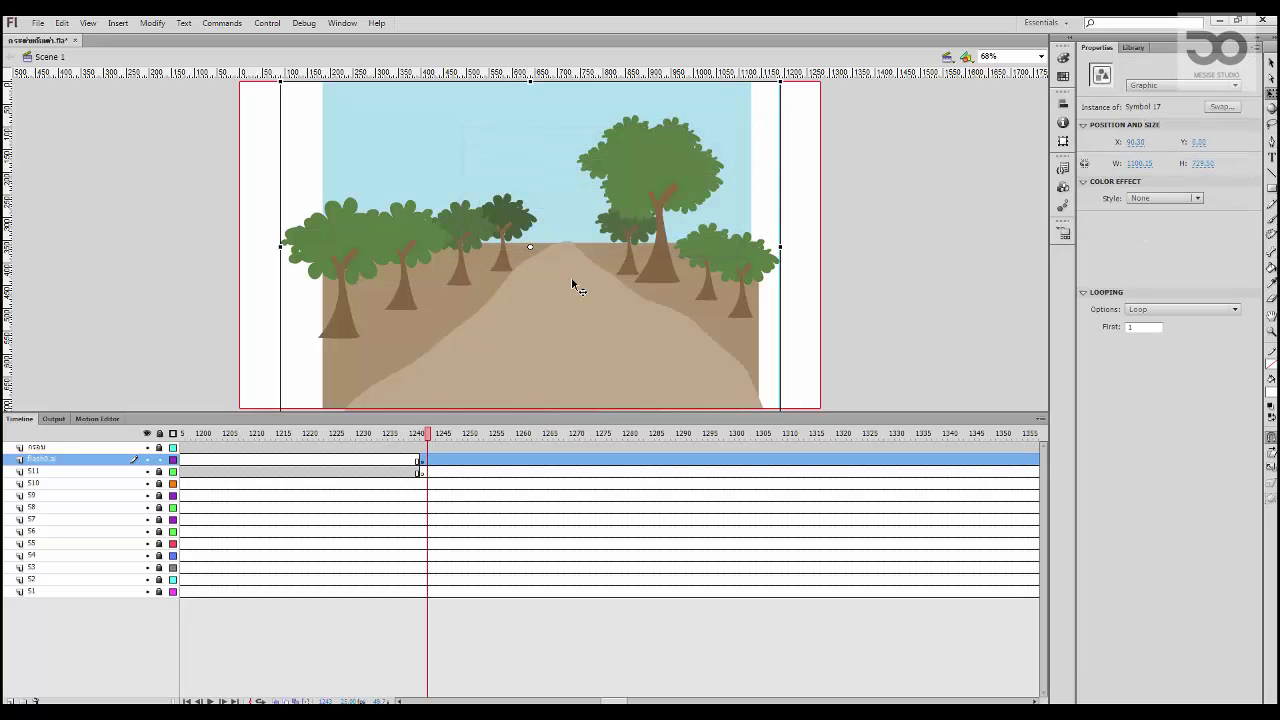
key("ctrl+minus")
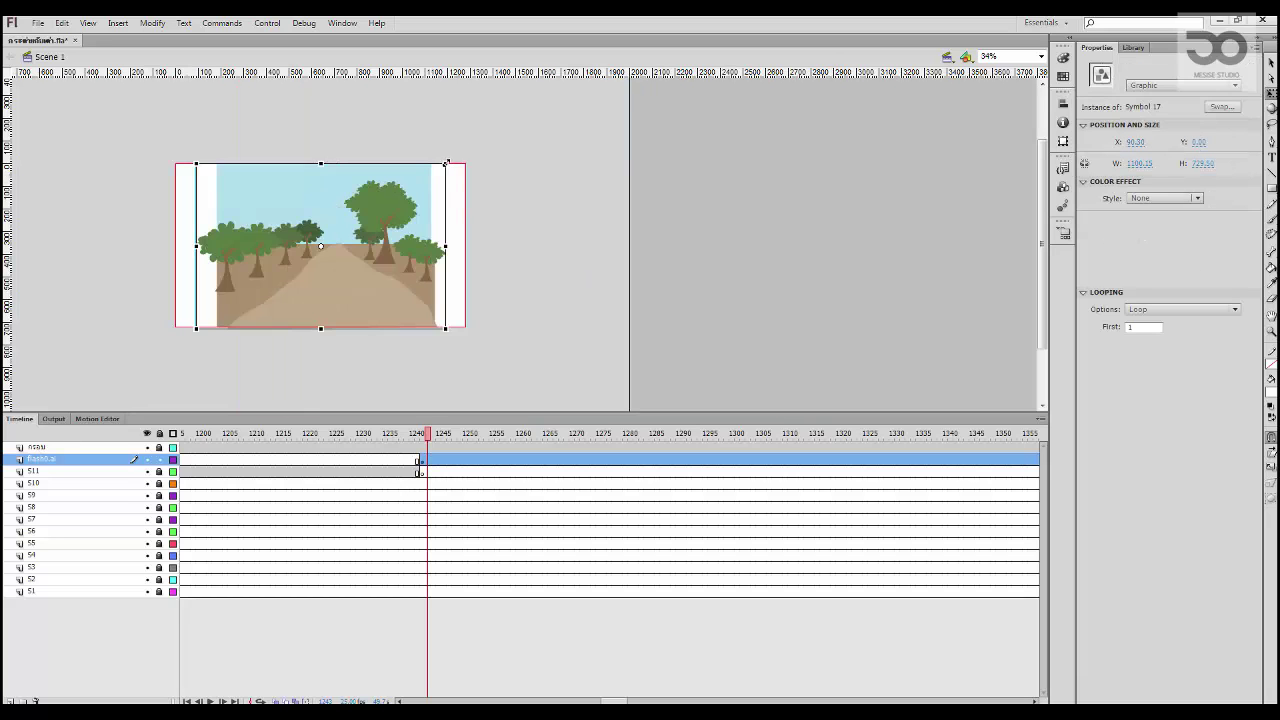
mouse_move(447, 162)
left_mouse_down()
mouse_move(490, 123)
mouse_move(427, 160)
left_mouse_up()
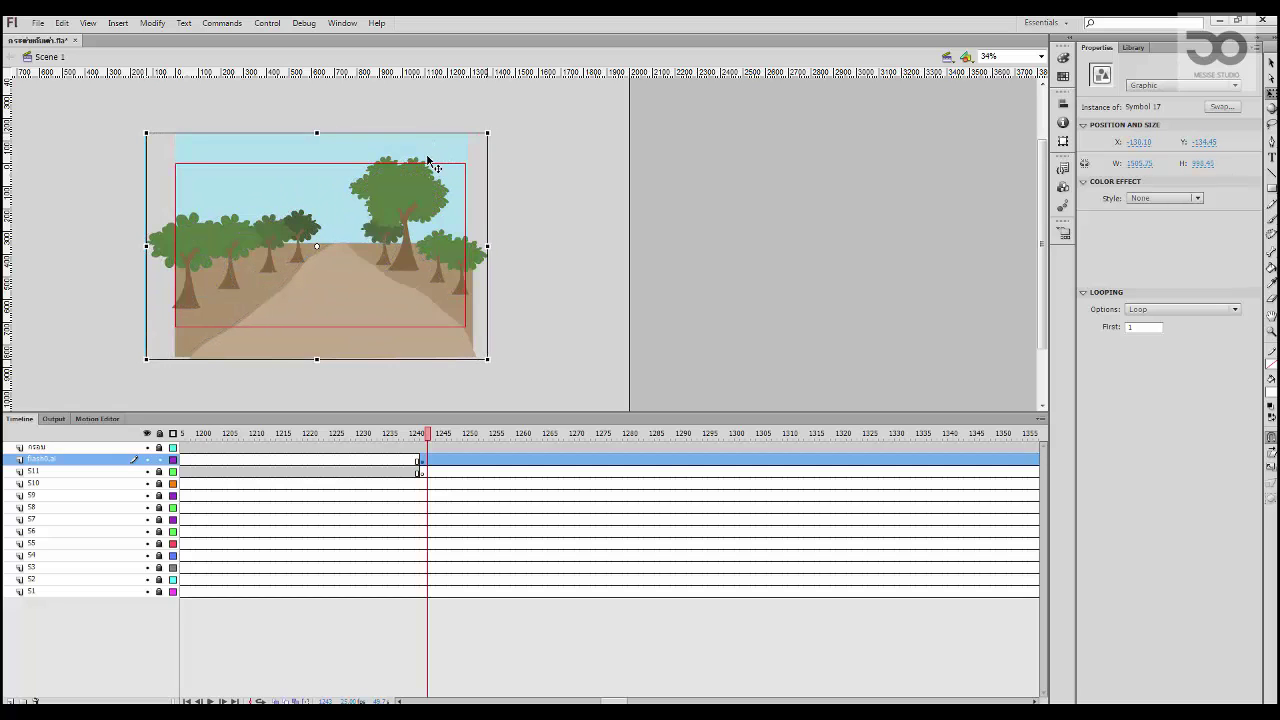
Step: Try a classic tween for the background on the main timeline, ending in a keyframe at frame 1285
left_click(662, 461)
left_click(679, 461)
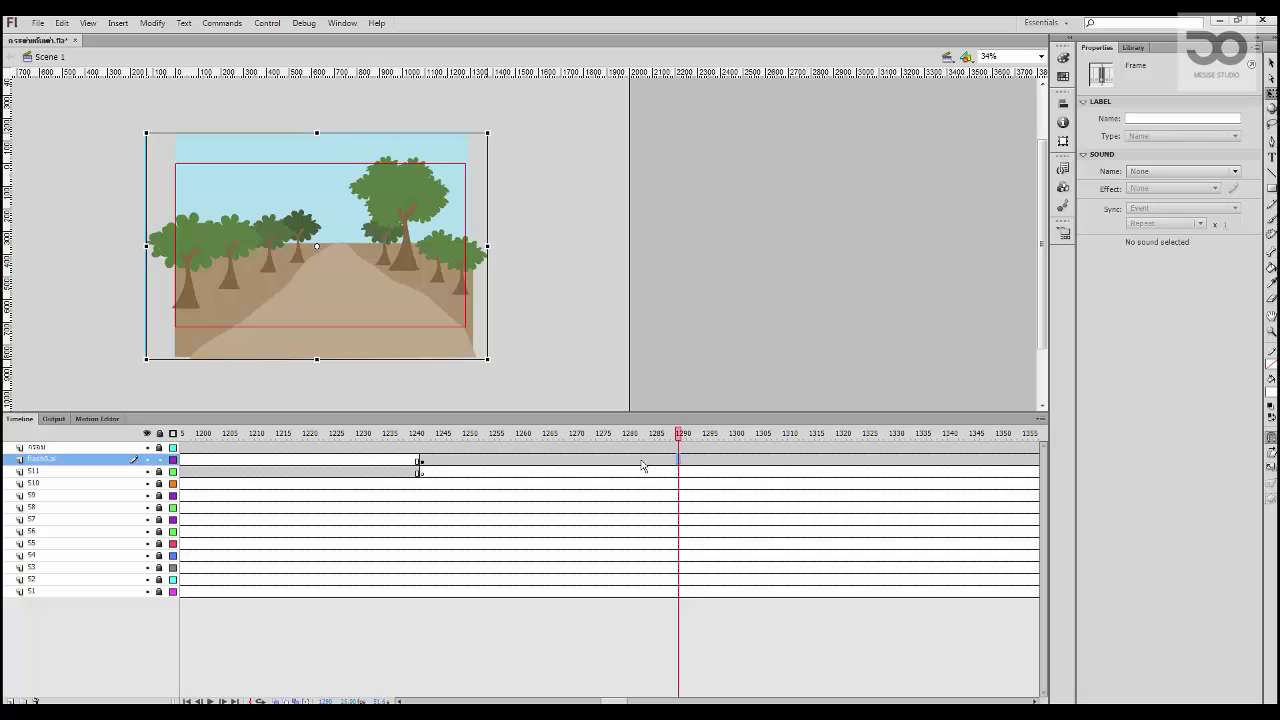
left_click(641, 461)
left_click(652, 462)
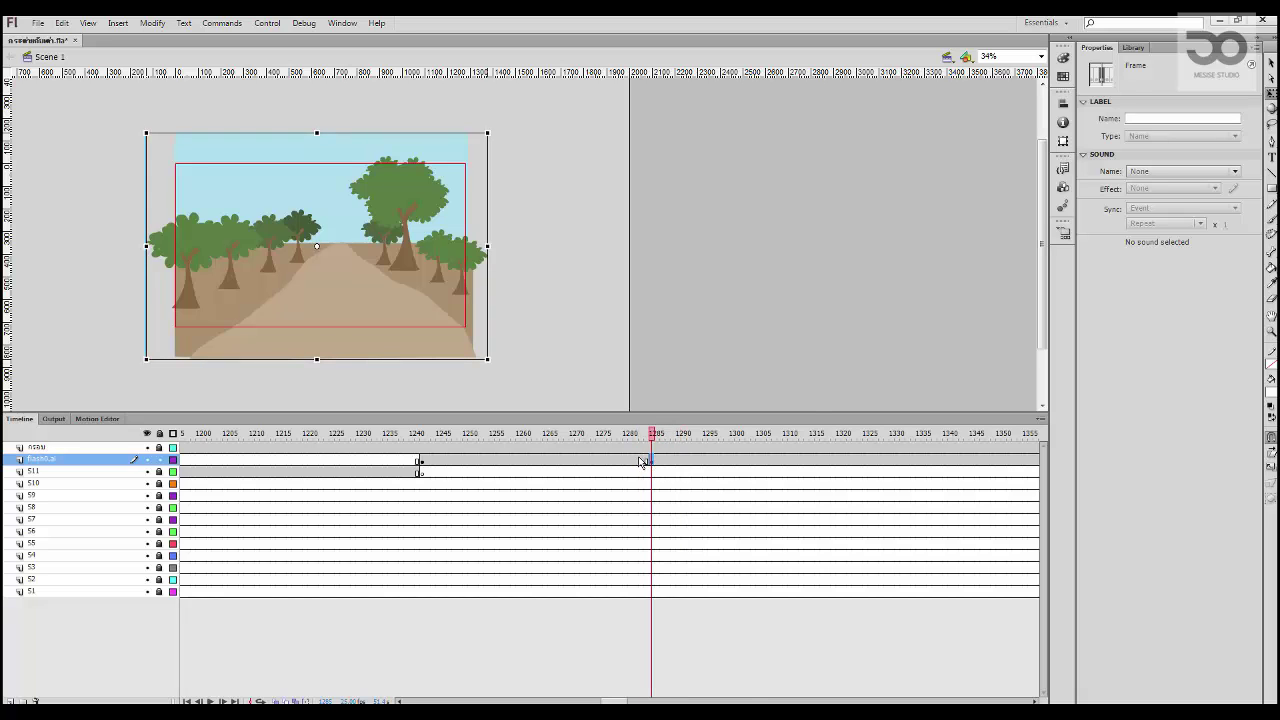
right_click(640, 461)
left_click(733, 136)
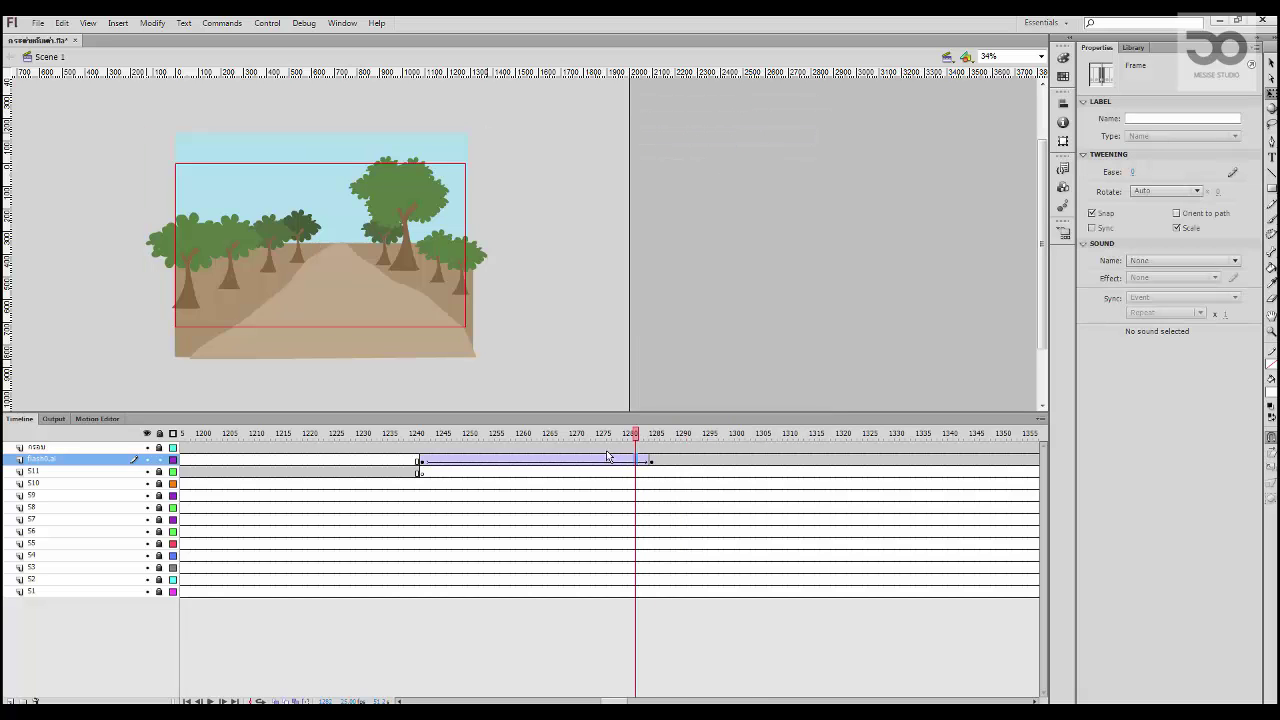
left_click(652, 461)
Step: Undo the background's classic tween on the main timeline and clear the keyframe at frame 1285
key("ctrl+z")
key("ctrl+z")
key("ctrl+z")
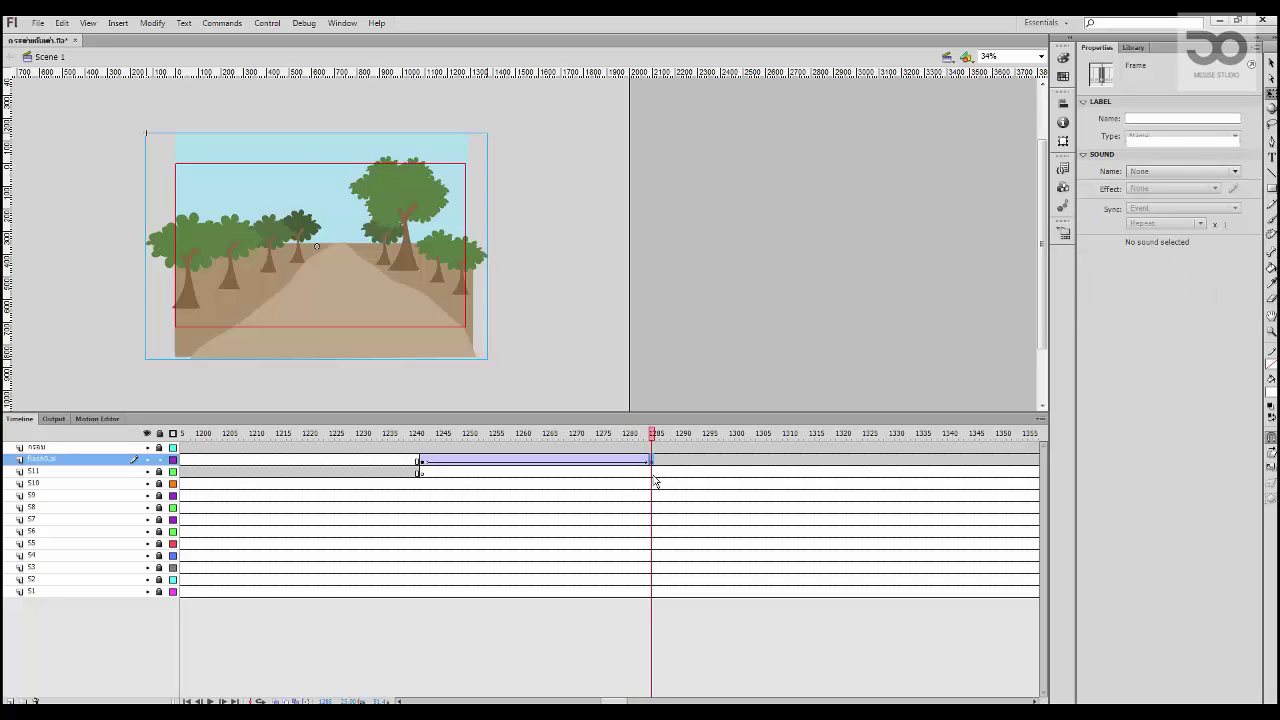
right_click(653, 463)
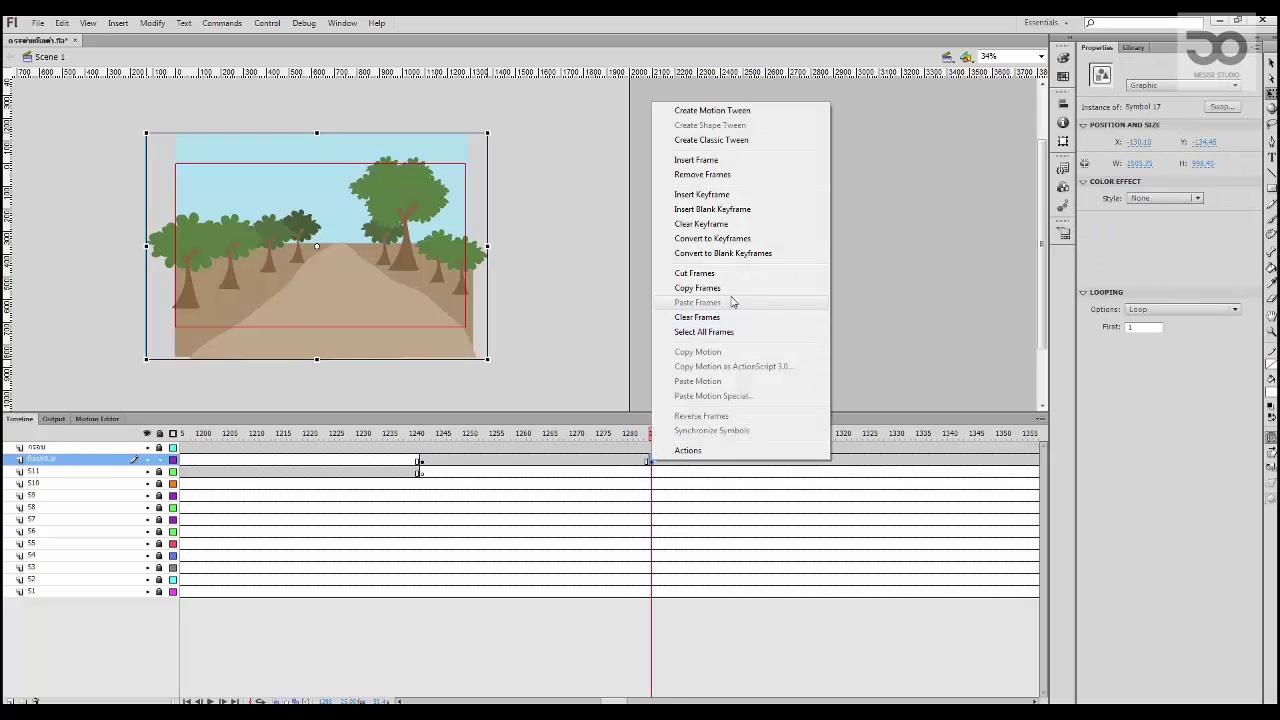
left_click(735, 225)
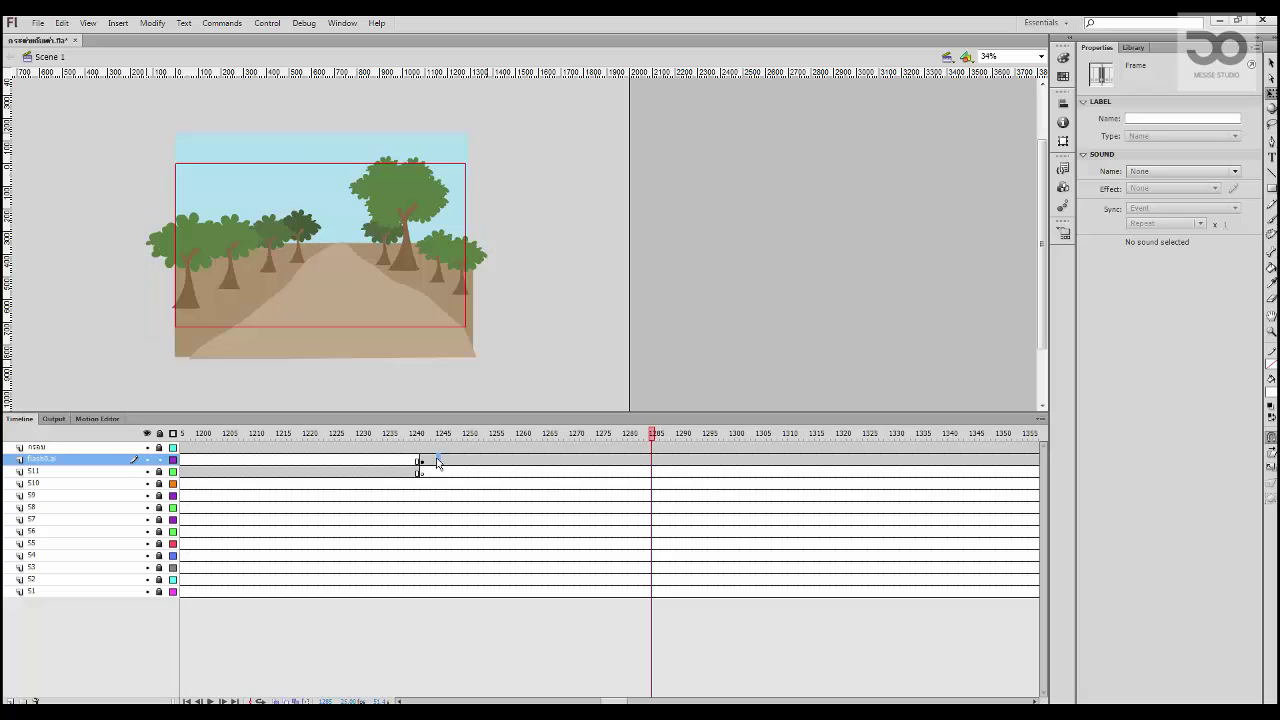
Step: Inside the background symbol, extend the layer to frame 101 and convert the artwork to a nested graphic symbol
left_click(436, 463)
left_click(397, 277)
double_click(396, 277)
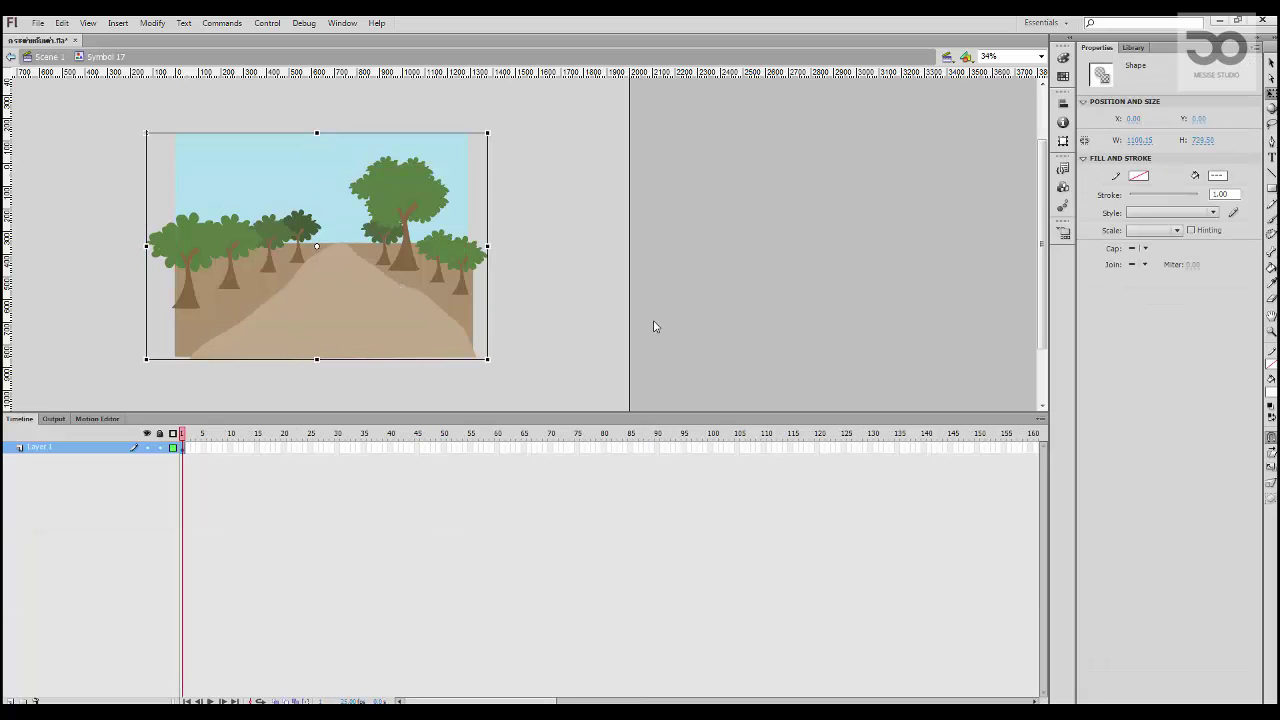
left_click_drag(212, 452, 714, 463)
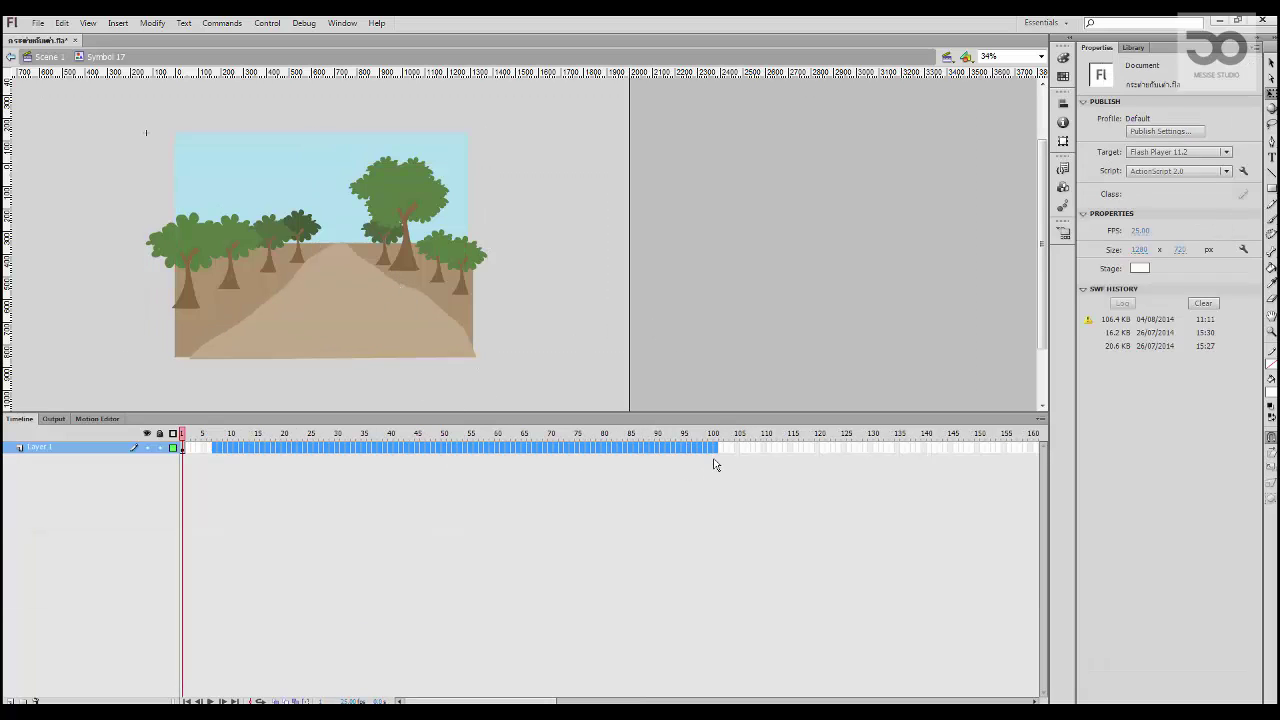
key("F5")
key("ctrl+a")
key("F8")
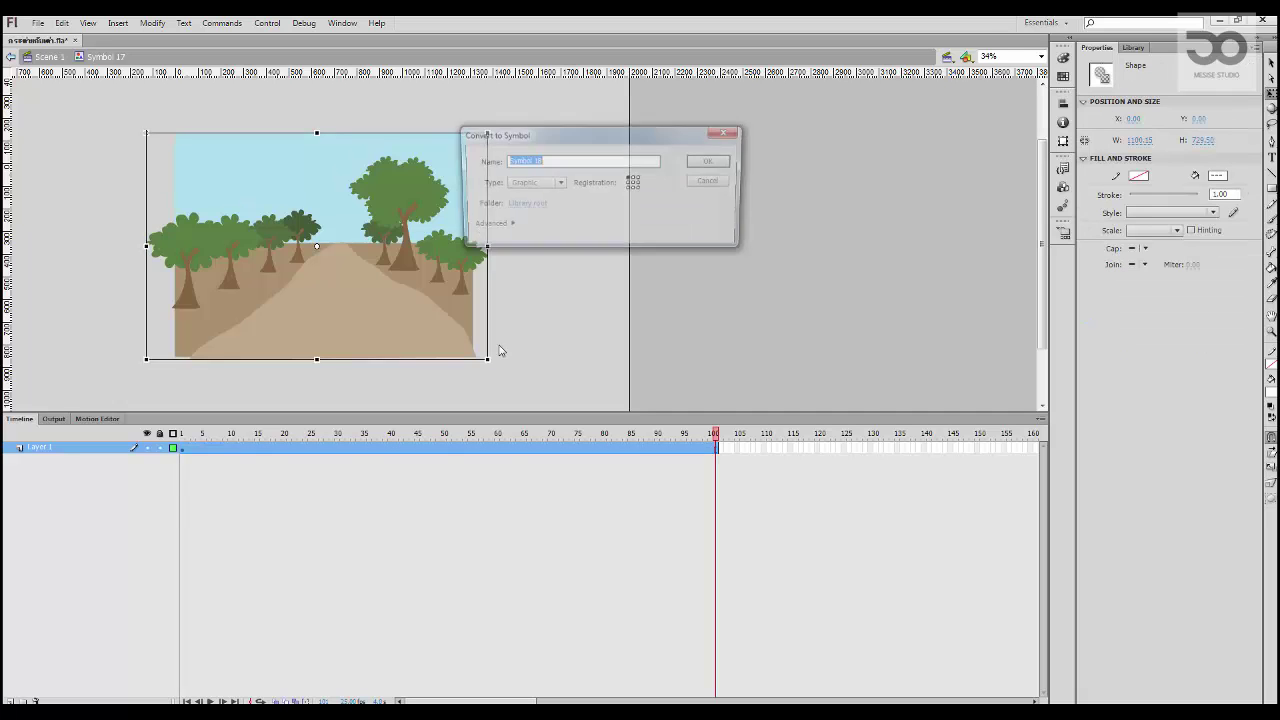
key("Return")
Step: Create a classic tween ending in a keyframe at frame 40, with the artwork enlarged there to about 1900 × 1260 px and repositioned
left_click(340, 466)
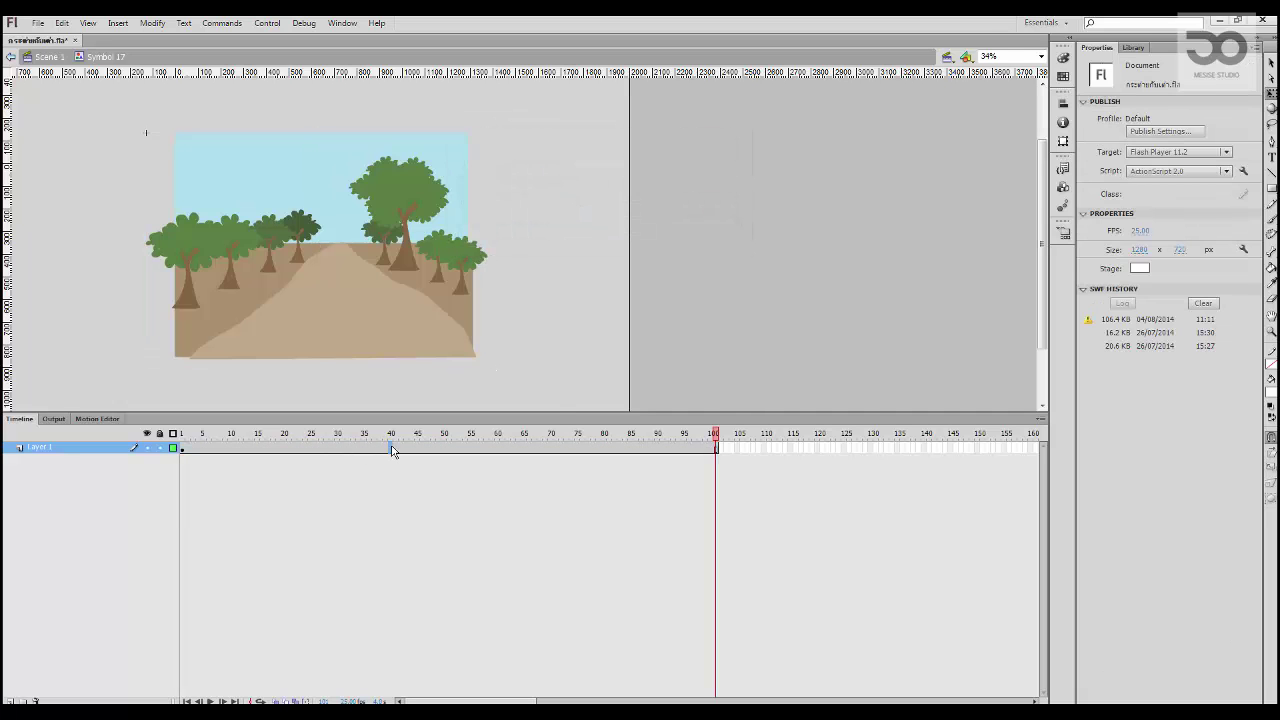
right_click(391, 450)
left_click(440, 126)
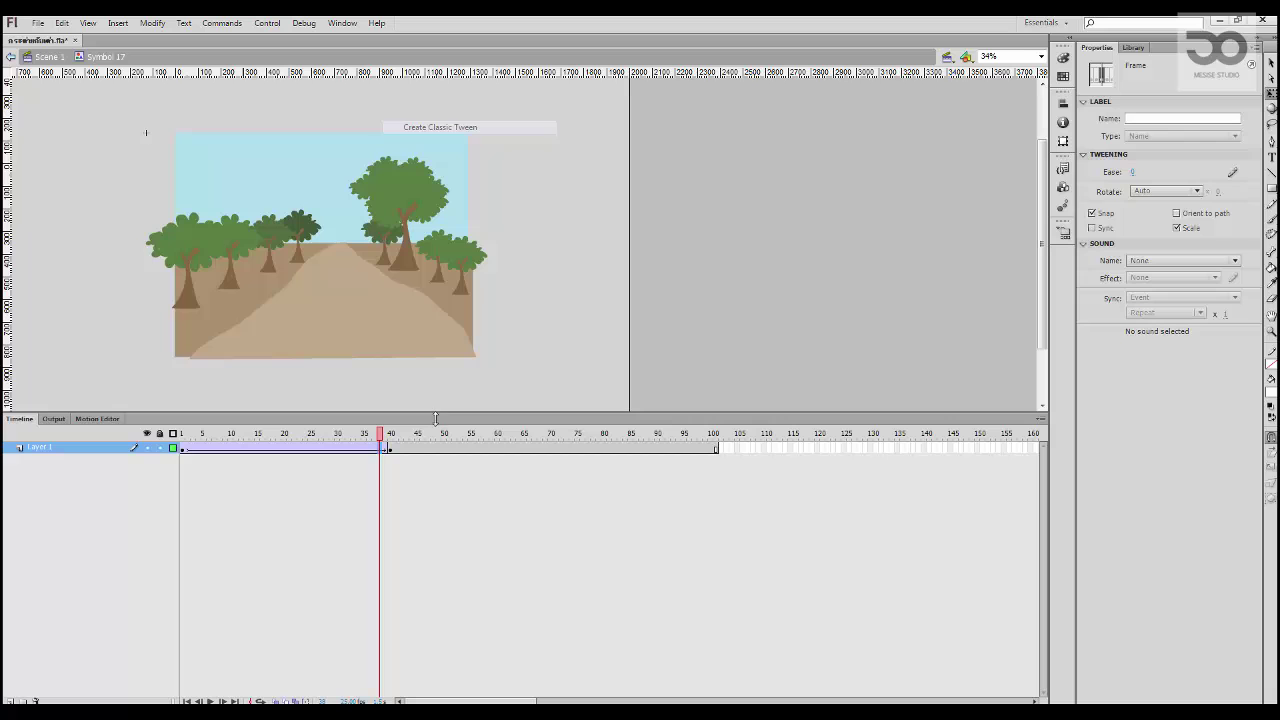
left_click(391, 450)
left_click_drag(488, 358, 850, 525)
left_click_drag(536, 304, 300, 262)
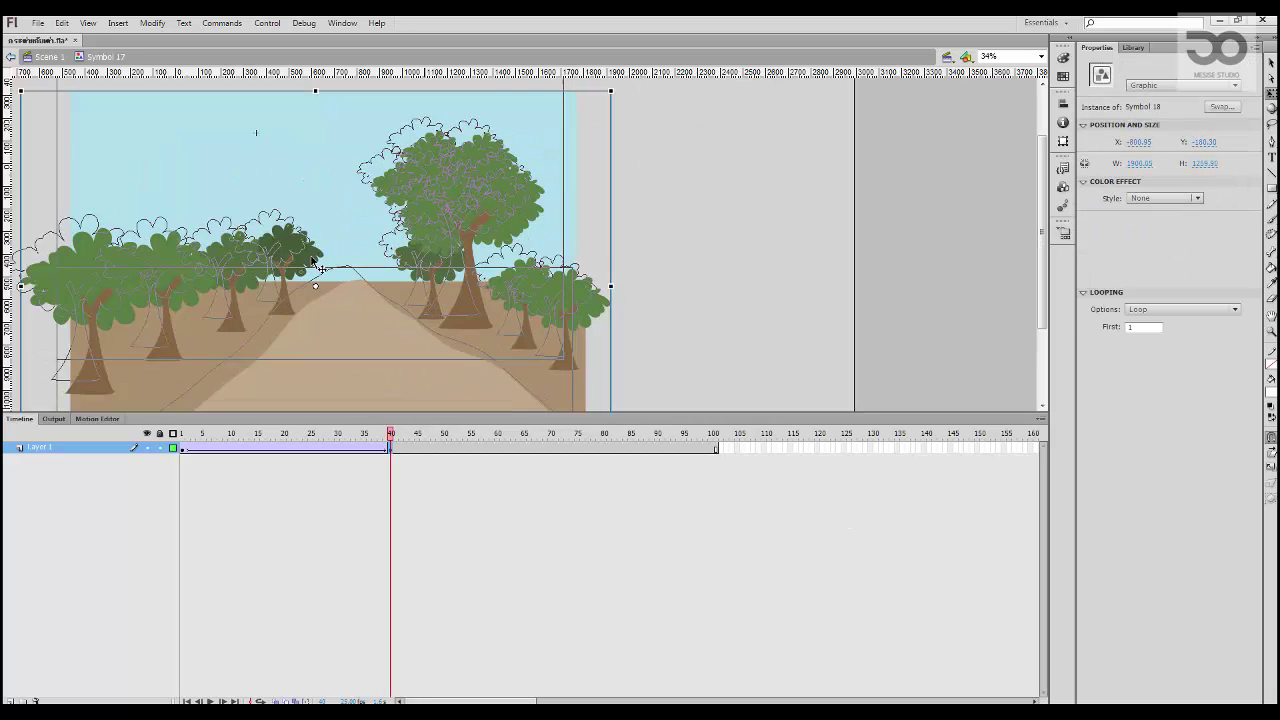
Step: Play the zoom tween and shift the enlarged end artwork to align it better with the stage
left_click(230, 433)
key("Return")
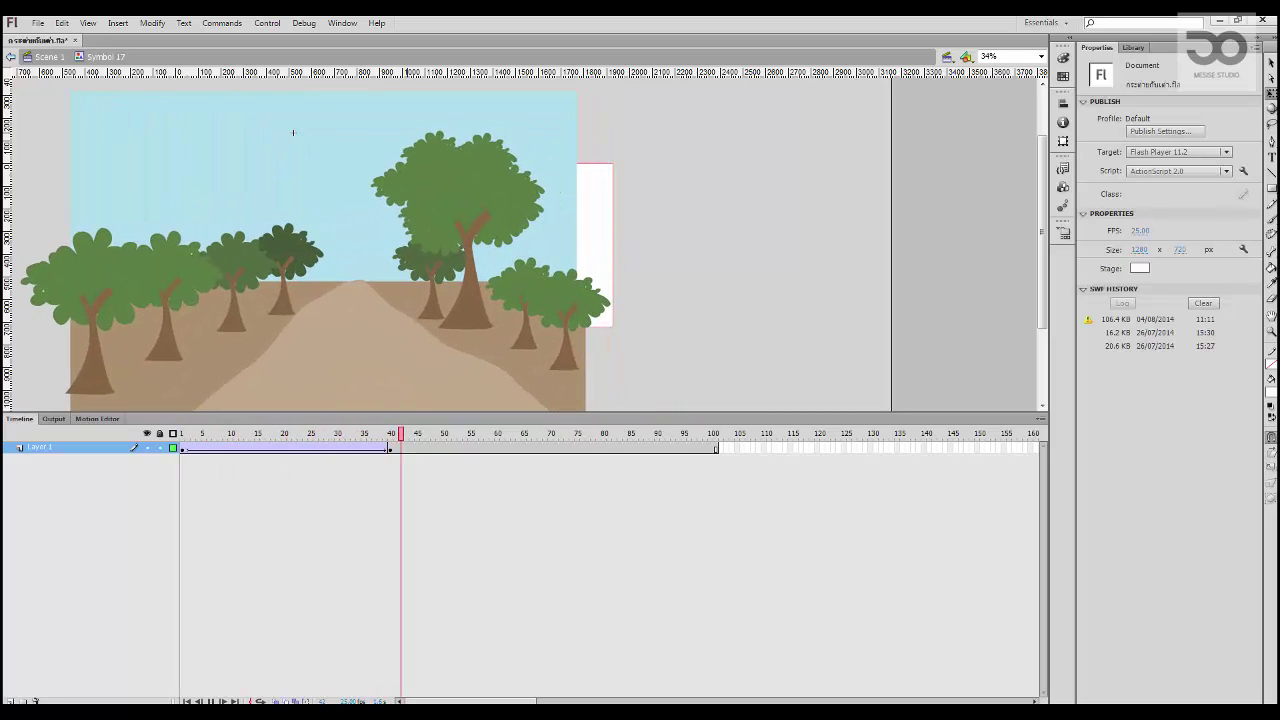
left_click_drag(459, 280, 509, 265)
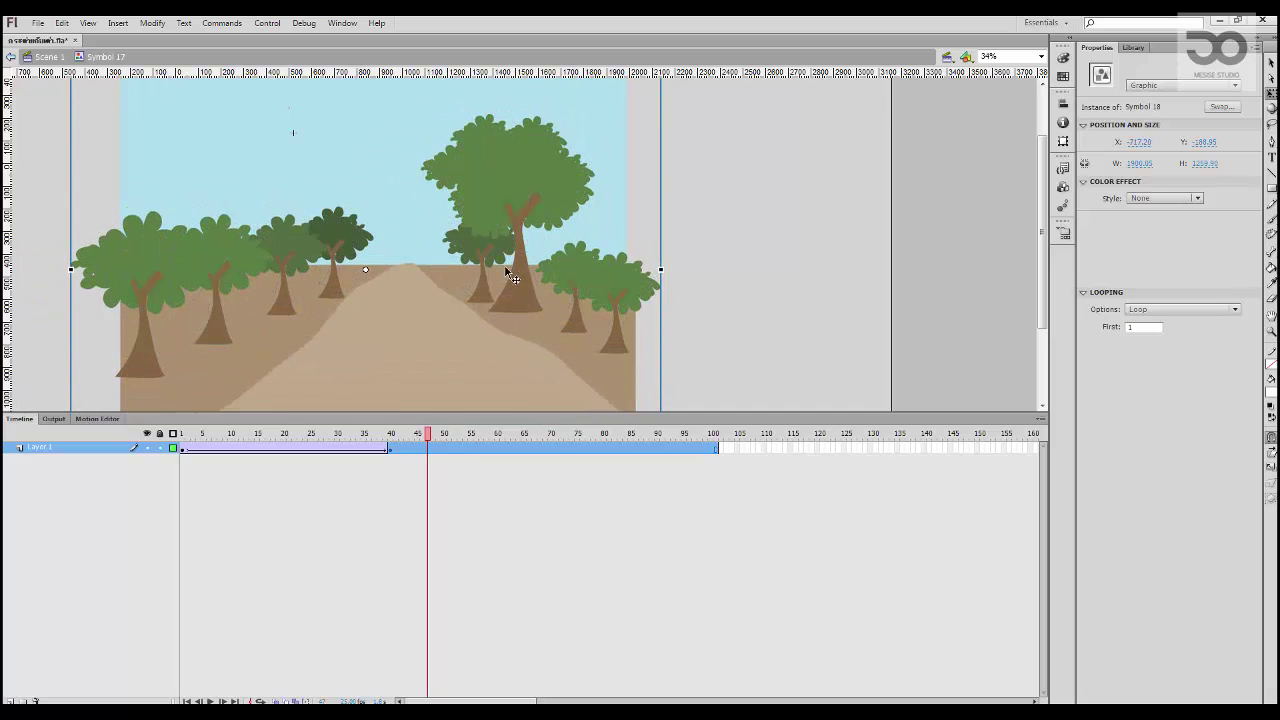
Step: Return to the main timeline and preview how the background zoom plays within the stage frame
double_click(811, 264)
left_click(427, 456)
left_click_drag(185, 436, 78, 445)
left_click(268, 436)
key("Return")
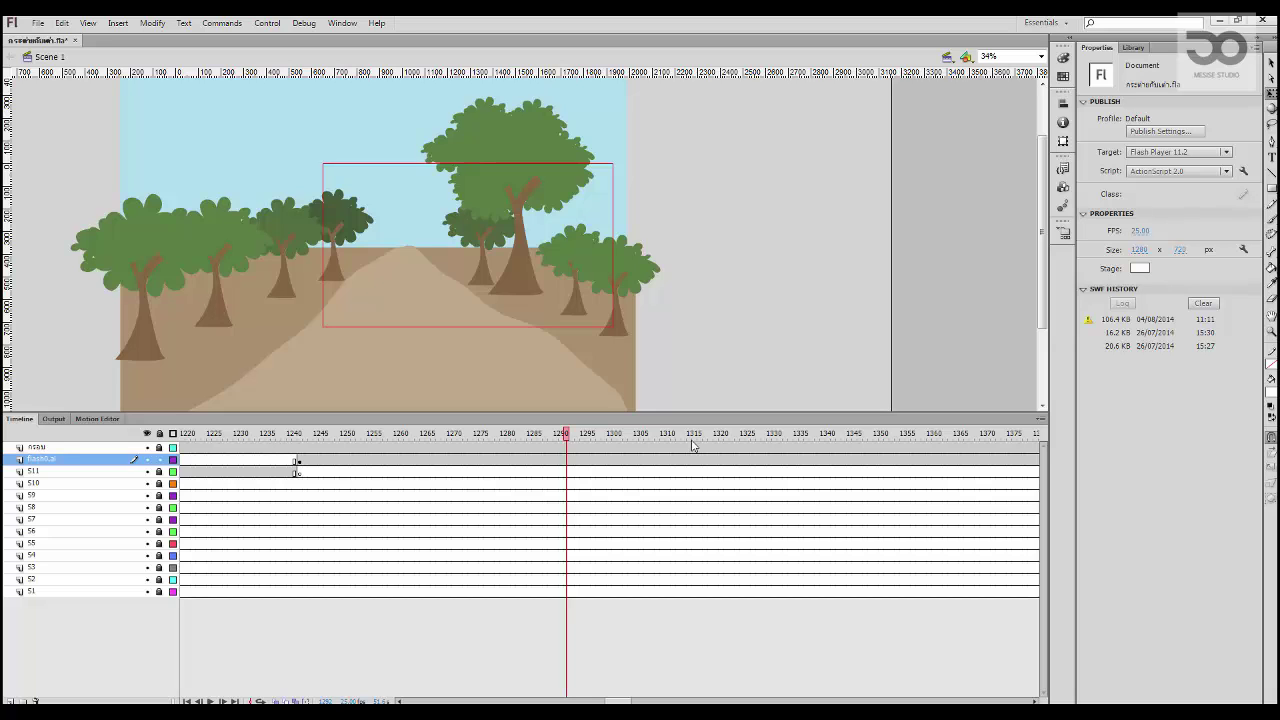
left_click_drag(305, 461, 253, 462)
left_click(390, 476)
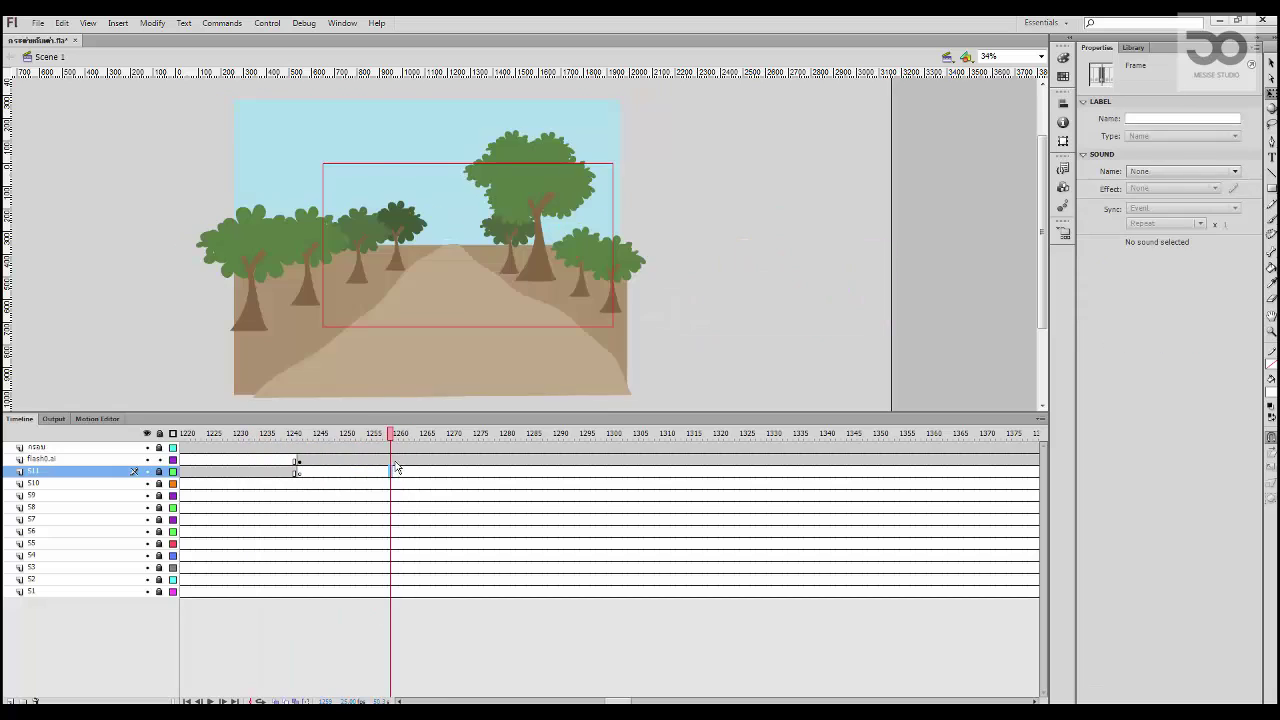
Step: Open the artwork symbol nested inside the background symbol and distribute its pieces to separate layers
double_click(551, 291)
left_click_drag(347, 433, 393, 436)
left_click_drag(306, 433, 179, 433)
left_click(548, 268)
double_click(548, 268)
left_click(548, 248)
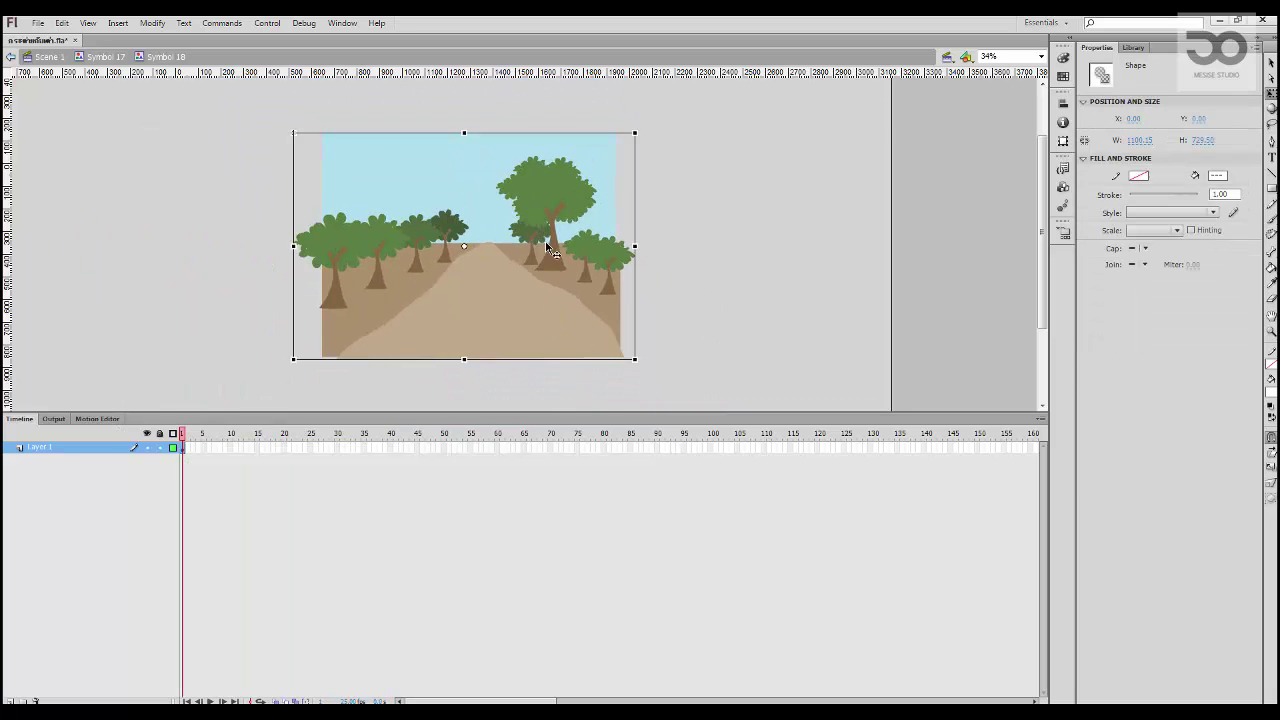
right_click(544, 242)
left_click(603, 481)
Step: Delete the empty Layer 1 and extend all remaining artwork layers to frame 86
left_click(132, 447)
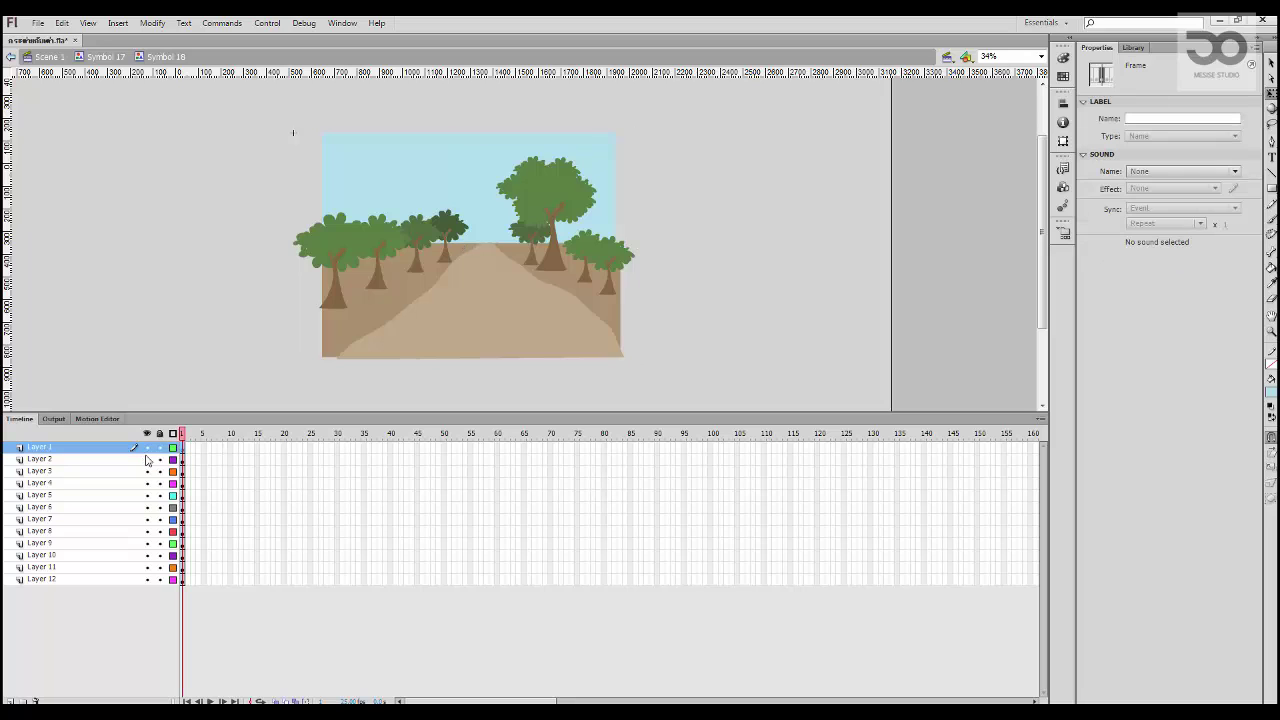
left_click(36, 696)
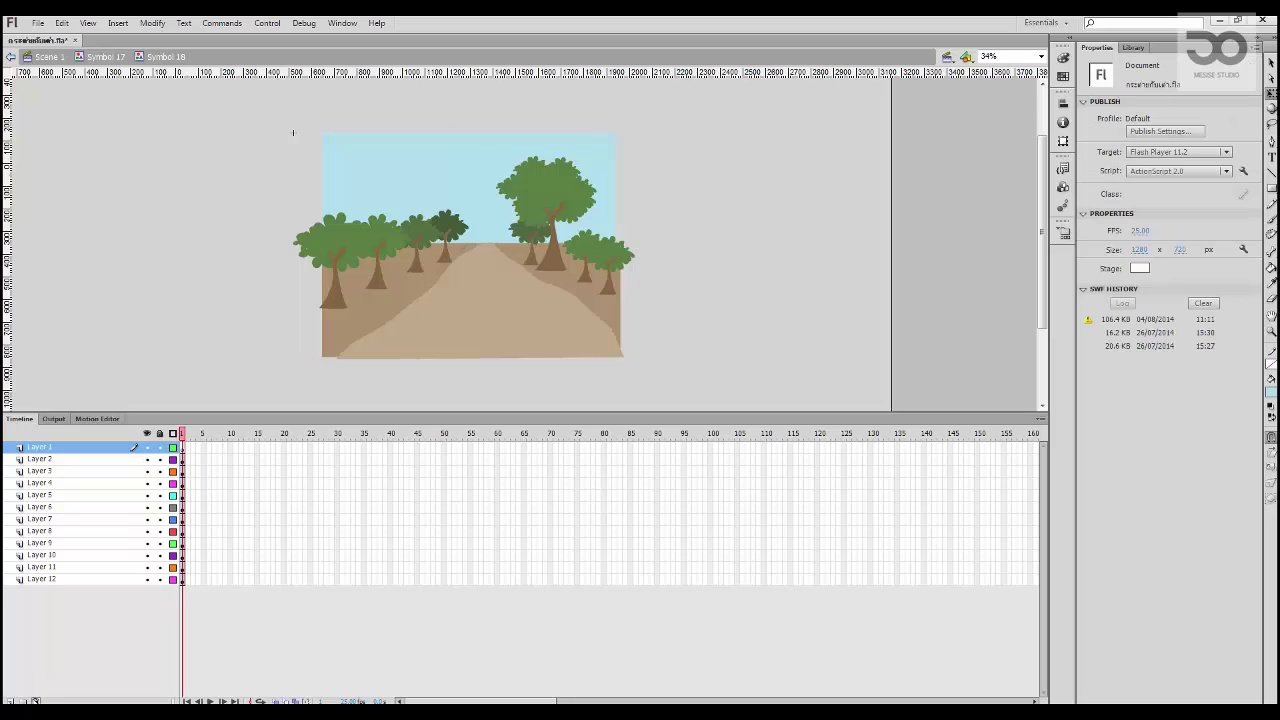
left_click(36, 700)
left_click_drag(193, 457, 640, 647)
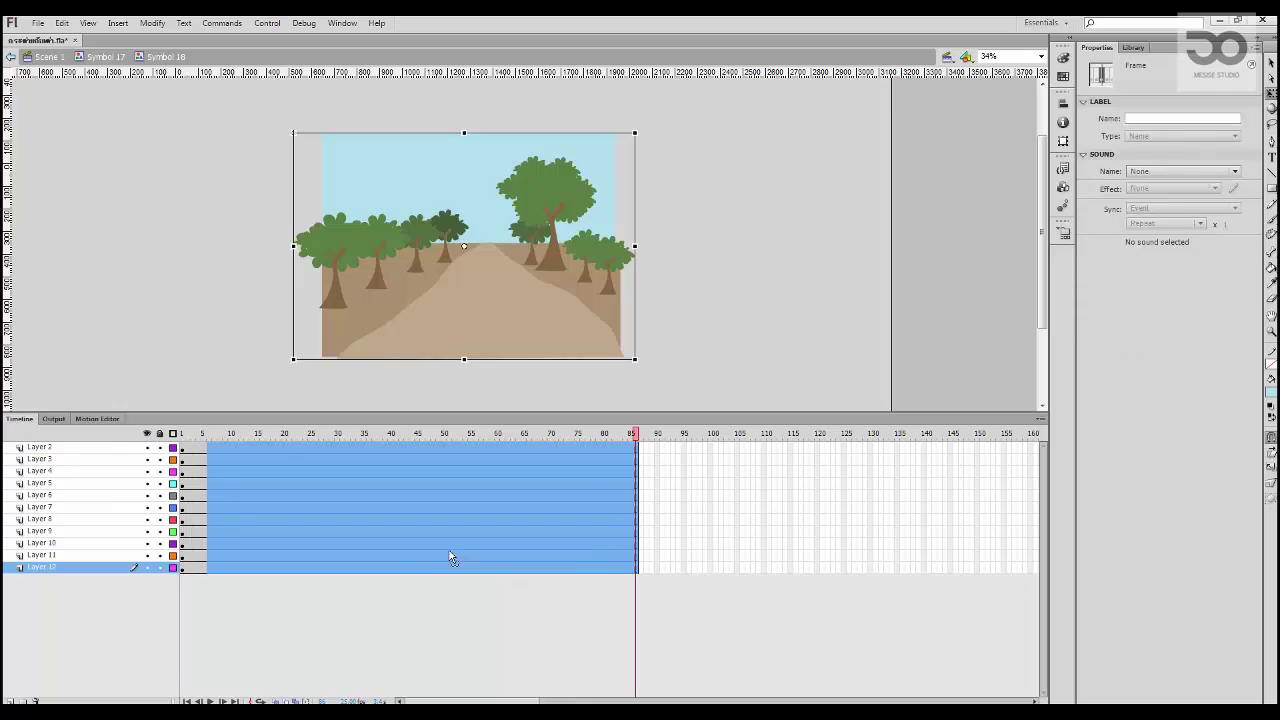
key("F5")
Step: Create classic tweens across all the artwork layers, from Layer 2 to Layer 12
left_click_drag(391, 455, 393, 608)
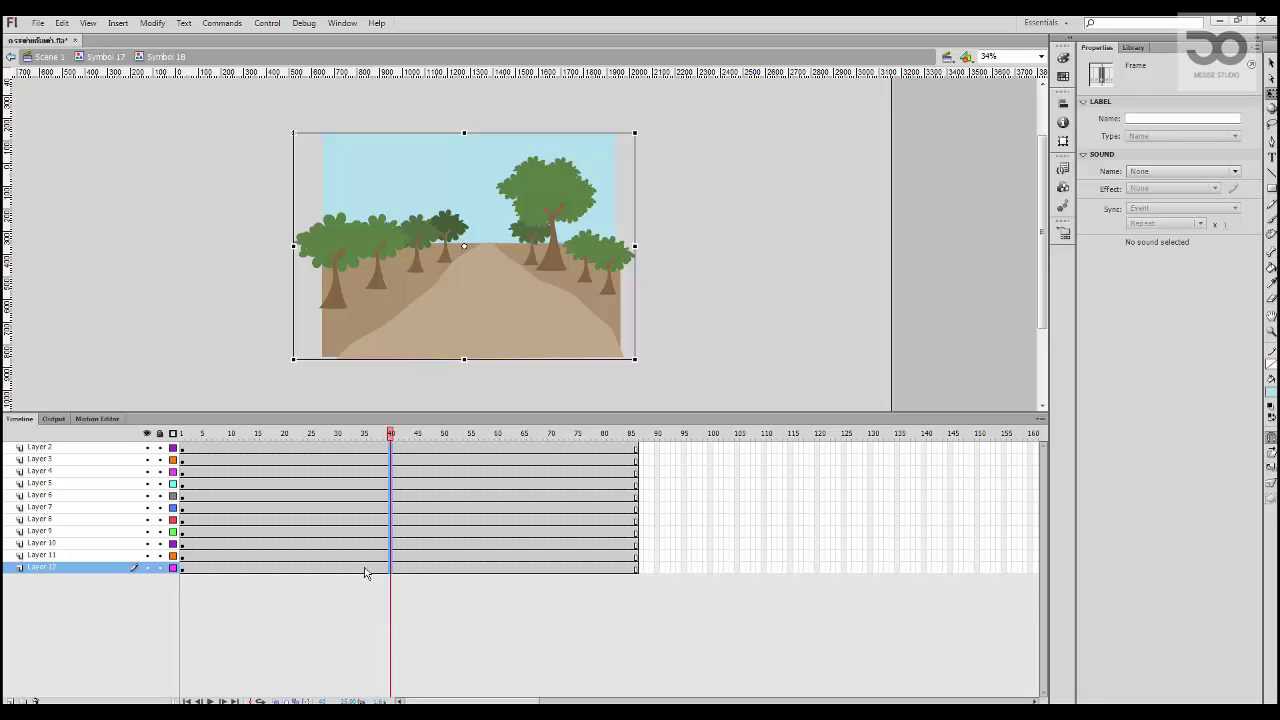
left_click_drag(299, 446, 206, 567)
right_click(242, 528)
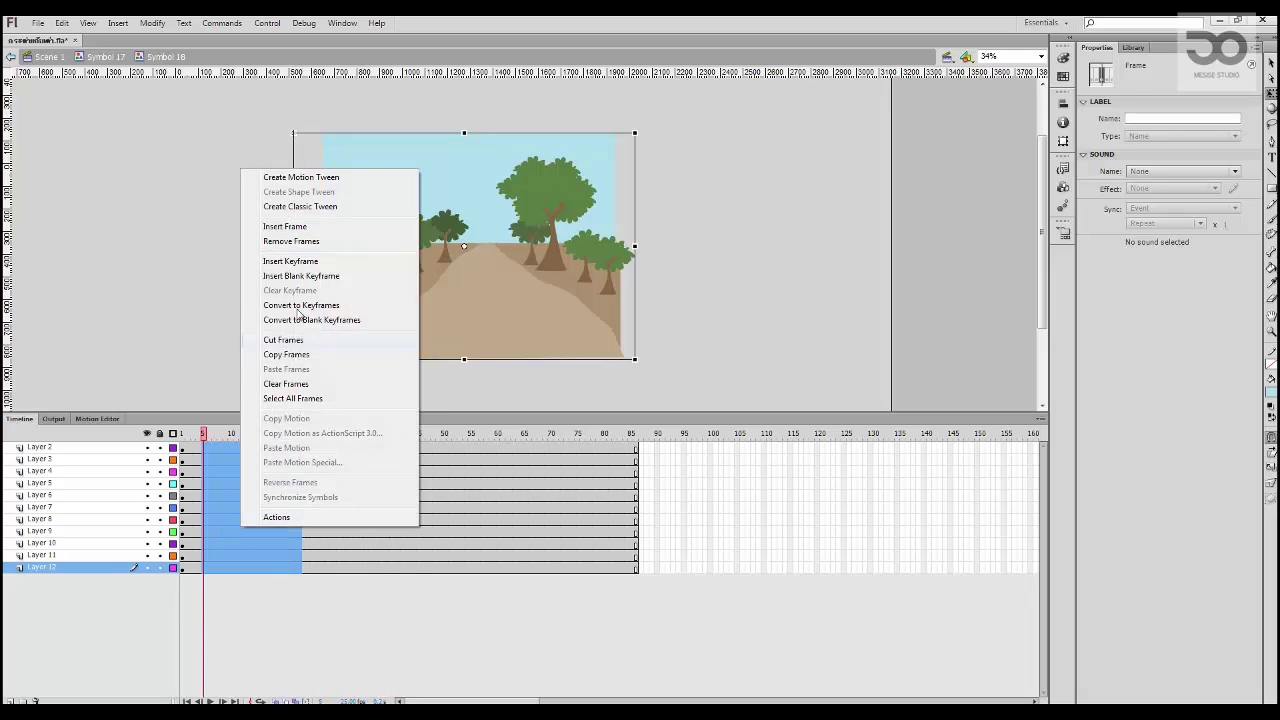
left_click(311, 208)
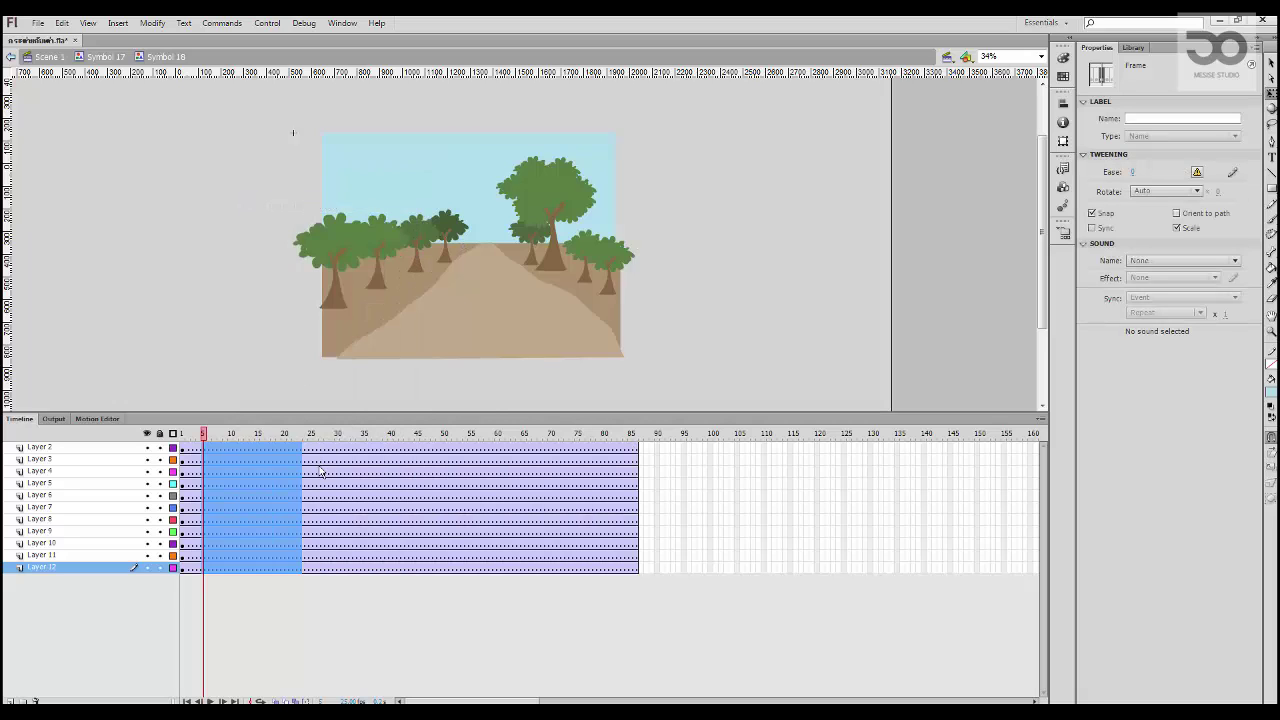
left_click(312, 600)
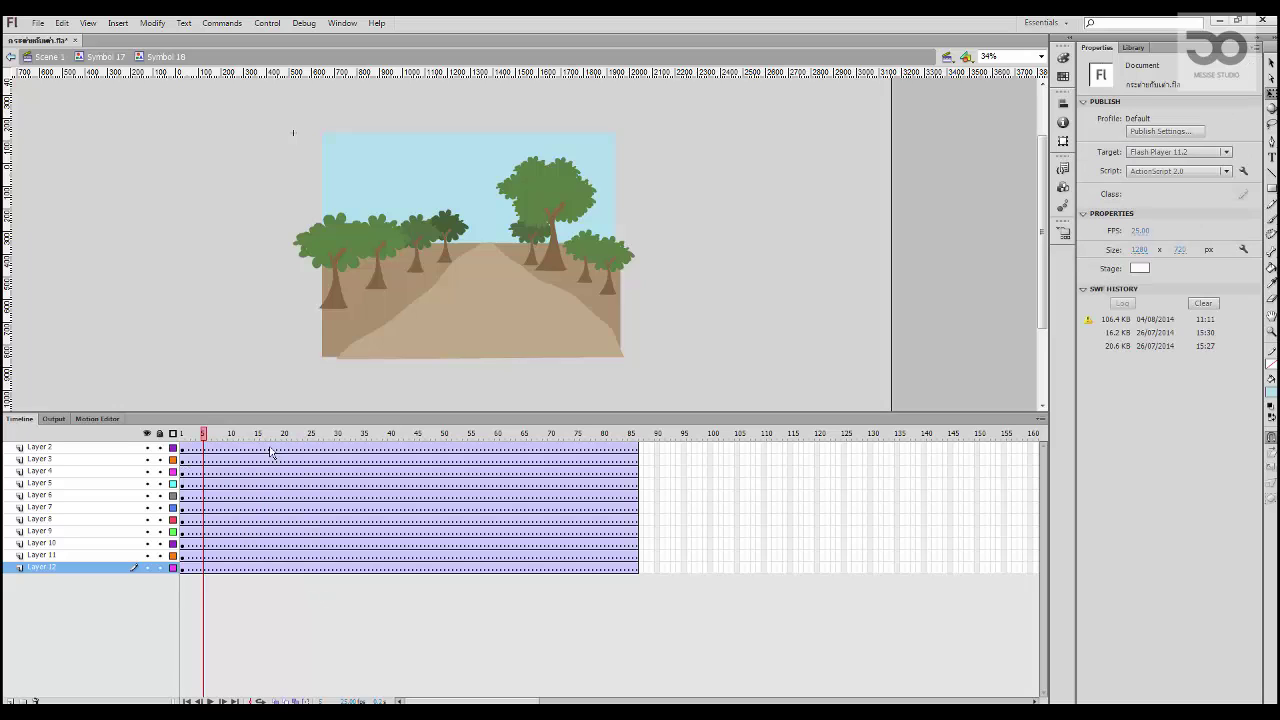
Step: Insert keyframes at frame 40 on all the artwork layers, from Layer 2 to Layer 12
left_click_drag(392, 458, 397, 586)
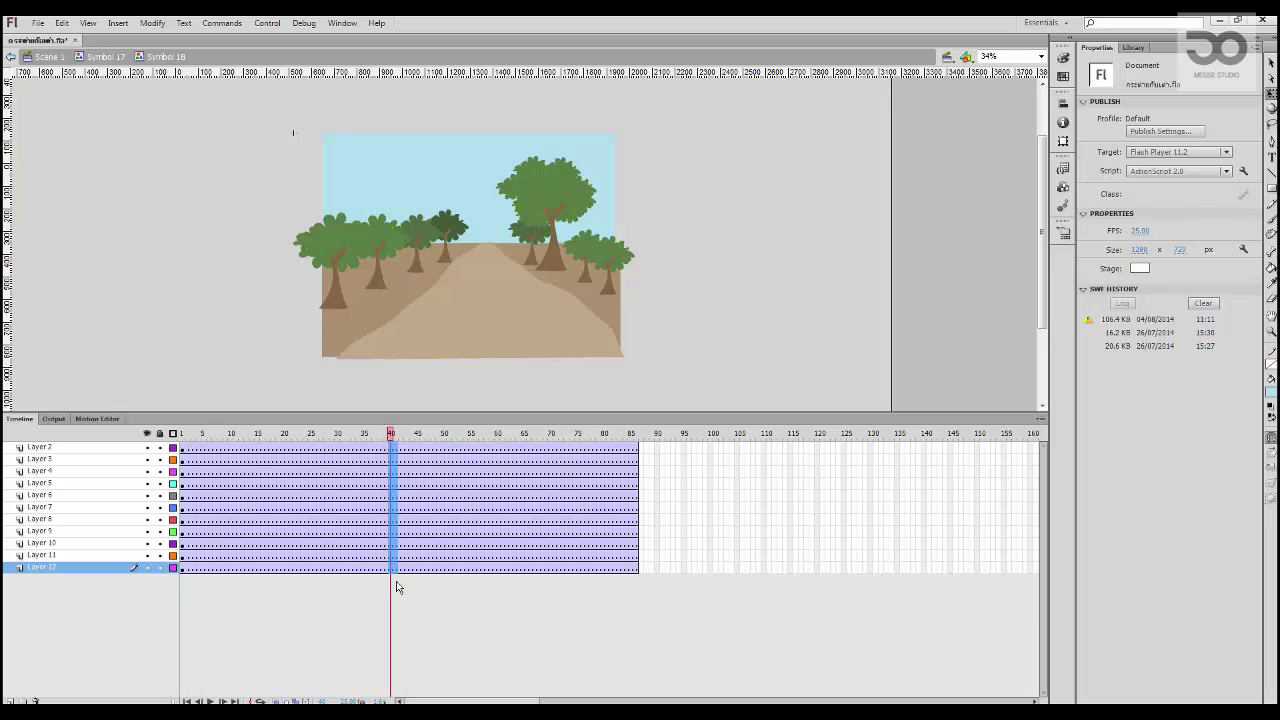
key("F6")
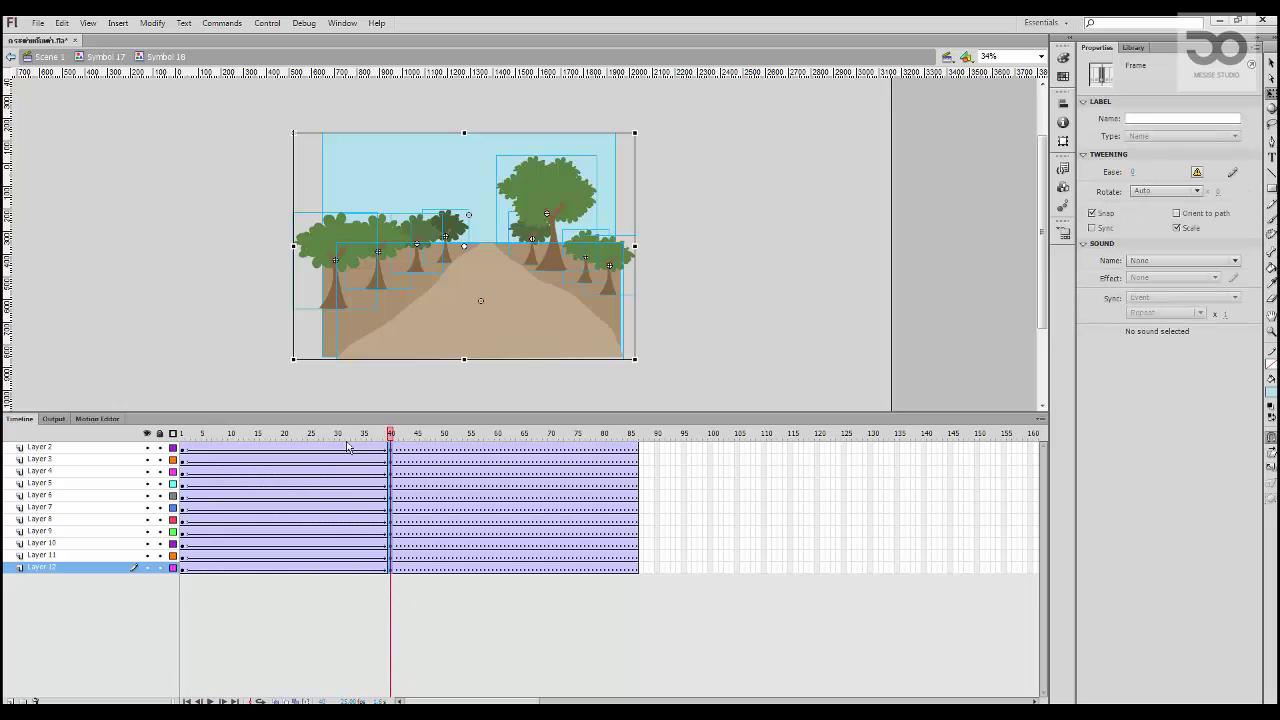
left_click(723, 348)
Step: Squash the road piece vertically at frame 40 to about 236 px high, keeping its far end on the horizon
key("ctrl+=")
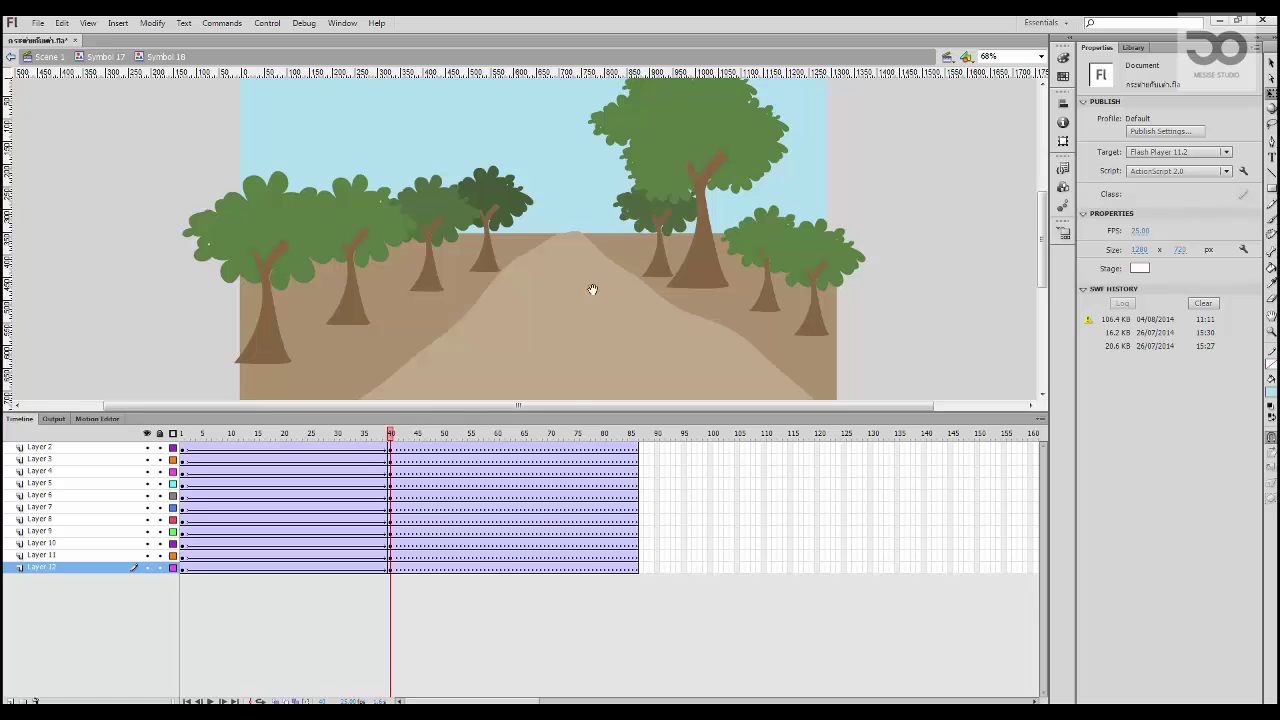
left_click_drag(591, 286, 519, 221)
left_click_drag(855, 271, 846, 314)
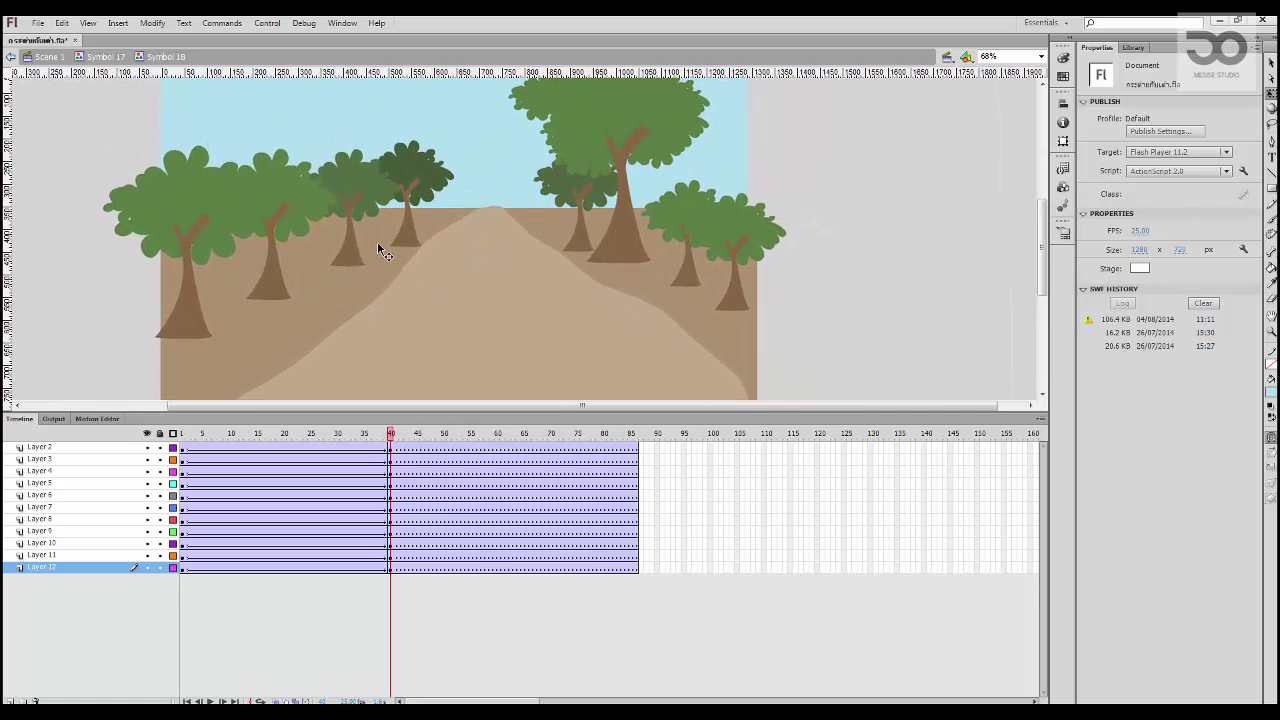
left_click(455, 292)
scroll(489, 306, "down", 2)
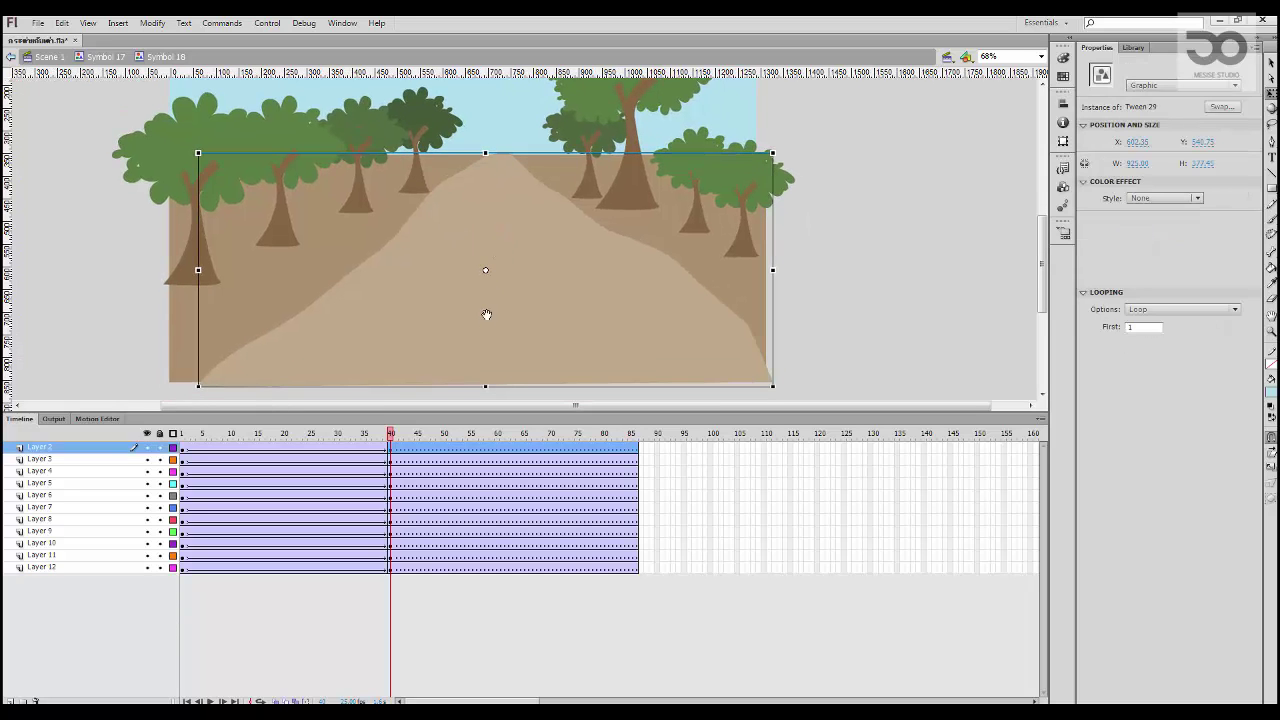
left_click_drag(485, 384, 500, 295)
left_click_drag(549, 227, 553, 313)
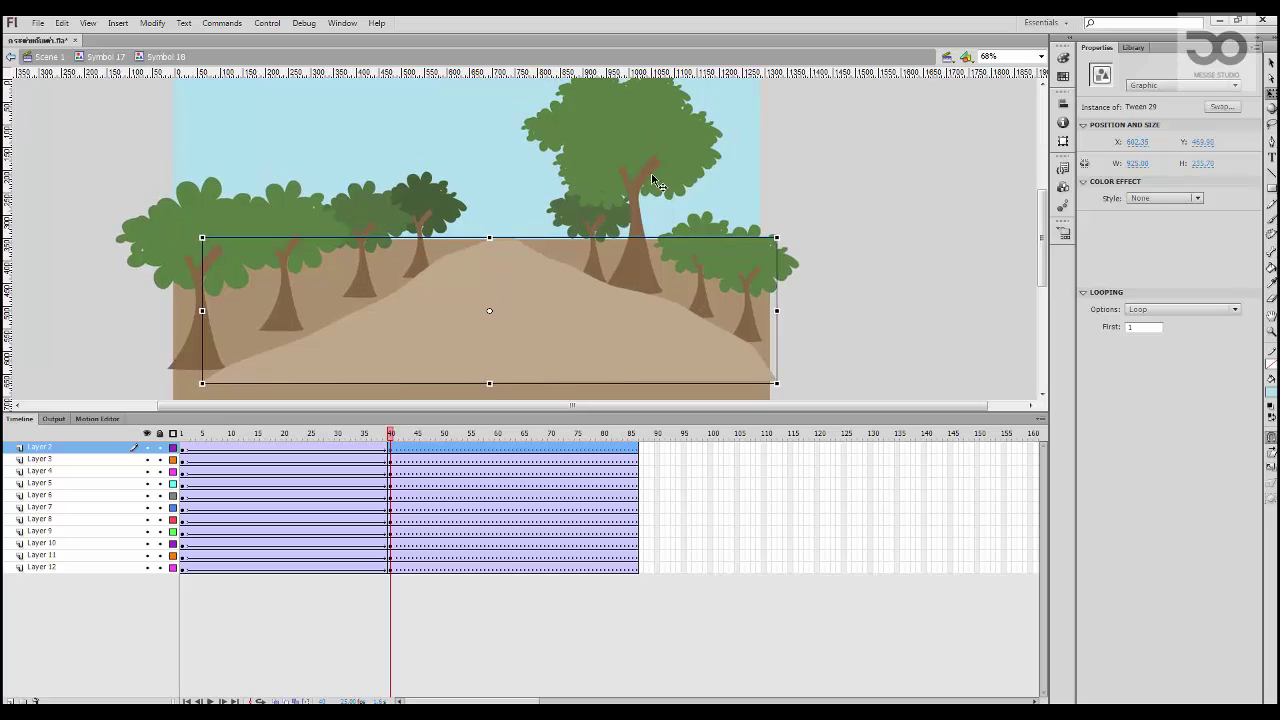
Step: Spread the roadside trees outward at frame 40, shifting the nearer ones farther from the road on both sides
left_click_drag(653, 172, 649, 167)
left_click(871, 197)
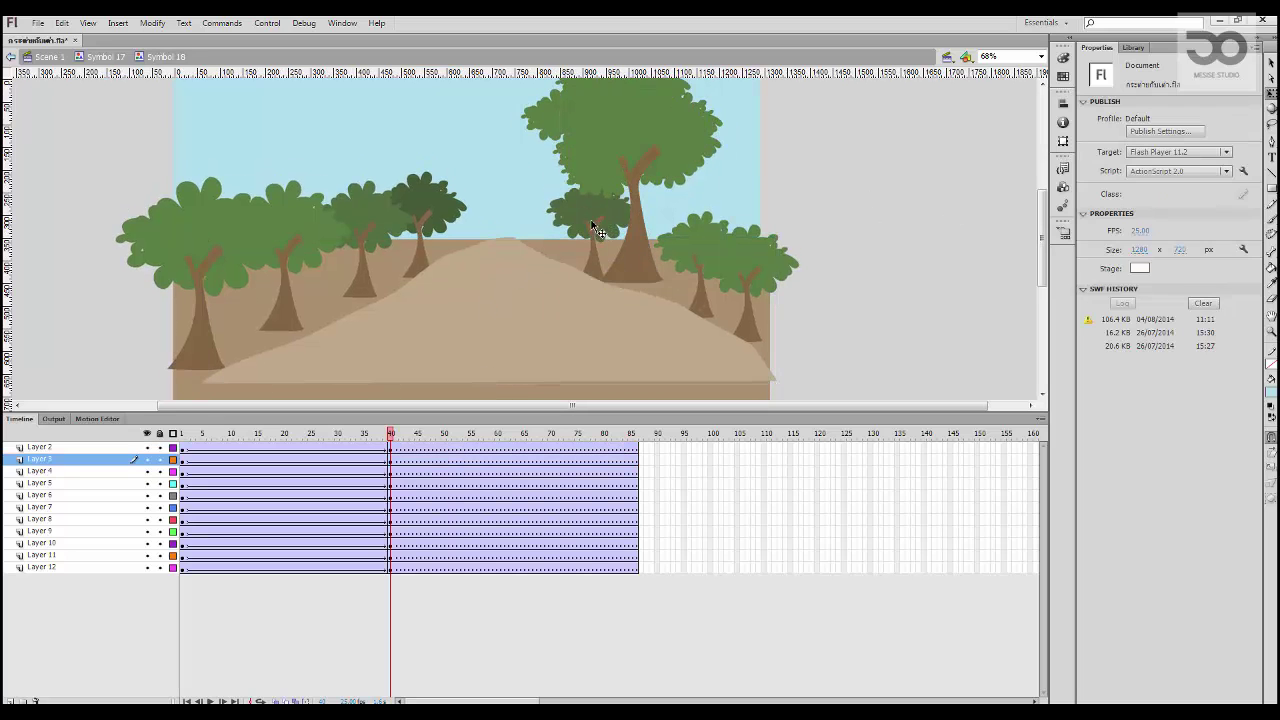
left_click_drag(600, 228, 590, 215)
left_click(709, 278)
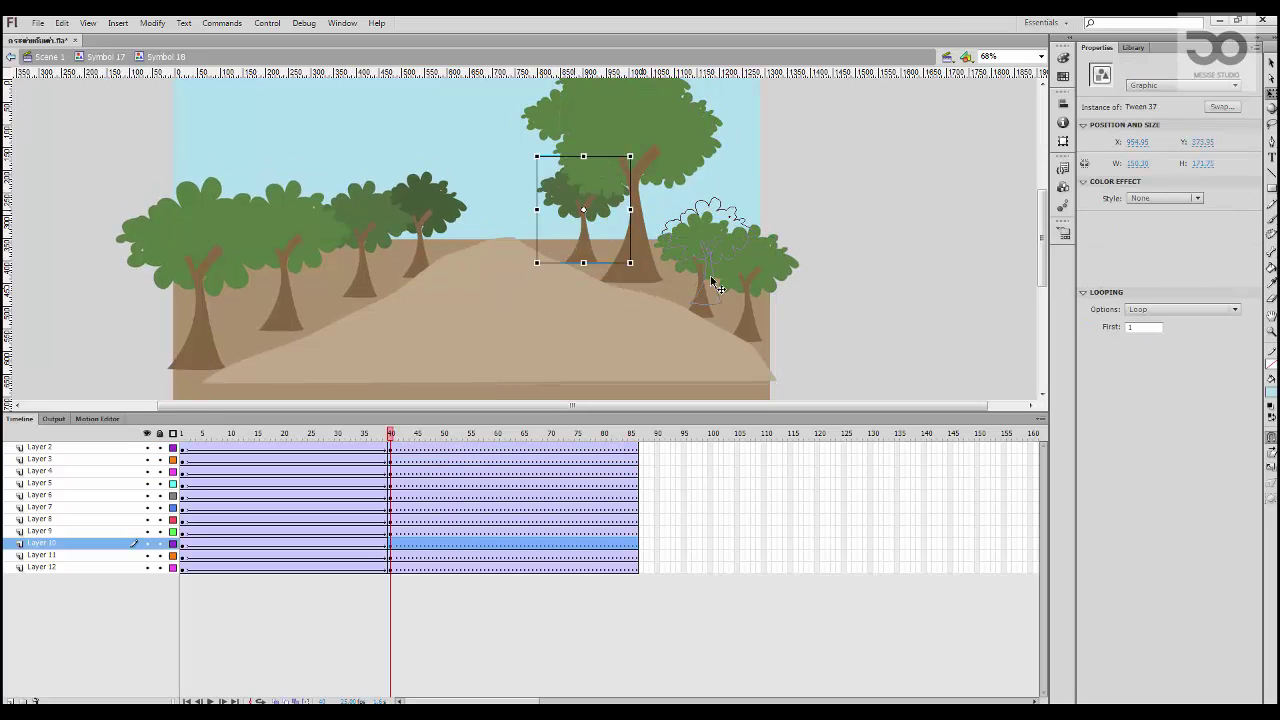
left_click_drag(751, 328, 795, 328)
left_click_drag(704, 280, 714, 287)
left_click_drag(628, 257, 639, 257)
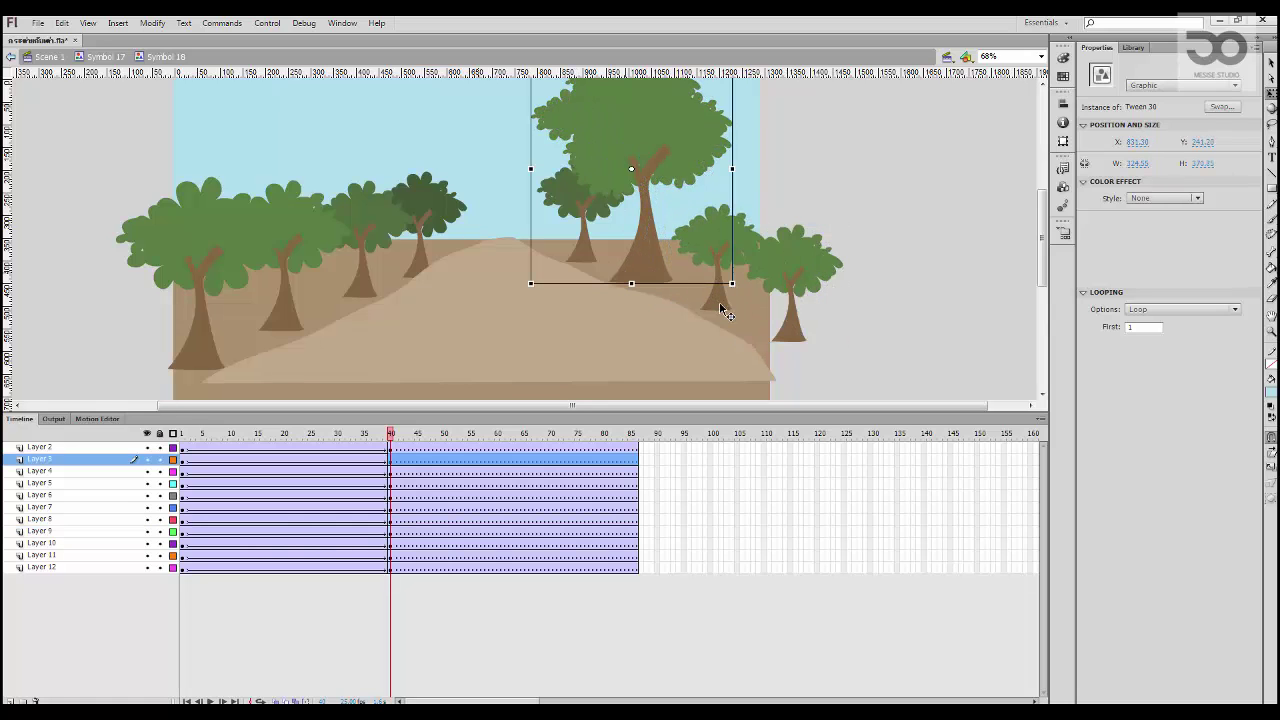
left_click_drag(720, 305, 809, 338)
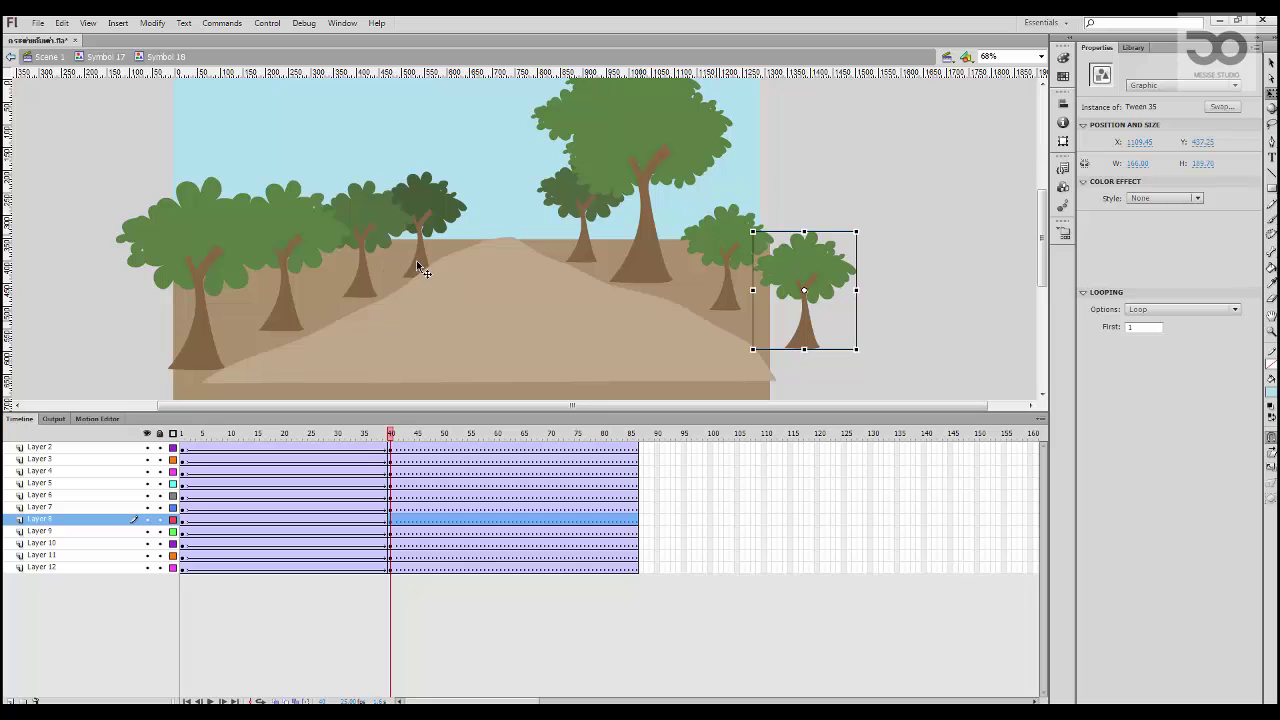
left_click_drag(409, 254, 170, 326)
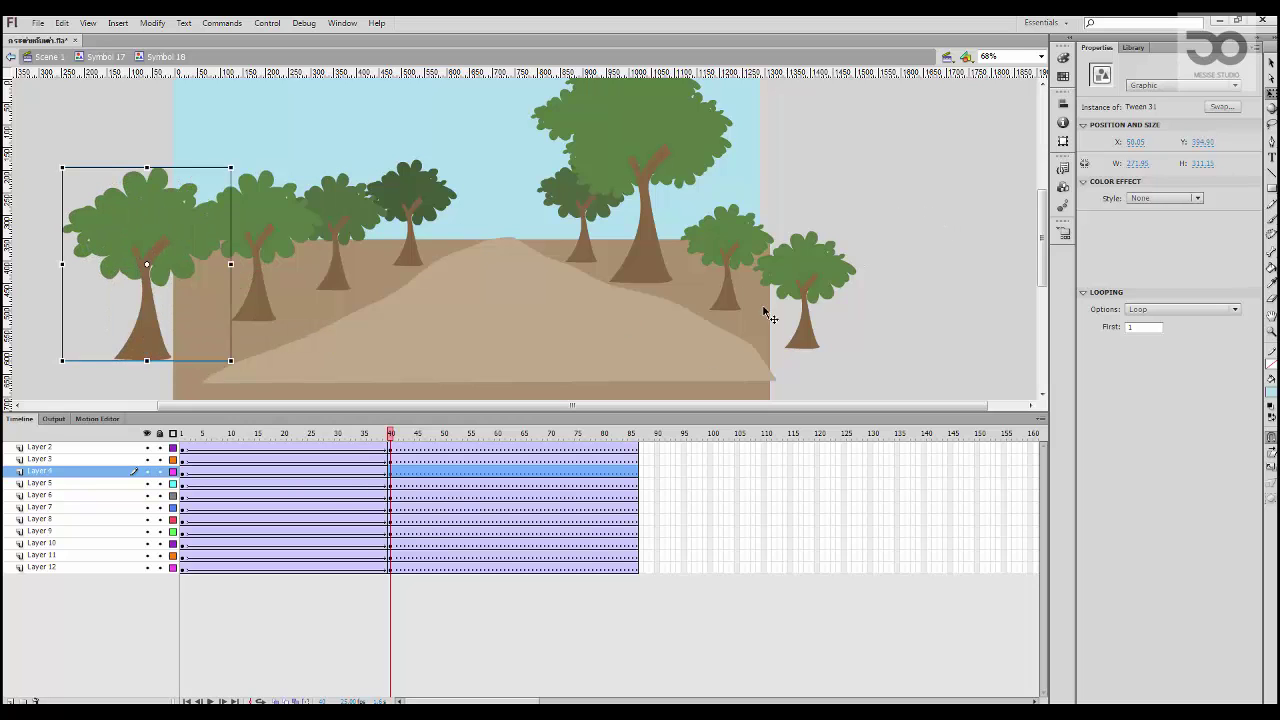
Step: Preview the layered tree motion, return to Symbol 17 and check how it plays together with the zoom
mouse_move(309, 437)
left_mouse_down()
mouse_move(28, 442)
mouse_move(381, 449)
mouse_move(203, 441)
mouse_move(305, 442)
left_mouse_up()
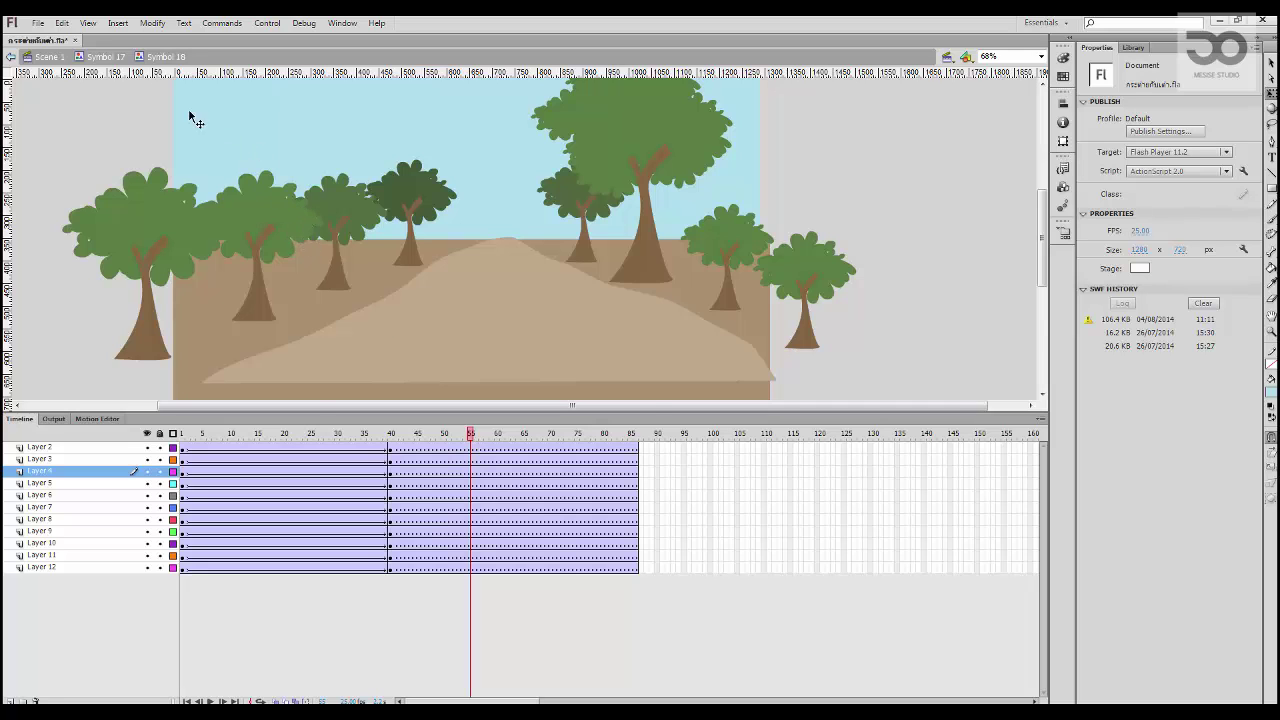
left_click(127, 57)
left_click_drag(285, 430, 252, 700)
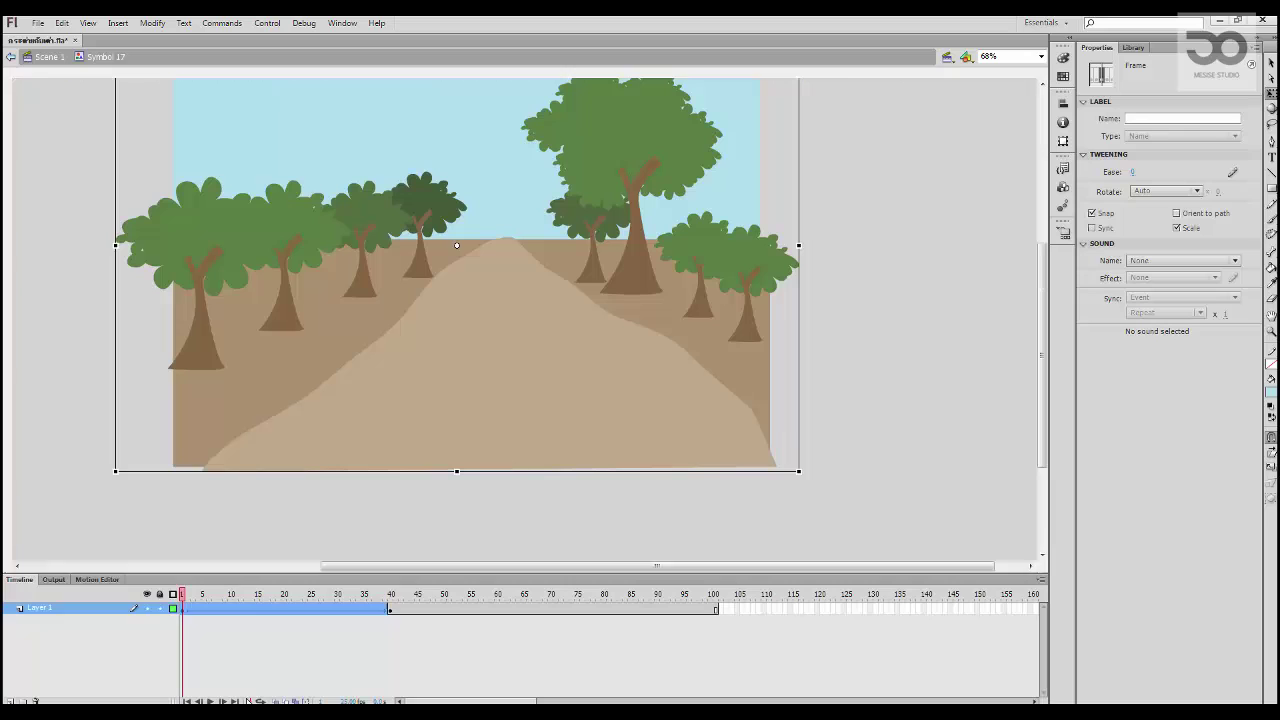
key("Return")
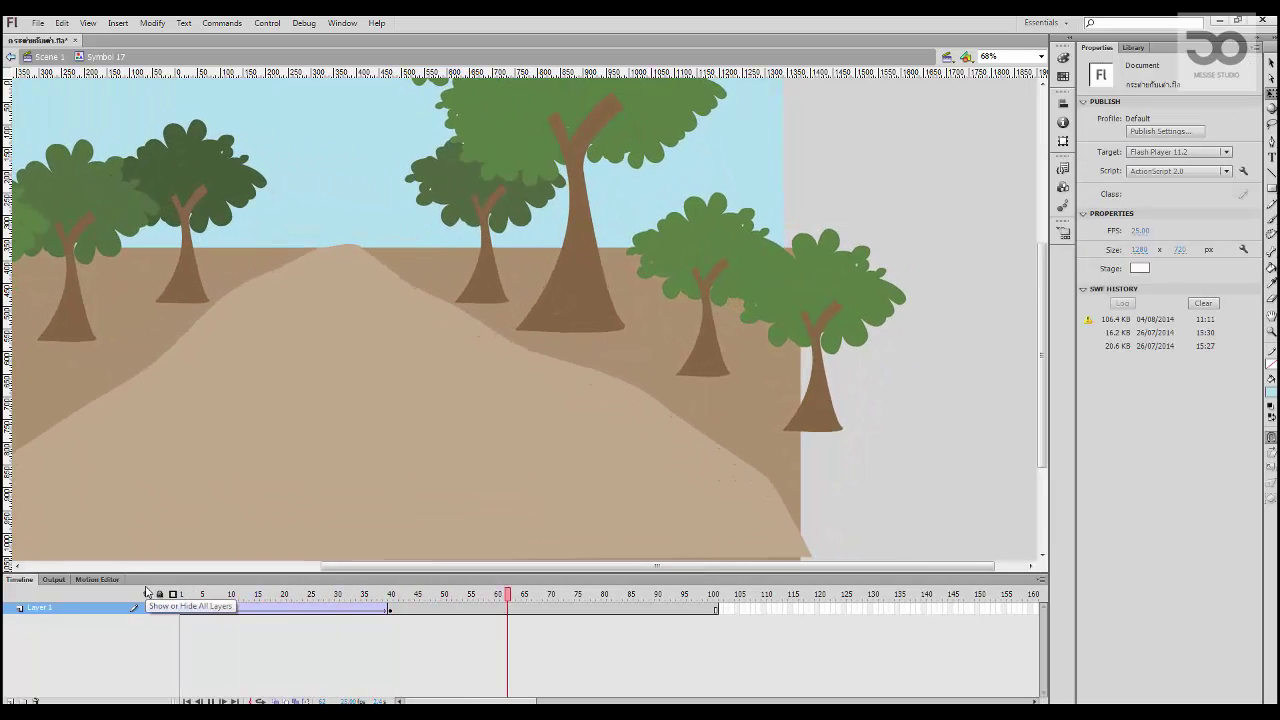
key("Return")
left_click_drag(320, 604, 166, 628)
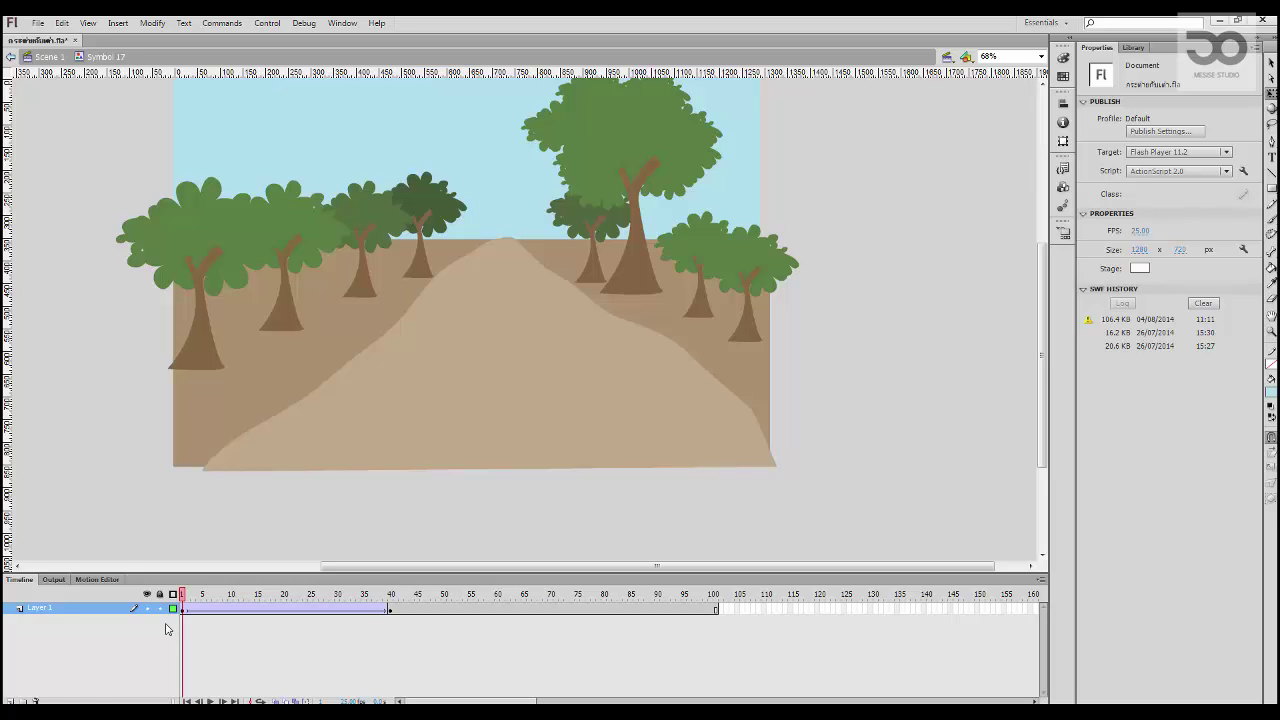
left_click_drag(166, 628, 335, 645)
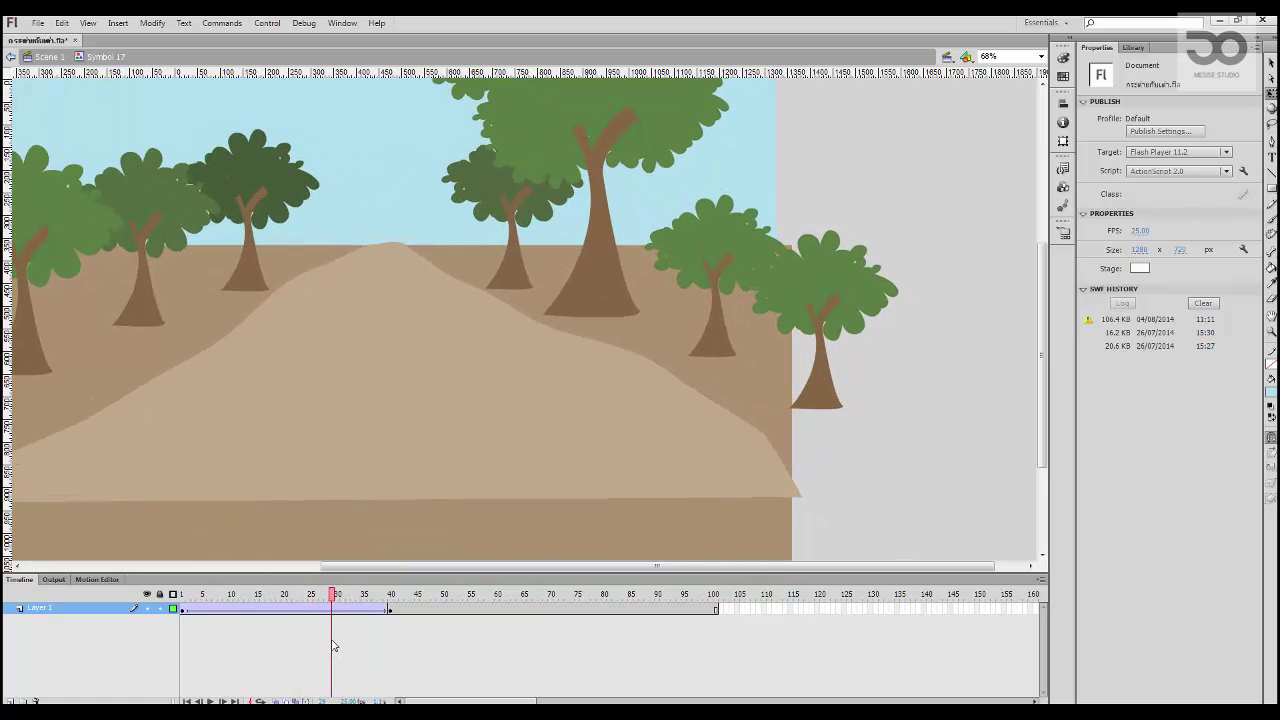
Step: Return to Scene 1, check the forest road shot and end its layer with a blank keyframe at frame 1280
left_click(55, 60)
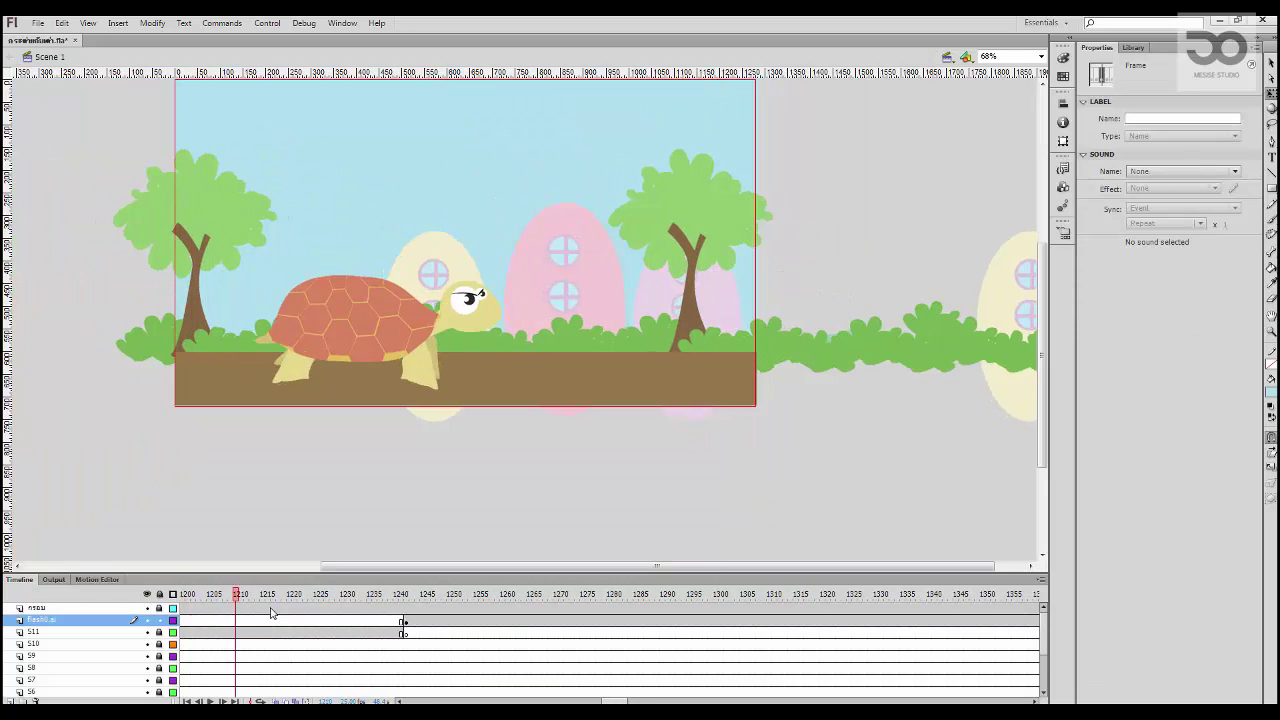
left_click_drag(270, 613, 407, 630)
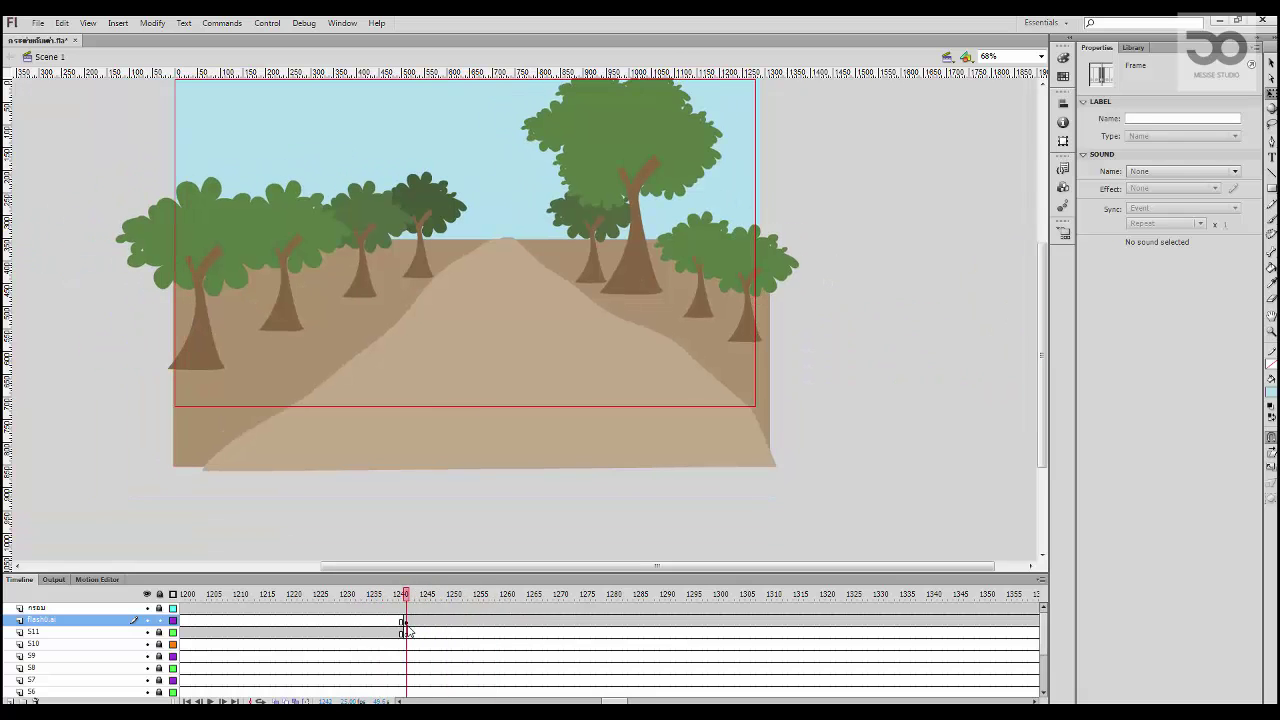
left_click_drag(415, 631, 612, 641)
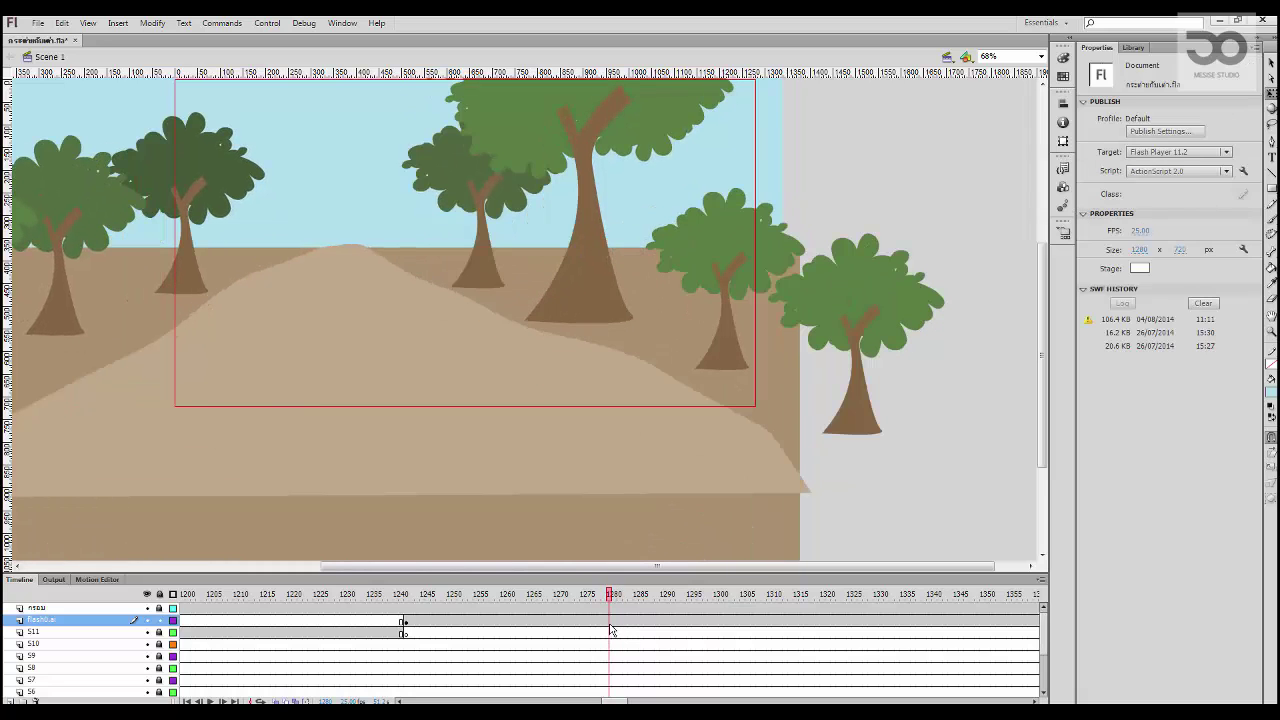
left_click(612, 622)
key("F7")
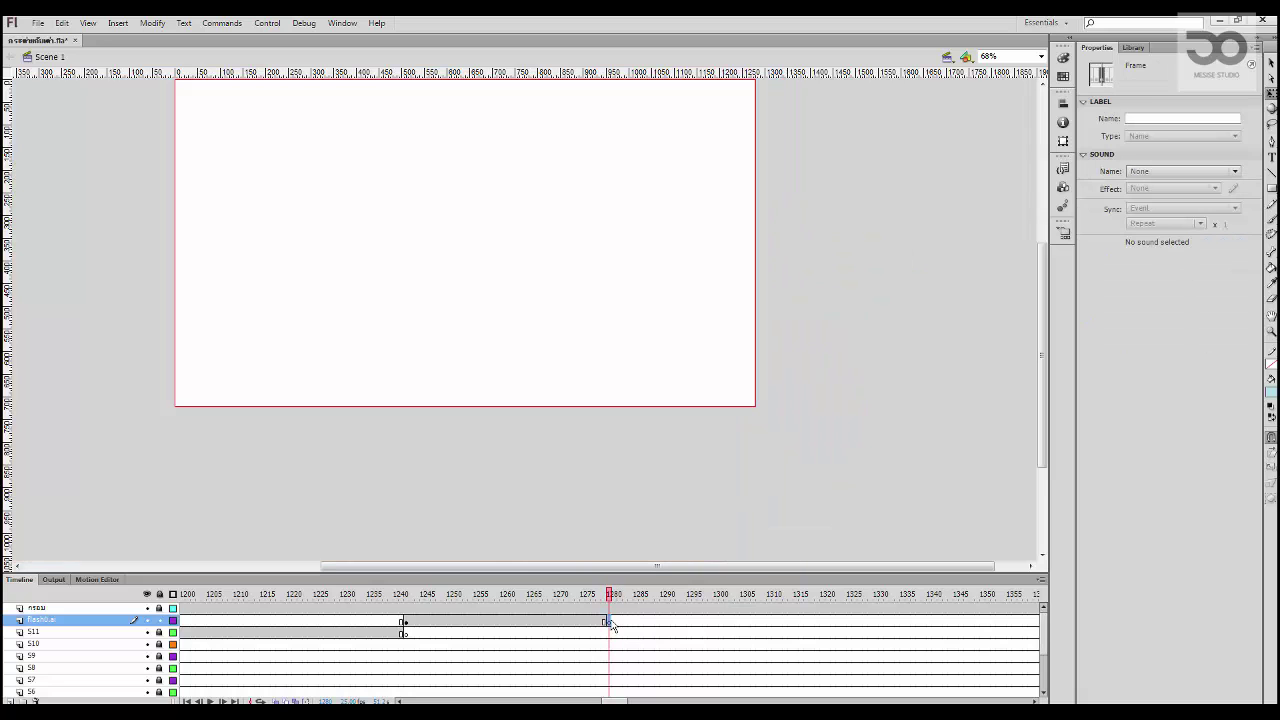
Step: Rename the forest road background layer as S12
left_click(77, 622)
double_click(62, 621)
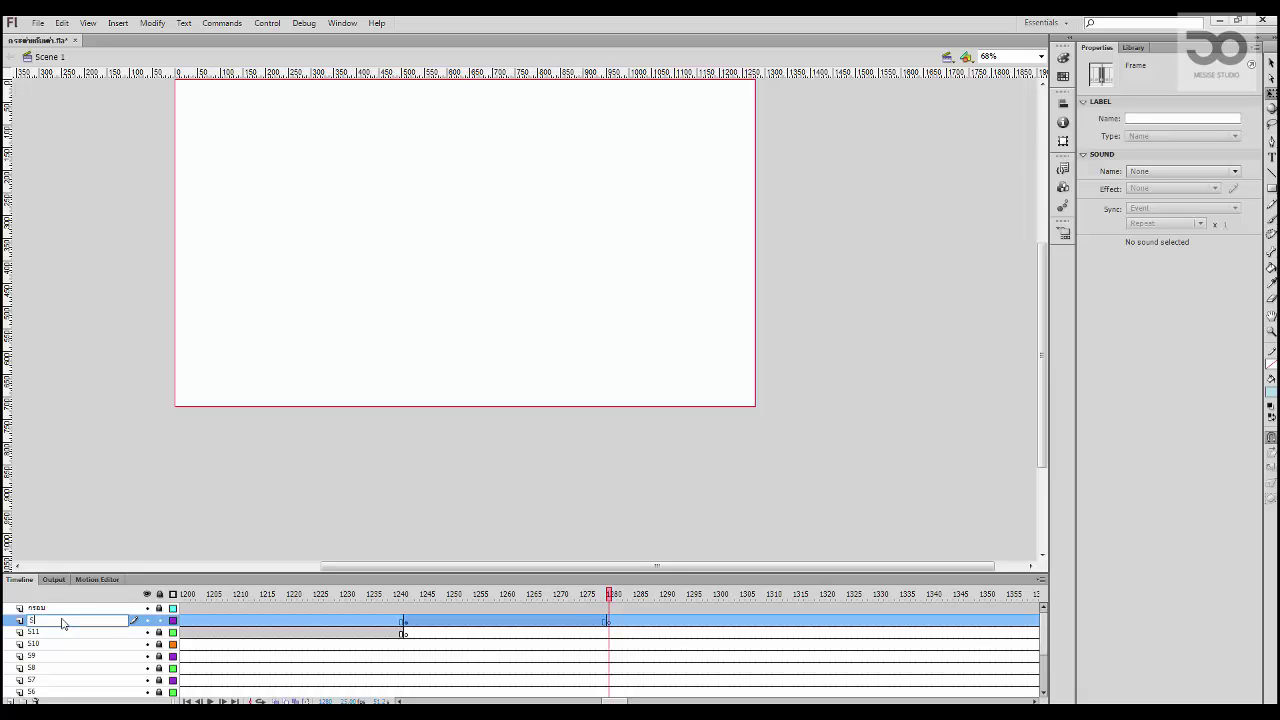
type("S12")
key("Return")
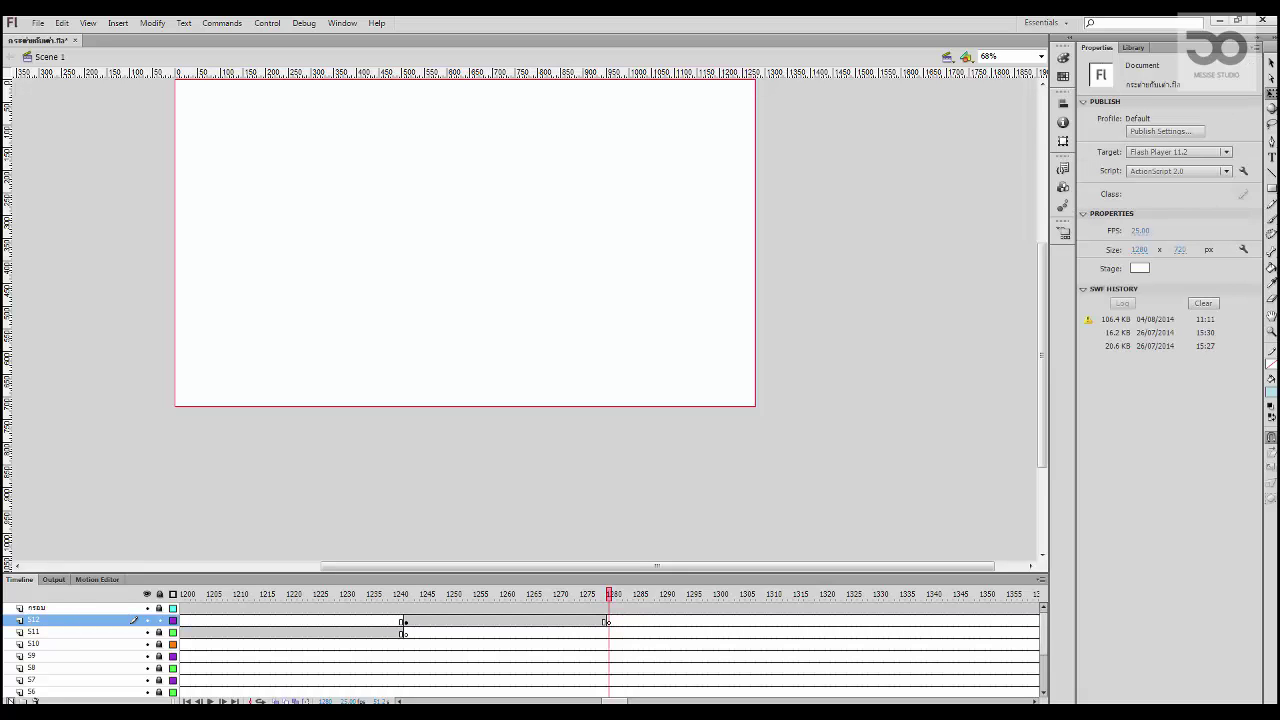
Step: Add a new layer named S13 above S12 and lock S12
left_click(10, 702)
double_click(58, 612)
left_click(57, 622)
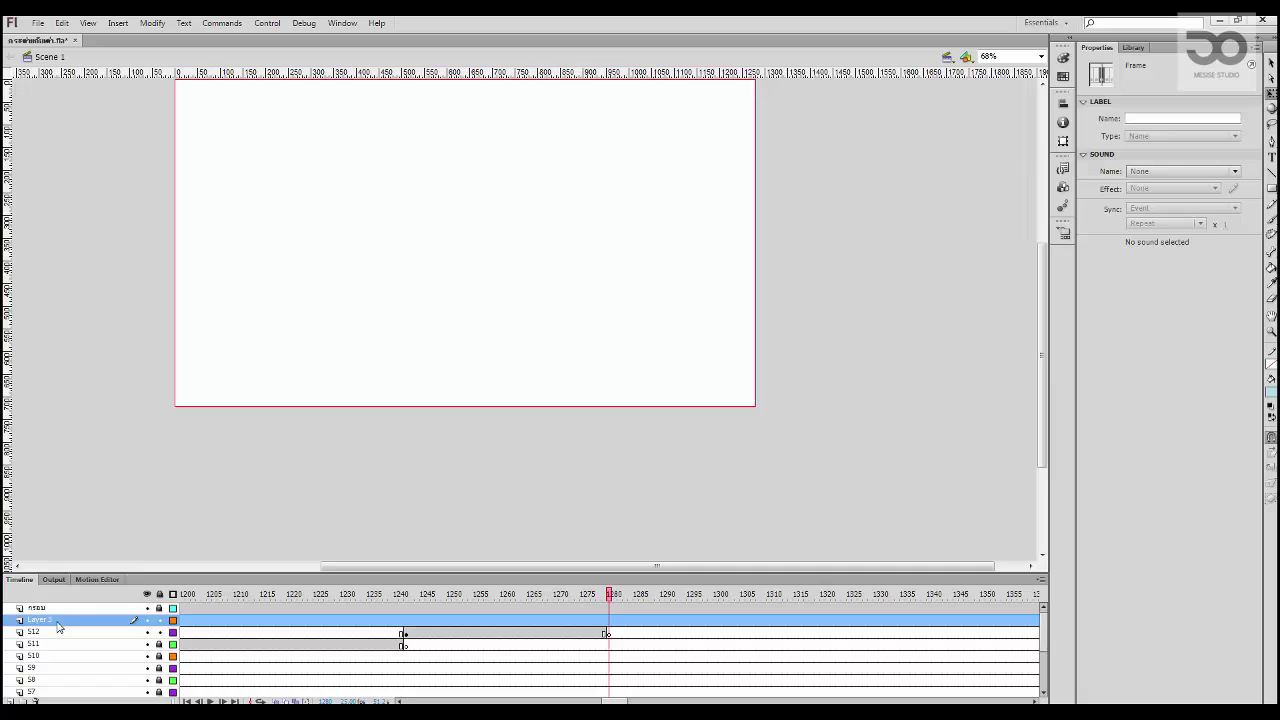
double_click(58, 622)
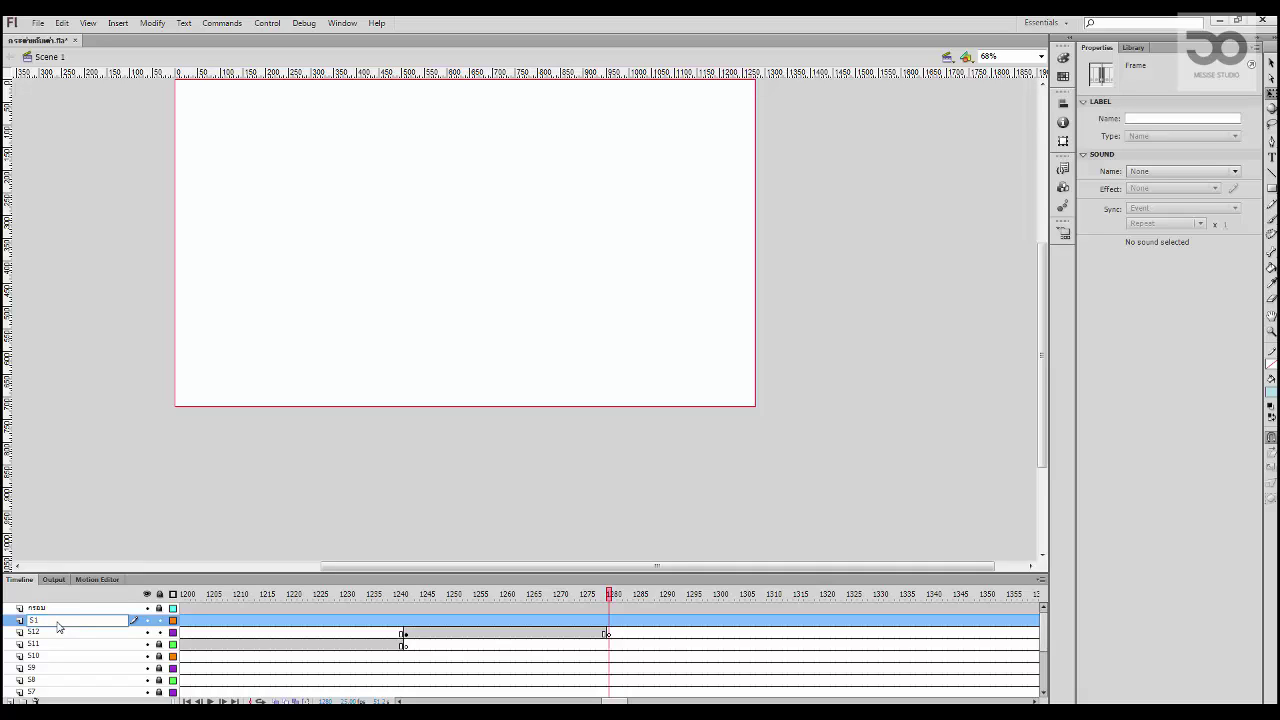
type("S13")
key("Return")
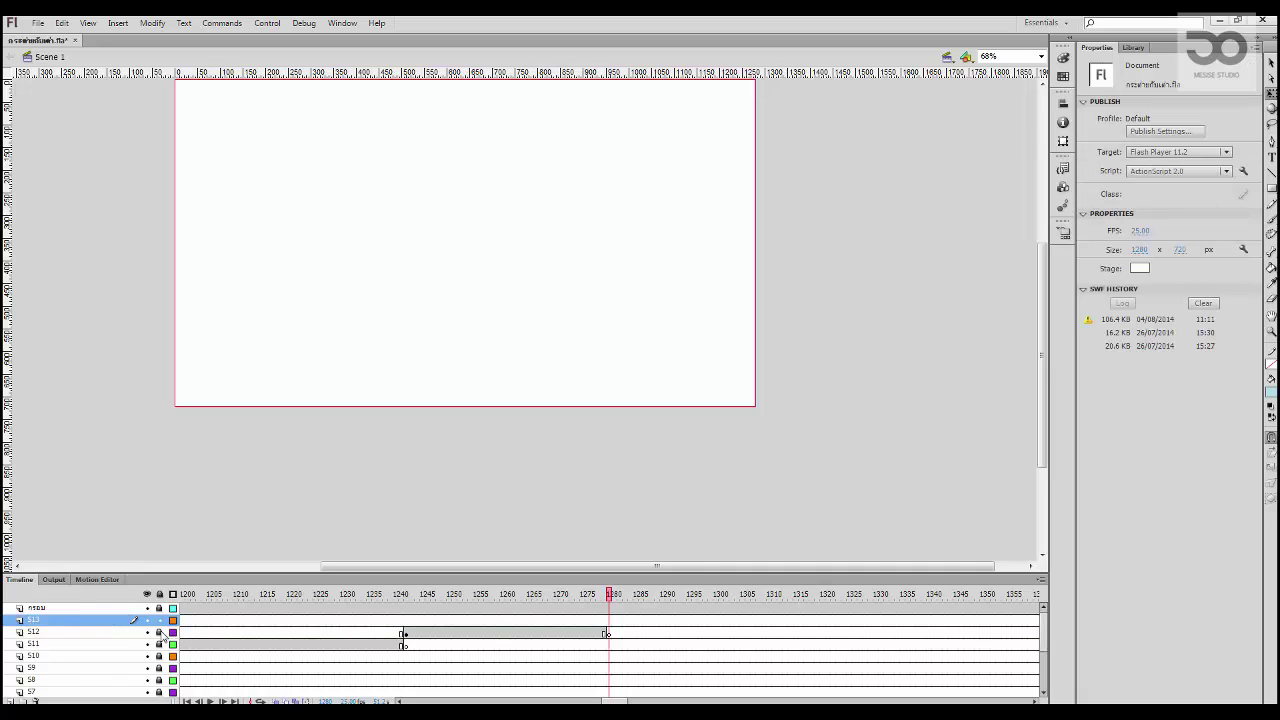
Step: Insert a blank keyframe at frame 1280 on layer S13
left_click(609, 621)
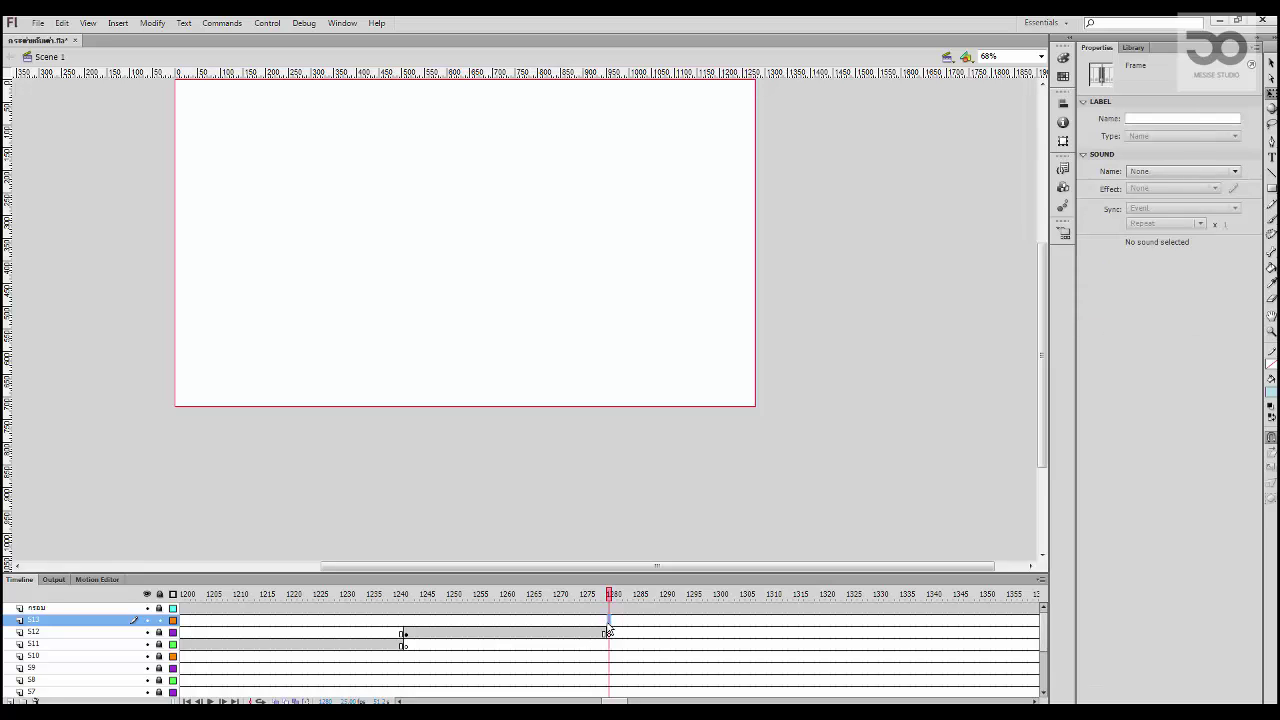
left_click(574, 291)
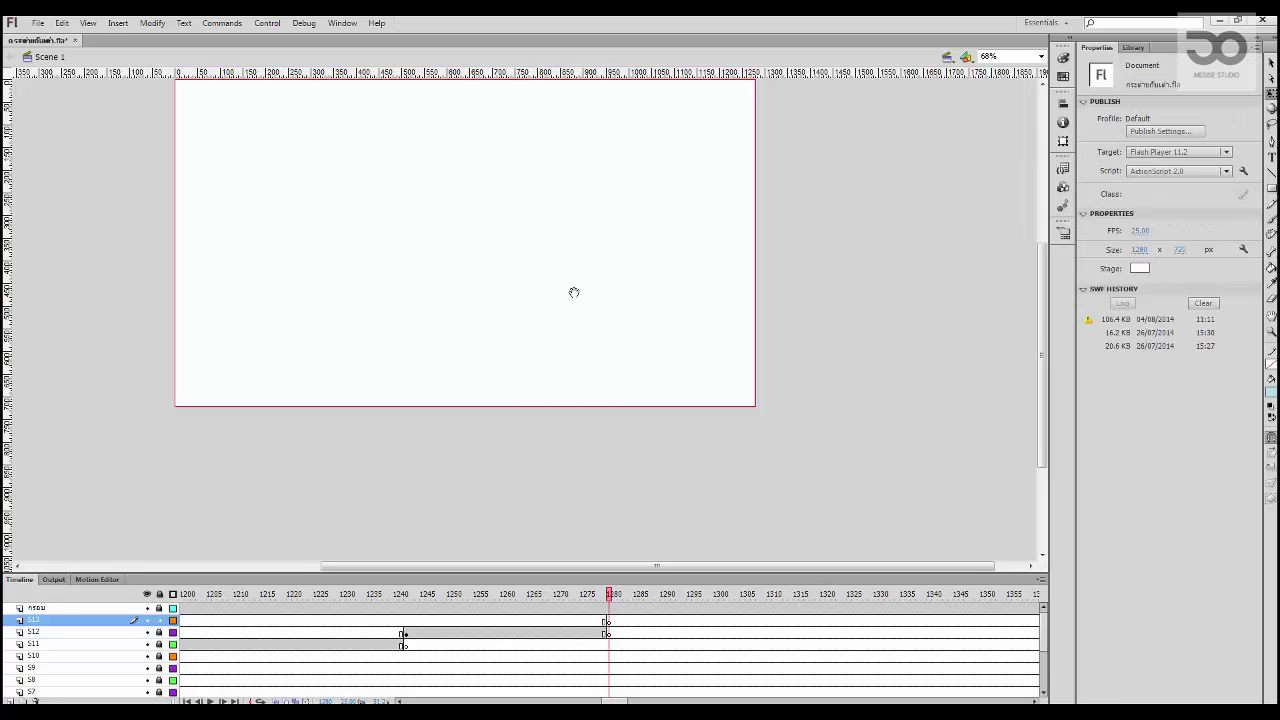
left_click_drag(574, 291, 564, 369)
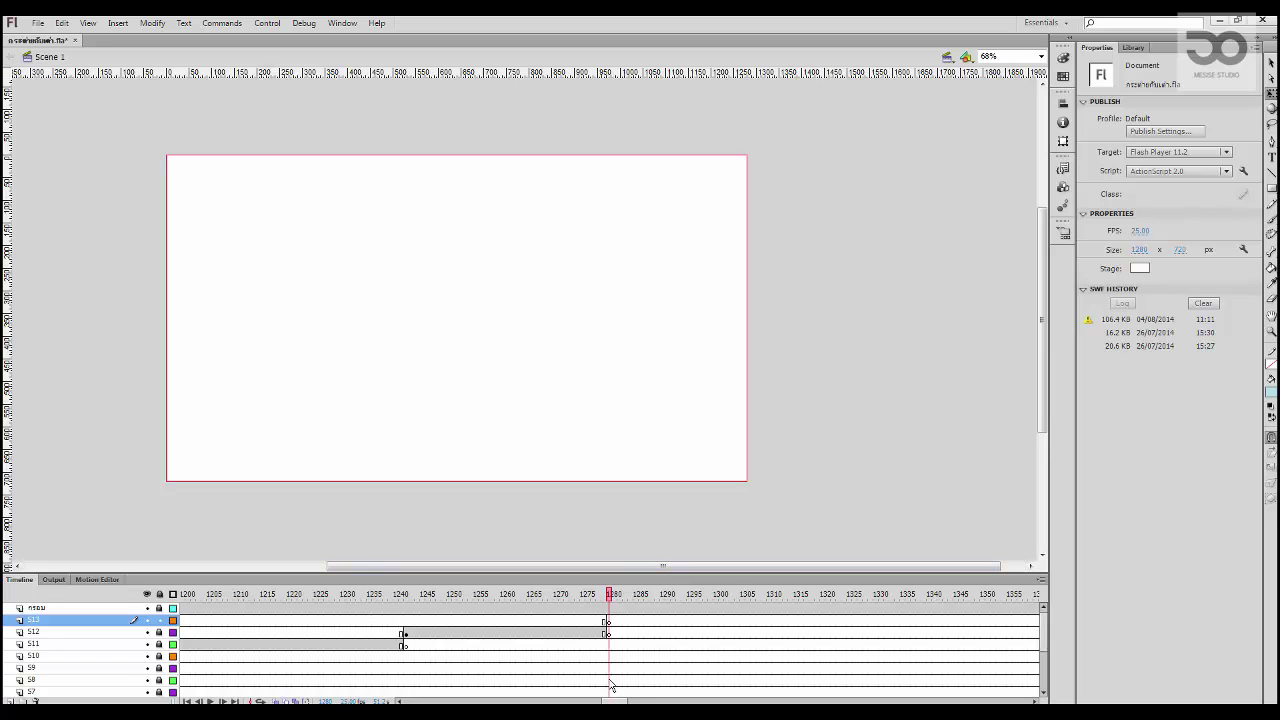
Step: Copy the opening running-rabbit shot from layer S5 and paste it in place at frame 1280 on layer S13
left_click_drag(618, 701, 617, 699)
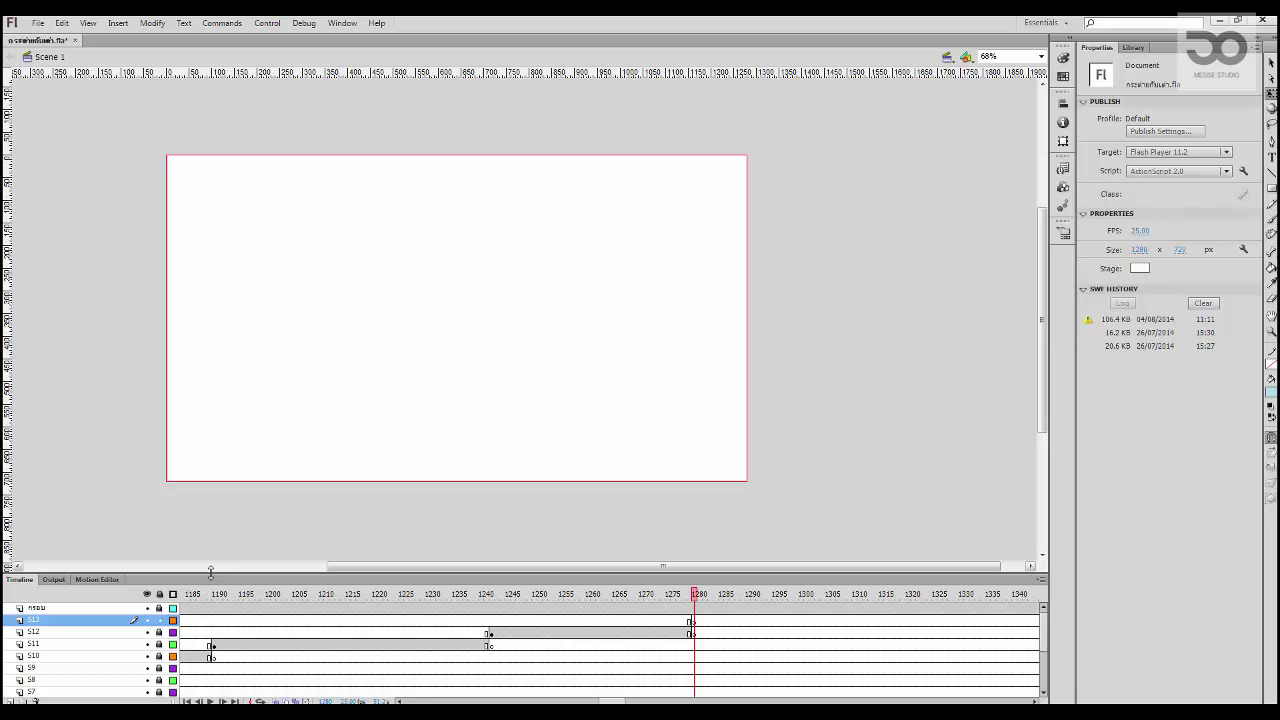
left_click_drag(211, 572, 234, 506)
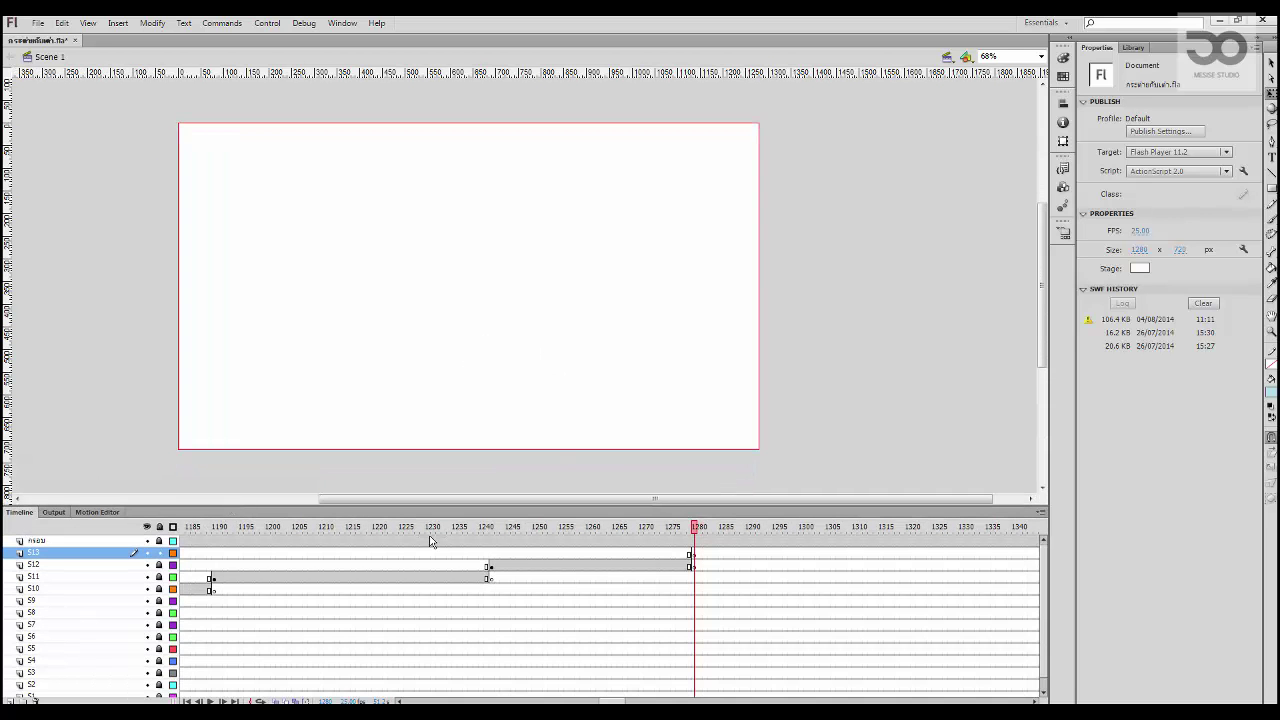
left_click_drag(415, 528, 209, 527)
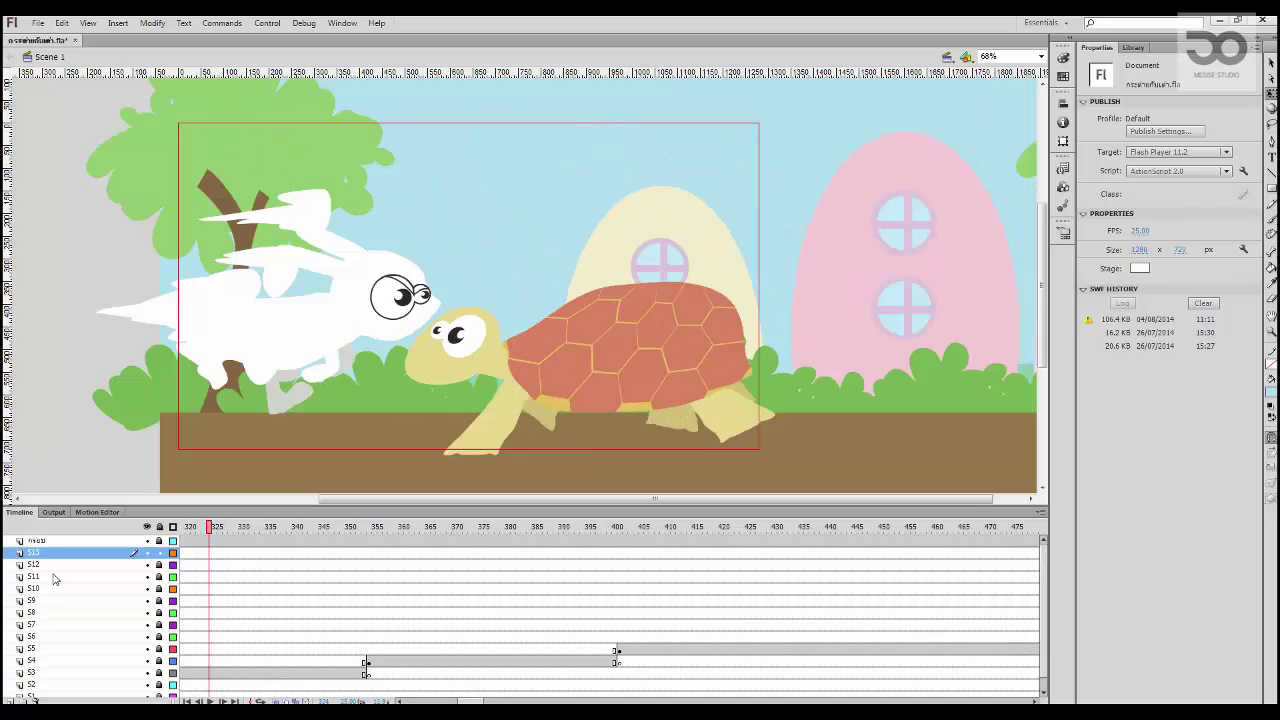
key("Return")
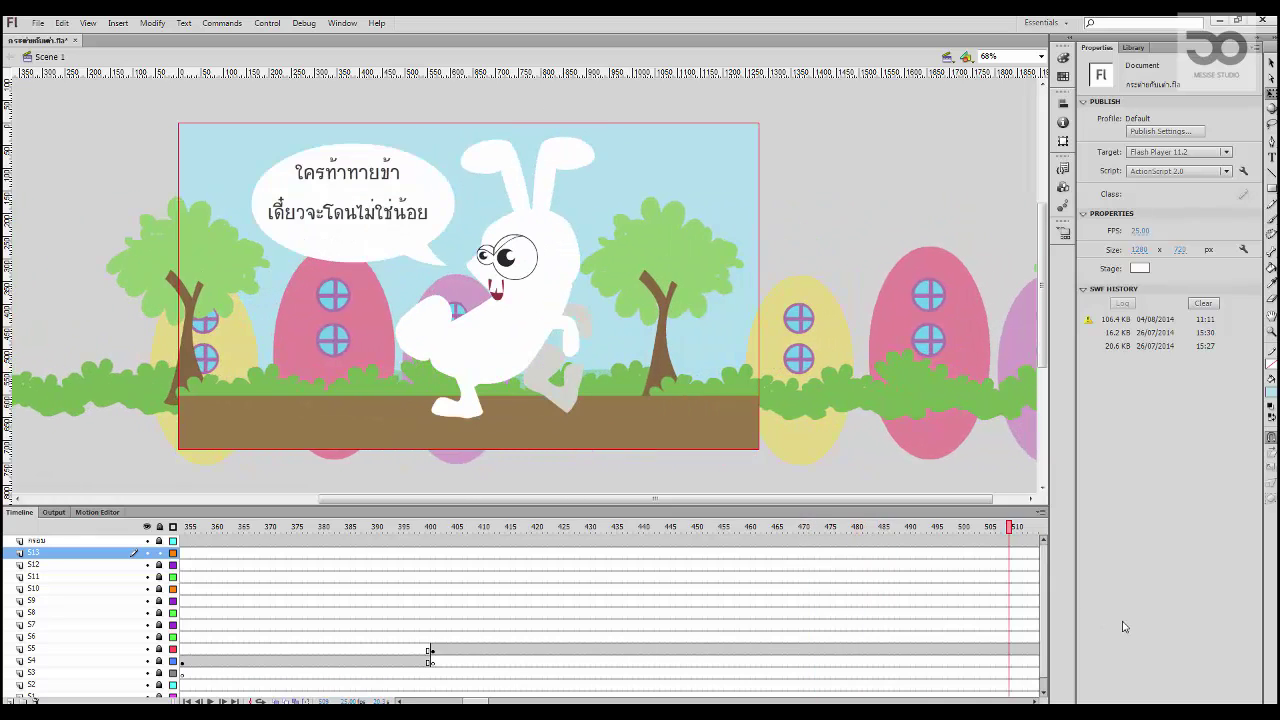
left_click(550, 652)
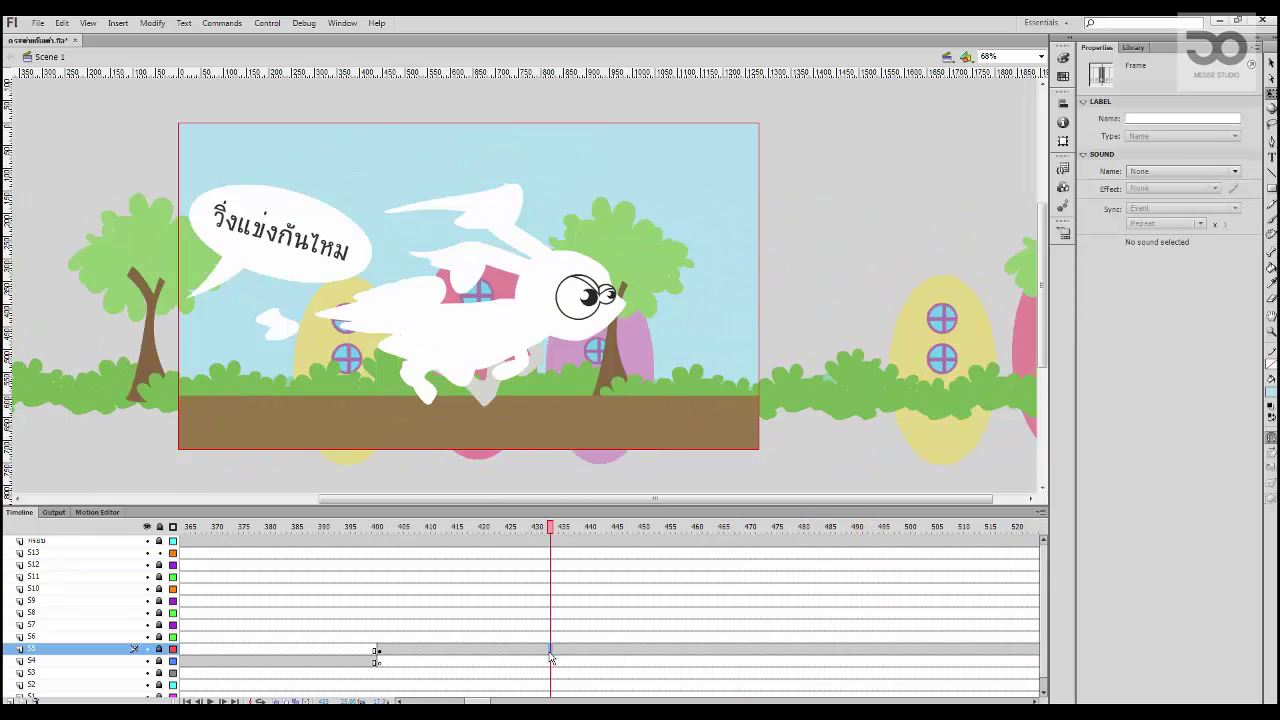
left_click_drag(548, 528, 967, 578)
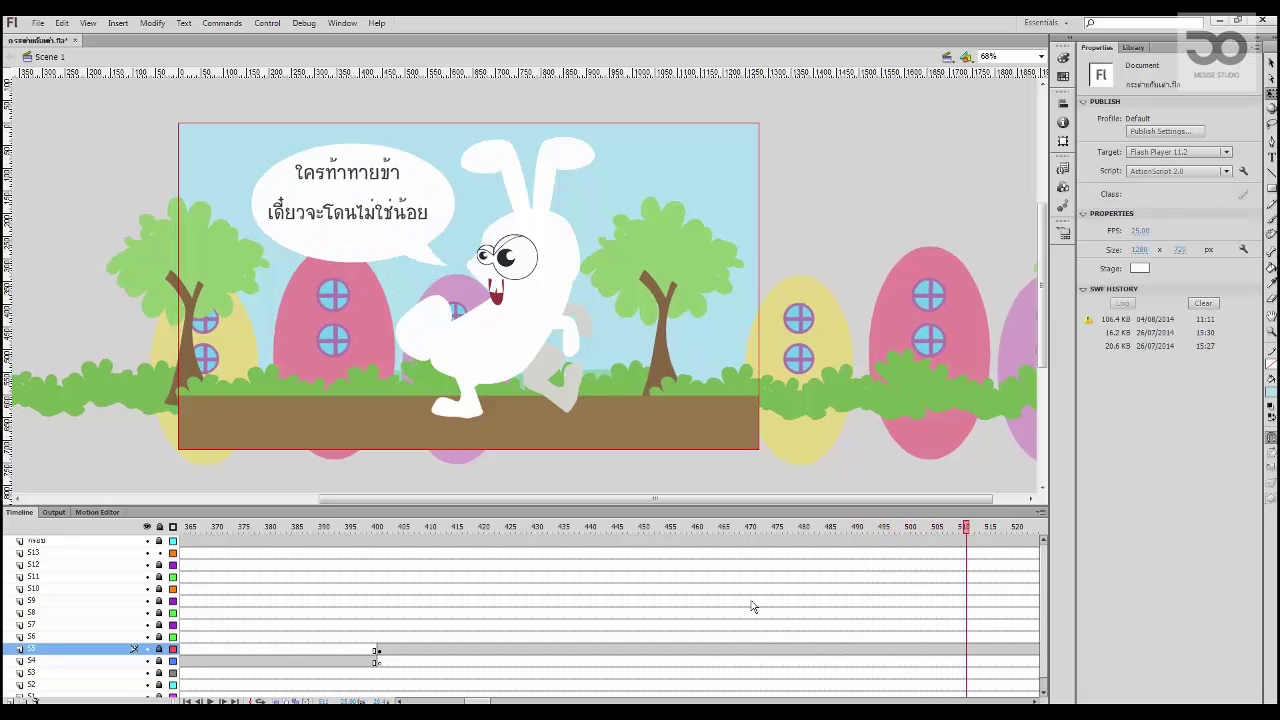
left_click(378, 651)
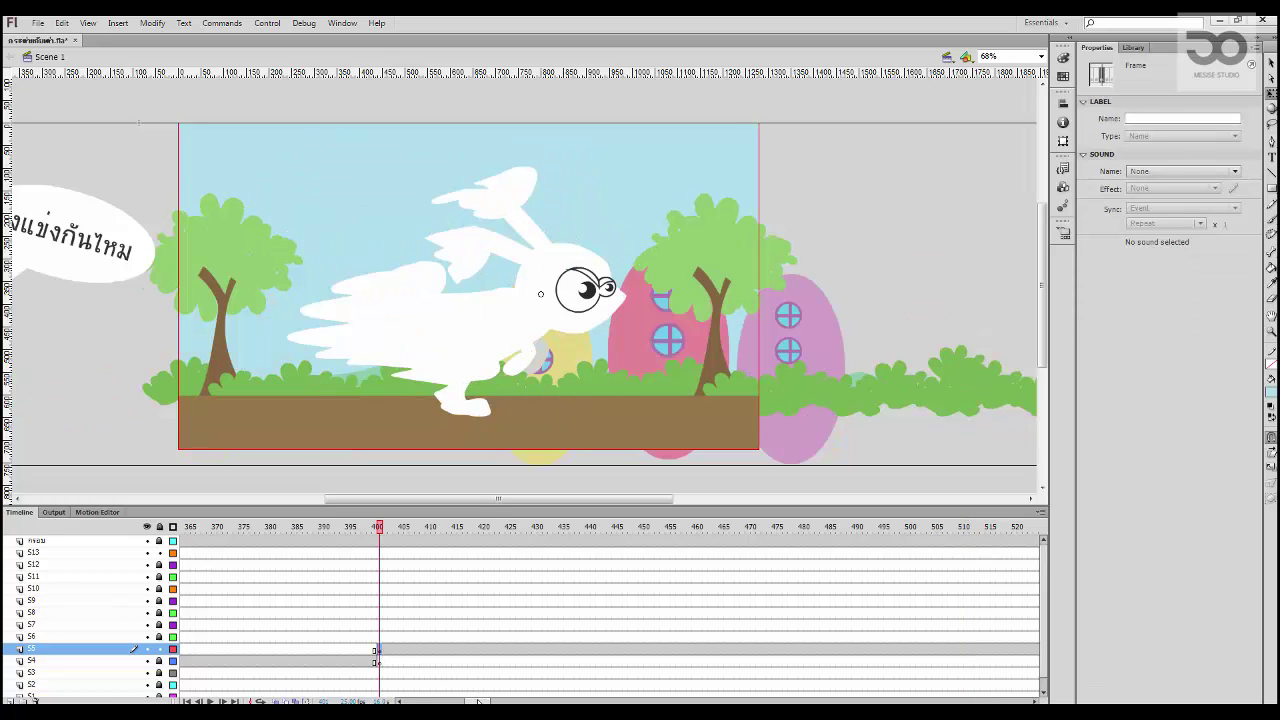
left_click_drag(479, 702, 623, 702)
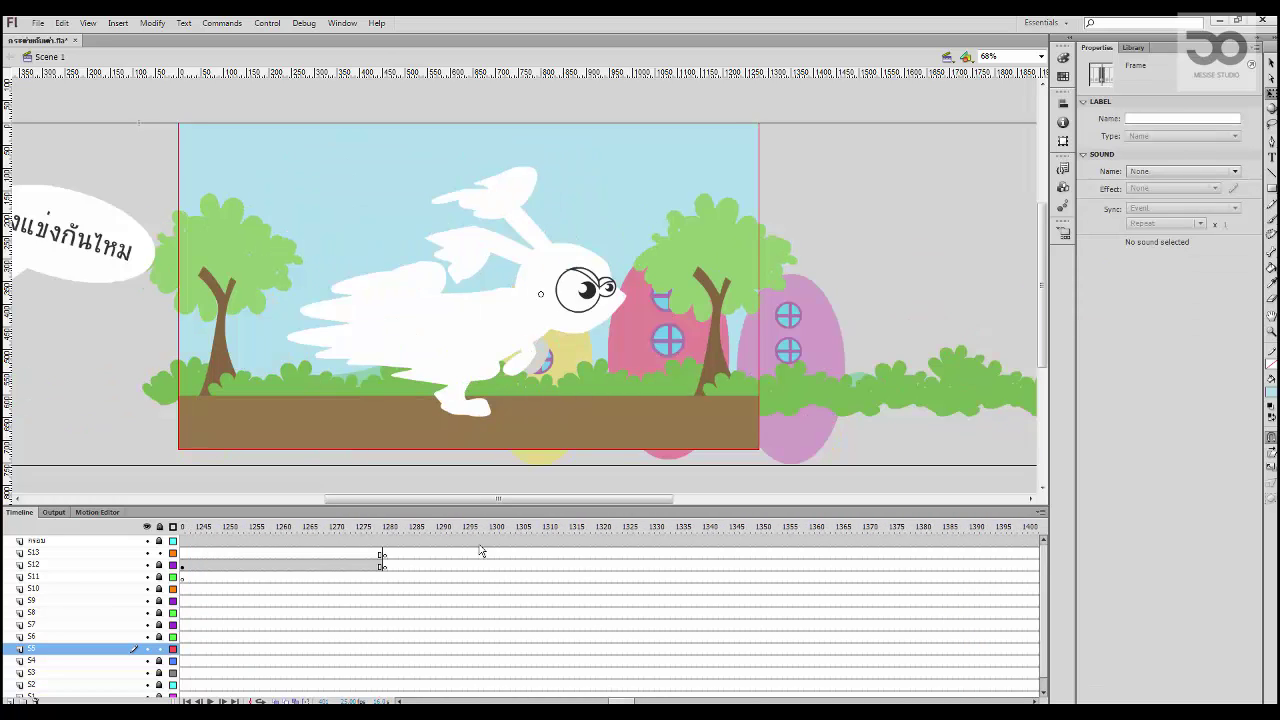
left_click(385, 556)
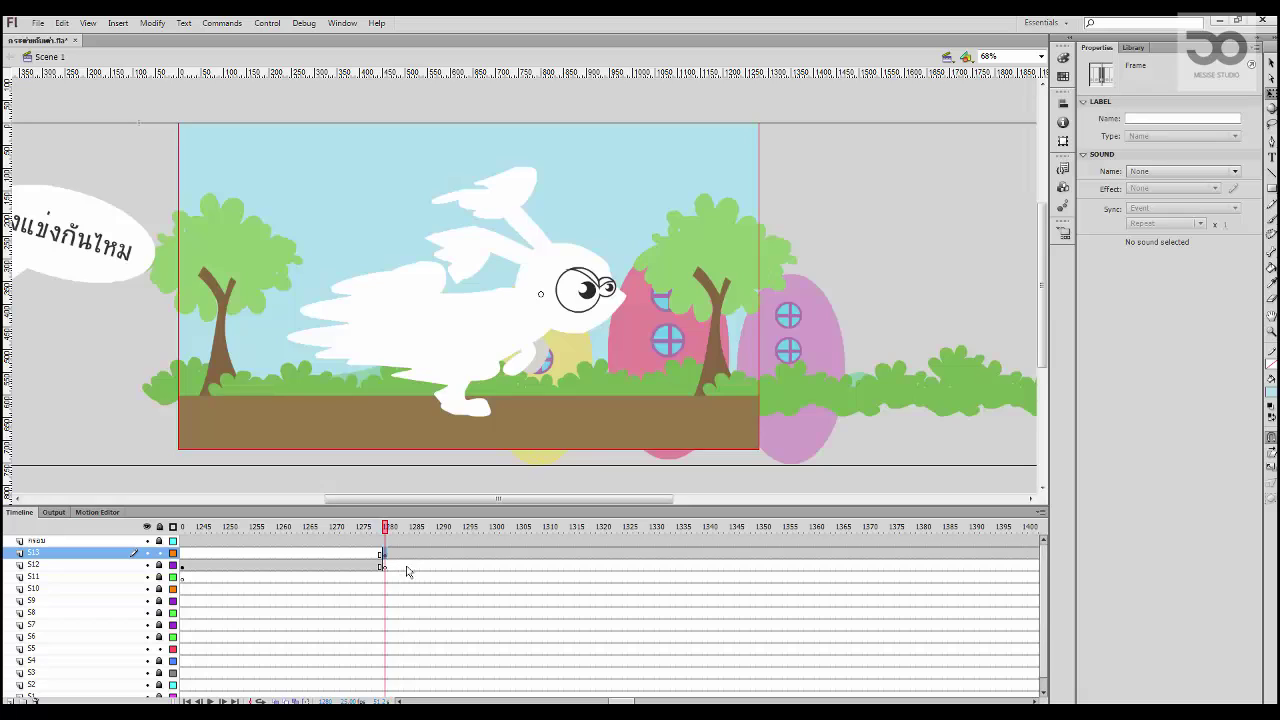
Step: Duplicate the symbol of the pasted rabbit shot under the name S13
right_click(383, 405)
left_click(432, 590)
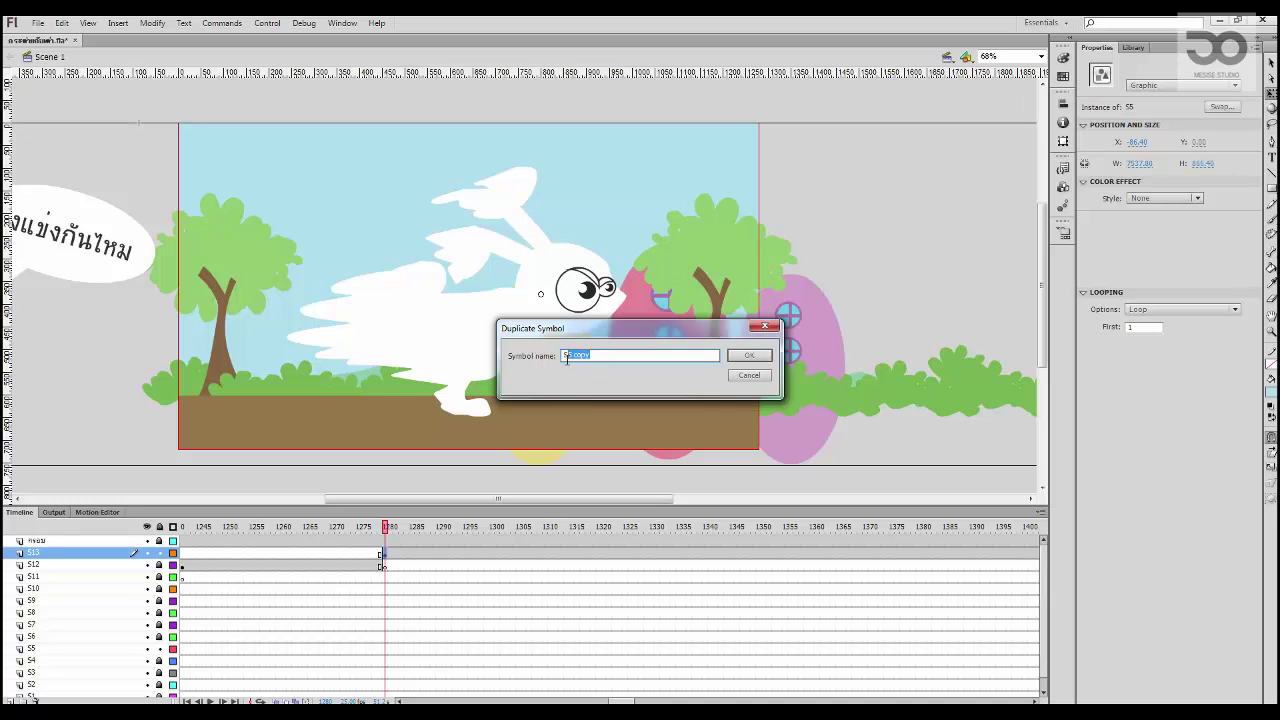
type("S13")
key("Return")
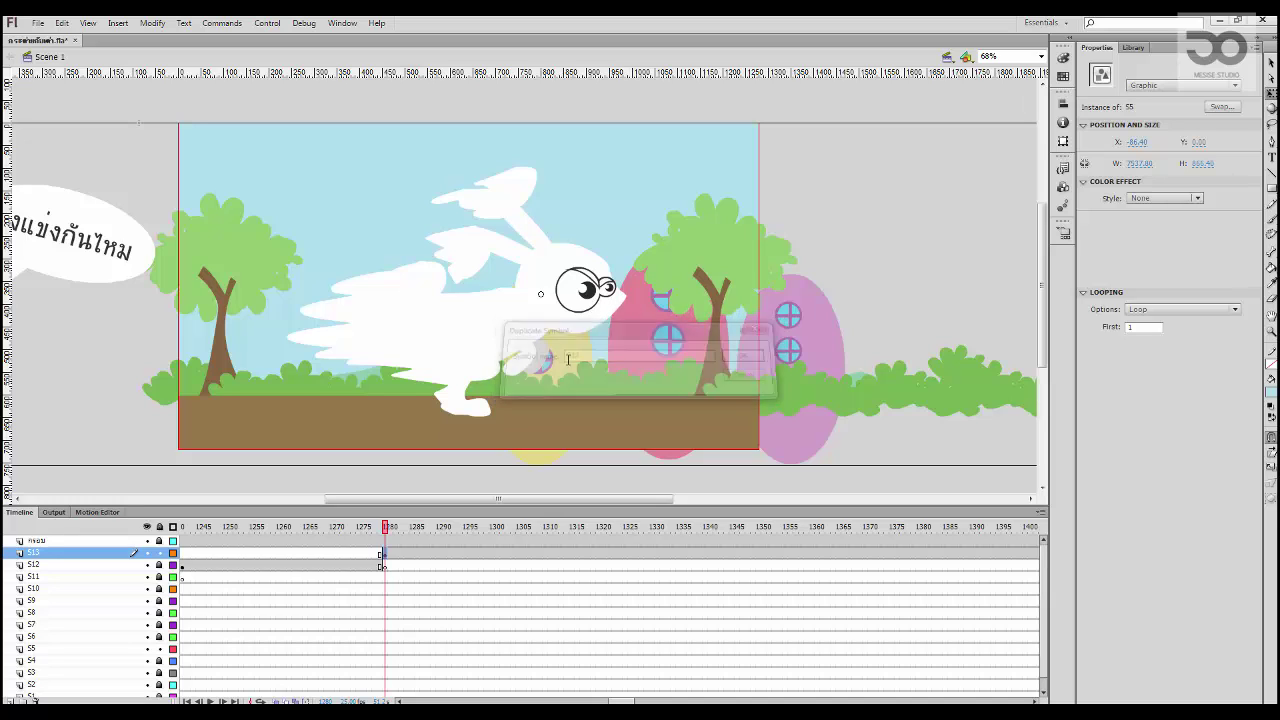
left_click(340, 675)
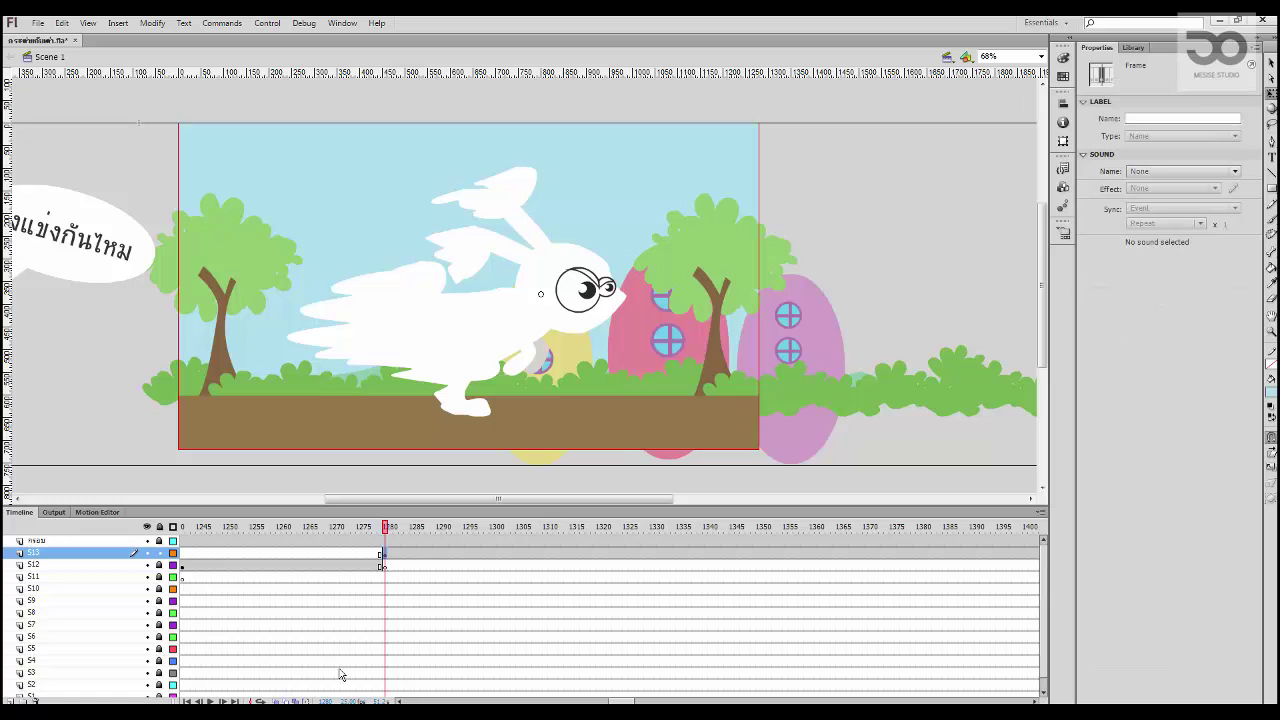
Step: Play the cut from the forest road into S13, and open the S13 symbol with all its layers unlocked
left_click_drag(365, 528, 316, 529)
key("Return")
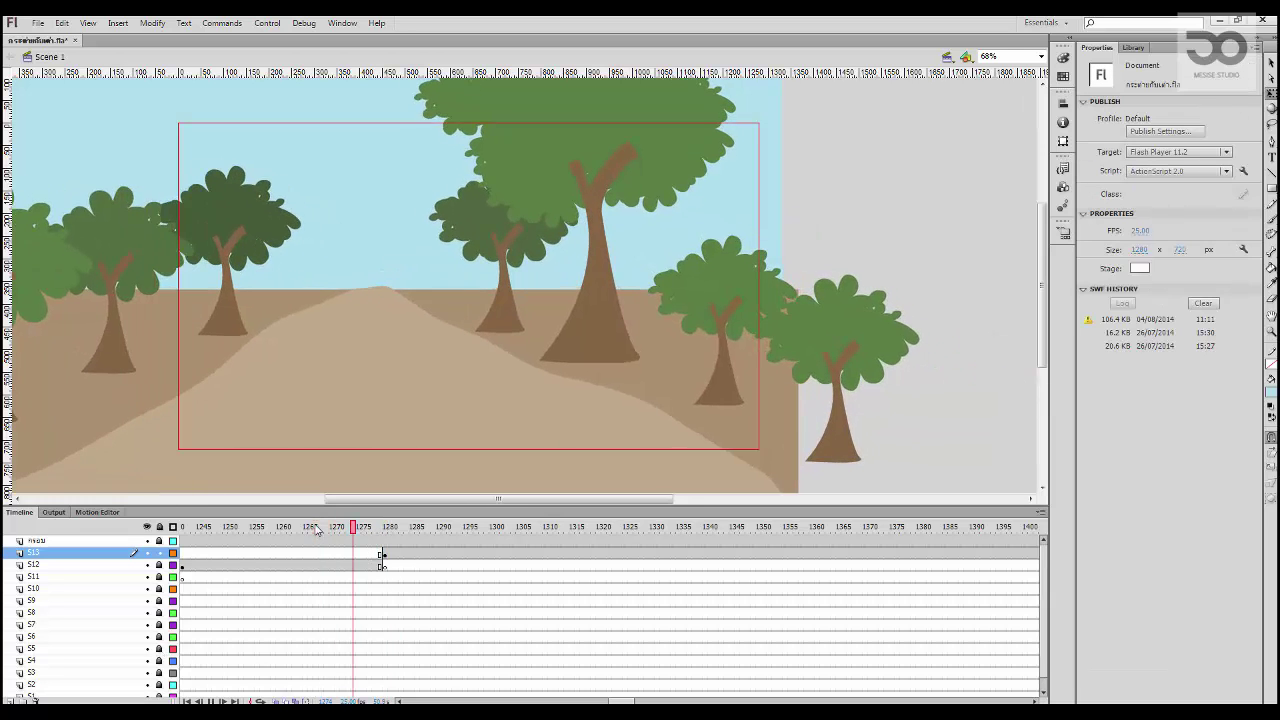
left_click(430, 554)
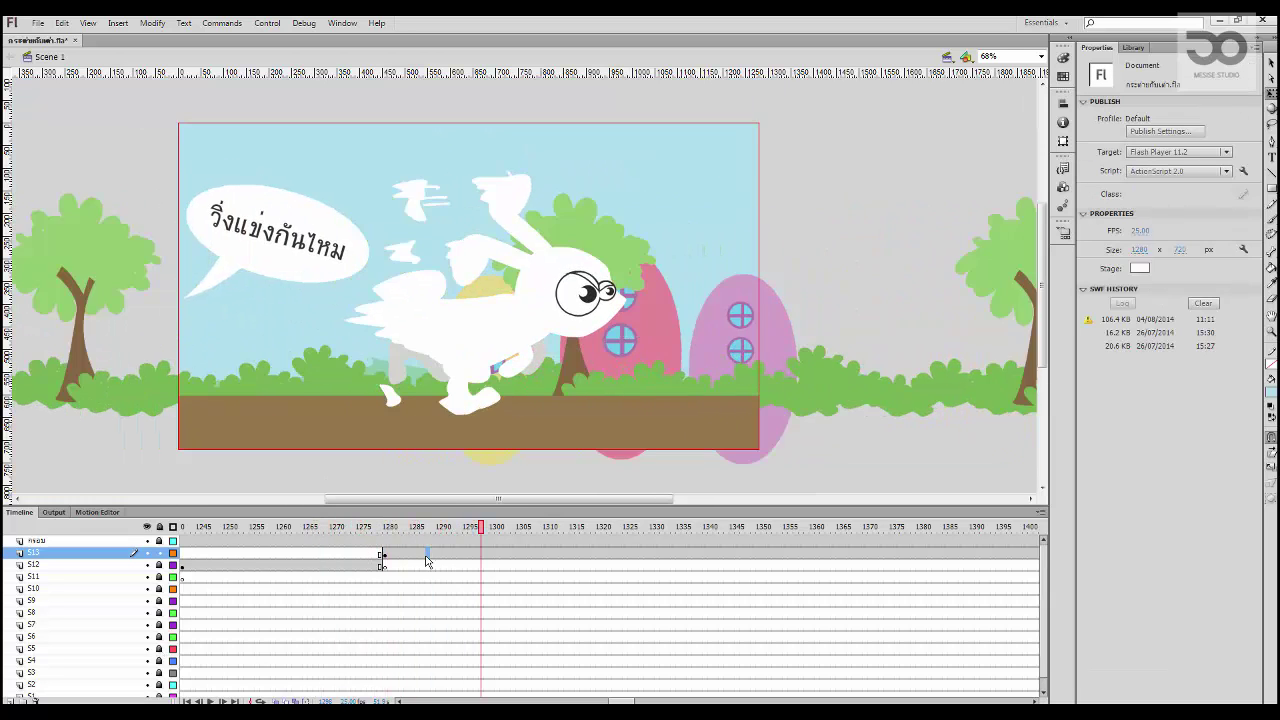
double_click(409, 411)
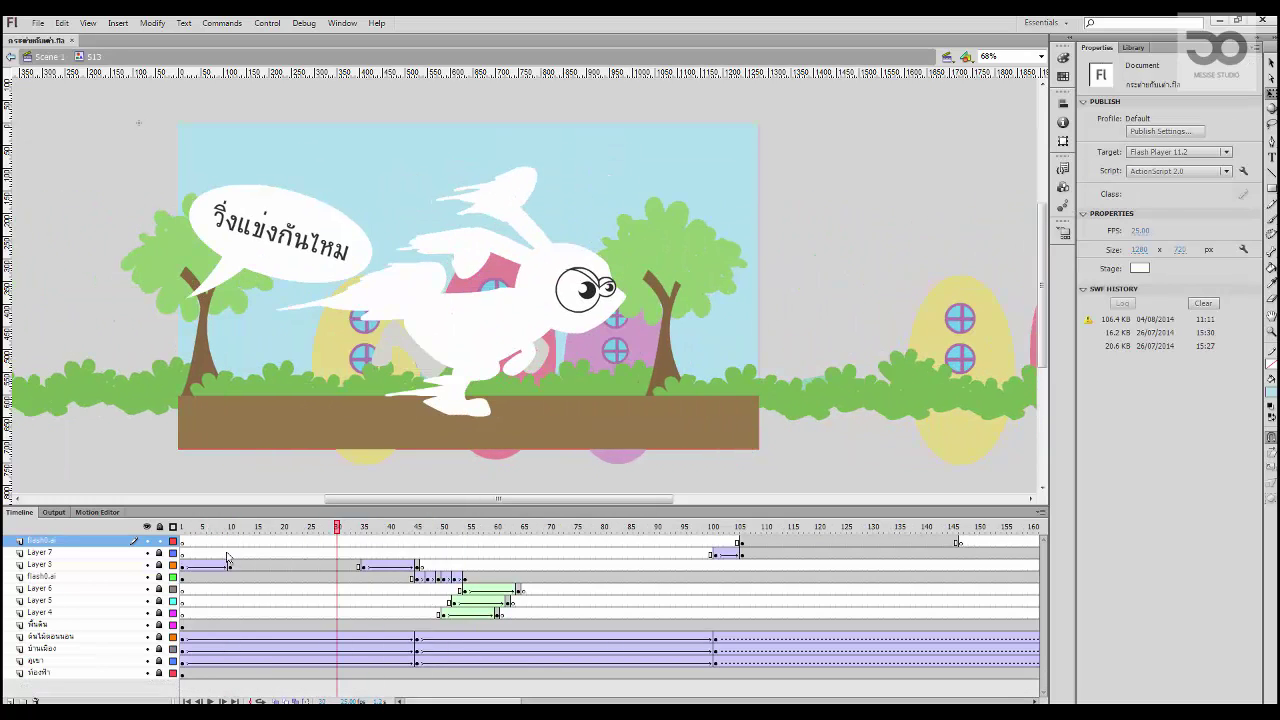
left_click(160, 528)
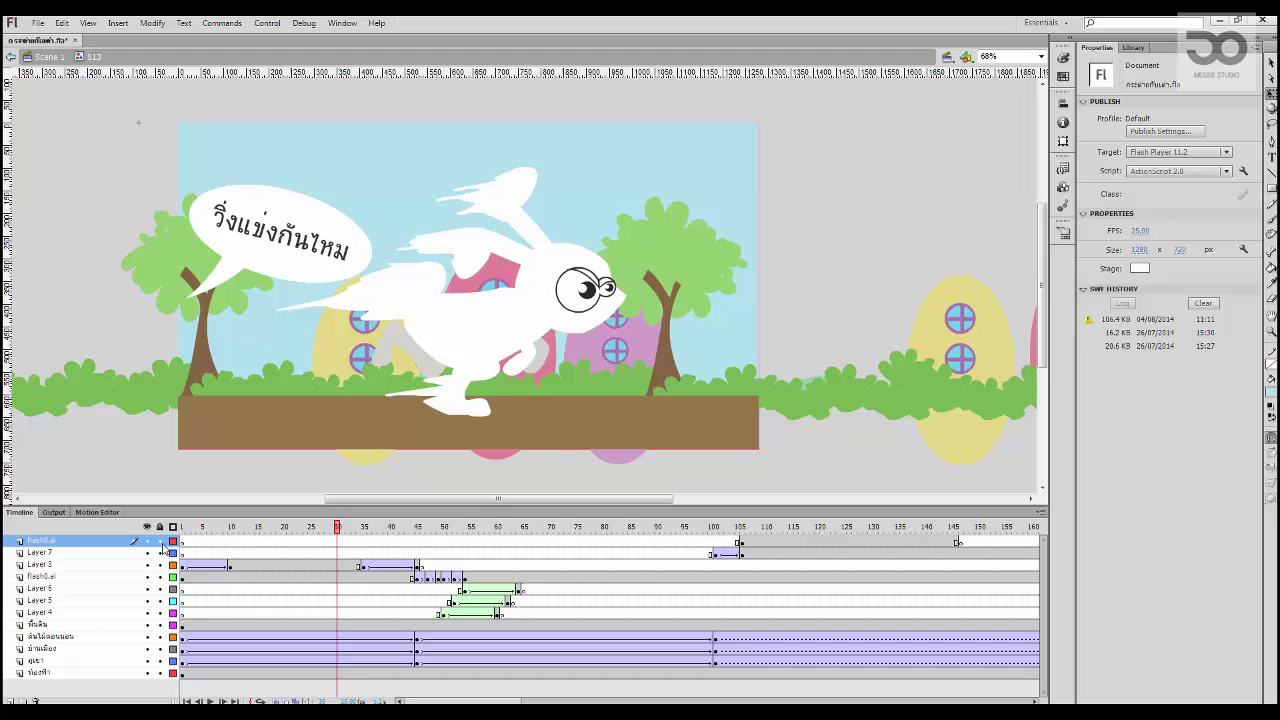
Step: Delete the two speech bubble layers from the S13 symbol
left_click(259, 567)
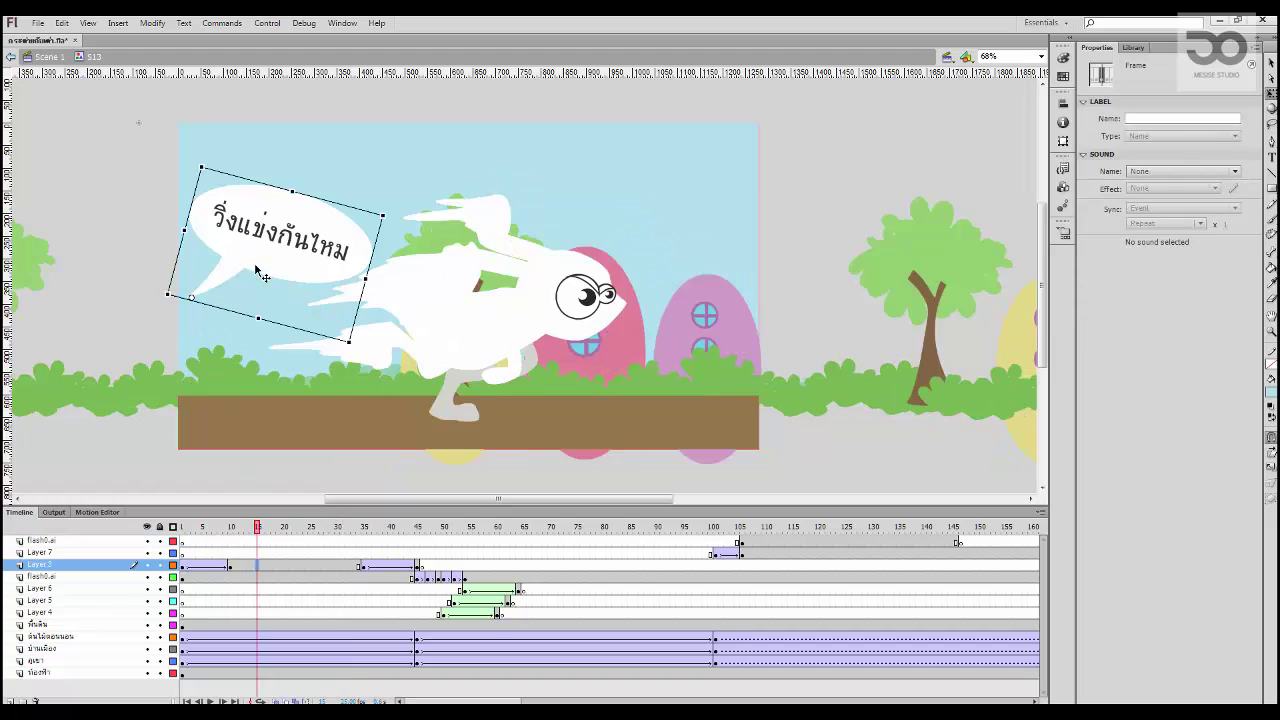
left_click(52, 566)
left_click(36, 701)
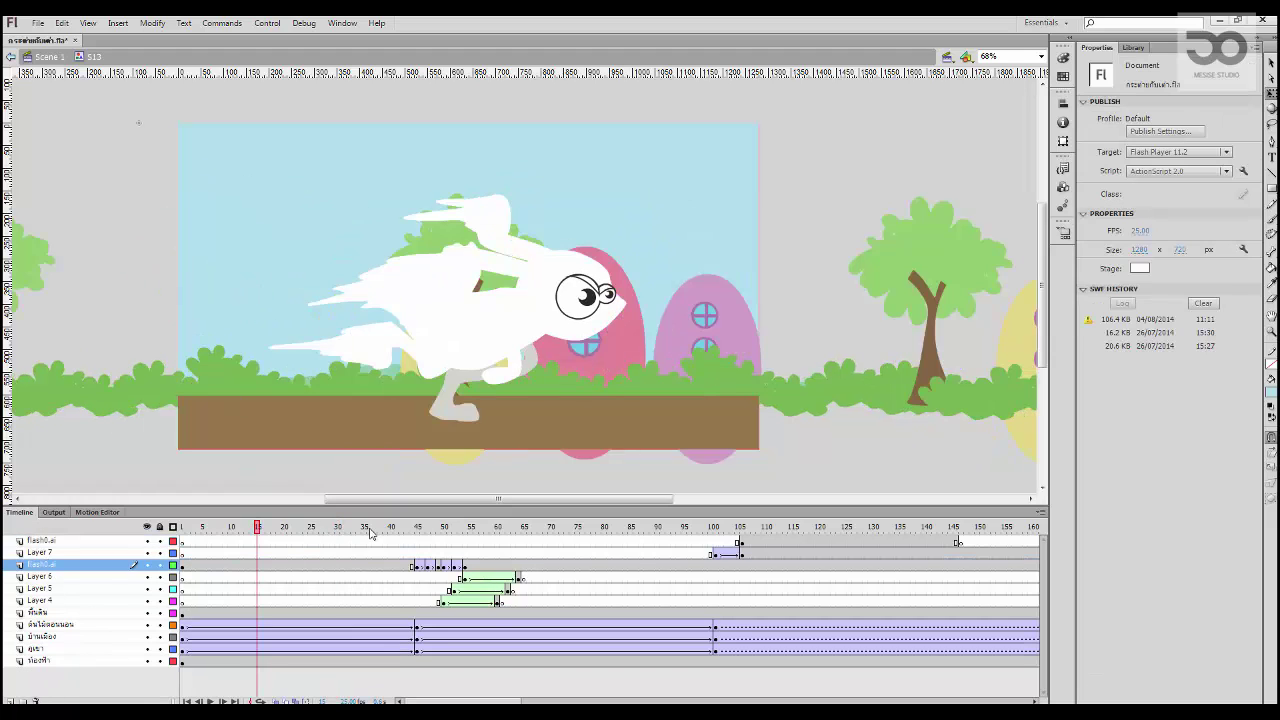
left_click_drag(374, 529, 778, 543)
left_click(775, 553)
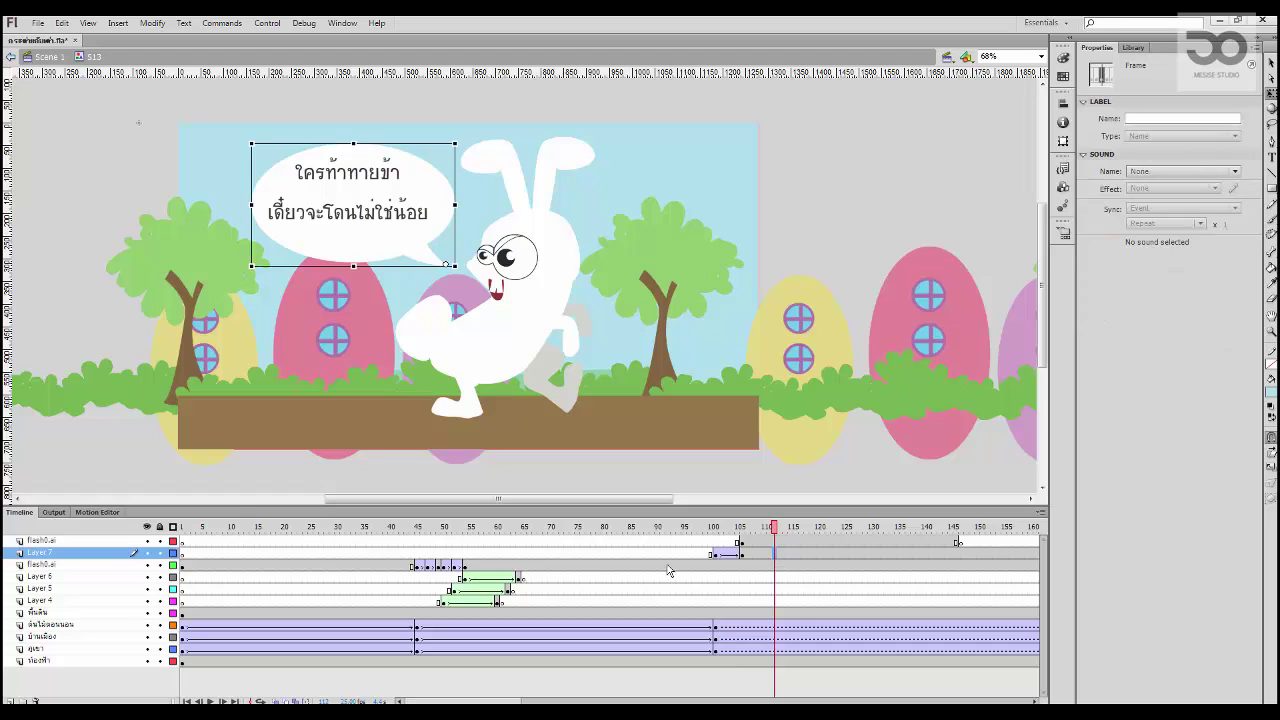
left_click(104, 556)
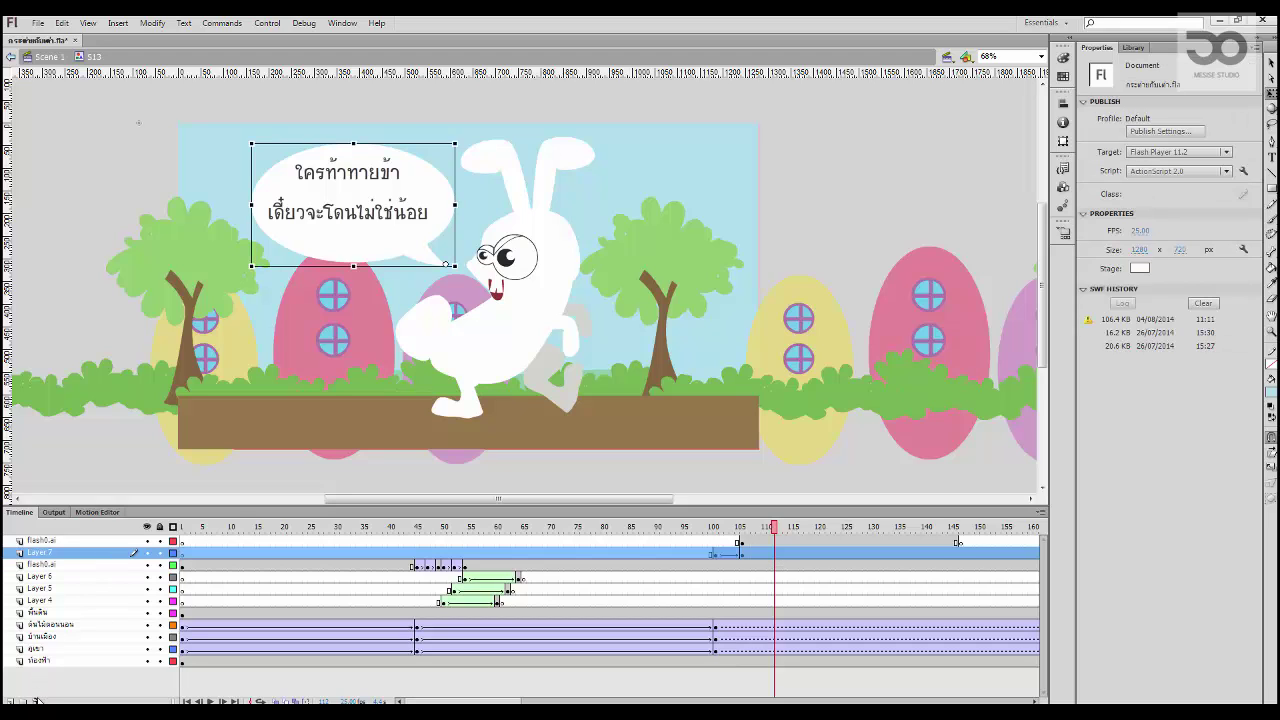
left_click(36, 702)
Step: Examine the mouth layer and the rabbit layer's keyframes from the running pose to the standing pose
left_click(791, 542)
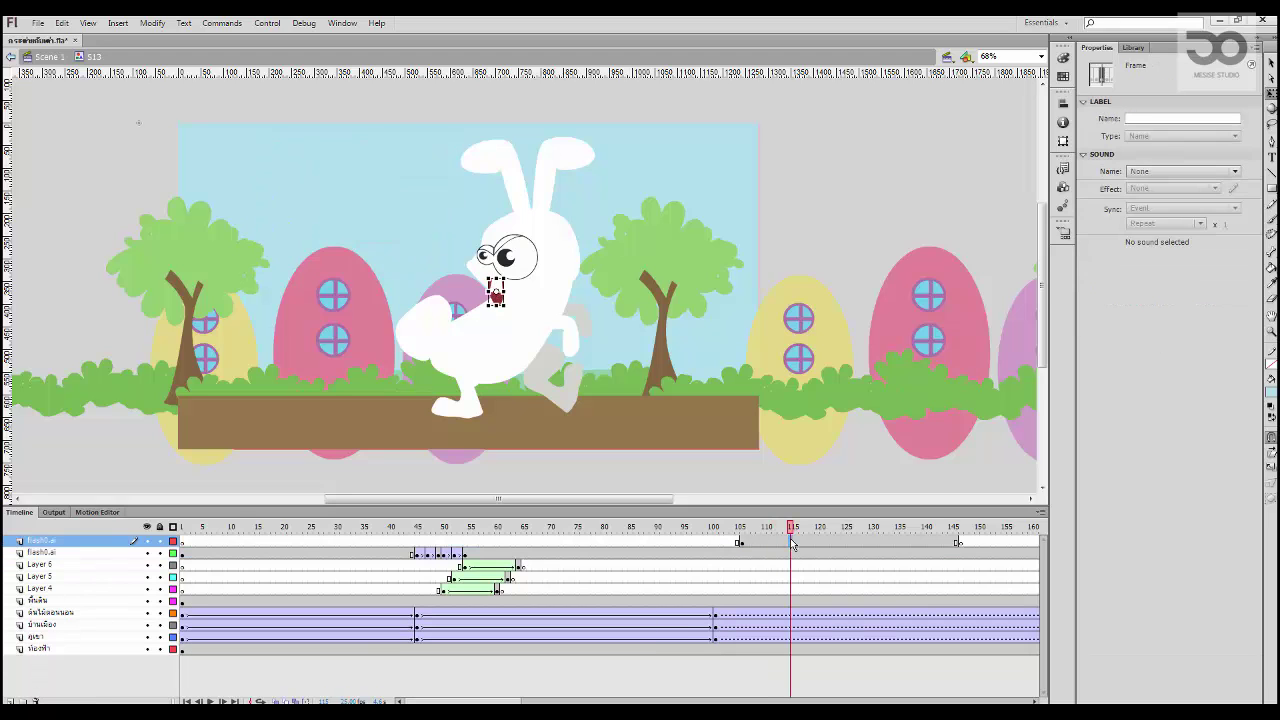
left_click_drag(787, 527, 586, 530)
left_click(590, 542)
left_click(101, 542)
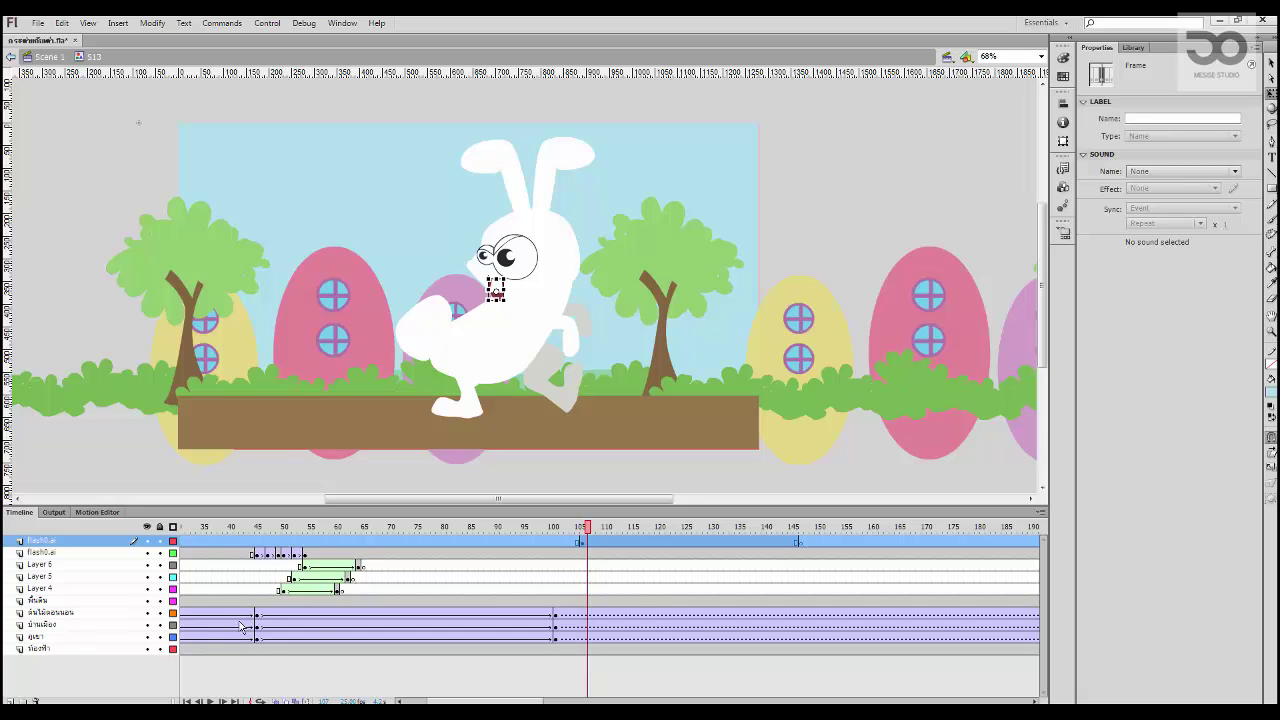
left_click_drag(393, 544, 634, 635)
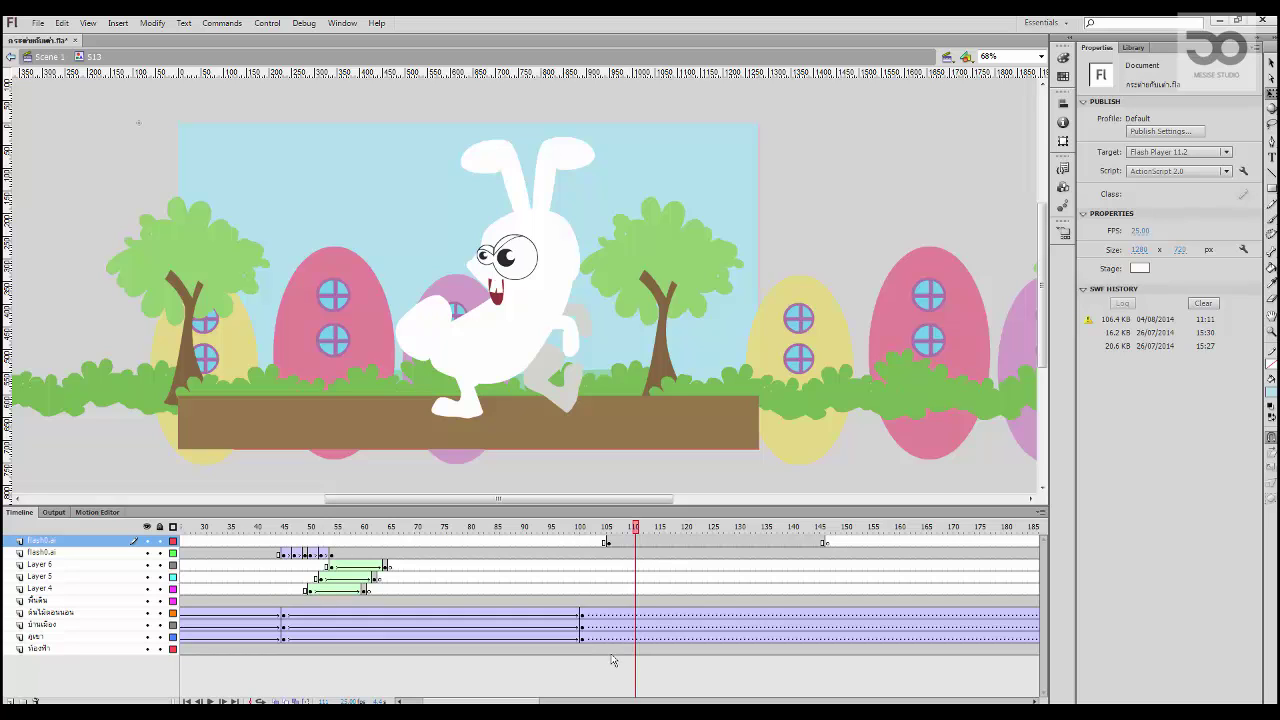
left_click_drag(401, 531, 461, 566)
left_click(413, 555)
left_click(436, 555)
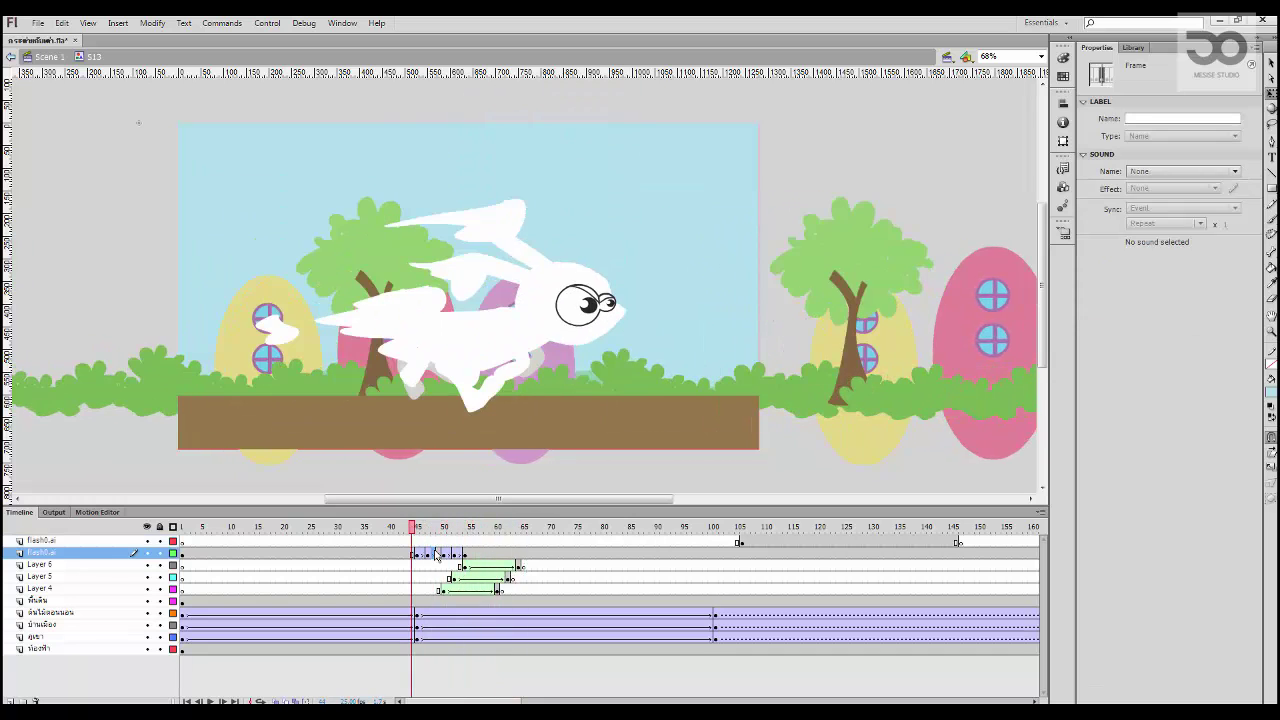
left_click(461, 555)
left_click(475, 555)
left_click(502, 554)
left_click_drag(488, 525, 767, 554)
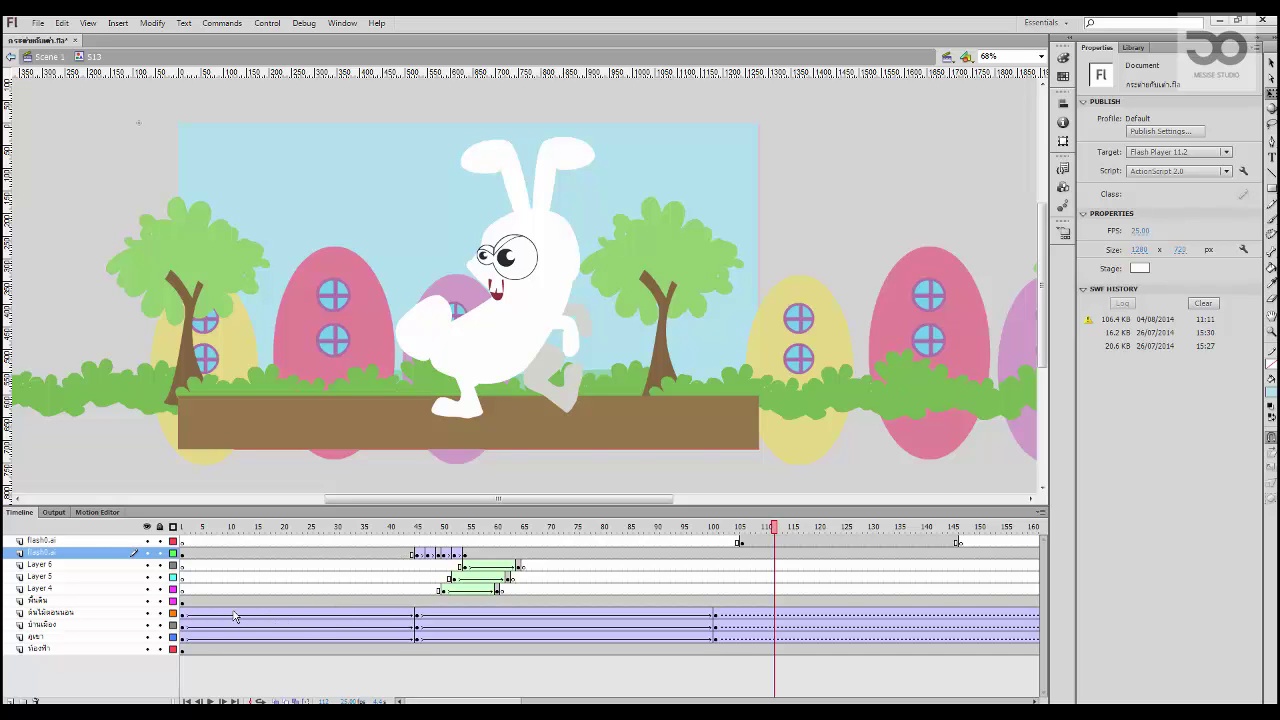
Step: Clear the keyframes on the tree, town and mountain background layers within the range up to frame 107
left_click_drag(234, 616, 745, 636)
right_click(724, 630)
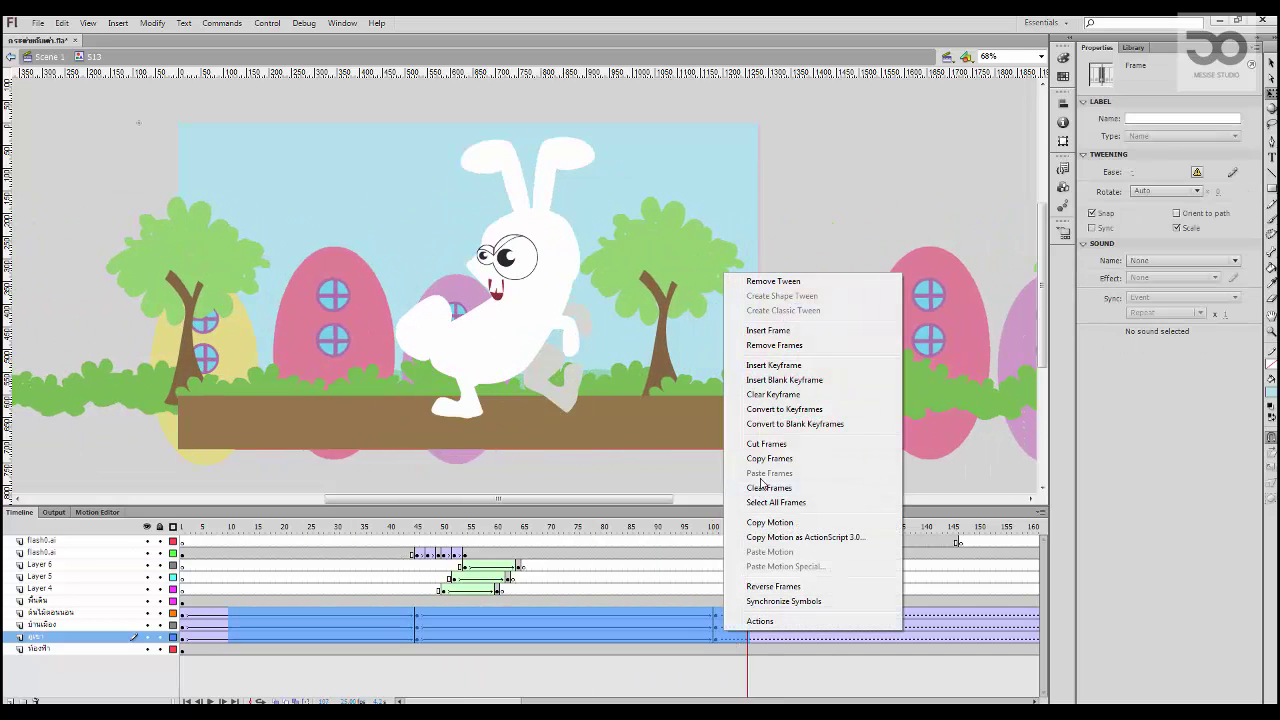
left_click(784, 409)
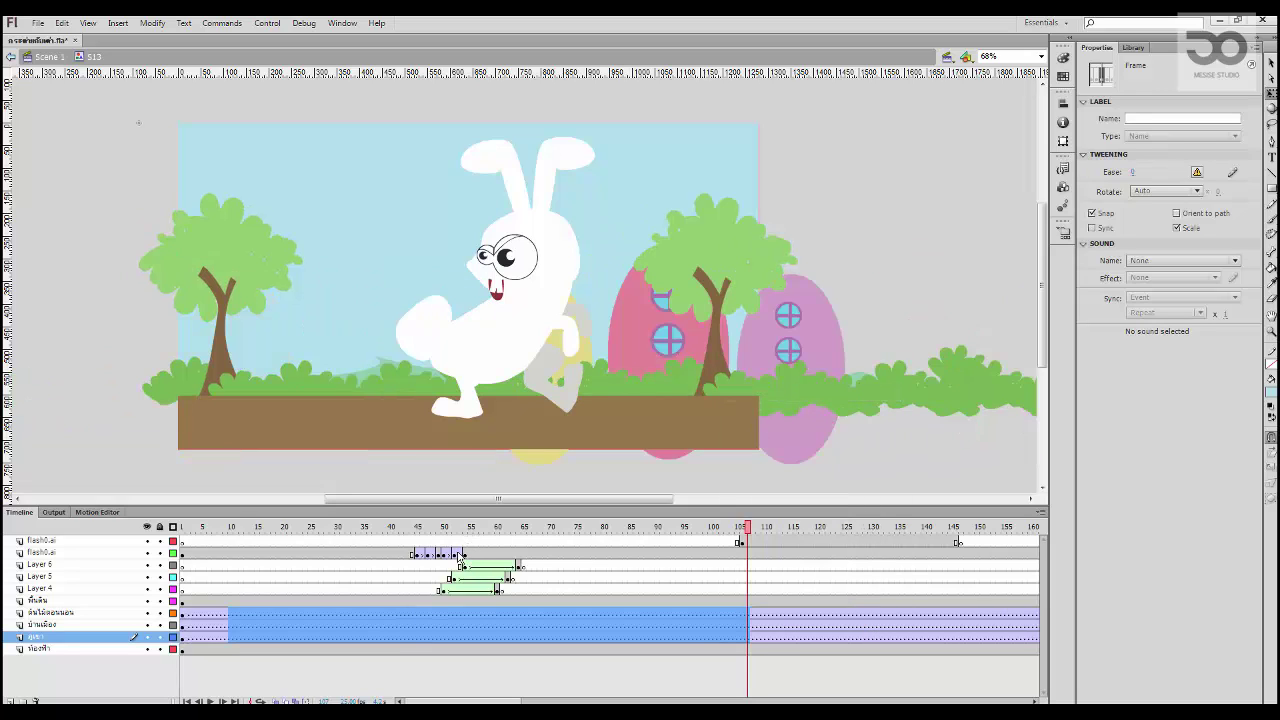
Step: Copy all frames of the rabbit layer flash0.ai together with Layer 6, Layer 5 and Layer 4
left_click(104, 552)
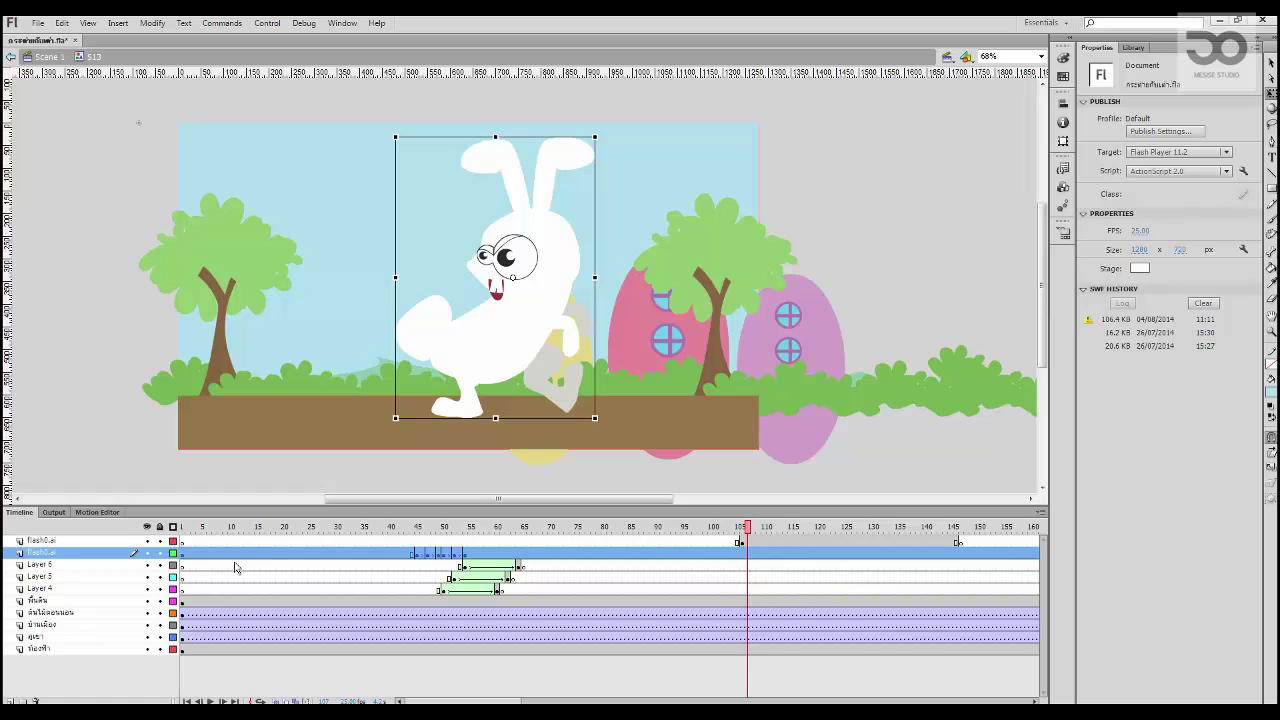
right_click(264, 555)
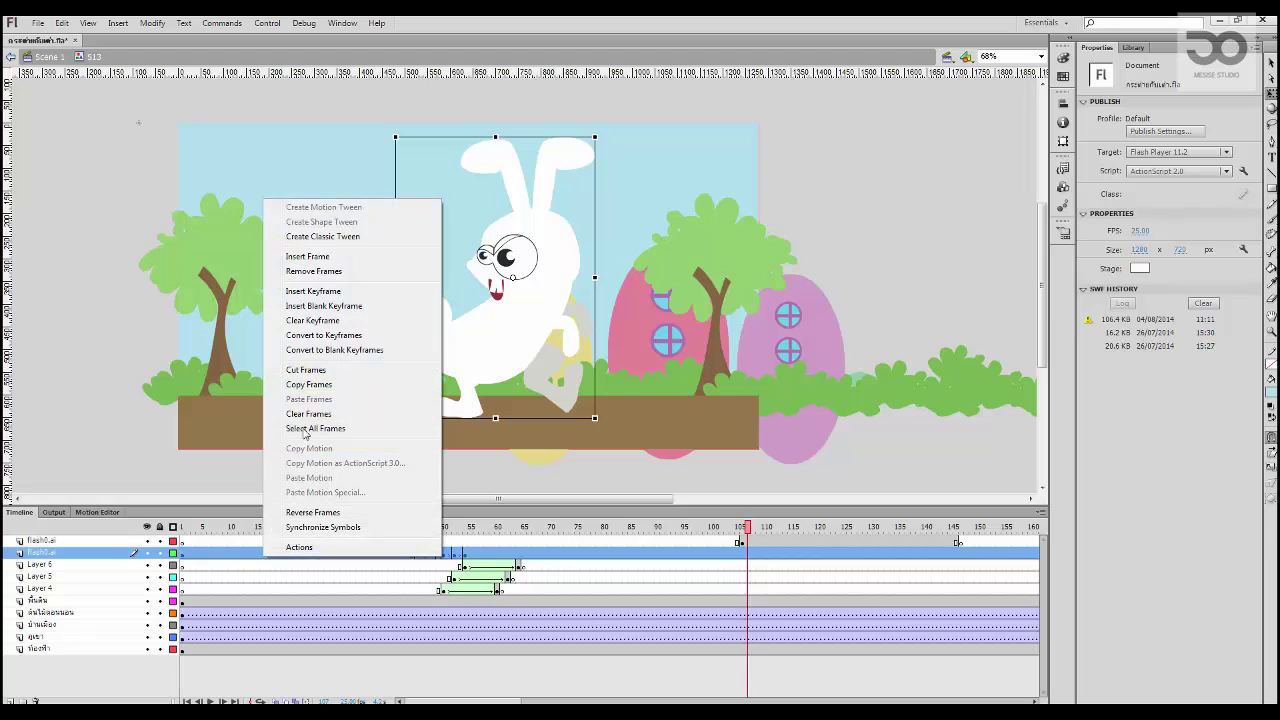
left_click(320, 385)
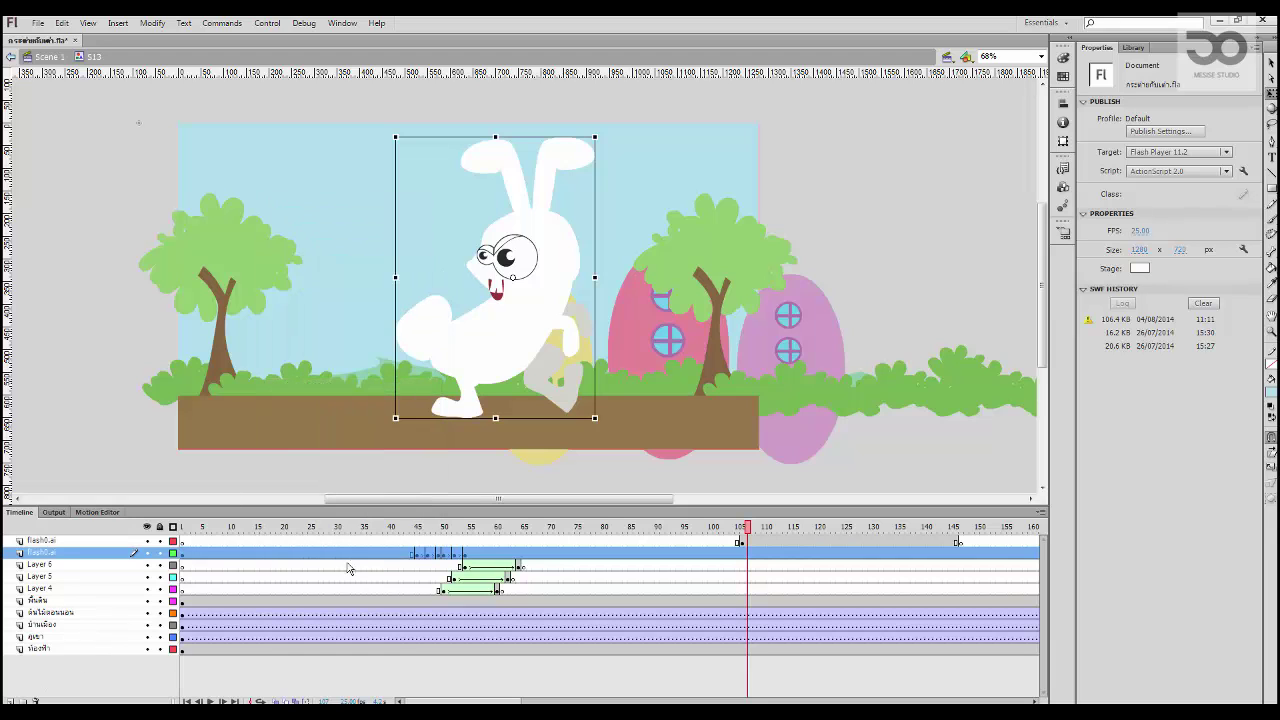
left_click(101, 592)
left_click(100, 554, "shift")
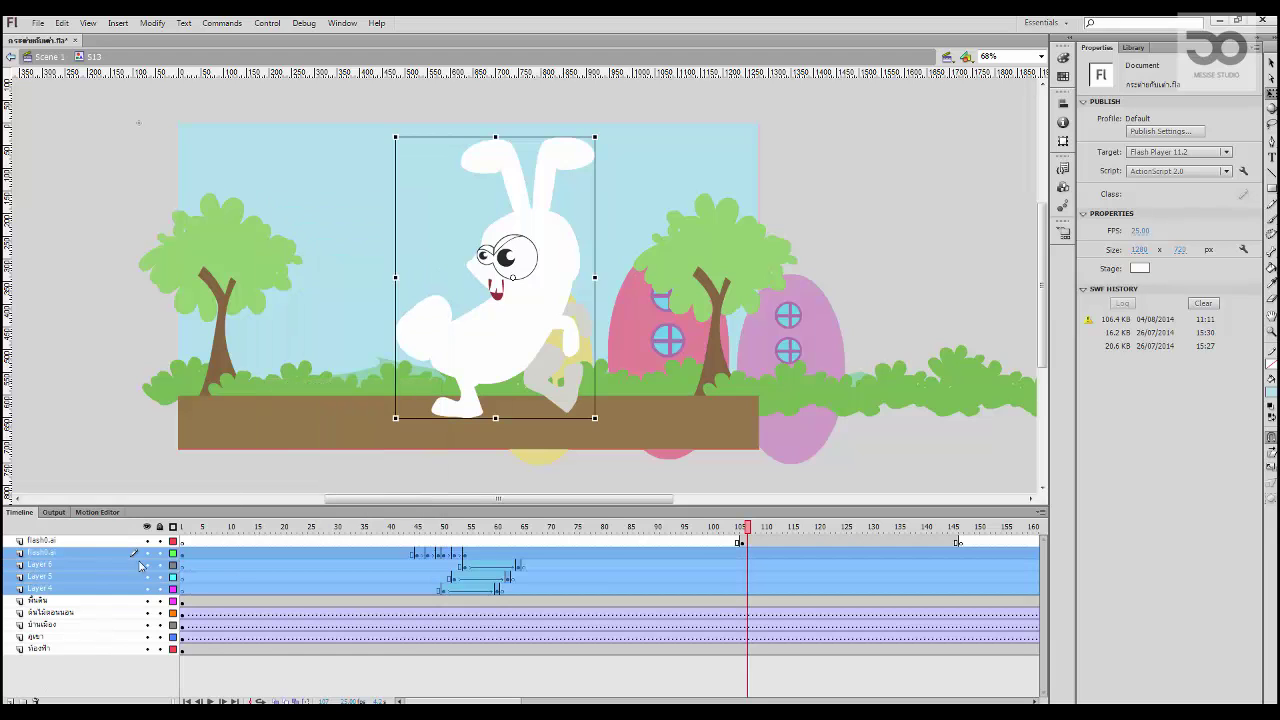
right_click(232, 572)
left_click(296, 396)
Step: Add a new layer above the rabbit layer and draw a light blue rectangle about 344 by 295 px over the rabbit
left_click(53, 557)
left_click(11, 700)
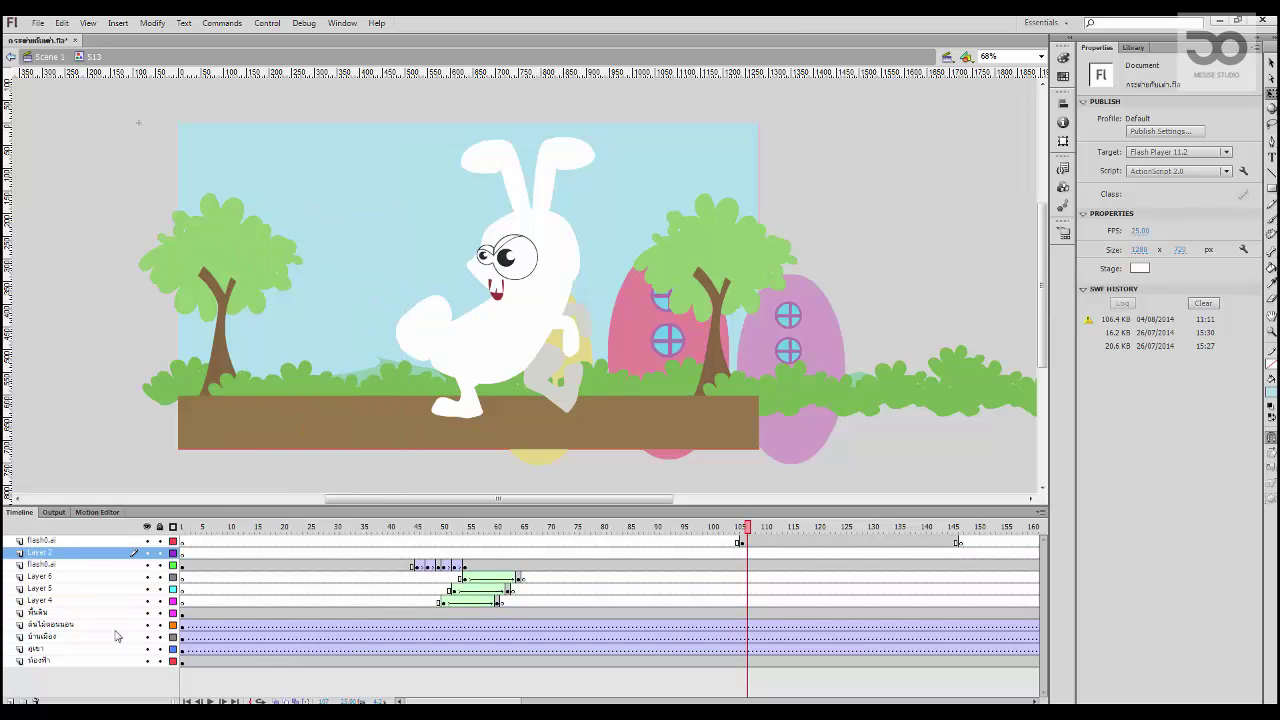
left_click(187, 554)
key("r")
left_click_drag(369, 268, 525, 402)
key("v")
Step: Convert the rectangle to a graphic symbol and paste the copied rabbit frames inside it, starting at frame 1
key("F8")
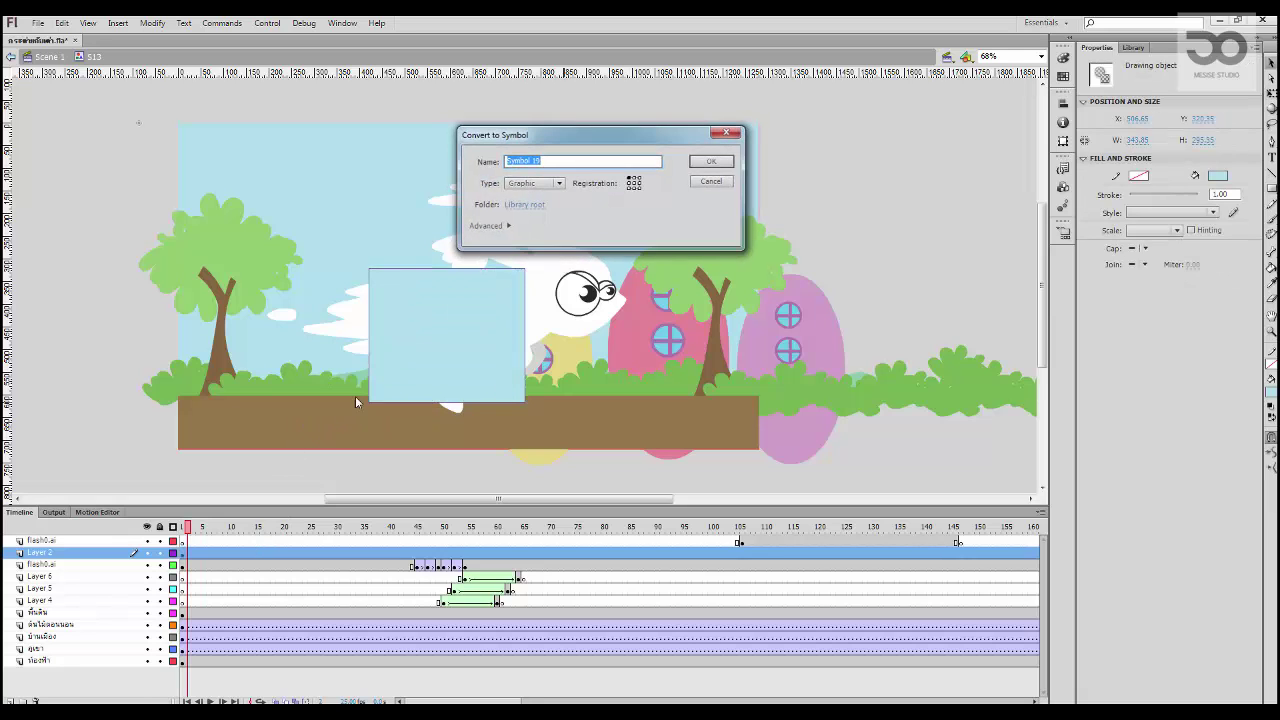
key("Return")
double_click(443, 337)
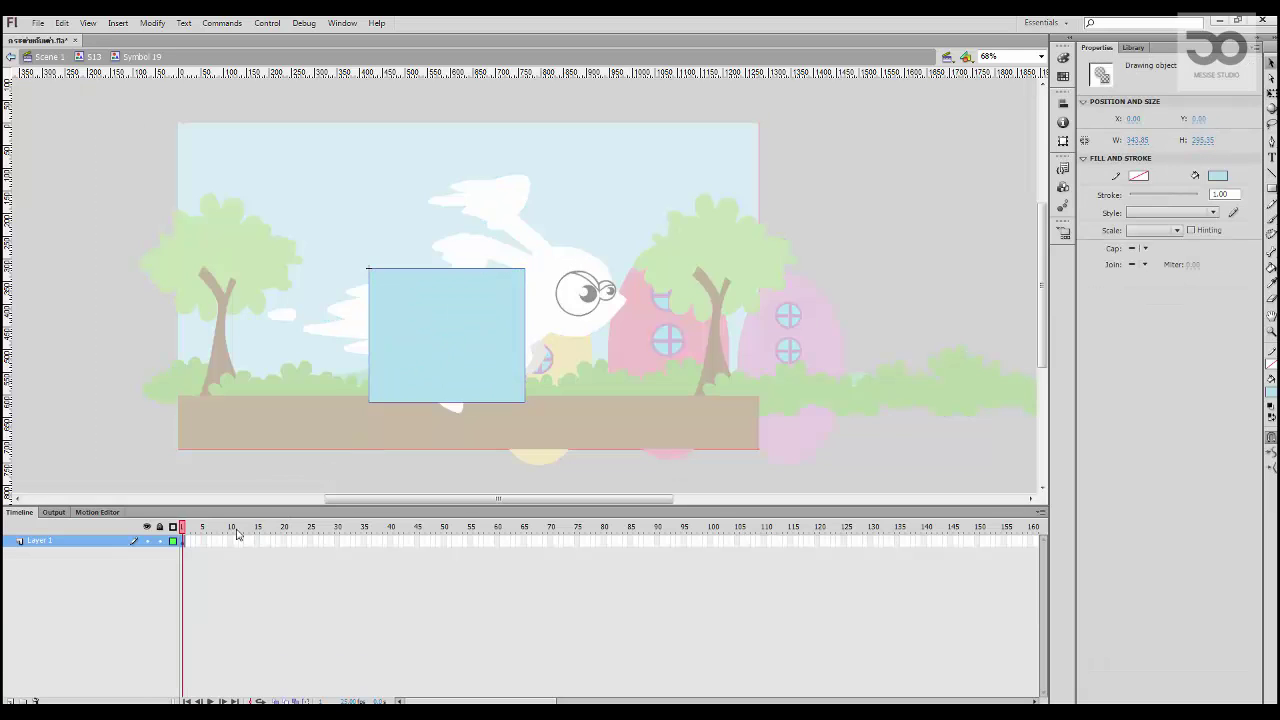
right_click(183, 541)
left_click(275, 384)
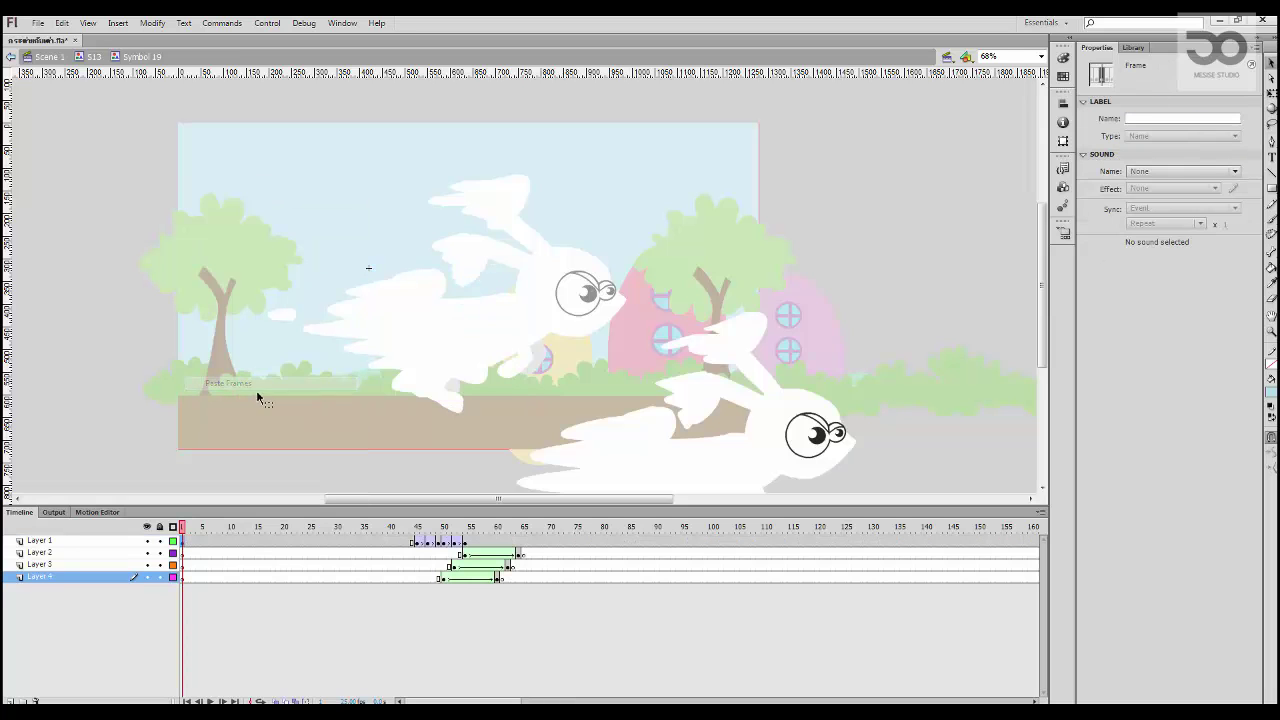
Step: Return from the symbol to S13 and delete the original rabbit layer flash0.ai together with Layer 6, Layer 5 and Layer 4
left_click_drag(238, 528, 758, 558)
double_click(72, 396)
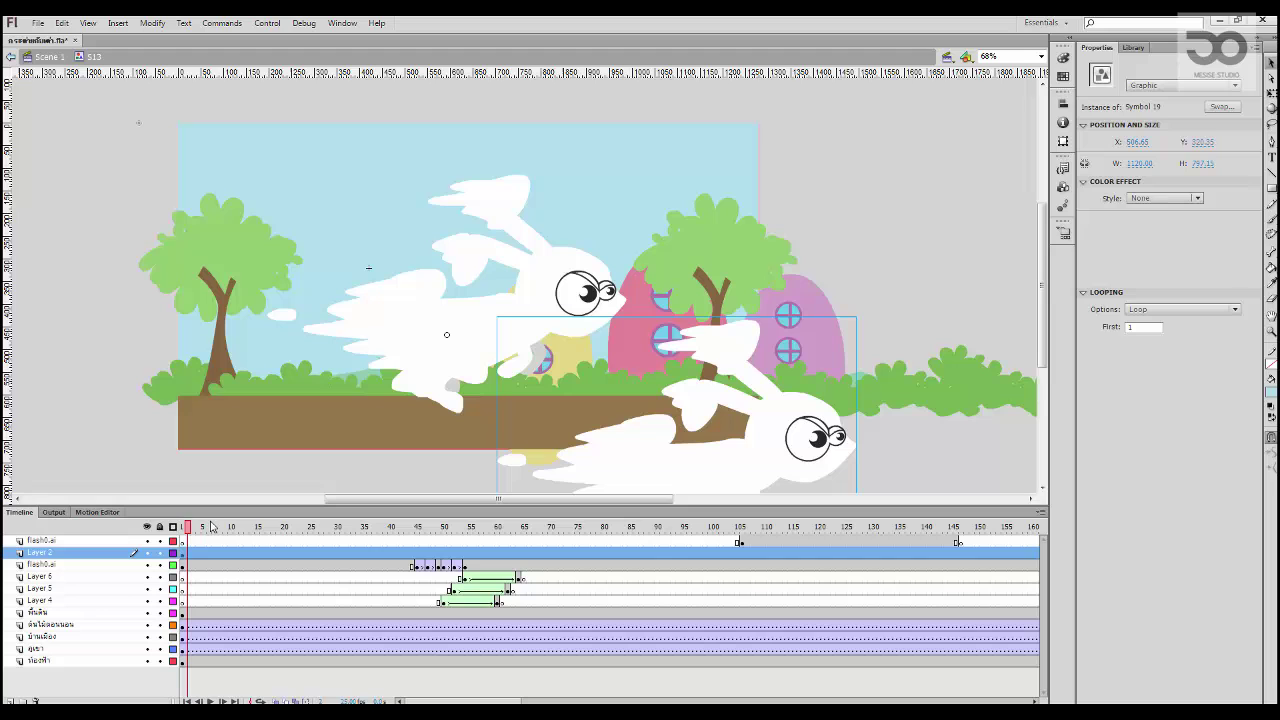
left_click(128, 565)
left_click(109, 602, "shift")
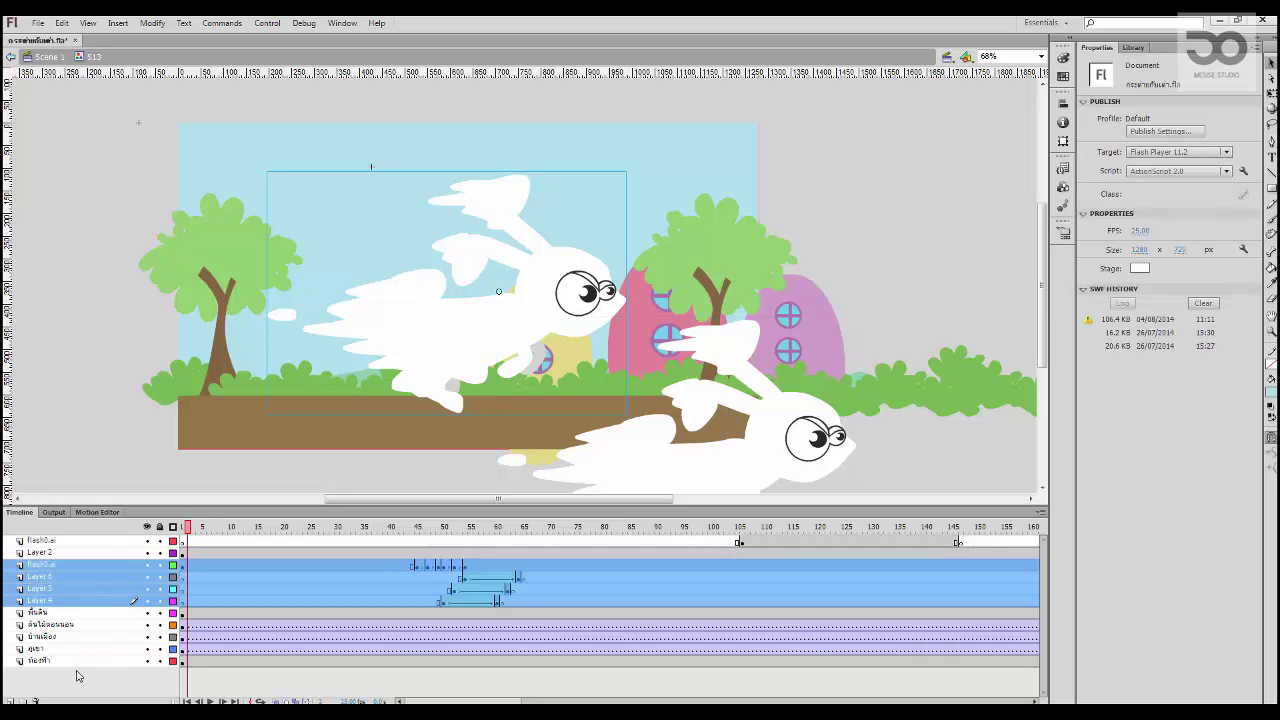
left_click(36, 700)
Step: Scale the rabbit symbol on Layer 2 down to about 436 by 310 px and place it at the left end of the road
left_click(200, 556)
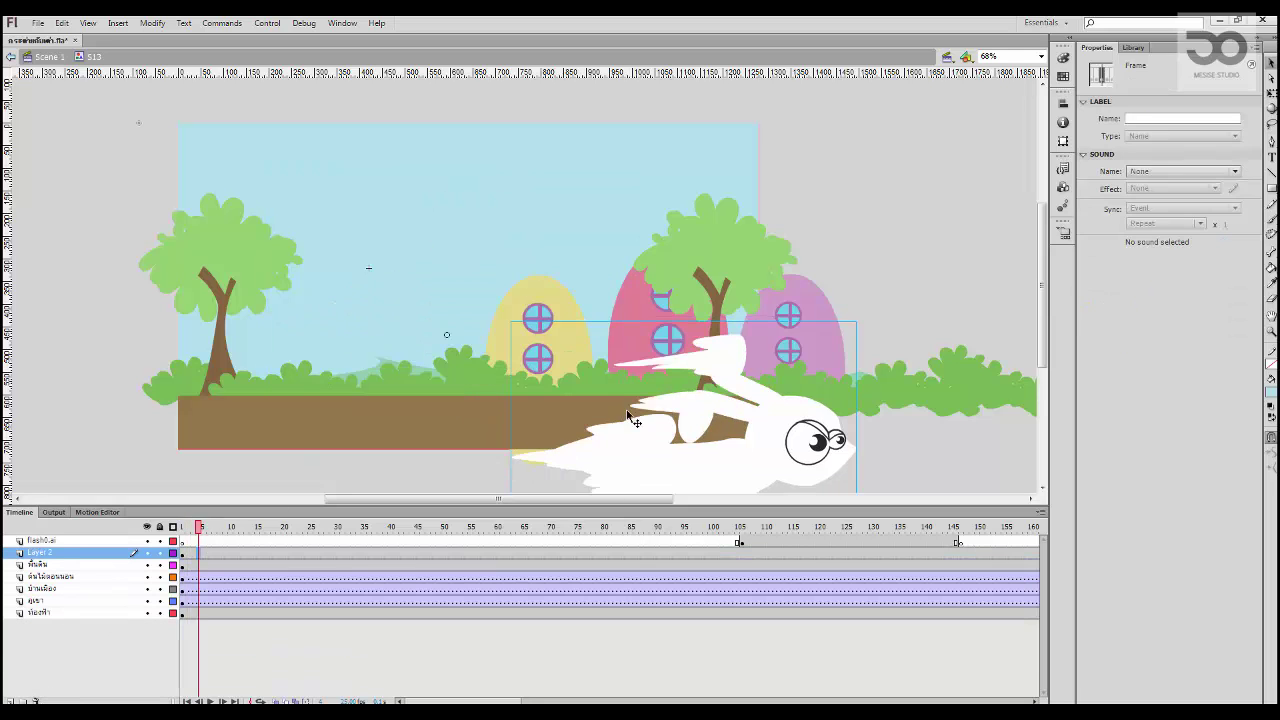
left_click_drag(660, 447, 456, 299)
key("q")
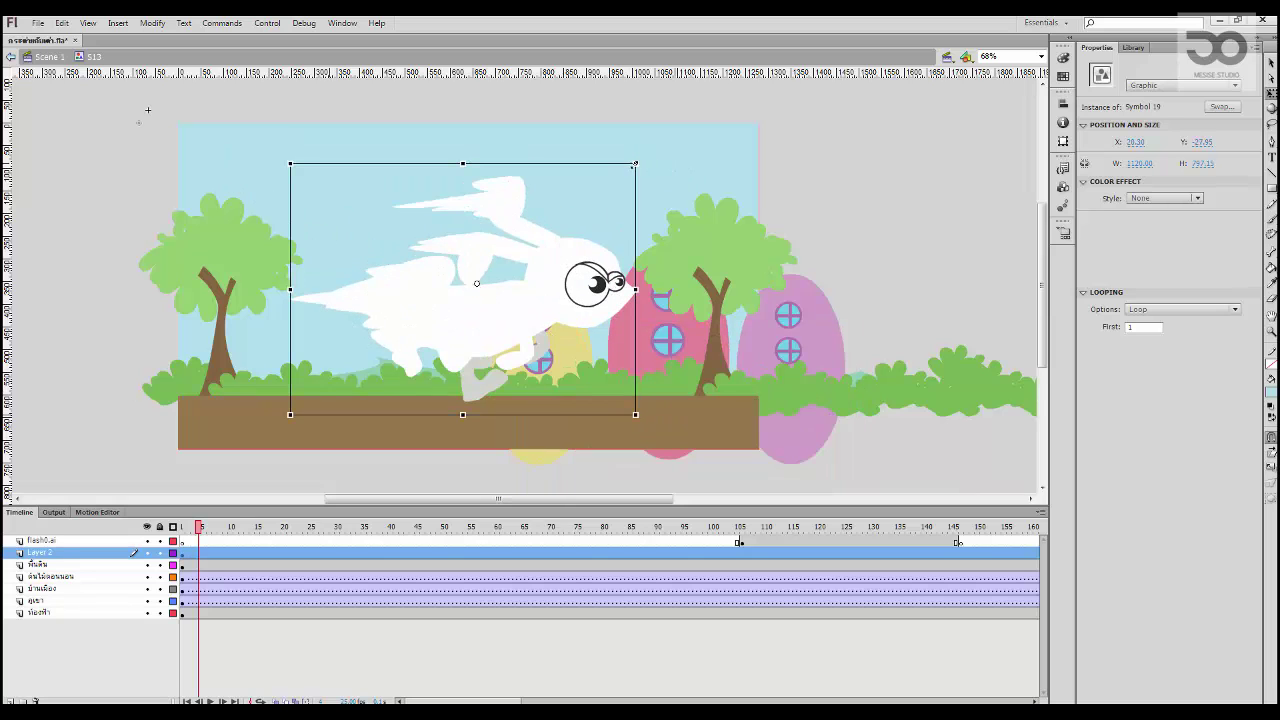
left_click_drag(628, 166, 353, 343)
left_click_drag(325, 392, 244, 392)
Step: Insert a keyframe for the rabbit symbol on Layer 2 at frame 50
left_click_drag(200, 527, 450, 532)
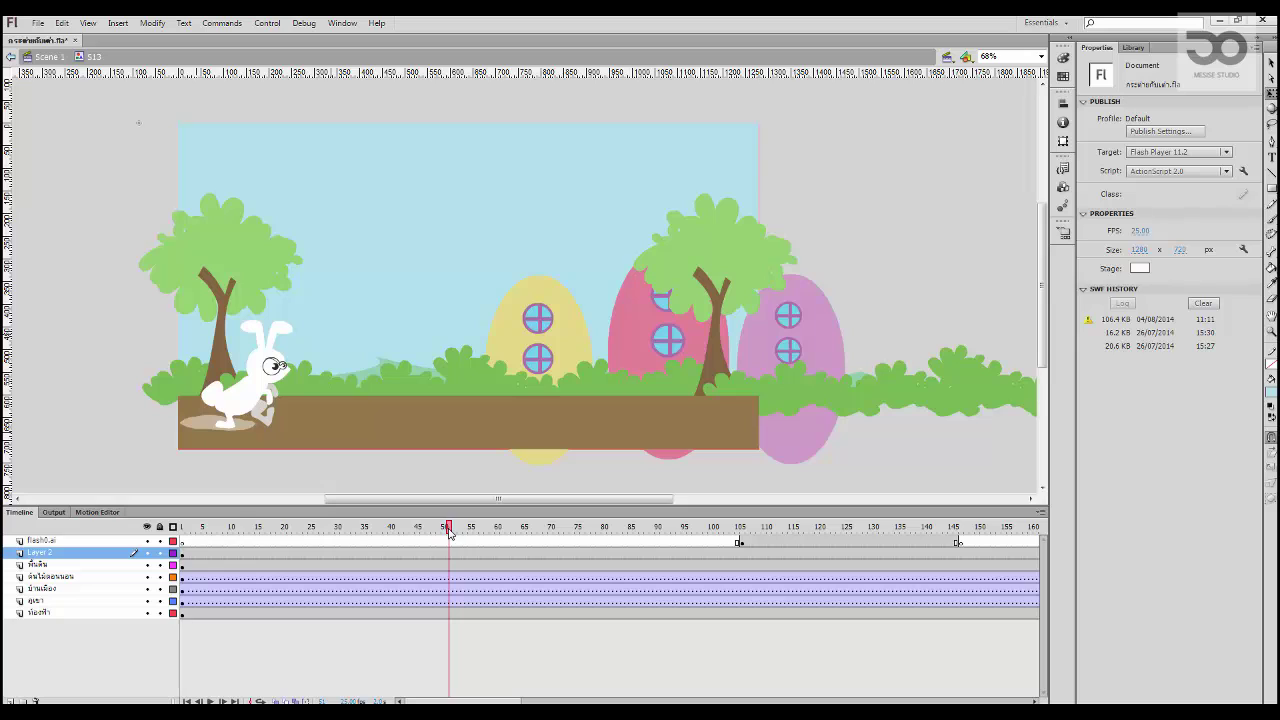
left_click(452, 558)
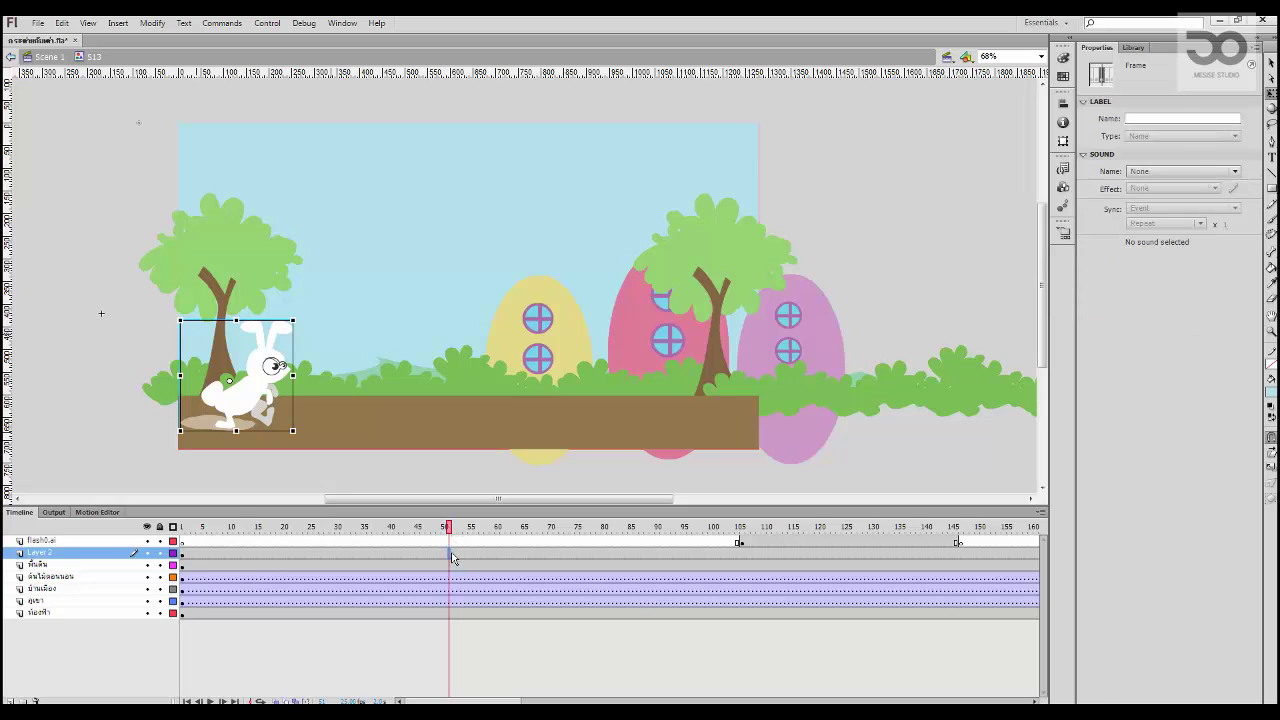
left_click_drag(448, 528, 526, 543)
left_click(446, 555)
left_click(526, 553)
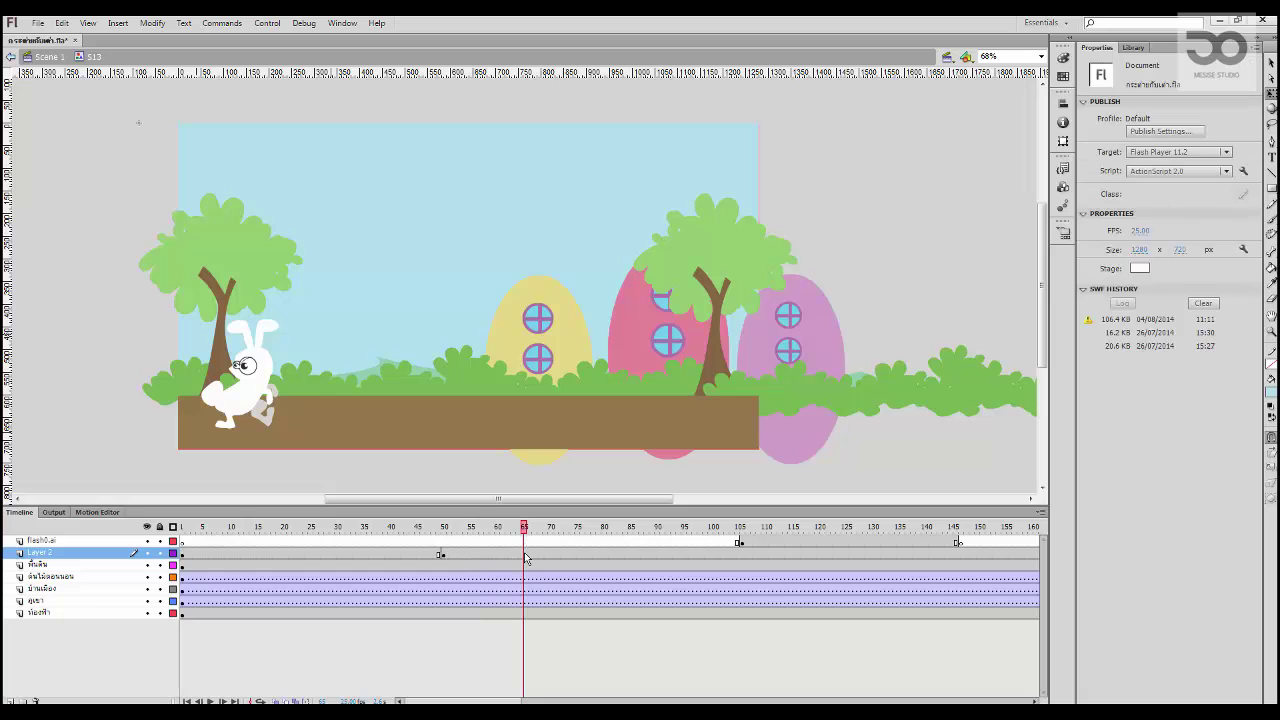
key("F6")
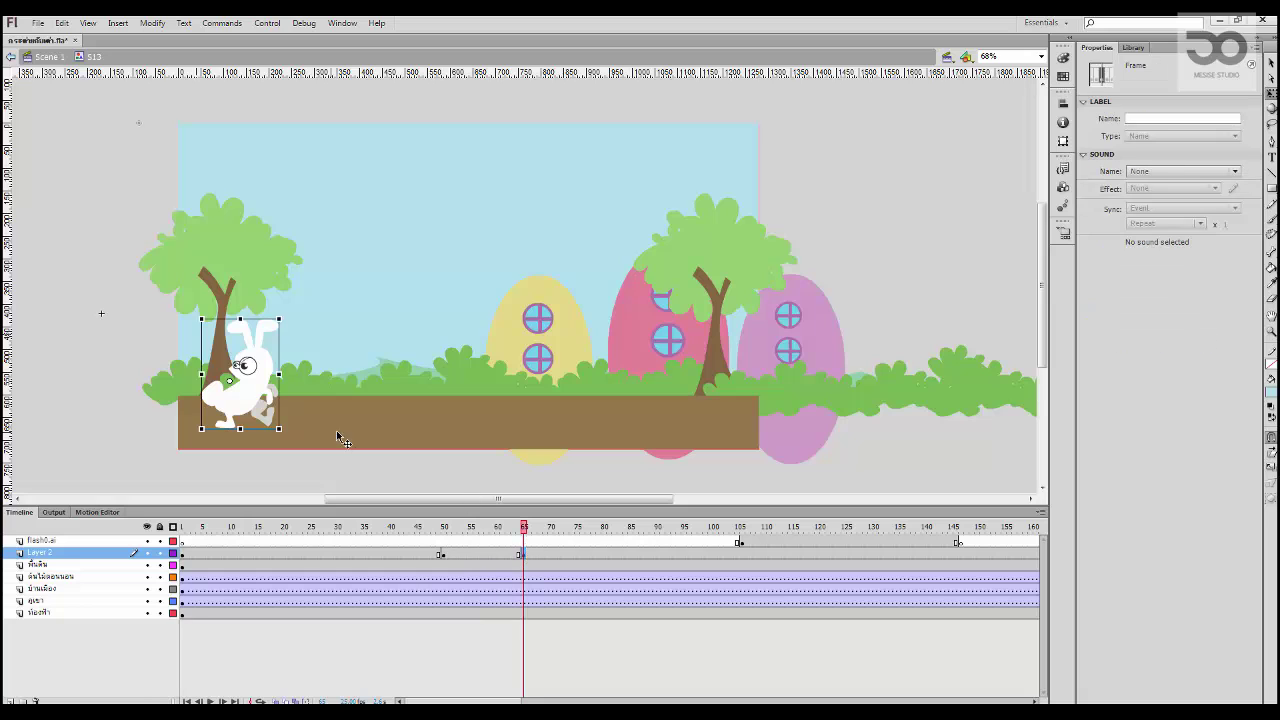
right_click(523, 557)
left_click(567, 400)
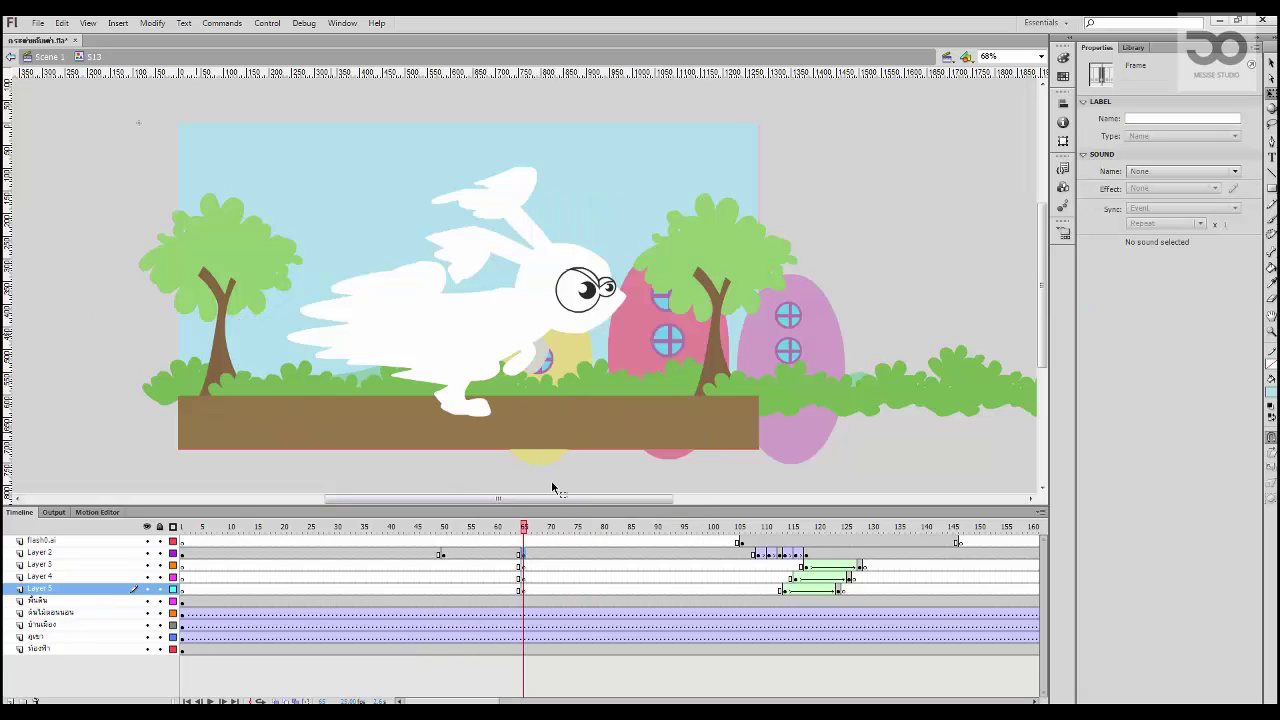
key("ctrl+z")
right_click(522, 555)
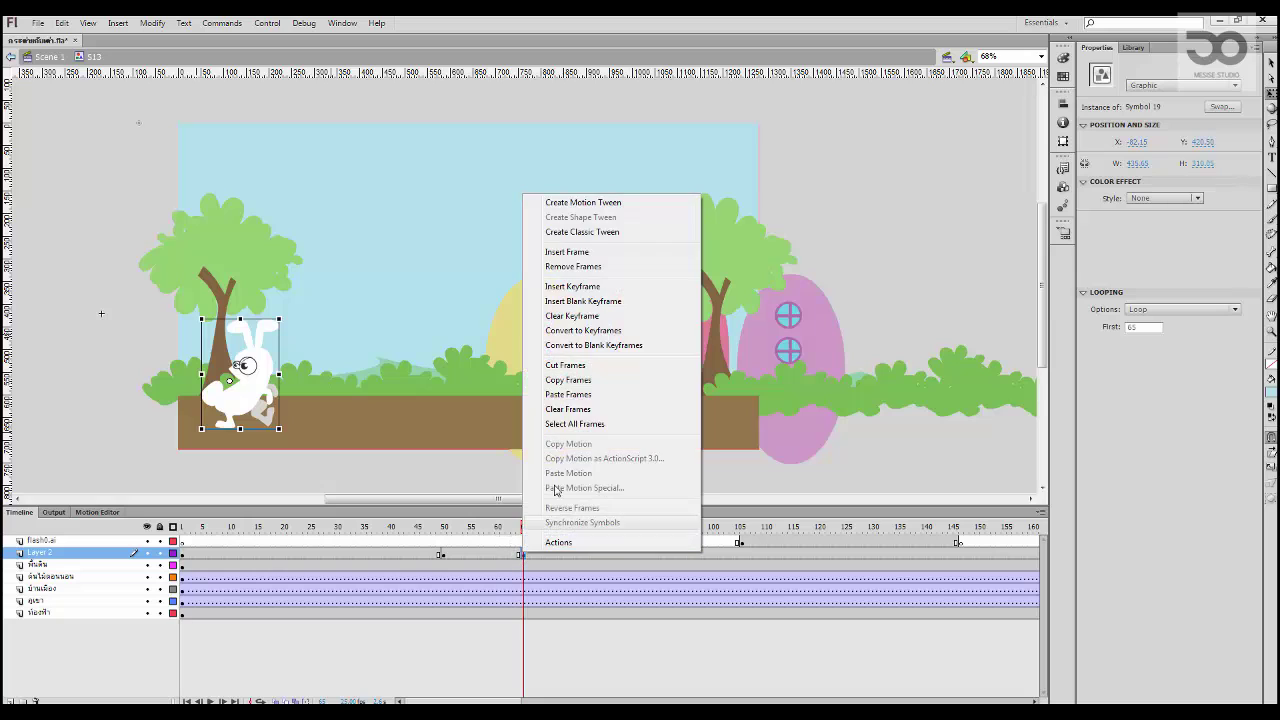
left_click(558, 409)
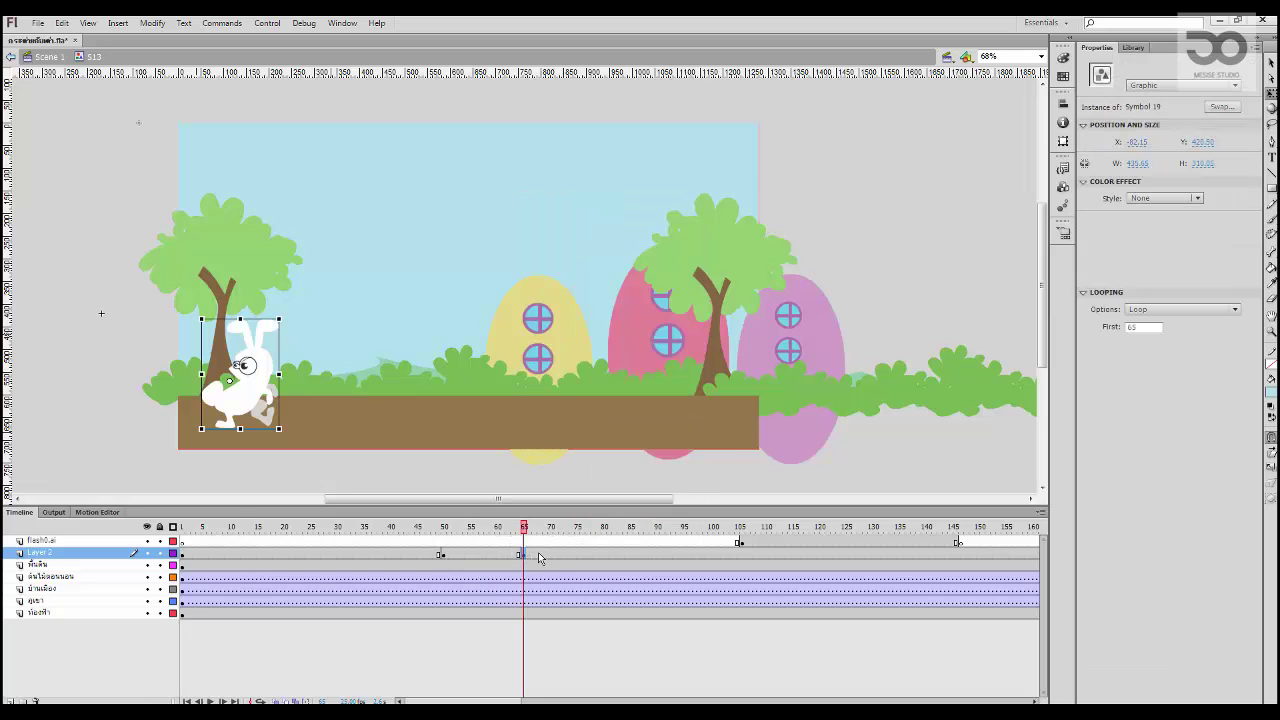
right_click(524, 556)
left_click(596, 317)
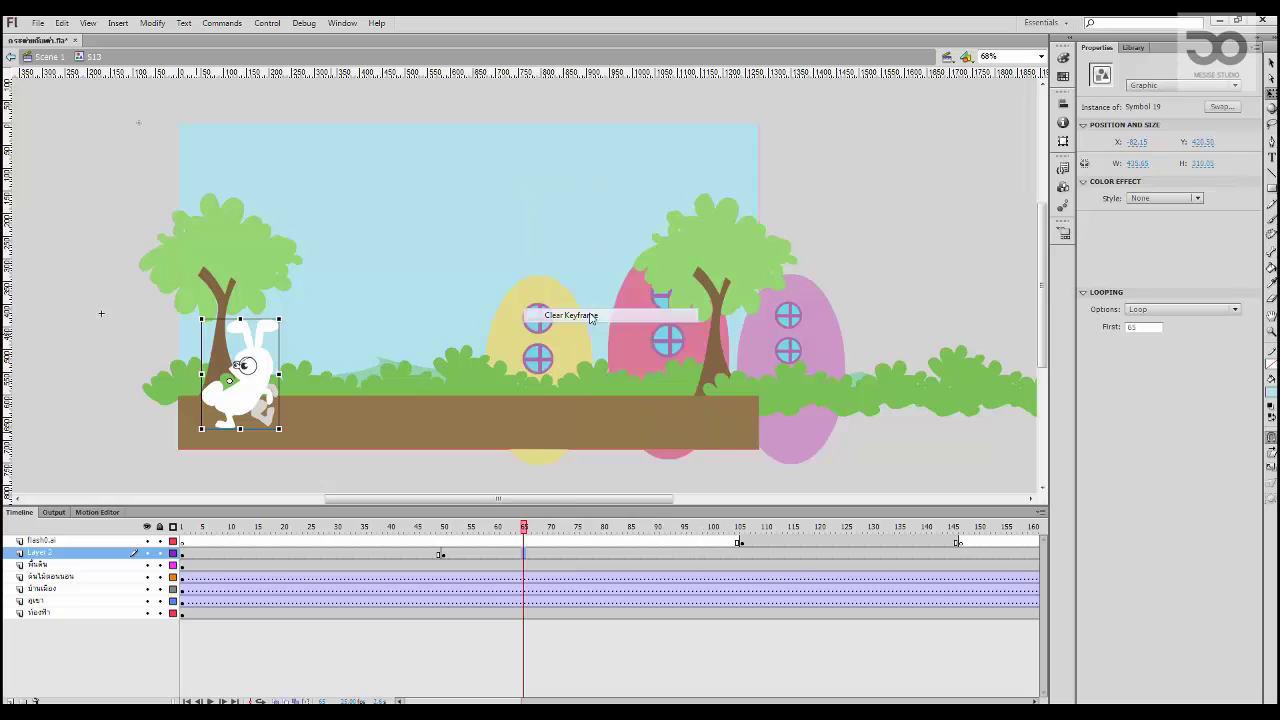
Step: Move the frame 50 rabbit right to about X 579, create a classic tween from frame 1 and play it back
left_click(444, 556)
left_click_drag(232, 418, 540, 425)
right_click(430, 556)
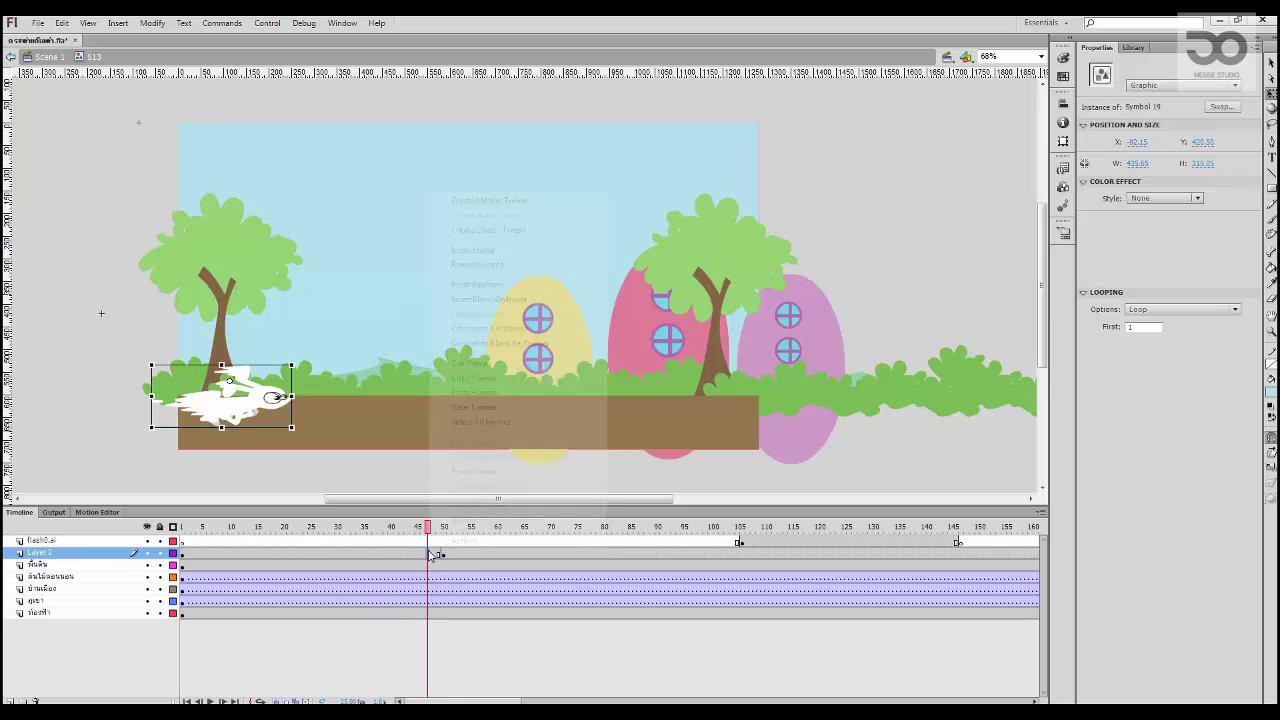
left_click(488, 231)
left_click_drag(427, 527, 47, 533)
key("Return")
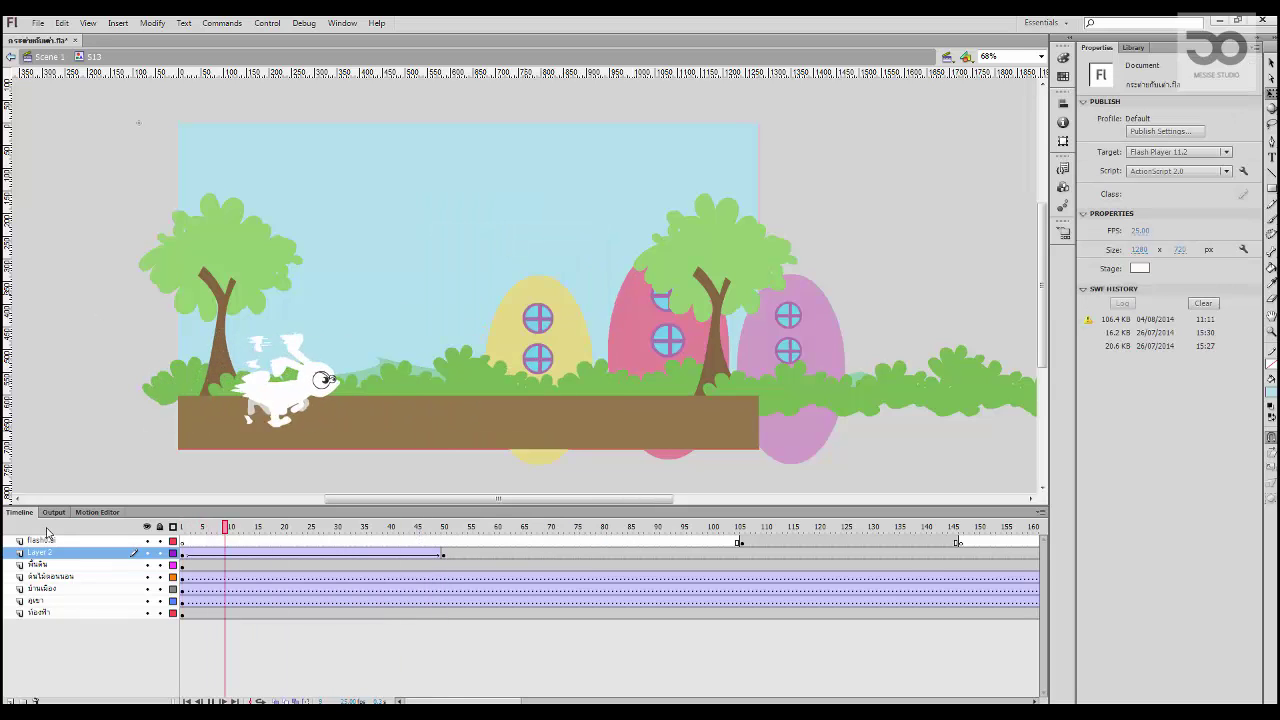
Step: Move the rabbit at frame 1 off the left side of the stage to about X -483 and preview the run
left_click(182, 556)
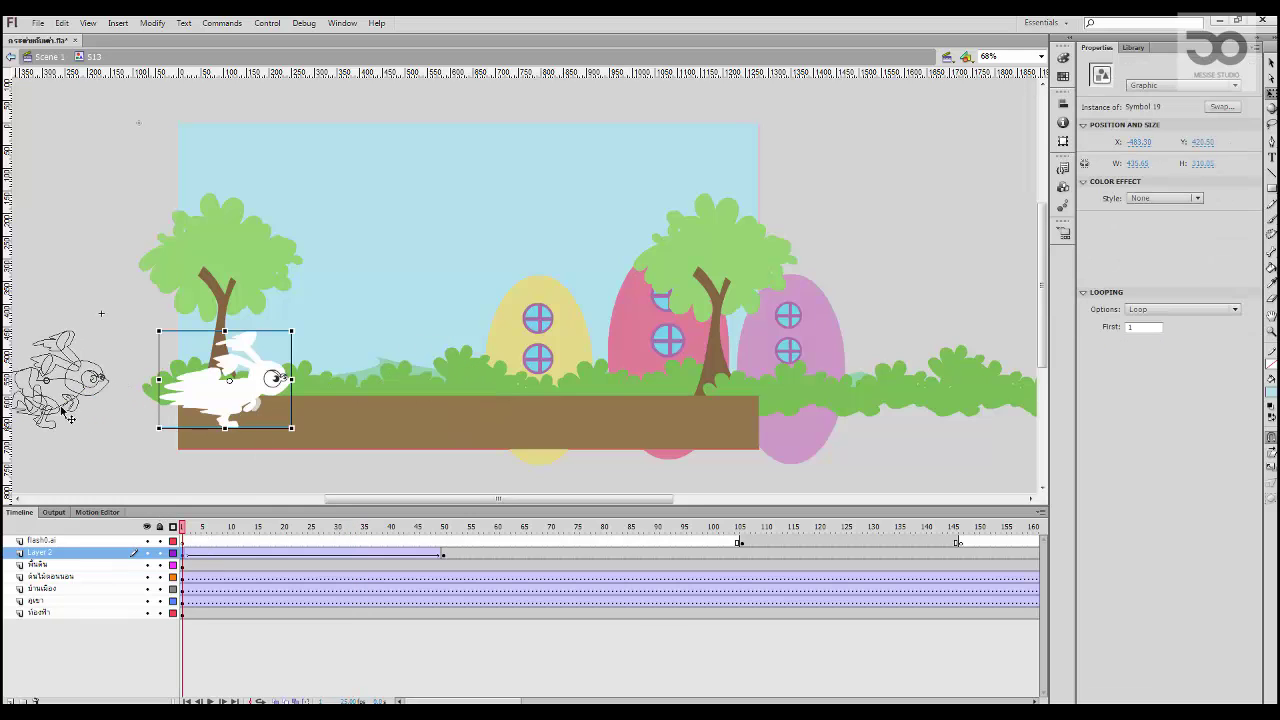
key("Return")
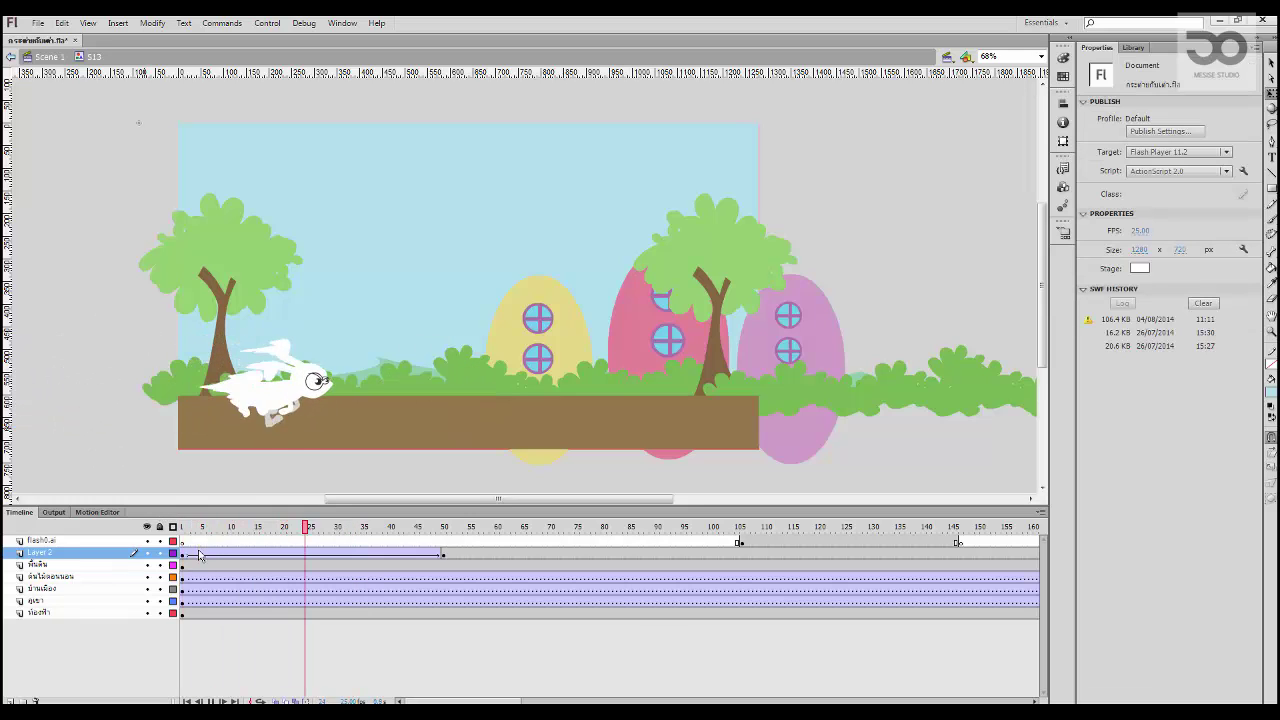
key("Return")
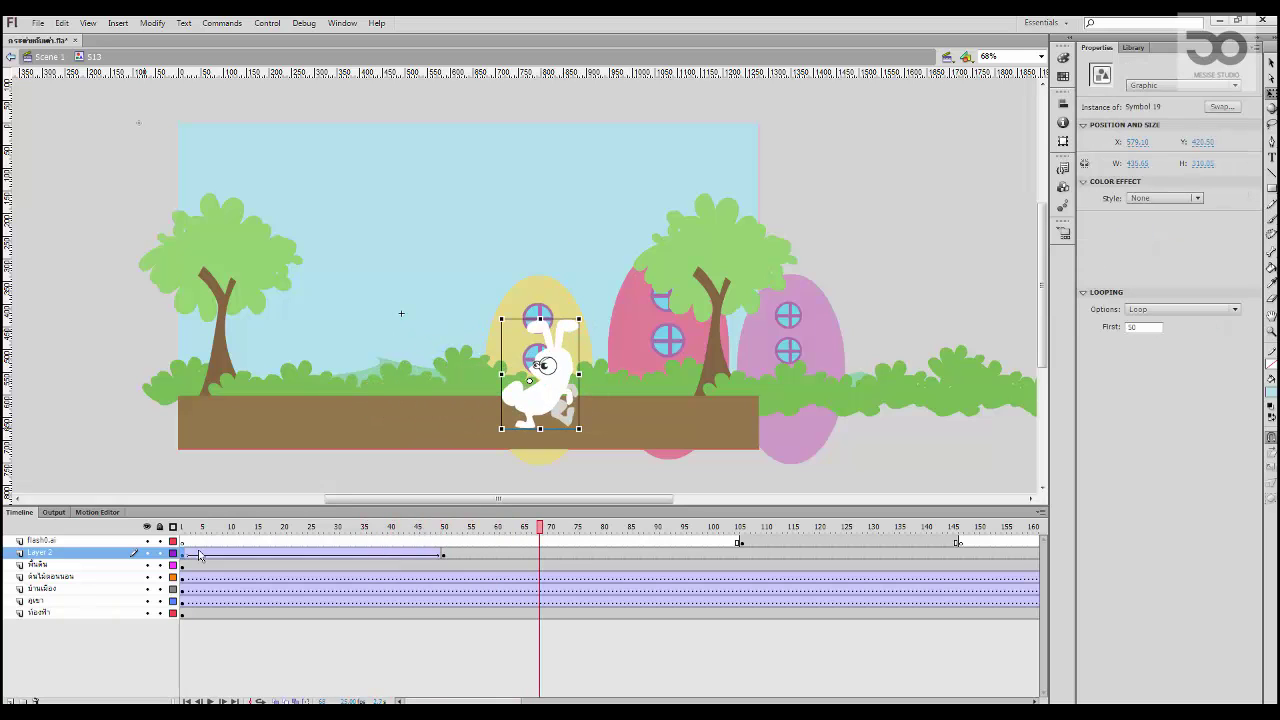
Step: Add a rabbit keyframe at frame 64, create a classic tween from frame 50, move the rabbit to about X 691 and preview the animation
left_click_drag(448, 530, 516, 554)
left_click(518, 555)
key("F6")
right_click(508, 553)
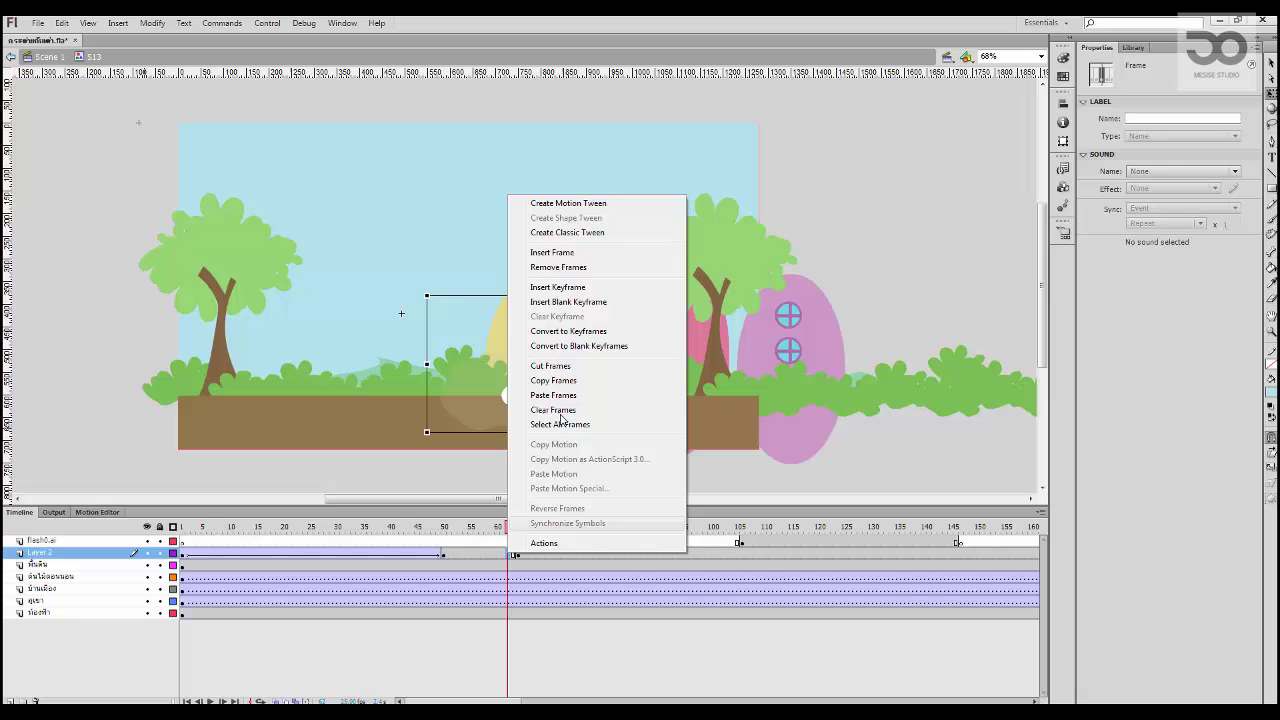
left_click(603, 233)
left_click(519, 553)
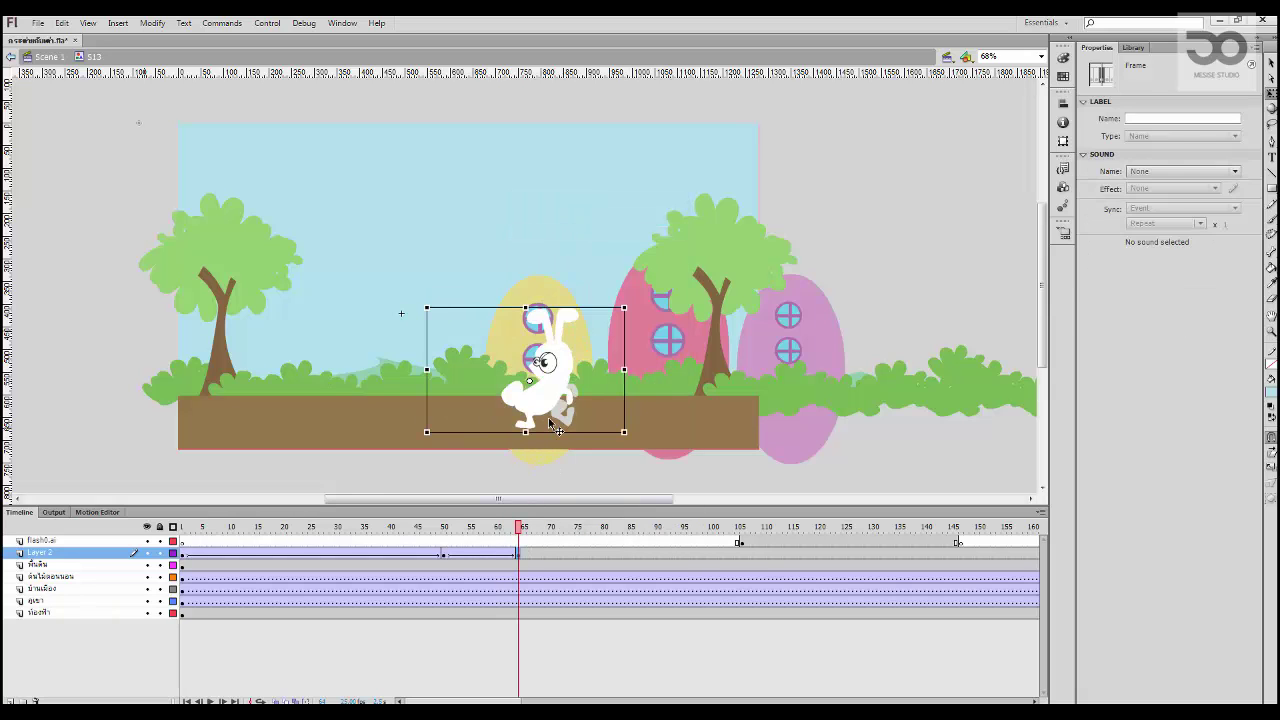
left_click_drag(585, 423, 588, 425)
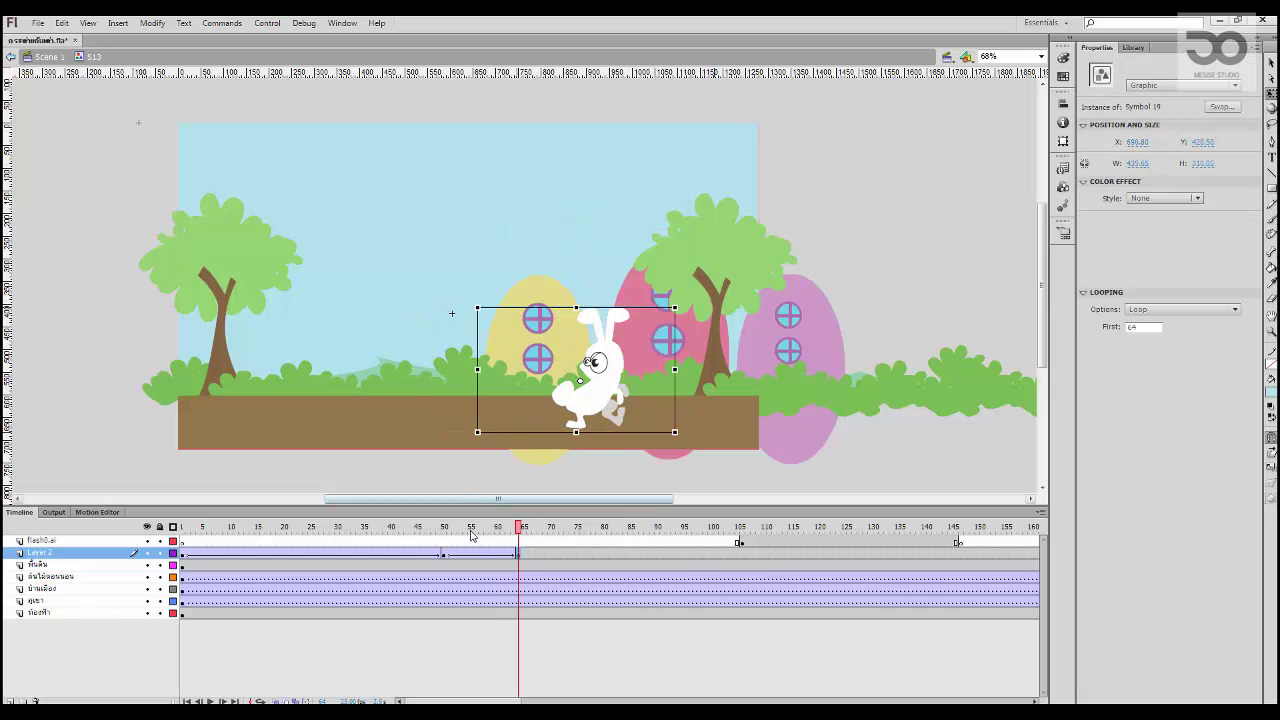
left_click(300, 527)
key("Return")
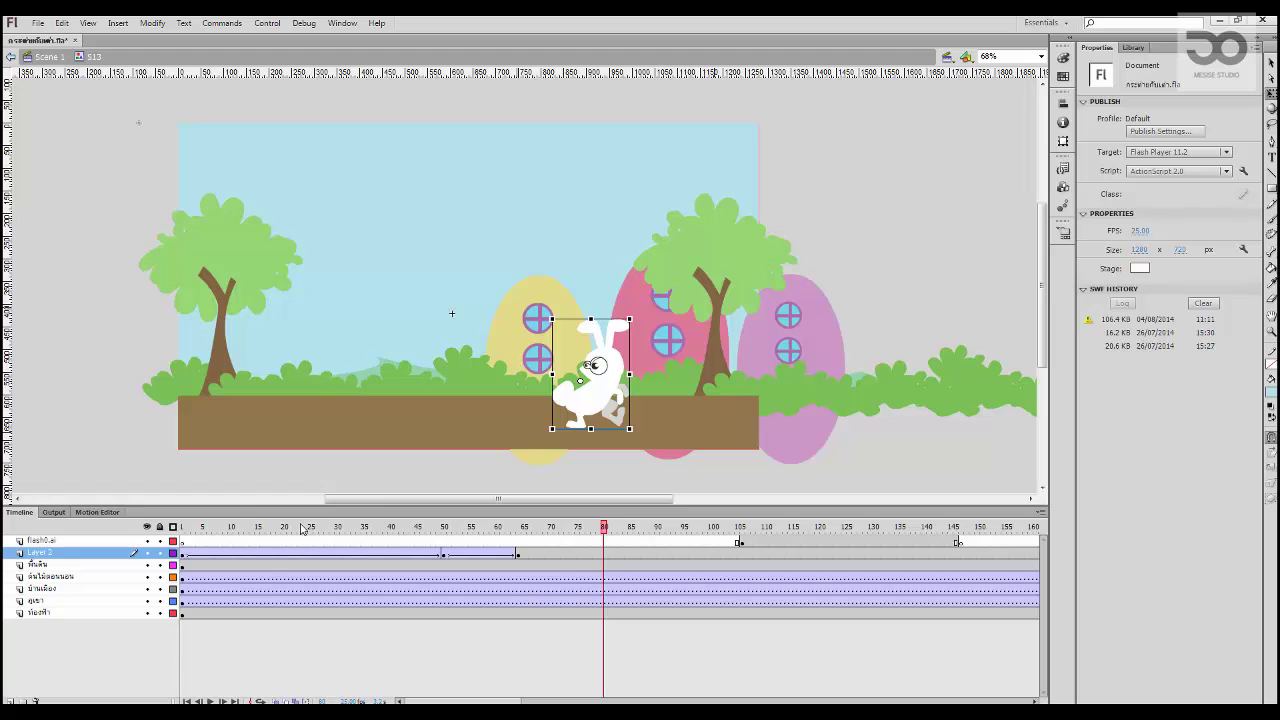
left_click_drag(426, 527, 315, 527)
key("Return")
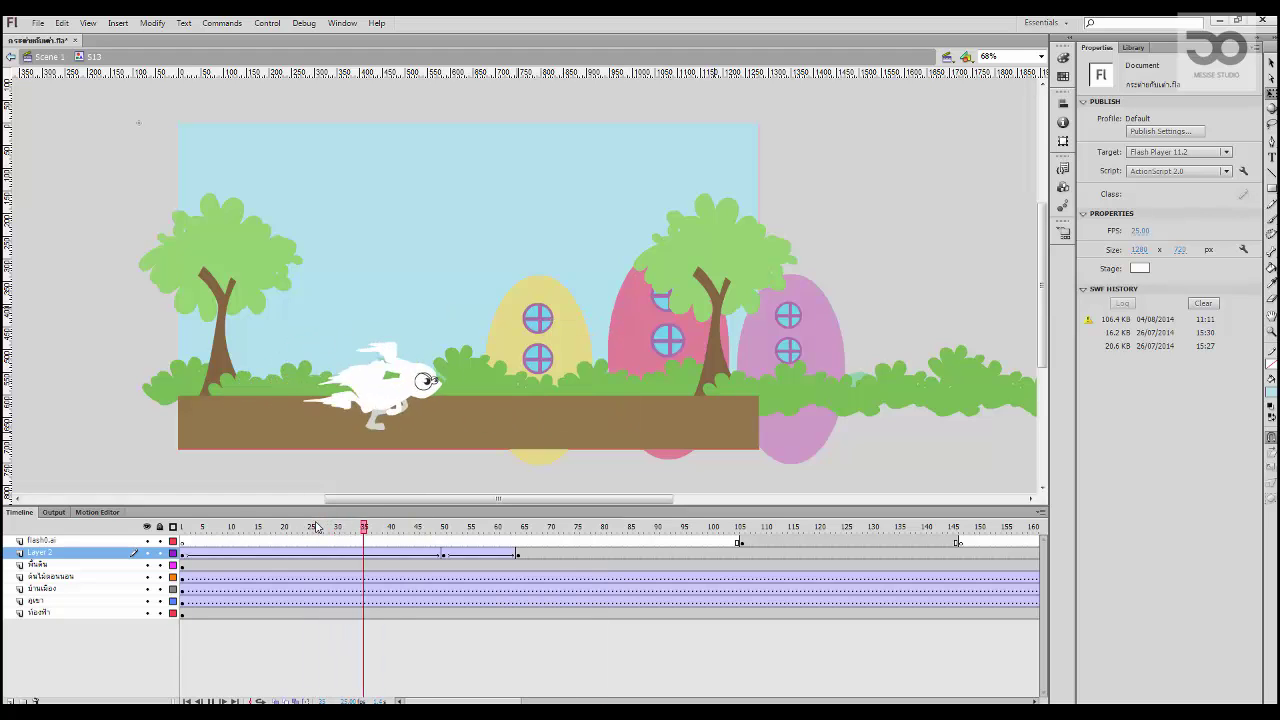
key("Return")
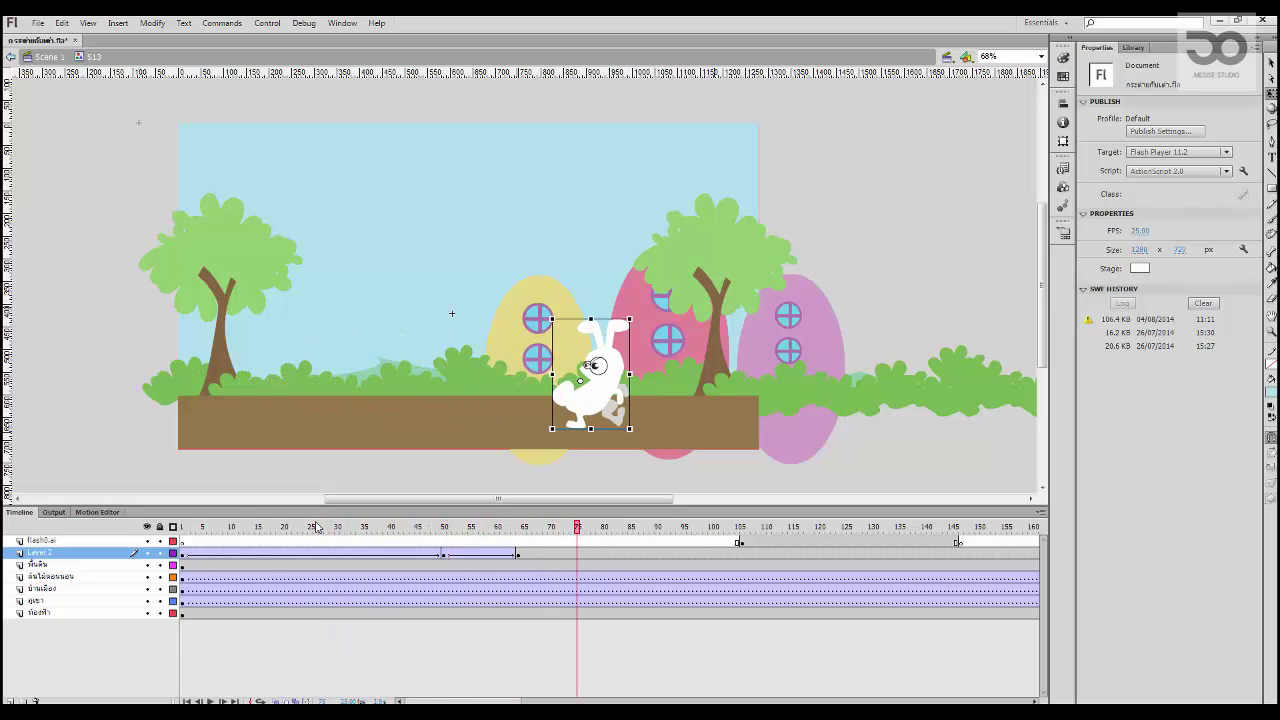
Step: Switch to Illustrator, copy the large green tree on the right of the forest road and return to Flash
left_click_drag(837, 477, 749, 464)
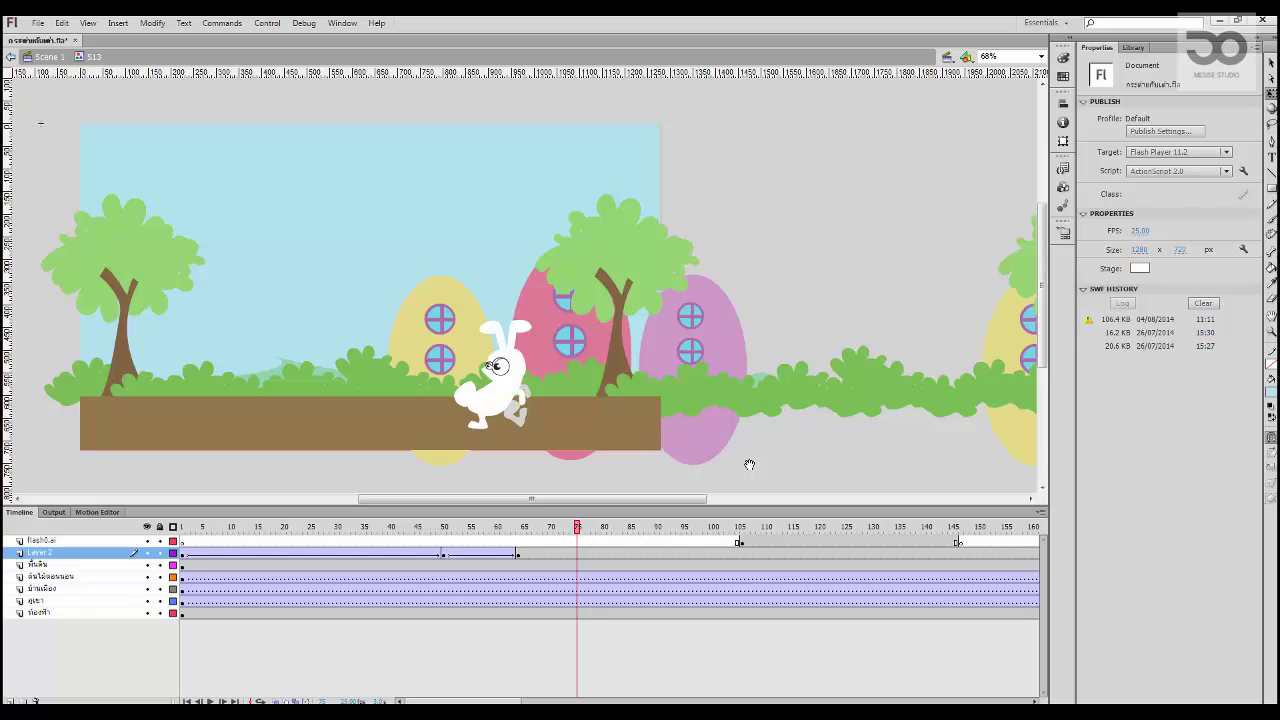
left_click_drag(737, 289, 754, 293)
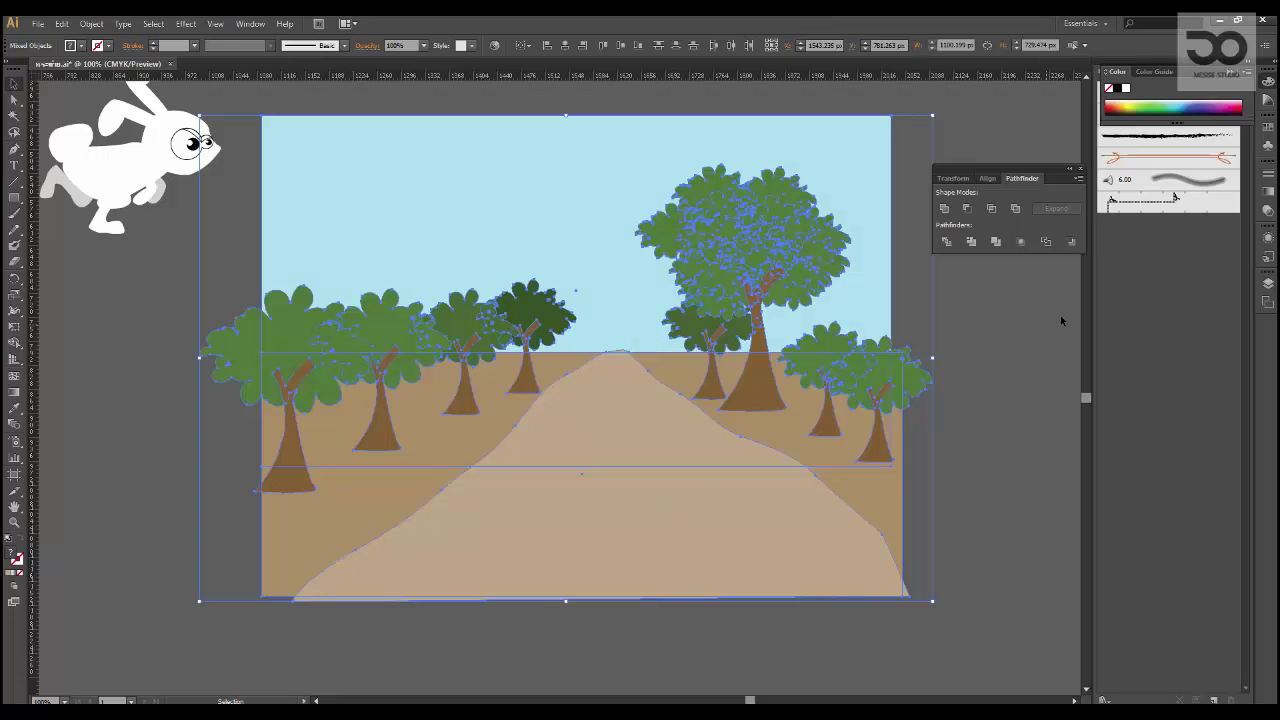
left_click(1062, 320)
left_click(786, 277)
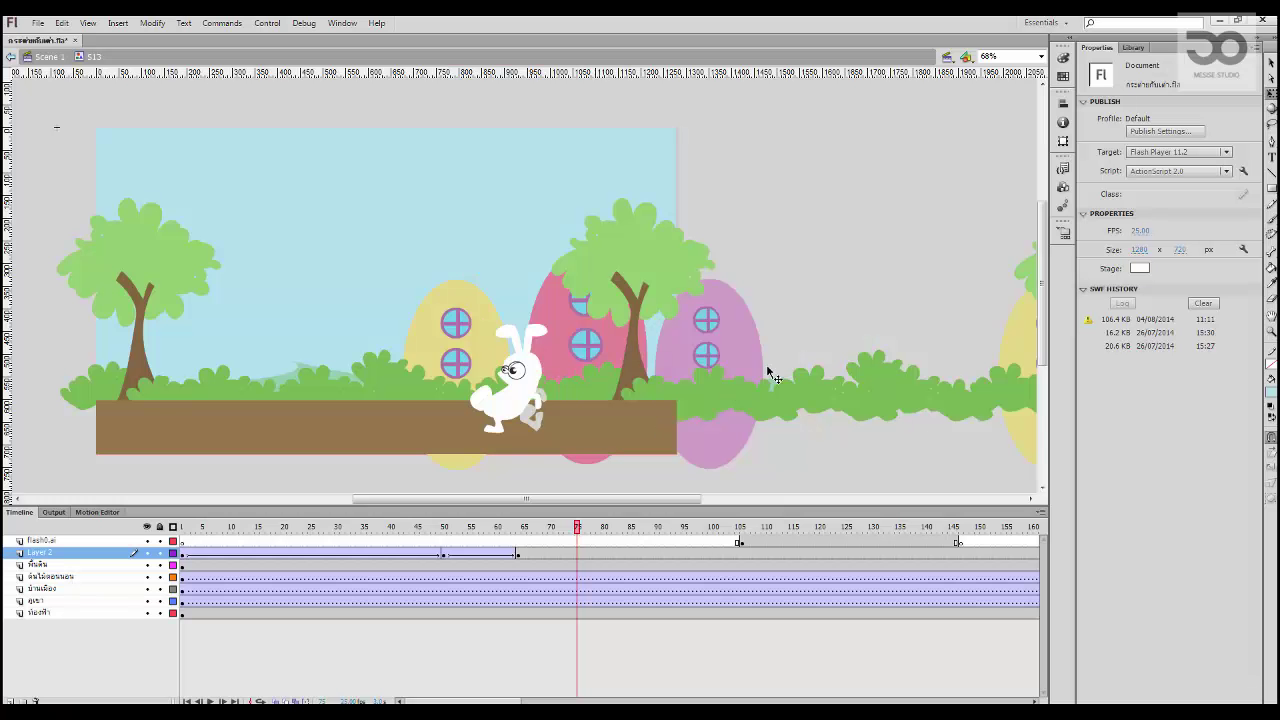
Step: Delete the flash0.ai layer above Layer 2 and add a new layer in its place
left_click_drag(577, 530, 836, 541)
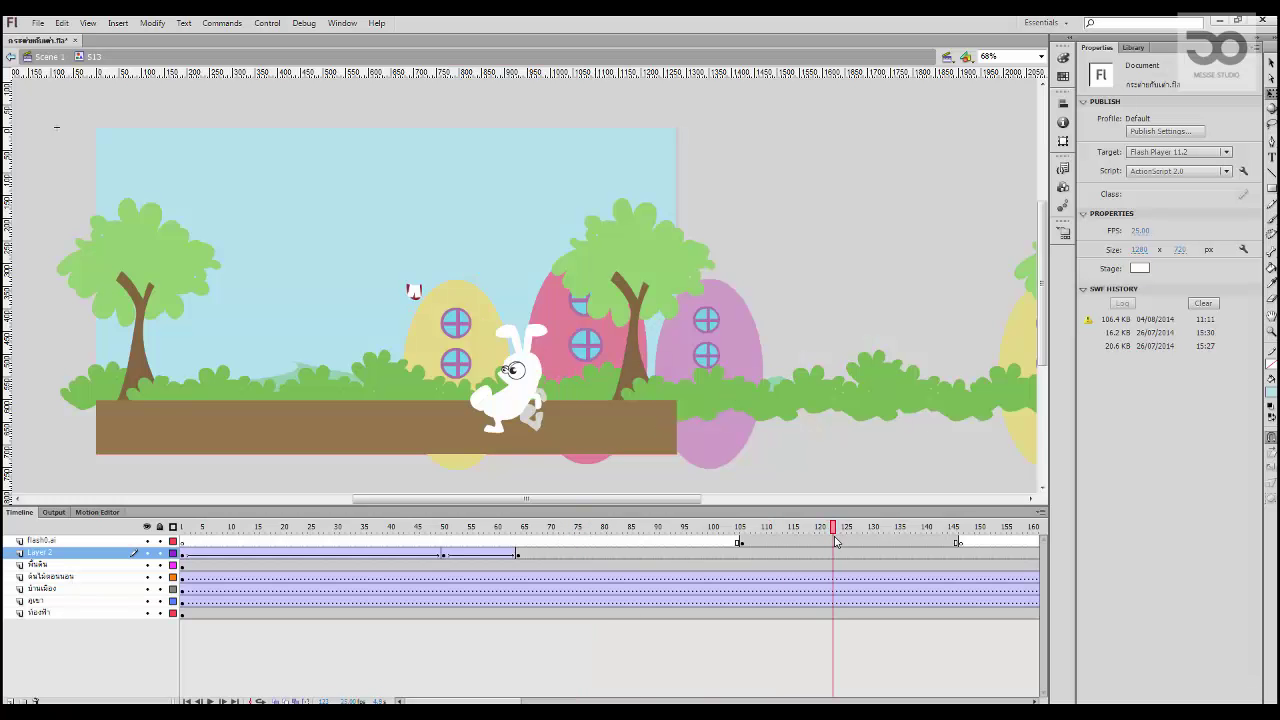
left_click(807, 543)
left_click(117, 541)
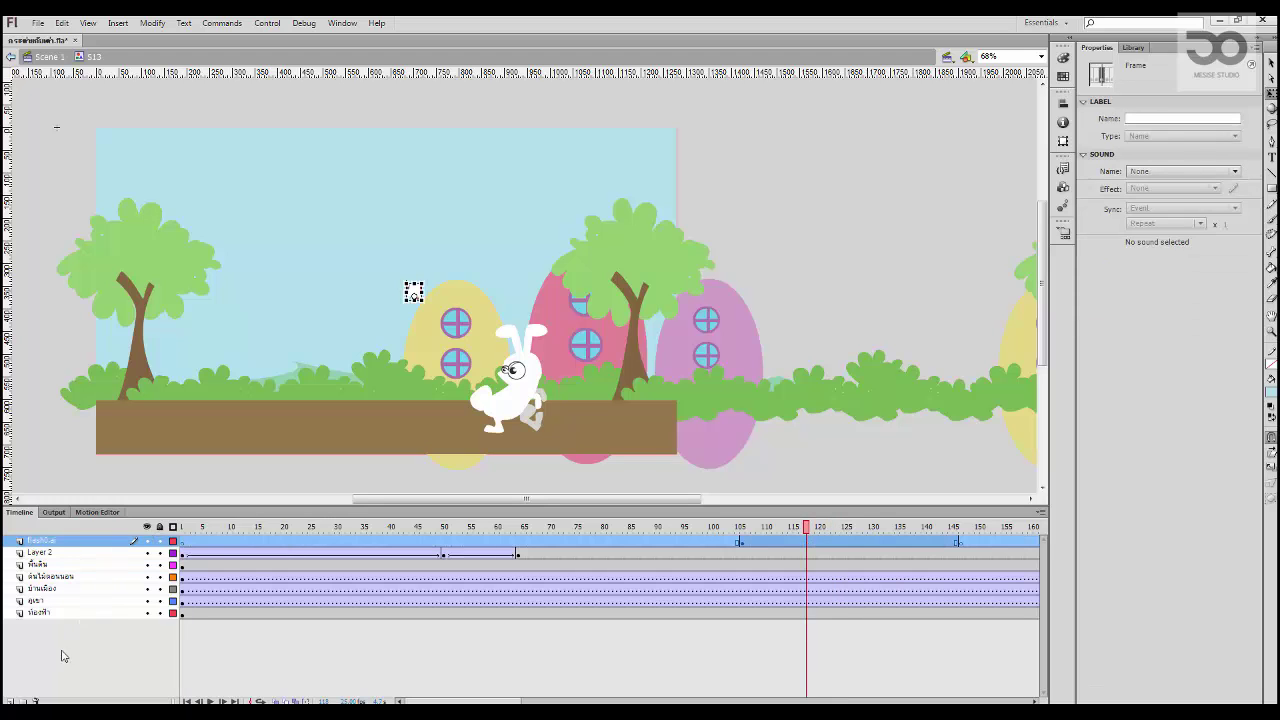
left_click(36, 700)
left_click(10, 701)
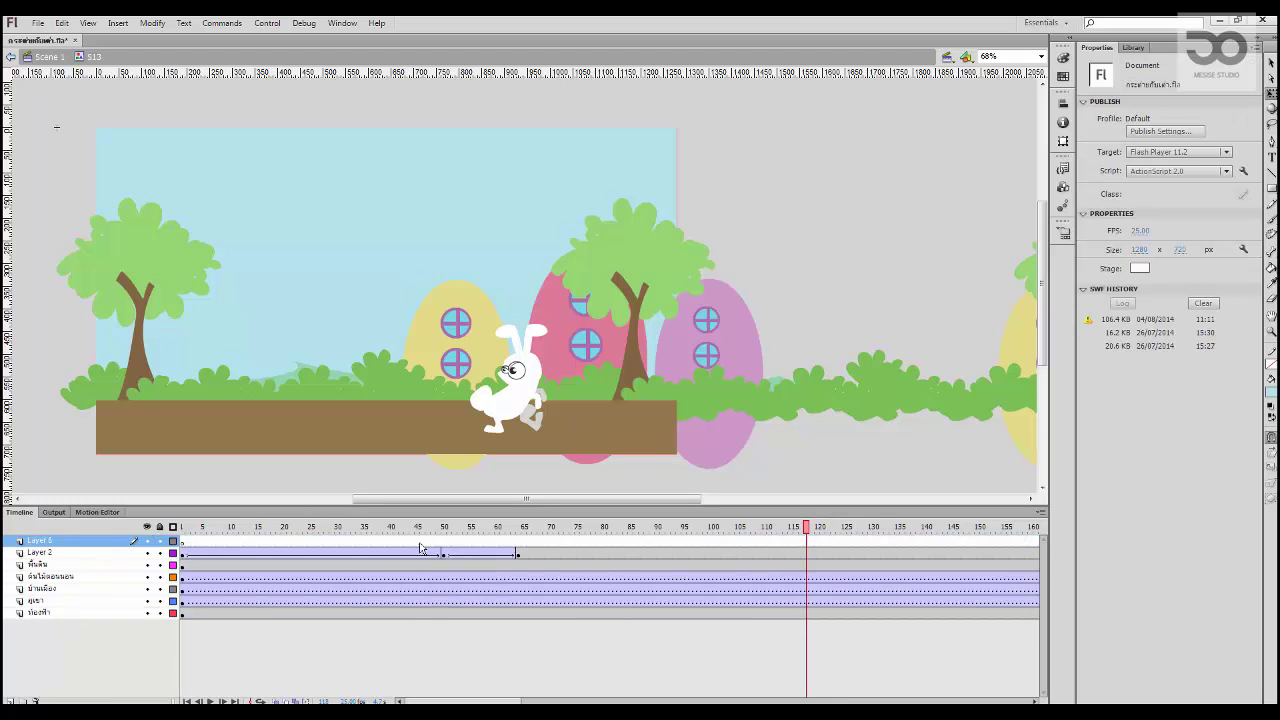
Step: Paste the copied tree on the new layer, move it to the right end of the road and enlarge it to about 633 by 723 px
left_click_drag(460, 528, 494, 535)
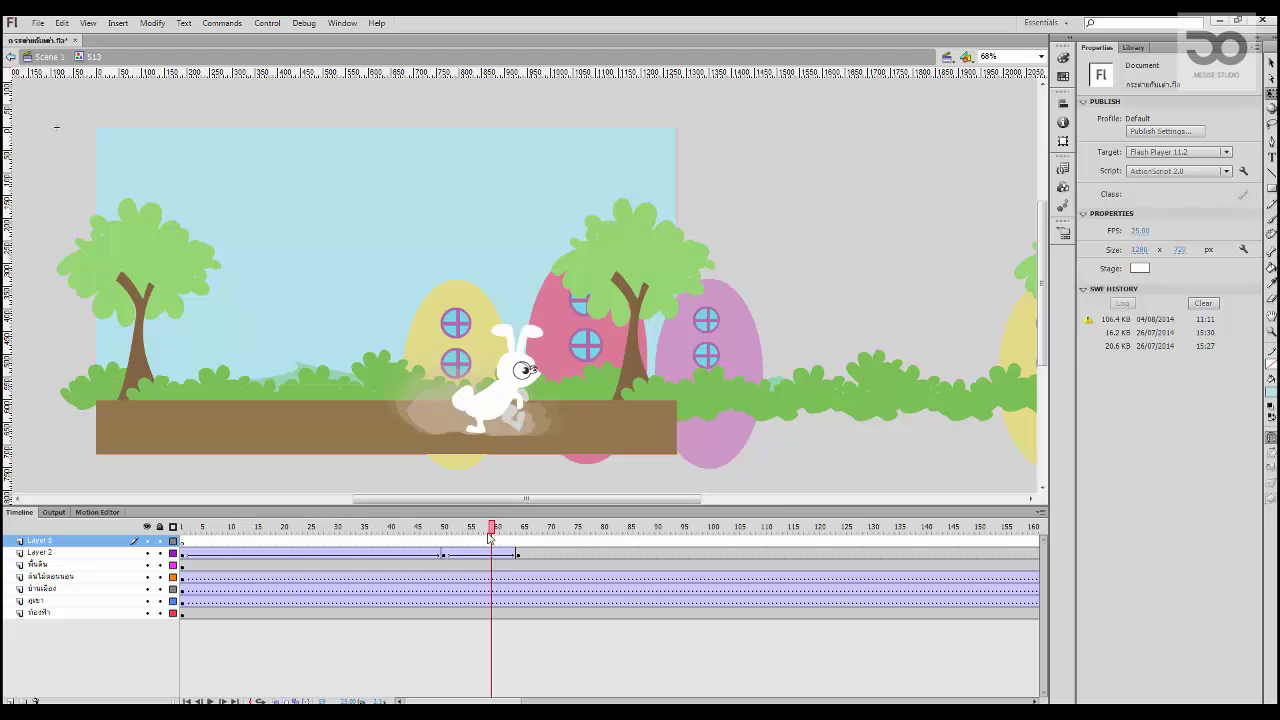
left_click_drag(468, 537, 519, 531)
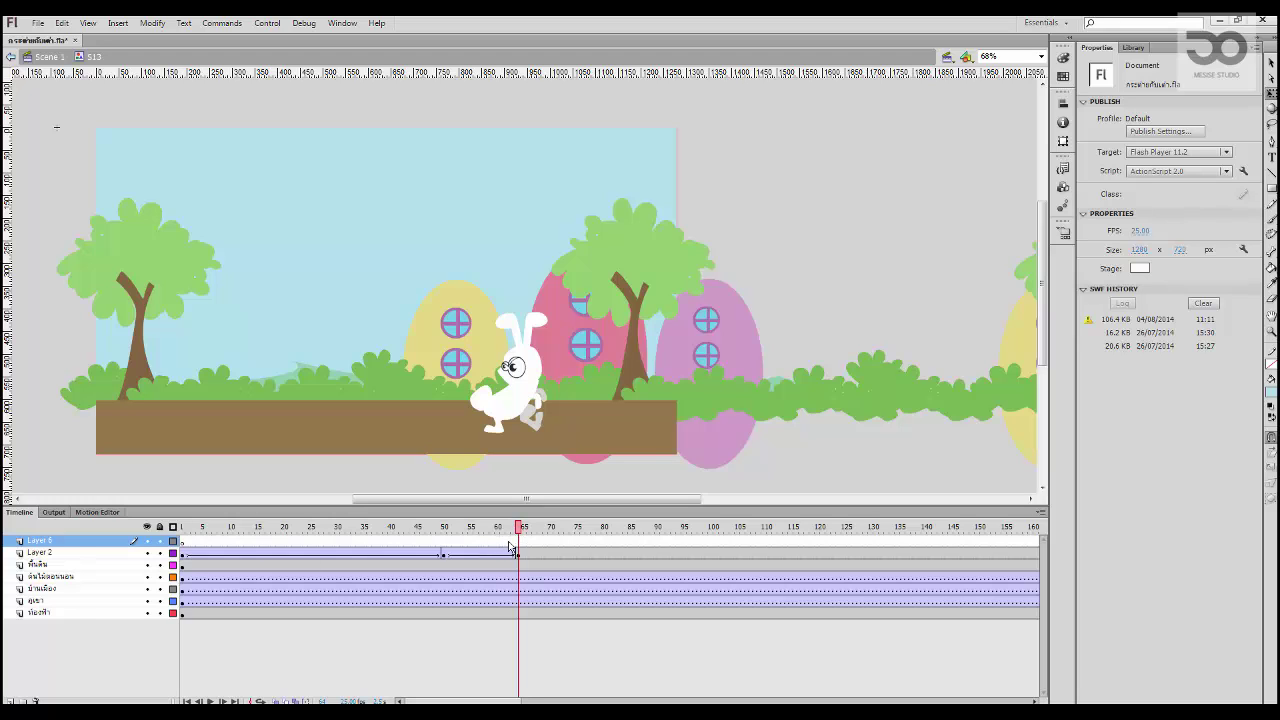
left_click(455, 543)
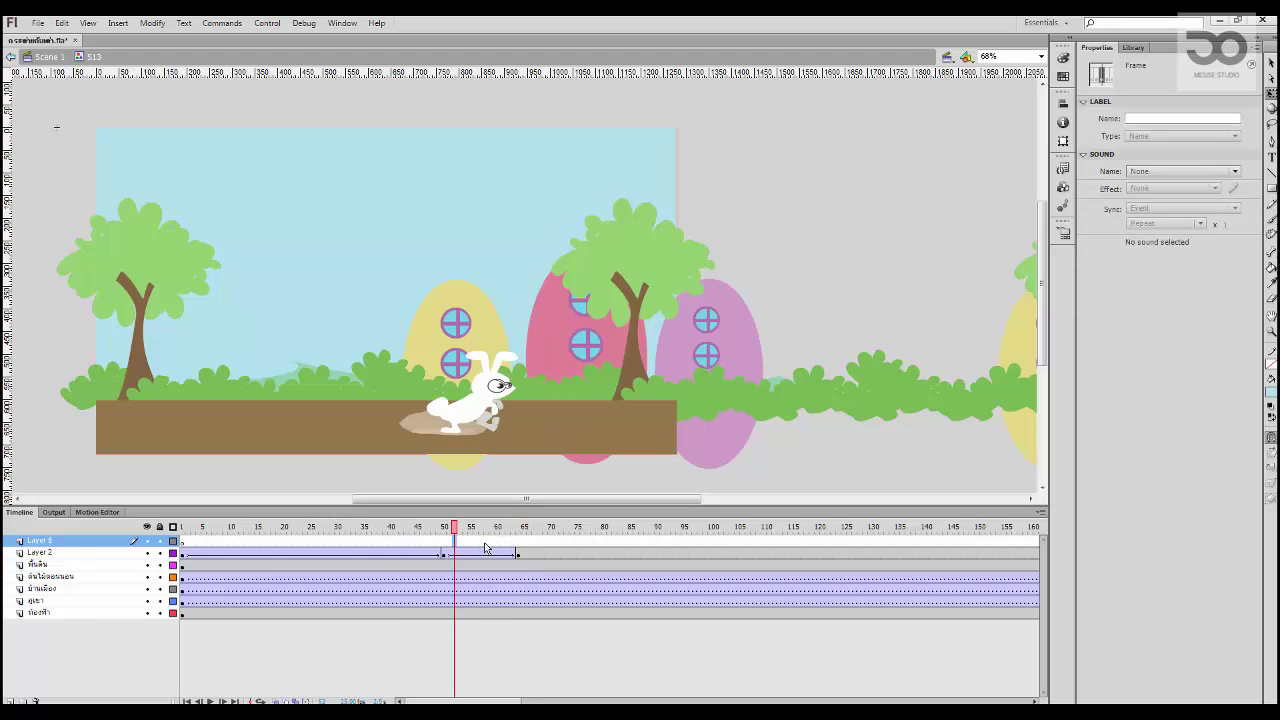
left_click(652, 404)
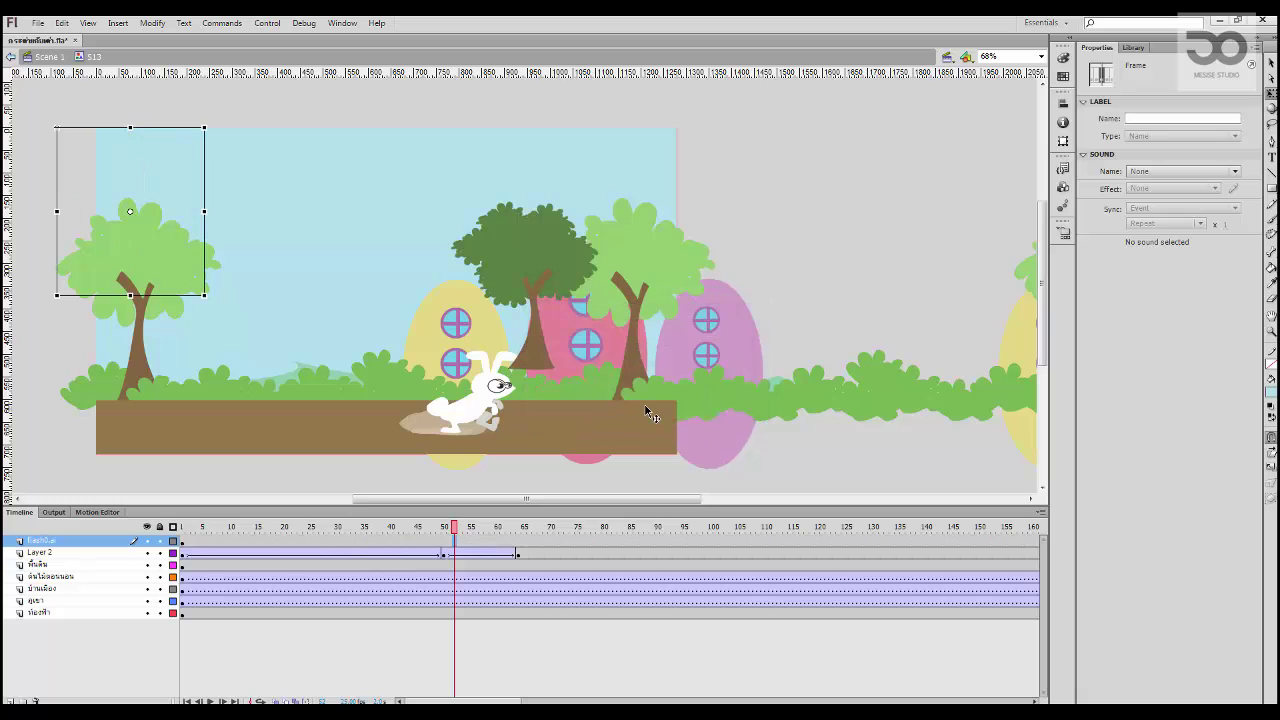
left_click_drag(537, 357, 612, 394)
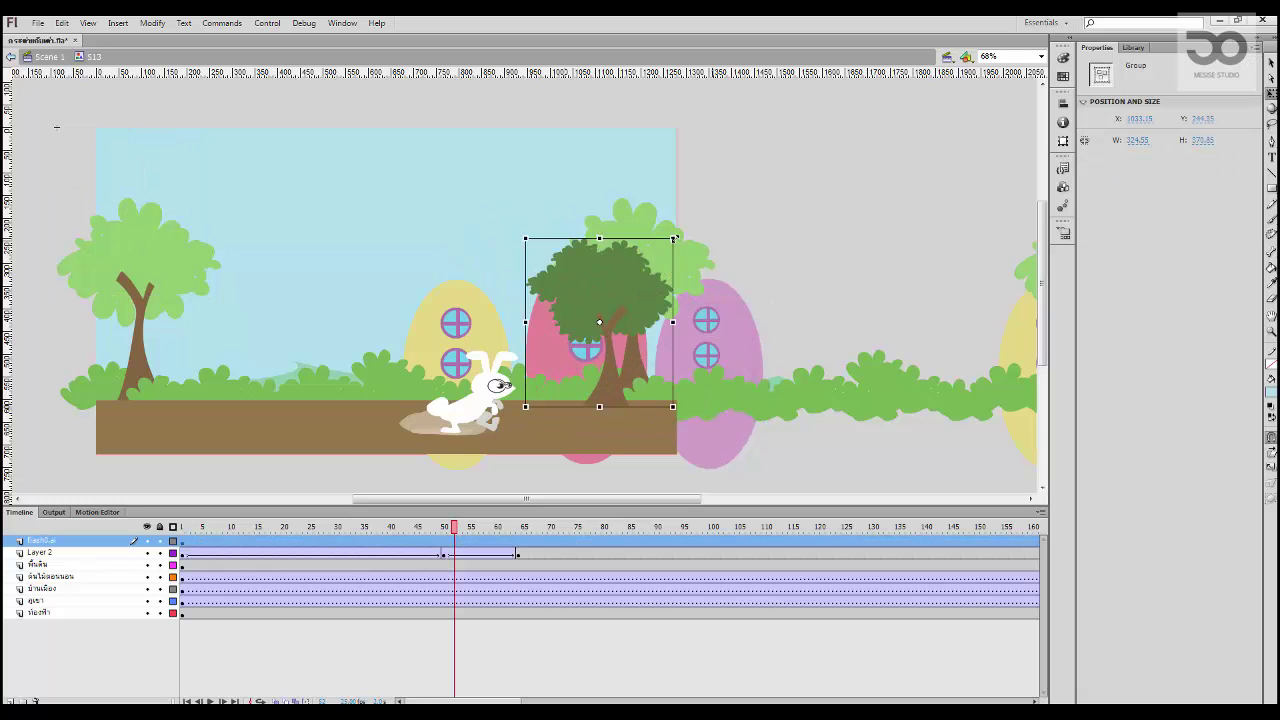
left_click_drag(673, 238, 812, 80)
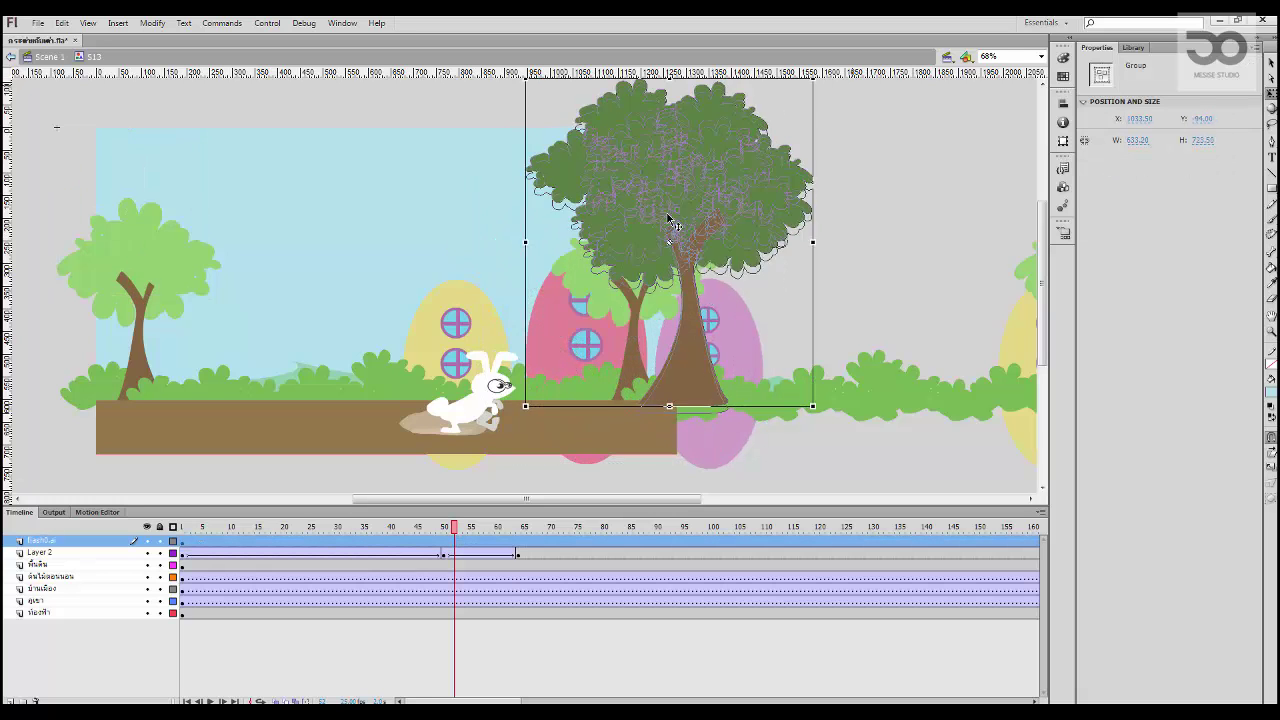
Step: Enlarge the pasted tree further and set its trunk base at the right end of the brown road
left_click_drag(660, 228, 662, 230)
left_click_drag(797, 97, 845, 80)
left_click_drag(688, 213, 672, 218)
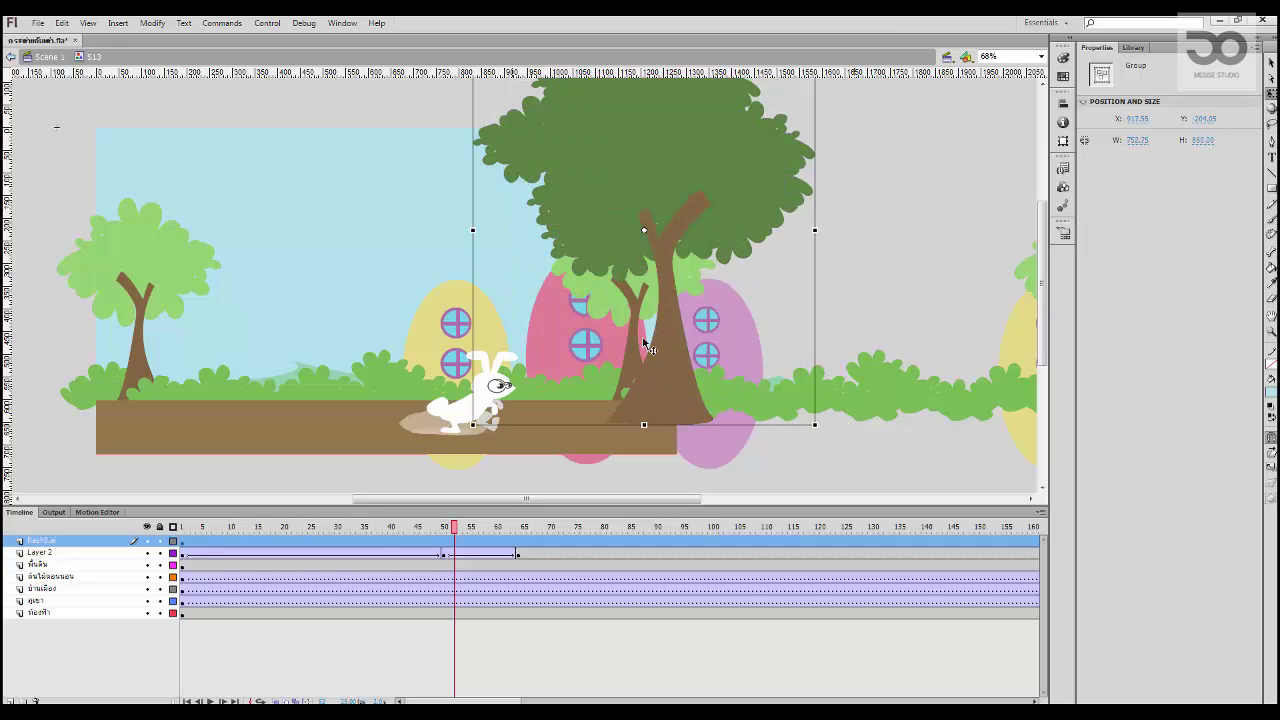
left_click_drag(668, 375, 646, 386)
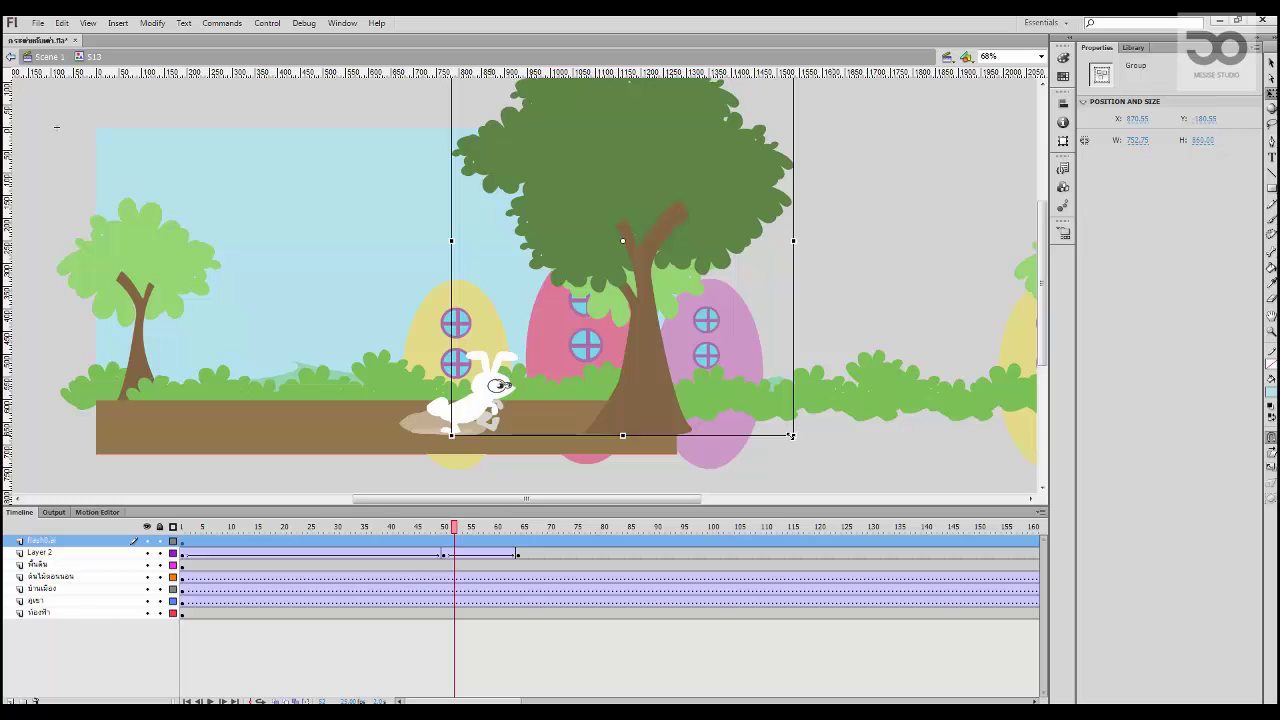
left_click_drag(794, 437, 849, 490)
left_click_drag(676, 430, 684, 397)
left_click(945, 307)
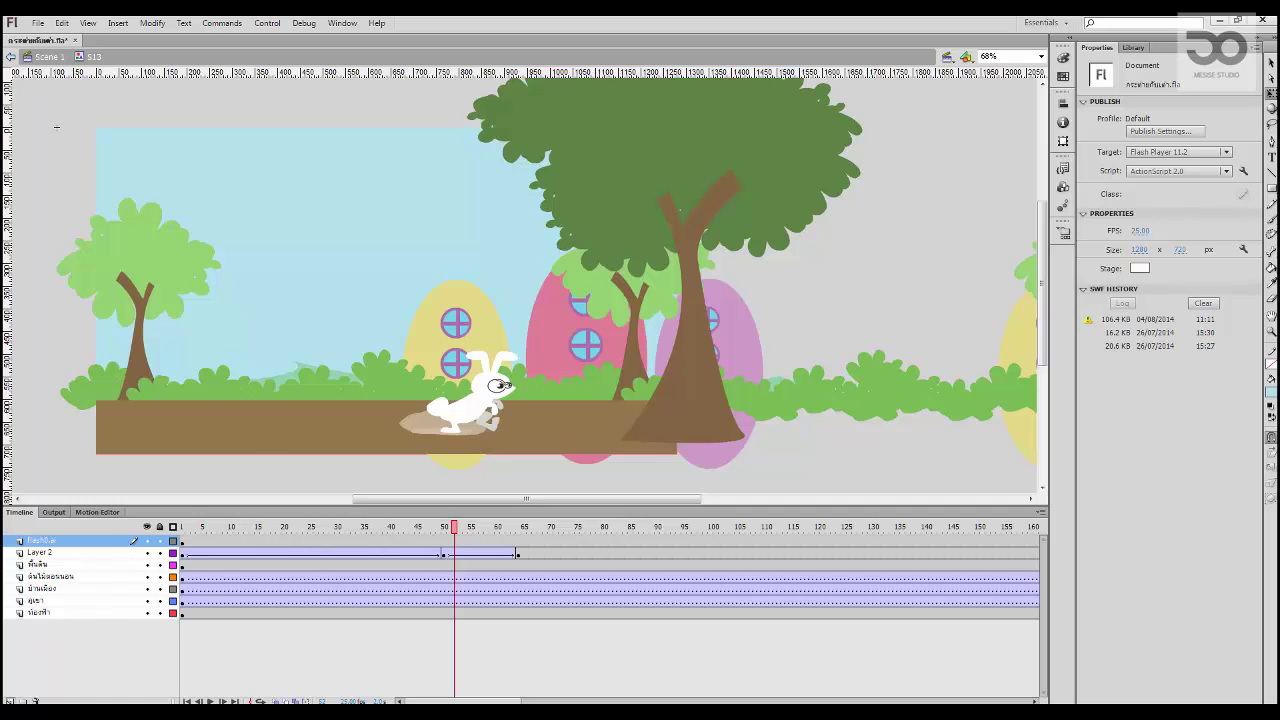
Step: Add a new layer directly beneath the tree layer and rename the tree layer to ต้นไม้
left_click(9, 700)
left_click(455, 542)
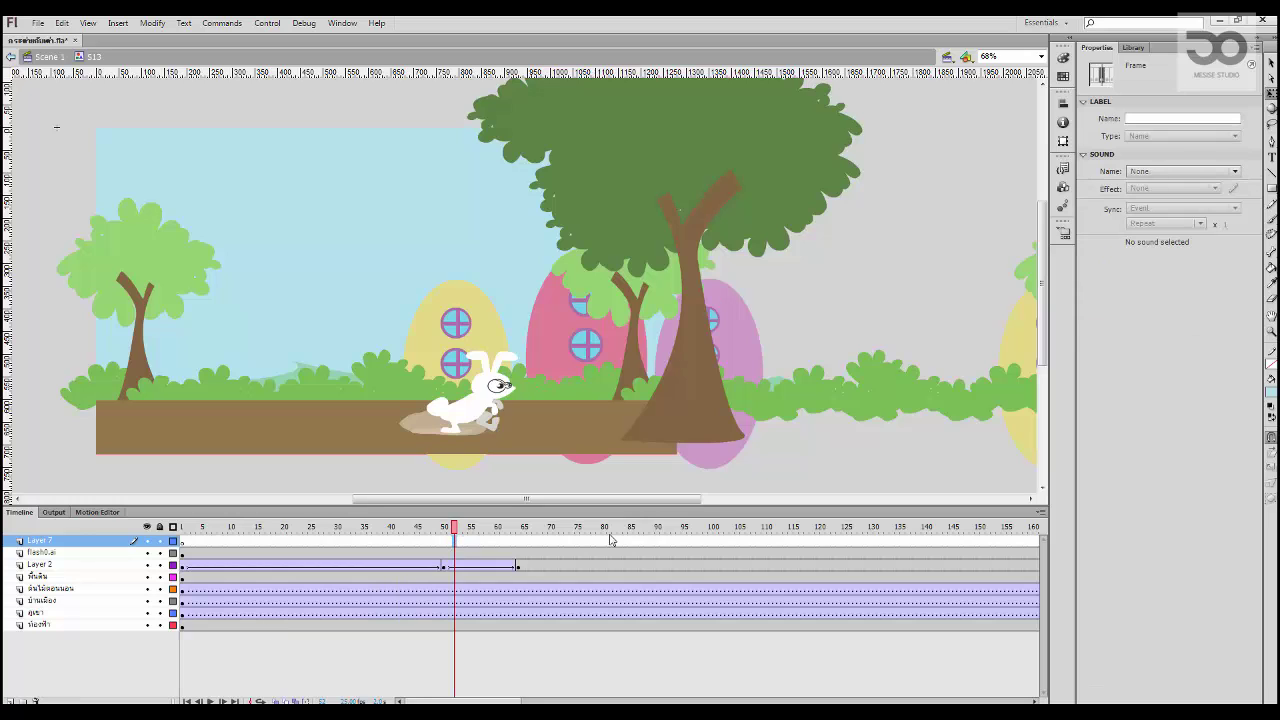
left_click_drag(57, 538, 54, 560)
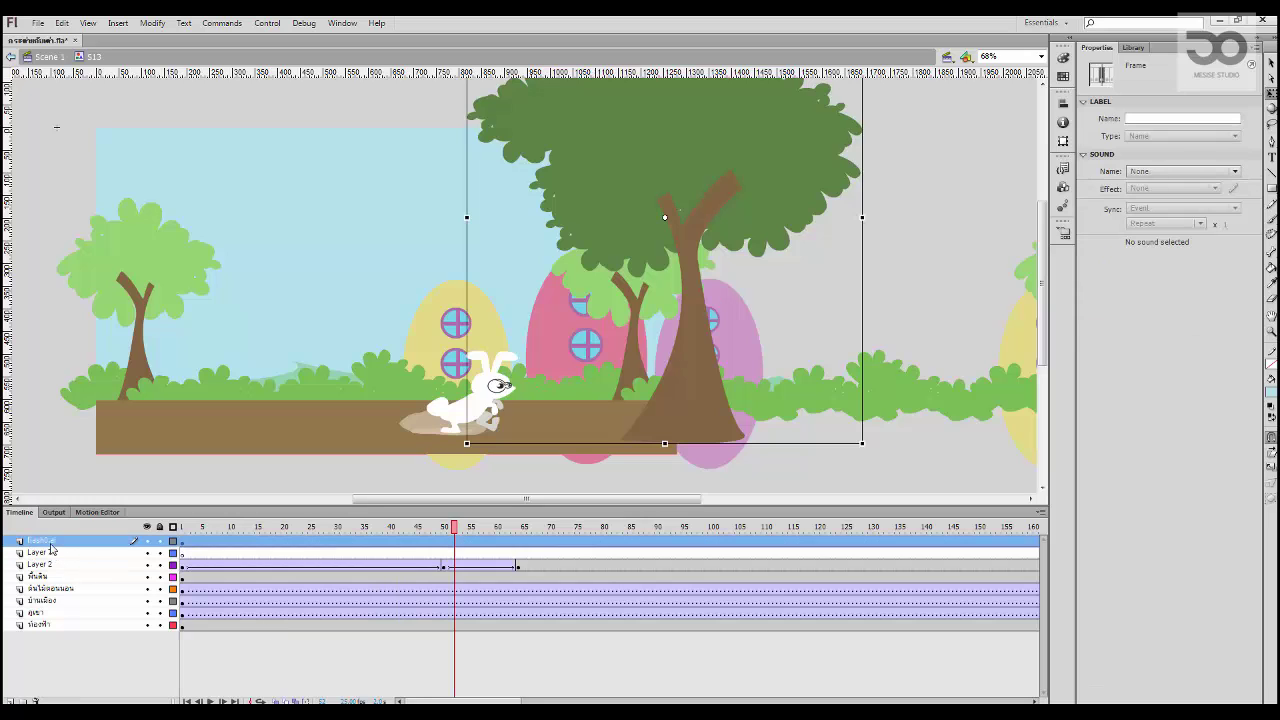
double_click(50, 545)
type("ต้นไม้")
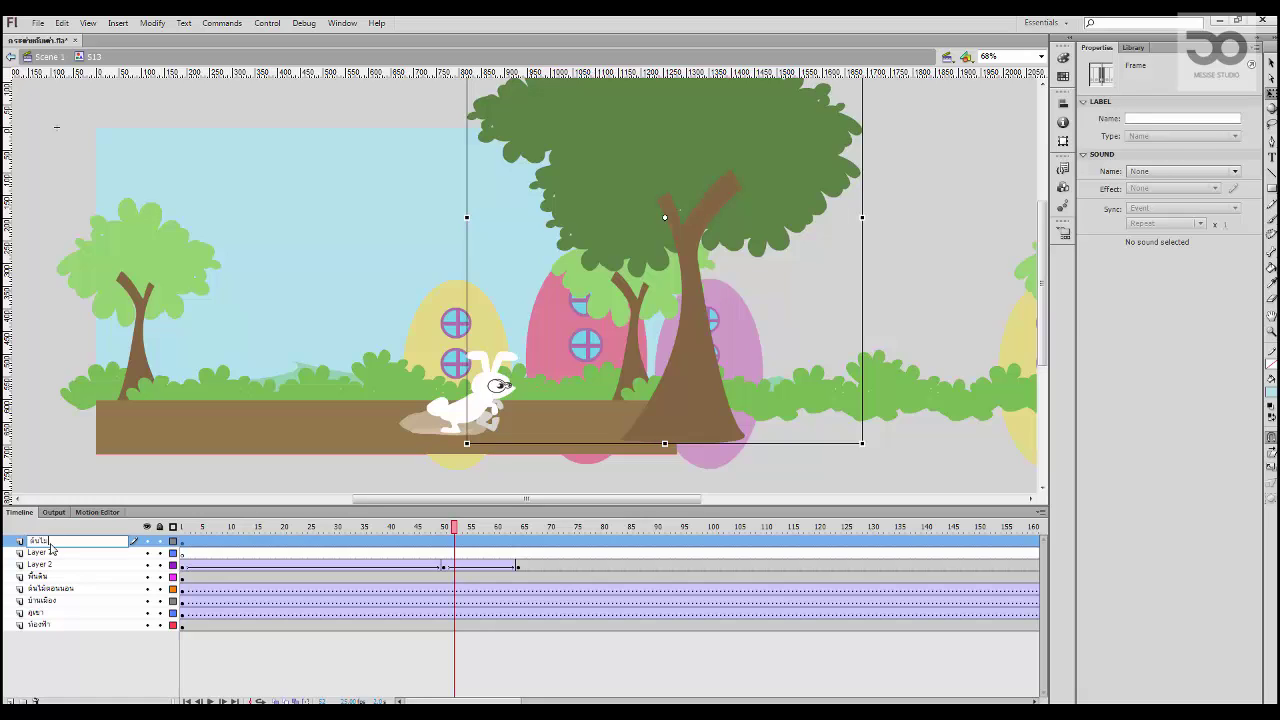
key("Return")
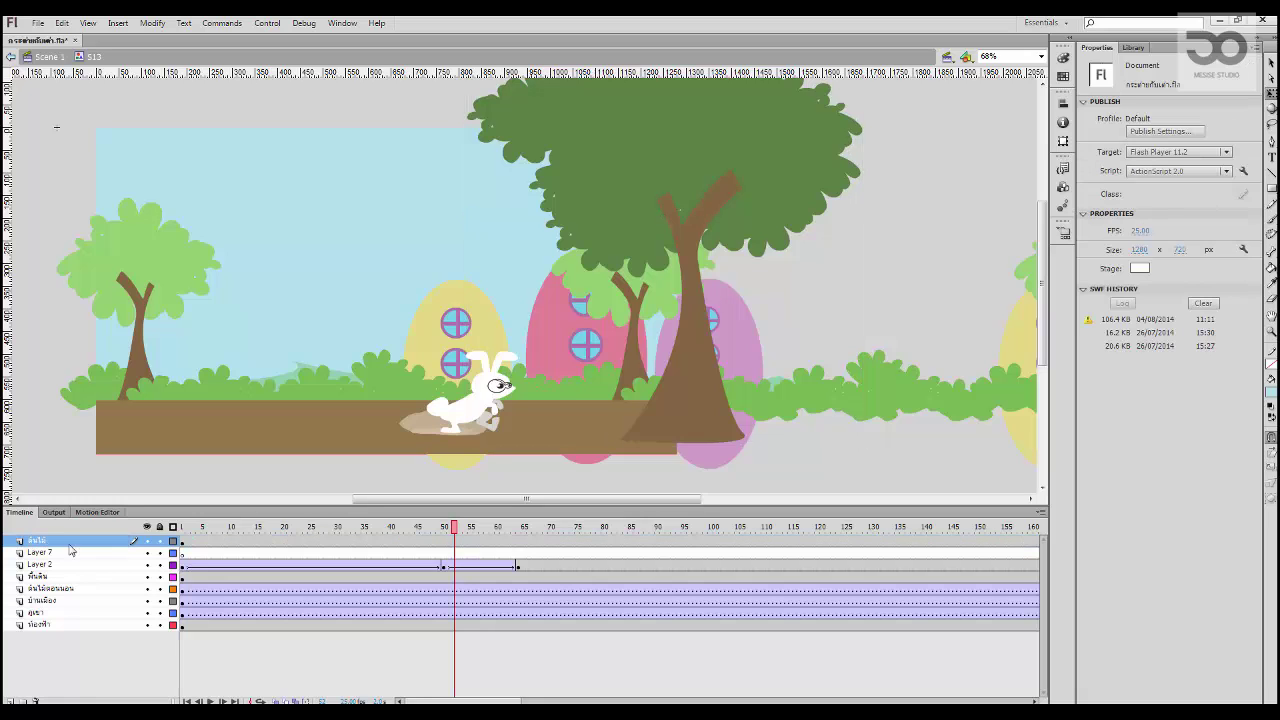
Step: Lock the ต้นไม้ layer and select frame 65 on the new layer below it
left_click(159, 541)
left_click(475, 554)
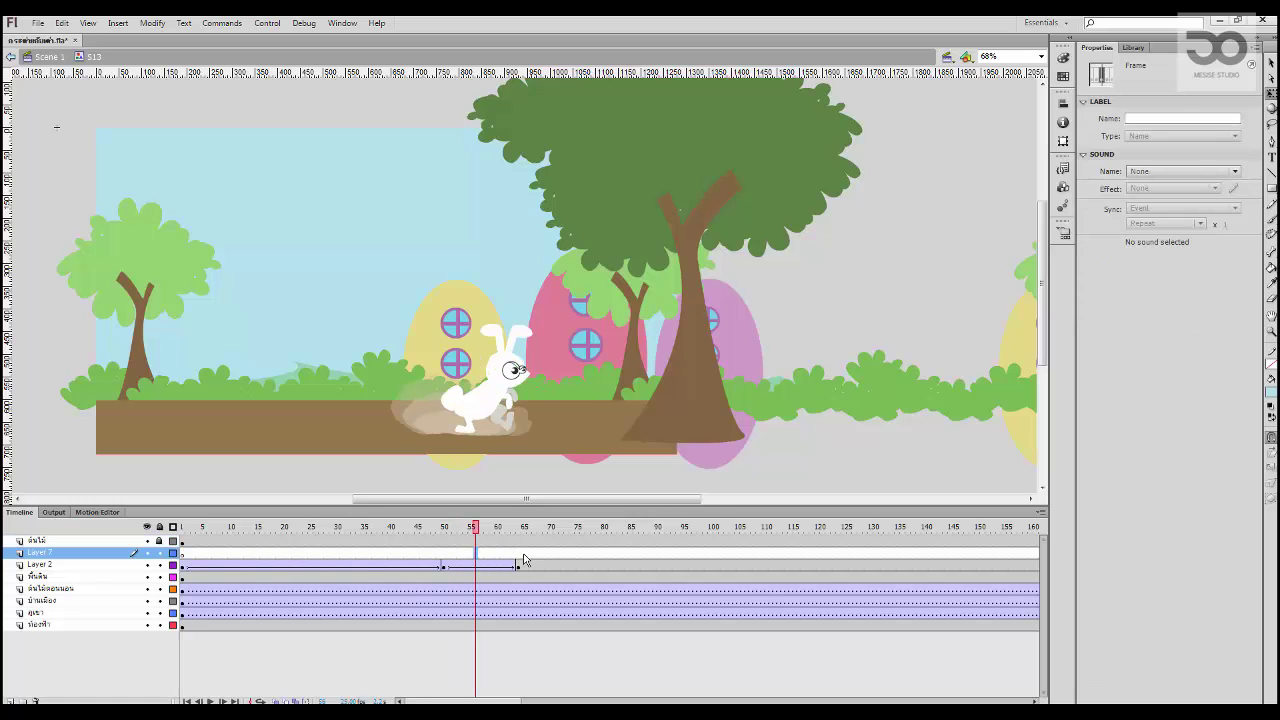
left_click(524, 554)
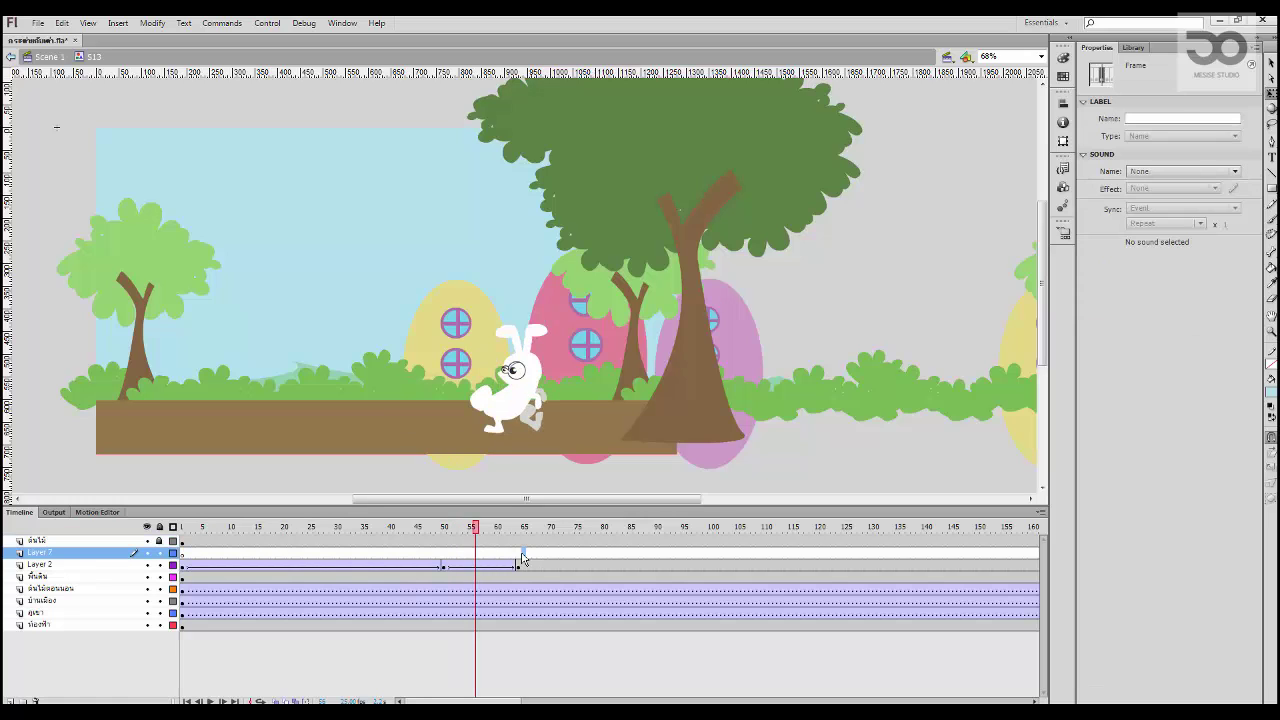
left_click(1269, 142)
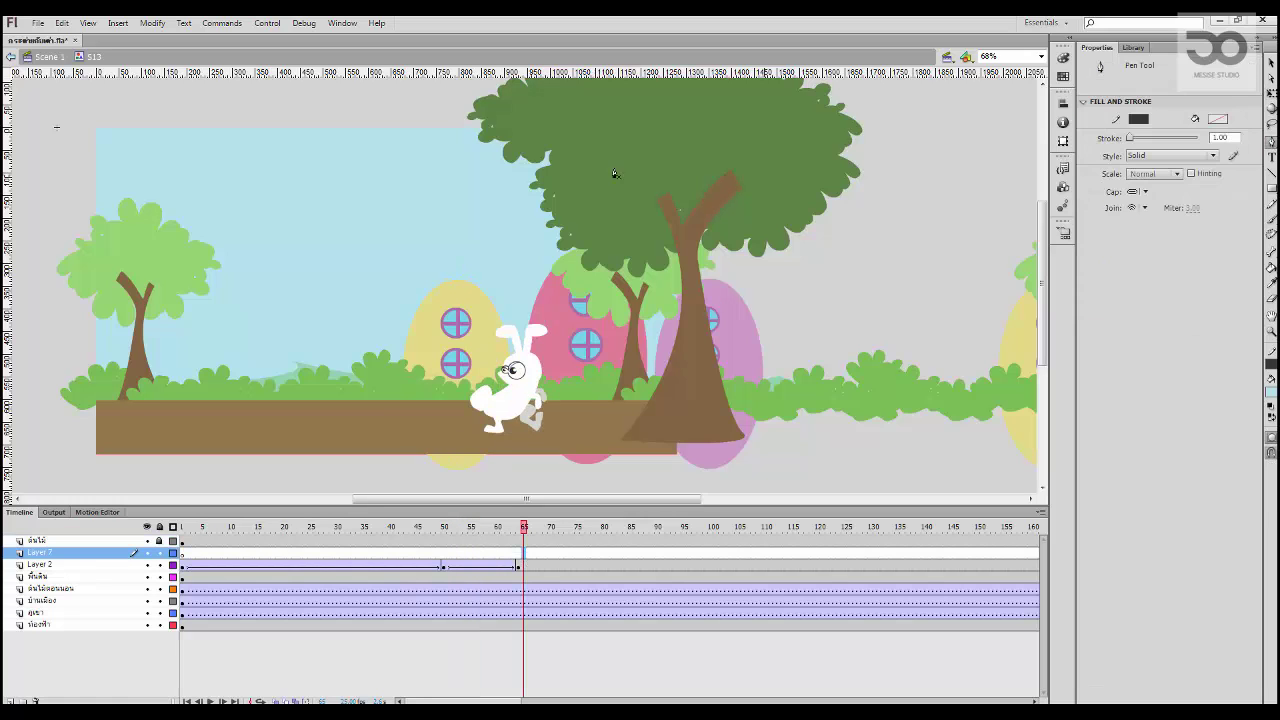
left_click(446, 460)
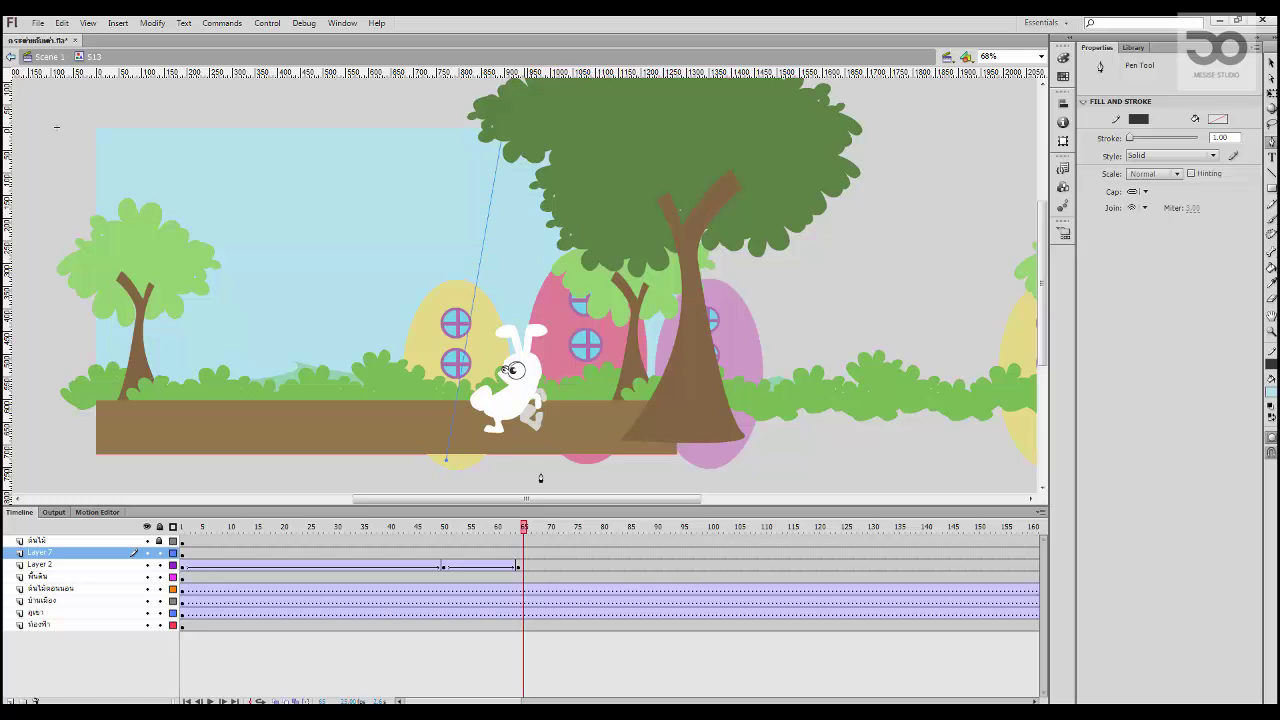
left_click(733, 472)
left_click(774, 143)
key("v")
double_click(752, 300)
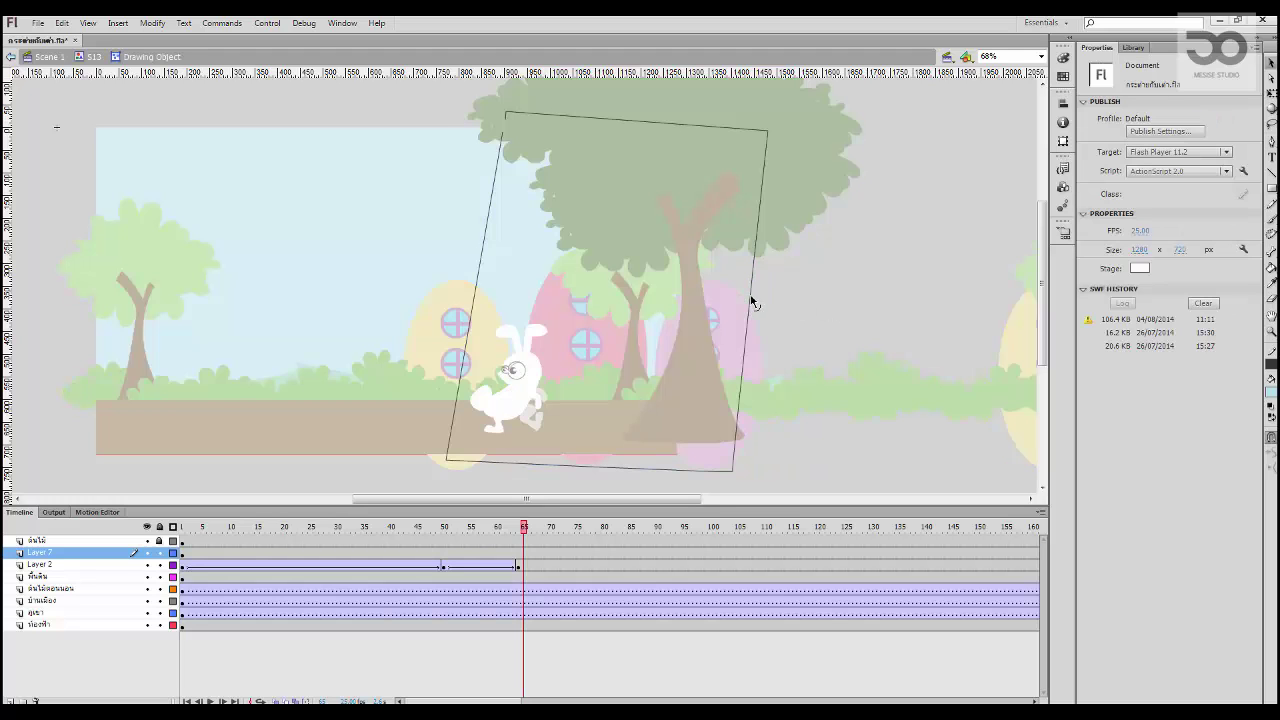
double_click(812, 306)
left_click(876, 290)
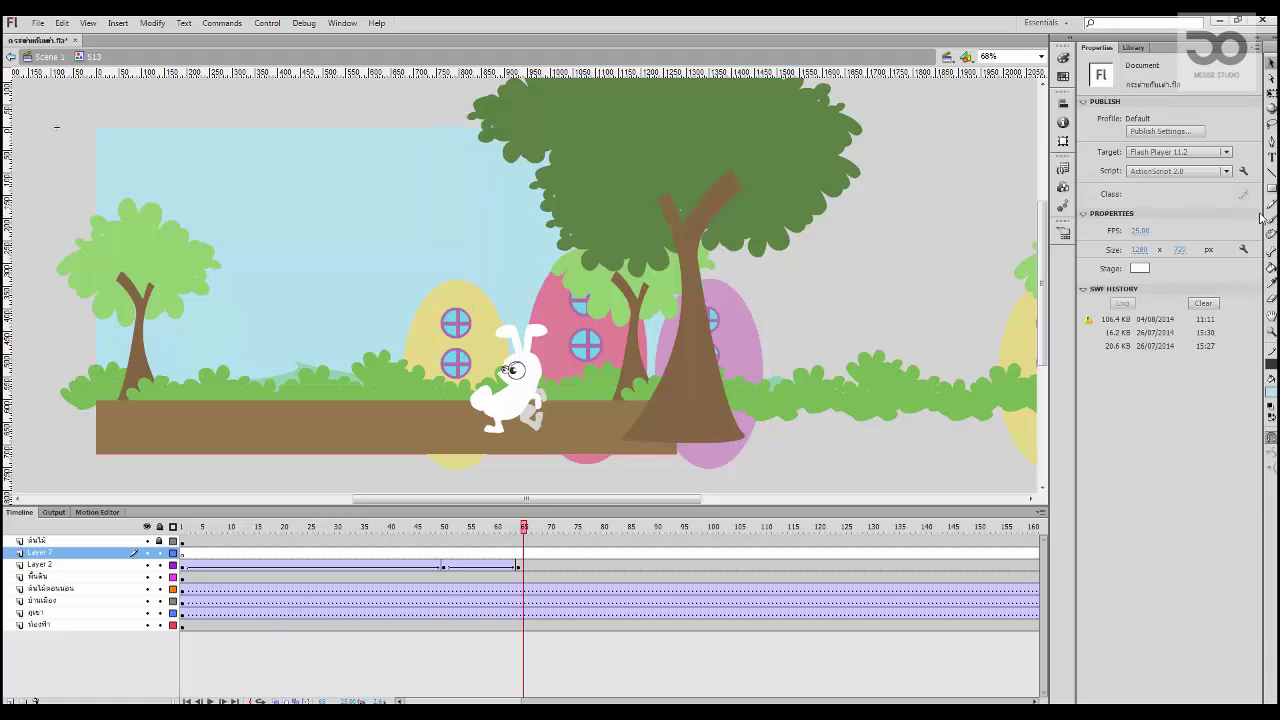
Step: Draw a black rectangle without stroke, about 846 by 800 px, behind the large tree for its shade
left_click(1272, 197)
left_click(1272, 366)
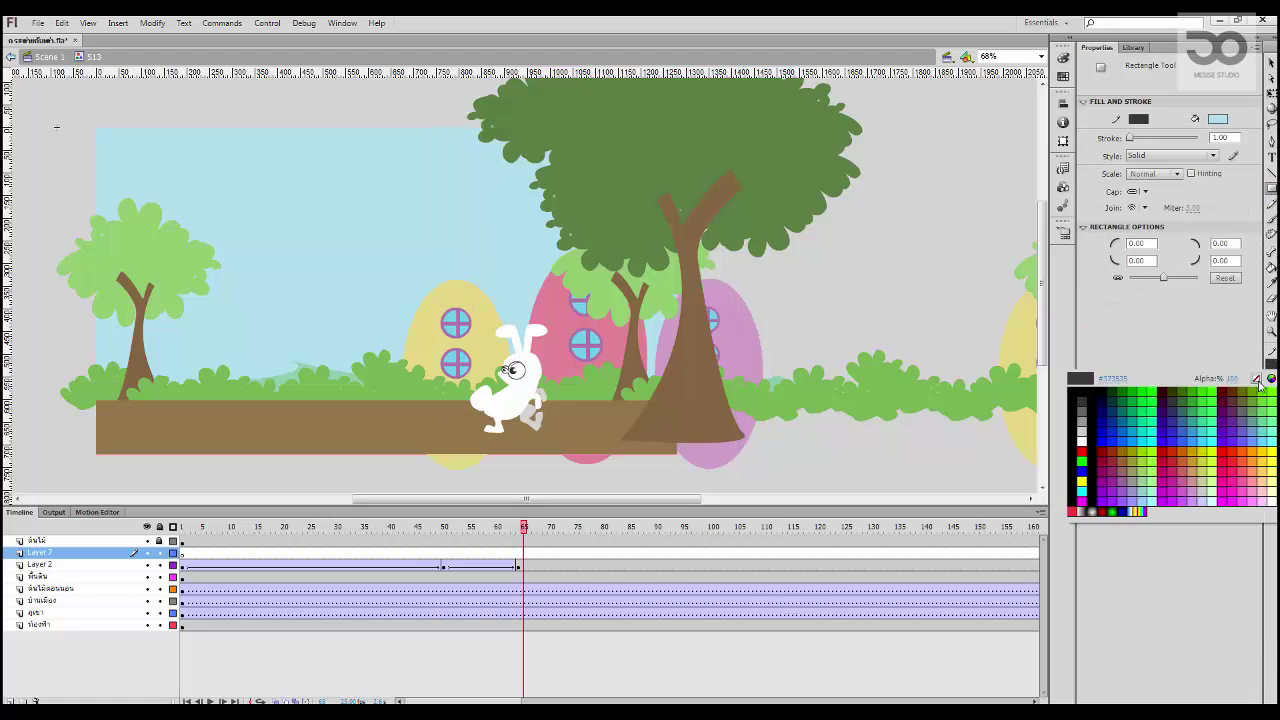
left_click(1250, 380)
left_click(1272, 392)
left_click(1097, 458)
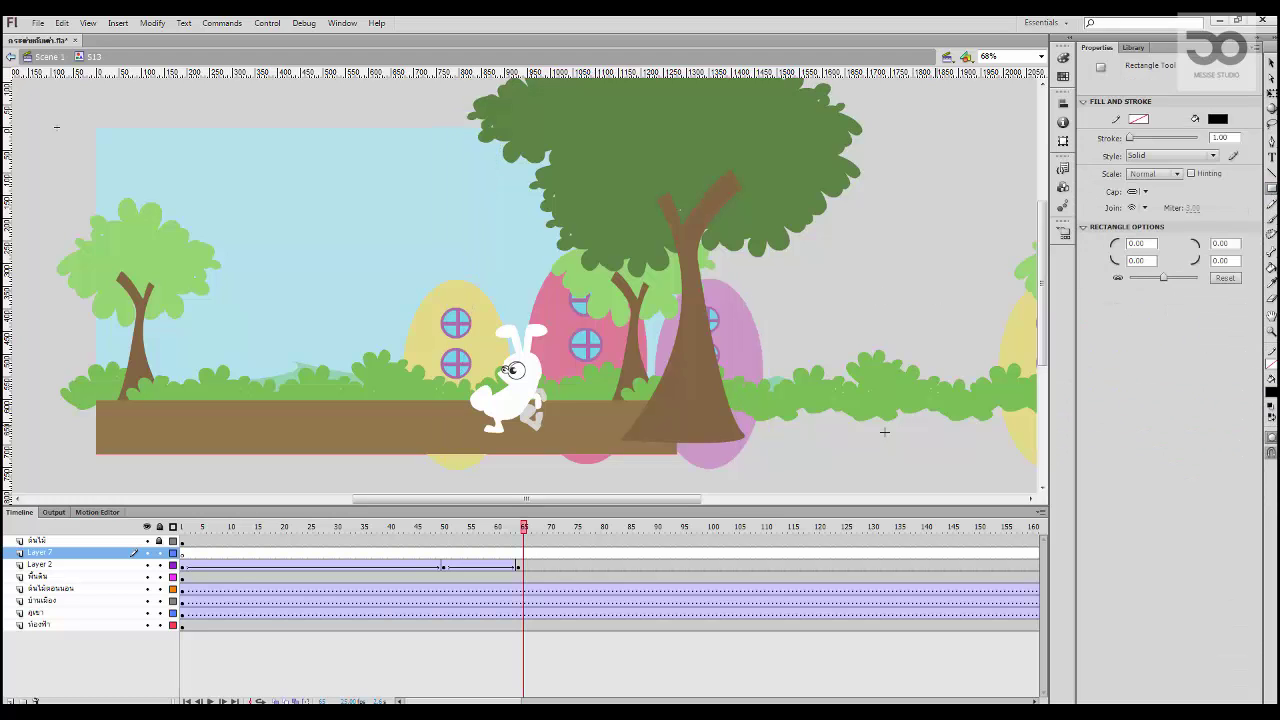
mouse_move(868, 477)
left_mouse_down()
mouse_move(558, 281)
mouse_move(484, 113)
left_mouse_up()
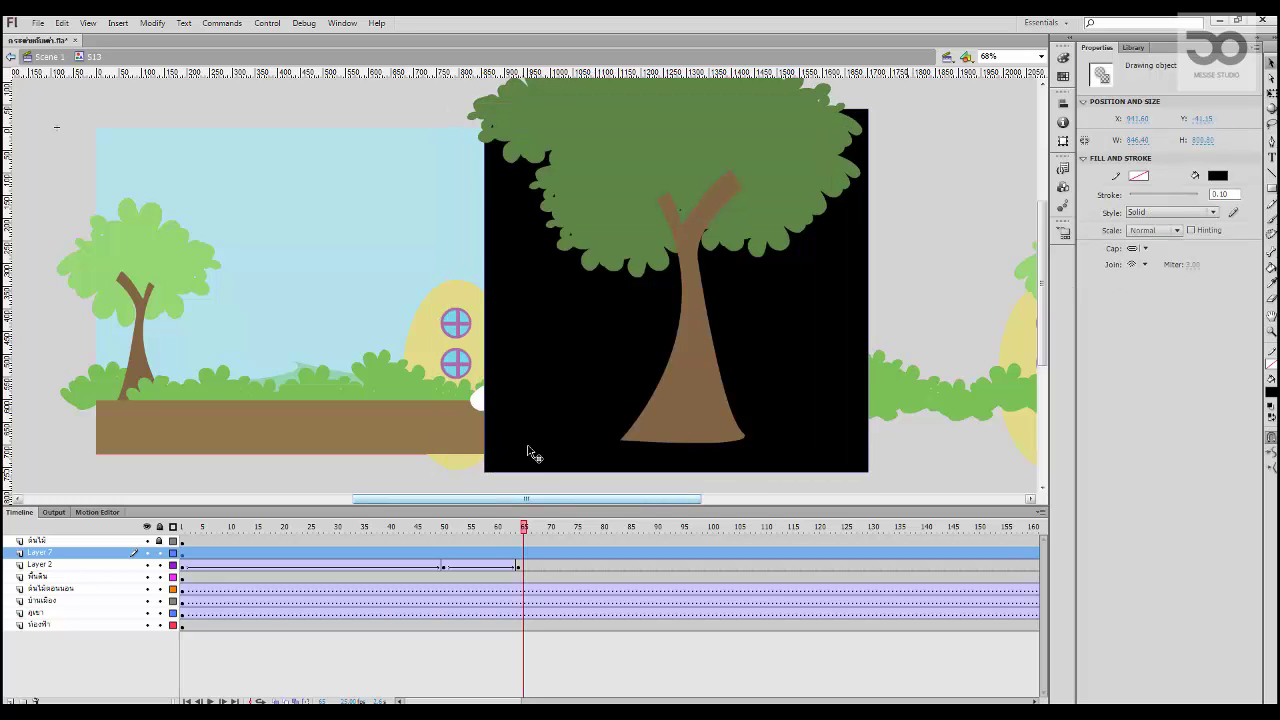
Step: Shift the black rectangle slightly right and pull its lower-left corner outward so the left edge slants
left_click_drag(535, 448, 566, 443)
left_click(508, 478)
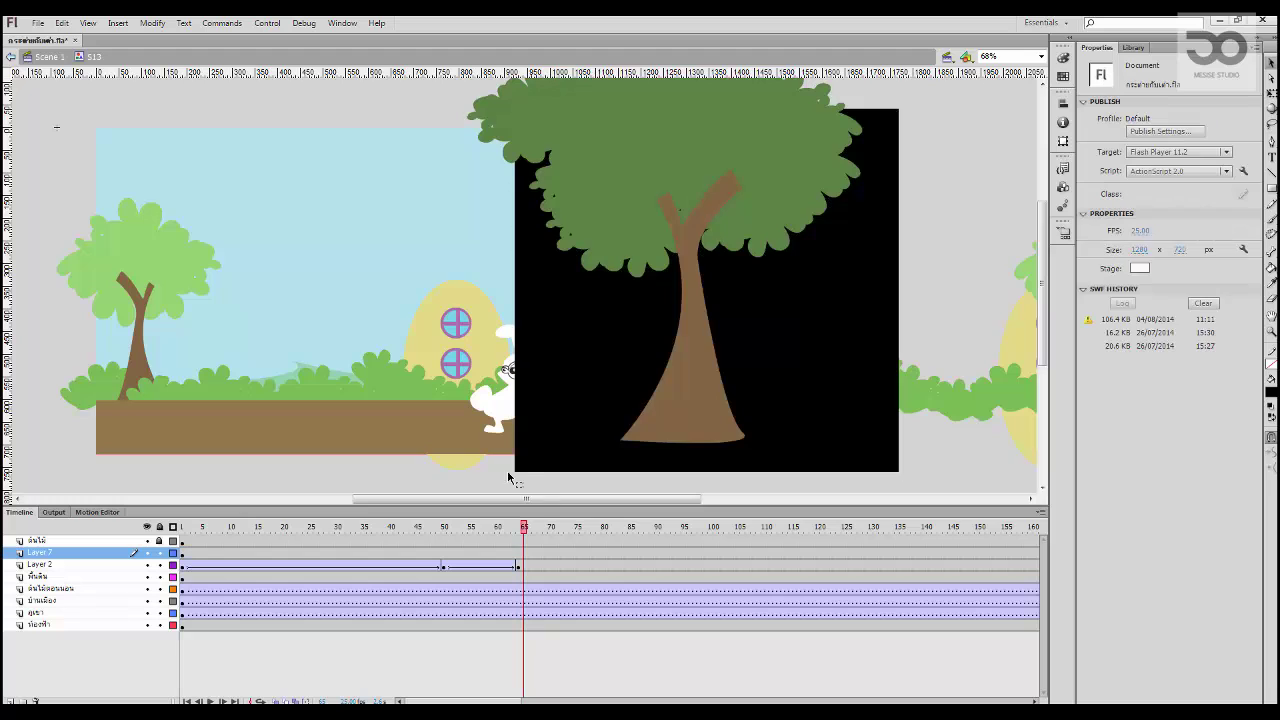
left_click_drag(514, 475, 425, 461)
Step: Set the alpha of the black shape's fill to 20%
left_click(513, 333)
left_click(1224, 178)
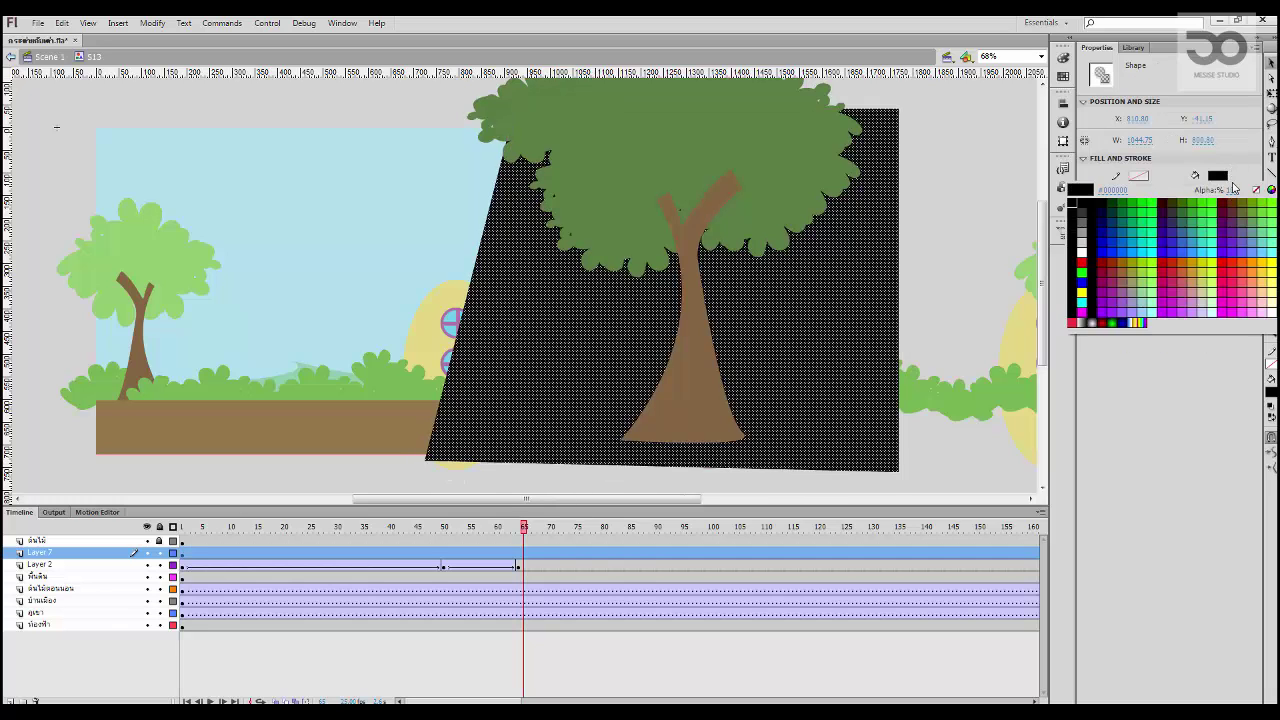
left_click(1238, 191)
type("20")
key("Return")
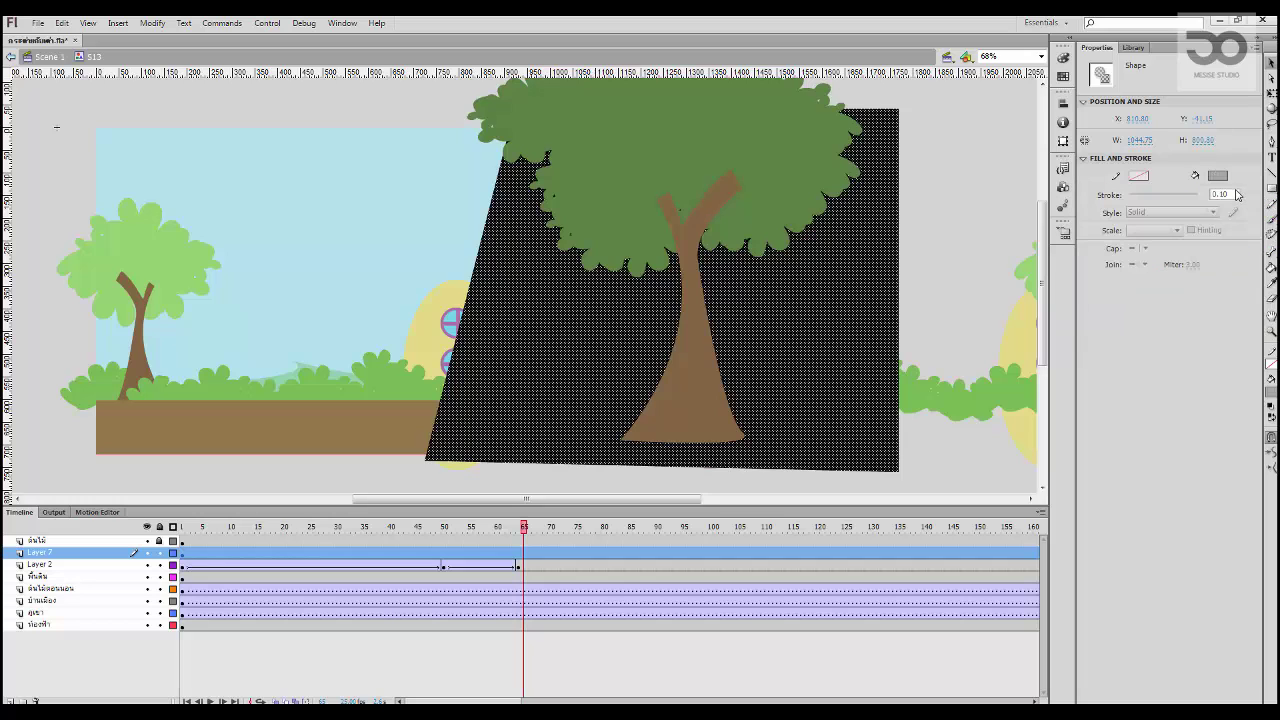
left_click(927, 248)
Step: Move the shade shape left to about X 750 and change its fill to a linear gradient
left_click_drag(532, 522, 533, 562)
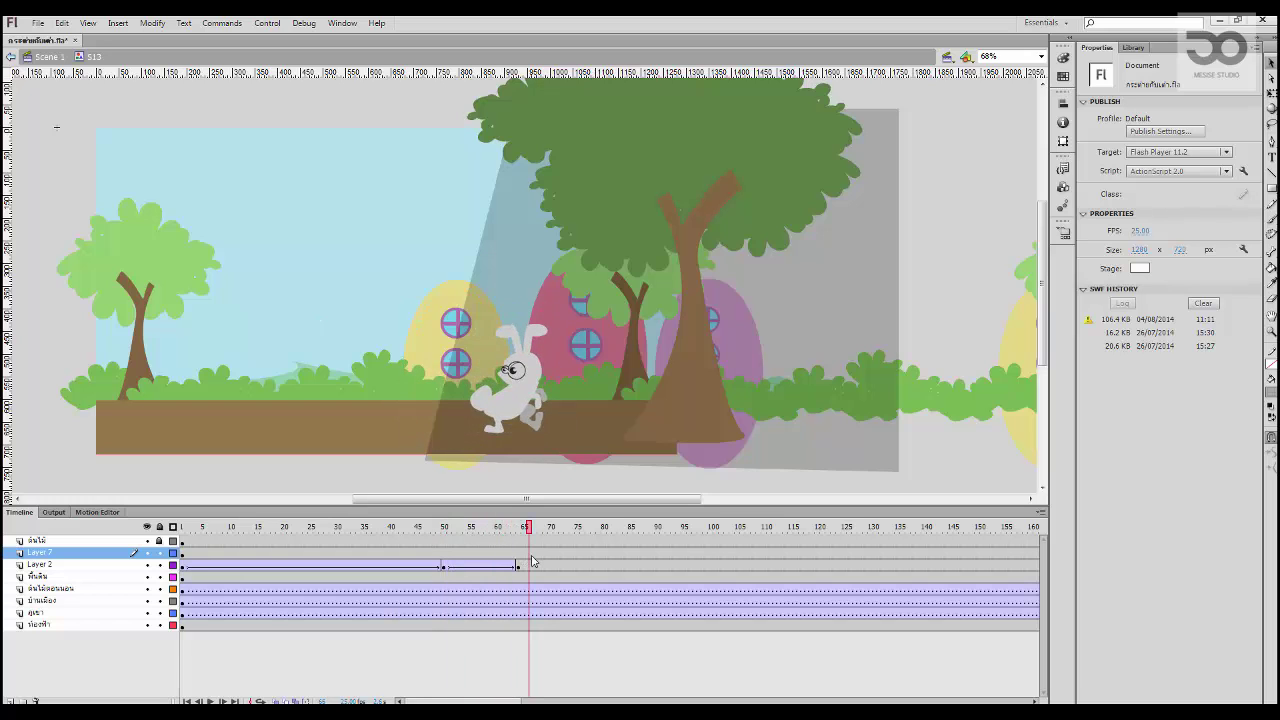
left_click_drag(600, 402, 560, 404)
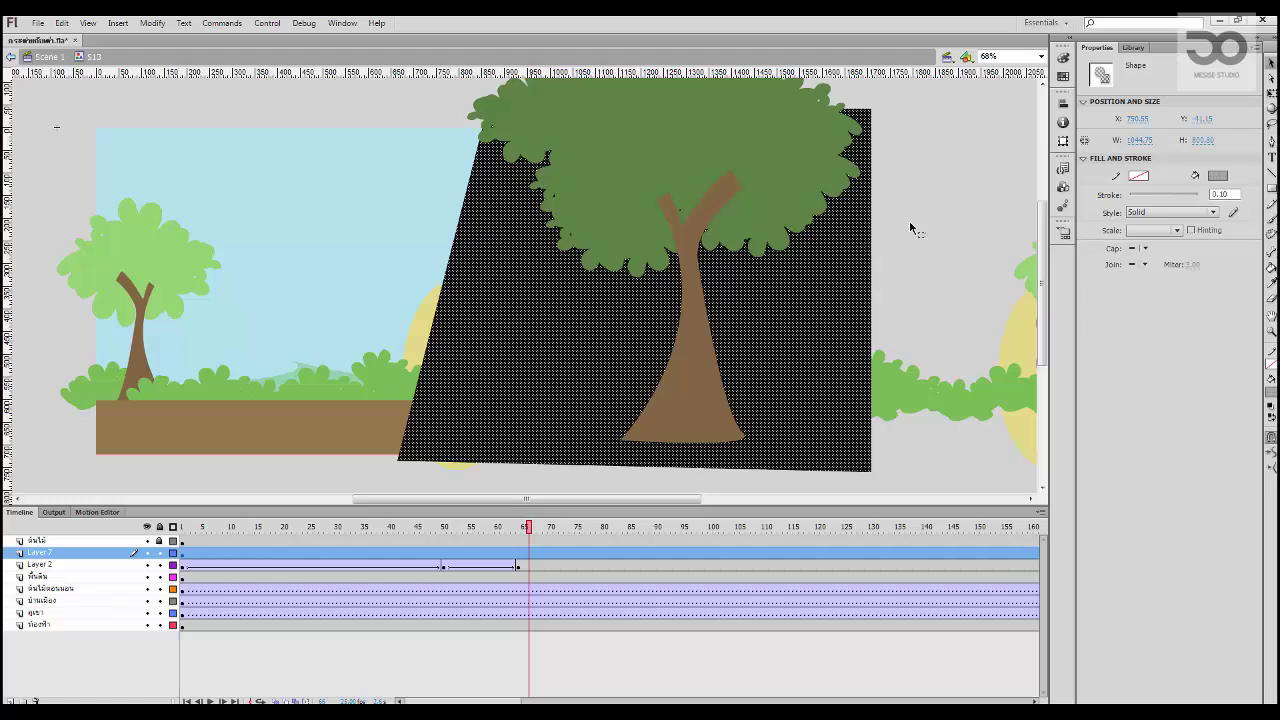
left_click(1063, 58)
left_click(1003, 63)
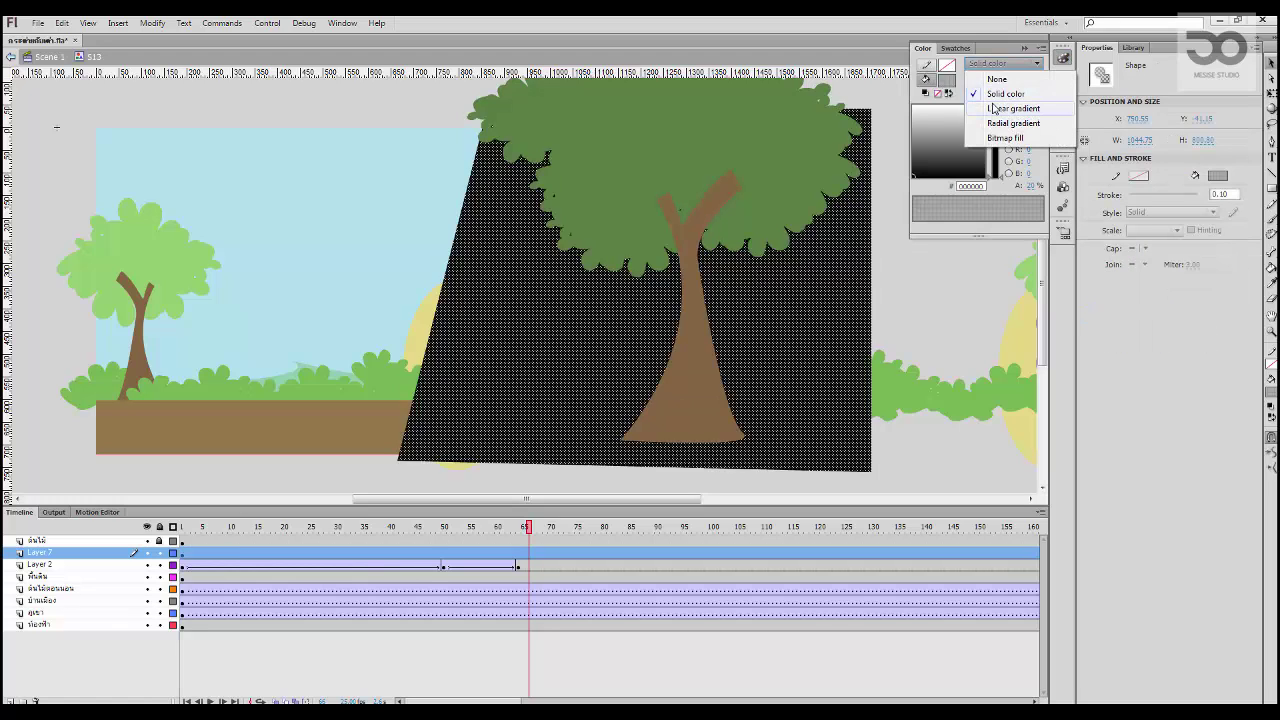
left_click(996, 112)
left_click(910, 295)
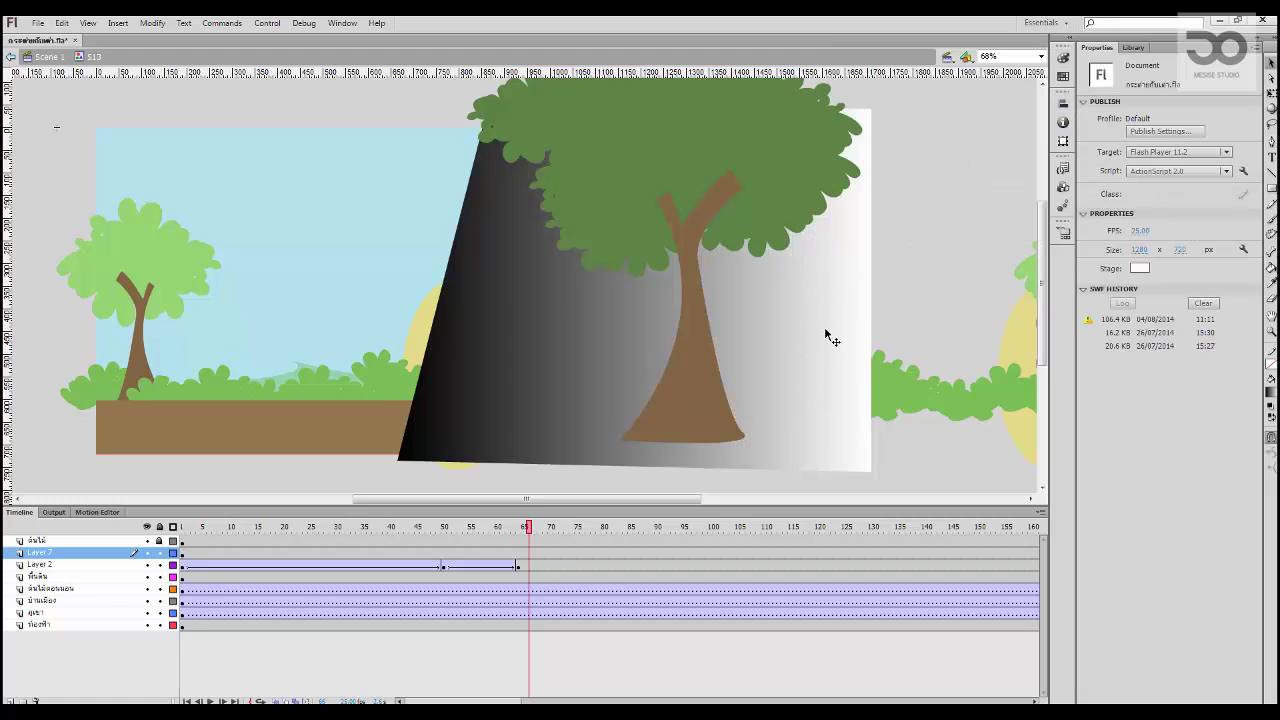
Step: Make the gradient's white stop black, set the left stop's alpha to 0% and move the right stop to about the middle
left_click(790, 296)
left_click(1063, 58)
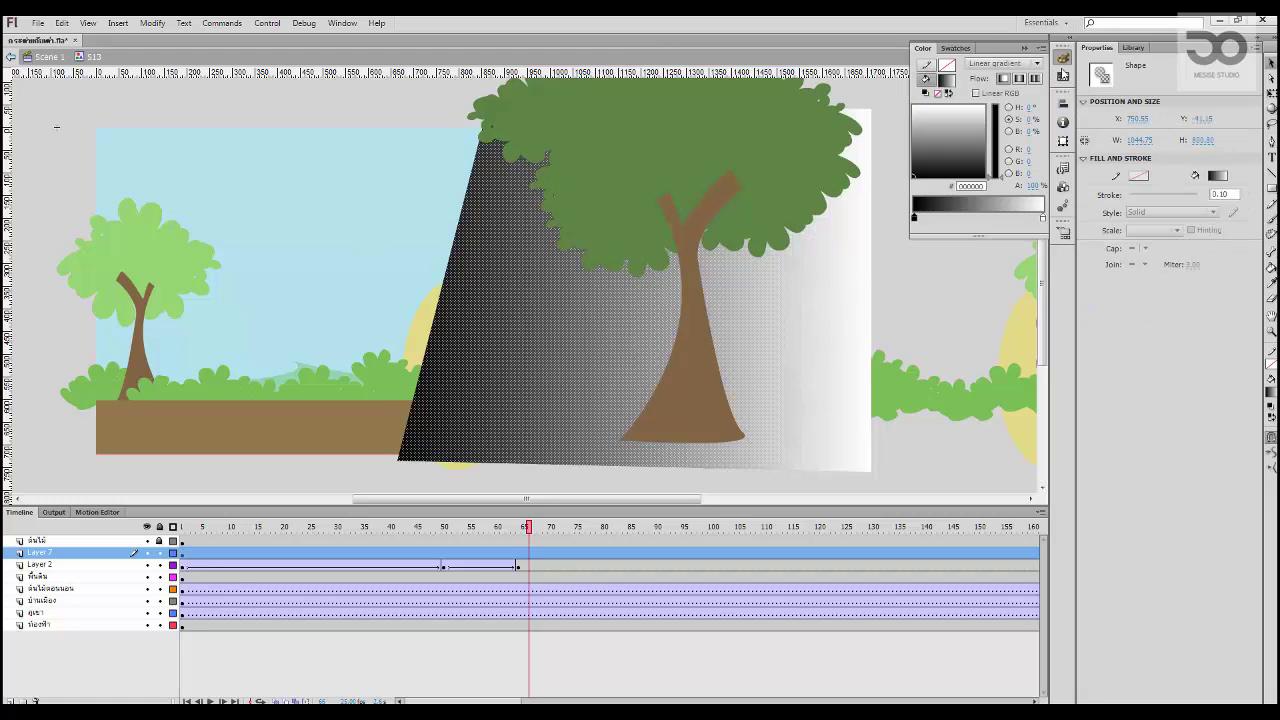
left_click(1043, 217)
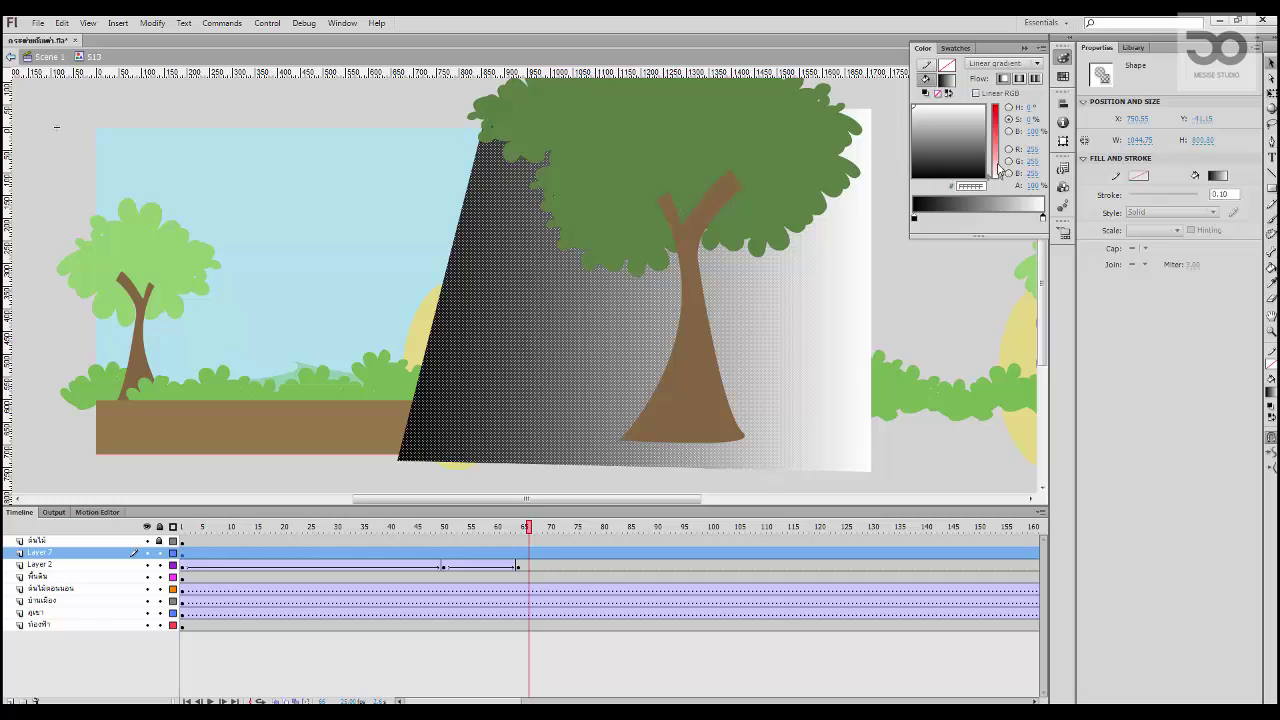
left_click_drag(960, 160, 873, 205)
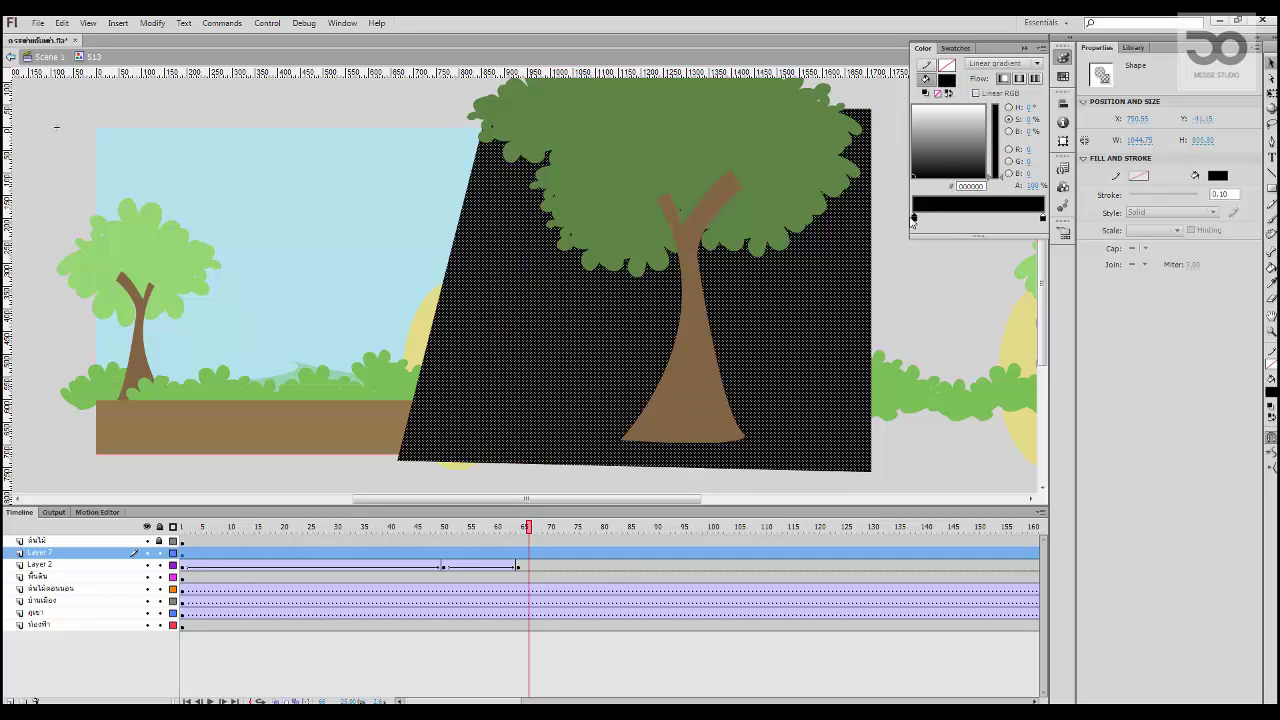
left_click(1031, 186)
type("0")
key("Return")
left_click_drag(1042, 218, 977, 223)
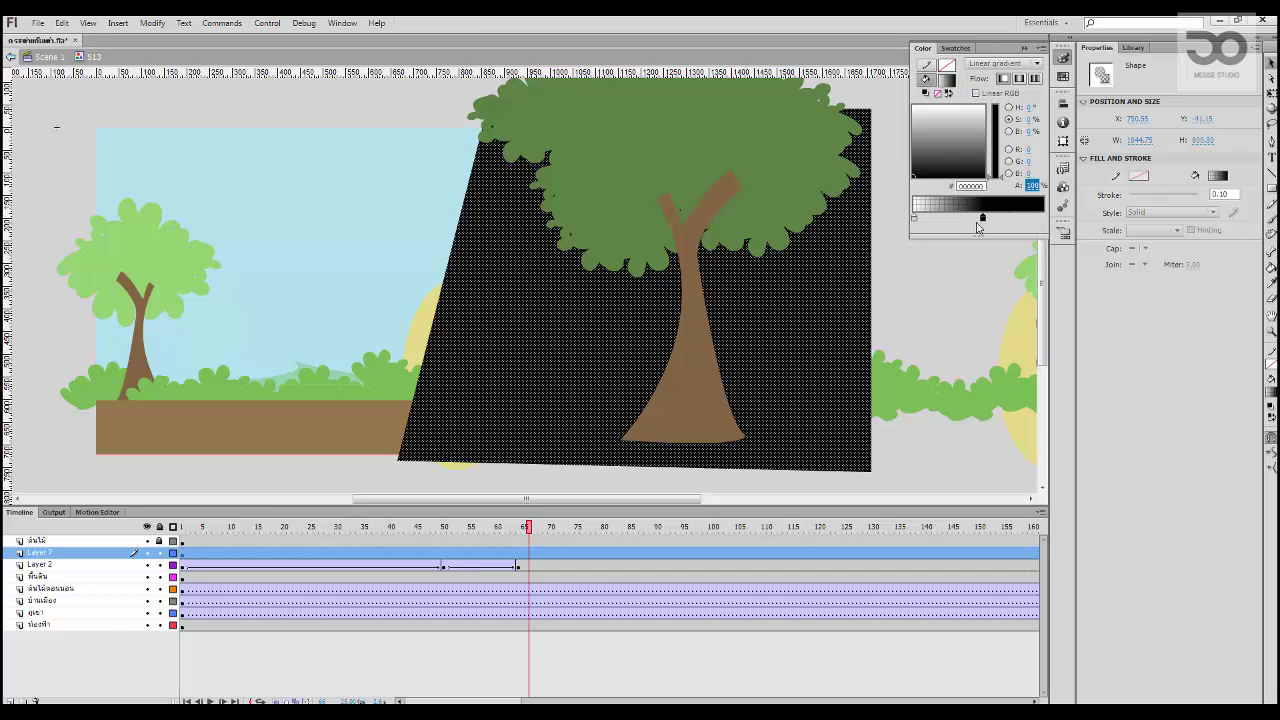
Step: Lower the alpha of the gradient's opaque black stop
left_click_drag(1034, 187, 1045, 235)
type("0")
key("Return")
left_click(916, 301)
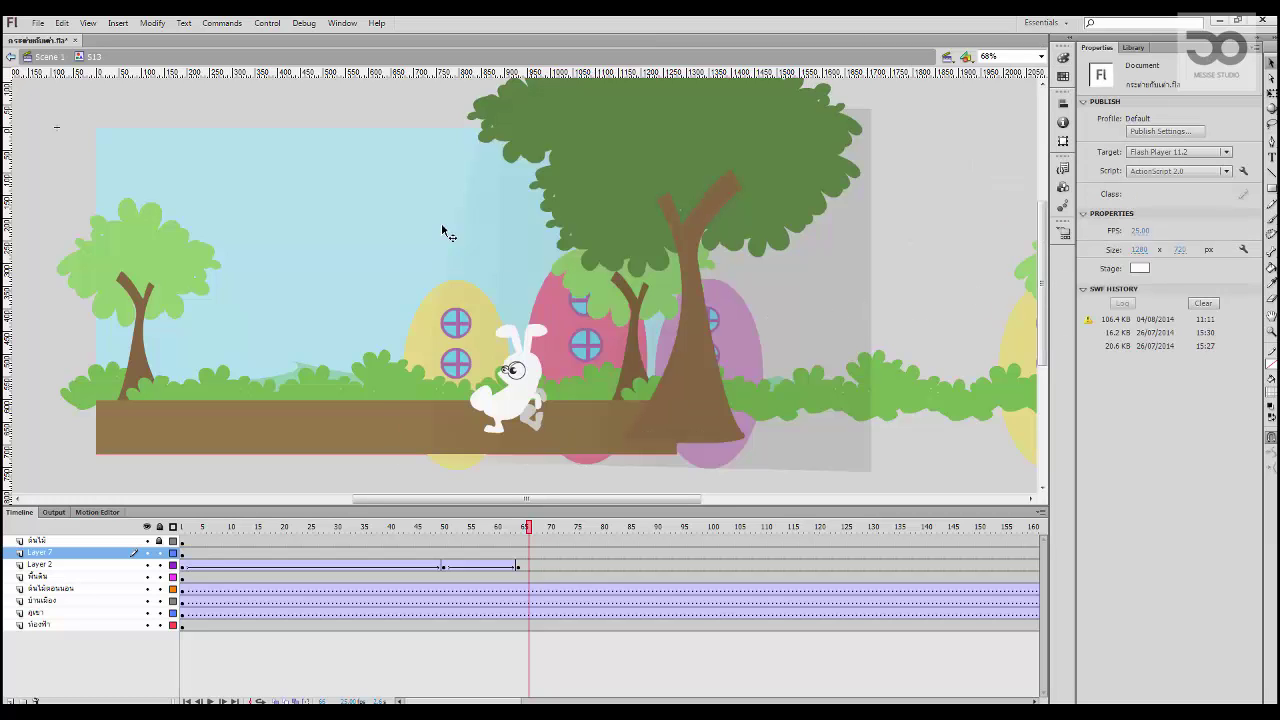
Step: Move the shade gradient's right stop closer to the transparent one and set its alpha to 30%
left_click(700, 335)
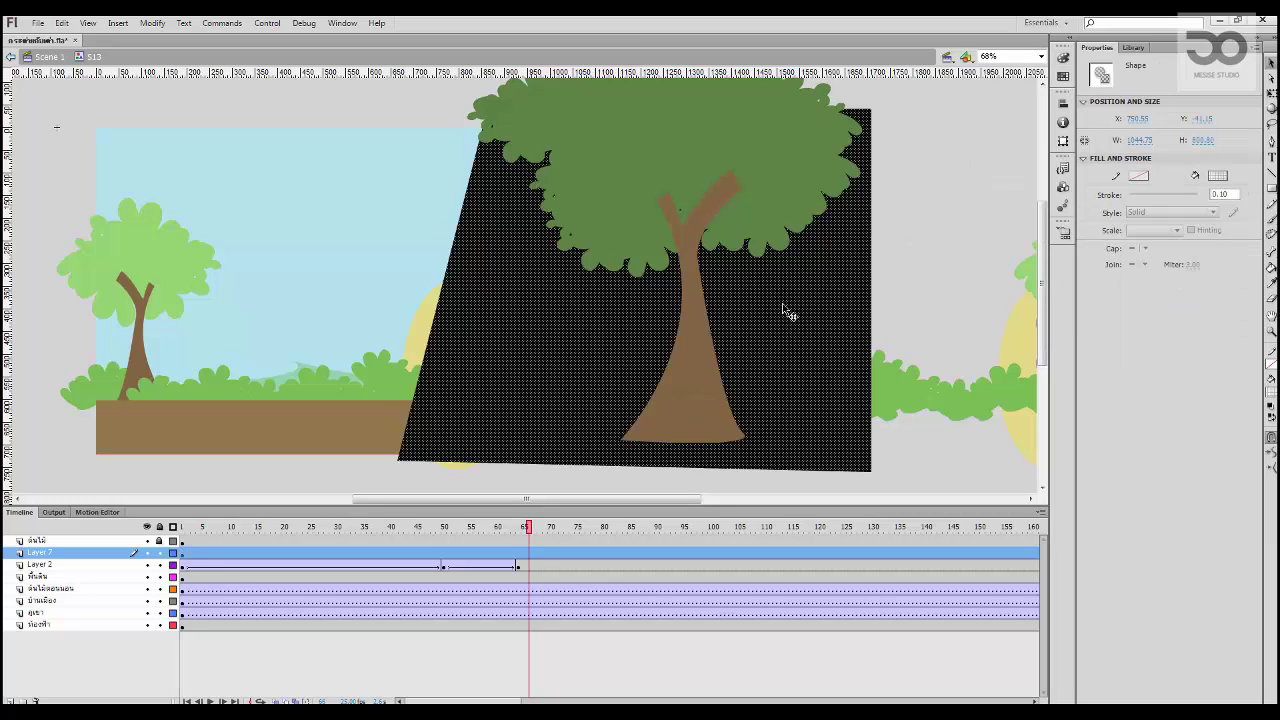
left_click(1063, 58)
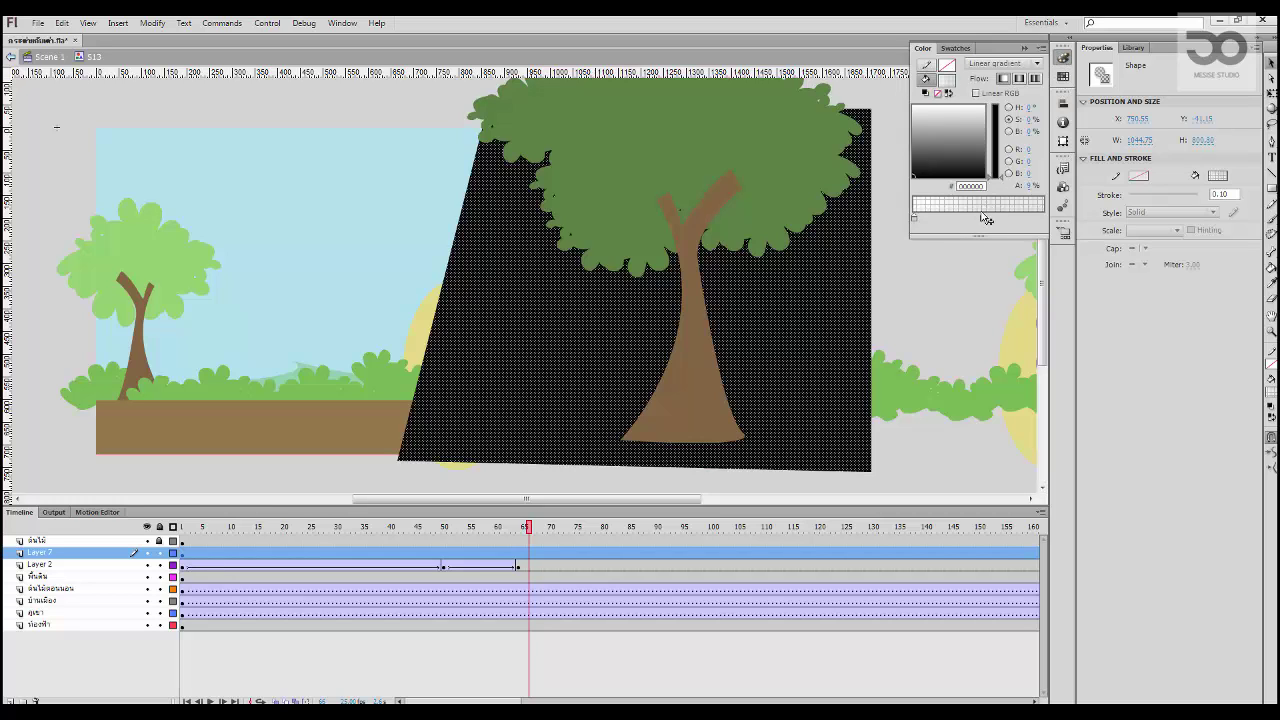
left_click_drag(983, 219, 962, 219)
left_click(1030, 185)
type("30")
key("Return")
left_click(972, 274)
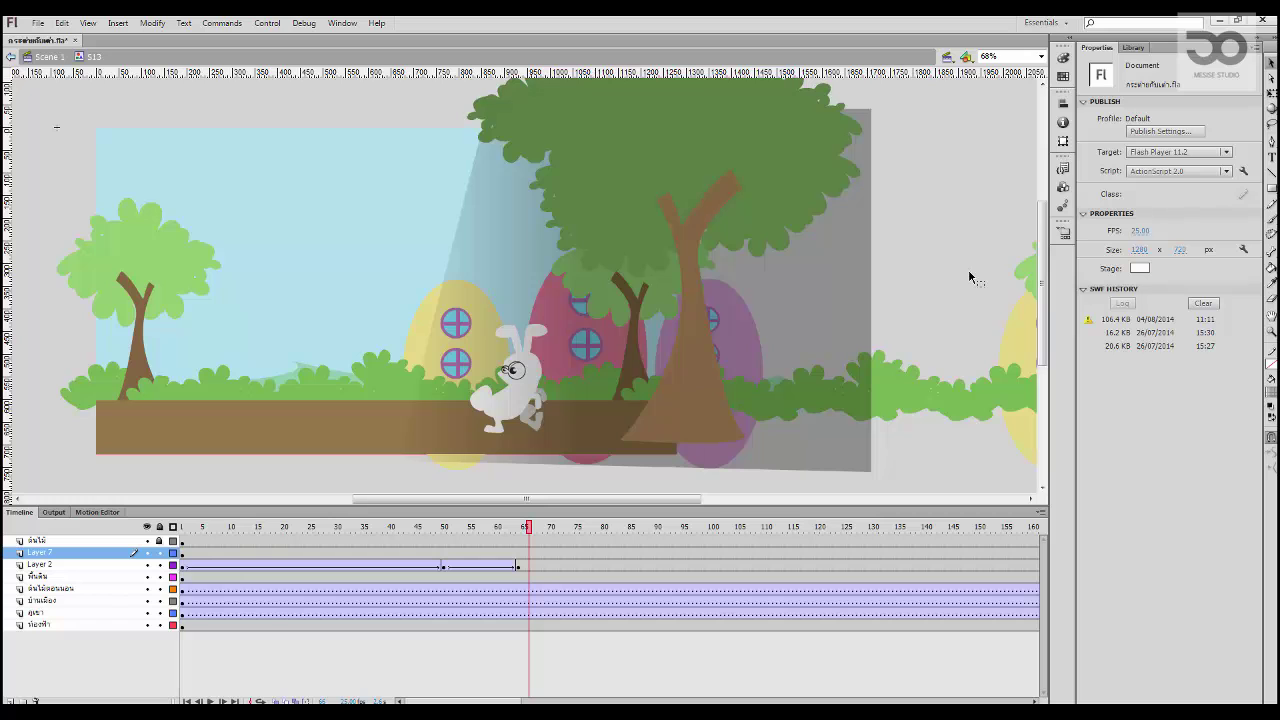
Step: Narrow the shade shape's gradient span with the Gradient Transform tool
left_click(575, 195)
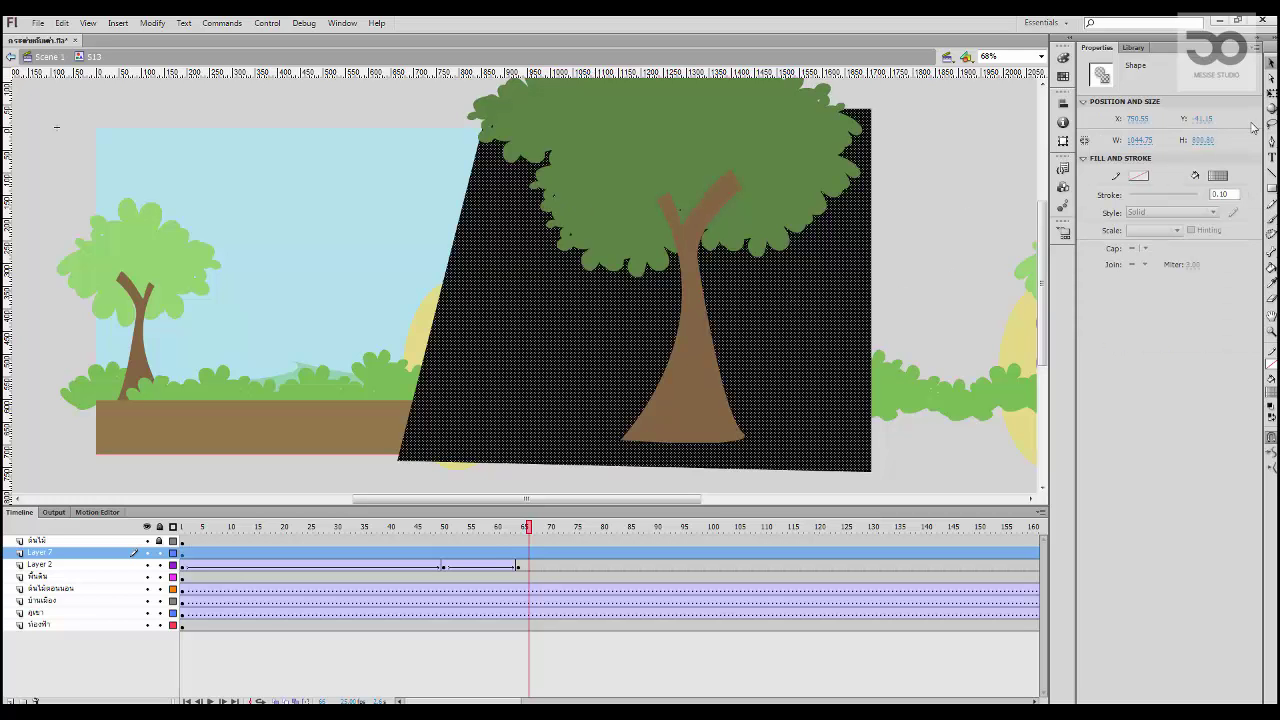
left_click(1271, 93)
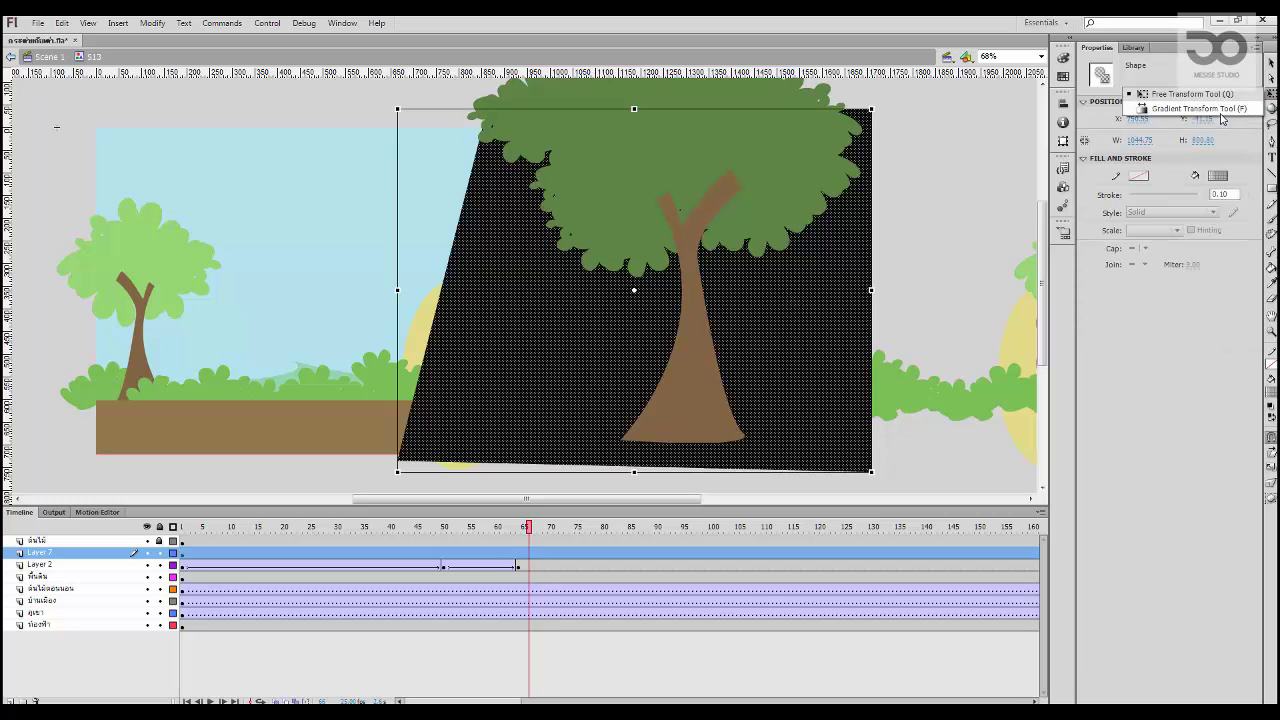
left_click(1221, 110)
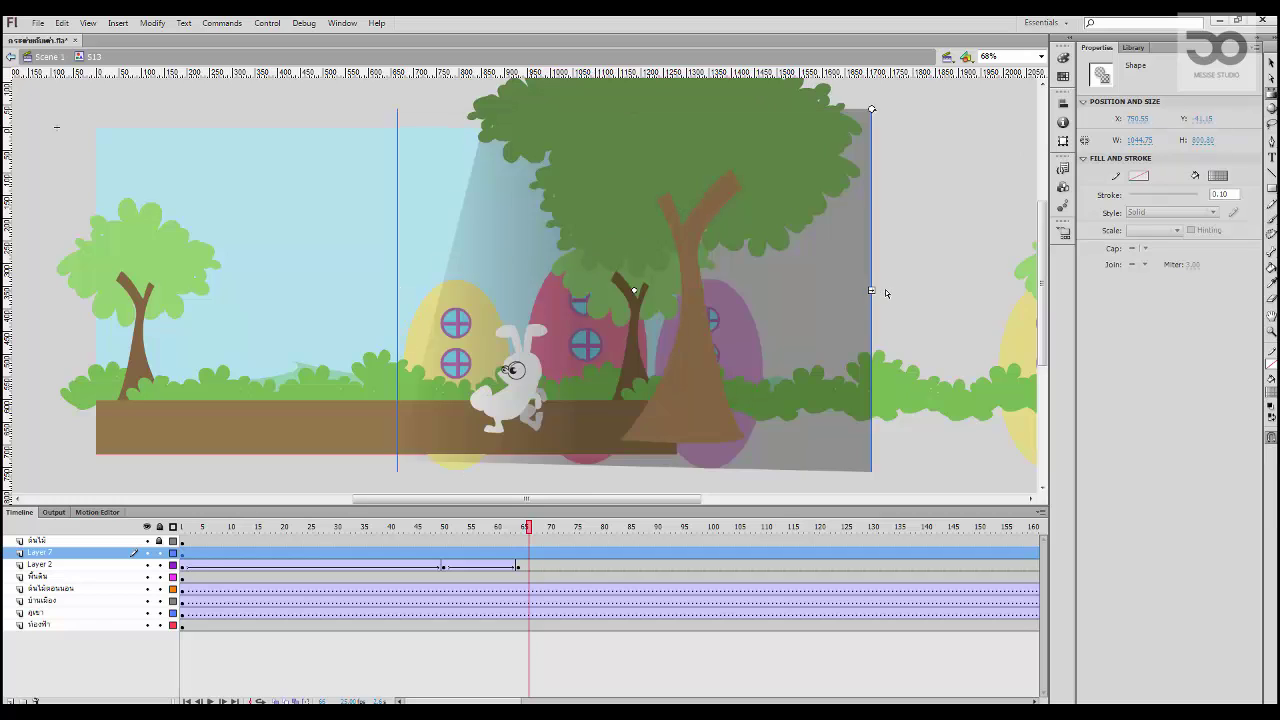
left_click_drag(871, 289, 829, 290)
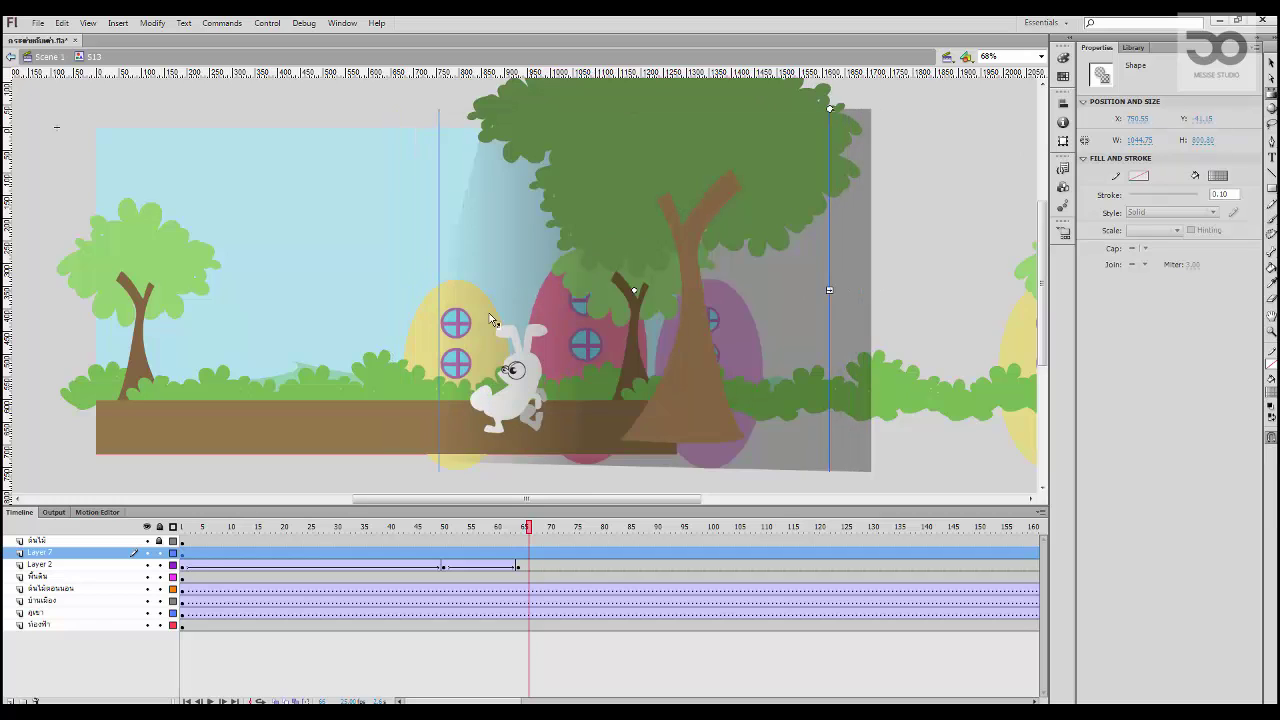
Step: Shift the shade's gradient farther right towards the large tree and play S13 from its start to check it
left_click_drag(634, 291, 676, 291)
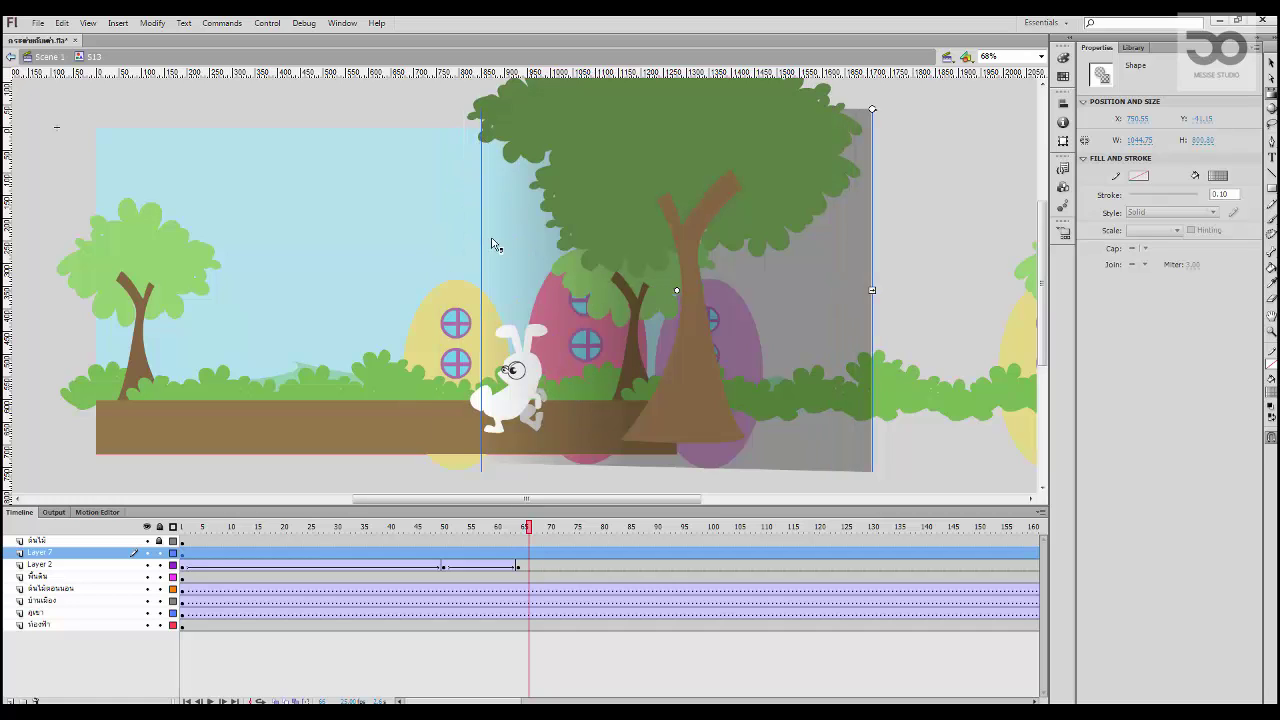
left_click(902, 241)
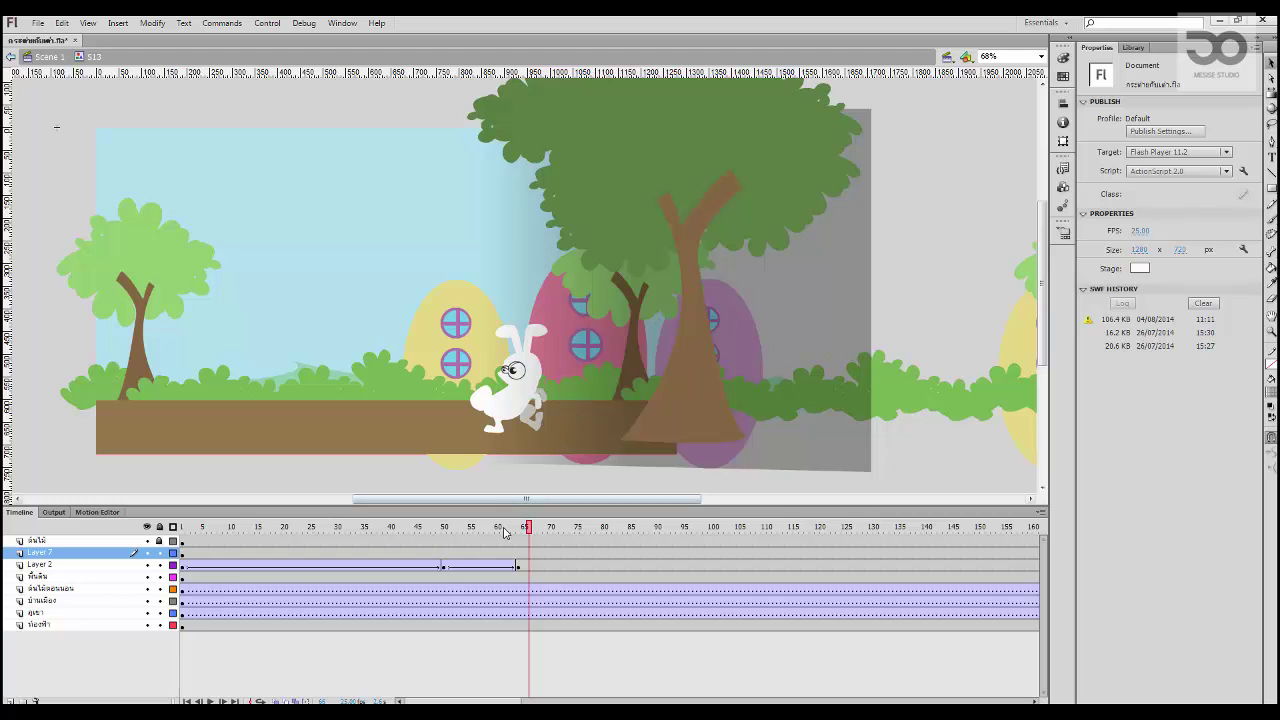
left_click_drag(504, 528, 182, 528)
key("Return")
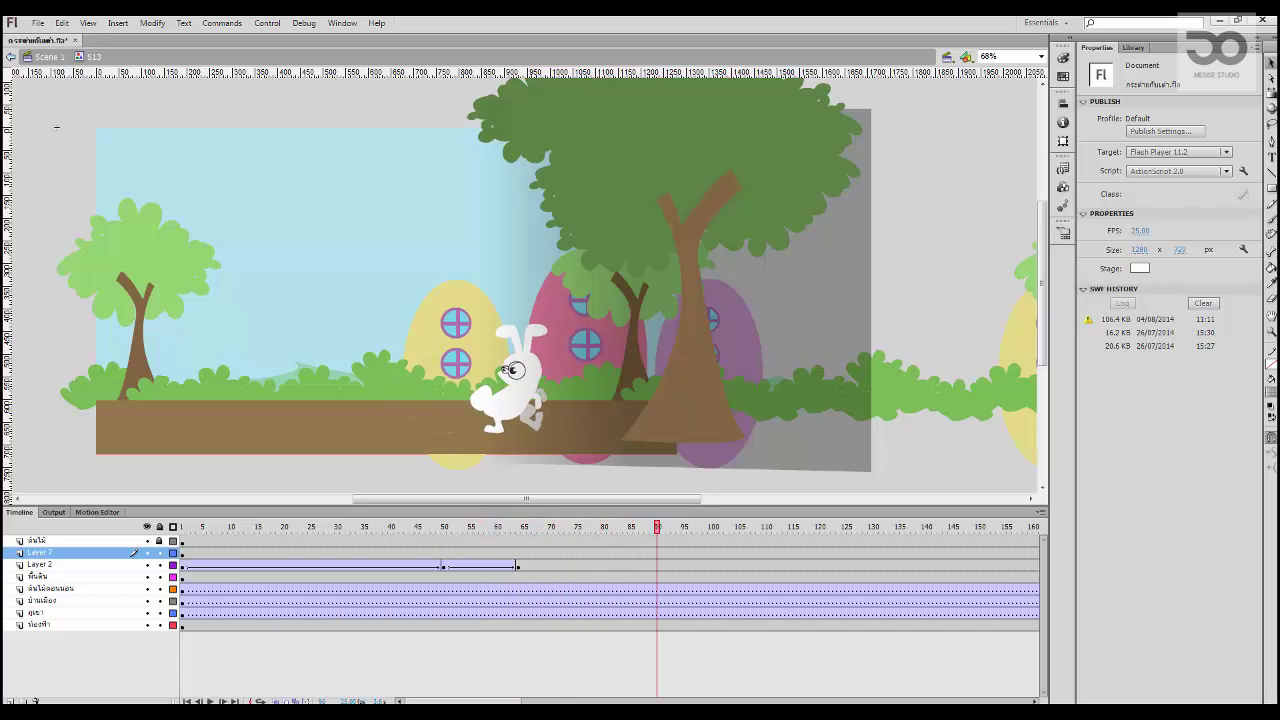
Step: Lock Layer 7, which holds the shade shape, and rename it เงา
key("ctrl+equal")
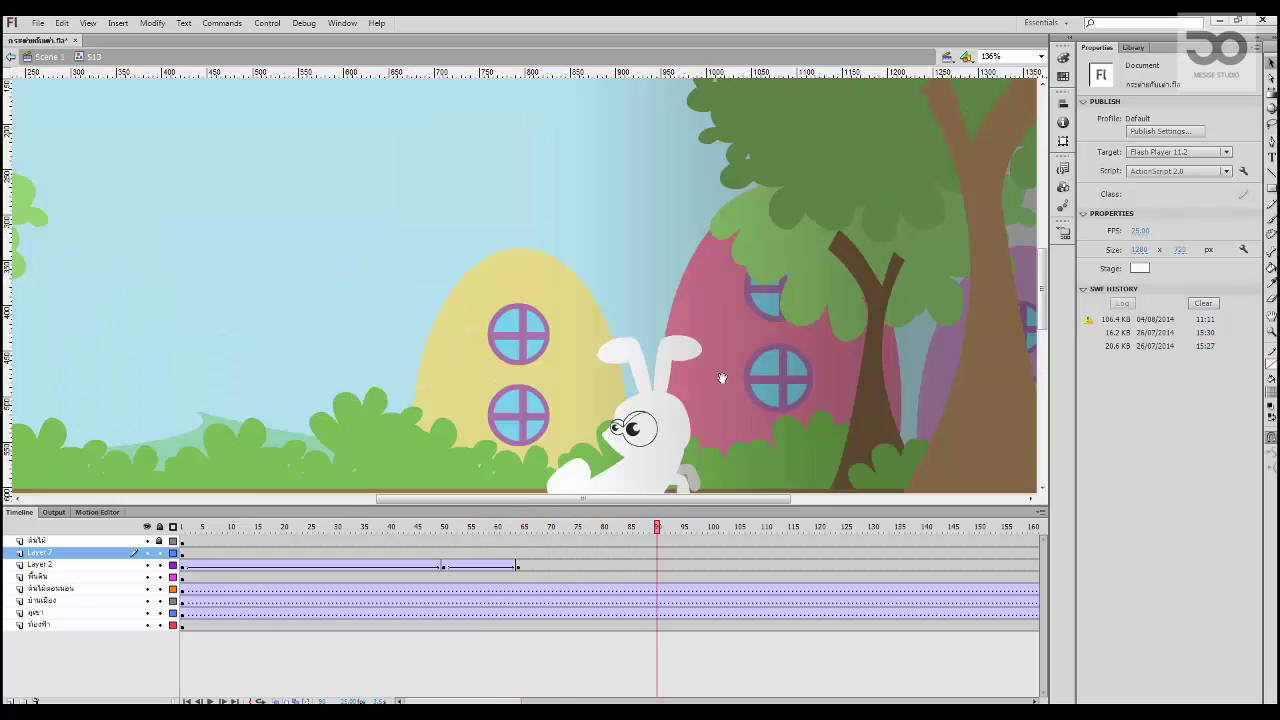
left_click_drag(727, 412, 558, 308)
left_click(481, 307)
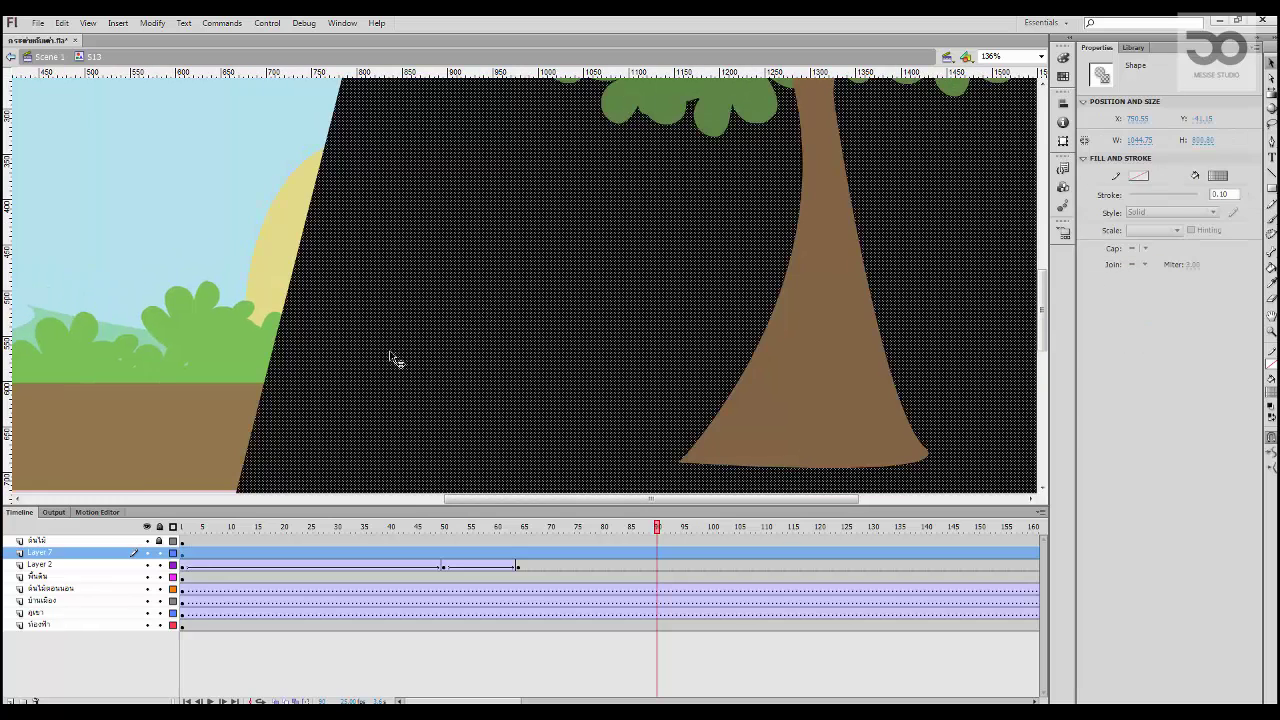
left_click(160, 554)
double_click(62, 556)
type("เก")
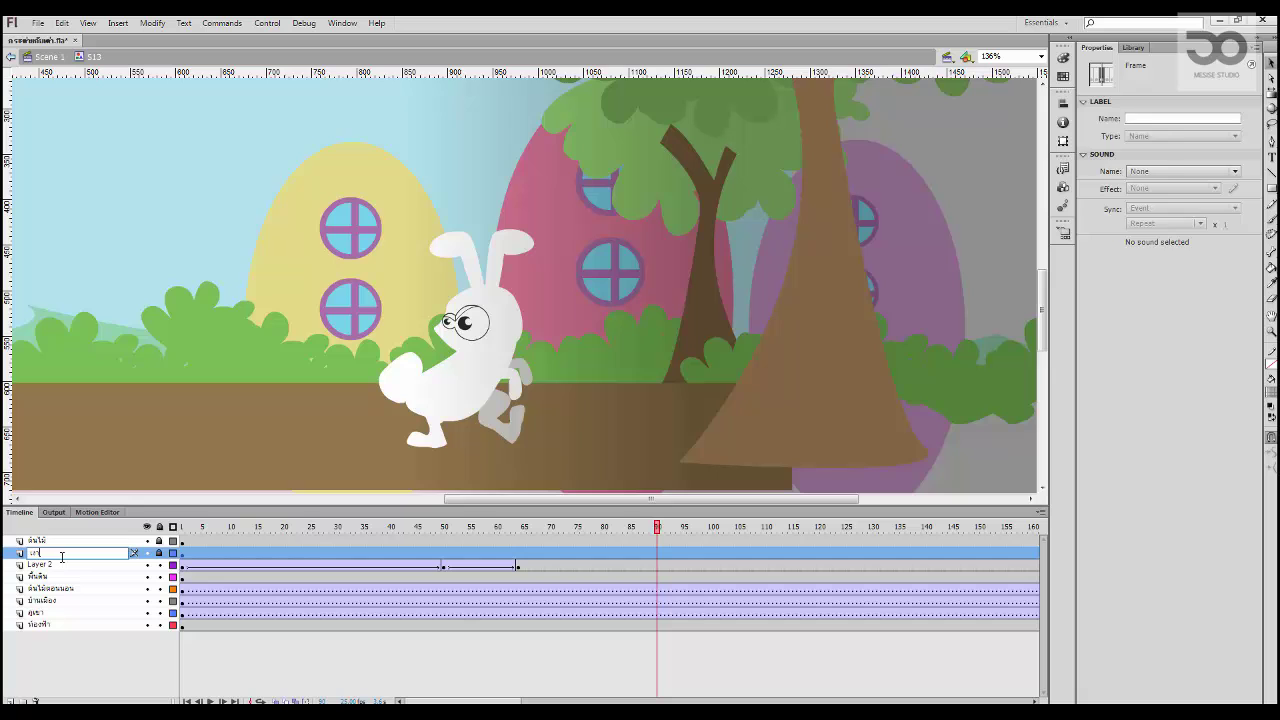
key("Return")
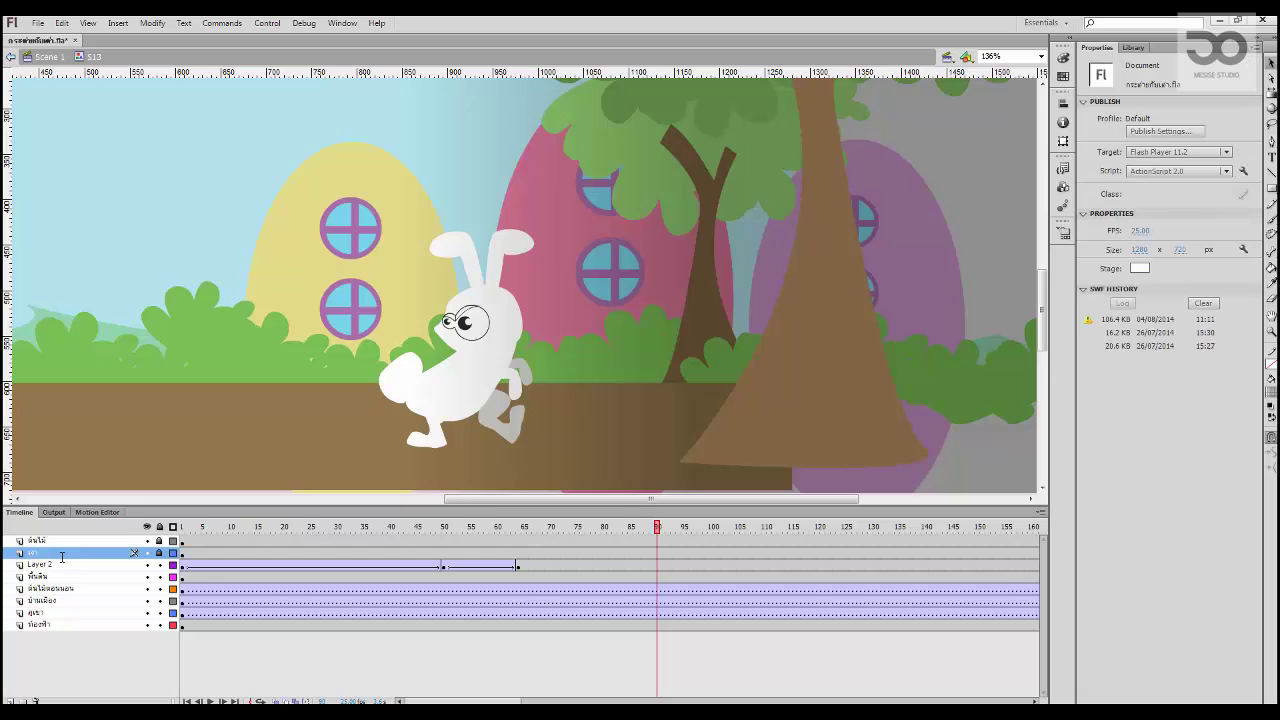
Step: Check the frames after the rabbit stops and open the rabbit's Symbol 19 for editing
left_click_drag(510, 533, 585, 563)
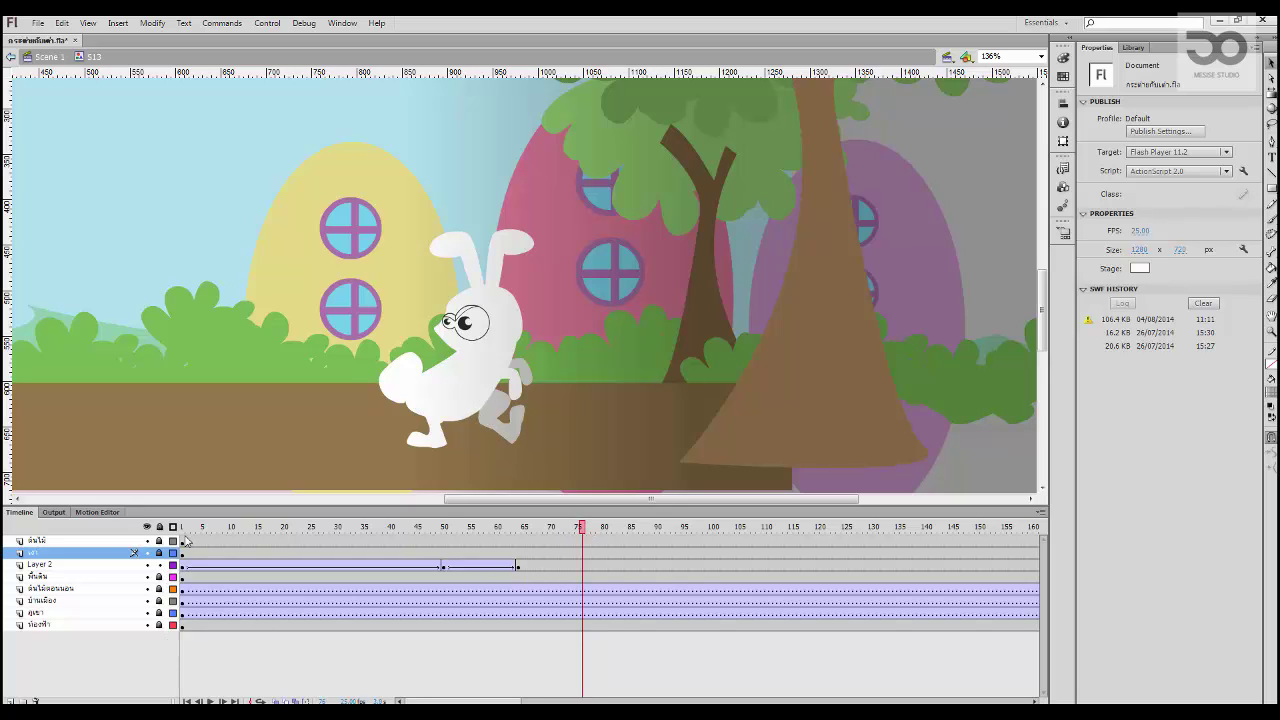
left_click(466, 394)
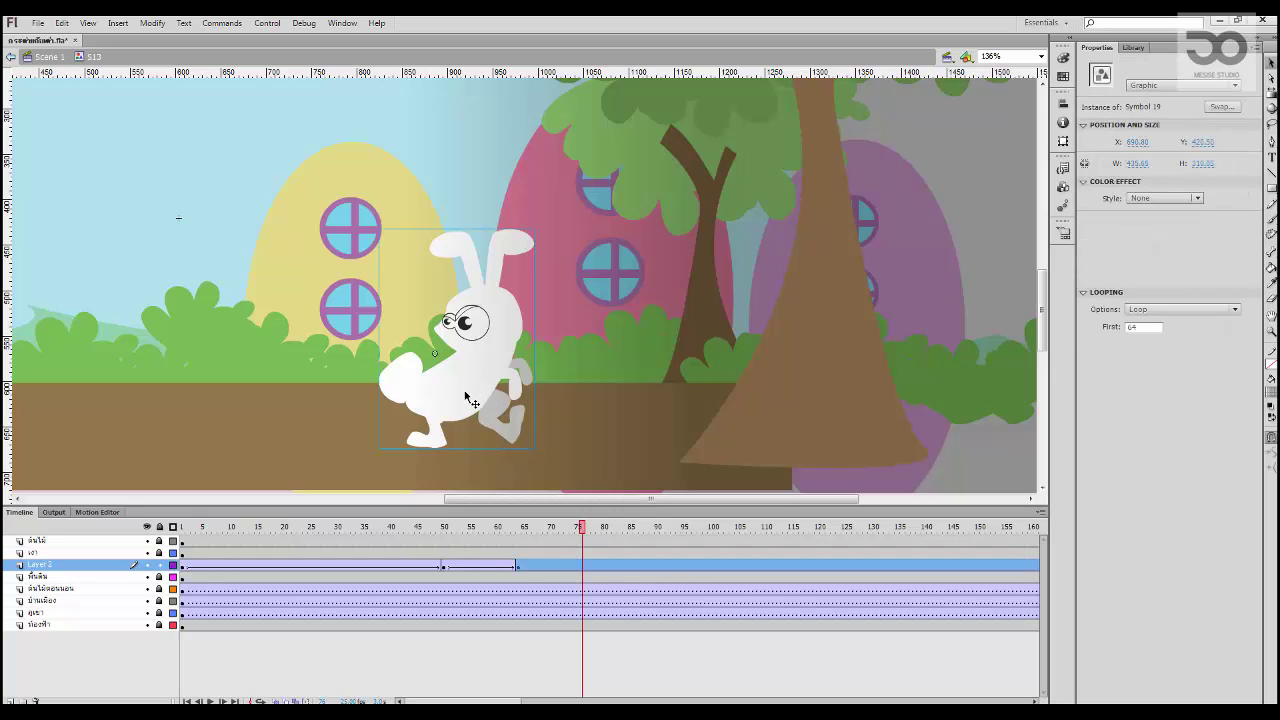
double_click(466, 394)
left_click_drag(480, 535, 547, 533)
left_click(463, 542)
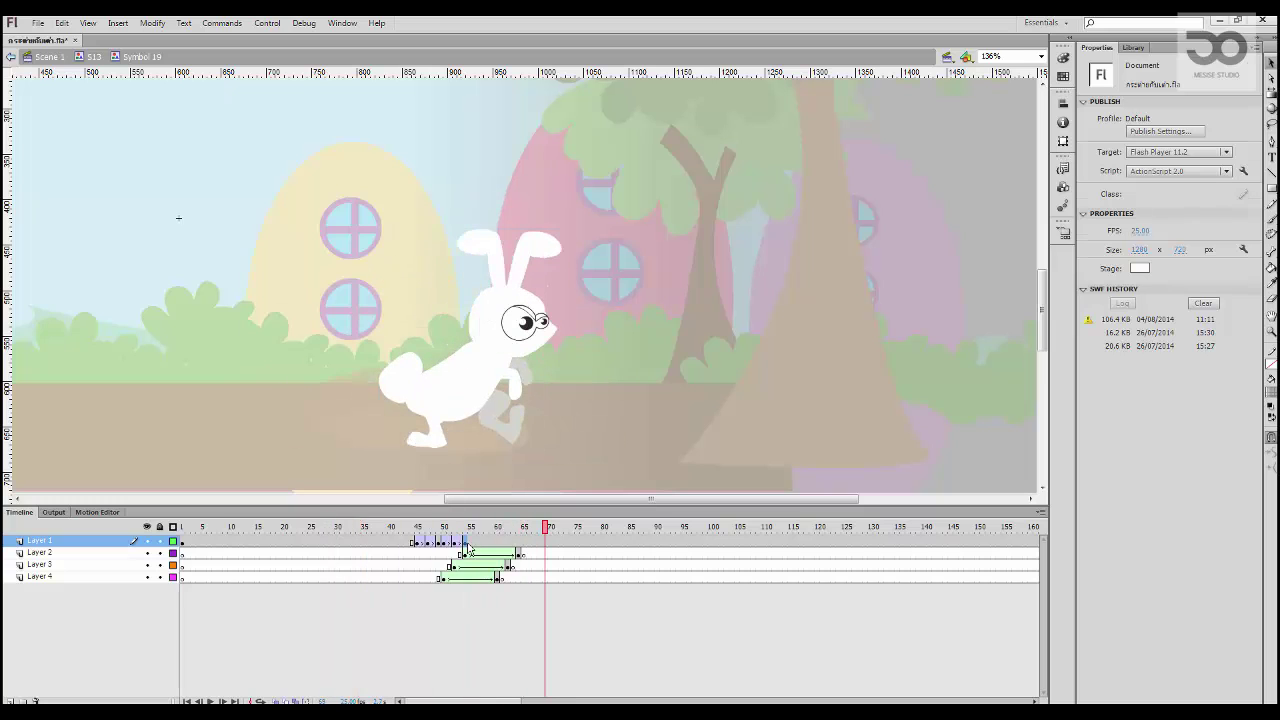
left_click(527, 545)
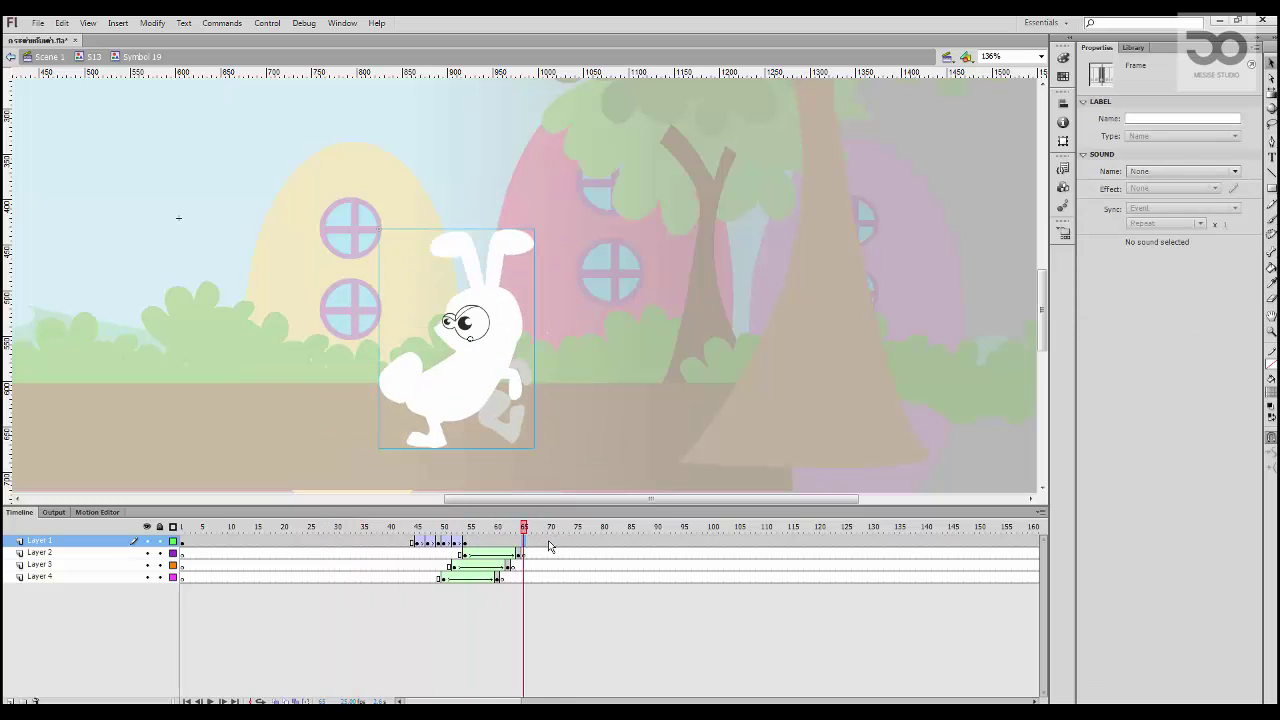
left_click(549, 546)
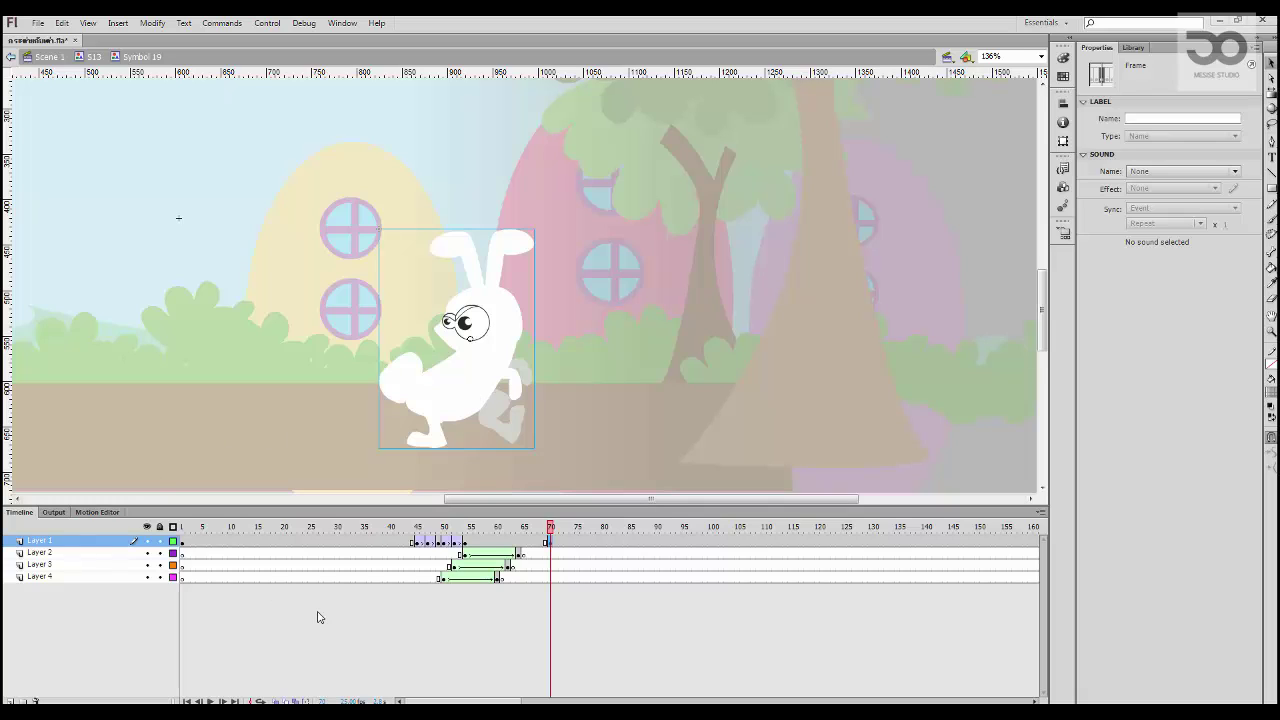
mouse_move(550, 526)
left_mouse_down()
mouse_move(492, 528)
mouse_move(551, 546)
left_mouse_up()
right_click(552, 548)
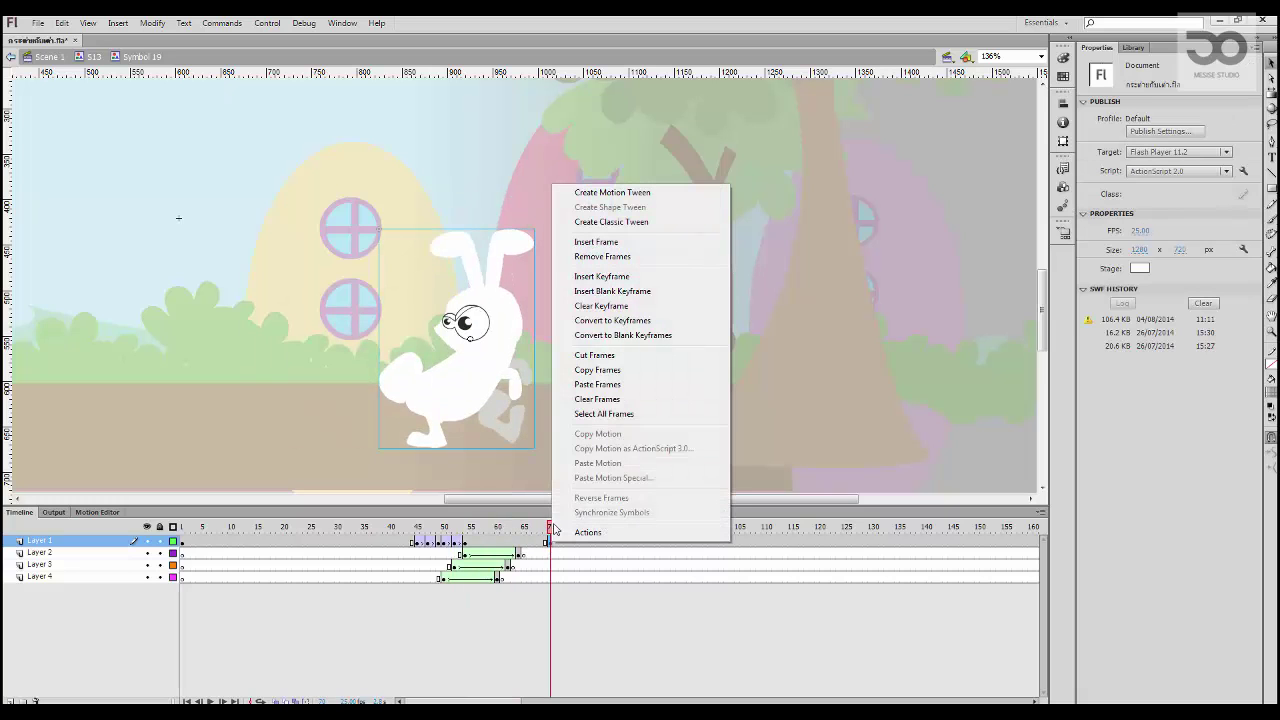
left_click(625, 308)
Step: Inside the nested Symbol 4, copy Layer 2's head-turn frames to frames 20–25, reverse them, and preview the motion
left_click_drag(487, 530, 546, 550)
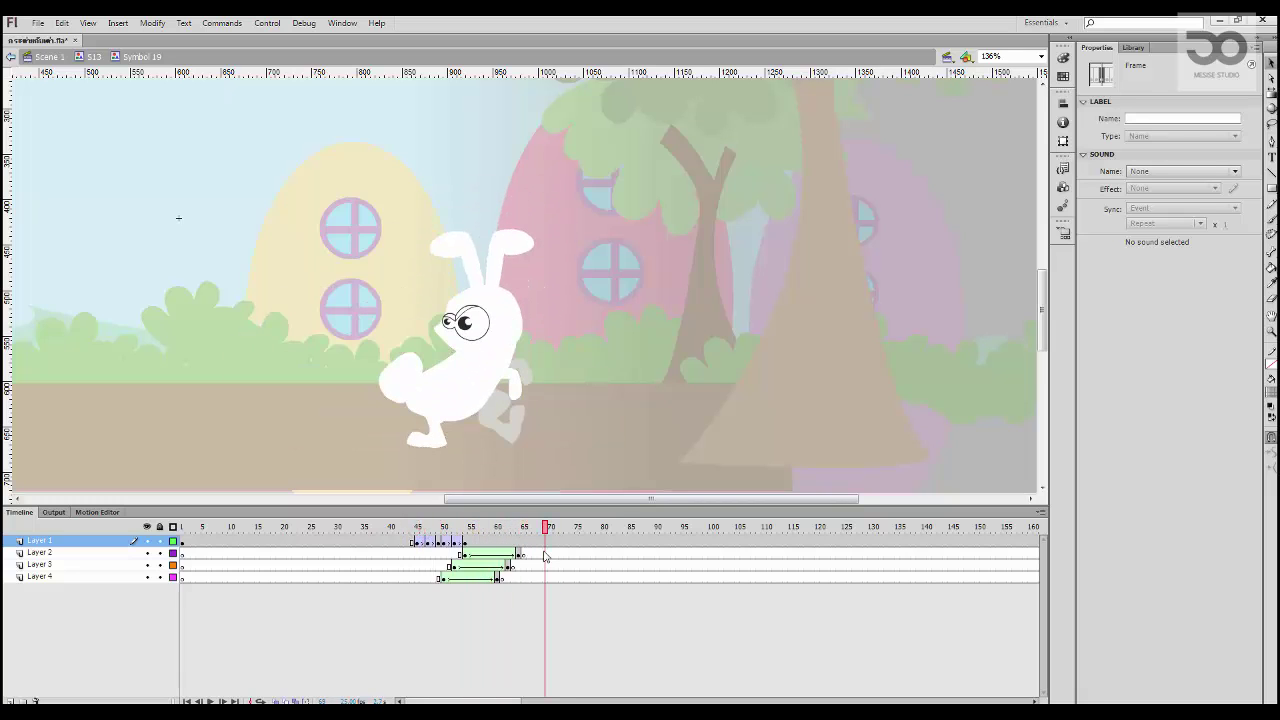
left_click(505, 355)
double_click(505, 355)
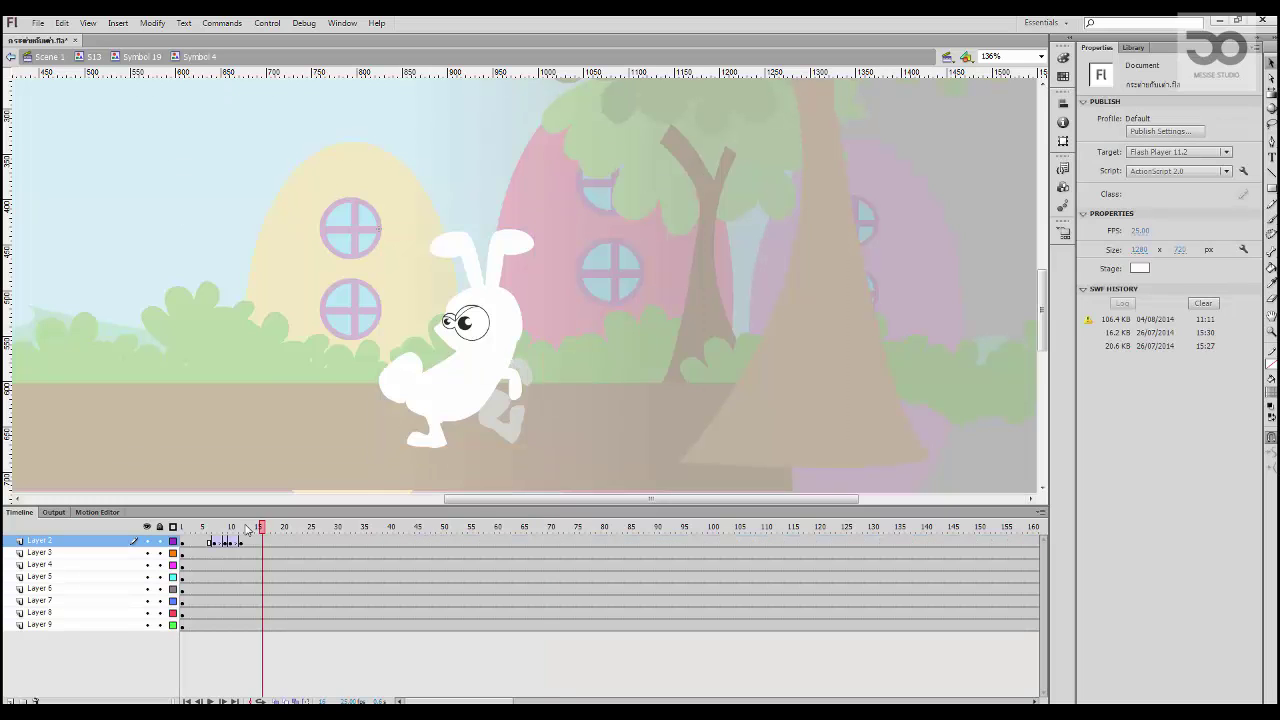
left_click_drag(249, 540, 298, 548)
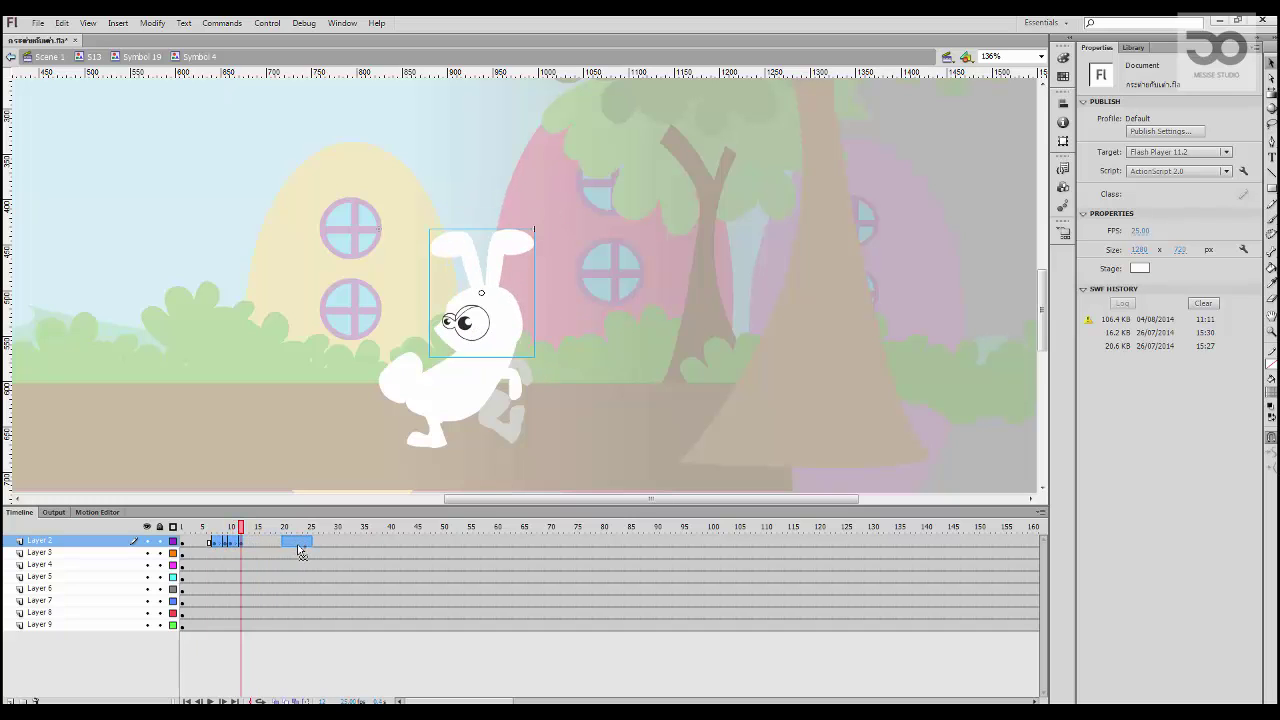
right_click(300, 549)
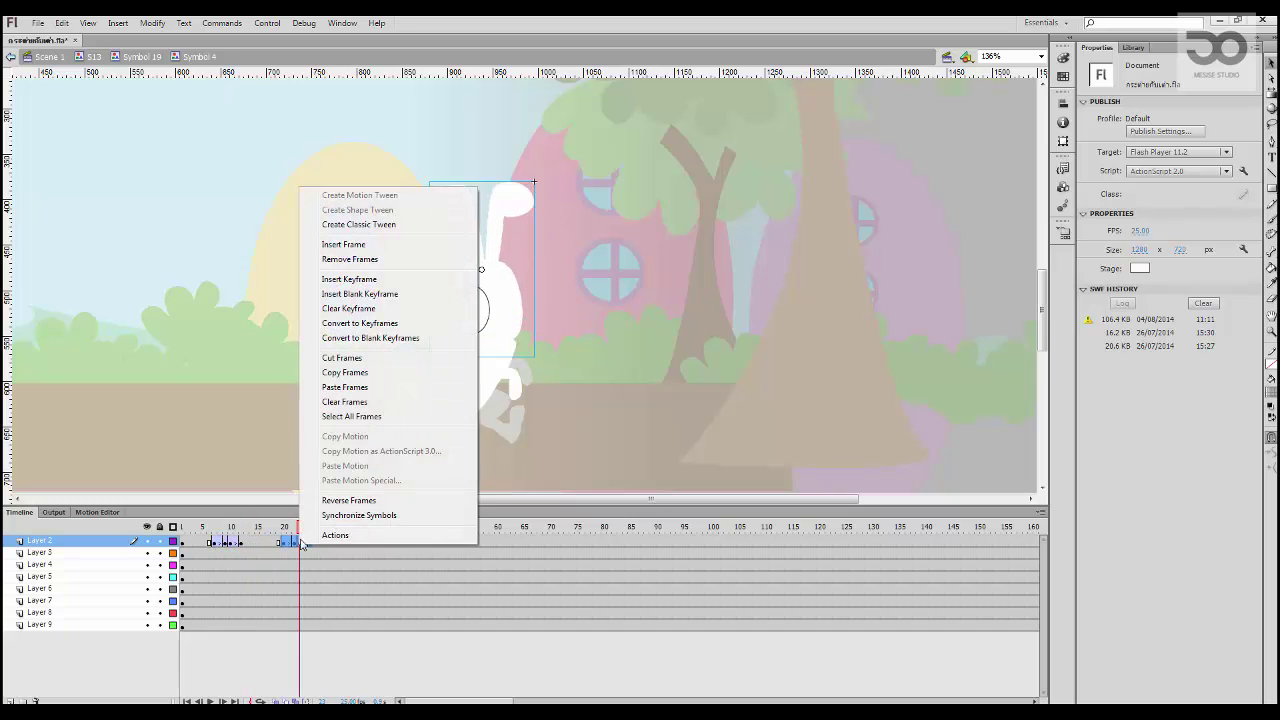
left_click(379, 504)
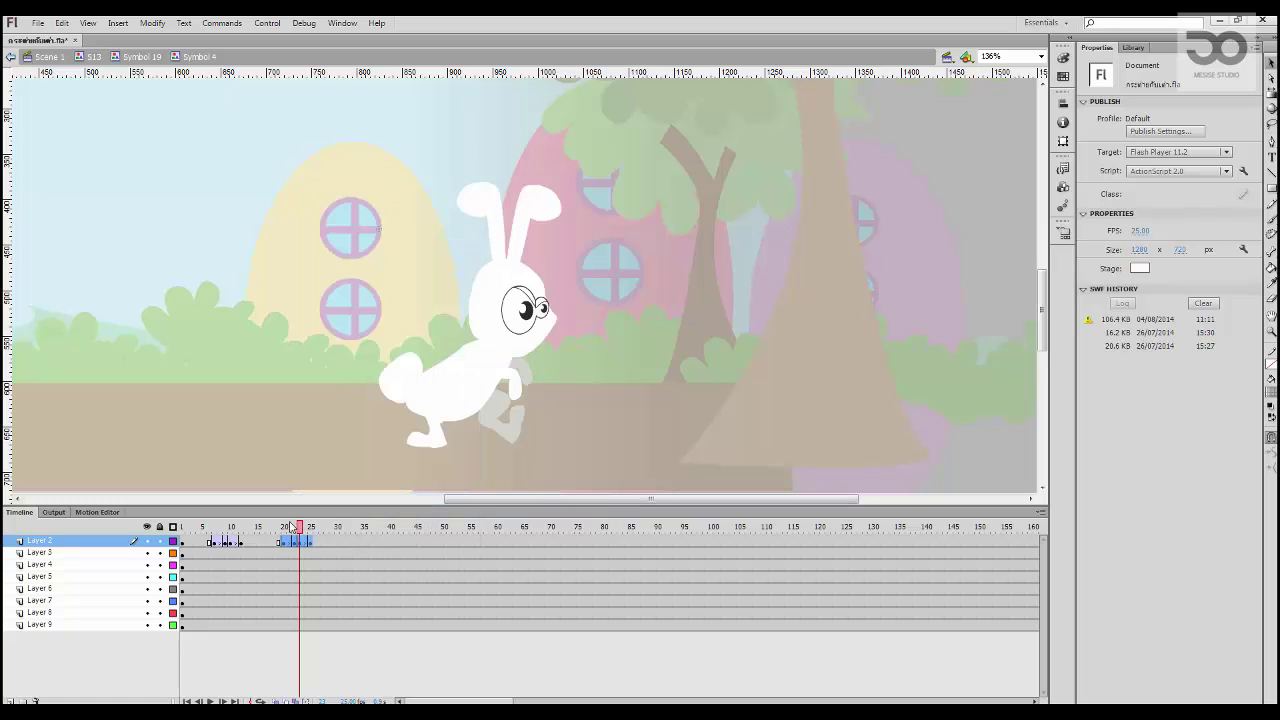
left_click(248, 525)
key("Return")
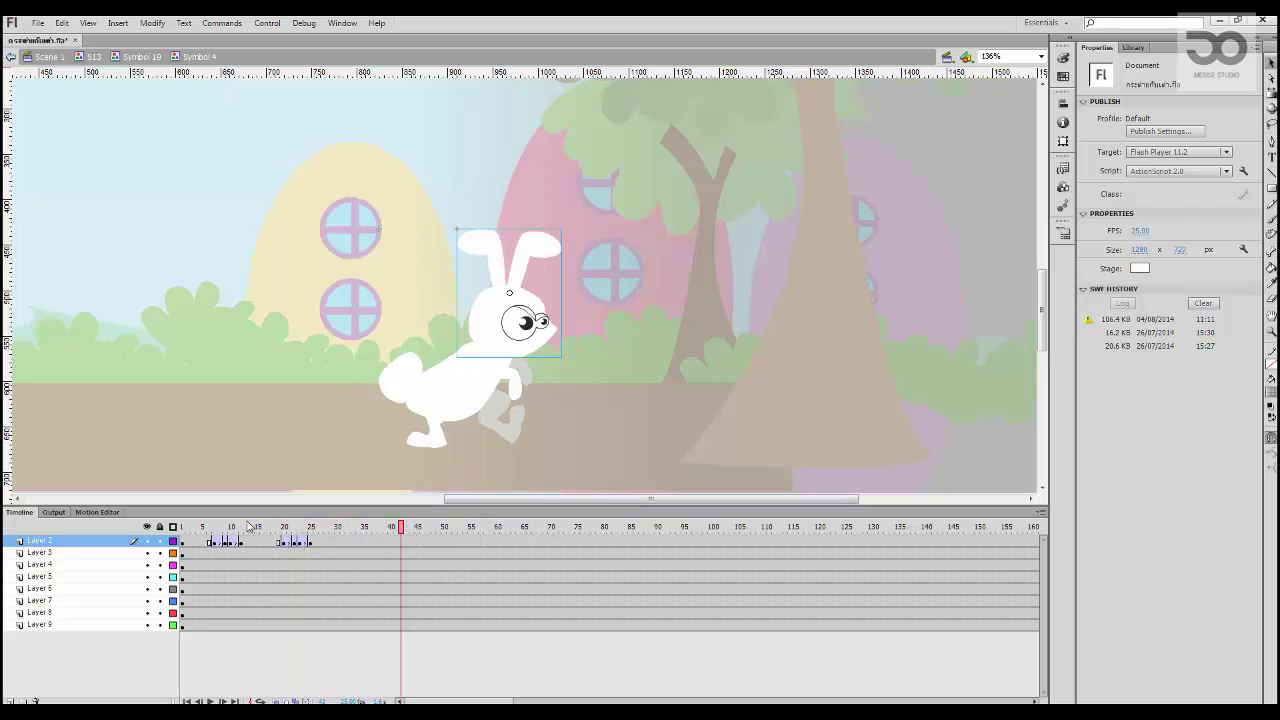
Step: Insert keyframes at frames 30 and 35 of the head layer and create a classic tween between them
left_click(311, 542)
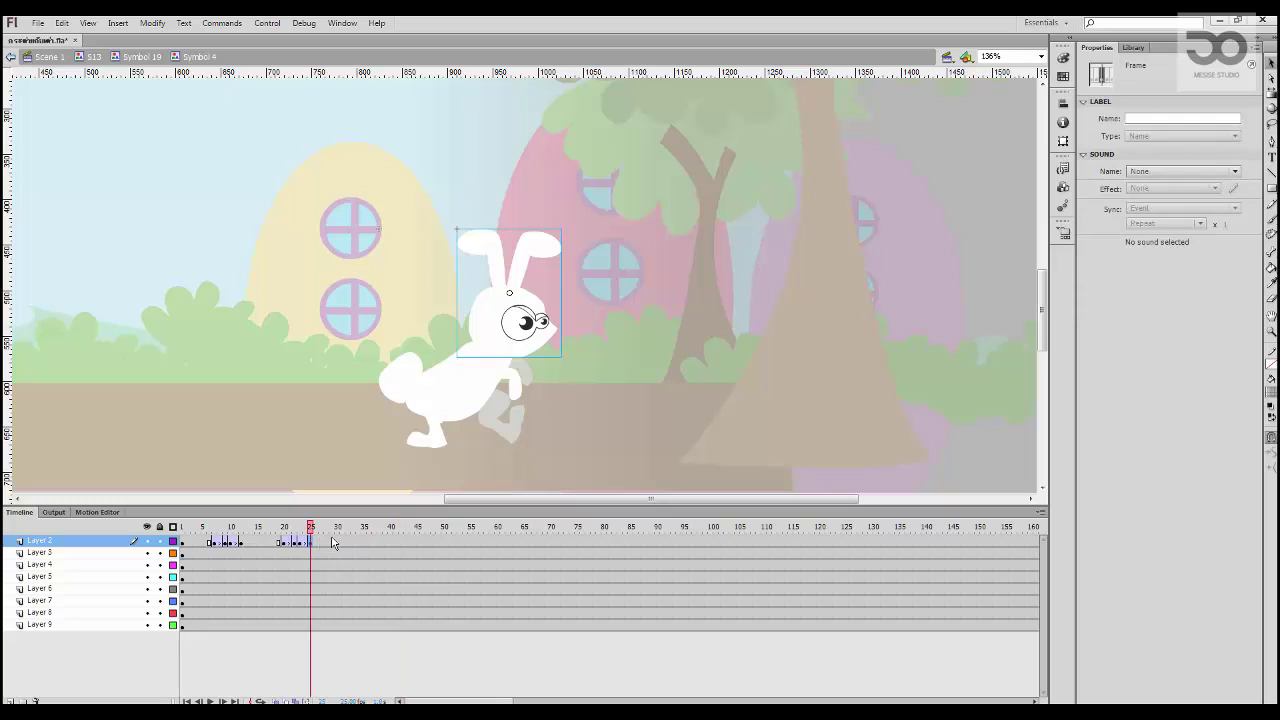
left_click(337, 542)
key("F6")
left_click(364, 543)
key("F6")
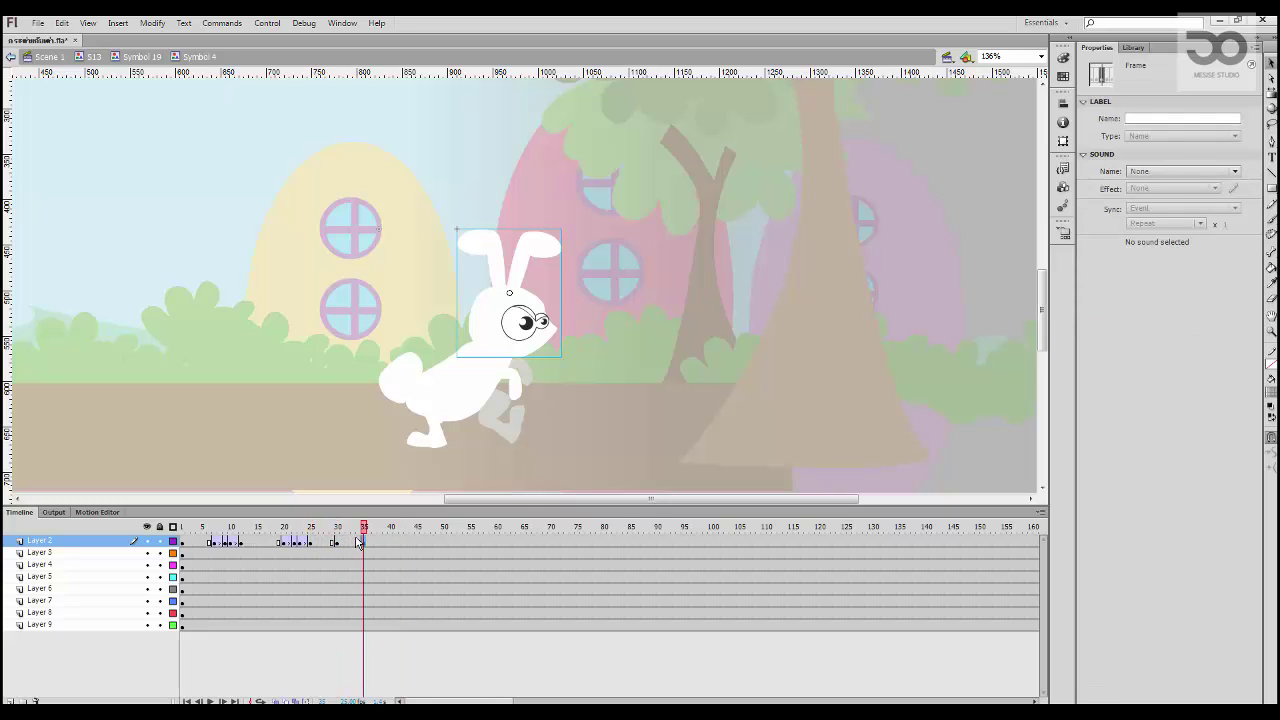
right_click(355, 540)
left_click(428, 218)
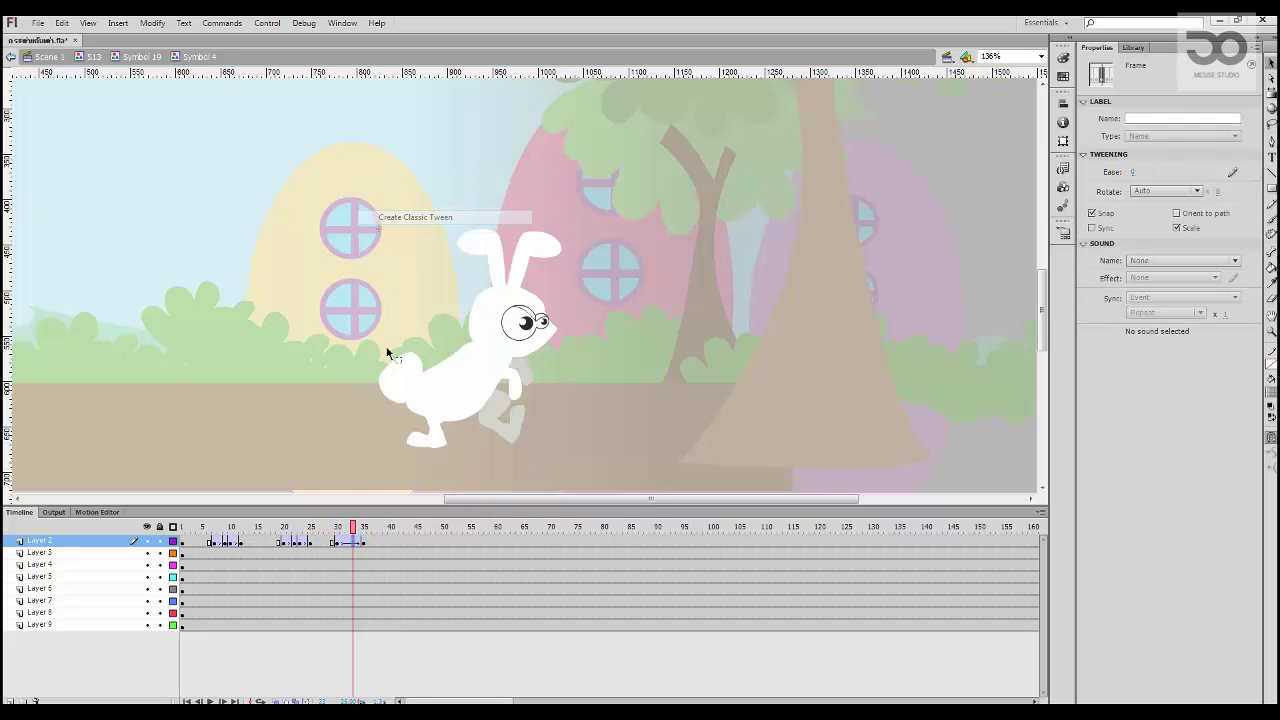
Step: Rotate the rabbit's head at frame 35 so it looks up towards the tree, and preview the tween
left_click(364, 542)
left_click(553, 243)
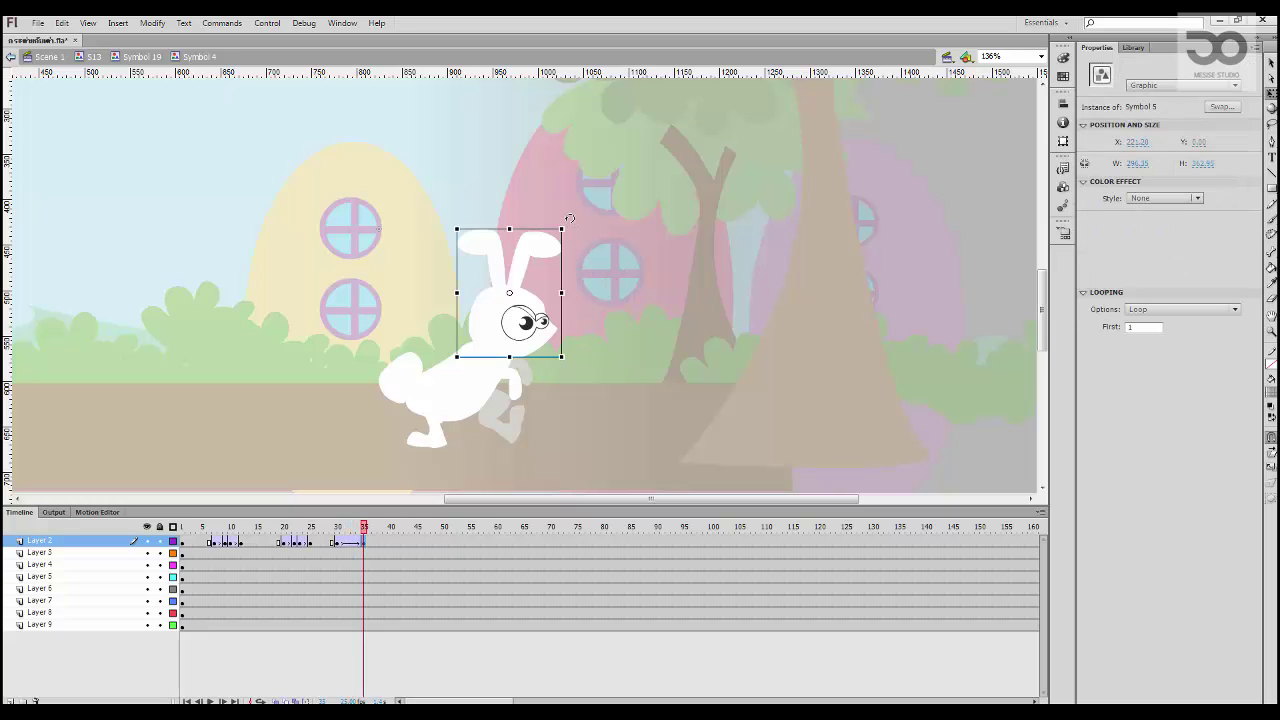
left_click_drag(569, 218, 558, 326)
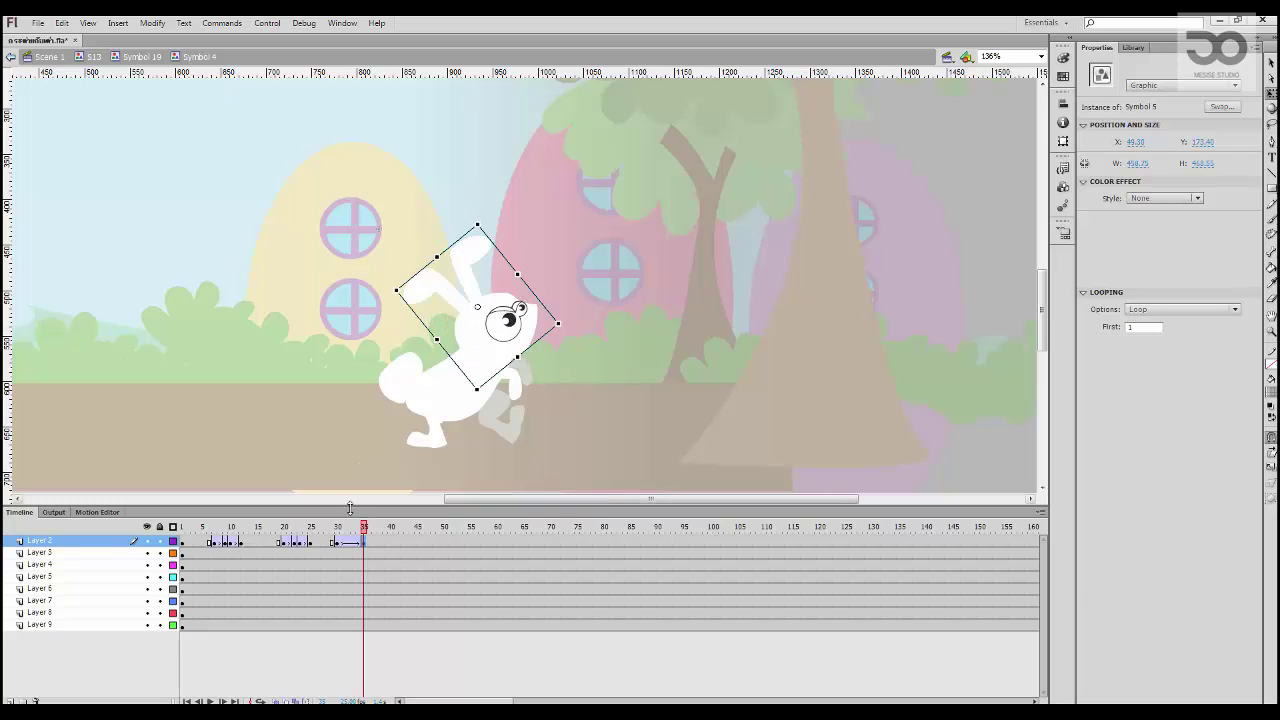
left_click_drag(348, 508, 319, 509)
left_click(314, 527)
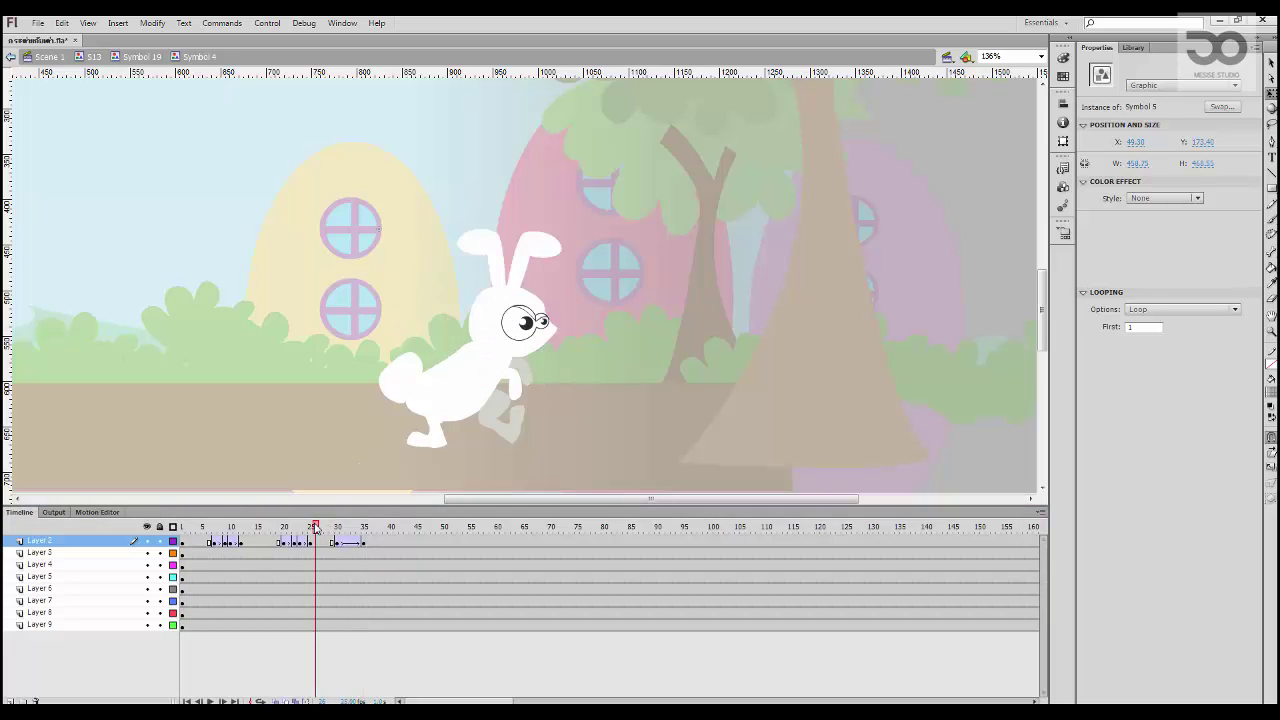
key("Return")
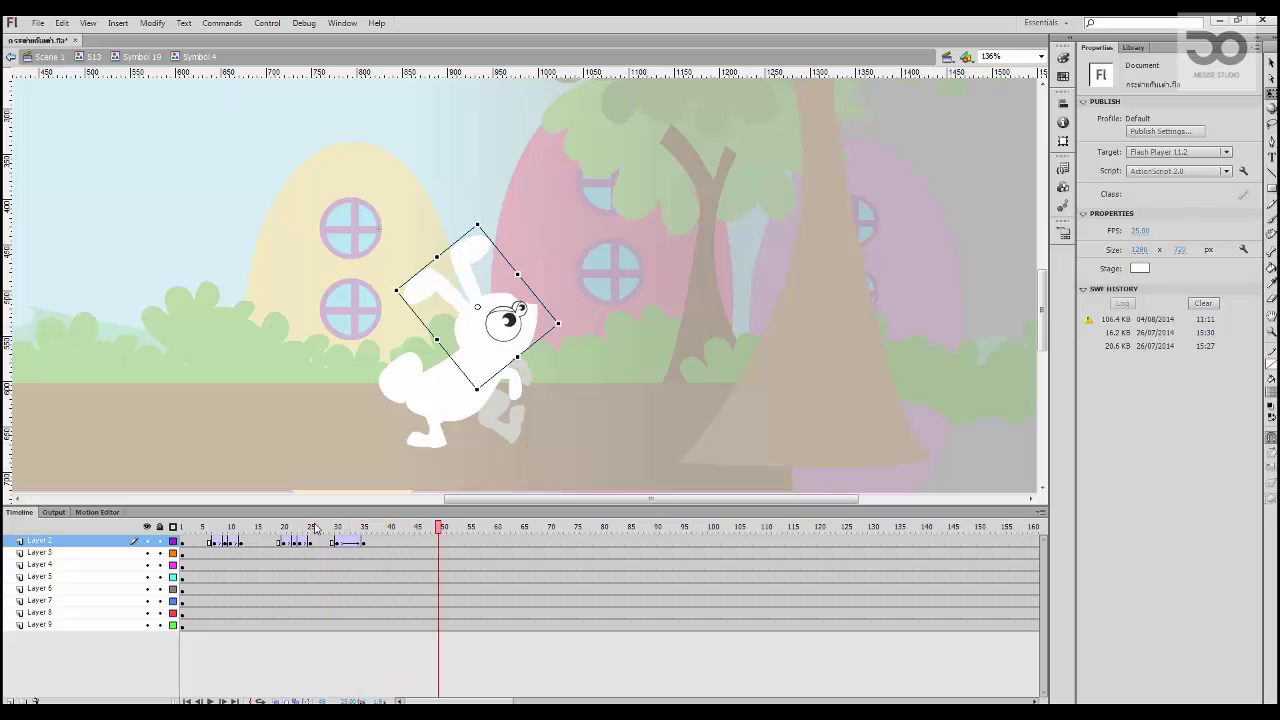
Step: Move the tilted head slightly up and to the right at frame 35 and replay from frame 20
left_click(365, 543)
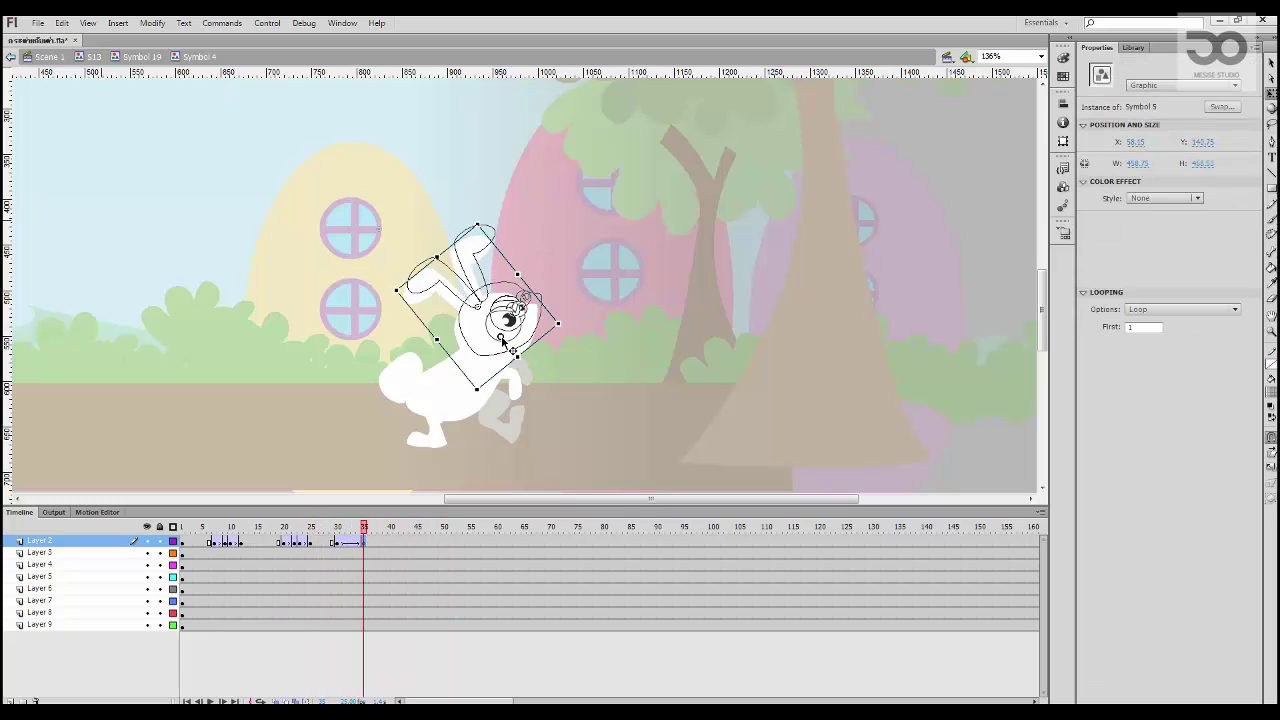
left_click(284, 526)
key("Return")
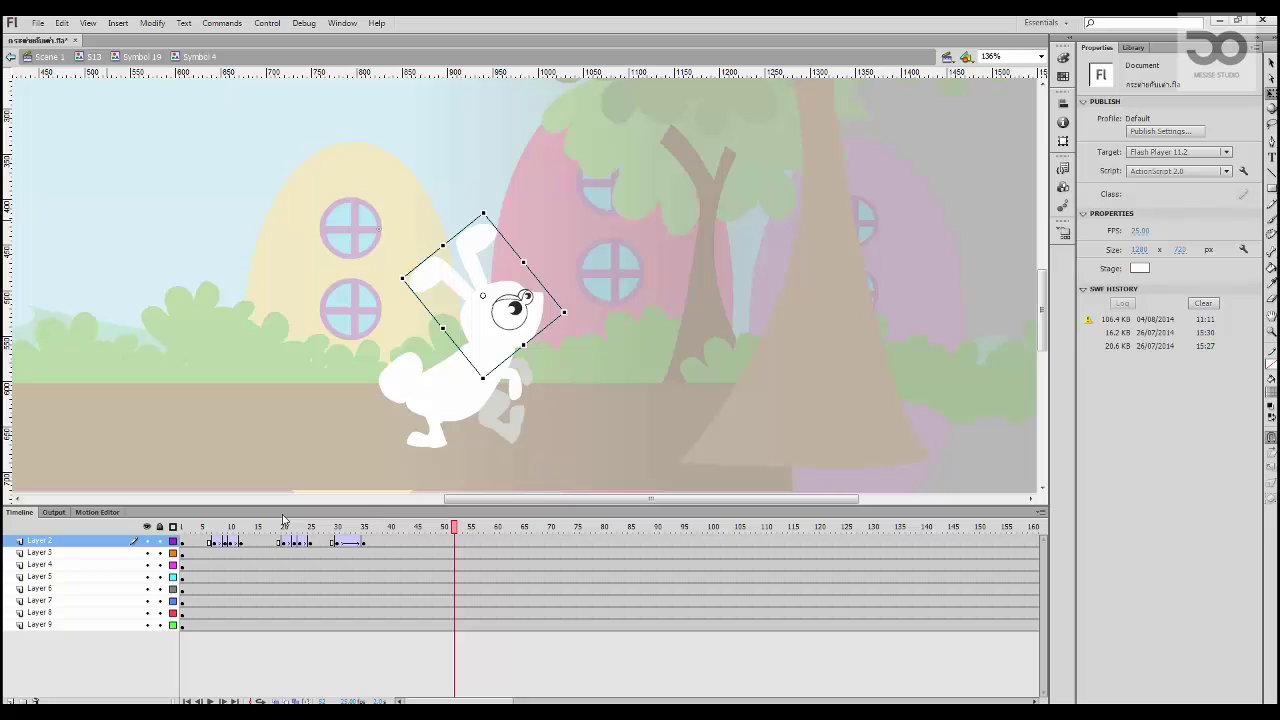
Step: Leave the nested rabbit symbols to return to S13, and play the rabbit's run and look-up animation
left_click(259, 155)
left_click(141, 56)
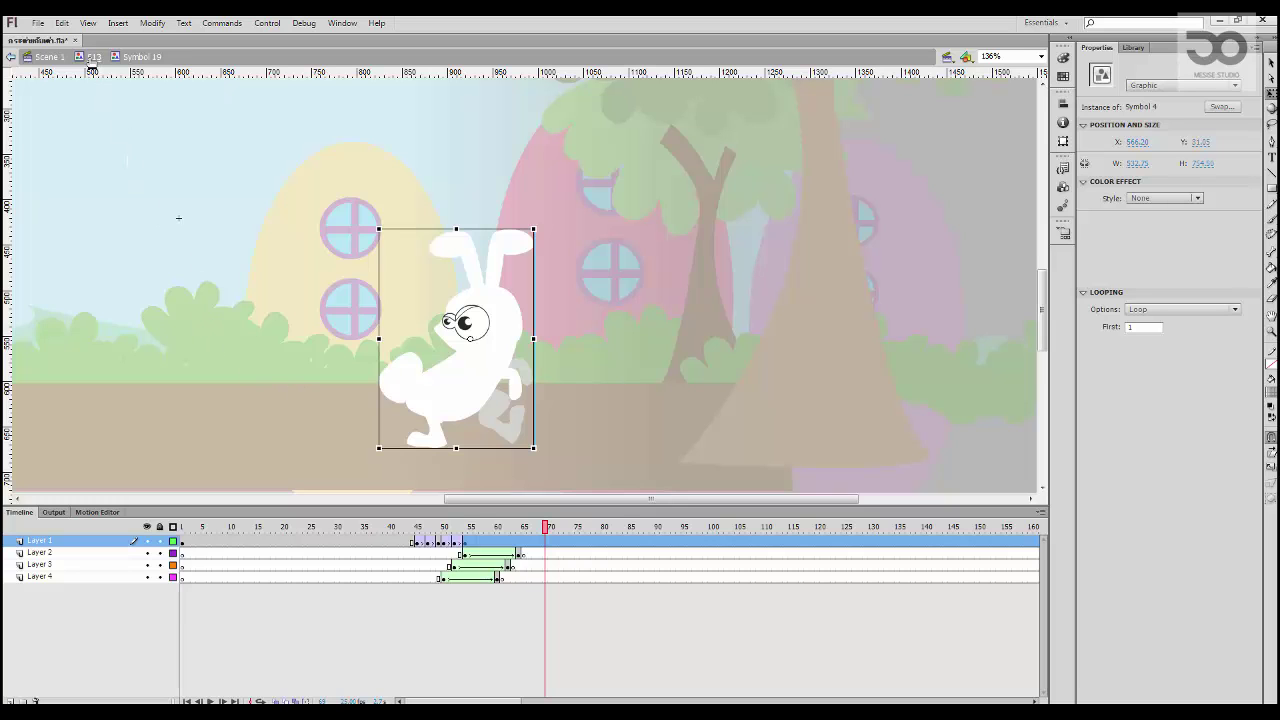
left_click_drag(489, 343, 380, 296)
double_click(392, 297)
left_click(297, 527)
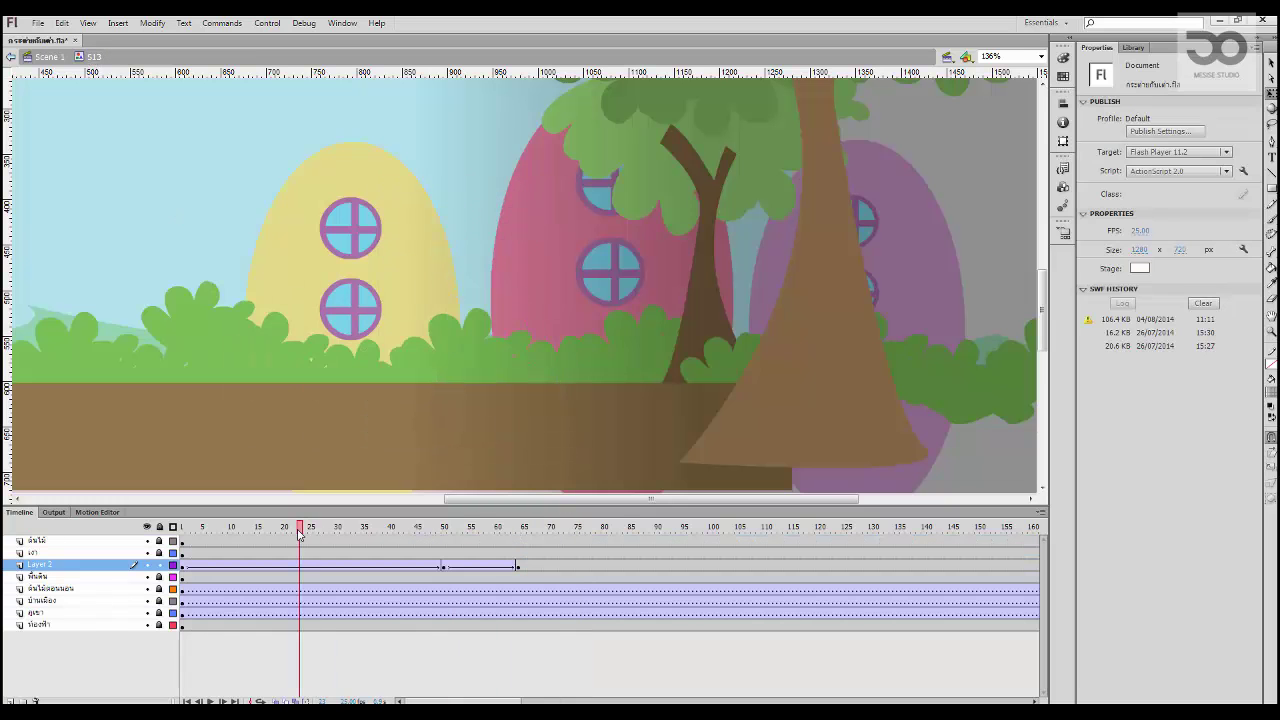
key("Return")
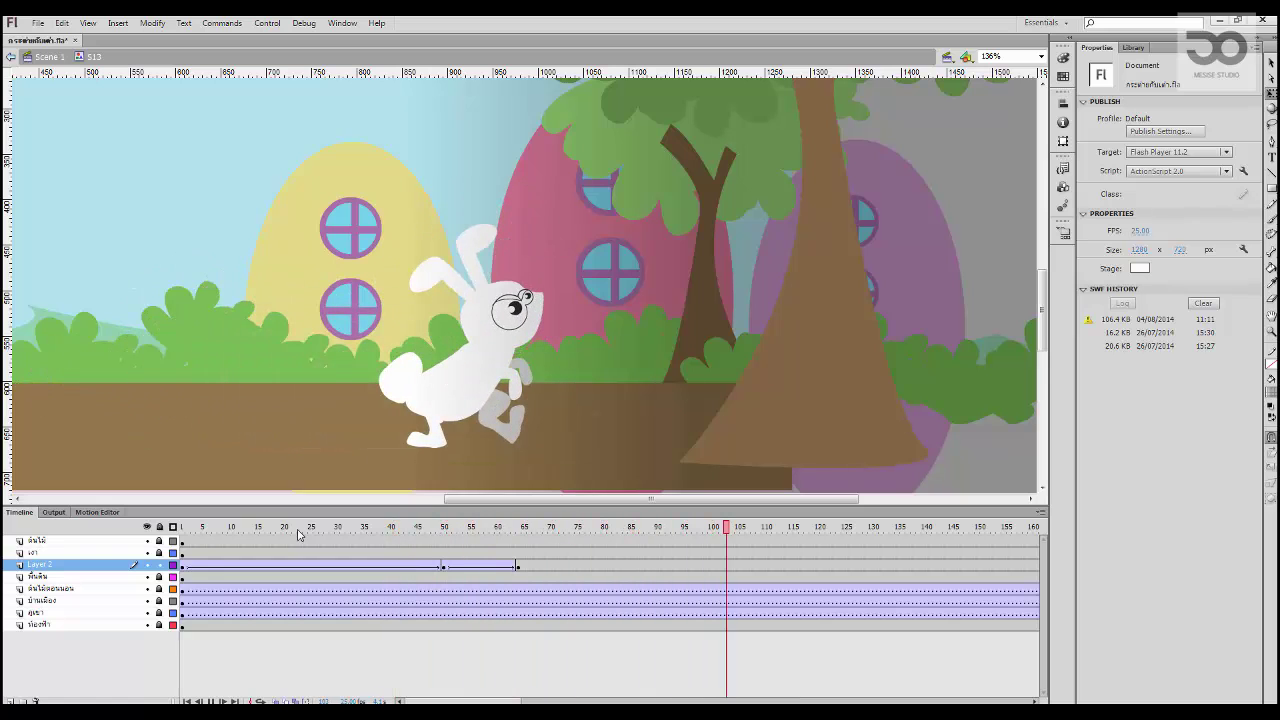
key("Return")
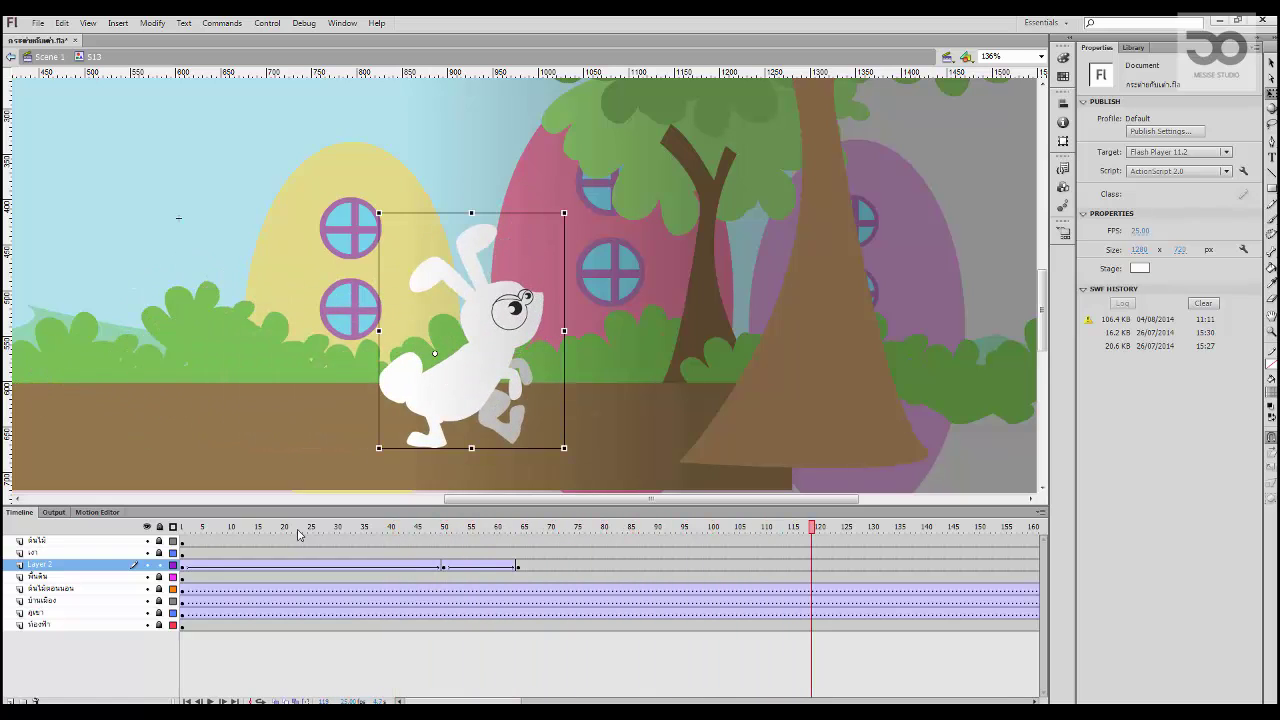
Step: Replay S13 from frame 40 with the whole scene in view, and return to Scene 1
key("ctrl+minus")
left_click_drag(449, 527, 391, 528)
key("Return")
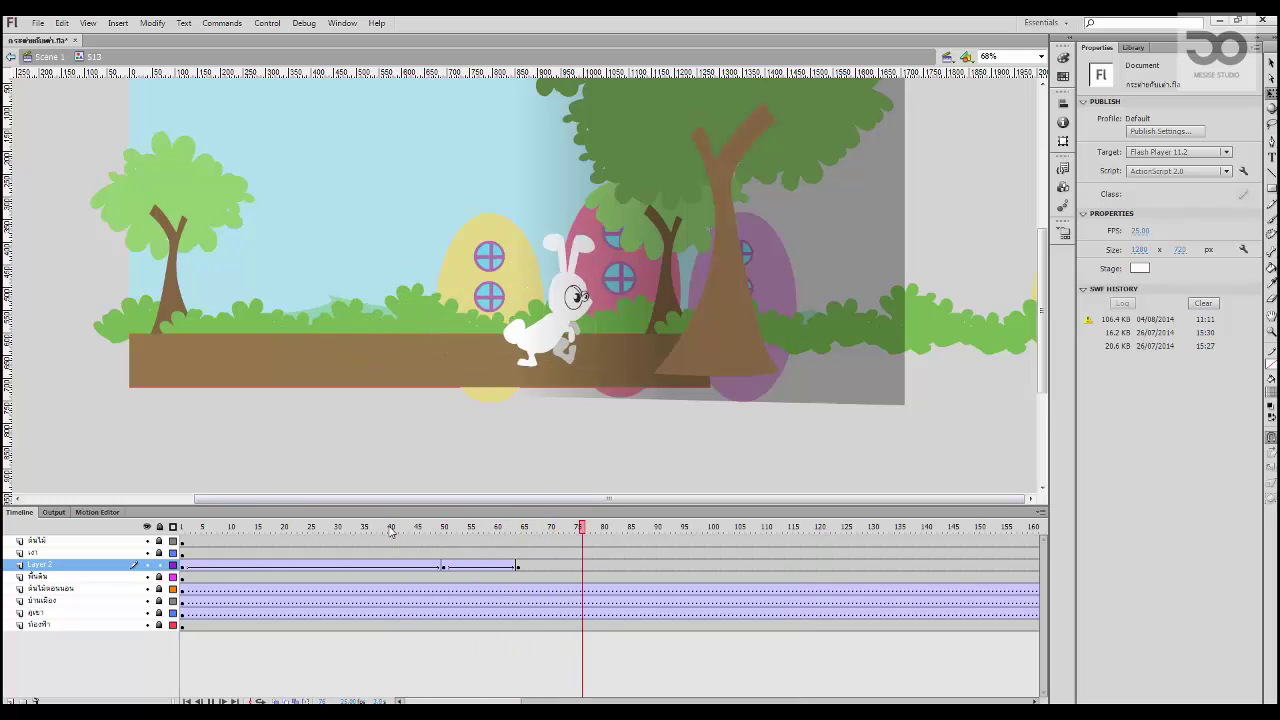
key("Return")
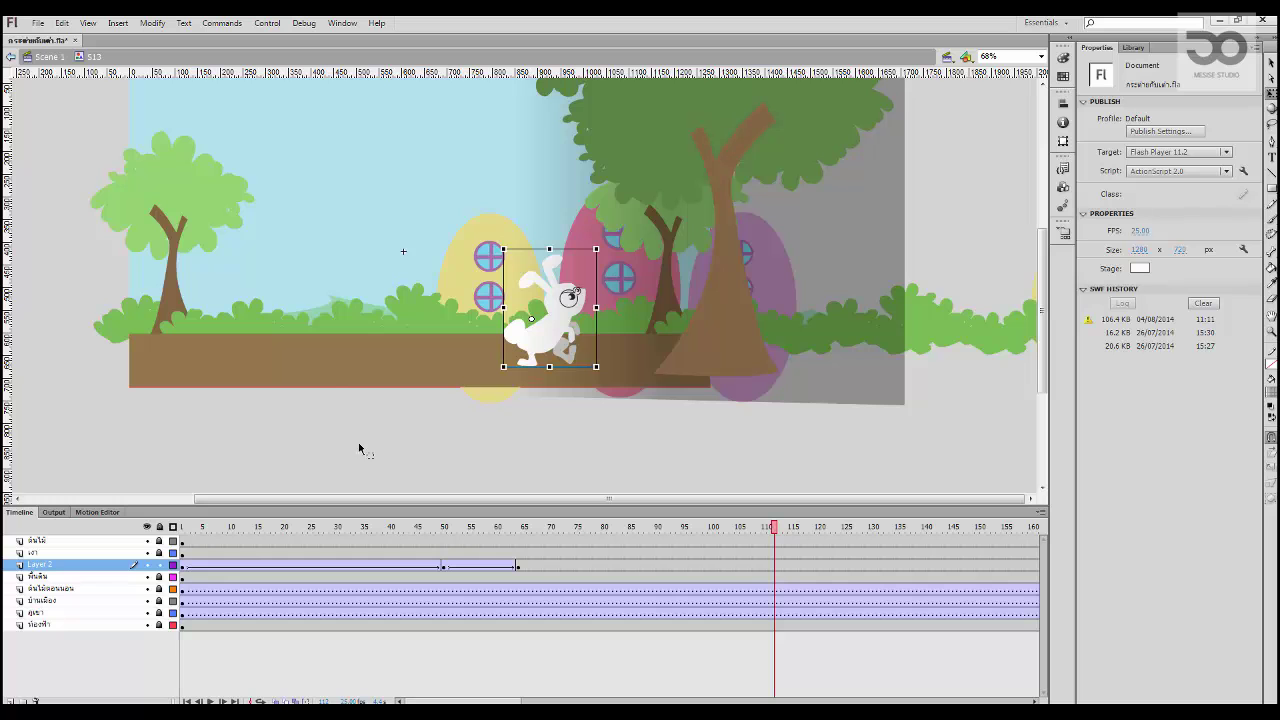
left_click(49, 57)
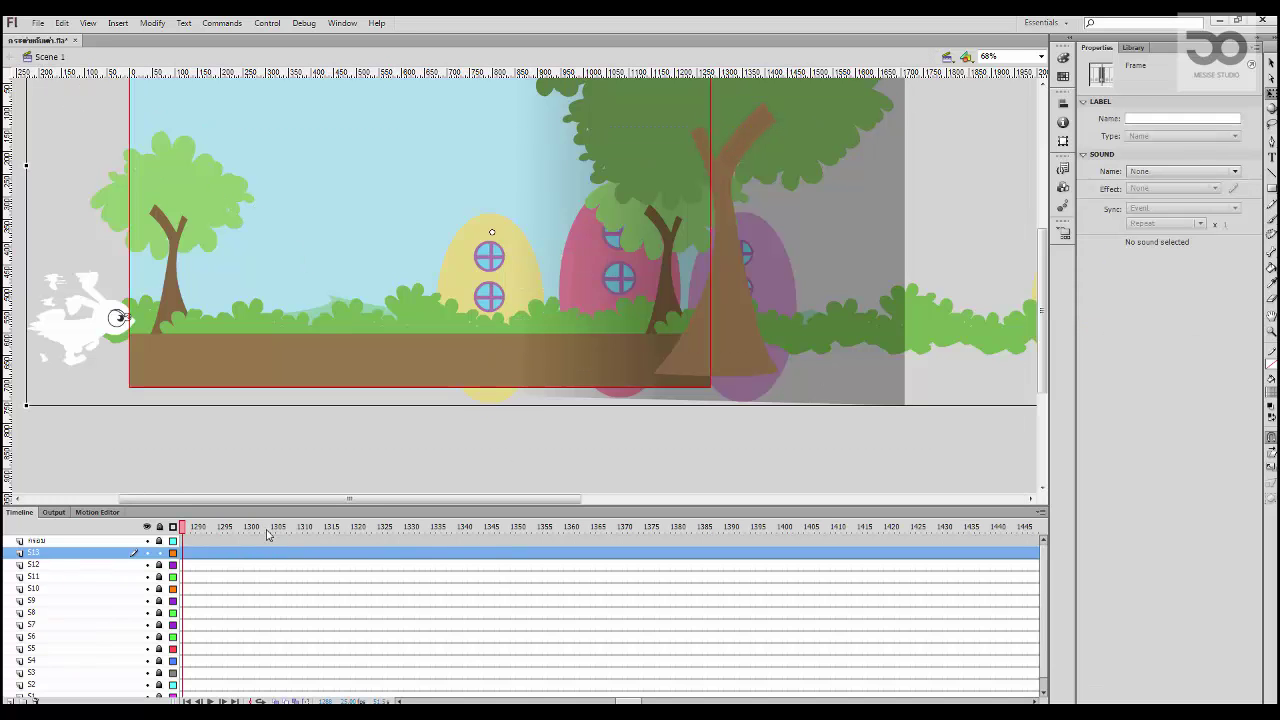
Step: Play S13 on the main timeline and review its last frames, and open the S13 symbol for editing
key("Return")
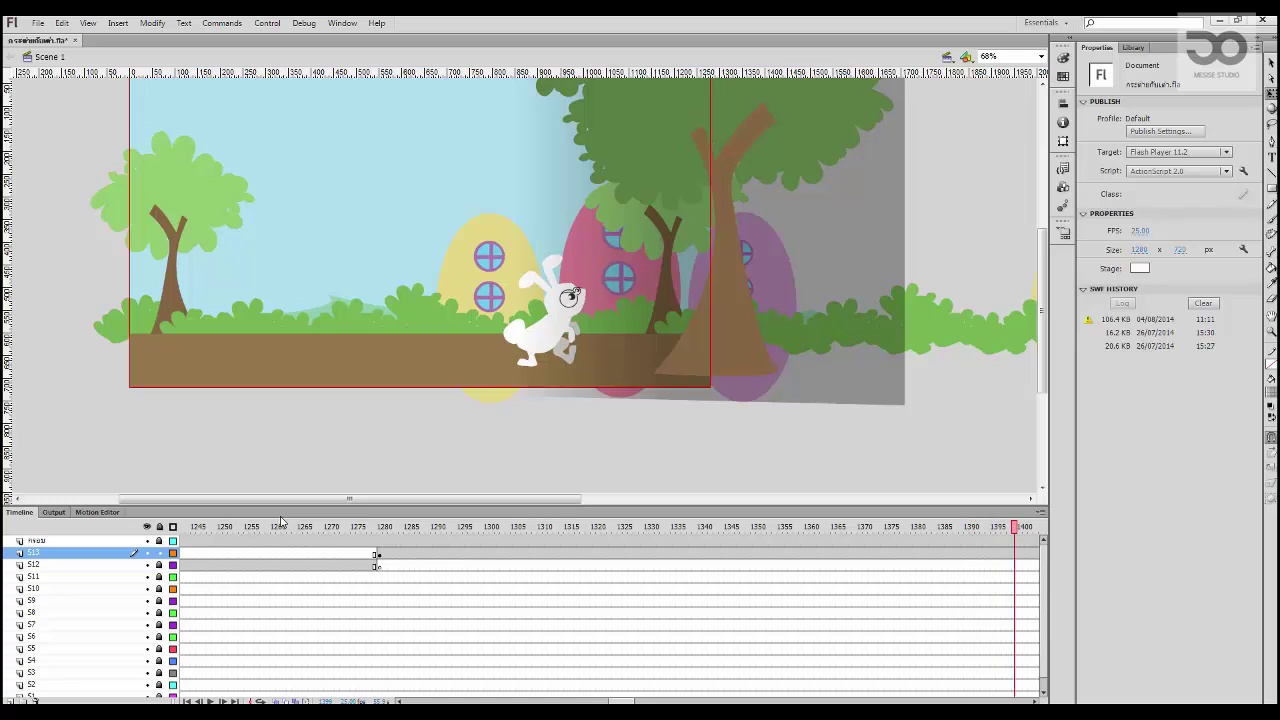
left_click_drag(991, 533, 627, 555)
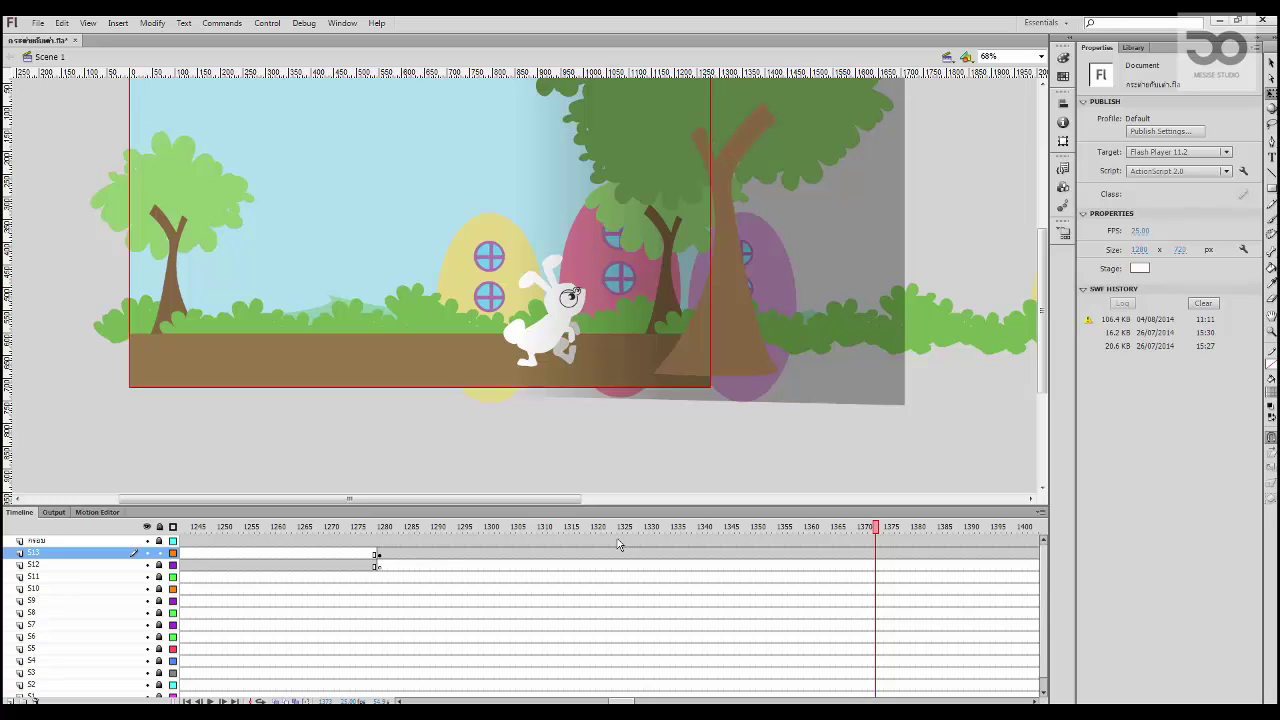
left_click(584, 310)
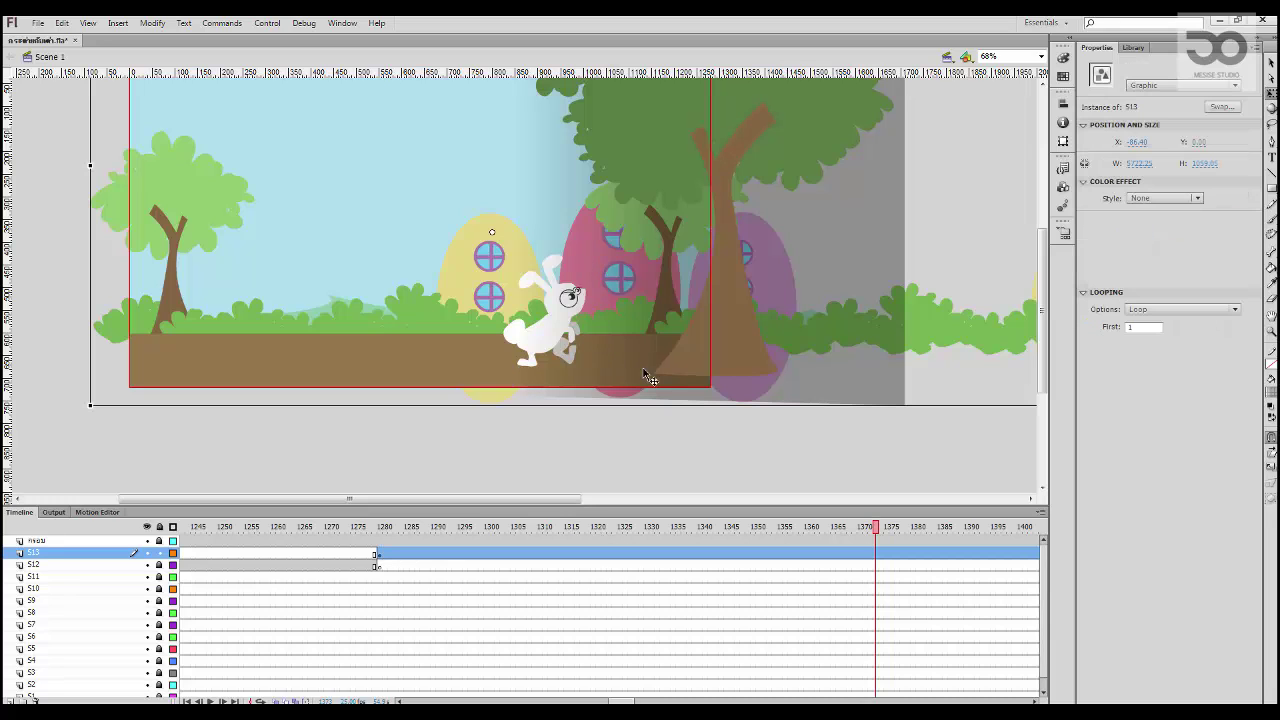
double_click(619, 318)
left_click_drag(588, 528, 792, 555)
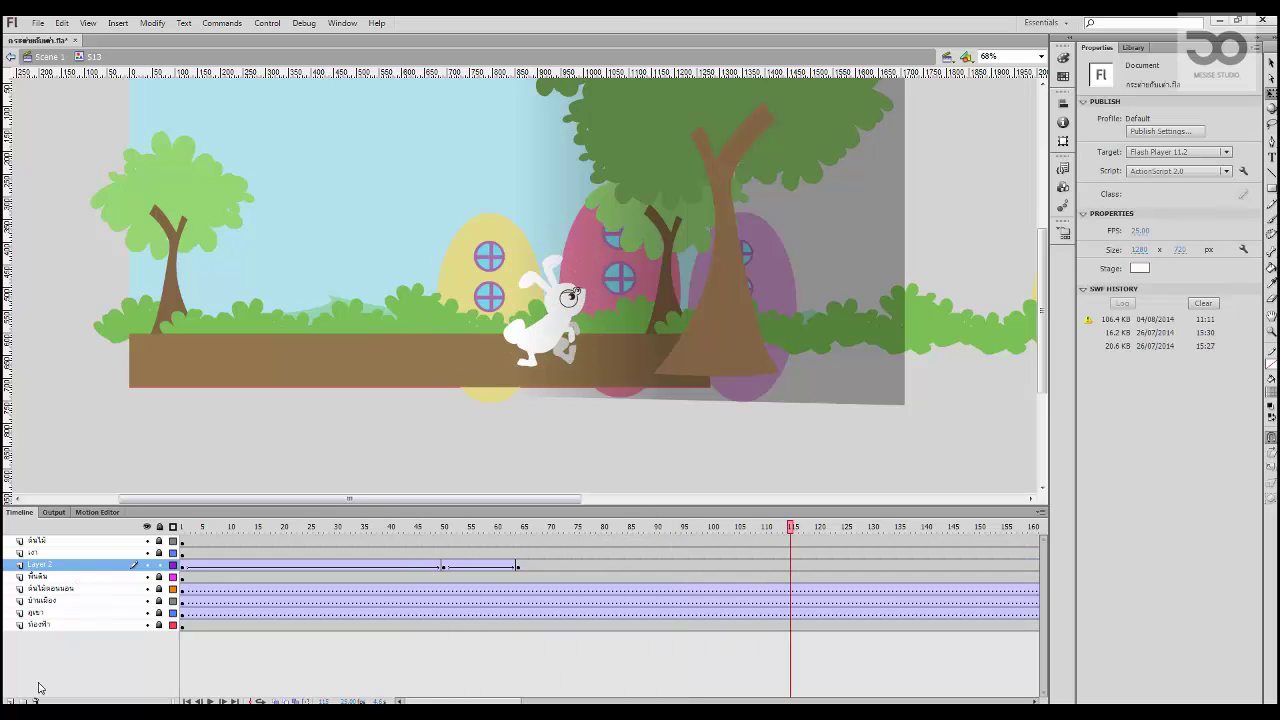
Step: Add a new layer in S13 with a blank keyframe at frame 108, and move it above all other layers
left_click(11, 702)
left_click(752, 566)
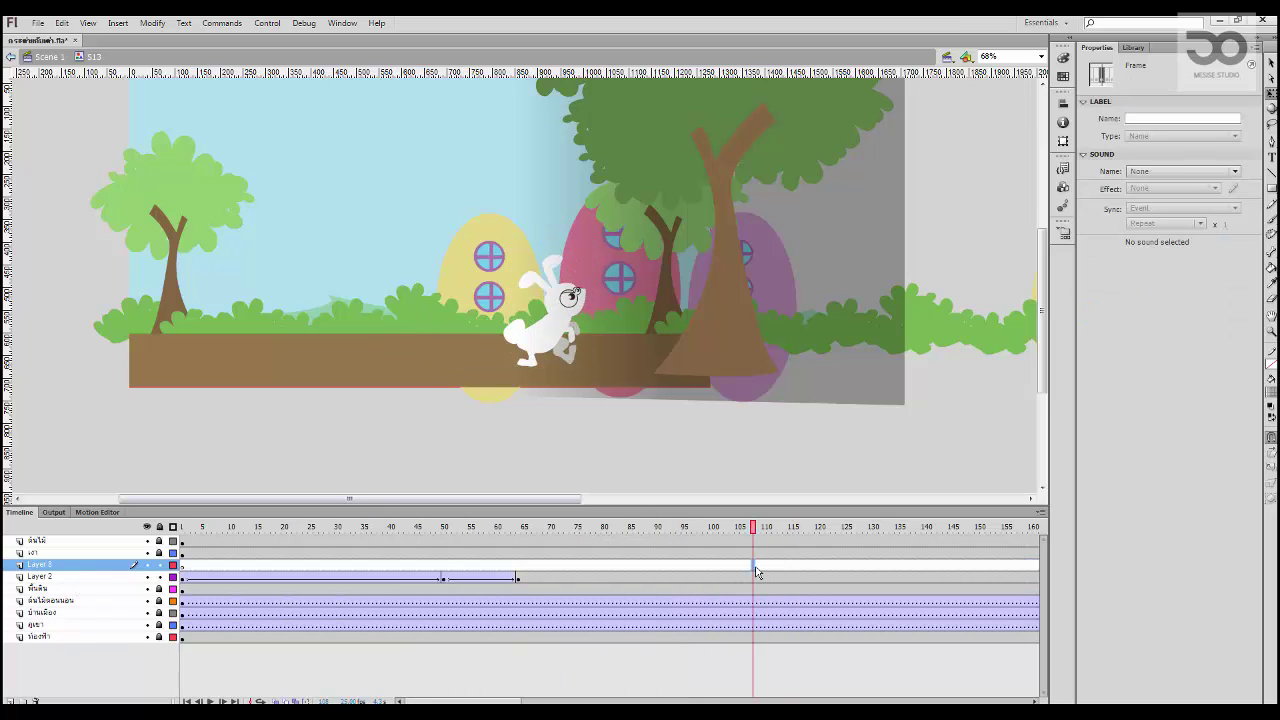
key("F7")
left_click_drag(82, 549, 84, 545)
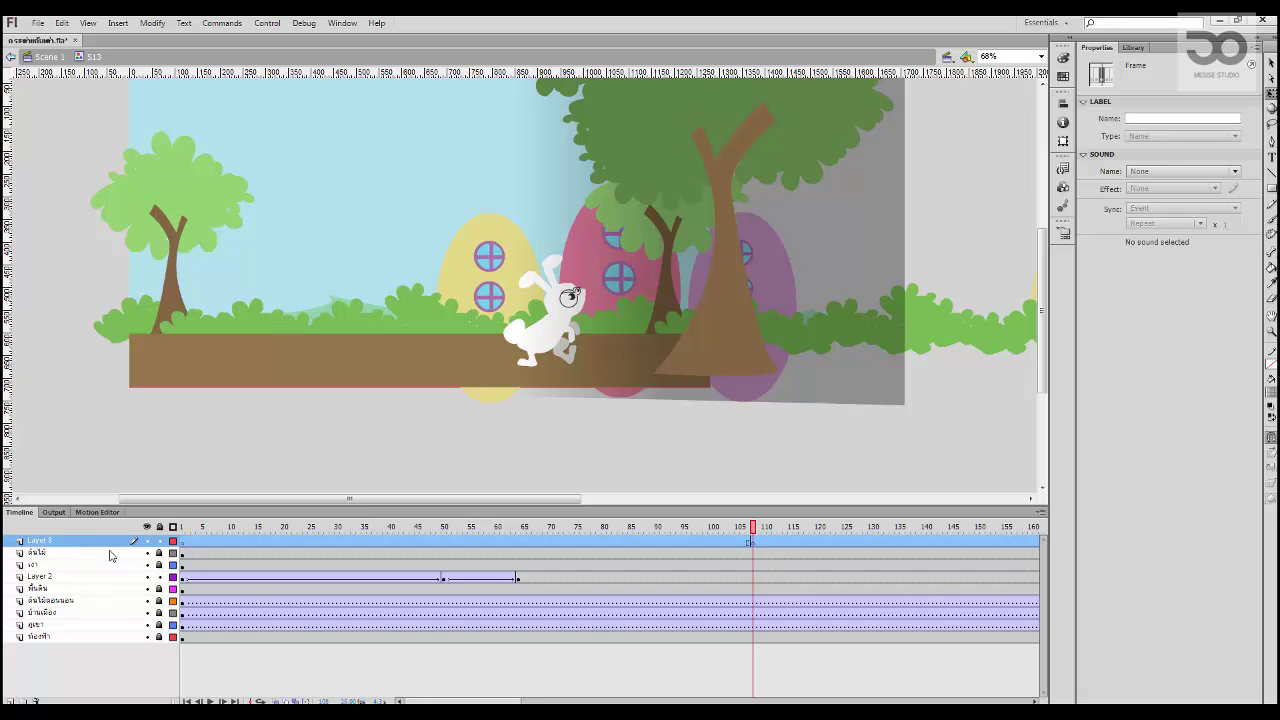
Step: At frame 108 of the top layer, add the static text "หลับซักงีบดีกว่า เต่าตามไม่ทันหรอก" beside the yellow egg house
left_click(751, 544)
left_click(759, 543)
key("ctrl+=")
left_click_drag(465, 355, 353, 273)
left_click(283, 227)
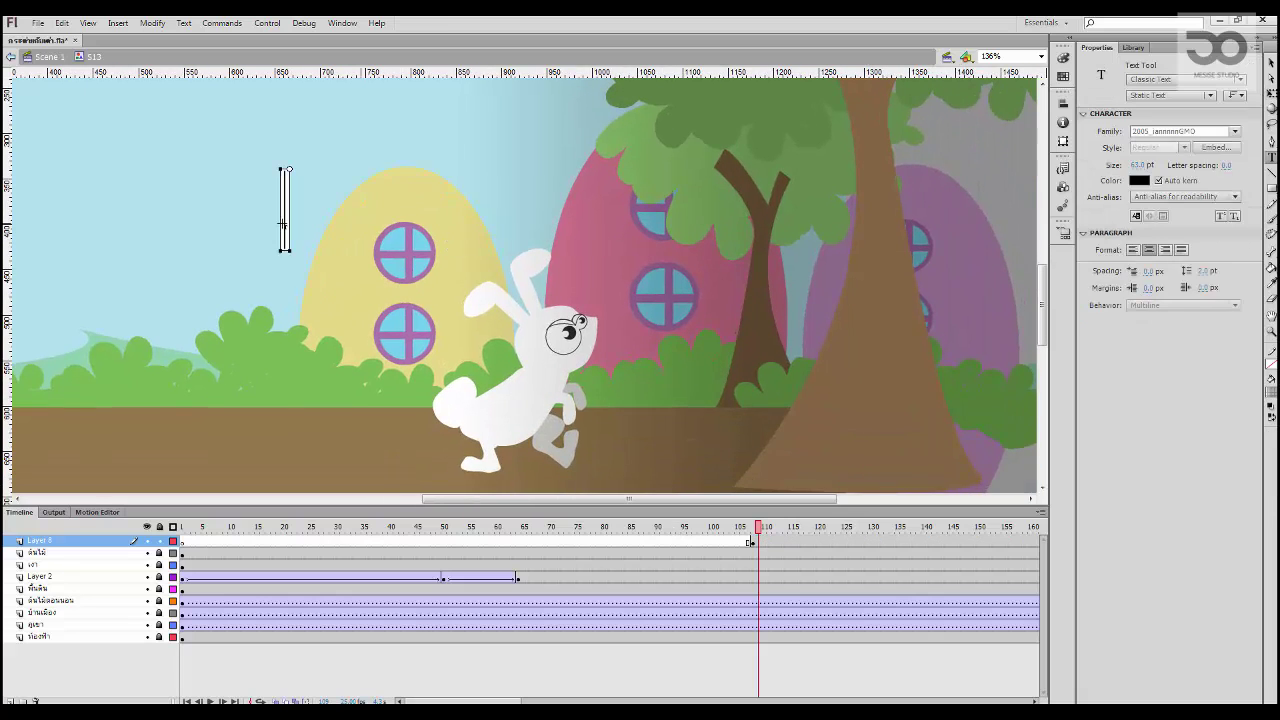
type("หลับ")
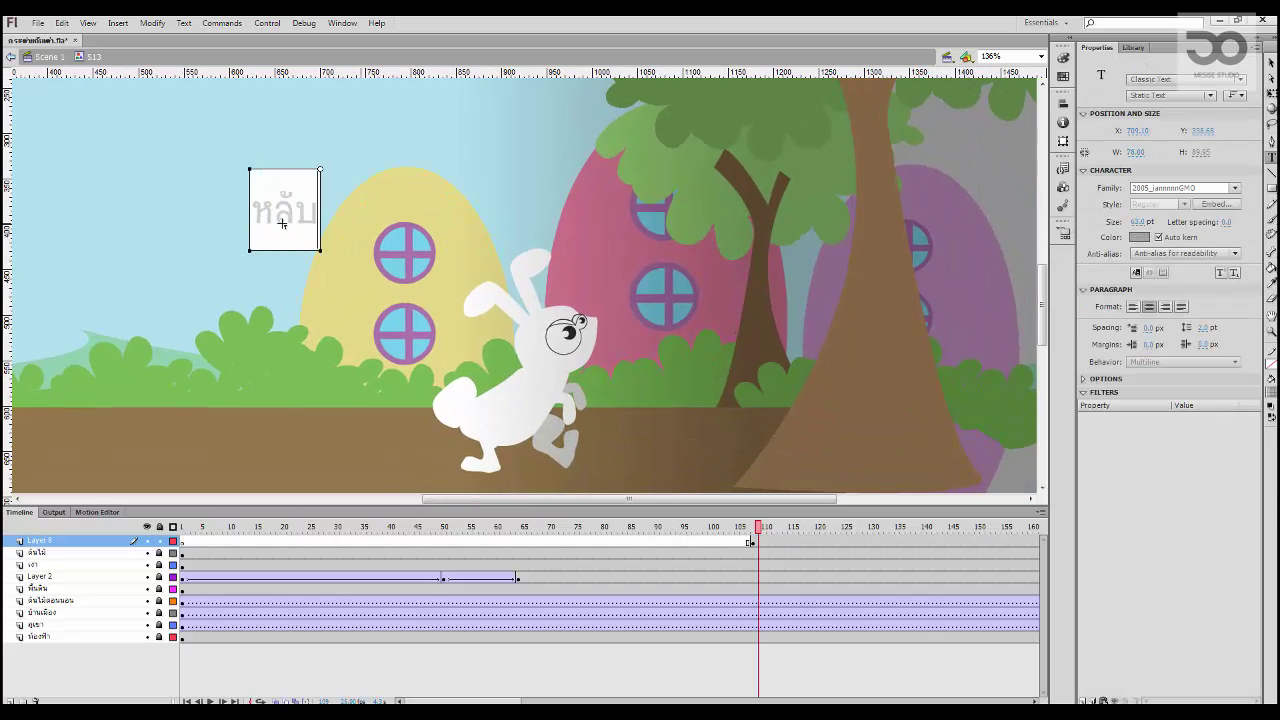
type("ซักงีบ")
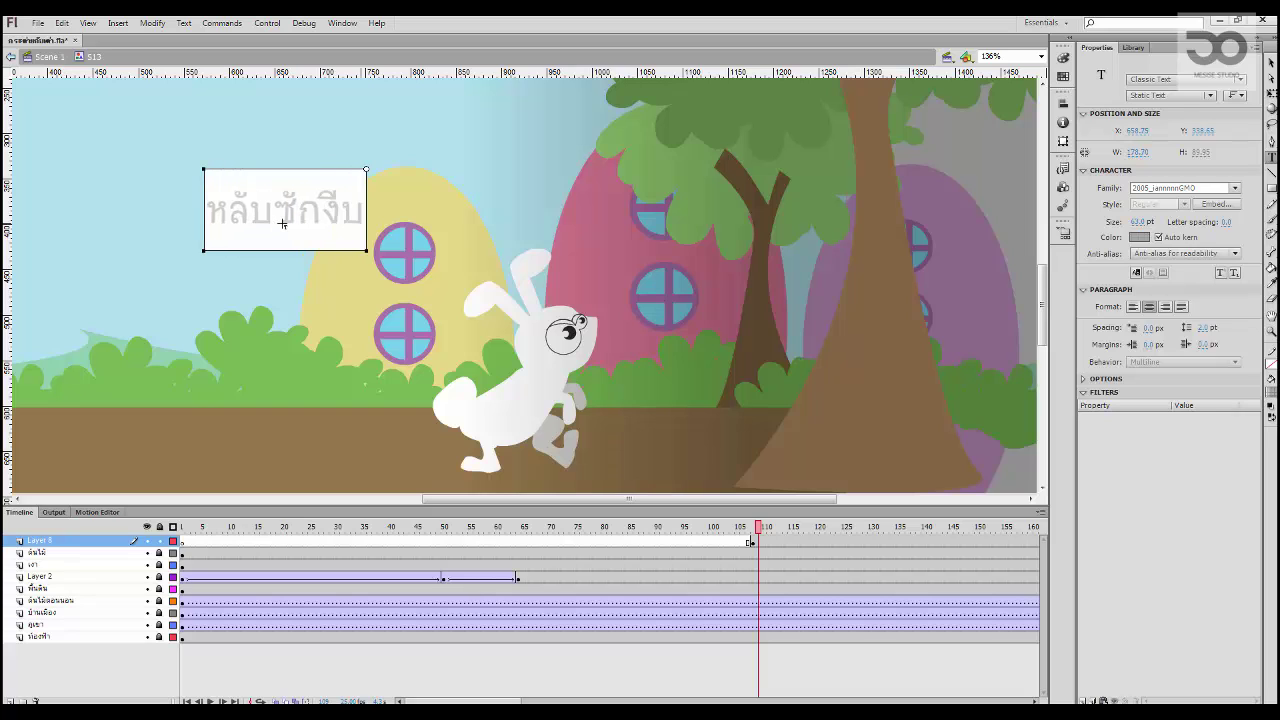
type("ดีกว่า เต่าตาม")
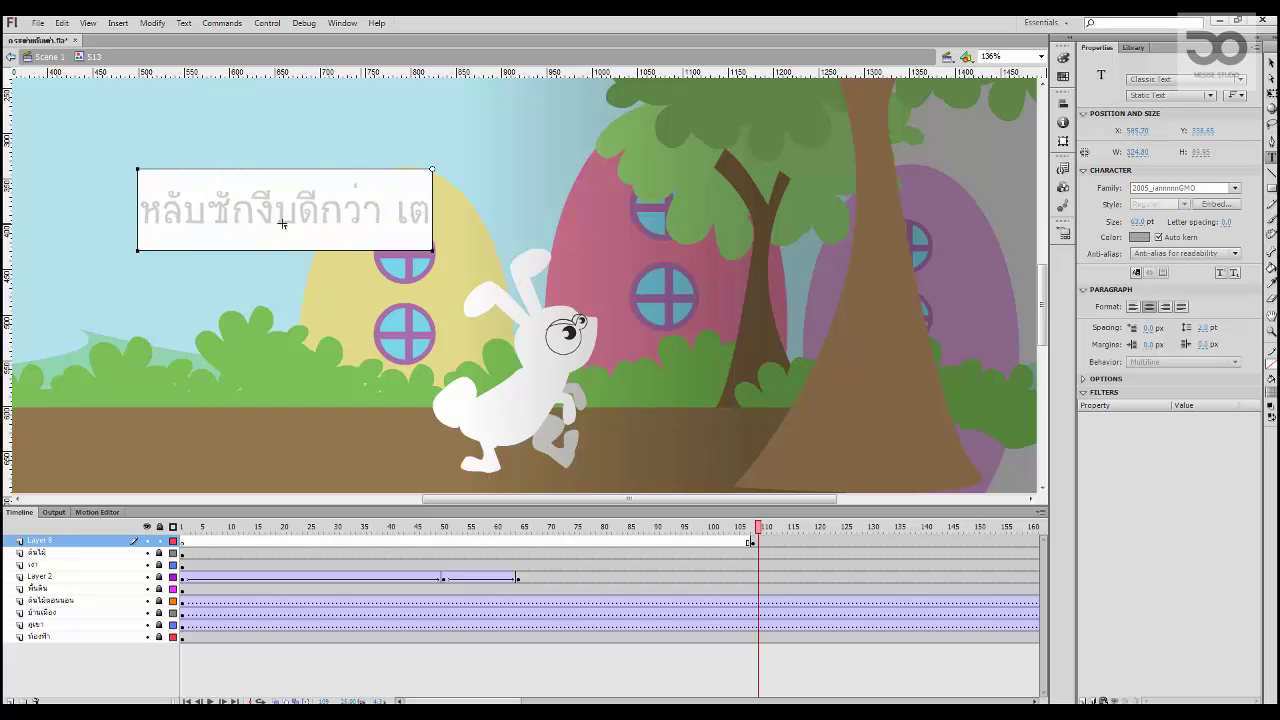
type("ไม่ทันหรอก")
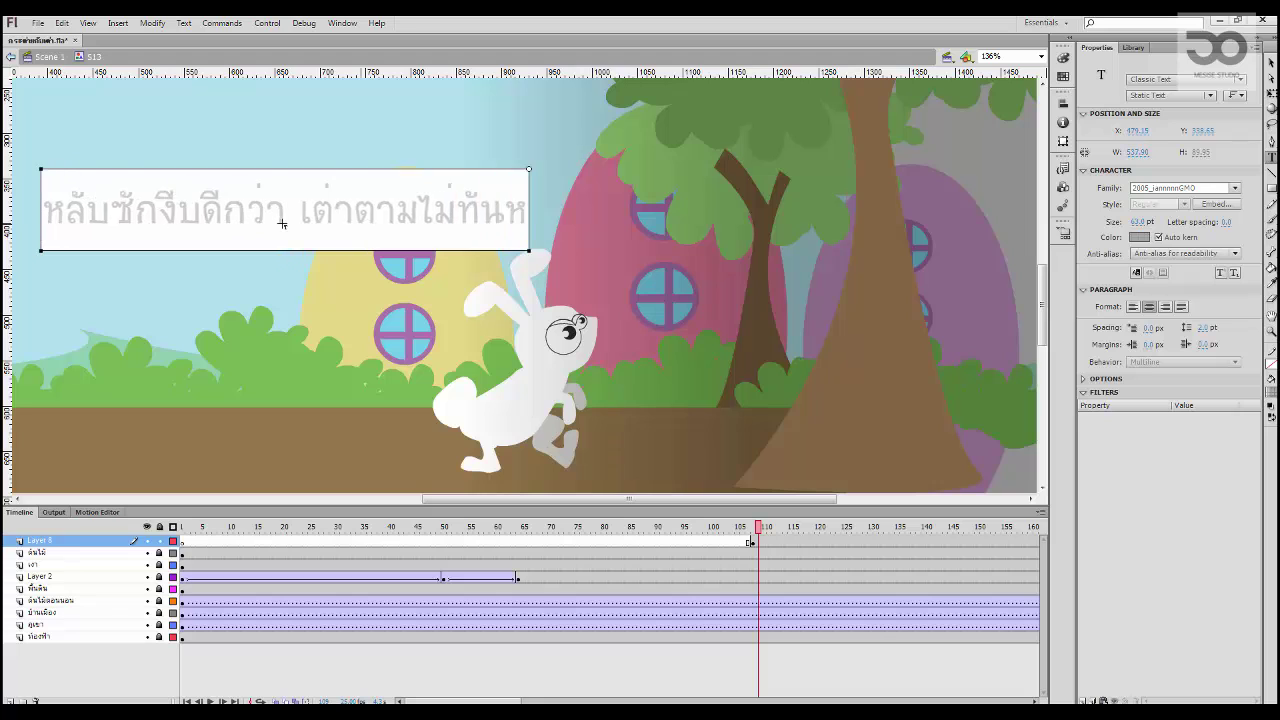
Step: Break the text before "เต่าตามไม่ทันหรอก" so it reads on two lines, and finish editing it
key("Left")
key("Left")
key("Left")
key("Left")
key("Left")
key("Left")
key("Left")
key("Left")
key("Left")
key("Left")
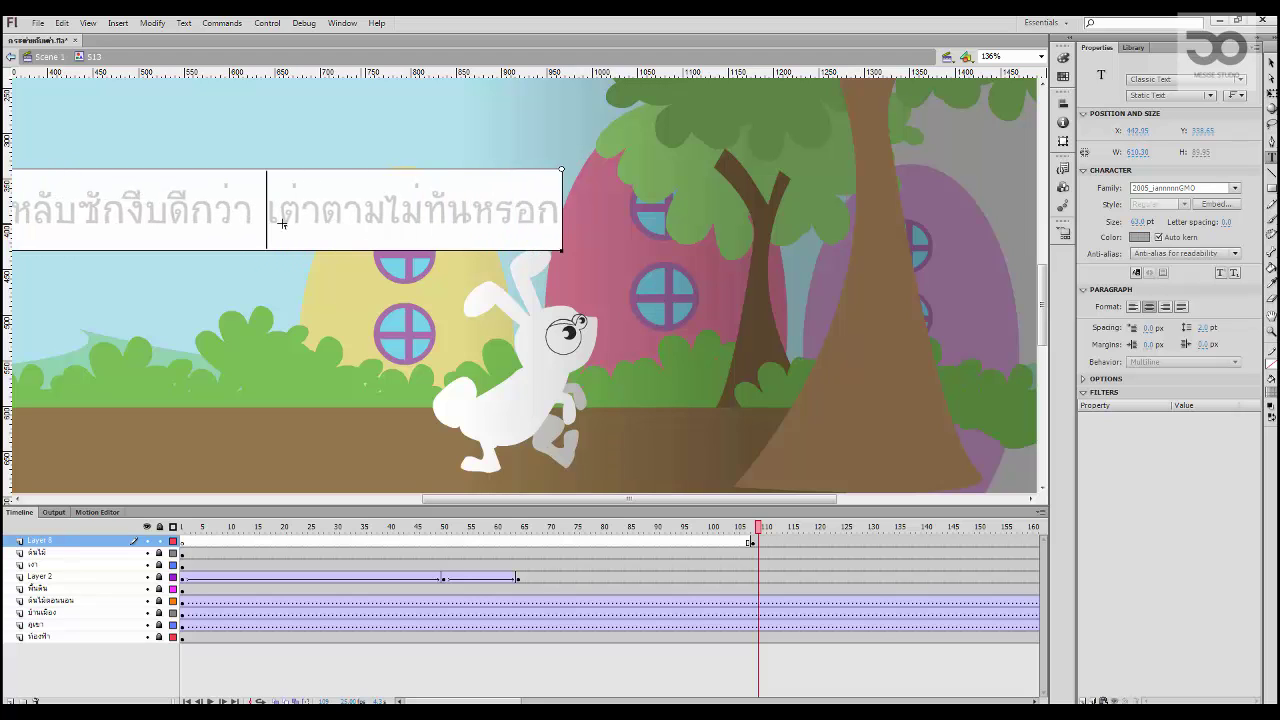
key("Return")
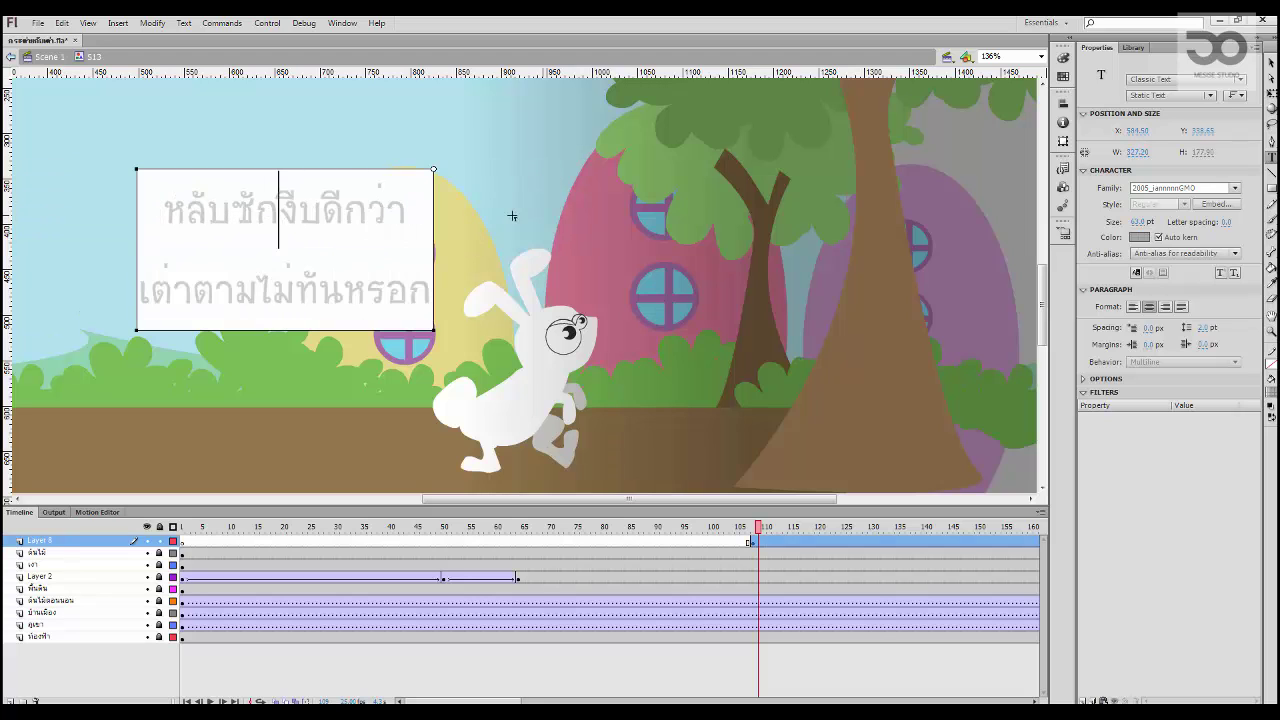
key("Escape")
Step: Recolour the two-line text dark grey and reposition it above the yellow house, up from the rabbit
key("v")
left_click(324, 210)
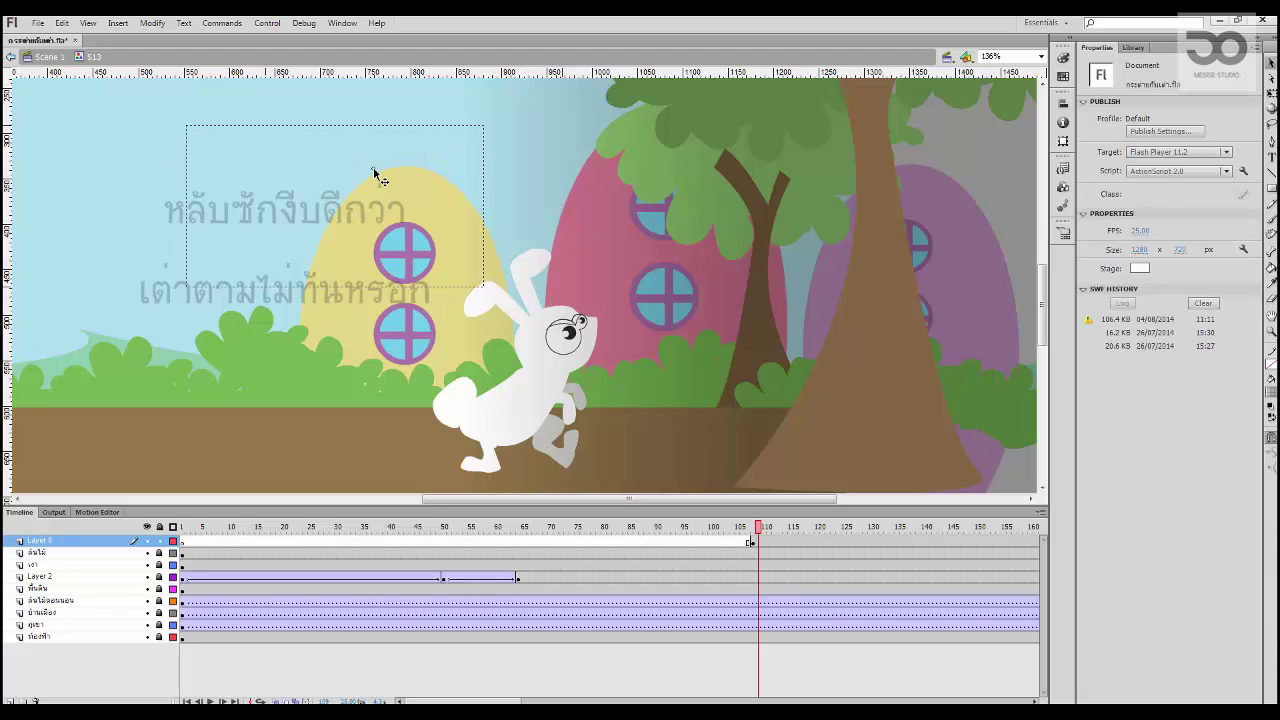
left_click(1273, 394)
left_click(1083, 420)
left_click(630, 210)
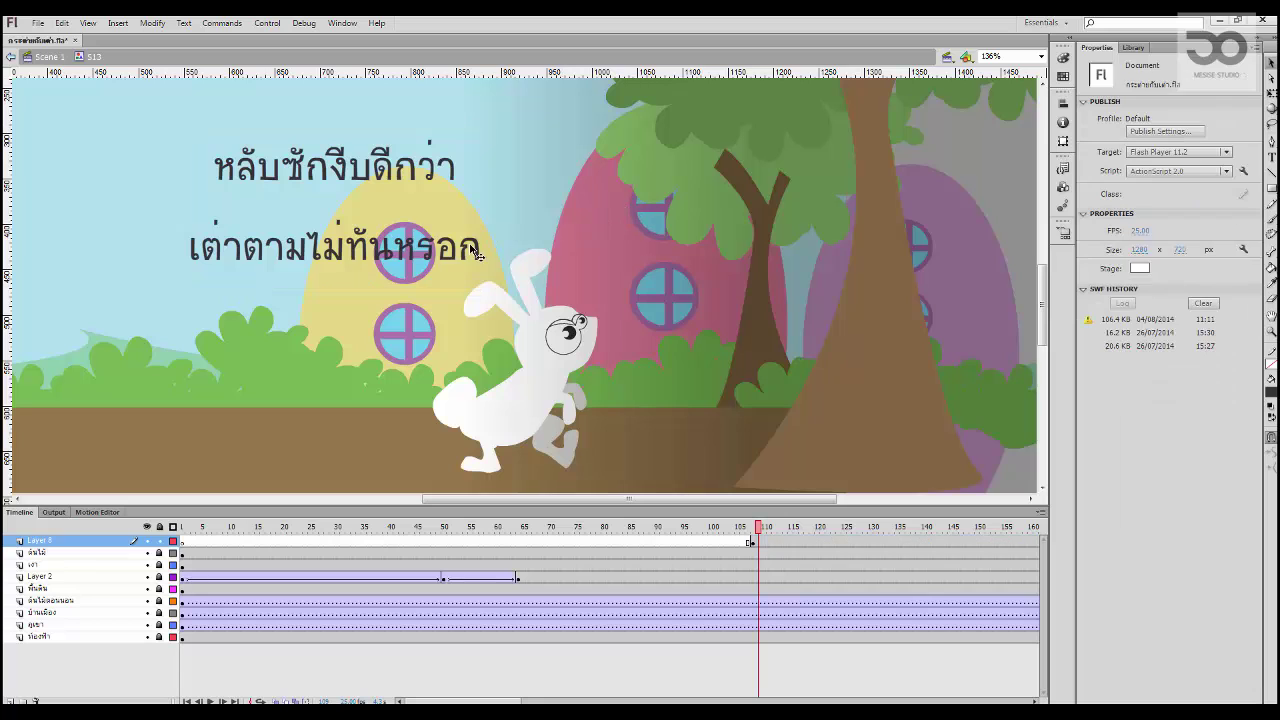
left_click_drag(445, 249, 435, 213)
left_click(523, 168)
left_click_drag(509, 173, 483, 201)
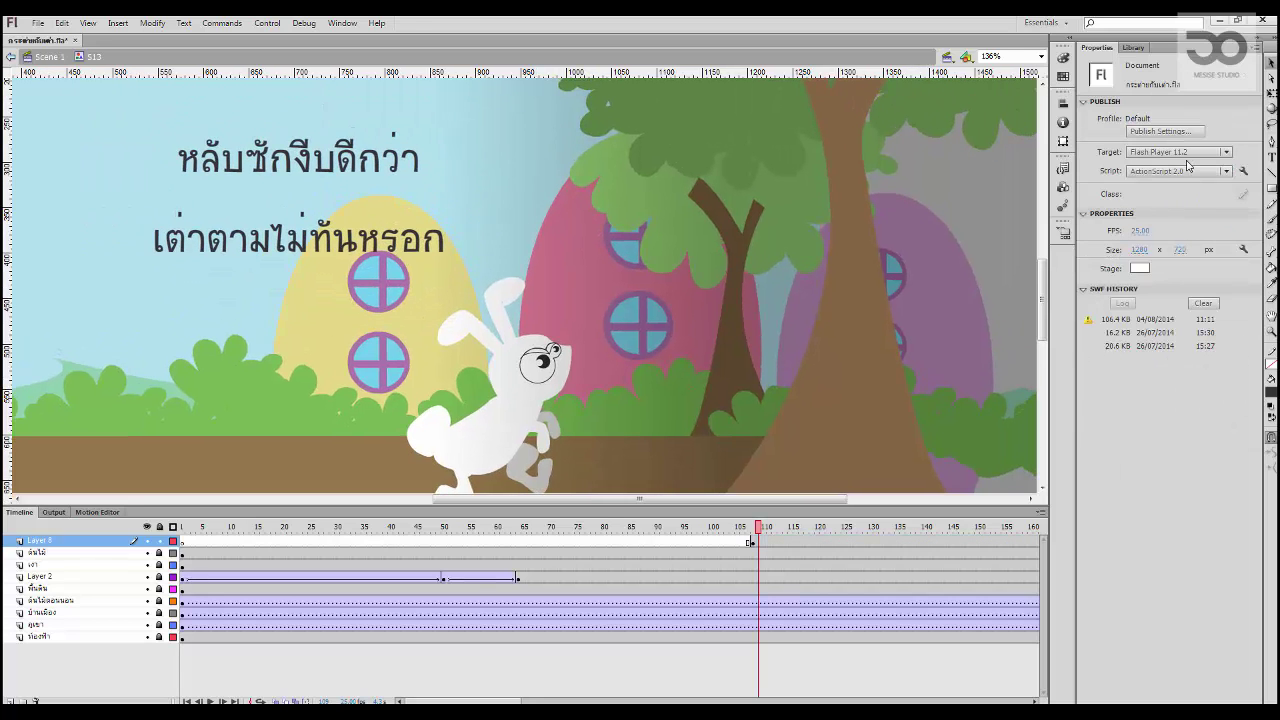
Step: Draw a white oval without a stroke, about 458 by 228 px, over the text as a speech bubble
left_click(1271, 190)
left_click(1185, 209)
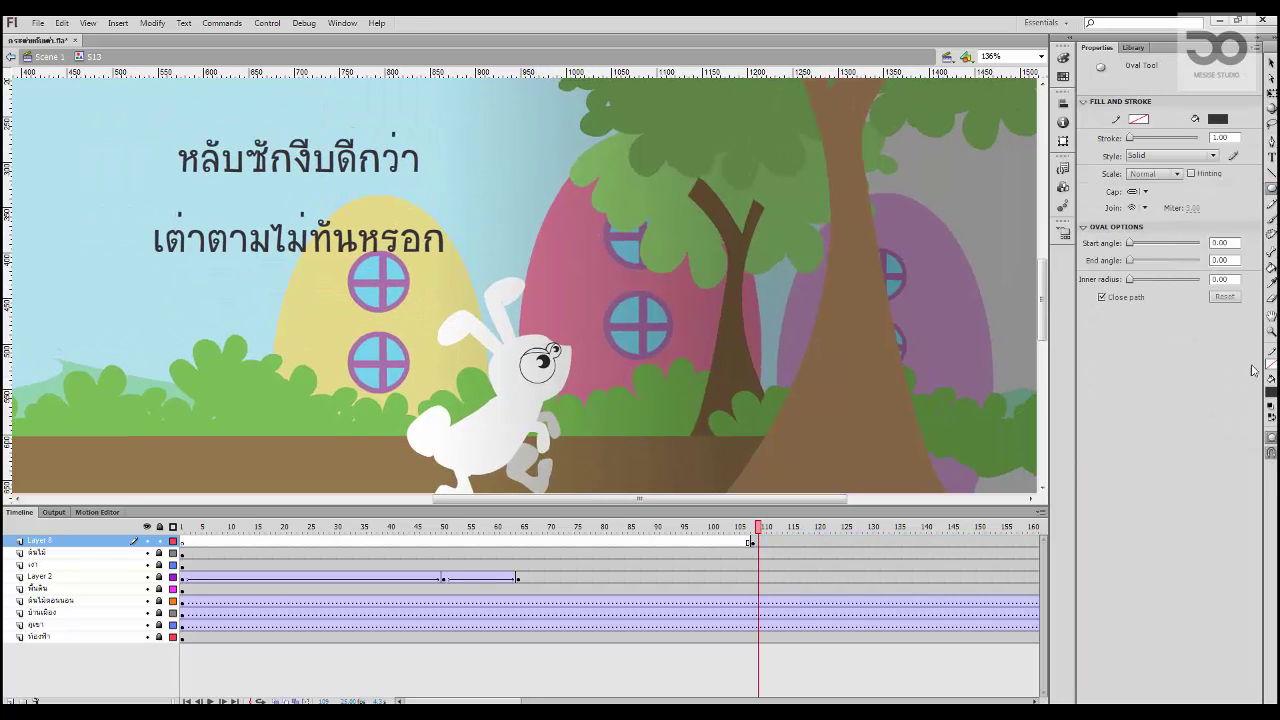
left_click(1273, 398)
left_click(1090, 466)
mouse_move(80, 98)
left_mouse_down()
mouse_move(357, 272)
mouse_move(508, 306)
left_mouse_up()
key("v")
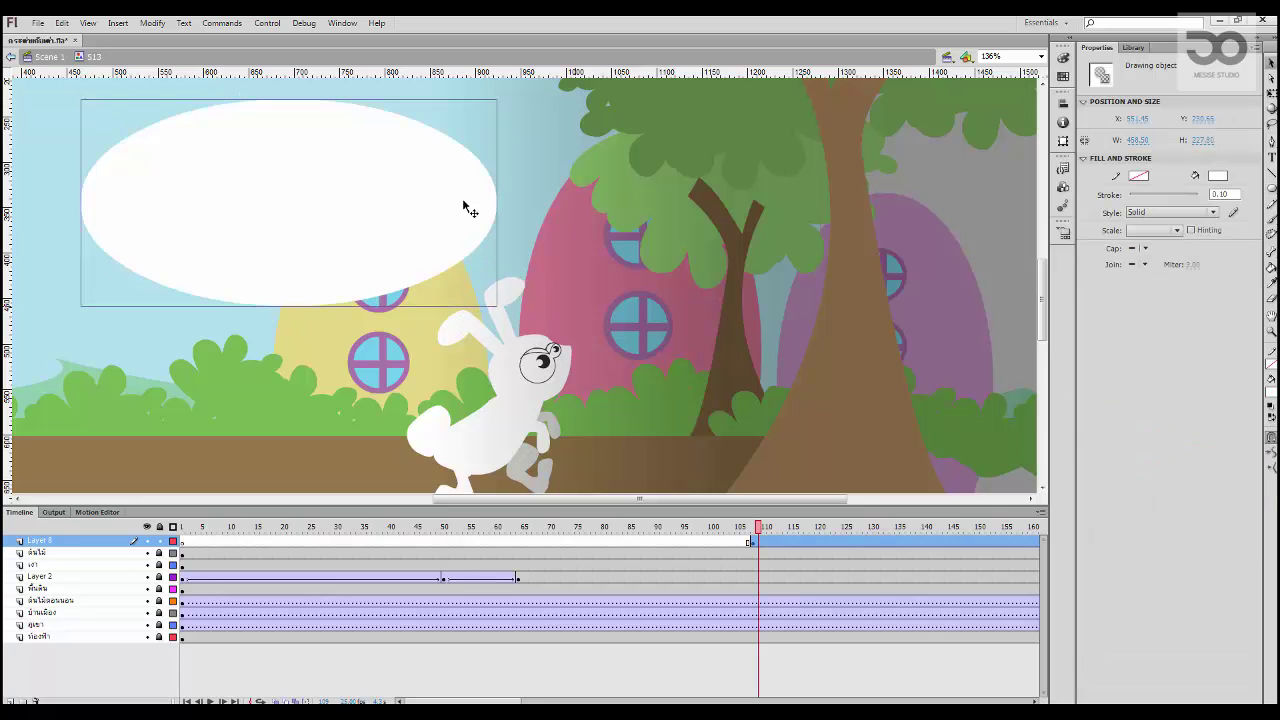
Step: Send the white oval behind the text and align it around both lines
right_click(477, 205)
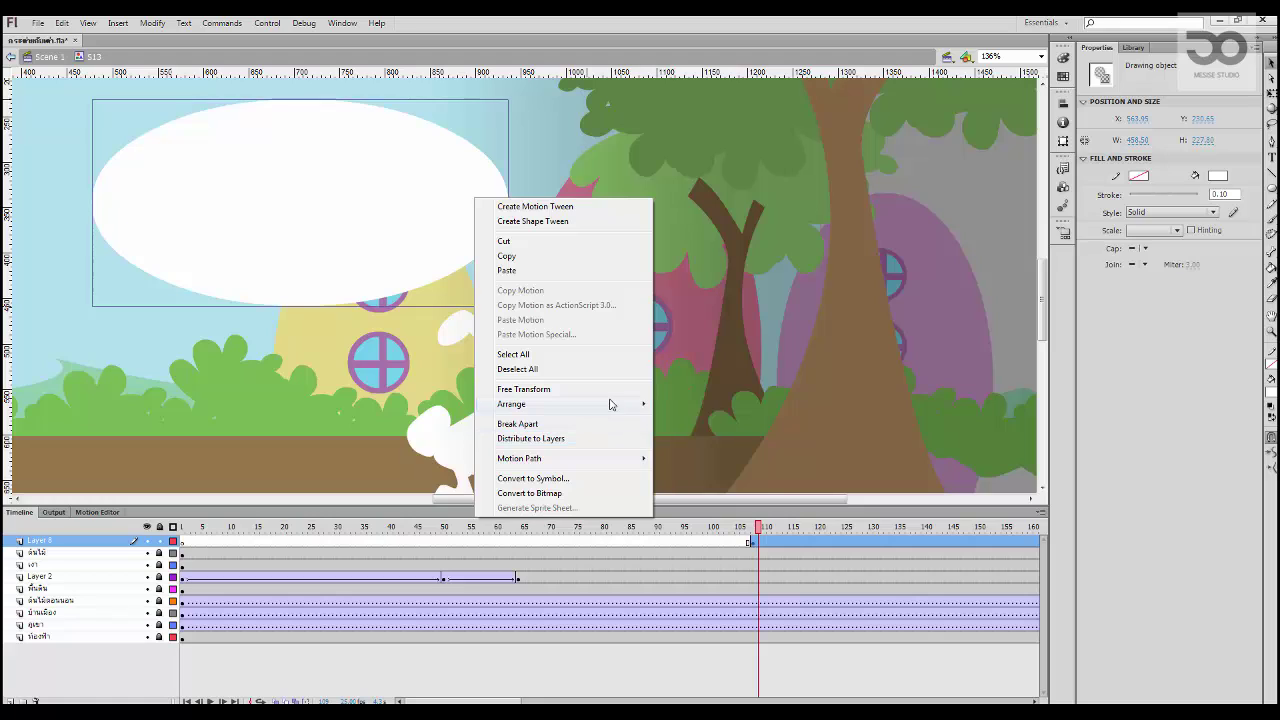
mouse_move(612, 404)
left_click(736, 447)
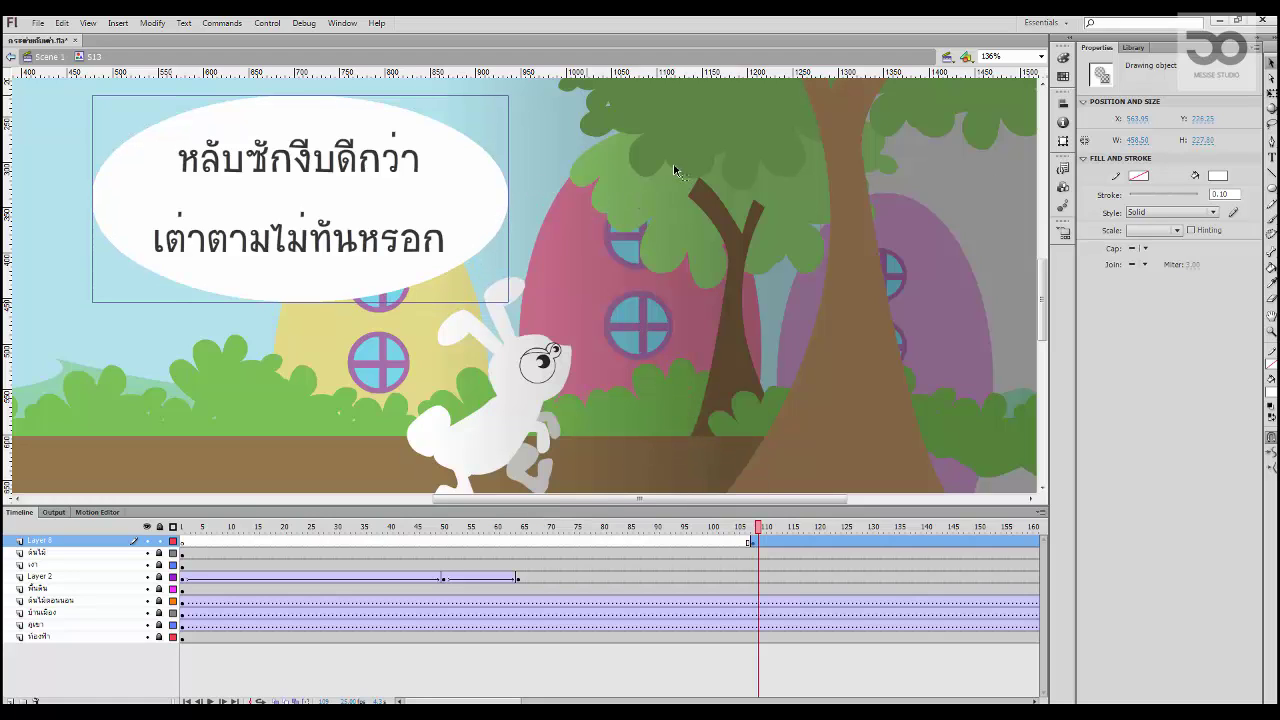
left_click(575, 152)
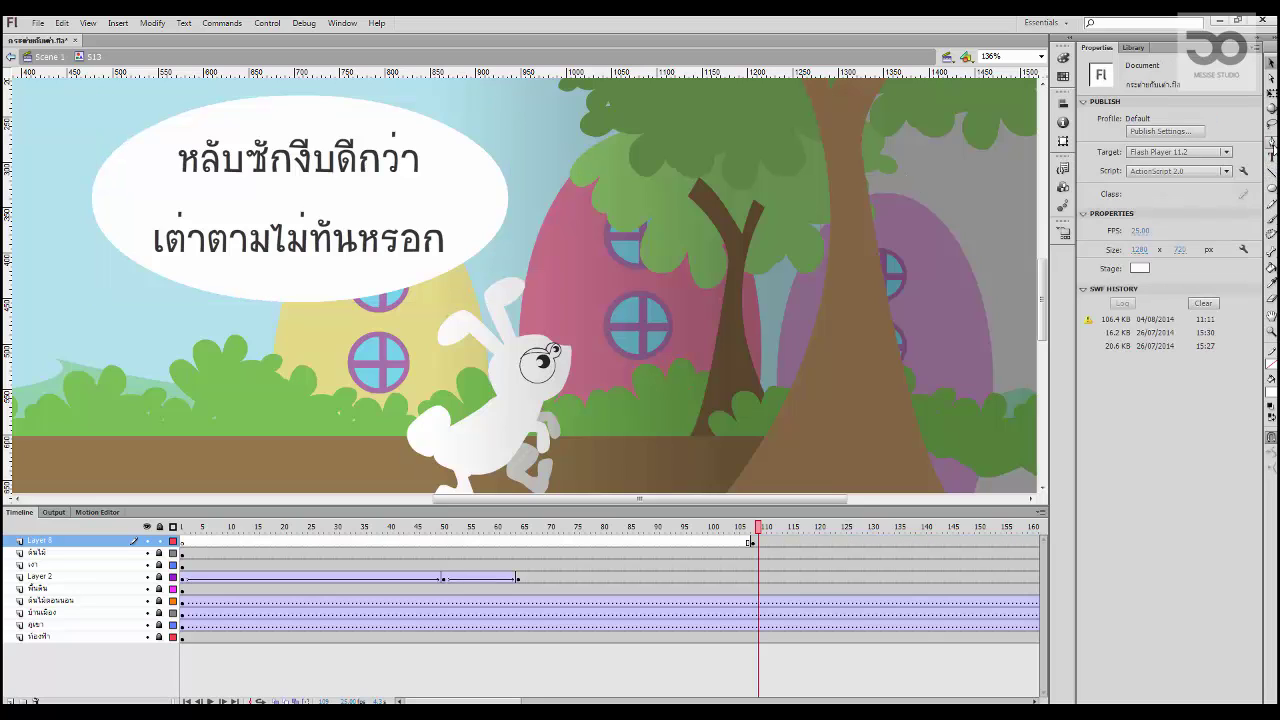
Step: Draw a small white rectangle and reshape it into a curved, pointed bubble tail aimed at the rabbit
left_click_drag(1272, 188, 1203, 204)
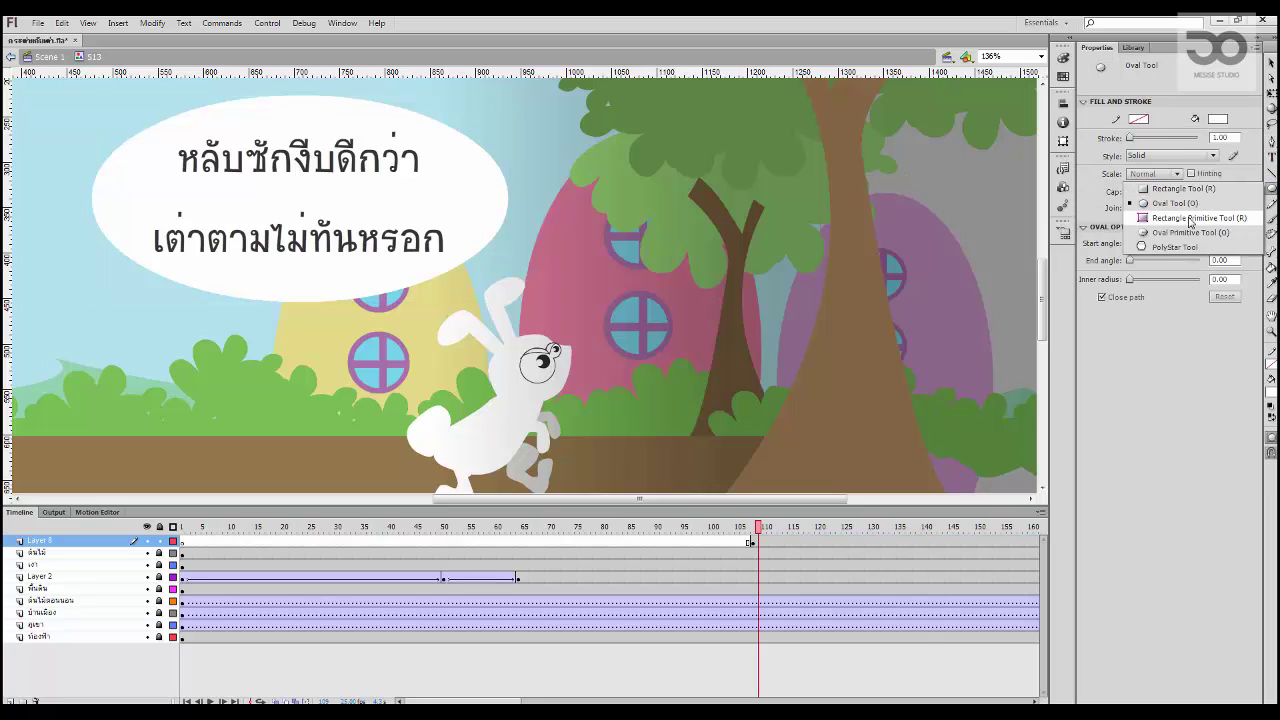
left_click(1183, 188)
left_click_drag(259, 330, 351, 384)
key("v")
mouse_move(305, 331)
left_mouse_down()
mouse_move(323, 315)
mouse_move(262, 321)
mouse_move(290, 355)
mouse_move(363, 286)
mouse_move(388, 294)
left_mouse_up()
left_click(301, 290)
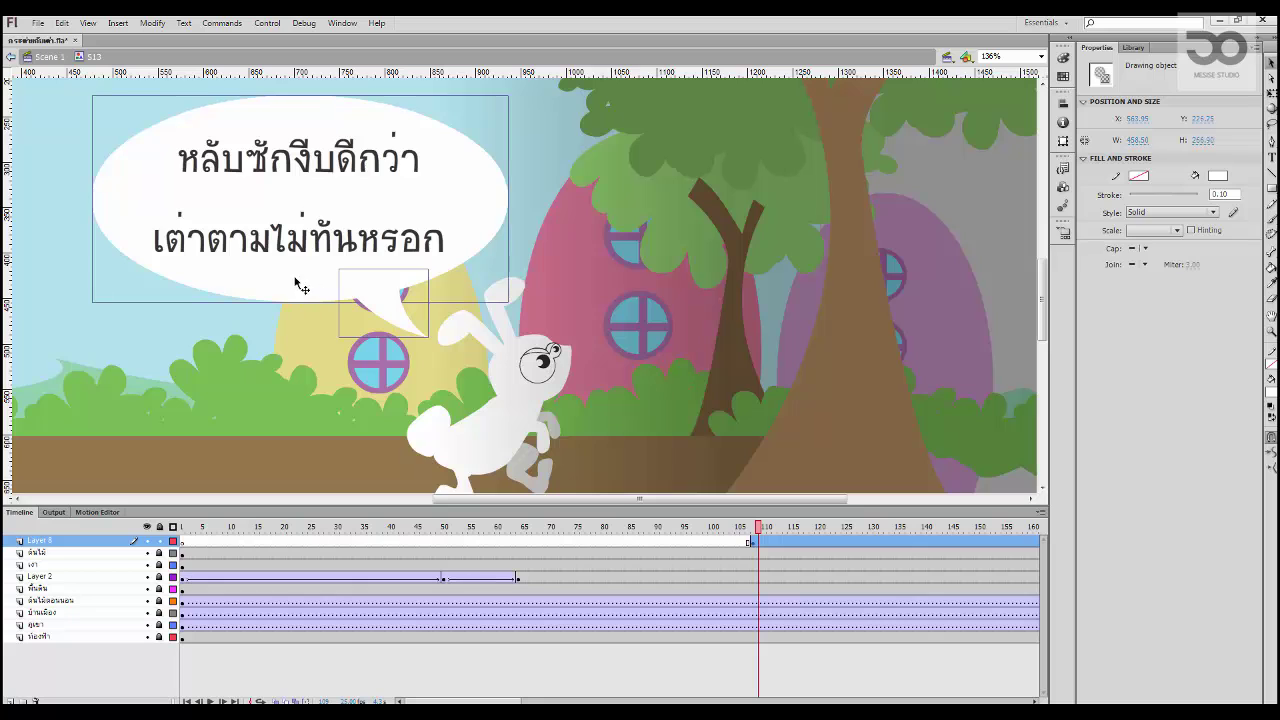
Step: Convert the text, oval and tail together into a single graphic symbol
left_click(248, 369)
key("ctrl+a")
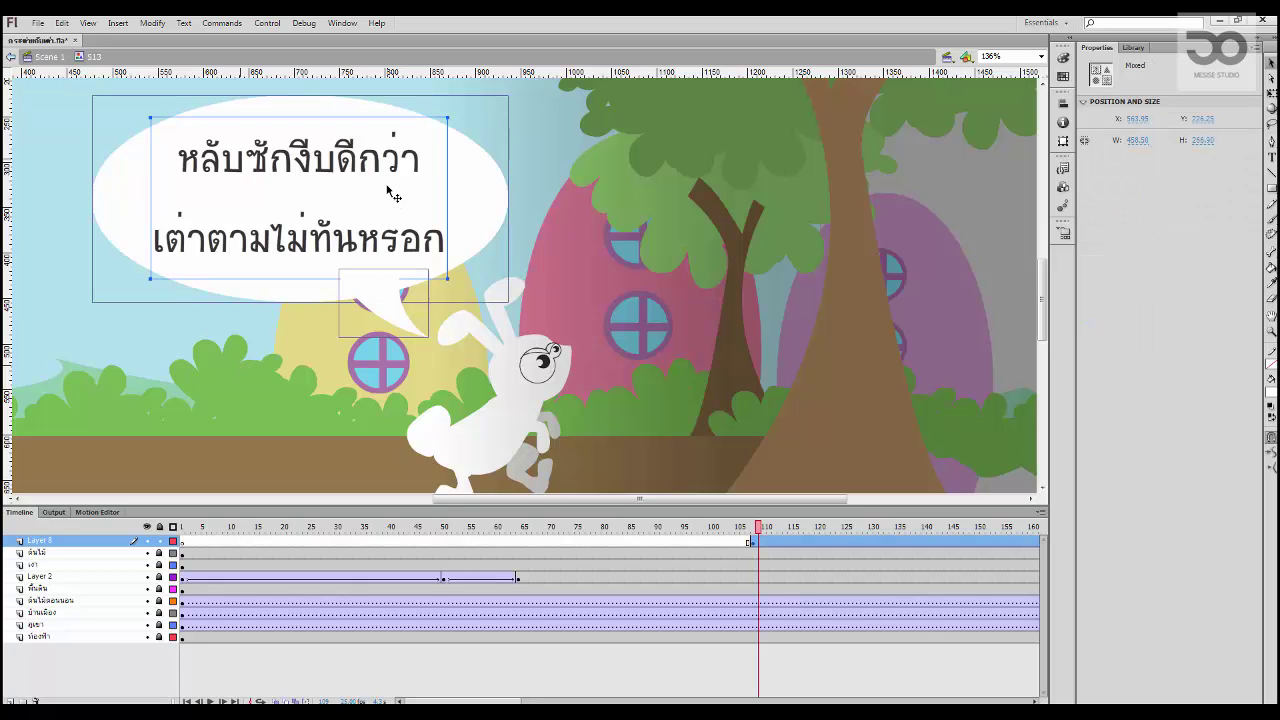
key("F8")
key("Return")
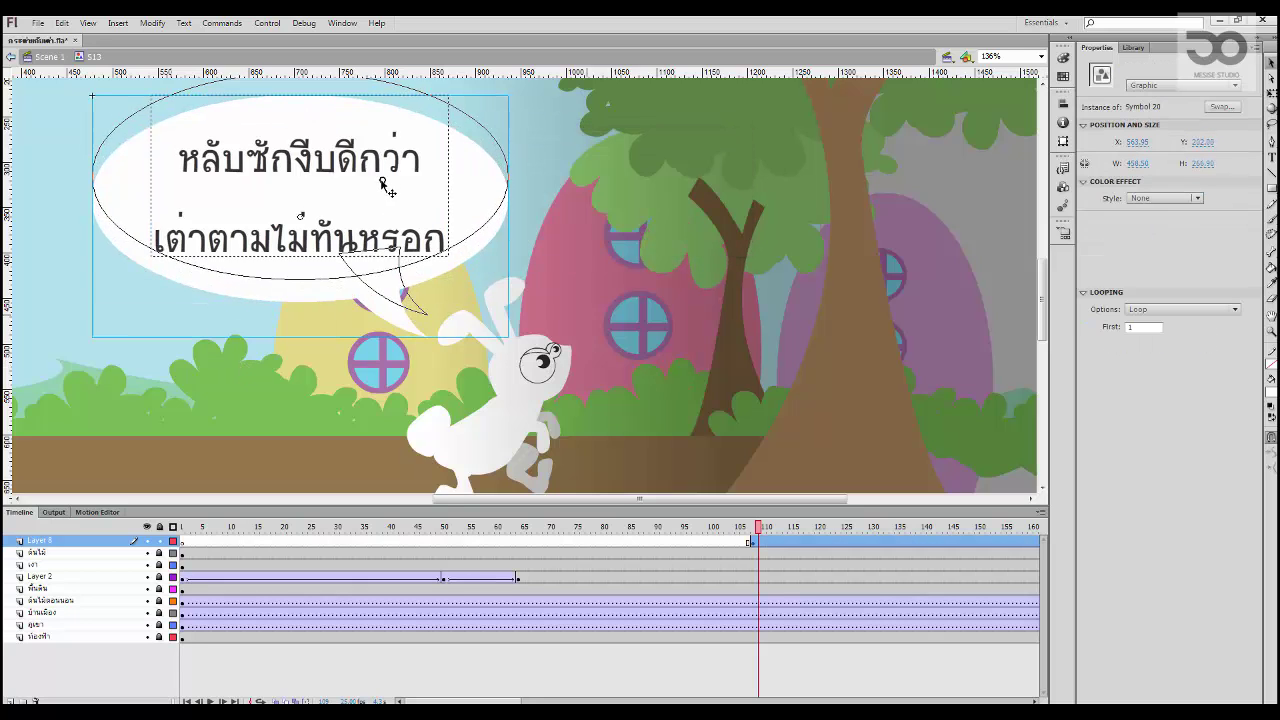
Step: Raise the speech bubble, set its transformation point at the tail tip, and create a classic tween from frame 108 to 116
left_click_drag(381, 181, 383, 180)
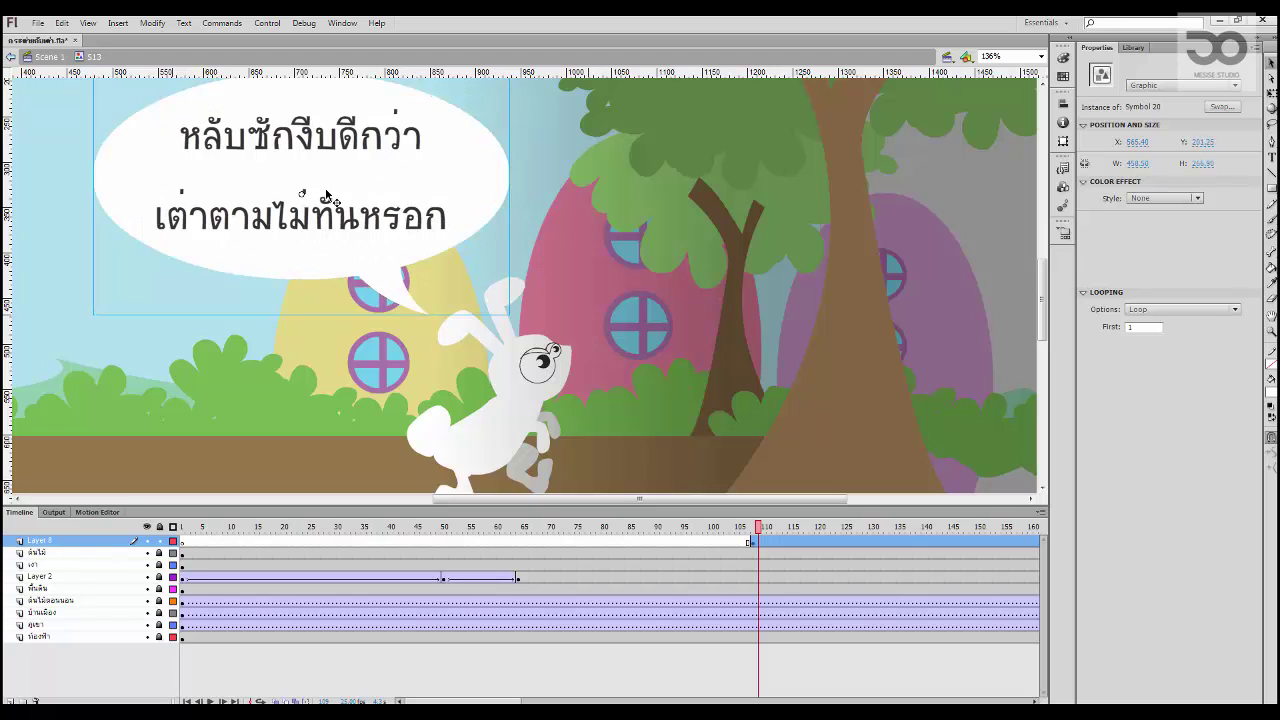
key("q")
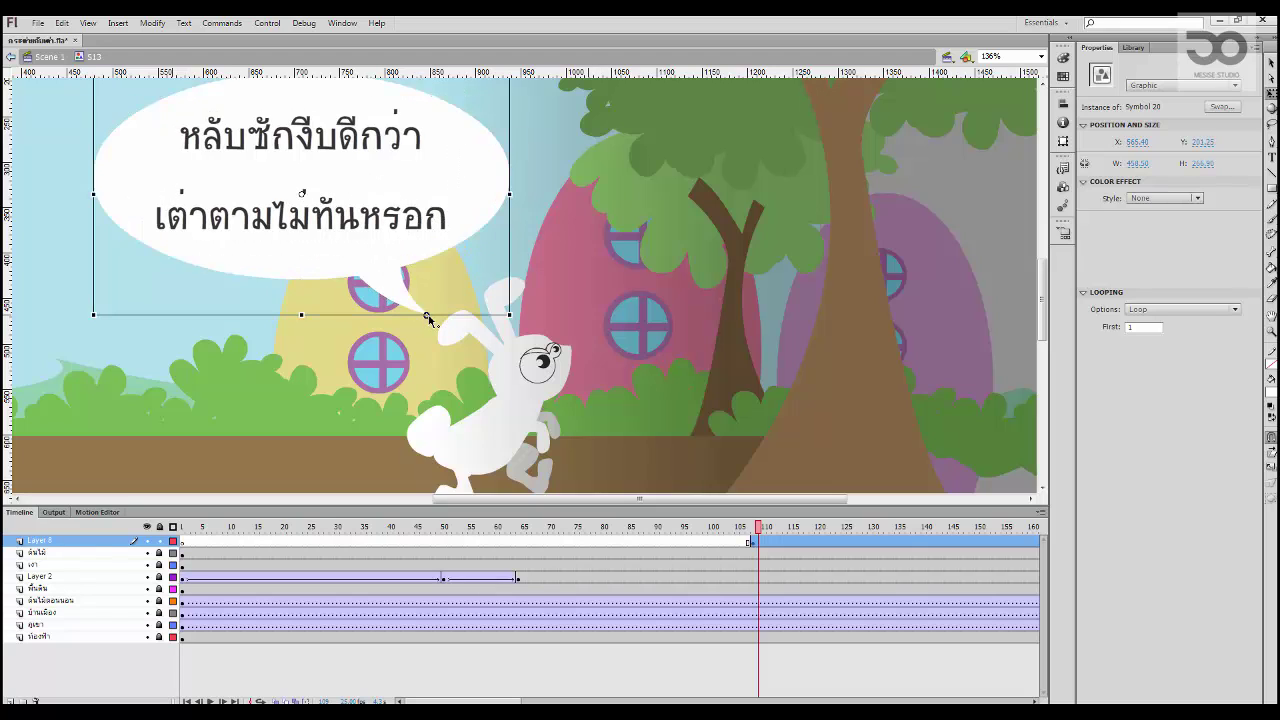
left_click(795, 541)
right_click(785, 541)
left_click(844, 219)
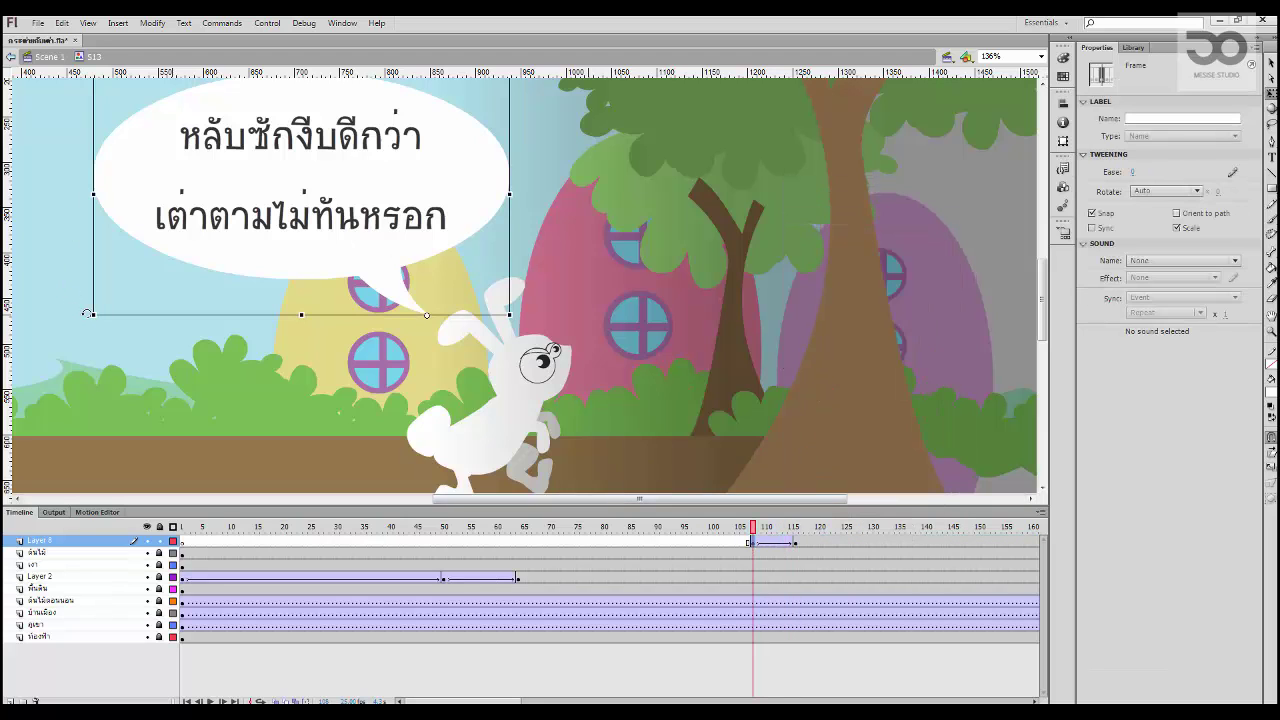
Step: Shrink and rotate the bubble around its tail tip at the tween's first keyframe, and play back the pop-up
left_click_drag(93, 315, 374, 208)
left_click_drag(376, 265, 403, 378)
left_click(662, 540)
key("Return")
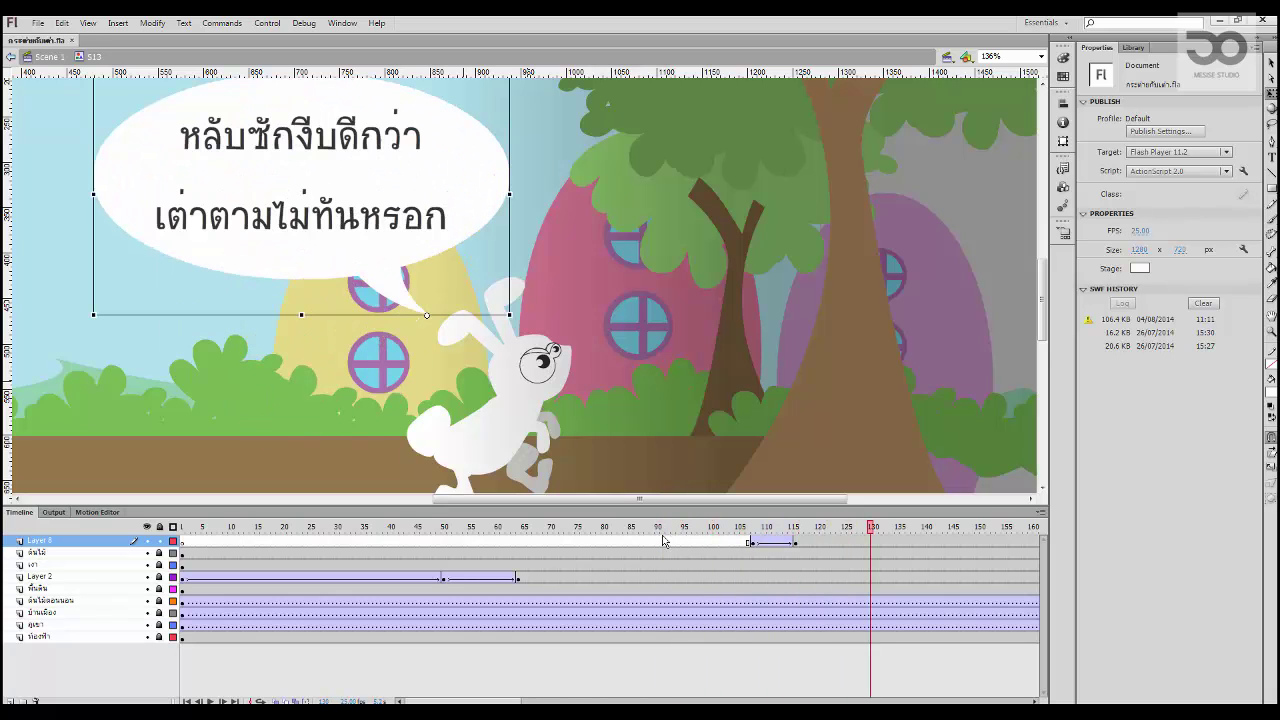
Step: Move the bubble's tween earlier so it starts at frame 81, and play back the new timing
left_click_drag(752, 544, 795, 543)
left_click_drag(760, 542, 474, 535)
key("Return")
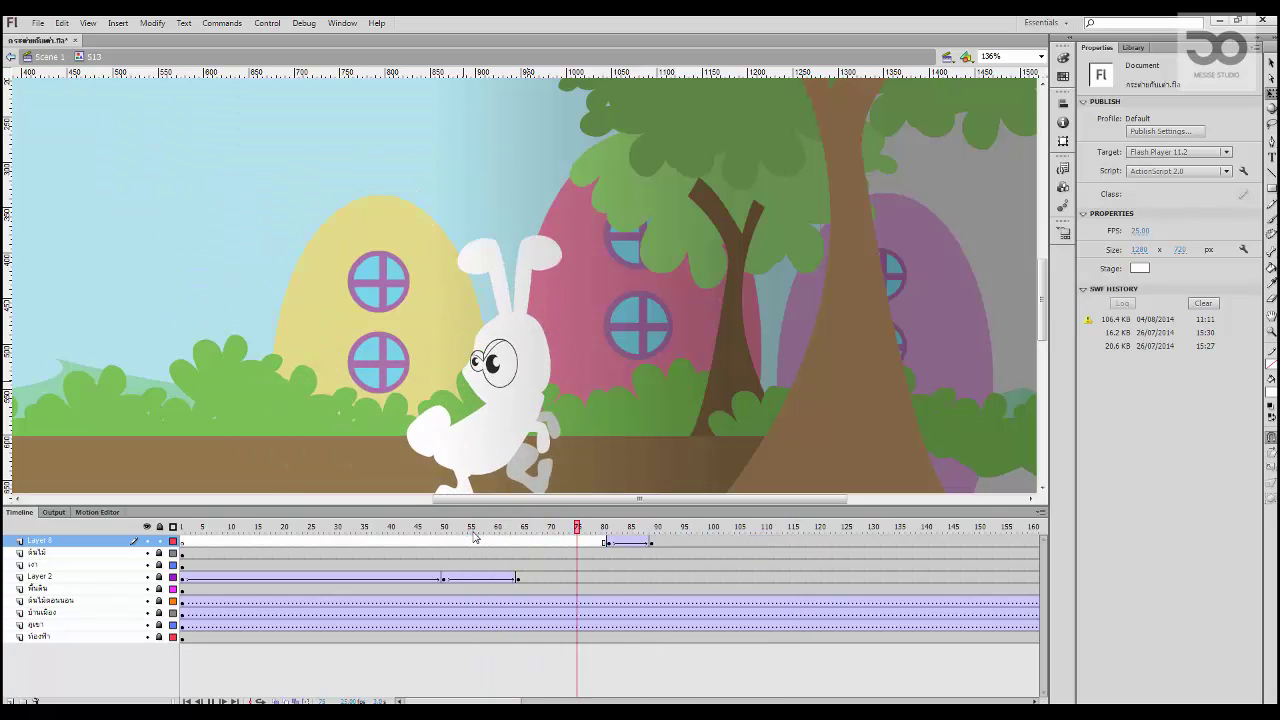
key("Return")
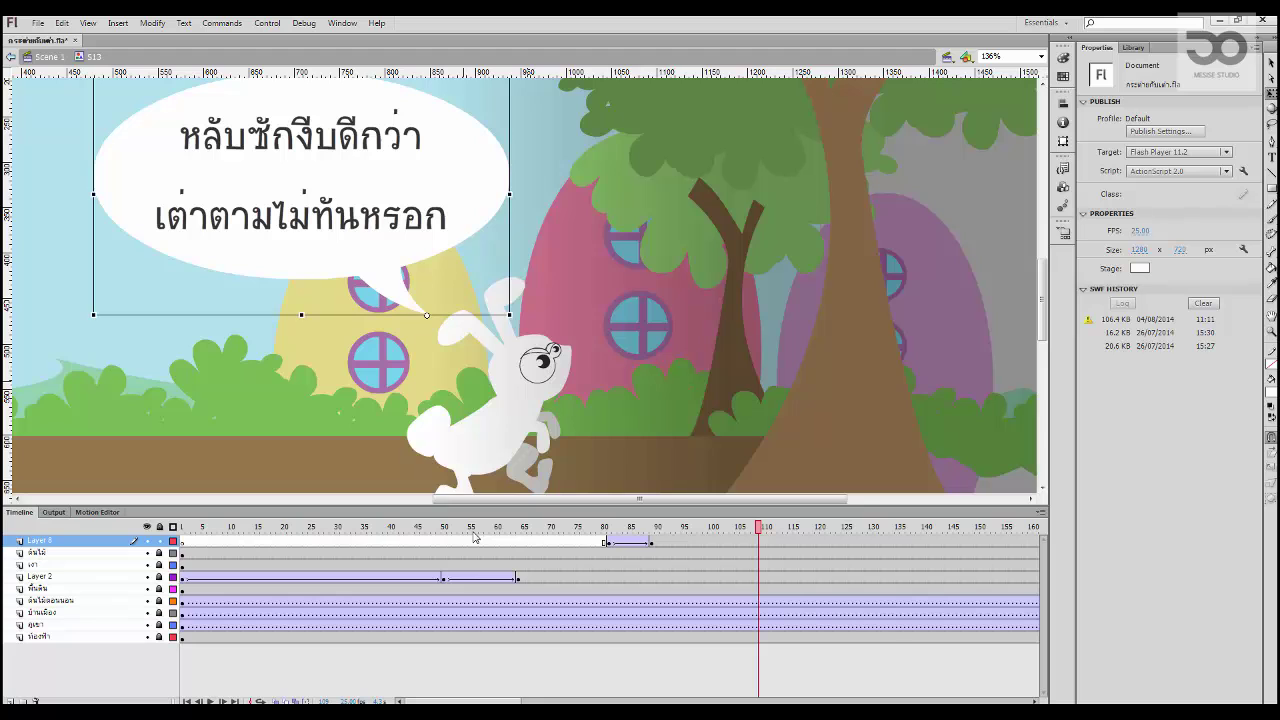
Step: Adjust the ease of the speech bubble's tween and replay the animation from around frame 63
left_click(634, 541)
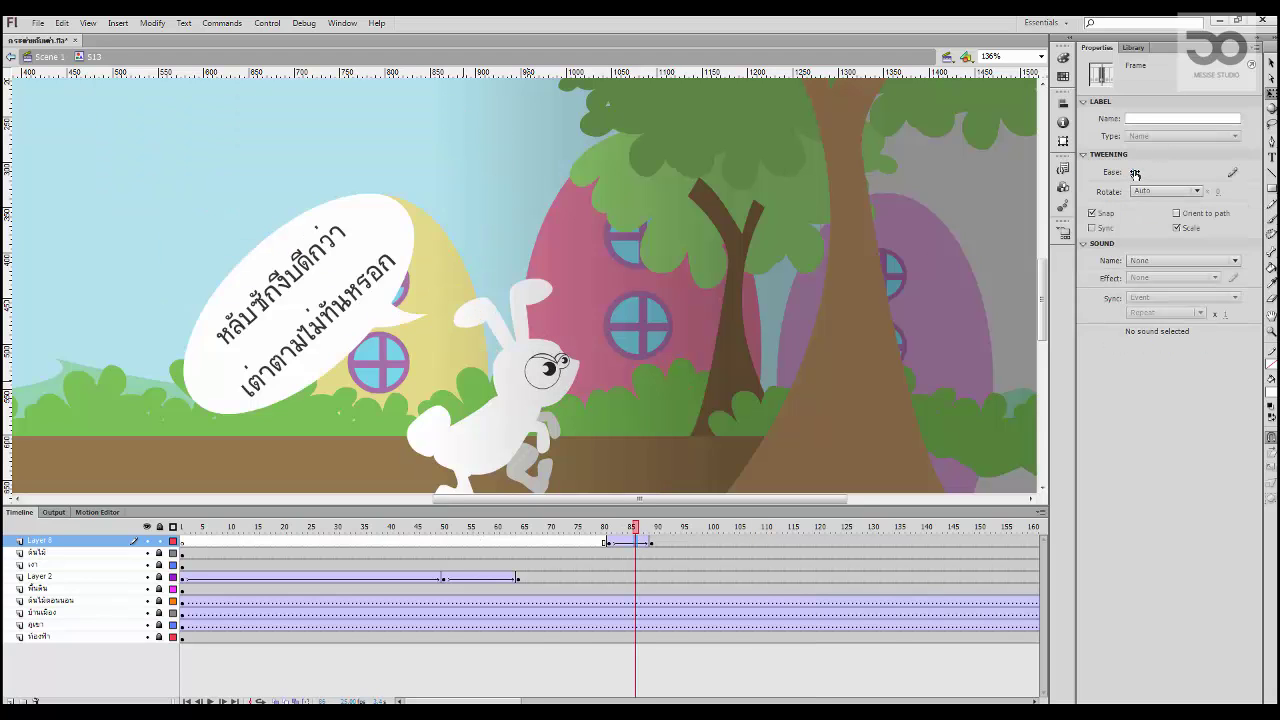
left_click_drag(638, 526, 513, 528)
key("Return")
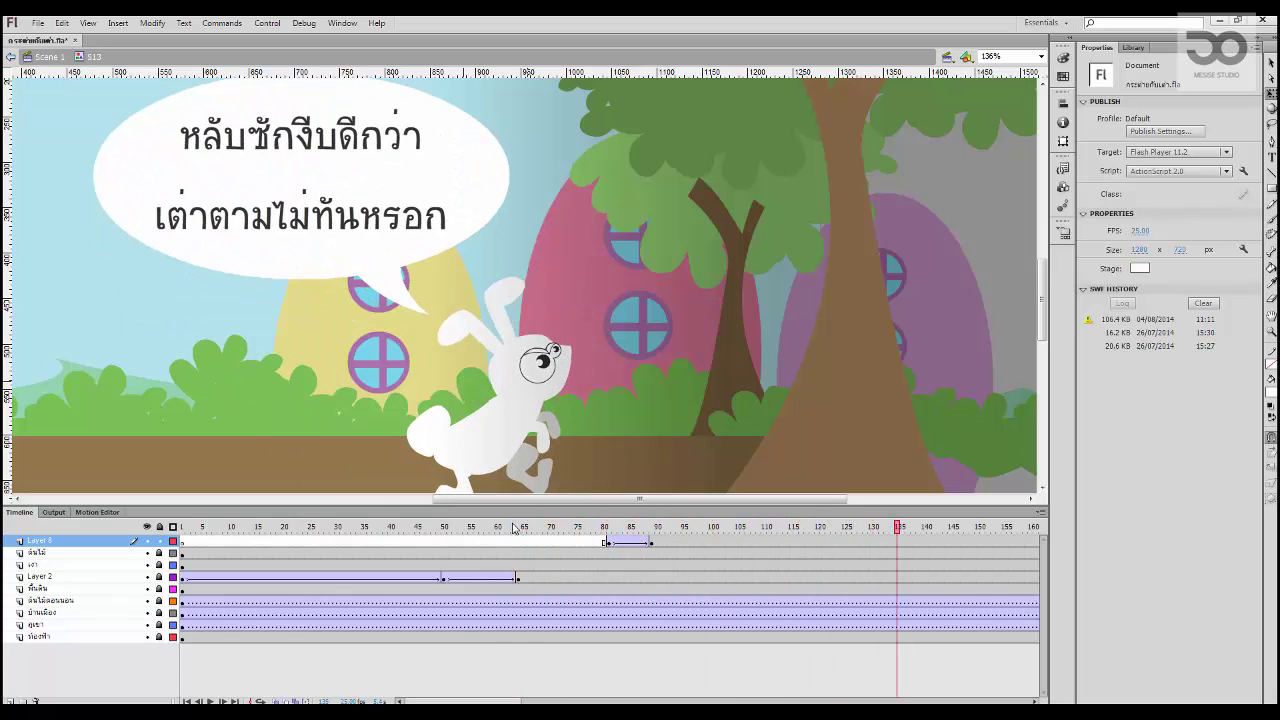
Step: Return to Scene 1, unlock layer S13 and play the main timeline through the S12 and S13 shots
left_click(48, 56)
left_click(159, 554)
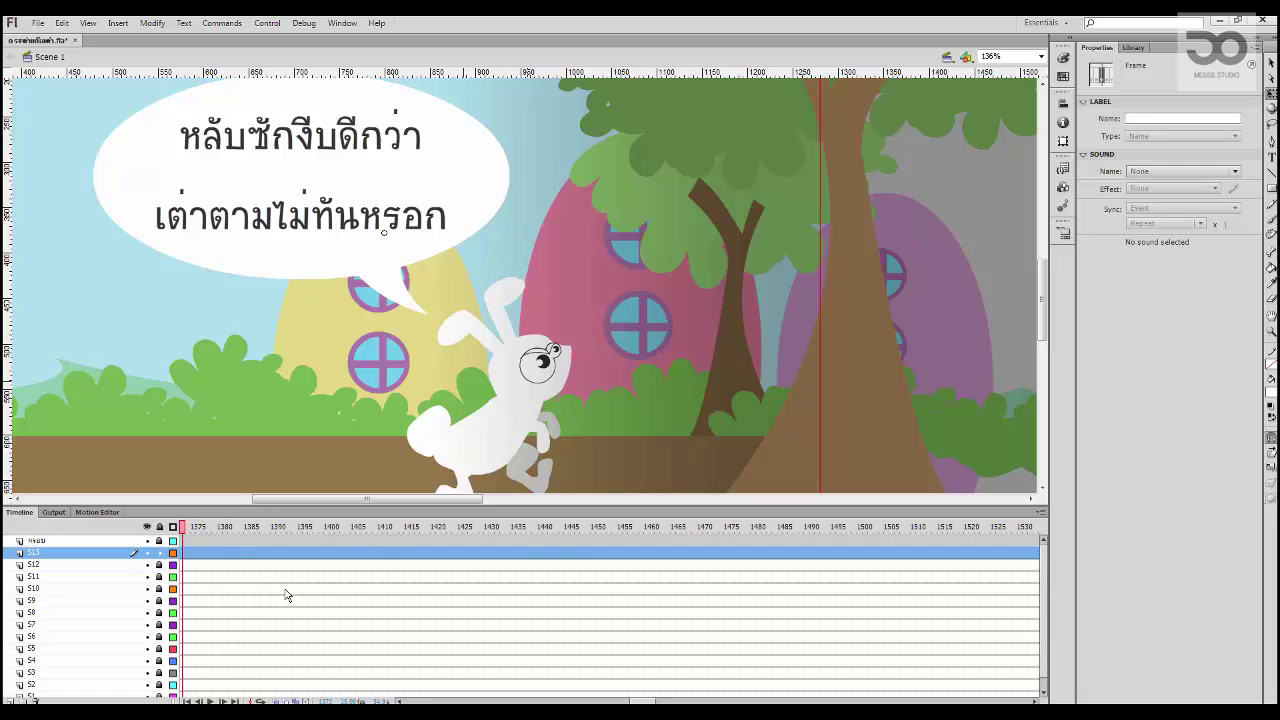
scroll(287, 595, "left", 9)
left_click_drag(468, 541, 369, 539)
key("Return")
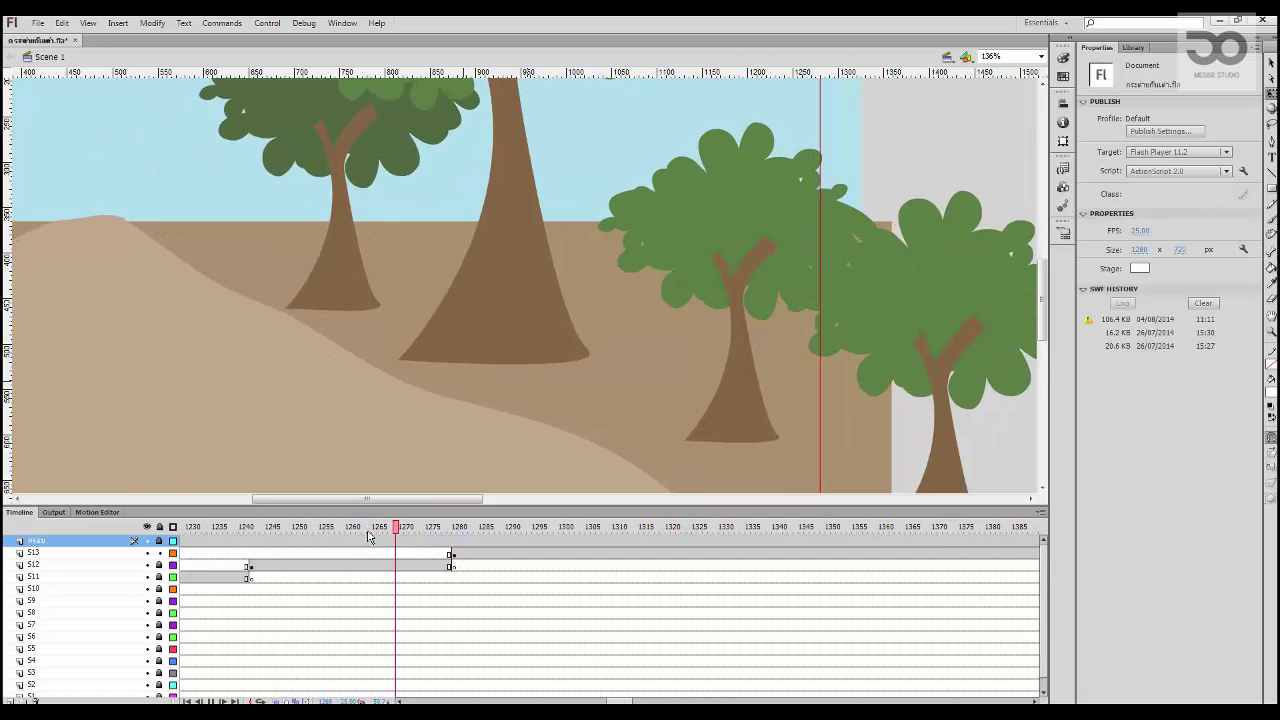
key("Return")
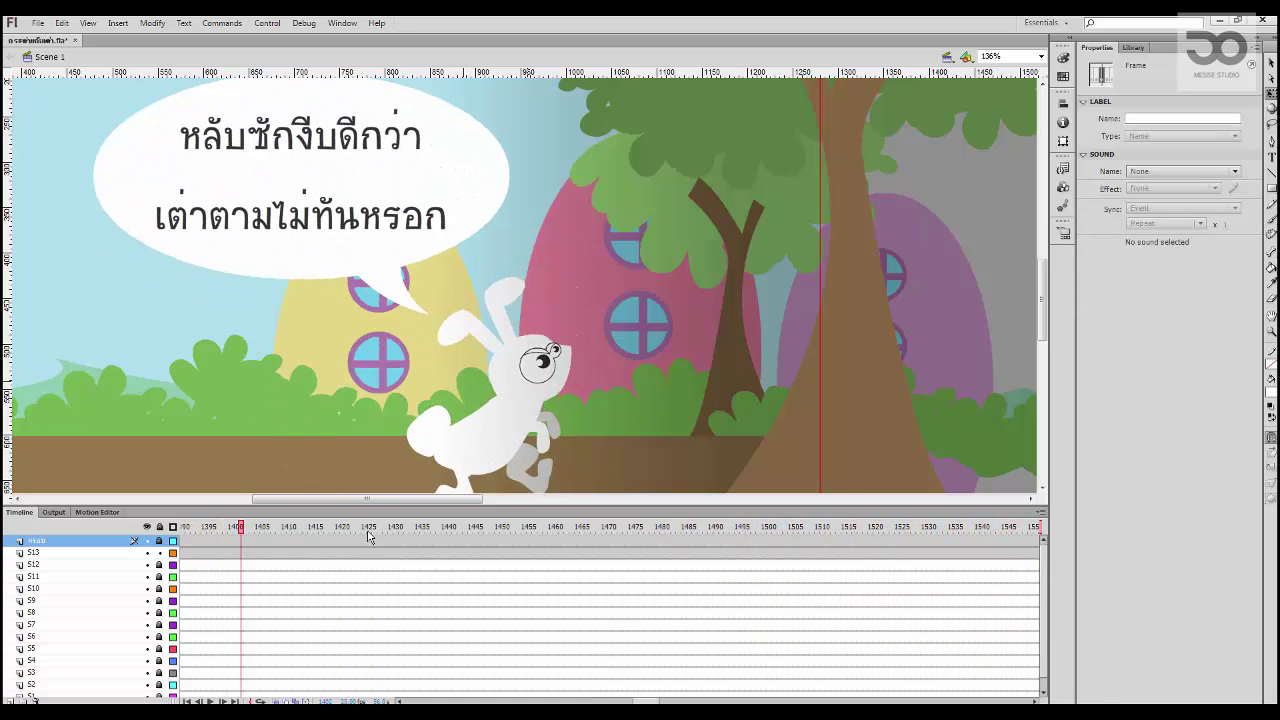
Step: End the S13 shot with a blank keyframe at frame 1405, and bring the whole empty stage into view
left_click(259, 556)
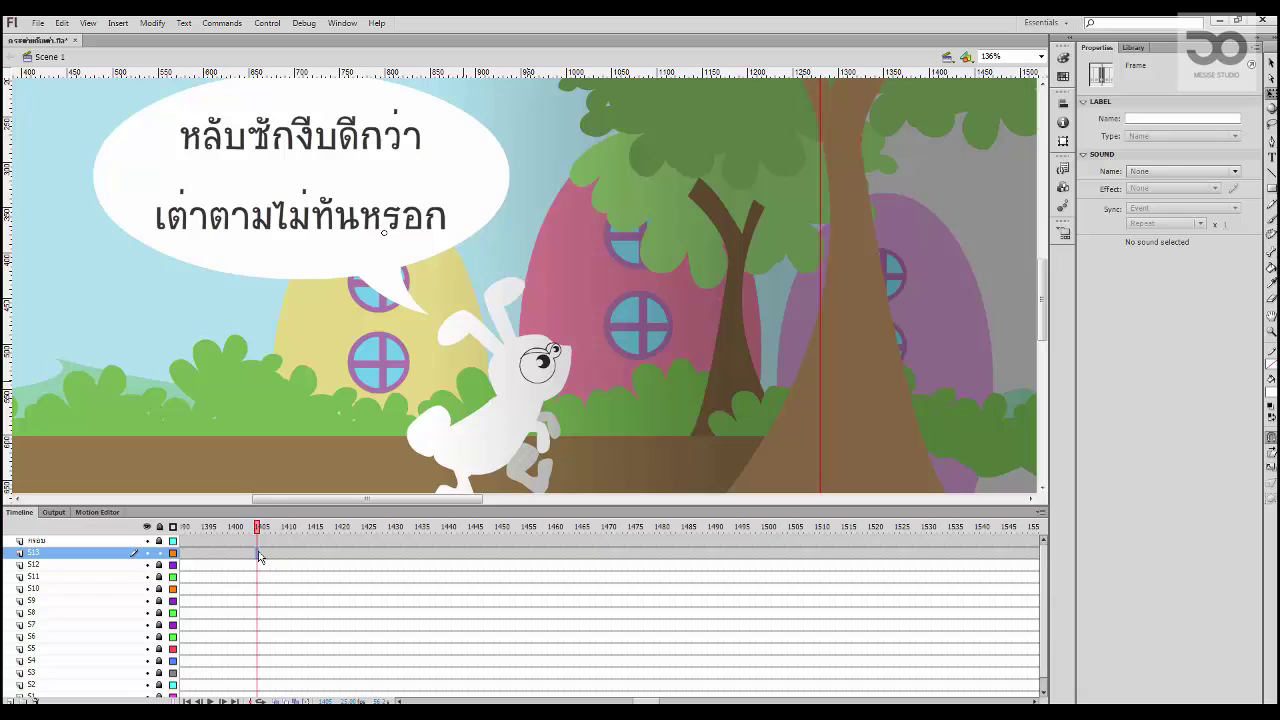
key("F7")
key("ctrl+minus")
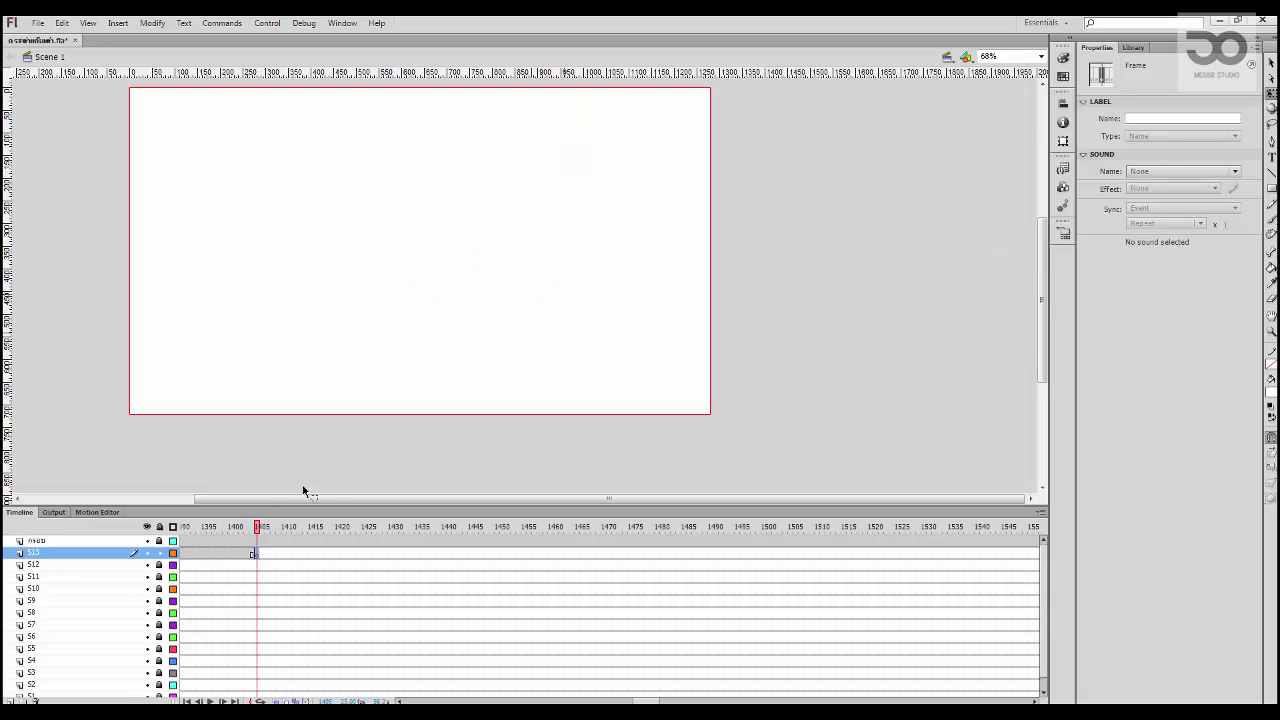
left_click(551, 382)
key("space")
left_click_drag(479, 362, 534, 402)
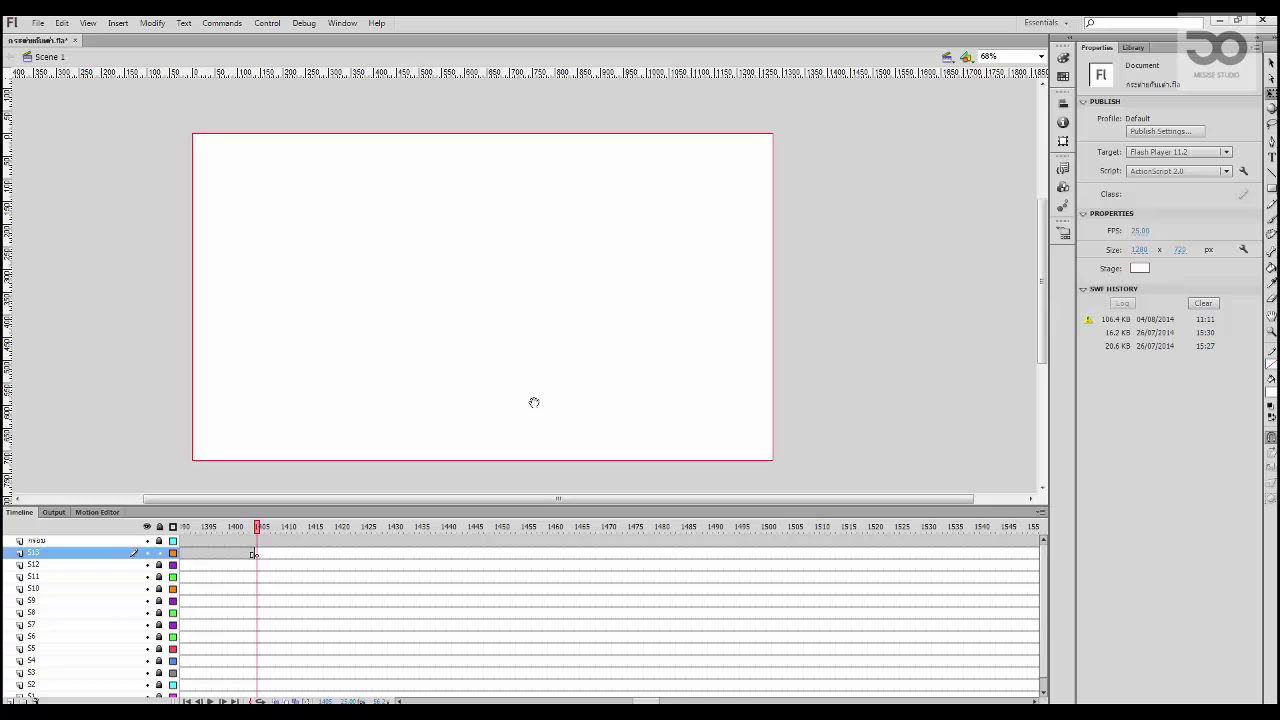
Step: Lock layer S13, add a new layer above it, and insert a blank keyframe there at frame 1405
left_click(160, 553)
left_click(10, 700)
left_click(255, 555)
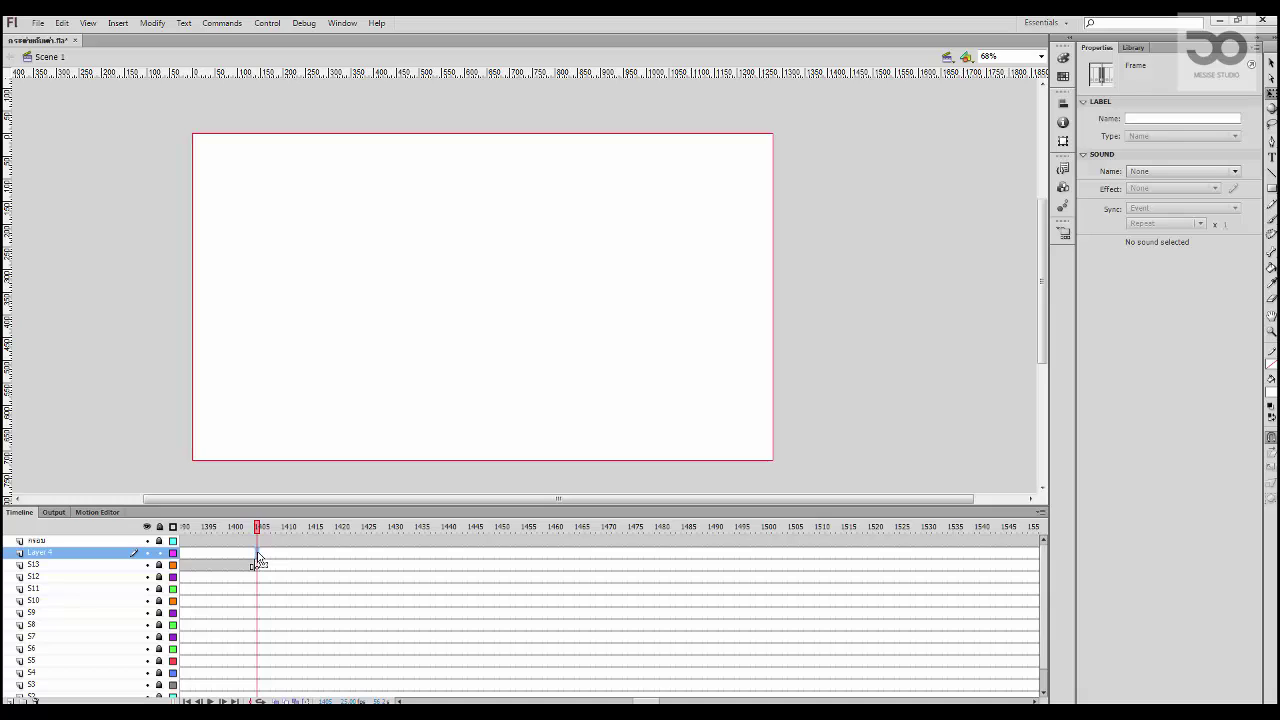
left_click(285, 578)
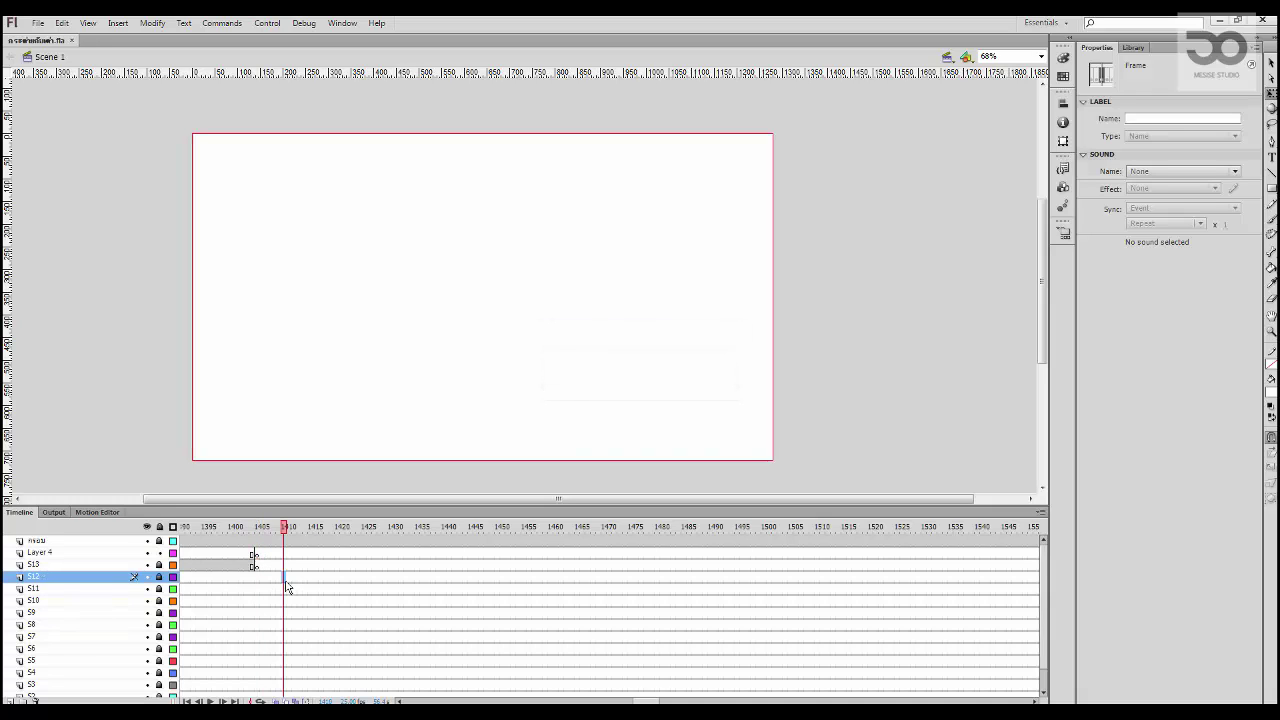
left_click(275, 553)
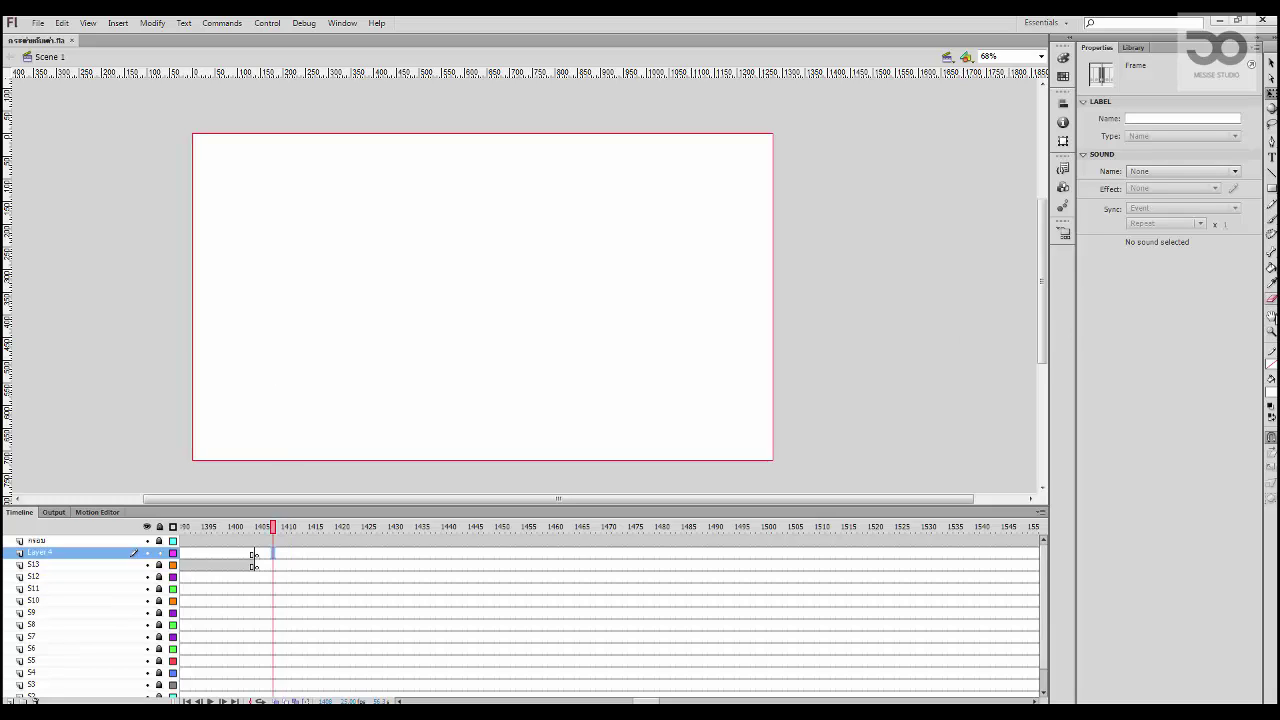
left_click(1273, 190)
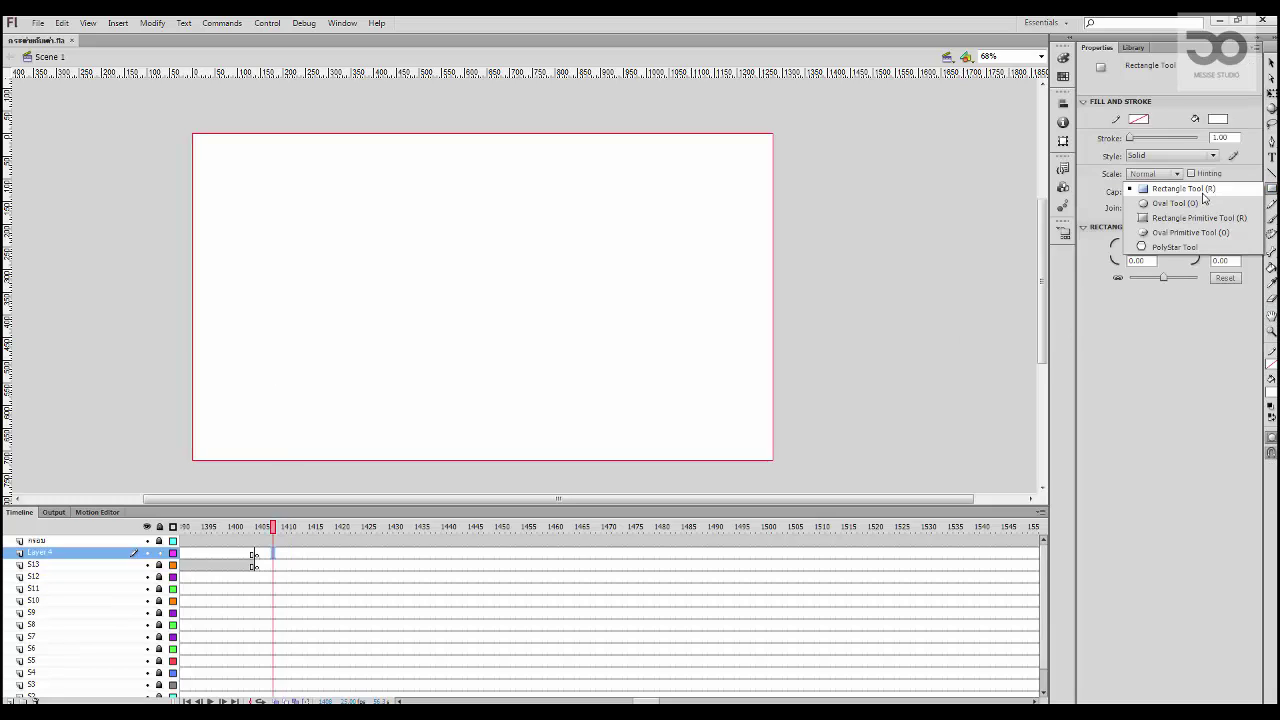
left_click(1203, 190)
left_click_drag(350, 182, 857, 415)
key("v")
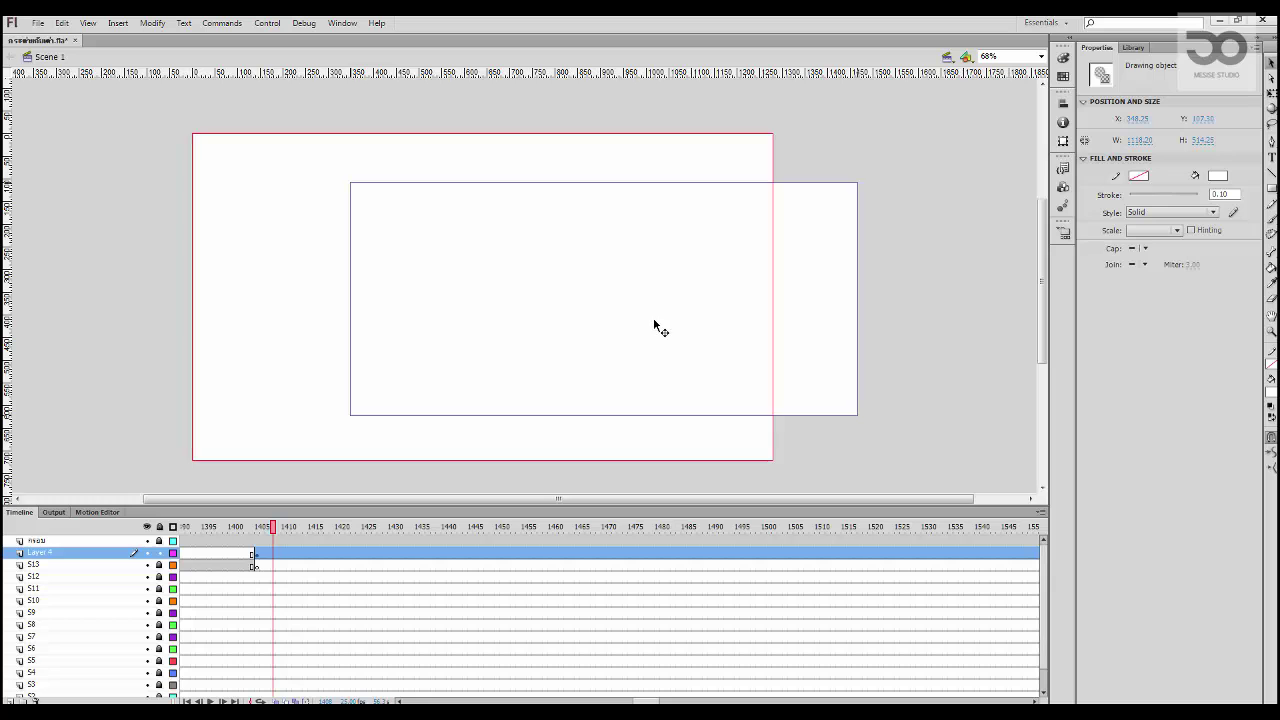
left_click_drag(654, 321, 520, 321)
key("Delete")
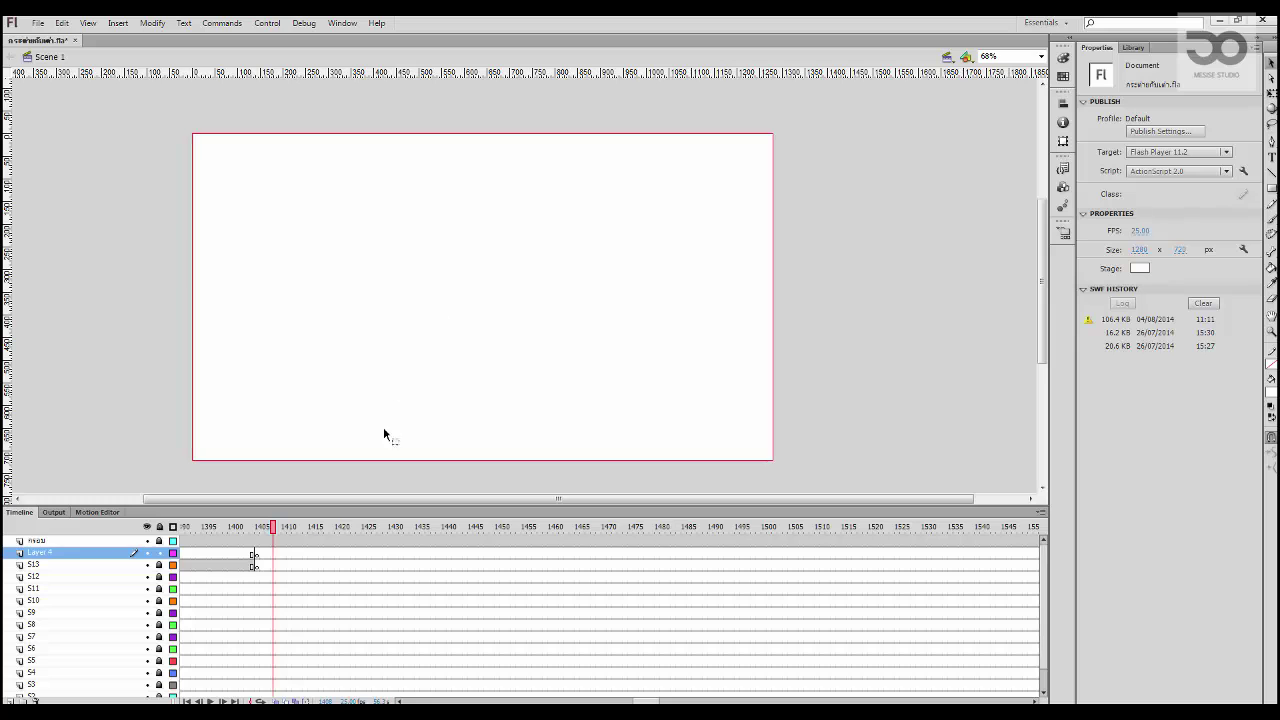
Step: Paste the copied light-blue rectangle onto the layer above S13 using AI File Importer preferences, and select it
key("ctrl+v")
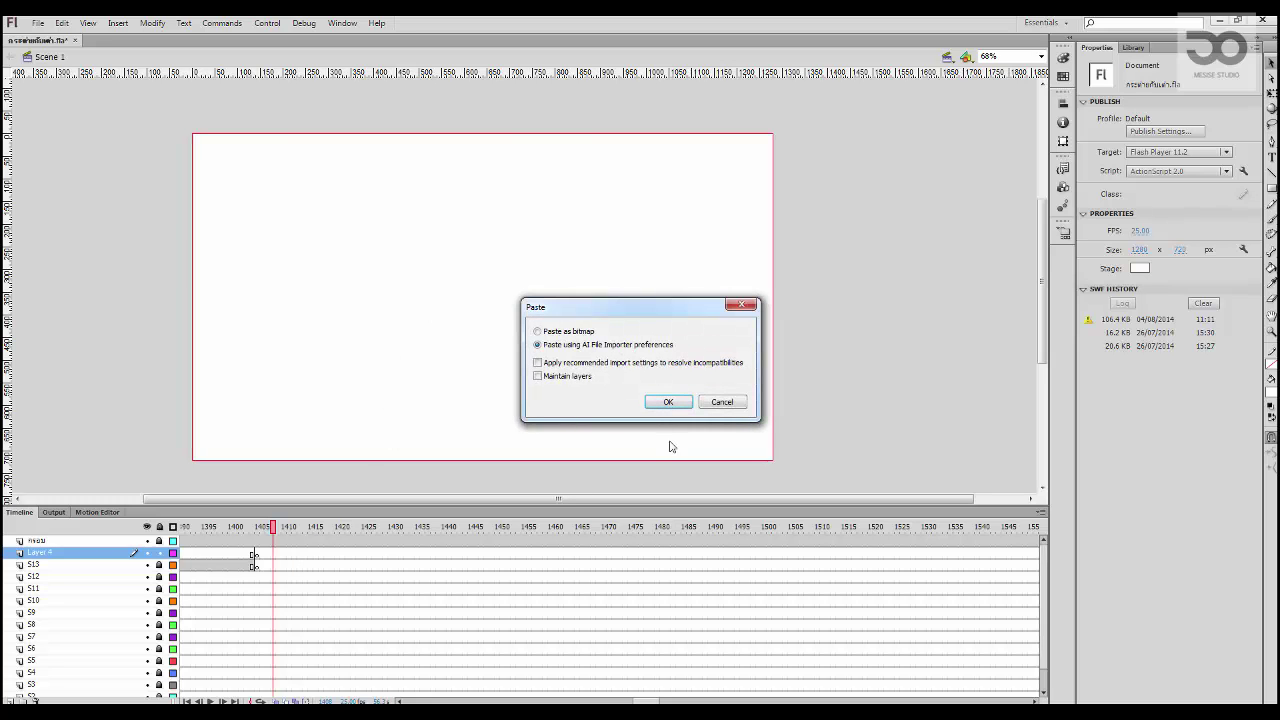
left_click(666, 402)
left_click_drag(477, 394, 440, 372)
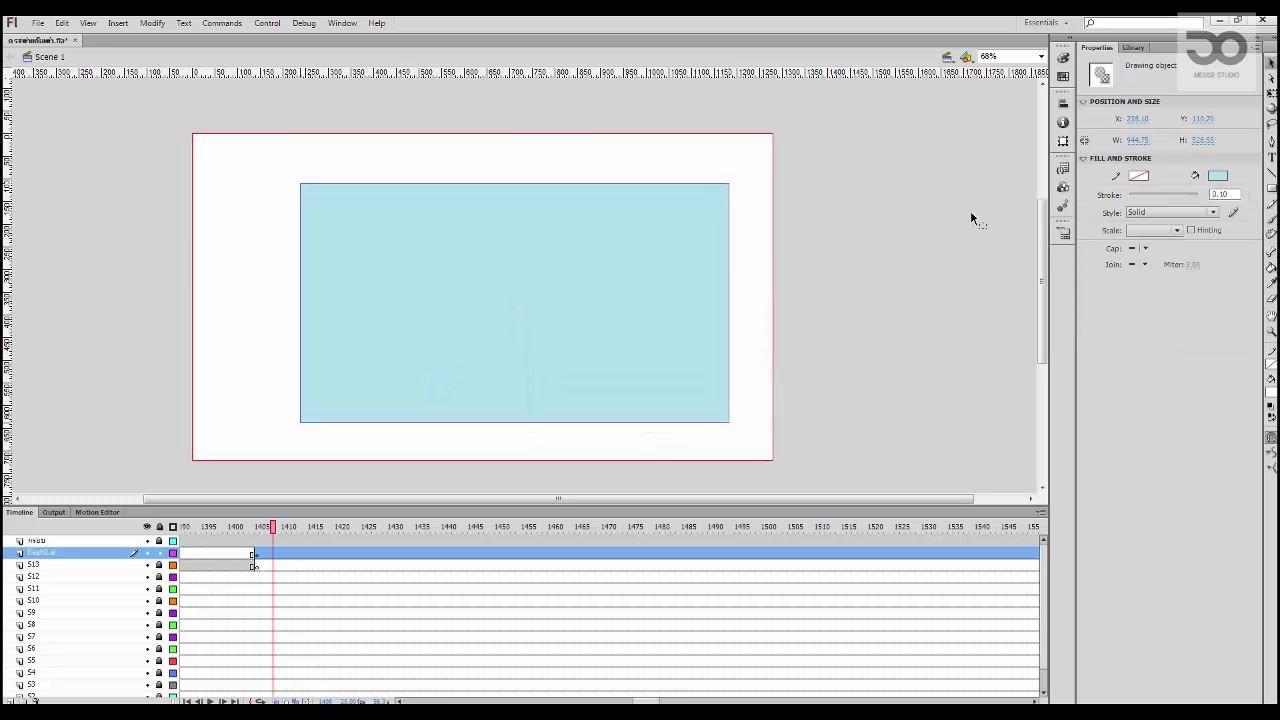
Step: Match the light-blue rectangle's width and height to the stage and centre it so it covers the whole stage
key("ctrl+k")
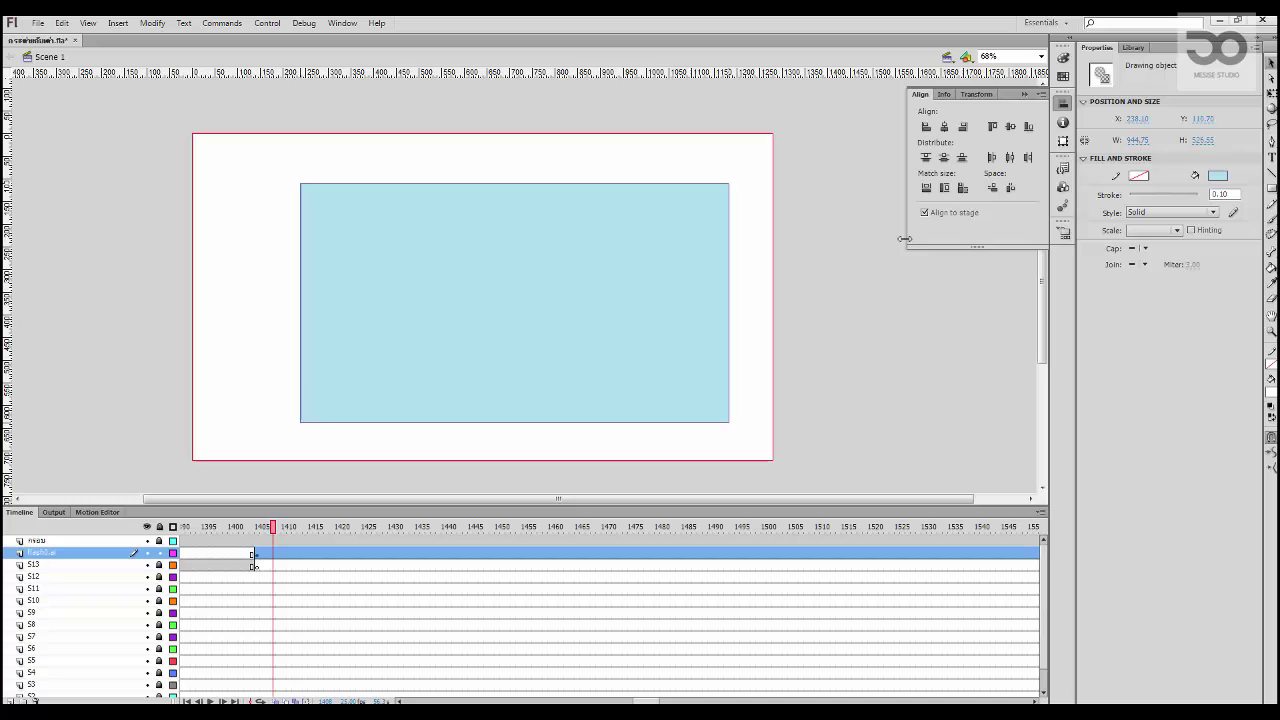
left_click(962, 187)
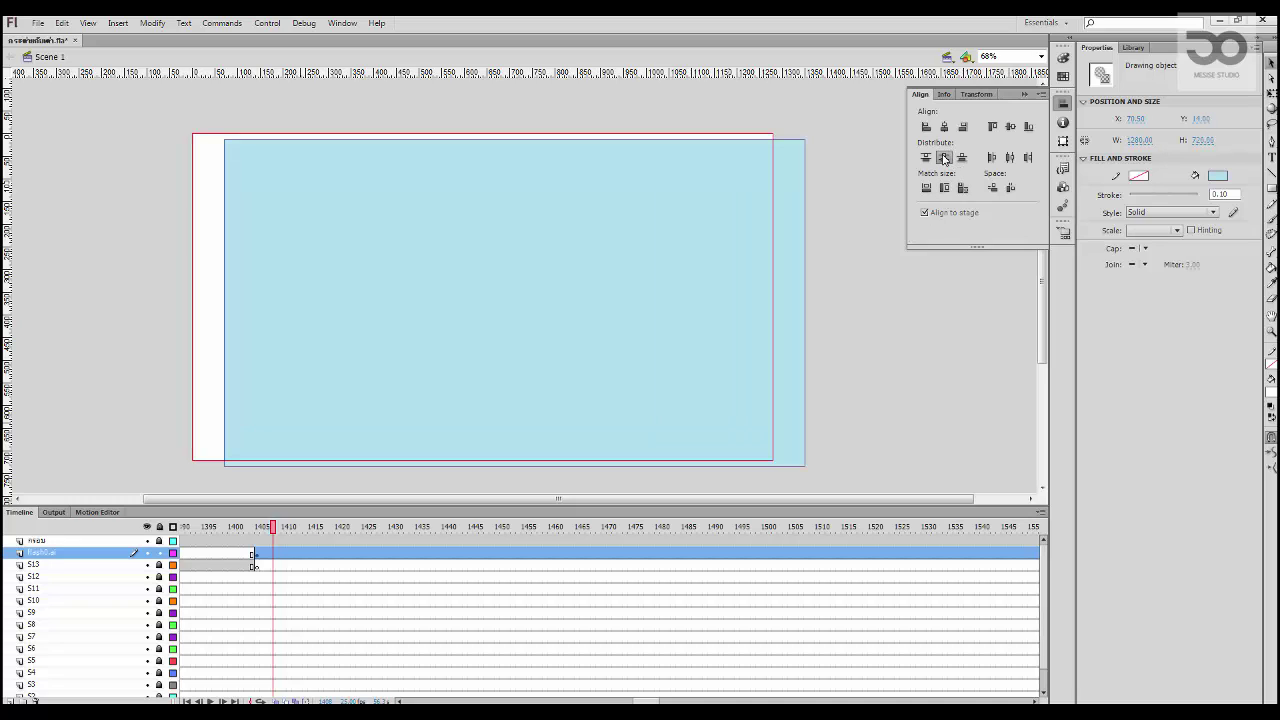
left_click(944, 157)
left_click(944, 126)
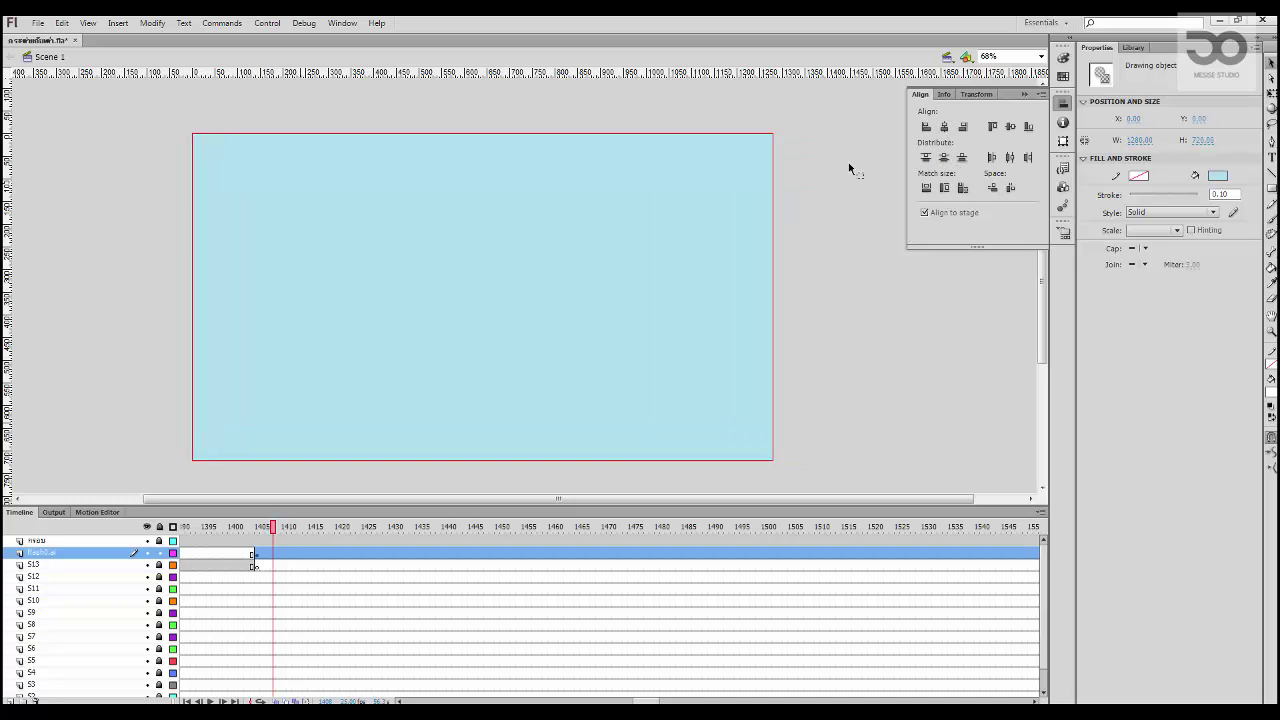
left_click(783, 229)
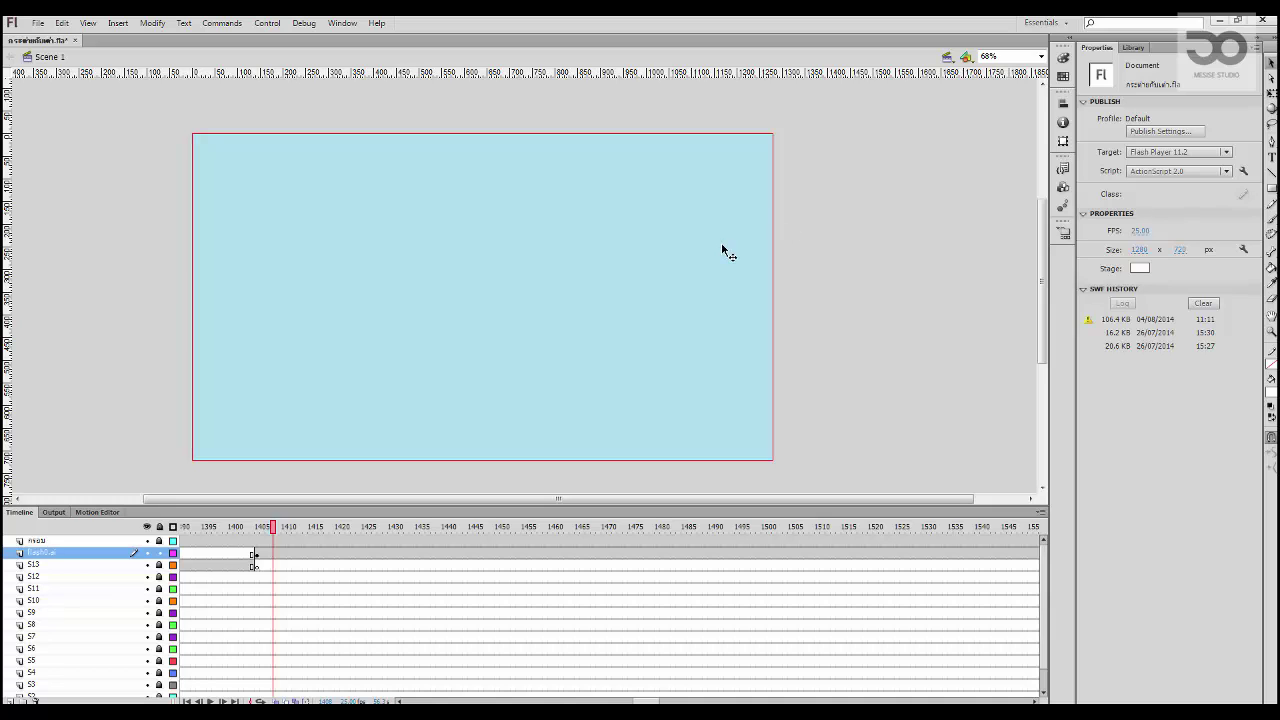
left_click(538, 232)
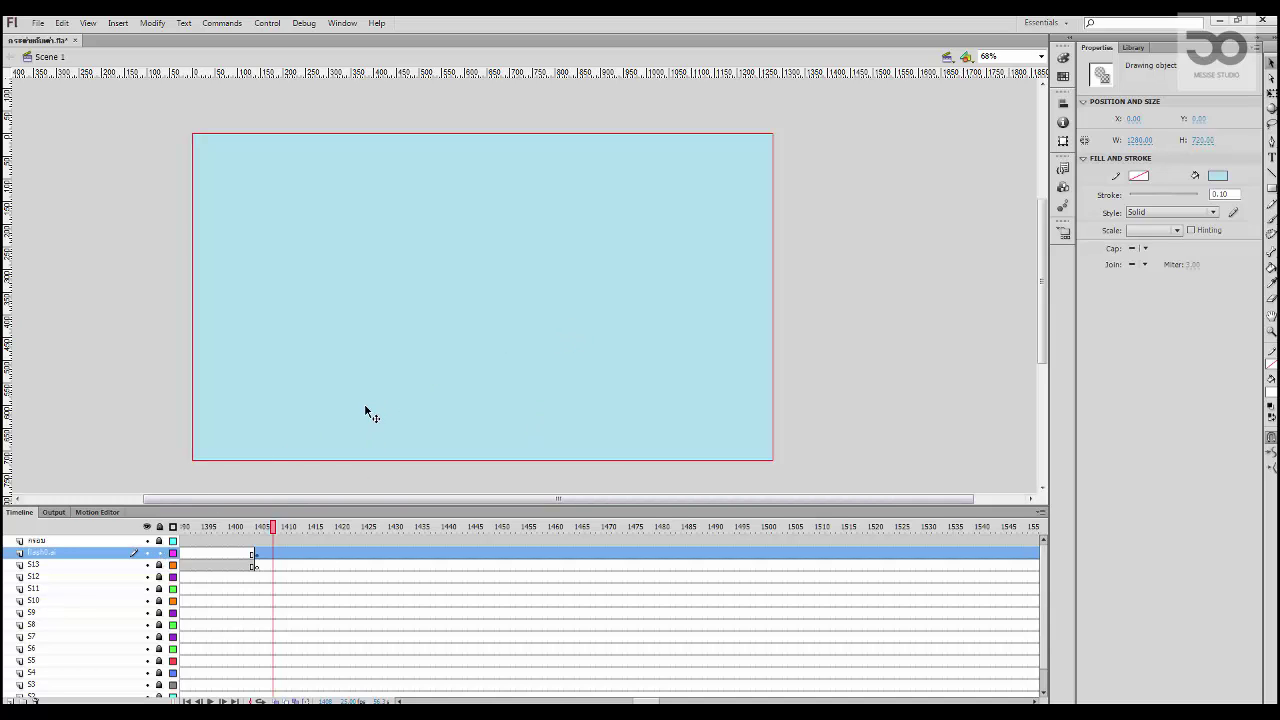
Step: Rename the light-blue rectangle's layer as S14
double_click(47, 553)
type("S14")
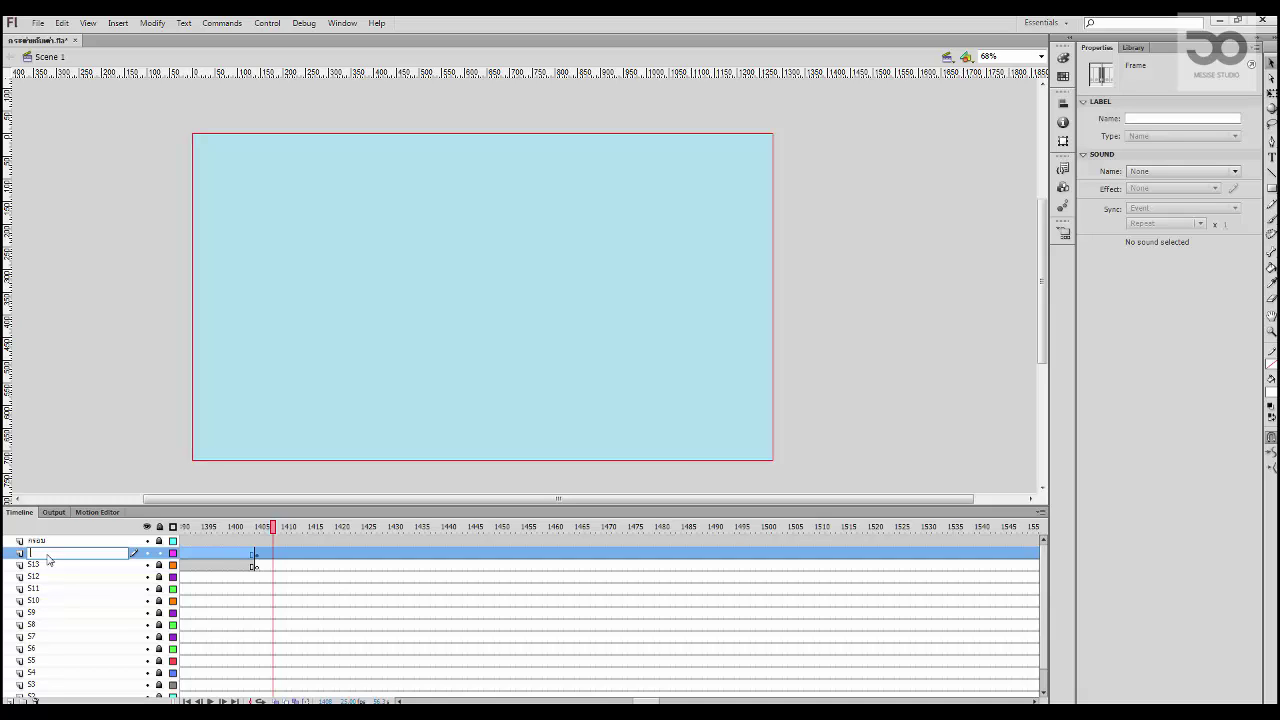
key("Return")
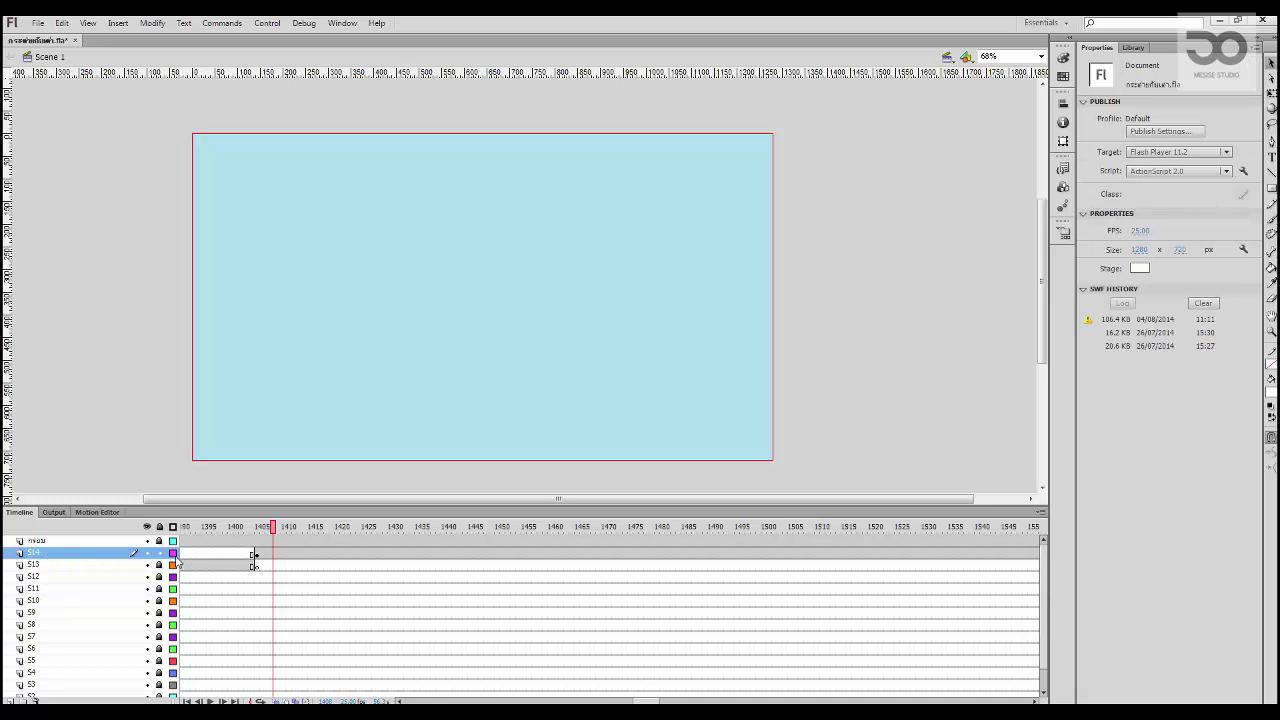
Step: Convert the blue background at frame 1405 into a graphic symbol named S14 and open it for editing
left_click(255, 555)
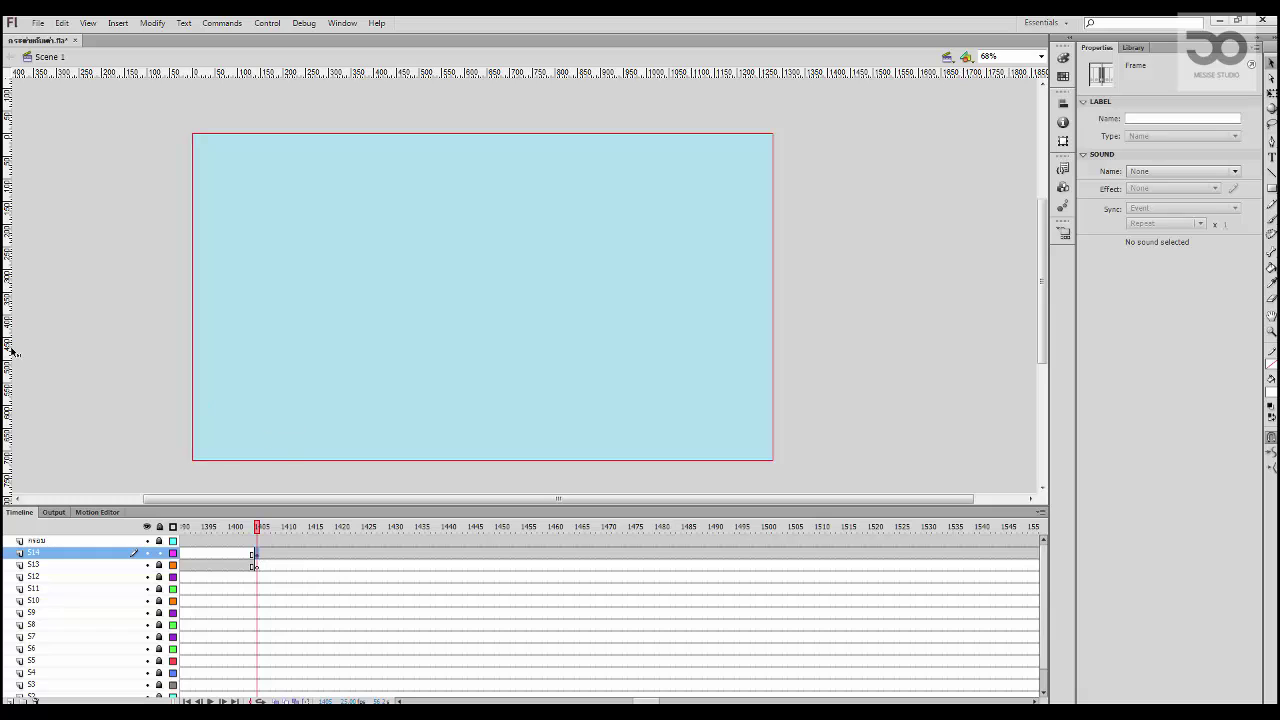
left_click(96, 345)
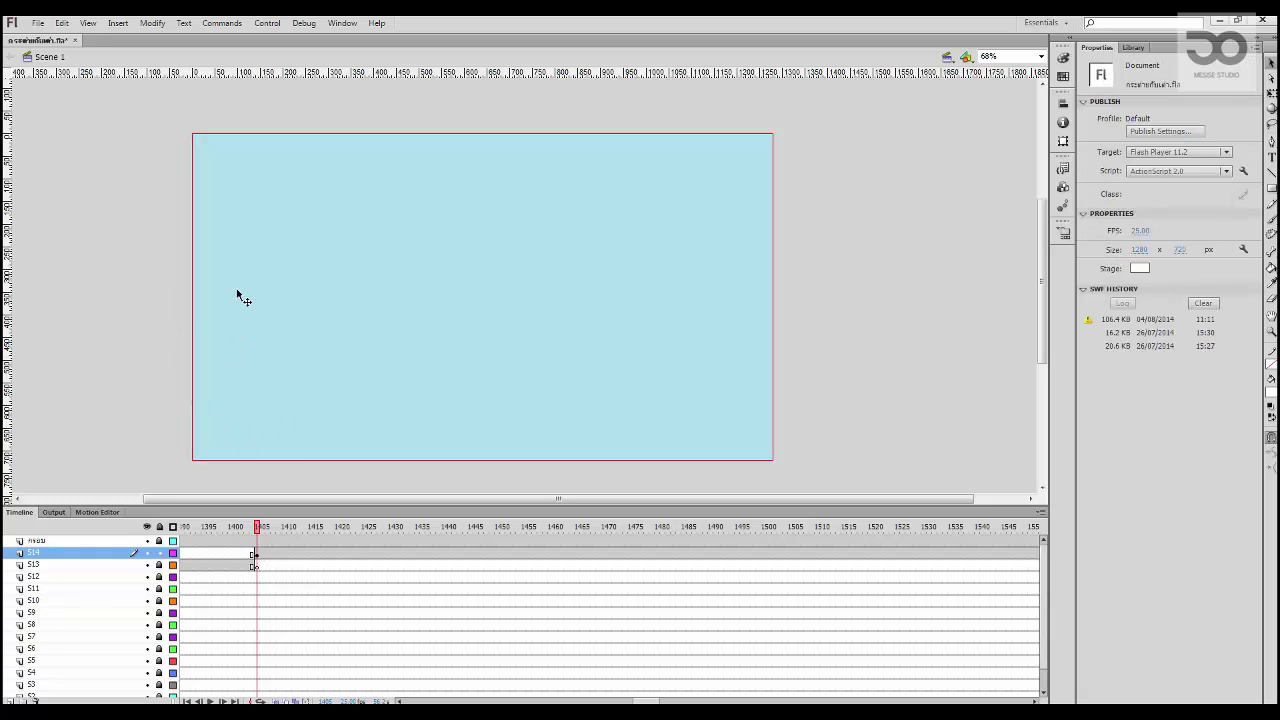
left_click(240, 294)
key("F8")
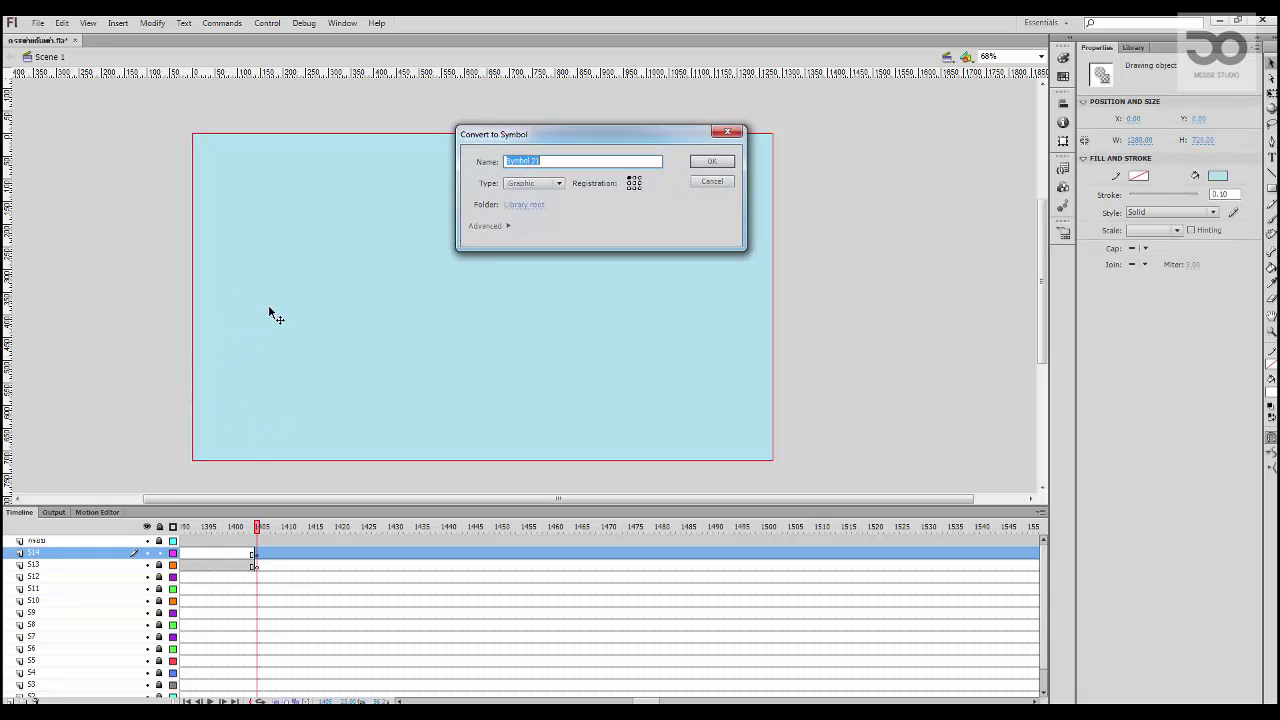
type("S14")
key("Return")
key("ctrl+e")
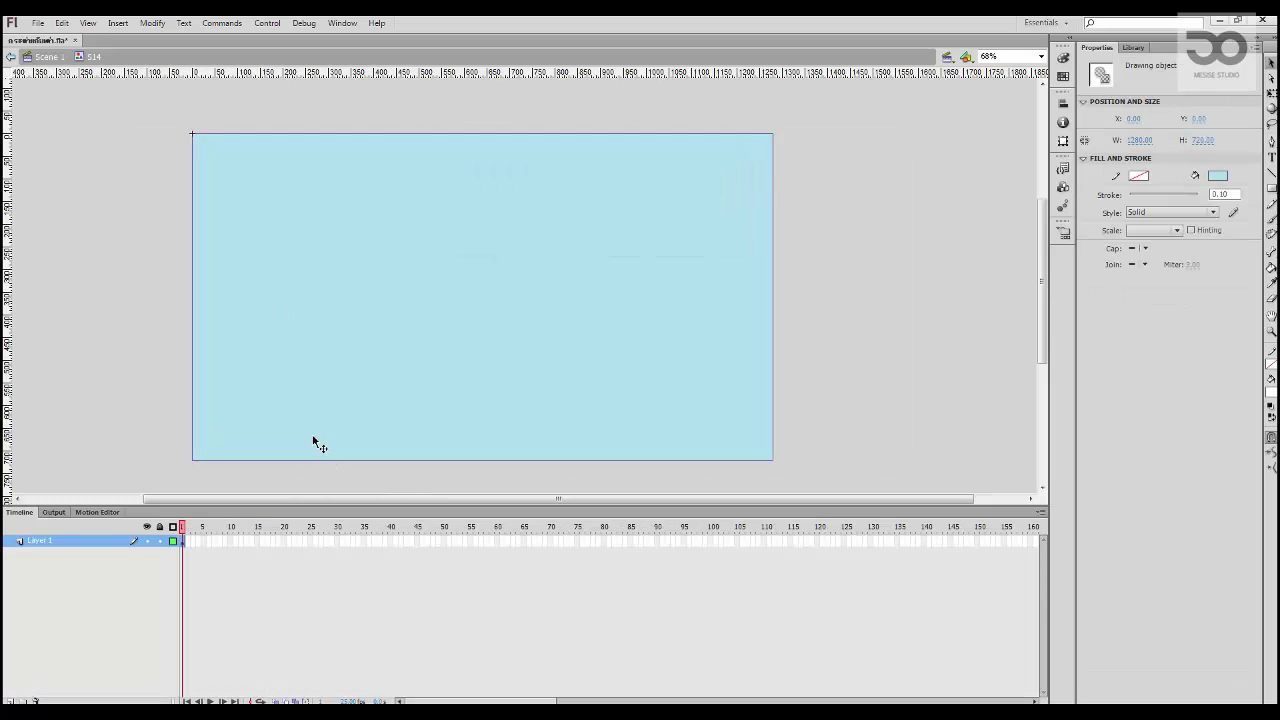
Step: Extend the blue background to frame 115 inside the symbol, lock its layer and add a new layer above it
left_click_drag(205, 545, 792, 588)
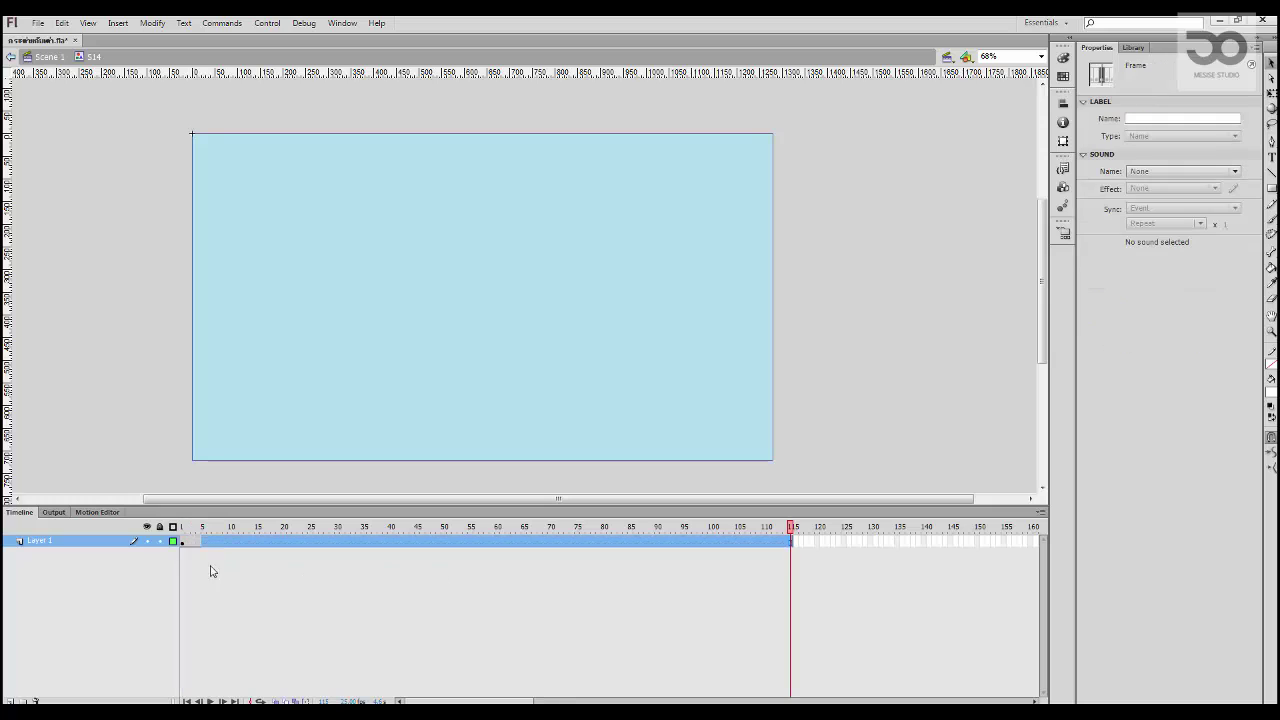
left_click(160, 541)
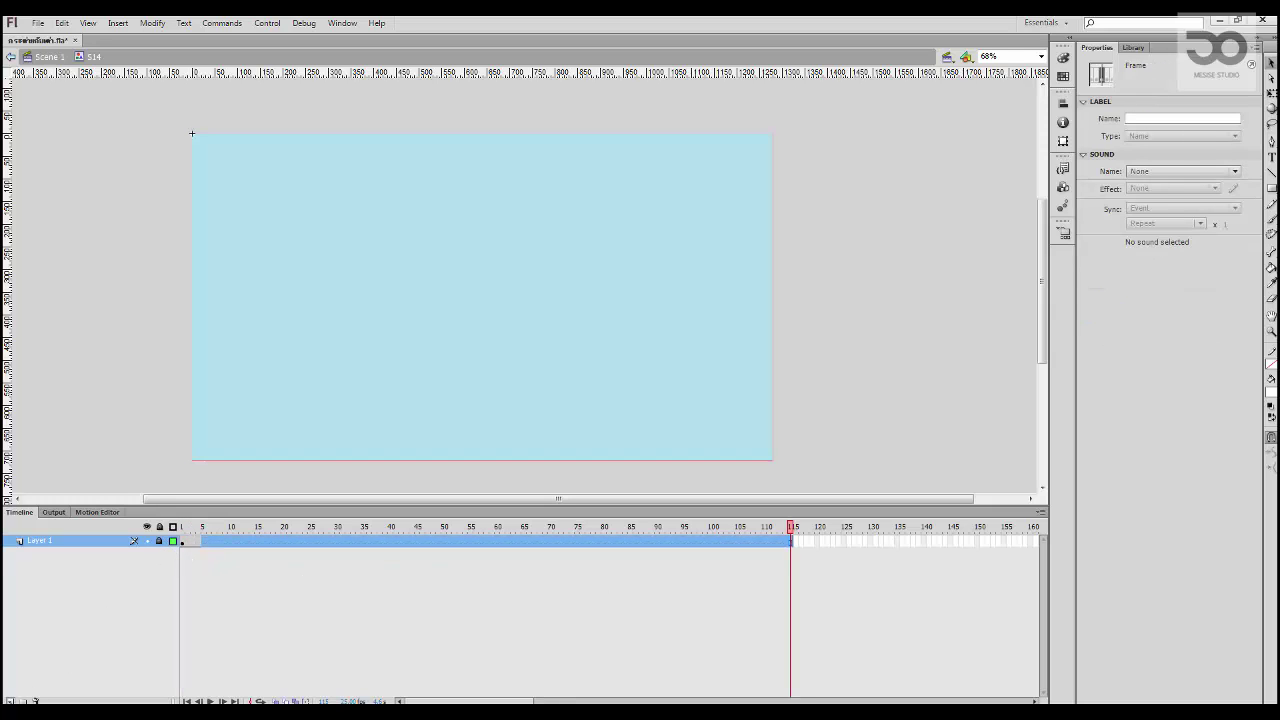
left_click(10, 700)
left_click(291, 553)
left_click(300, 542)
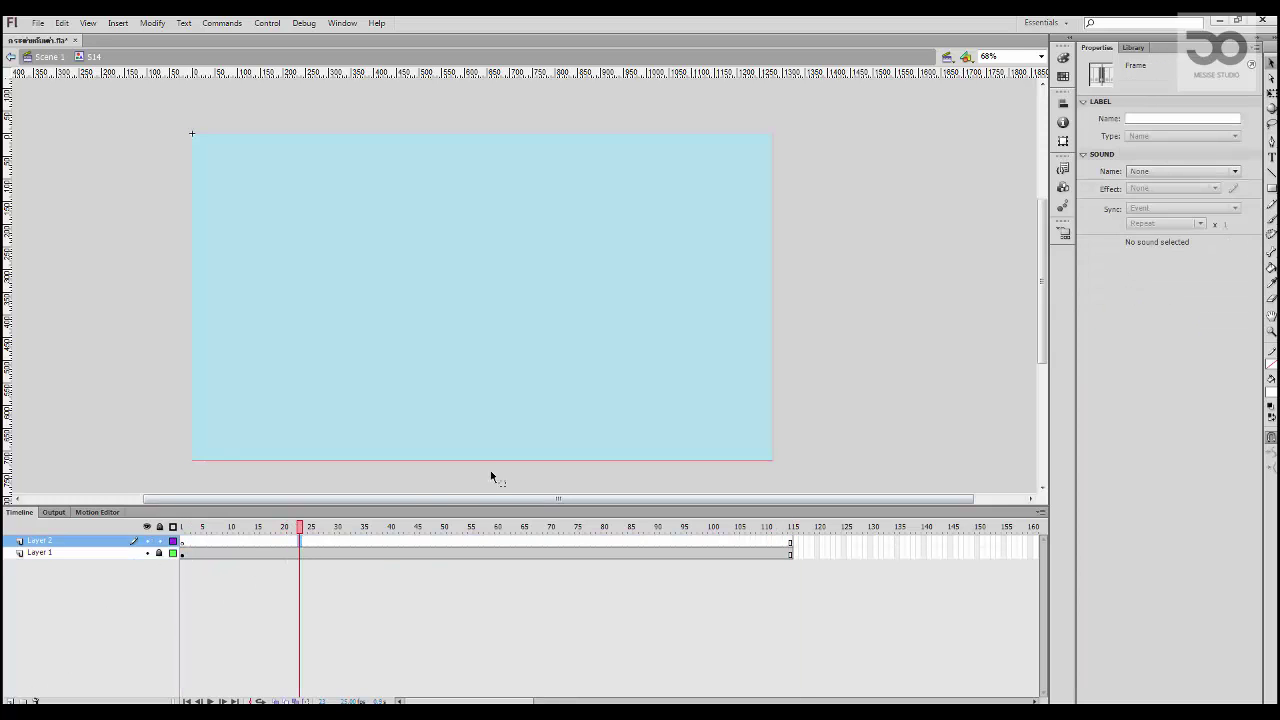
key("r")
left_click_drag(350, 211, 492, 355)
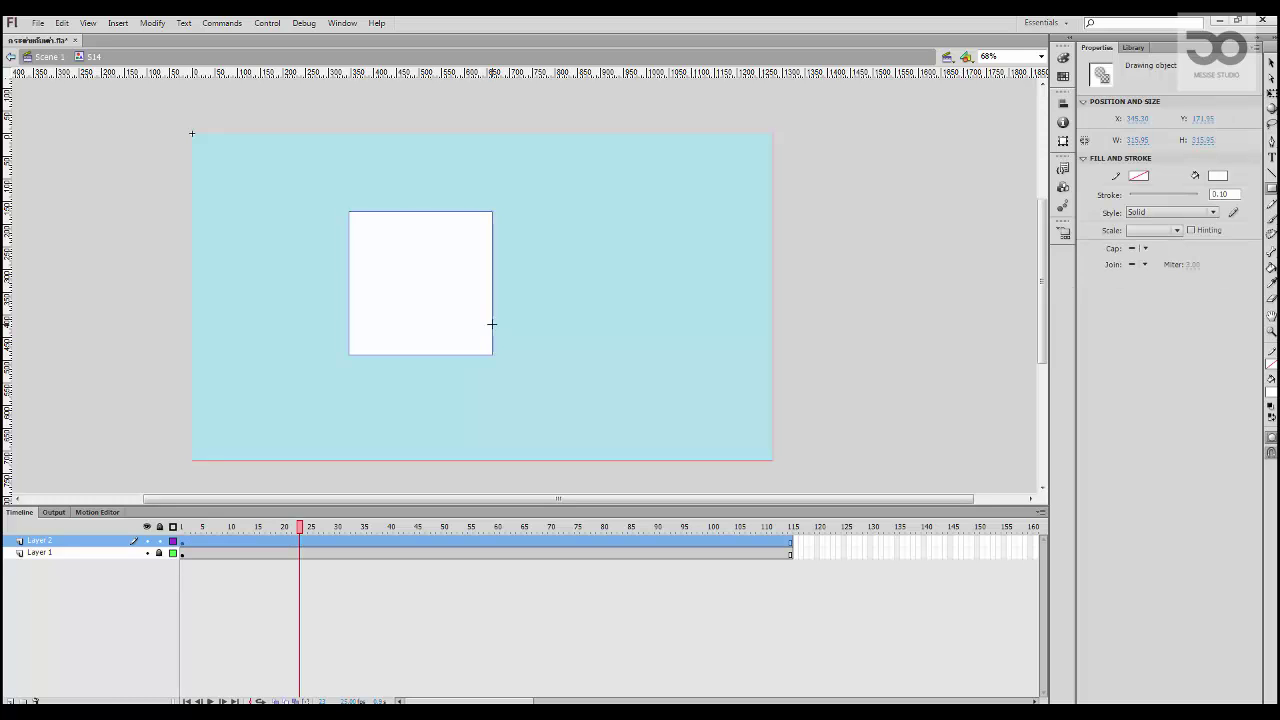
key("ctrl+z")
key("r")
key("r")
key("r")
key("r")
key("r")
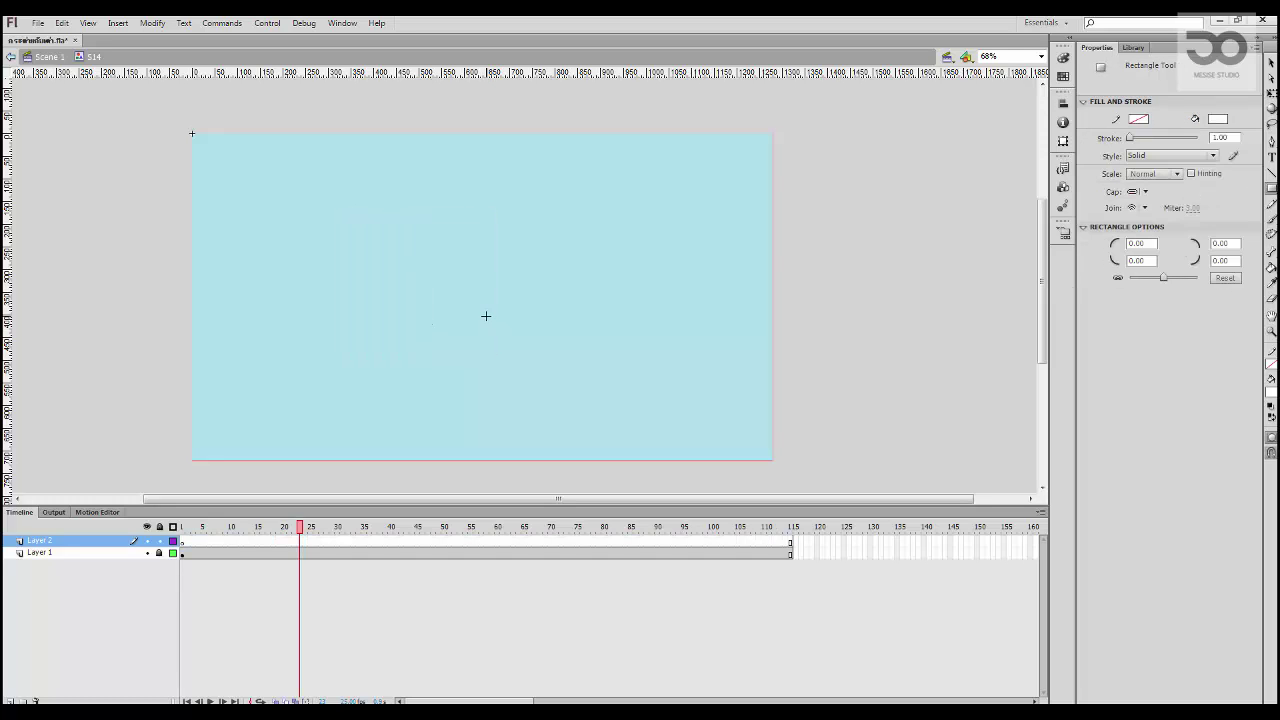
key("r")
Step: Draw a white circle about 594 px across with the Oval tool on Layer 2 and move it near the stage's centre
left_click_drag(1271, 188, 1160, 203)
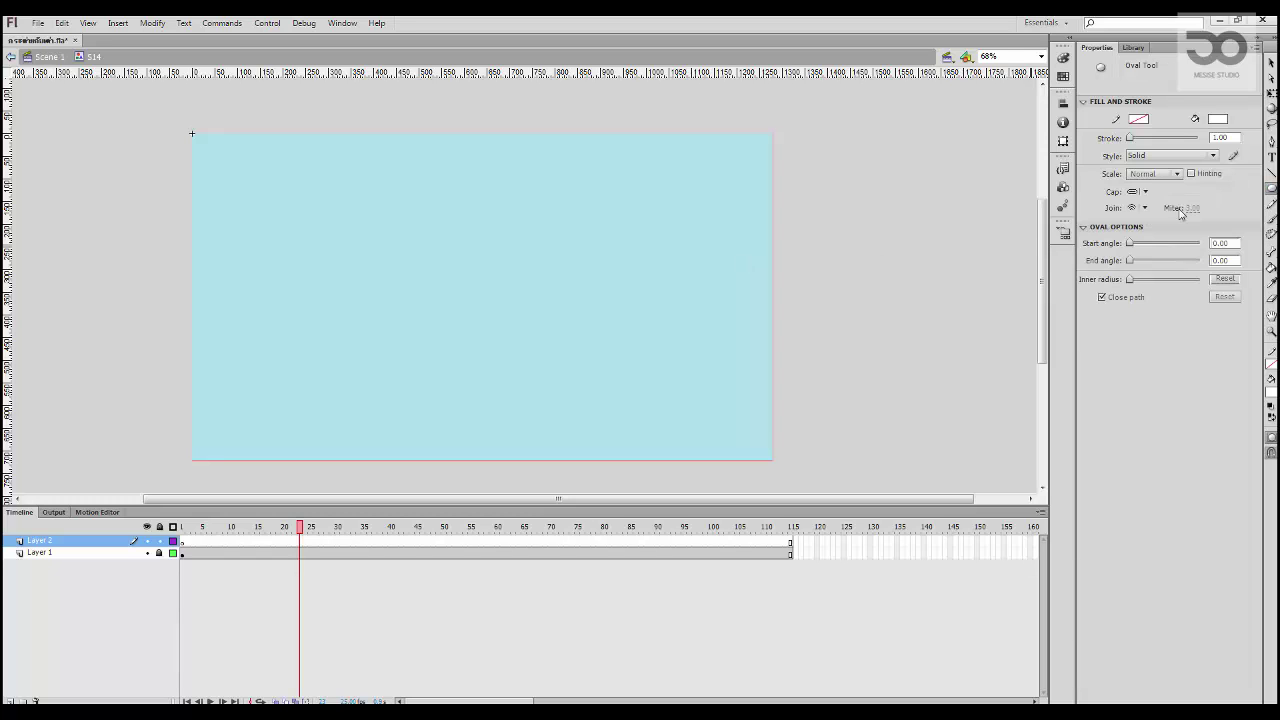
mouse_move(371, 197)
left_mouse_down()
mouse_move(603, 351)
mouse_move(641, 465)
left_mouse_up()
left_click_drag(500, 334, 475, 290)
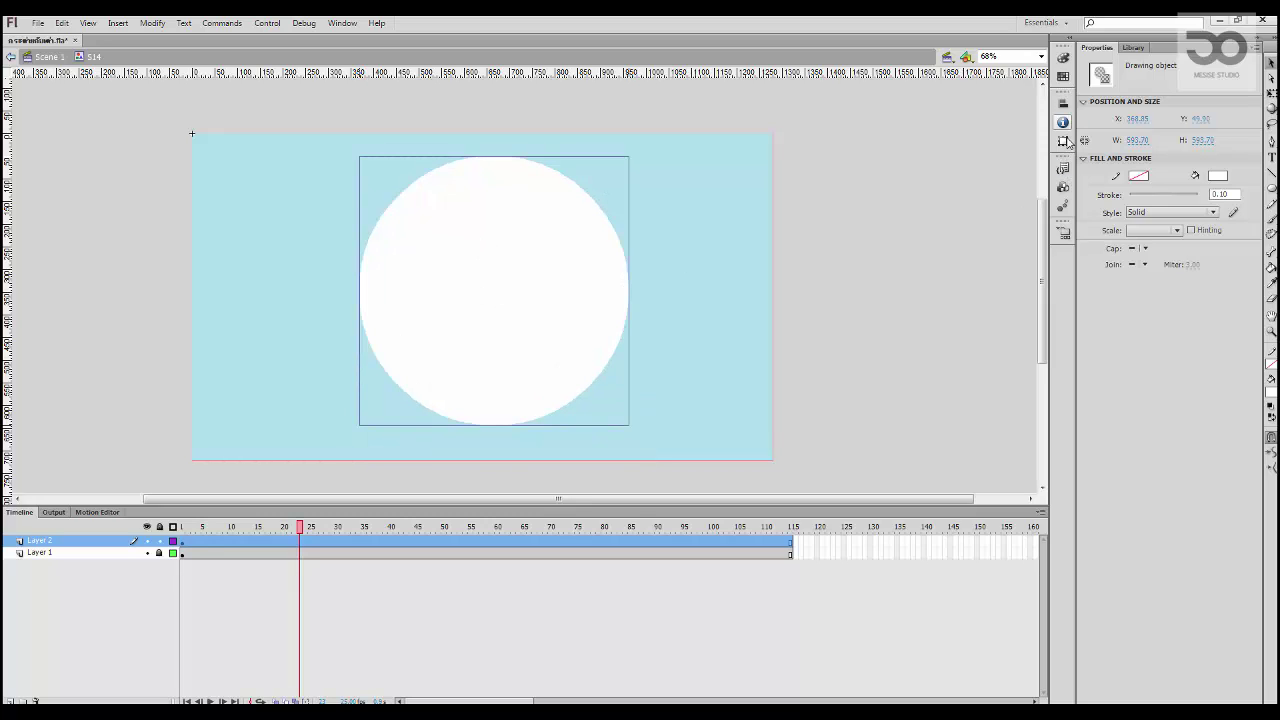
Step: Fill the circle with a white radial gradient that runs from 0% alpha at the centre to 100% alpha at the edge
left_click(1064, 58)
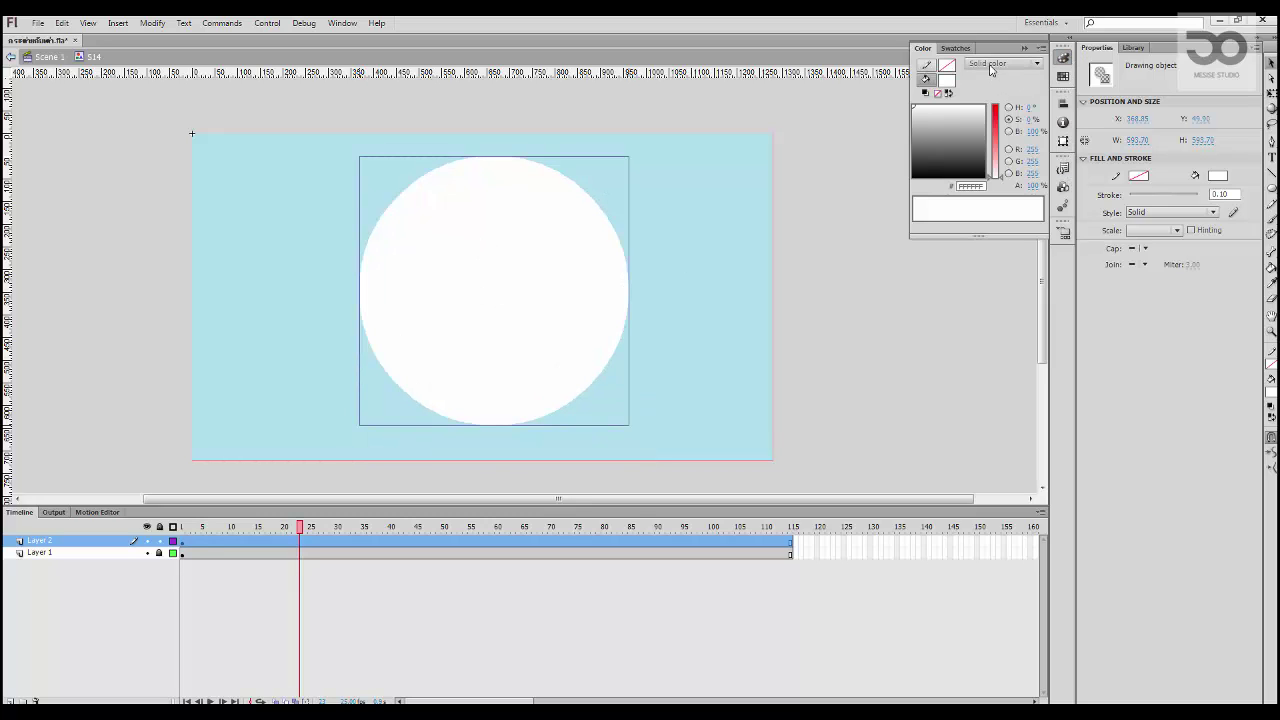
left_click(988, 64)
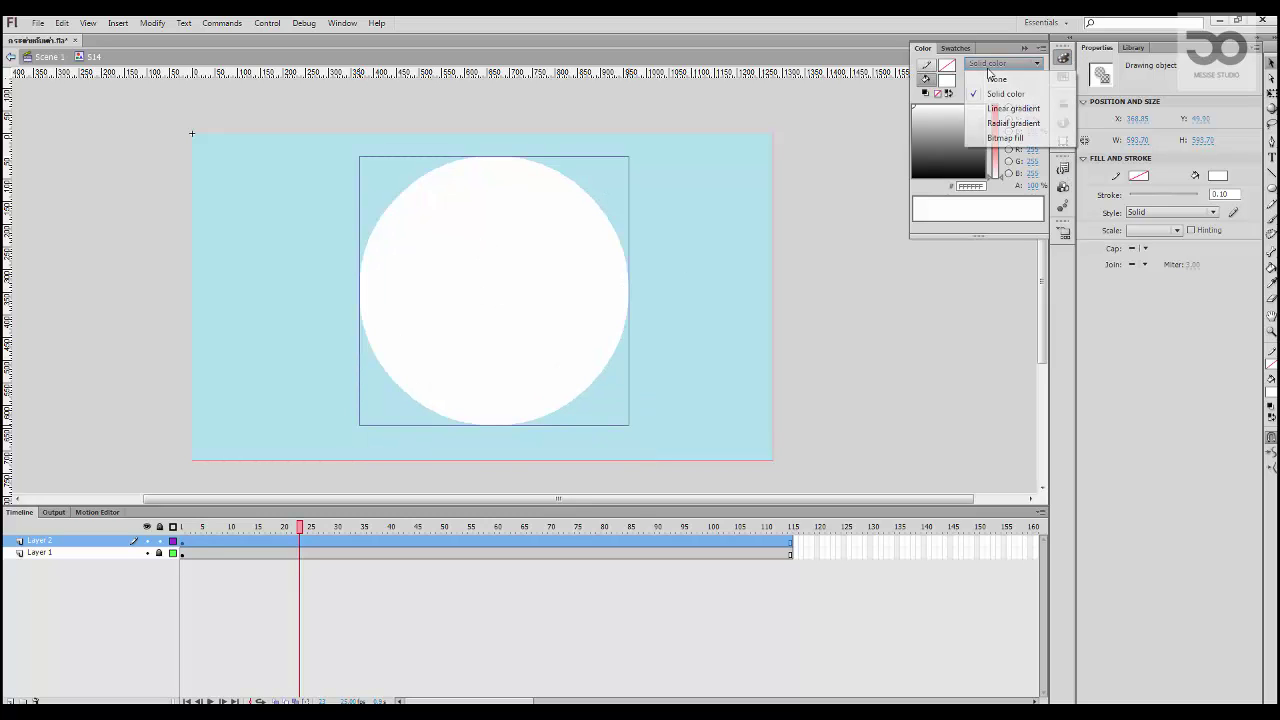
left_click(1013, 123)
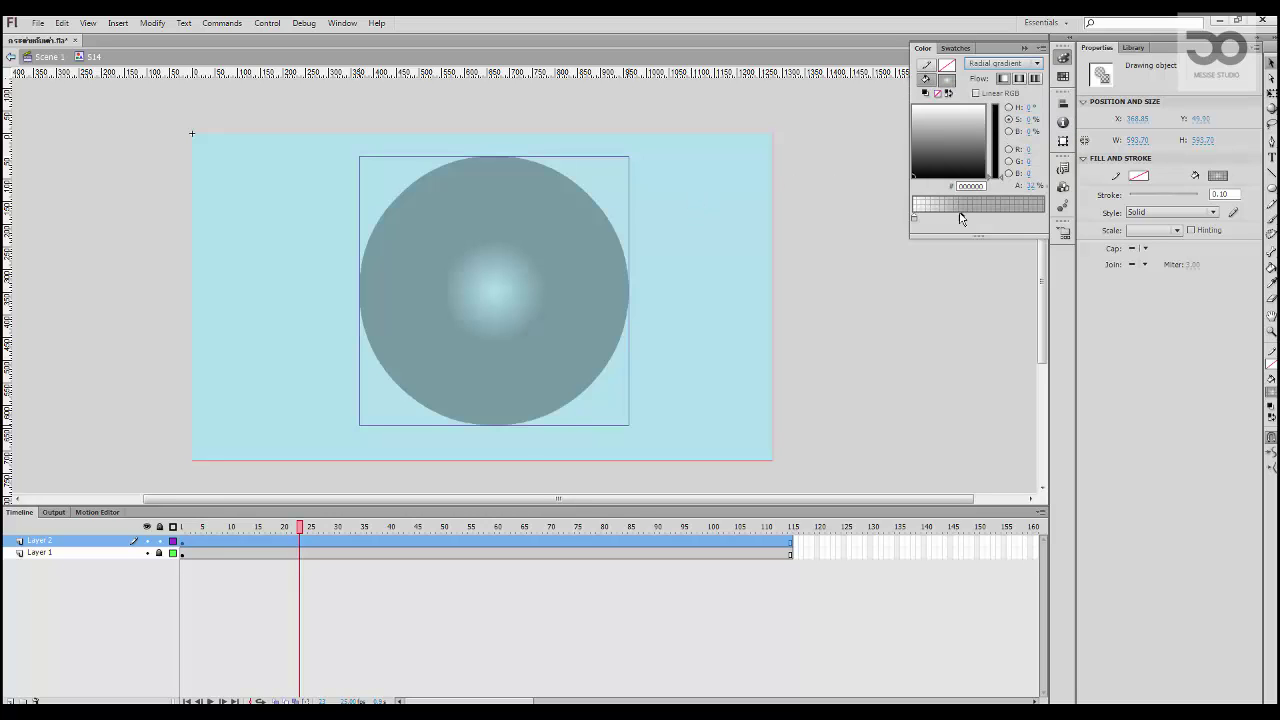
left_click_drag(964, 219, 1045, 221)
left_click_drag(961, 114, 1031, 83)
left_click(913, 218)
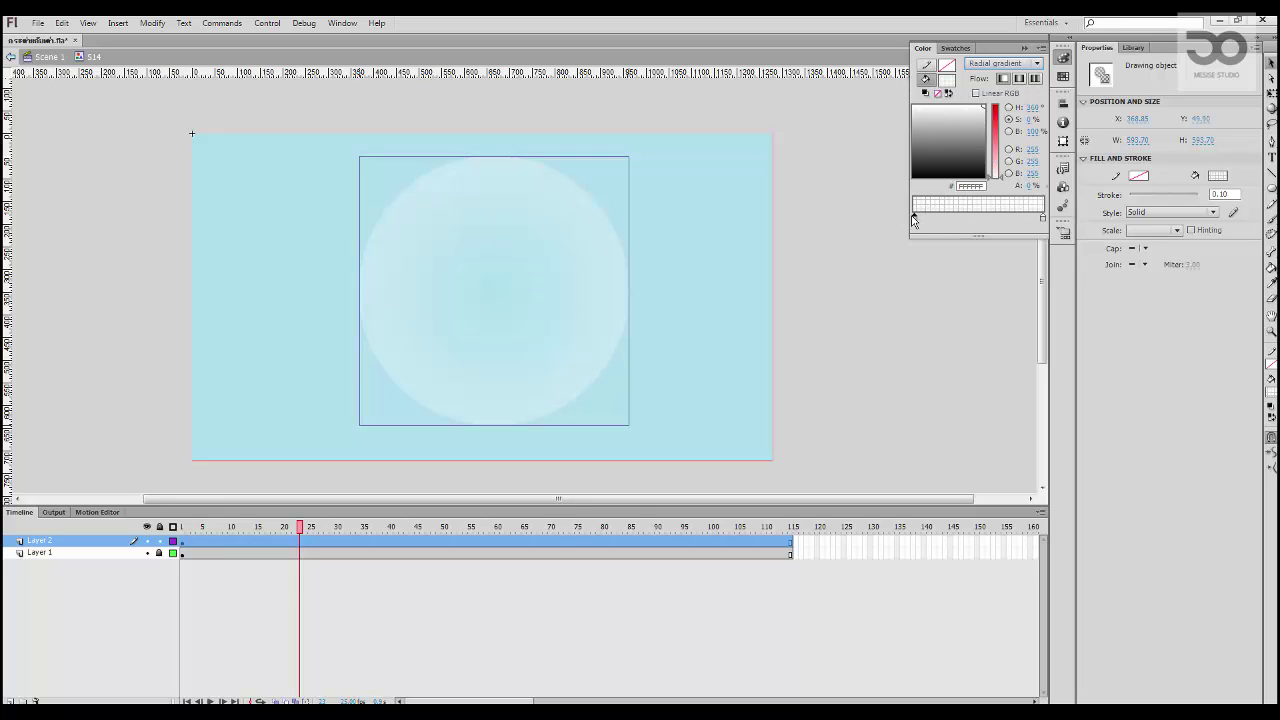
left_click(1043, 219)
left_click_drag(1032, 186, 1057, 52)
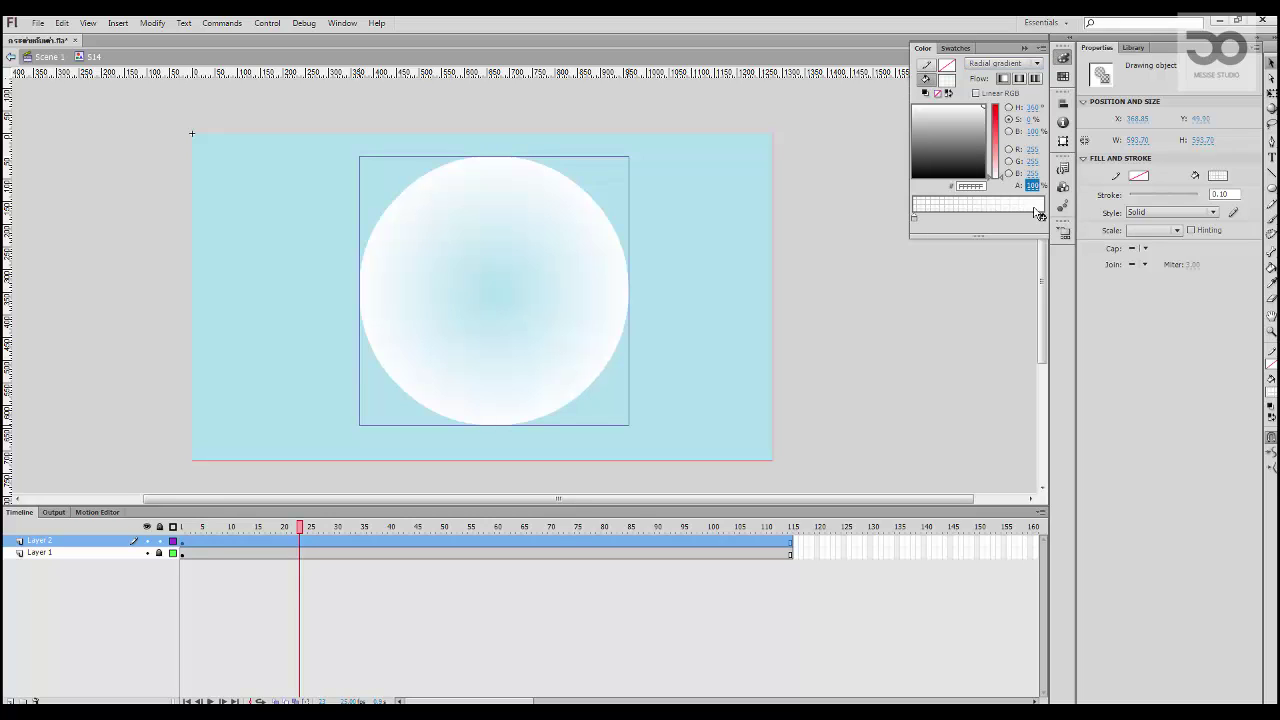
Step: Rework the radial gradient into an opaque white core fading to a transparent edge, adding and shifting colour stops to set the core's size
mouse_move(1043, 218)
left_mouse_down()
mouse_move(970, 218)
mouse_move(1077, 219)
left_mouse_up()
left_click(970, 217)
left_click_drag(926, 214, 893, 207)
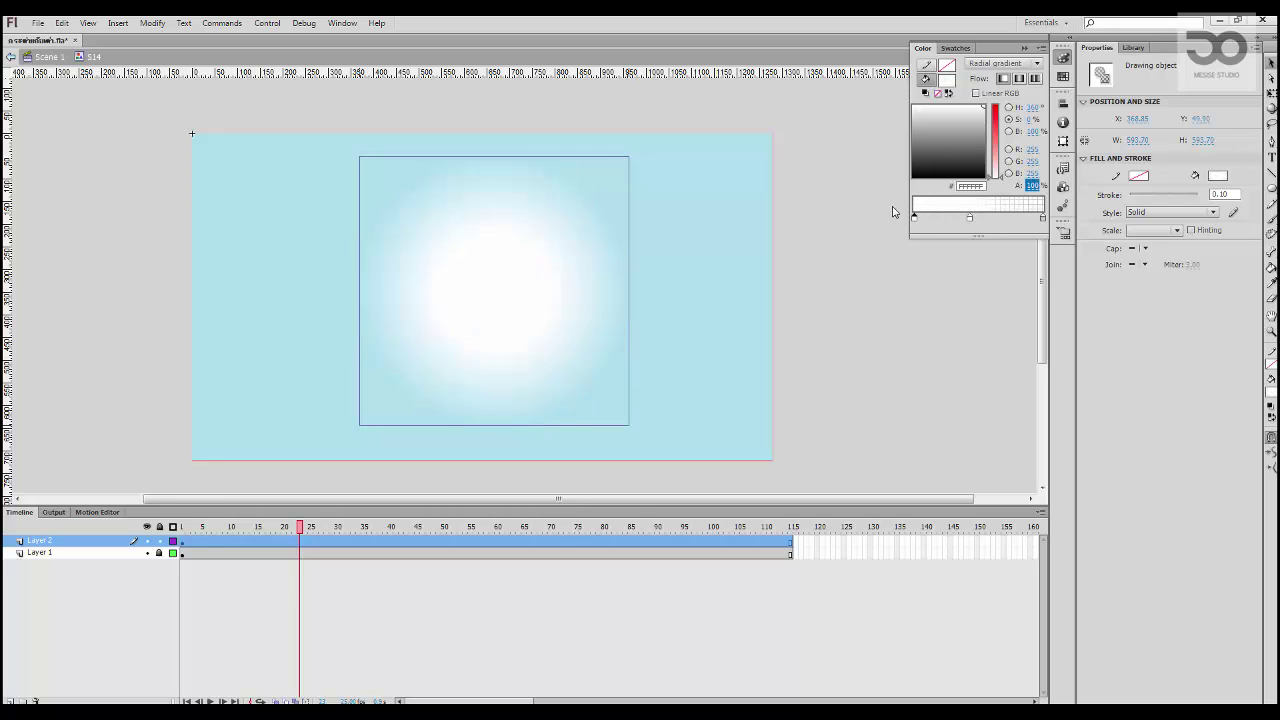
left_click_drag(970, 222, 933, 225)
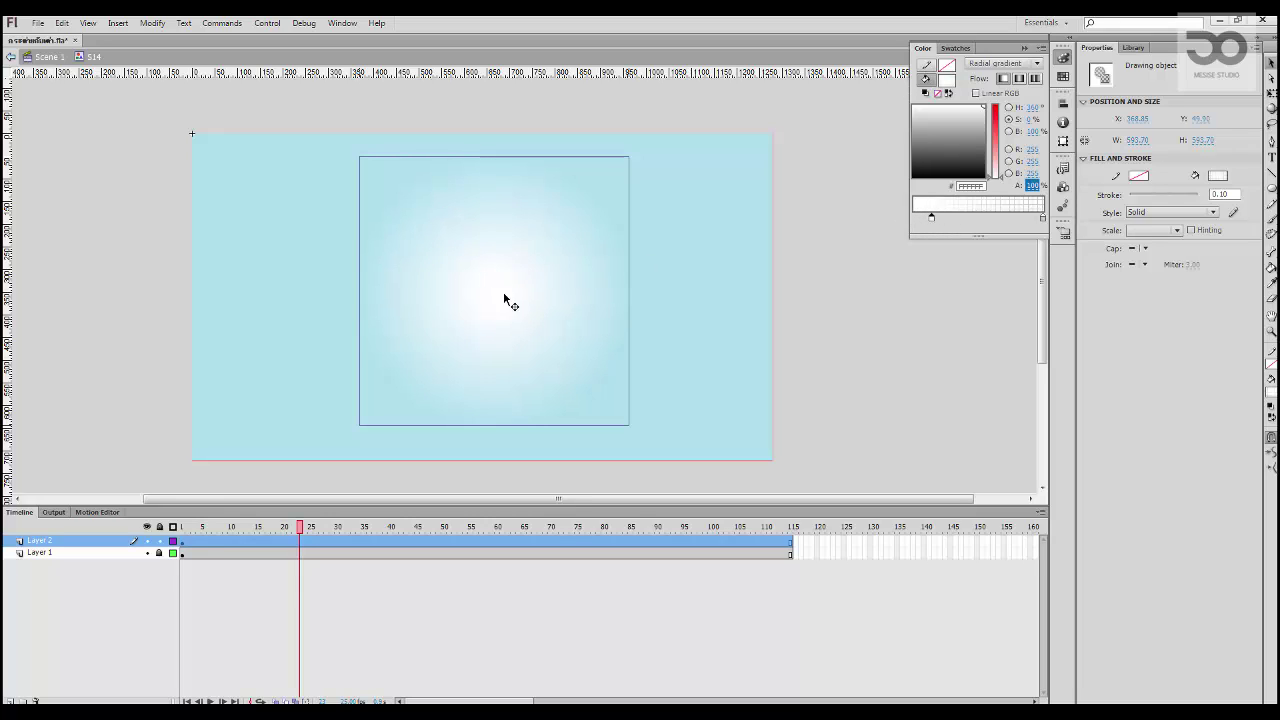
mouse_move(932, 222)
left_mouse_down()
mouse_move(990, 219)
mouse_move(956, 220)
left_mouse_up()
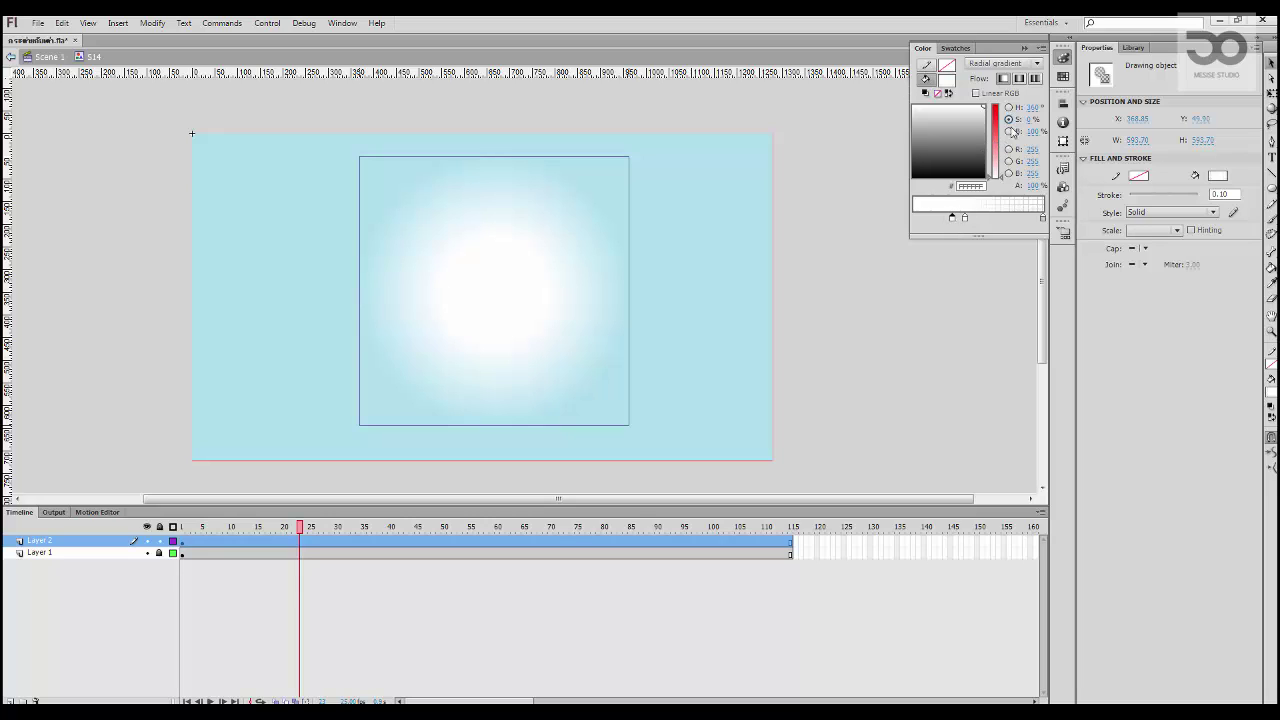
Step: Recolour the gradient's inner stop, trying yellow FFFF00 and settling on pale cream FFFAF3, and shift the stop slightly inward
left_click(1009, 149)
left_click(914, 105)
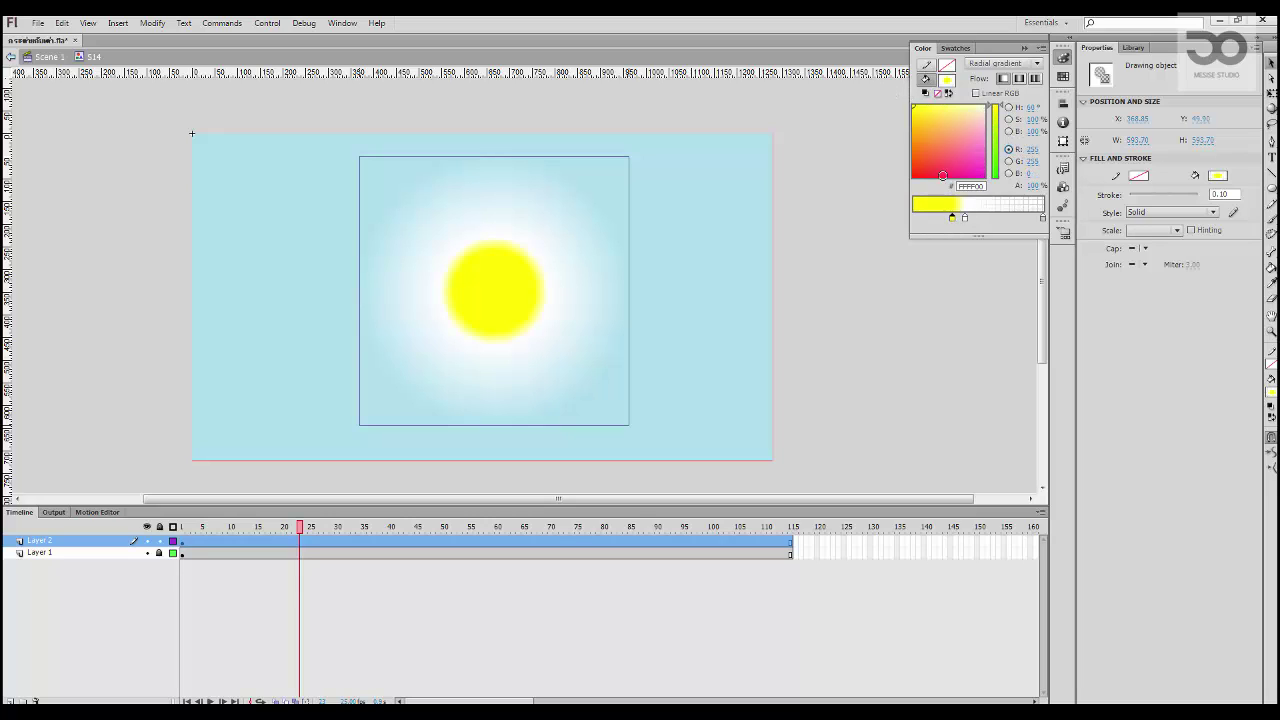
left_click_drag(951, 216, 947, 216)
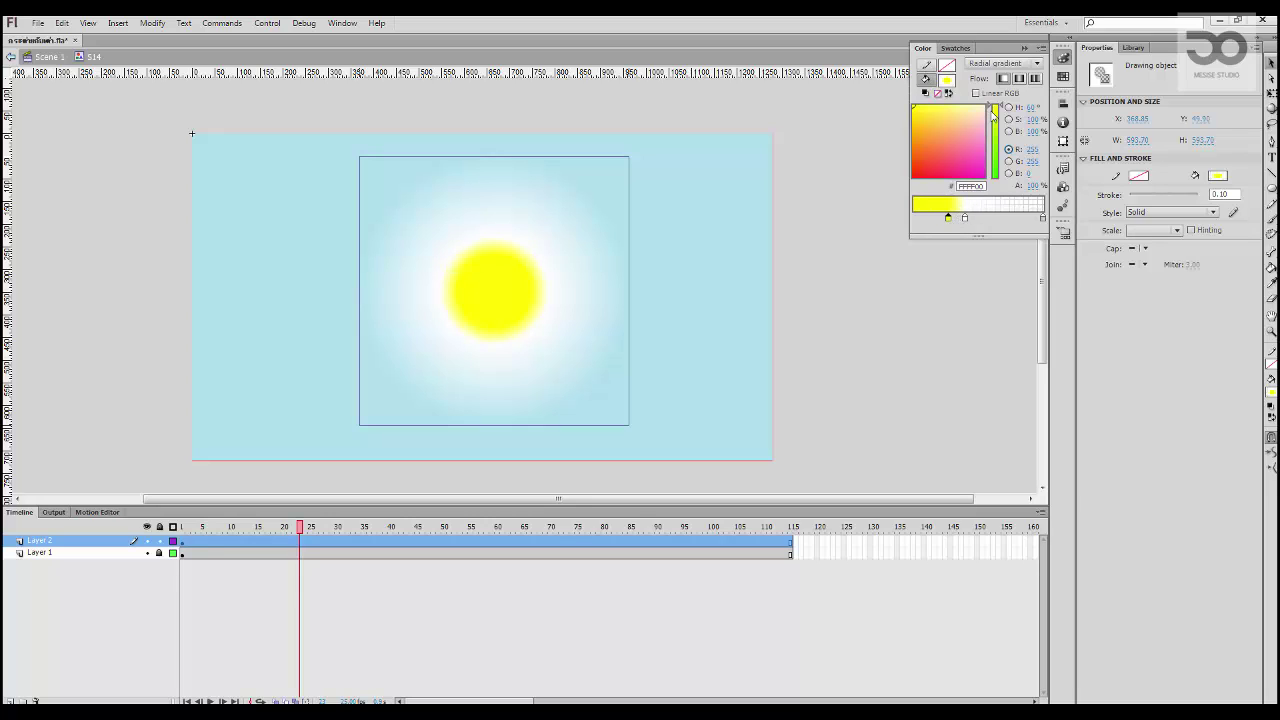
left_click_drag(962, 106, 978, 106)
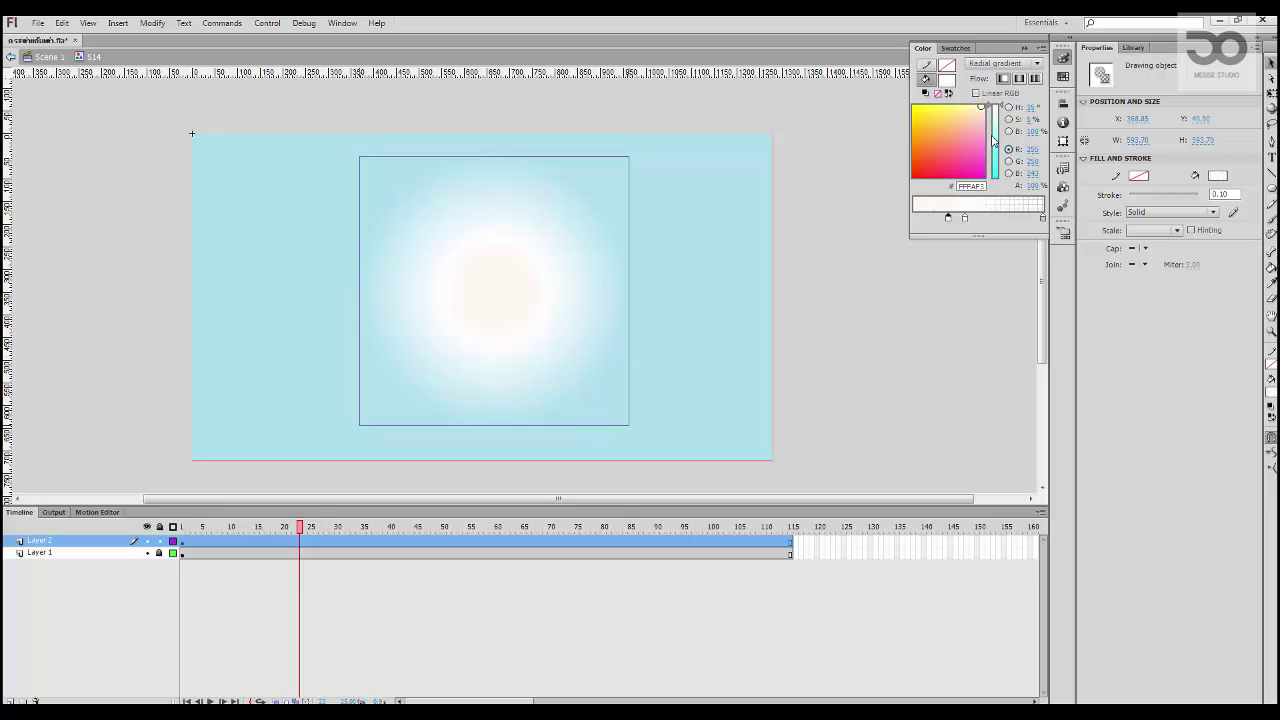
Step: Convert the gradient circle to a graphic symbol with the default name and open it for editing
left_click(907, 314)
left_click(480, 299)
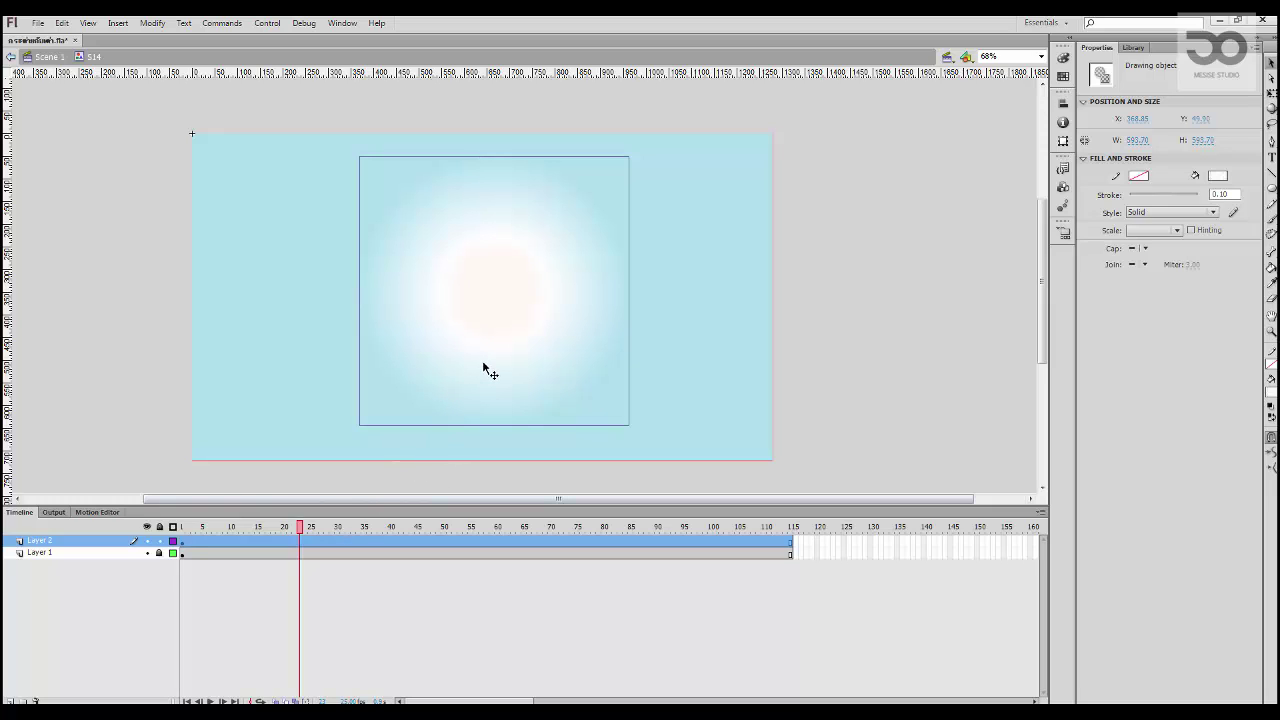
key("F8")
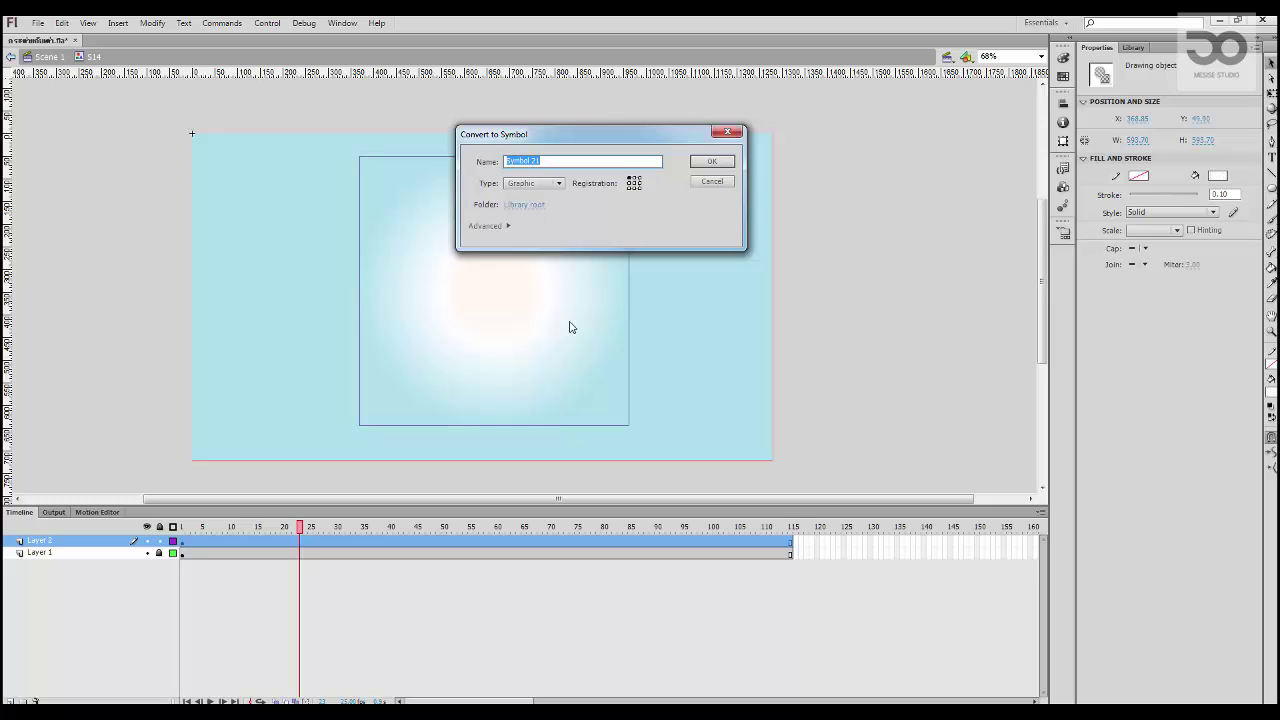
key("Return")
double_click(494, 313)
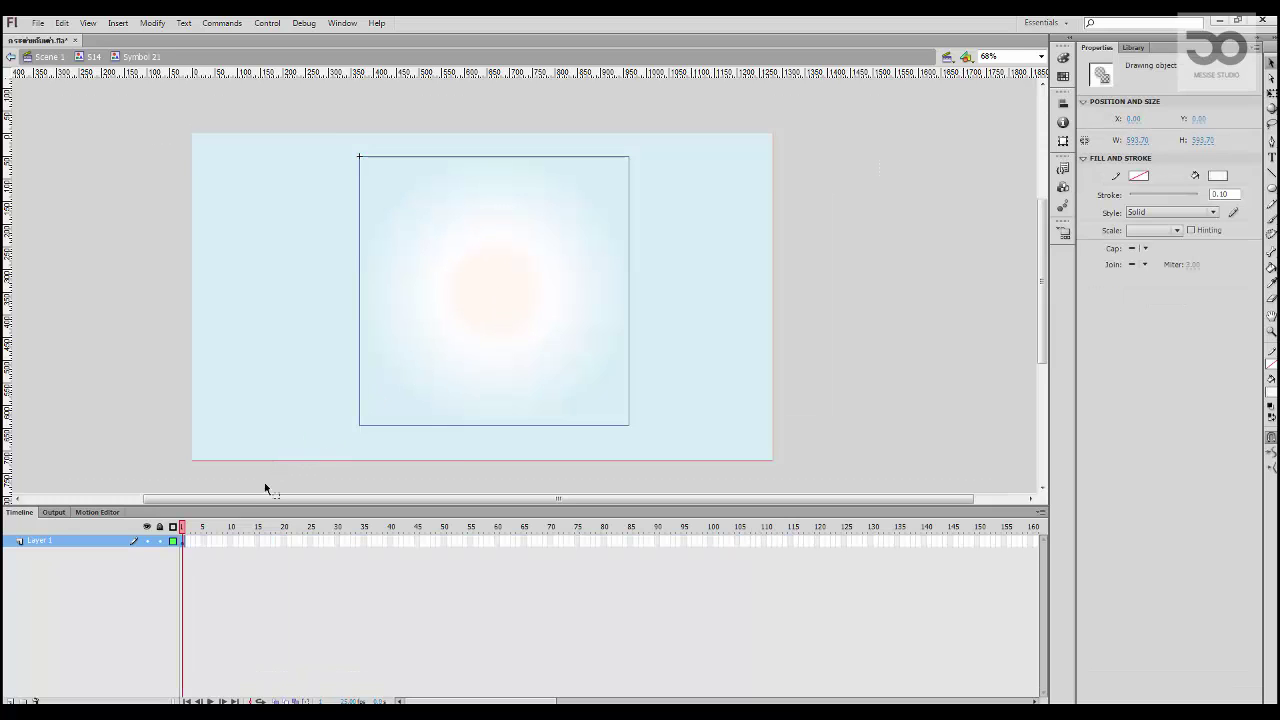
Step: Add keyframes at frames 10 and 20 in the sun symbol and create shape tweens across both spans
left_click(284, 541)
key("F5")
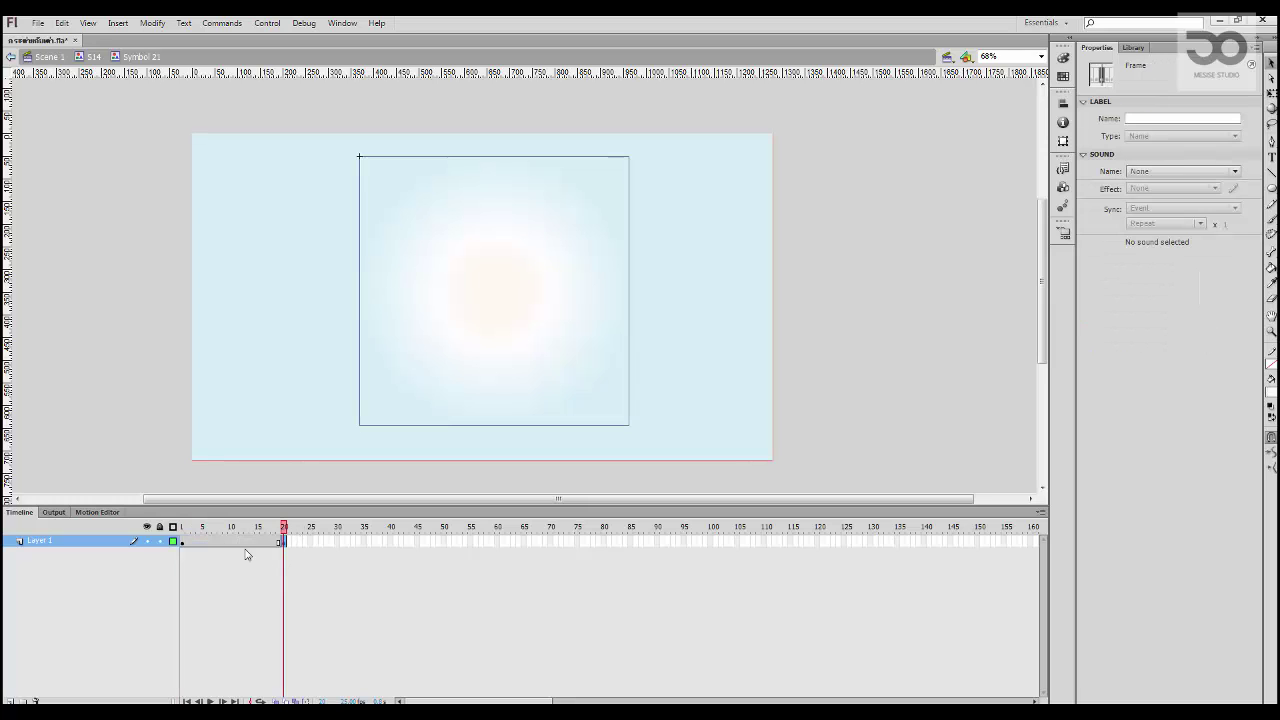
left_click(231, 542)
key("F6")
left_click_drag(210, 543, 236, 544)
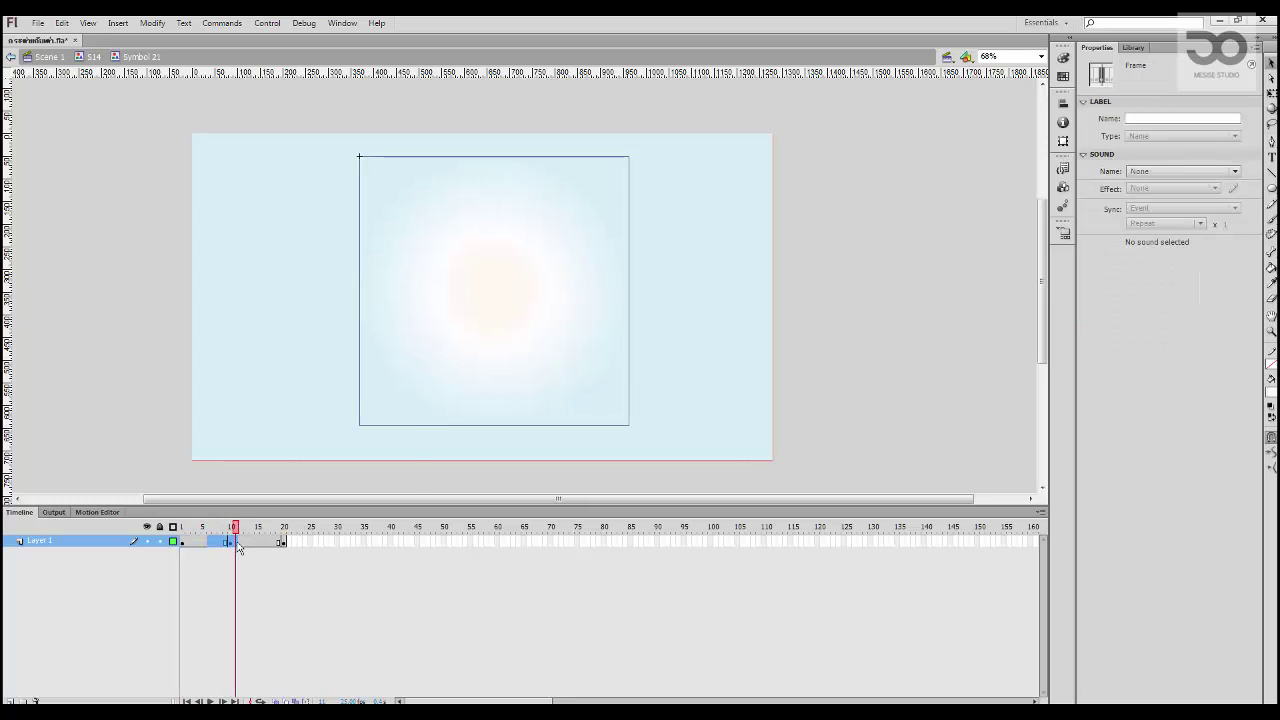
right_click(233, 541)
left_click(323, 207)
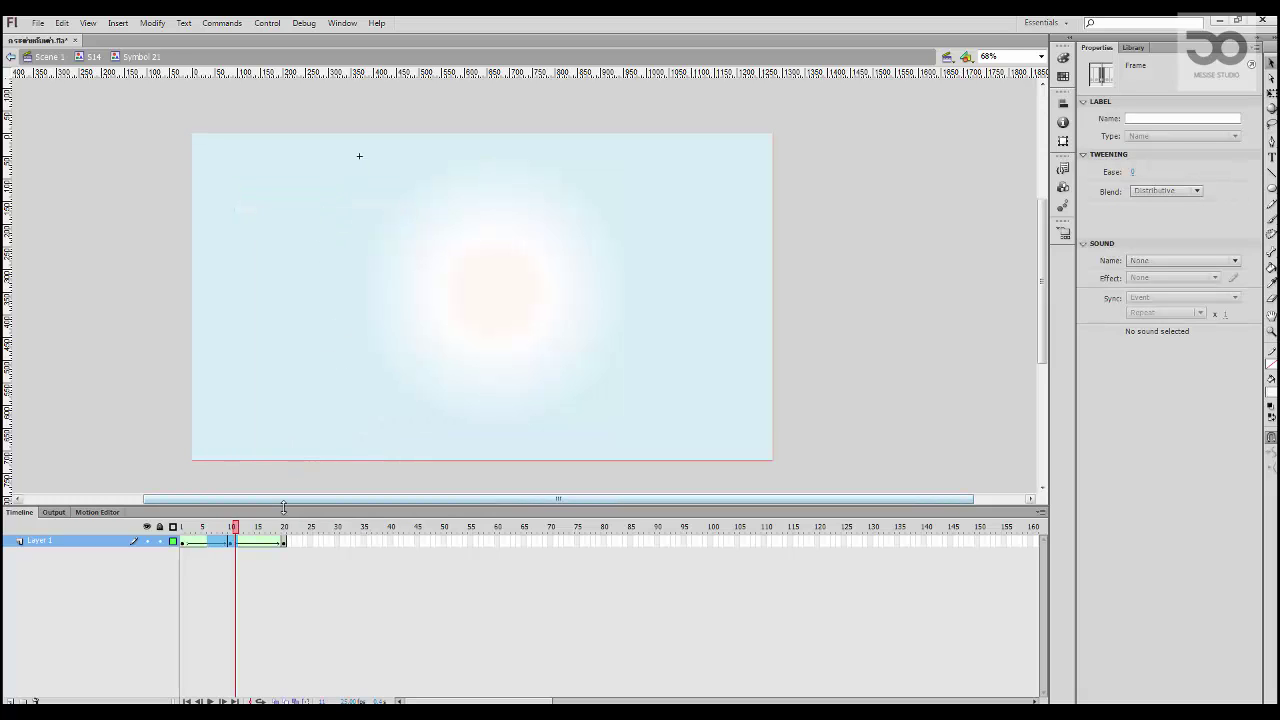
Step: Enlarge the circle from its centre at frame 10, and set the tween ease to 100 before it and -100 after it
left_click(231, 543)
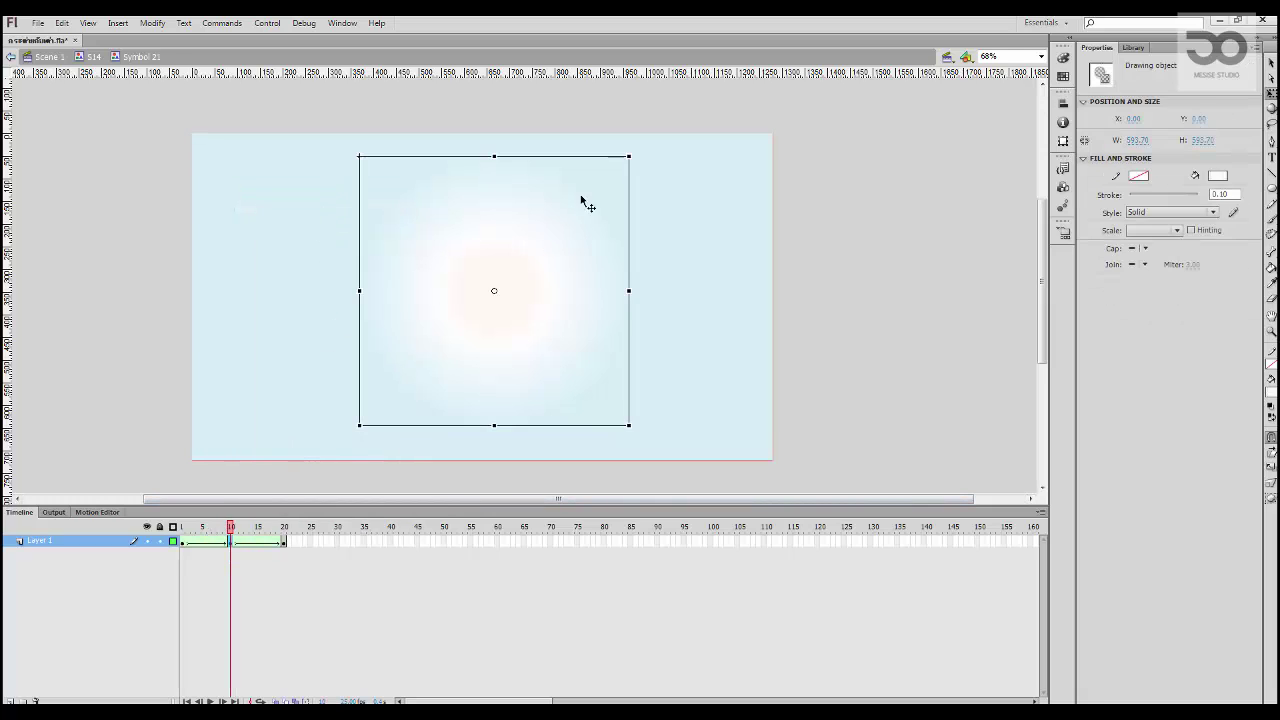
left_click_drag(627, 156, 671, 130)
left_click(208, 542)
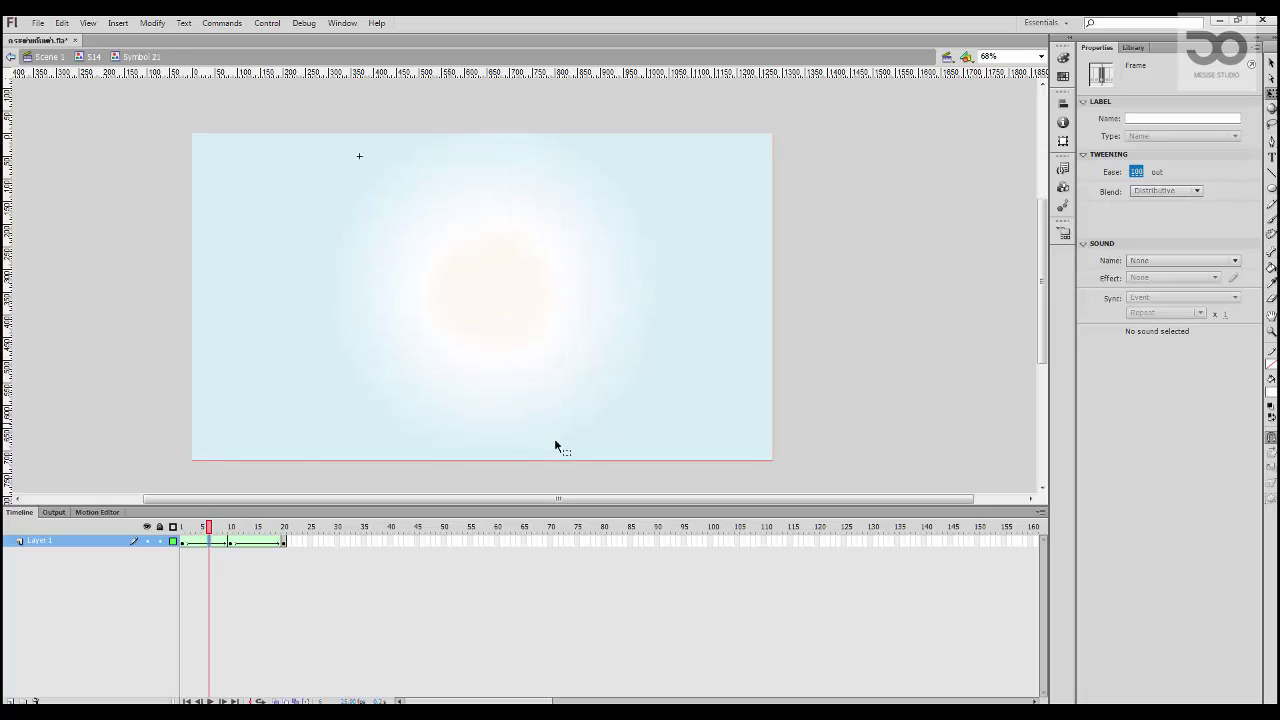
left_click(268, 543)
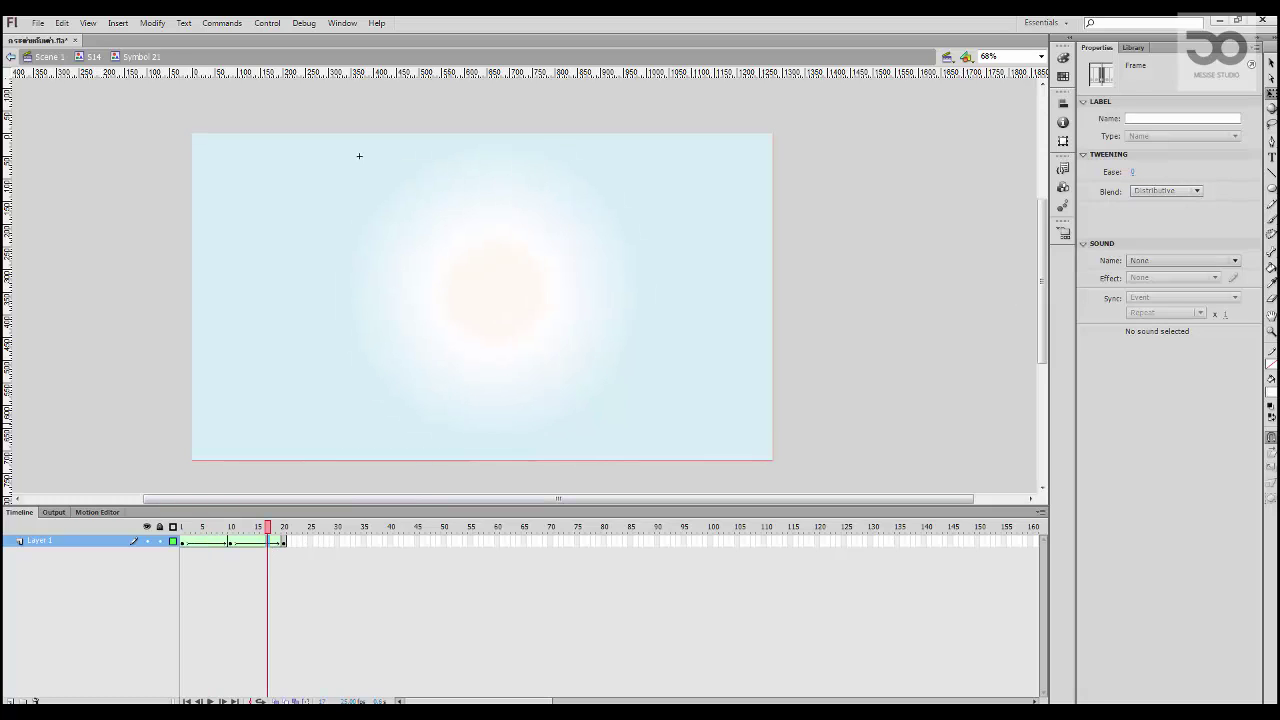
left_click(1134, 172)
Step: Play the sun's pulse inside its symbol and again on the S14 timeline
left_click(182, 541)
key("Return")
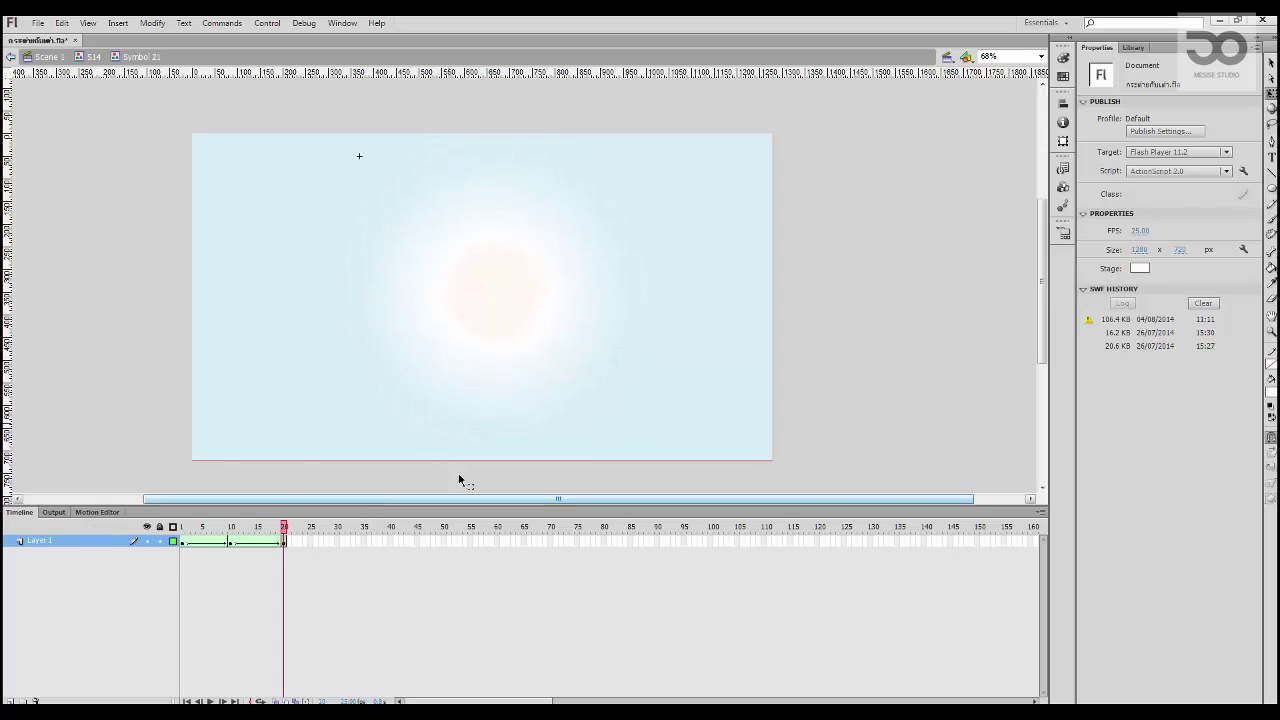
left_click(93, 57)
left_click(869, 318)
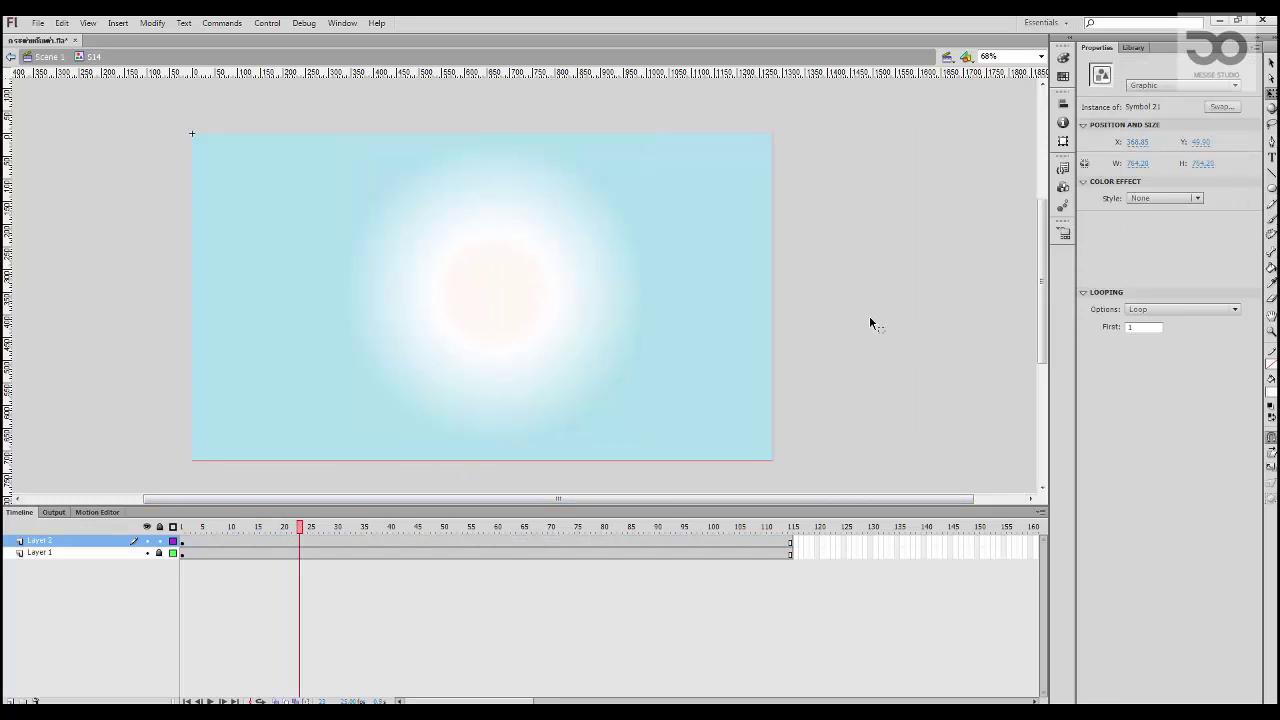
left_click(91, 541)
key("Return")
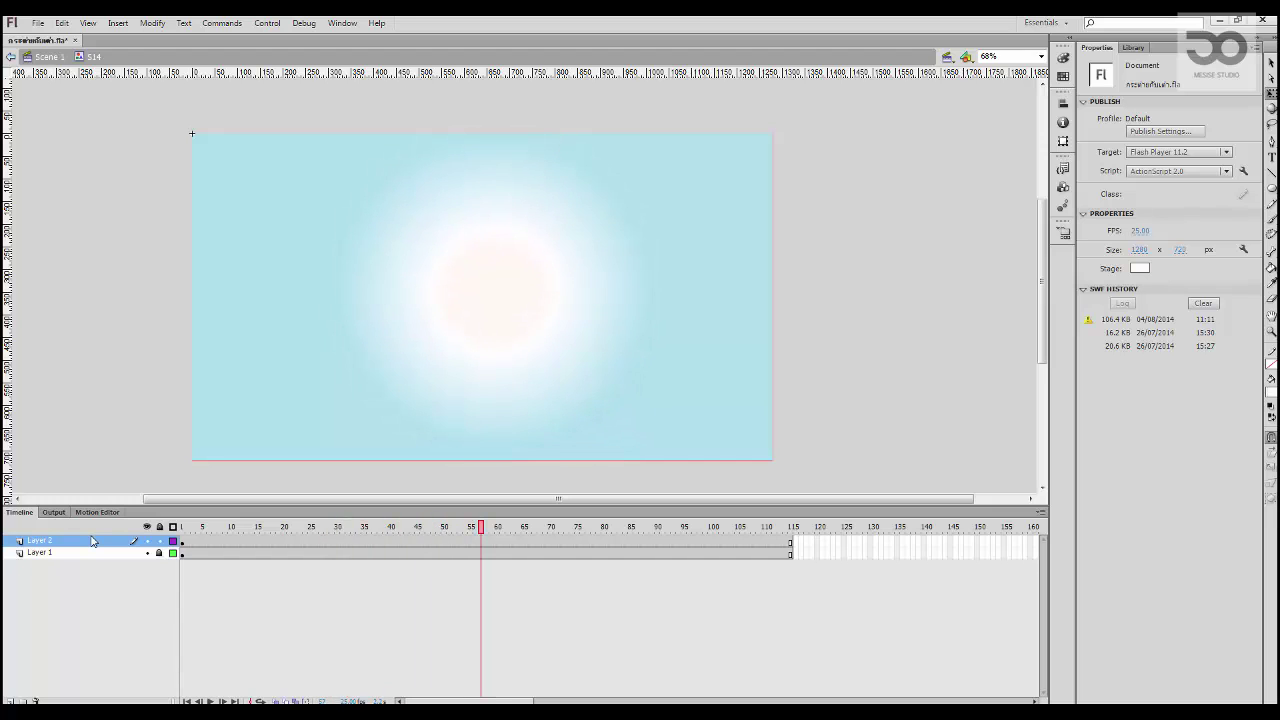
Step: Slow the pulse by stretching the symbol's tweens to 40 frames with the middle keyframe at frame 19, and replay it in S14
double_click(528, 303)
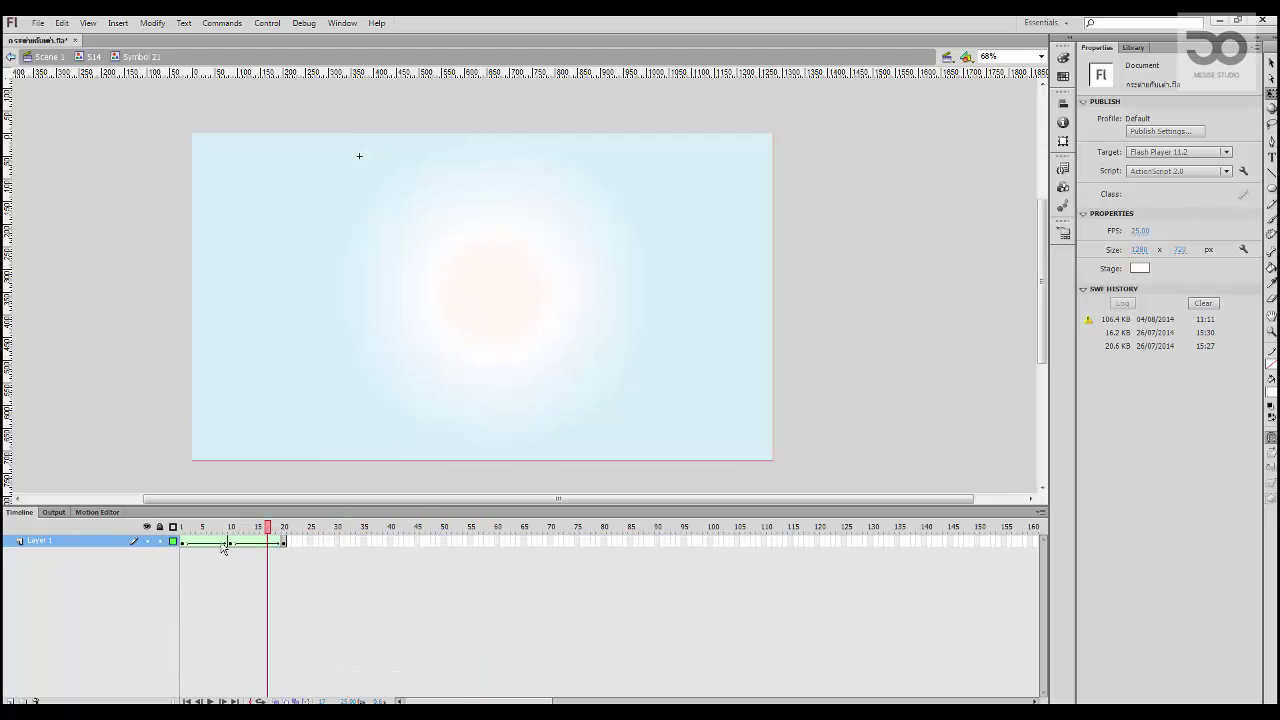
key("F5")
left_click_drag(183, 545, 332, 547)
key("F5")
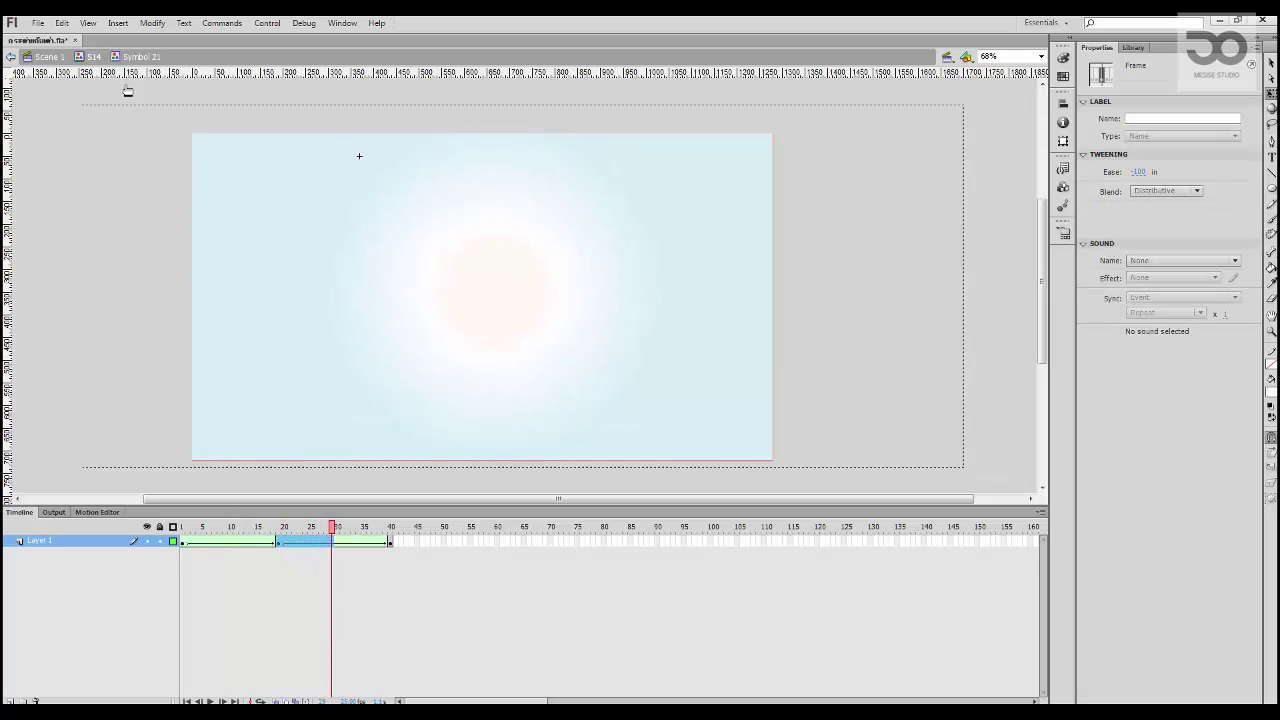
left_click(93, 57)
key("Return")
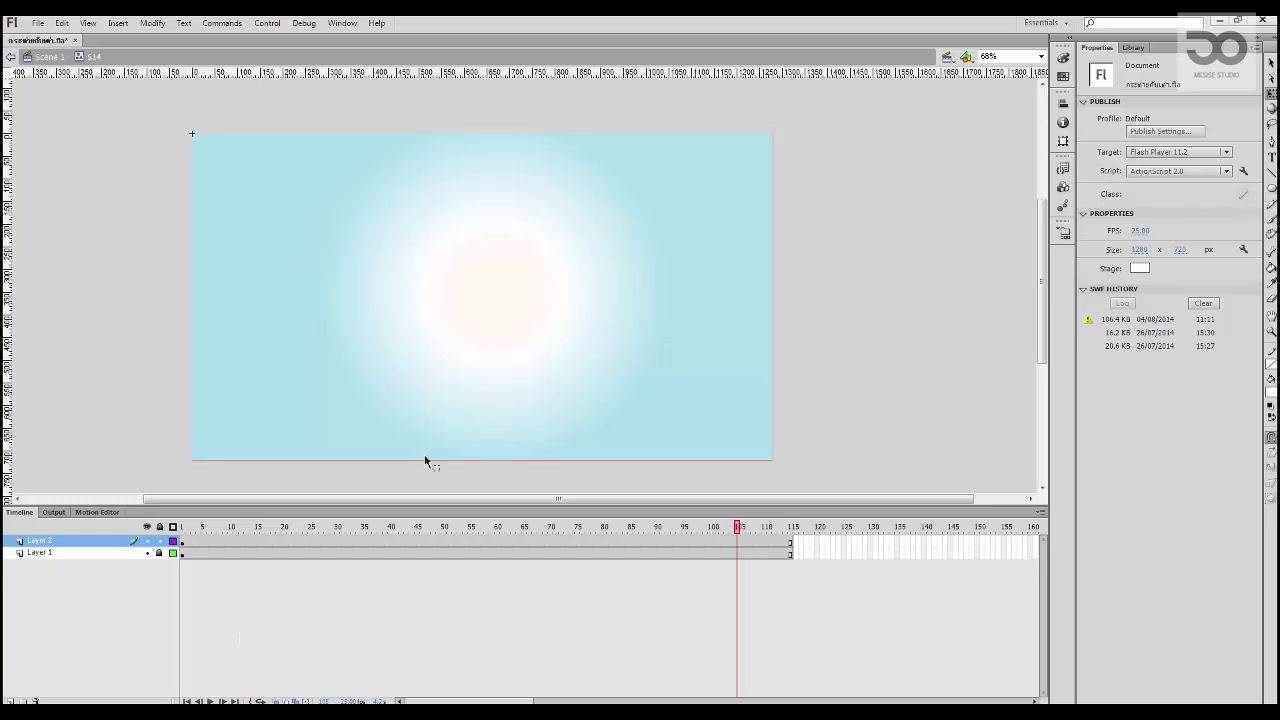
Step: Reopen the sun symbol, set the shape tween ease to -100, and play the pulse from frame 1 to check the easing
left_click(490, 338)
double_click(386, 431)
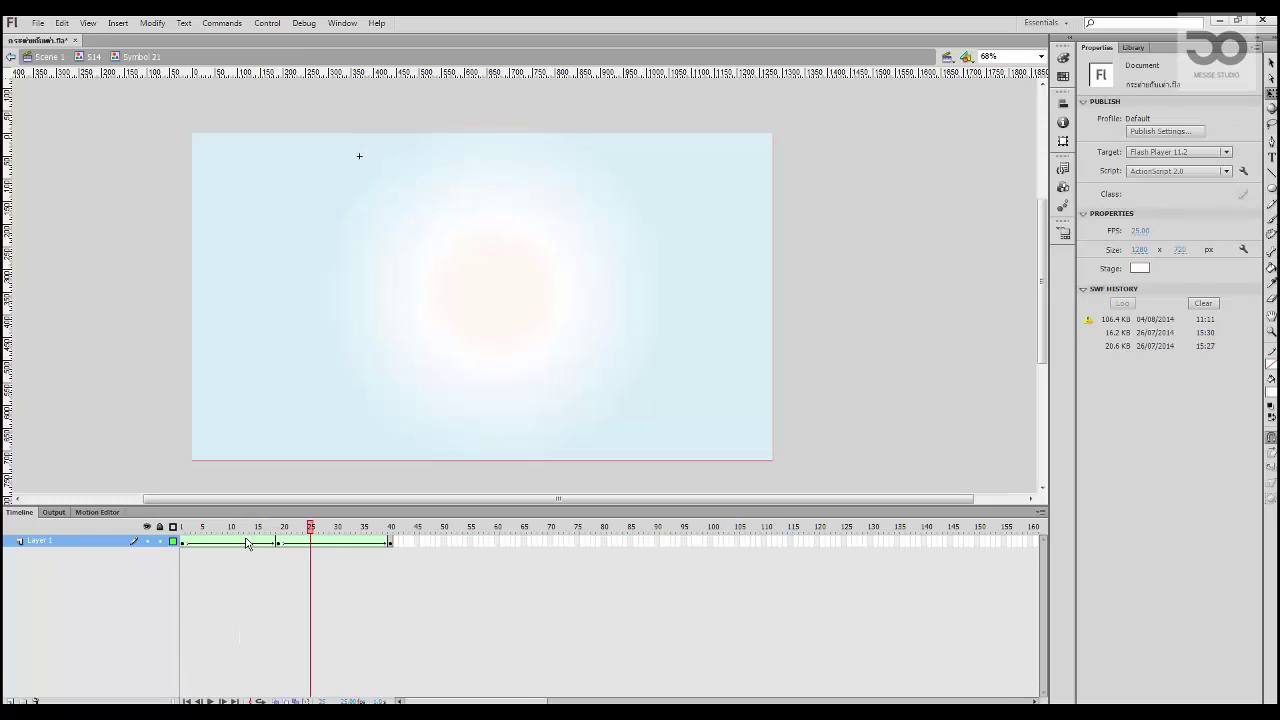
left_click_drag(247, 543, 338, 543)
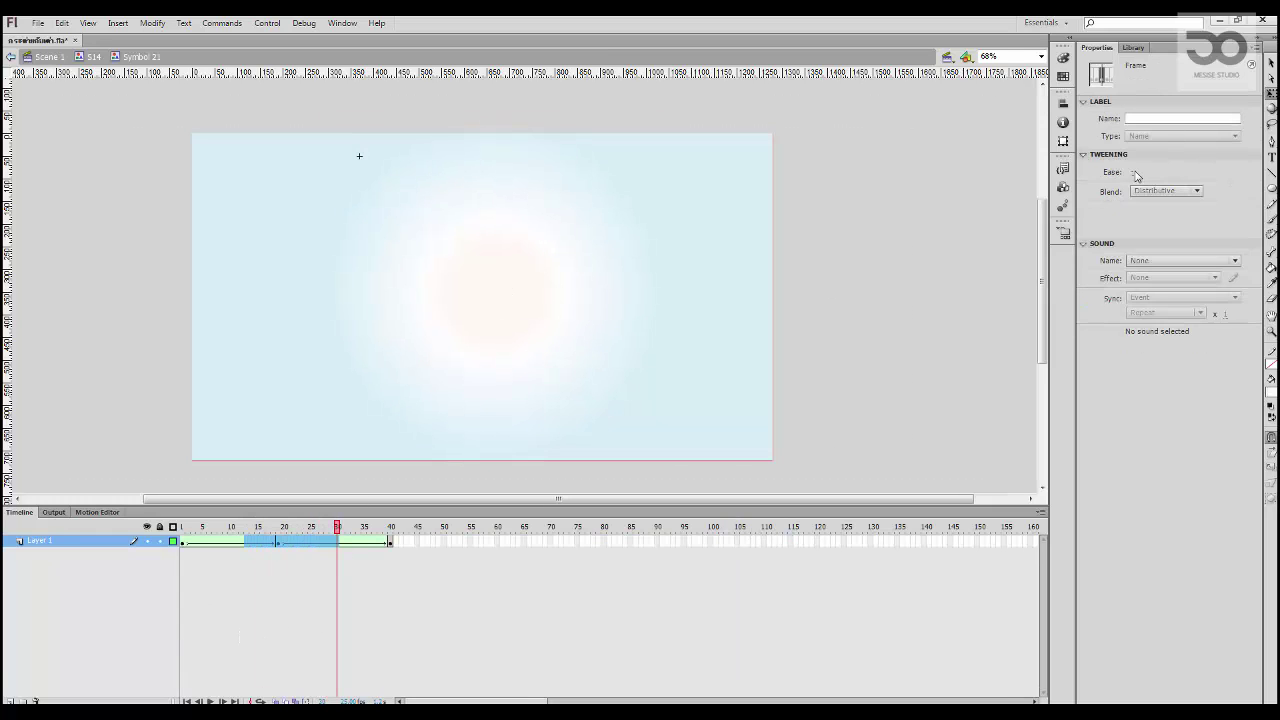
left_click_drag(1133, 172, 1175, 180)
key("Return")
type("-100")
left_click(345, 568)
left_click(349, 541)
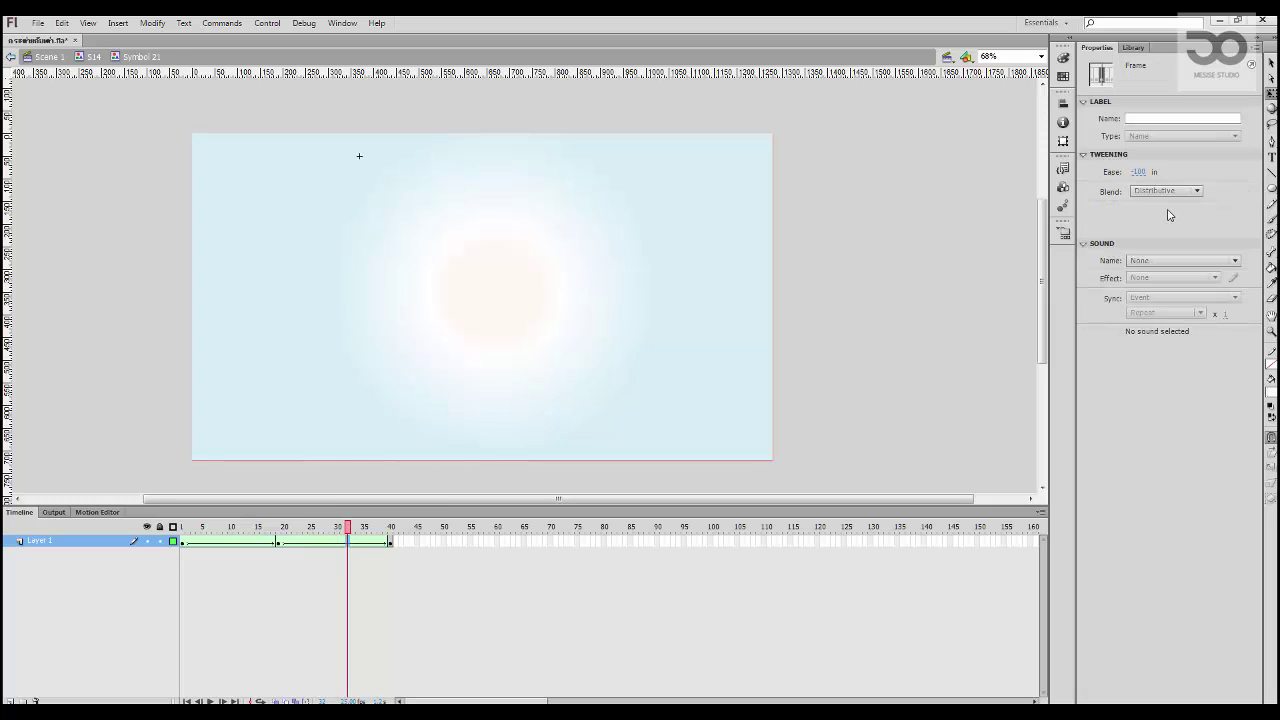
left_click(1138, 173)
left_click(301, 488)
left_click_drag(262, 527, 116, 535)
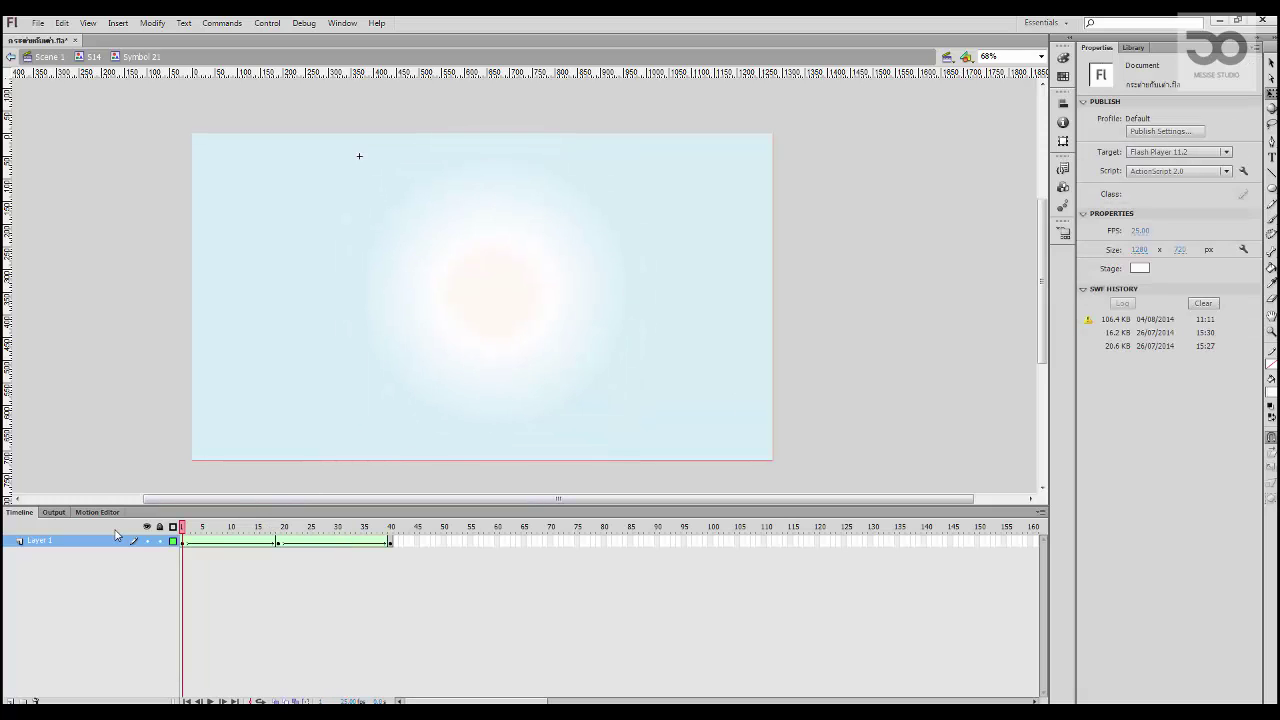
key("Return")
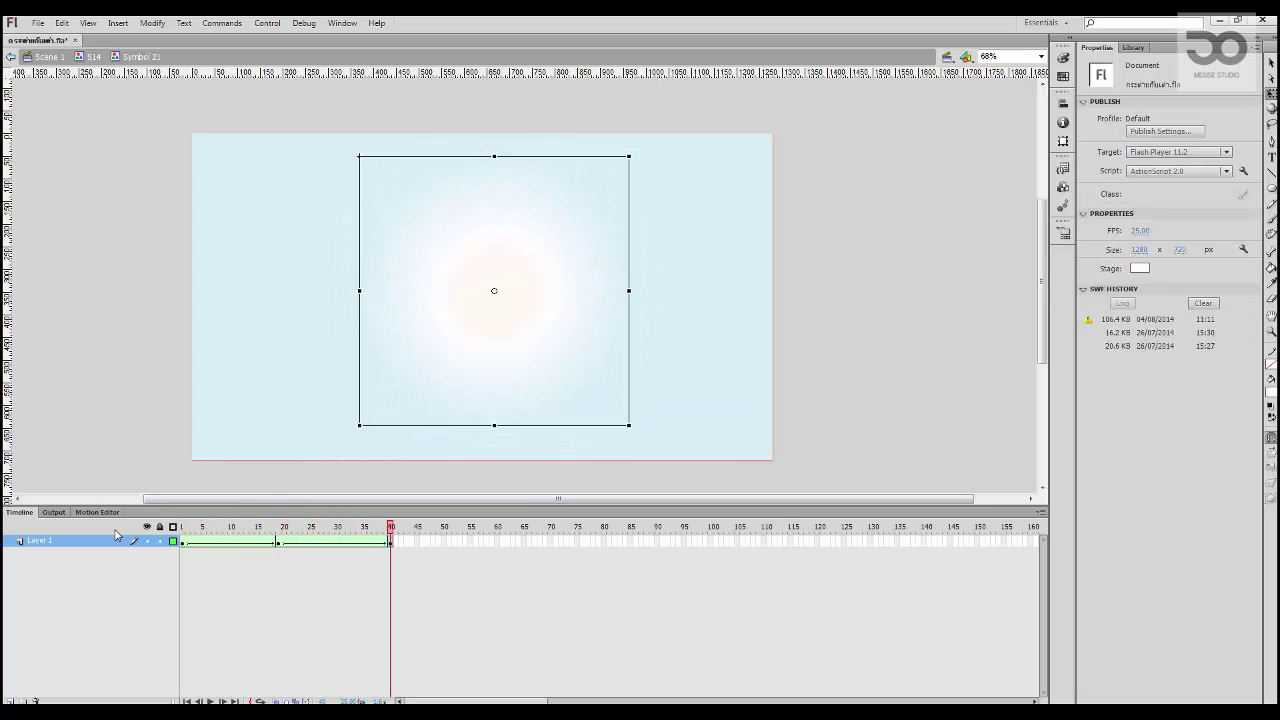
left_click(248, 542)
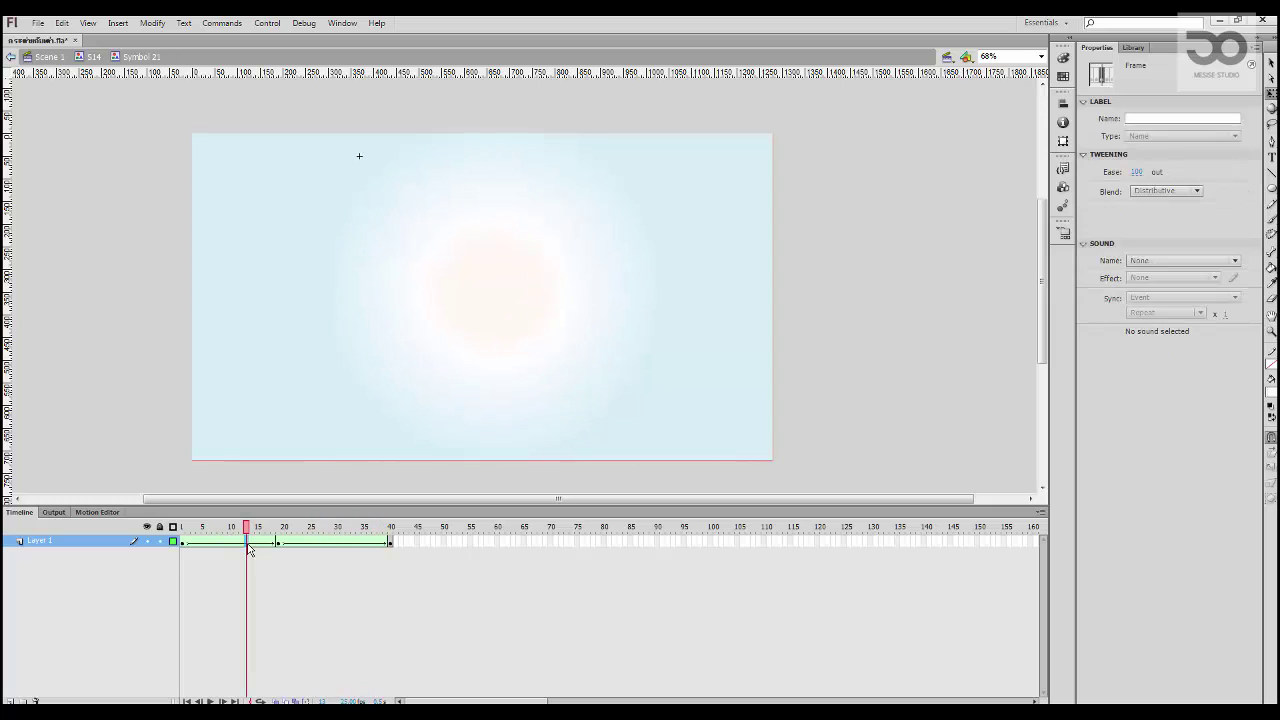
Step: Check the sun in the main scene, reopen S14, lock Layer 2 and add a new layer above it
left_click(94, 56)
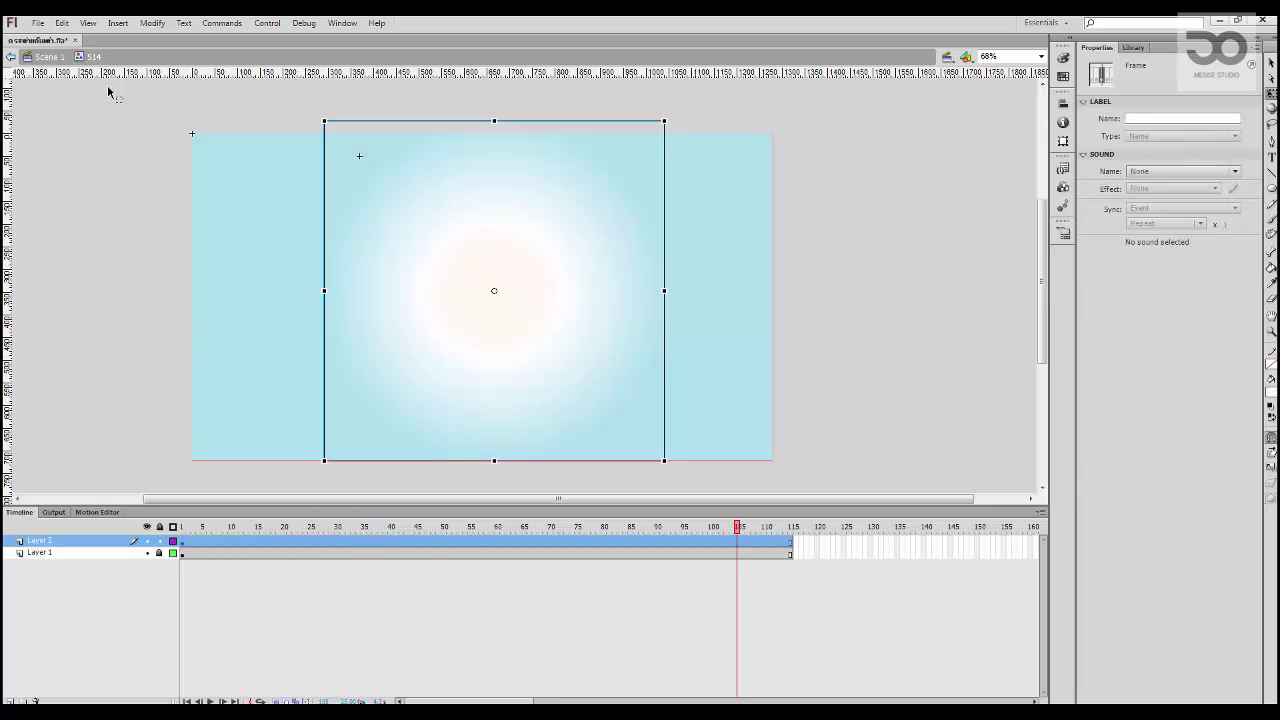
left_click(49, 56)
left_click(666, 437)
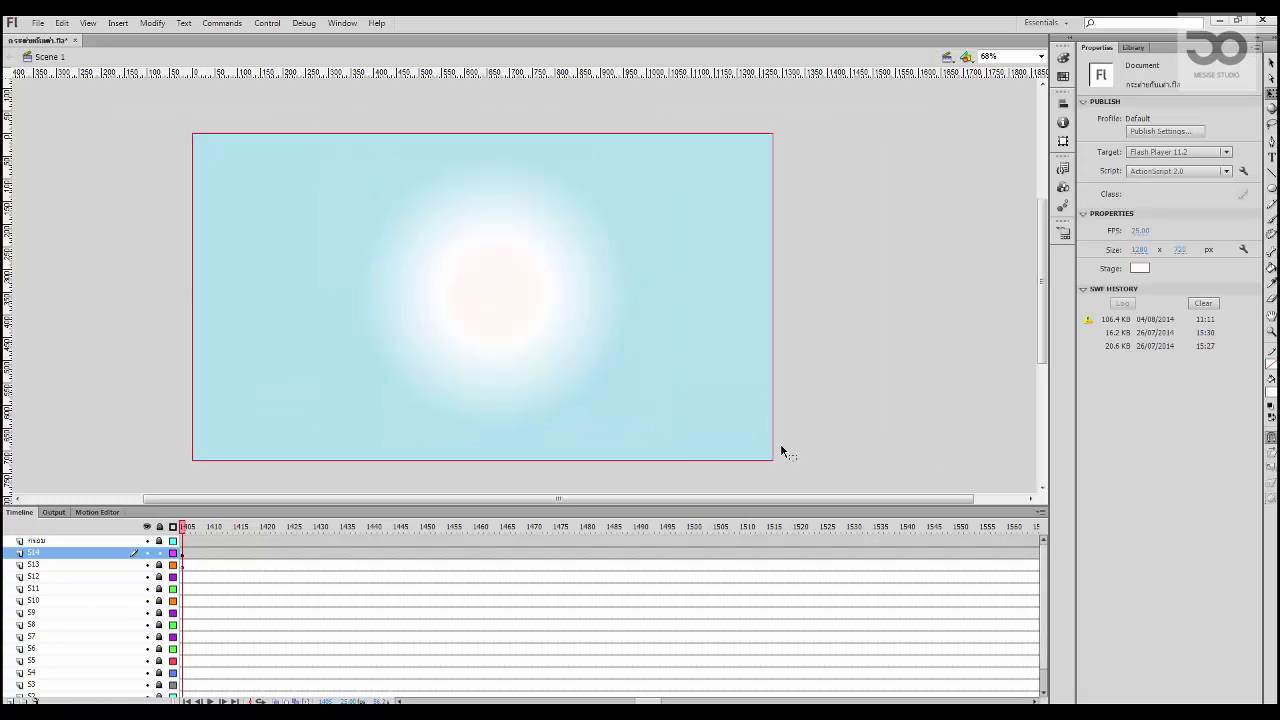
left_click(198, 553)
left_click(406, 360)
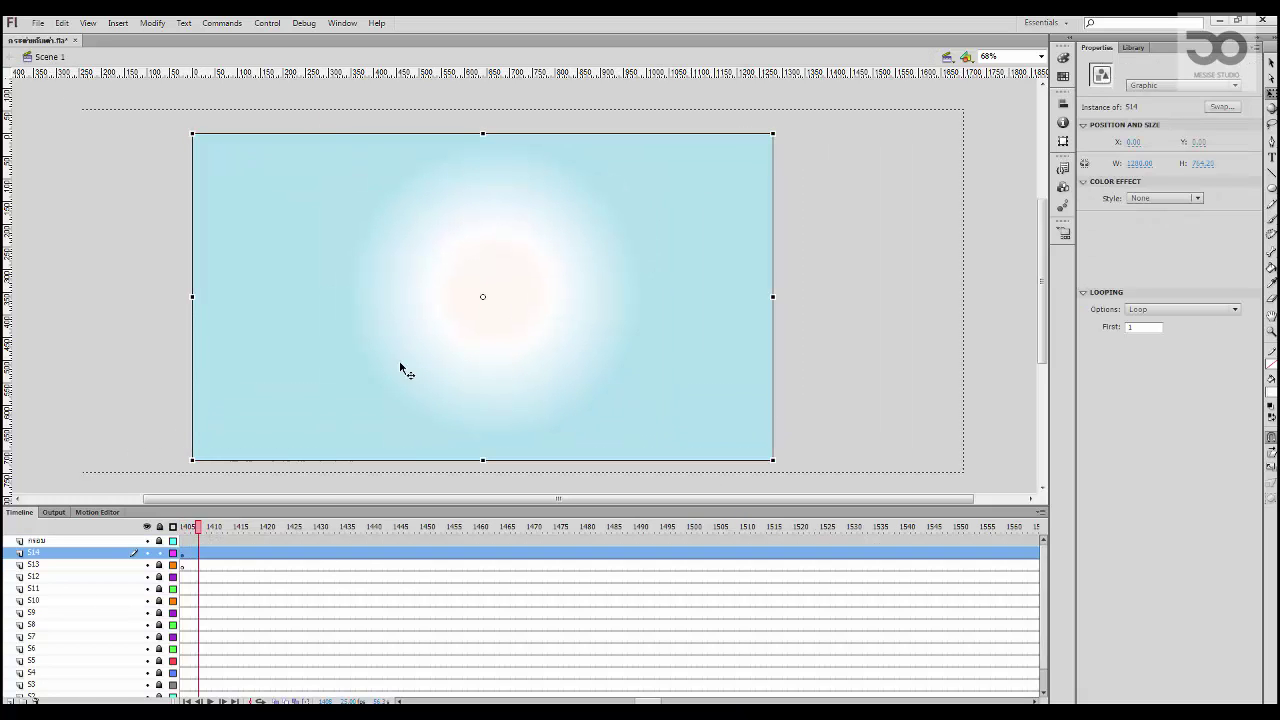
double_click(400, 360)
left_click(159, 541)
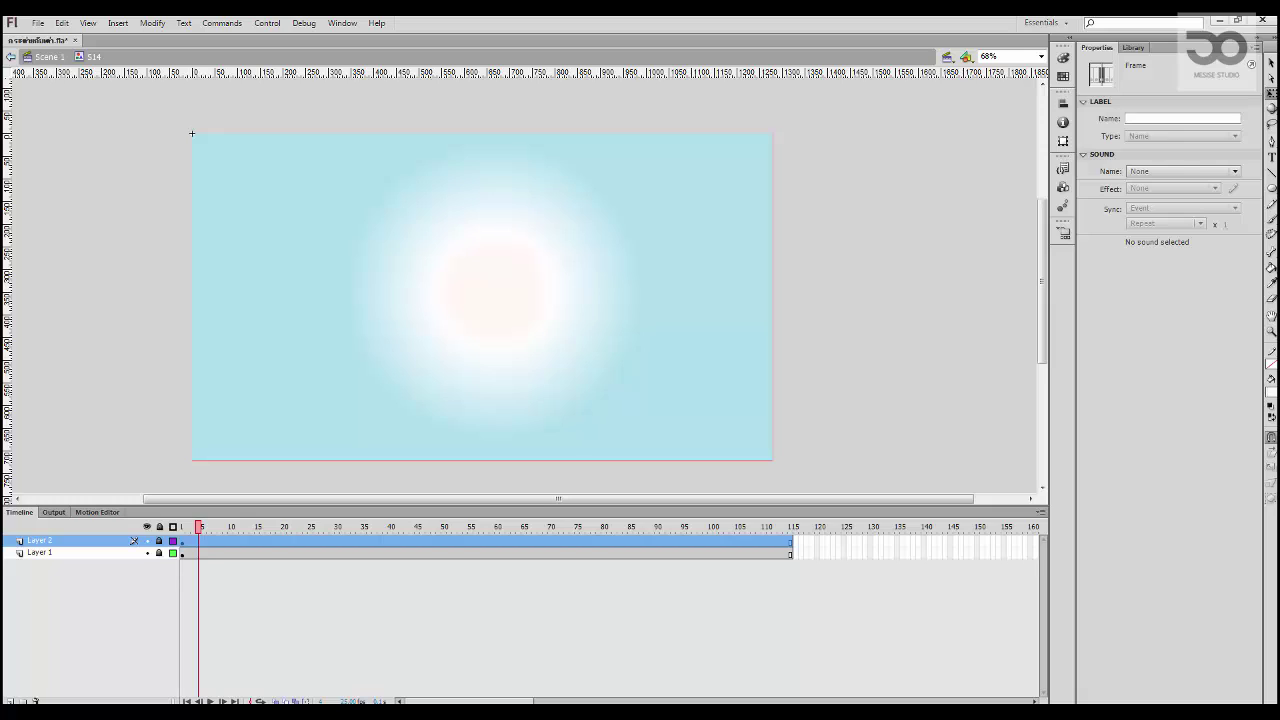
left_click(9, 701)
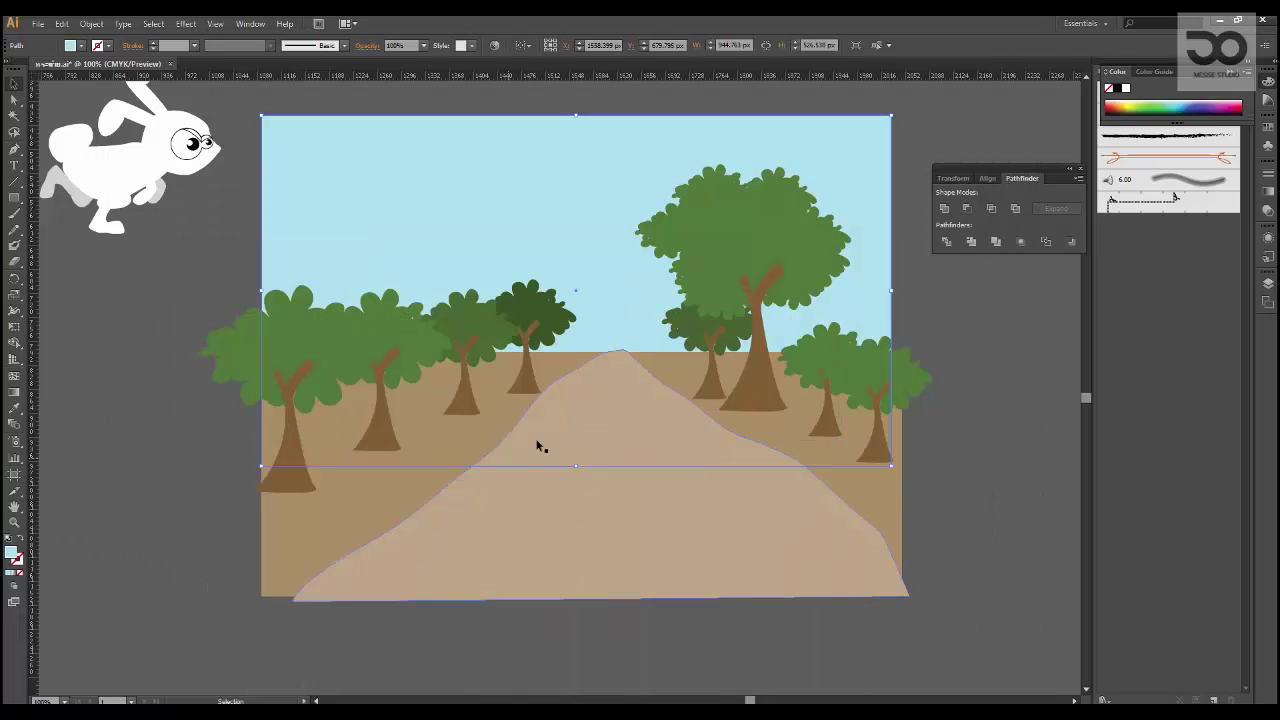
Step: Switch to the forest road artwork in Illustrator and copy the small tree at the far right
left_click(445, 336)
left_click(870, 378)
key("a")
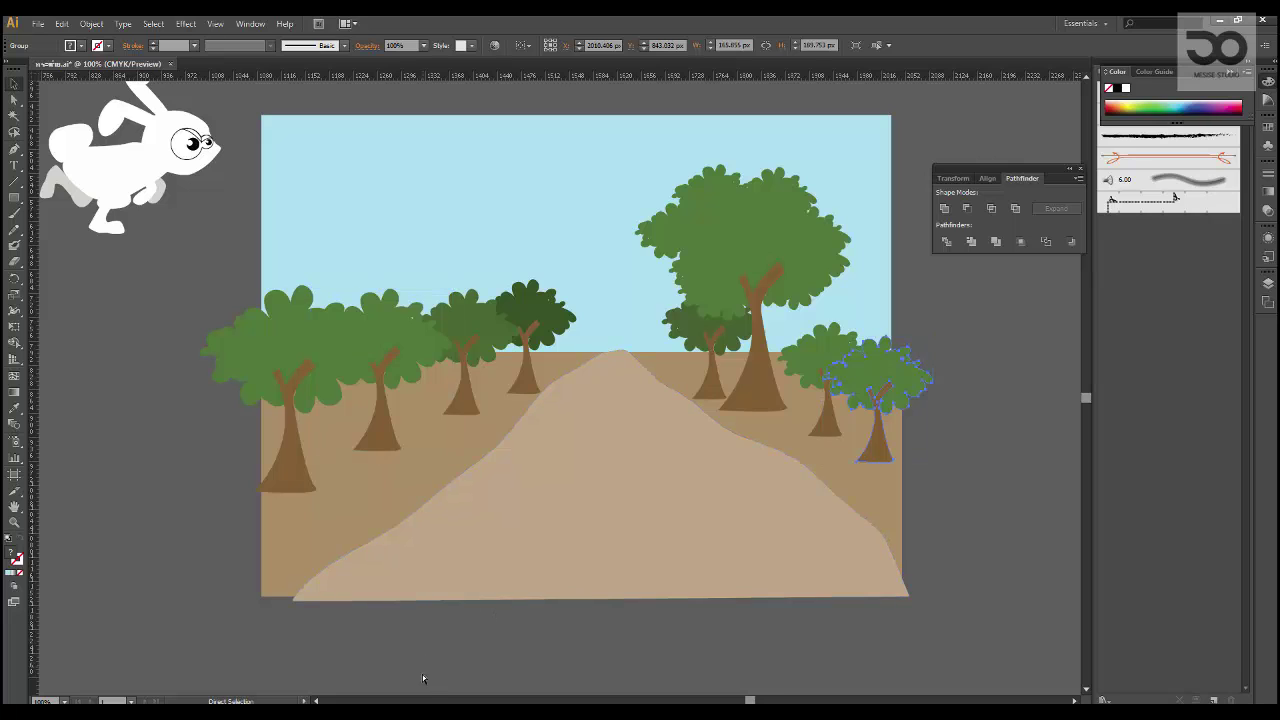
key("v")
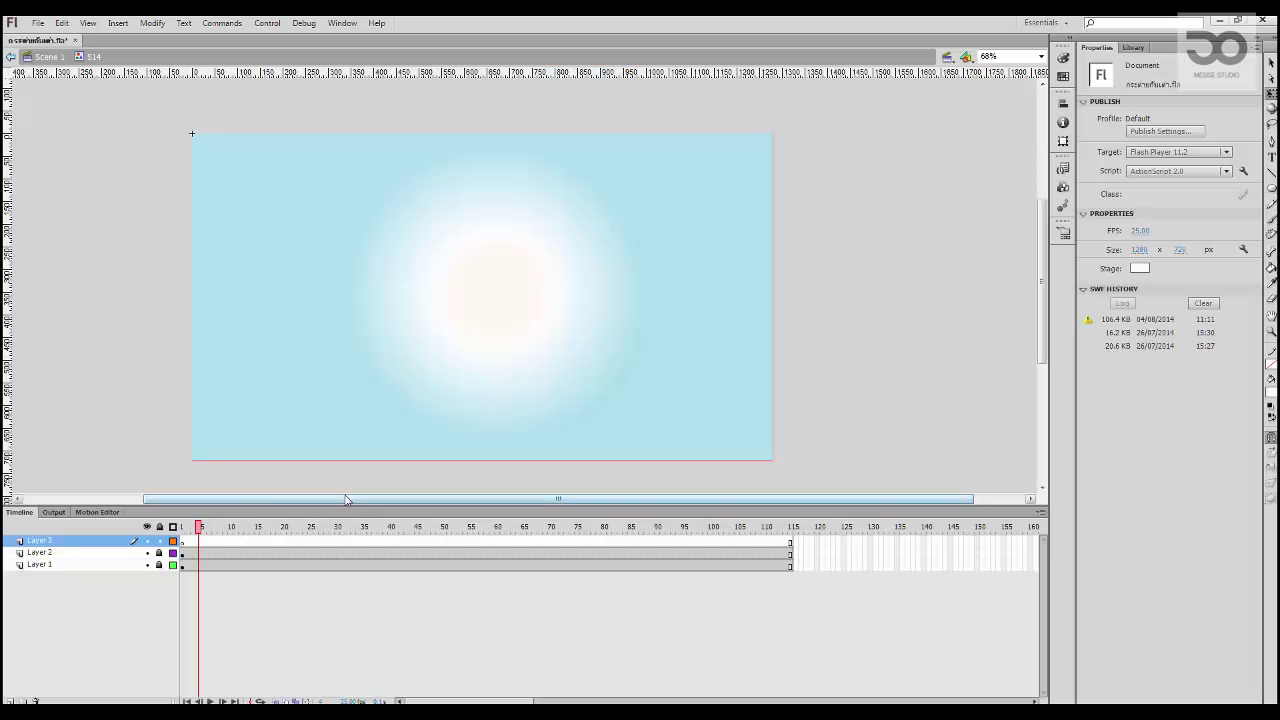
Step: Switch back to Flash and paste the tree onto the new top layer of S14 using the AI File Importer preferences
left_click(205, 552)
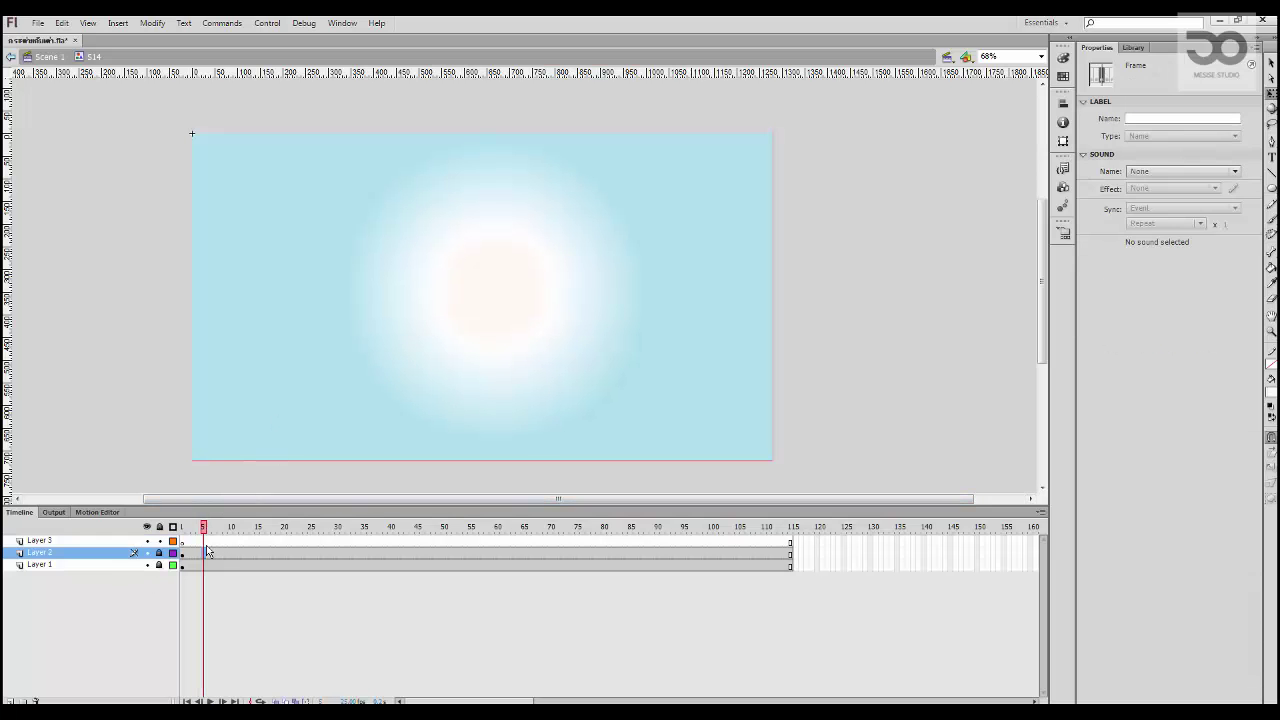
left_click(205, 542)
key("ctrl+v")
left_click(667, 402)
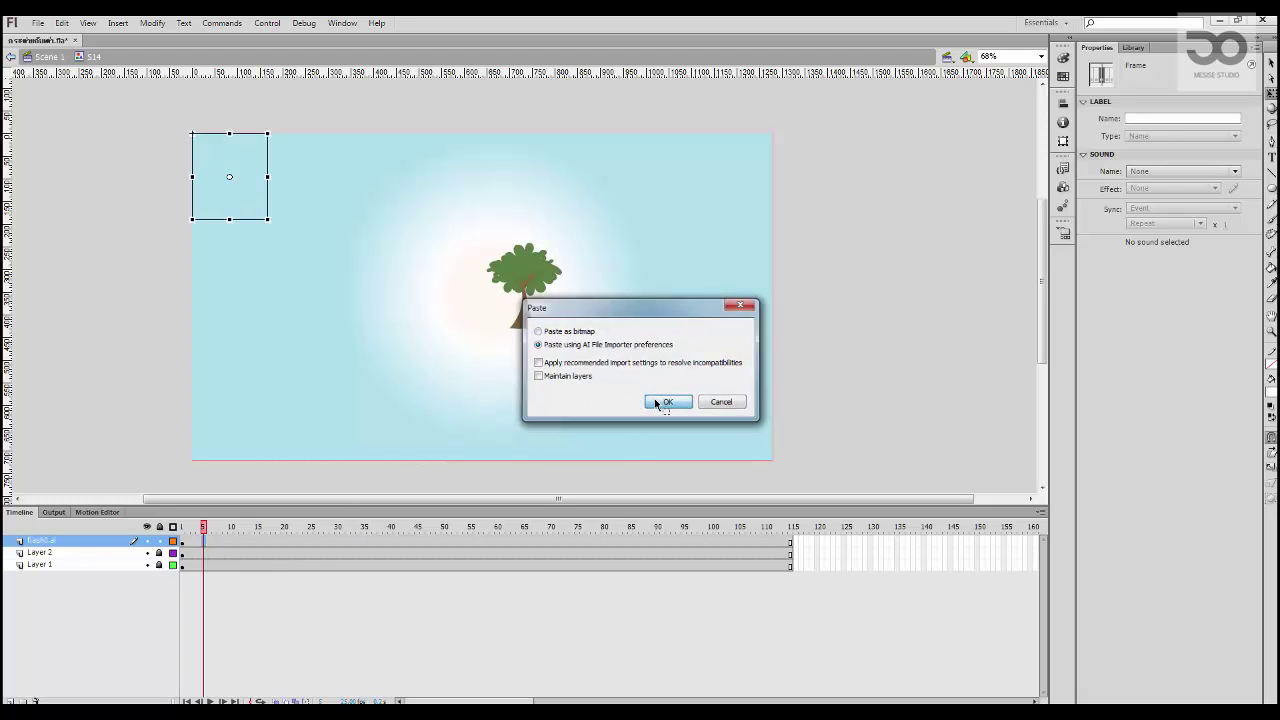
Step: Move the tree to the stage's lower-left corner, enlarge it, tilt it clockwise, and place a copy below and to its right
left_click_drag(520, 300, 172, 392)
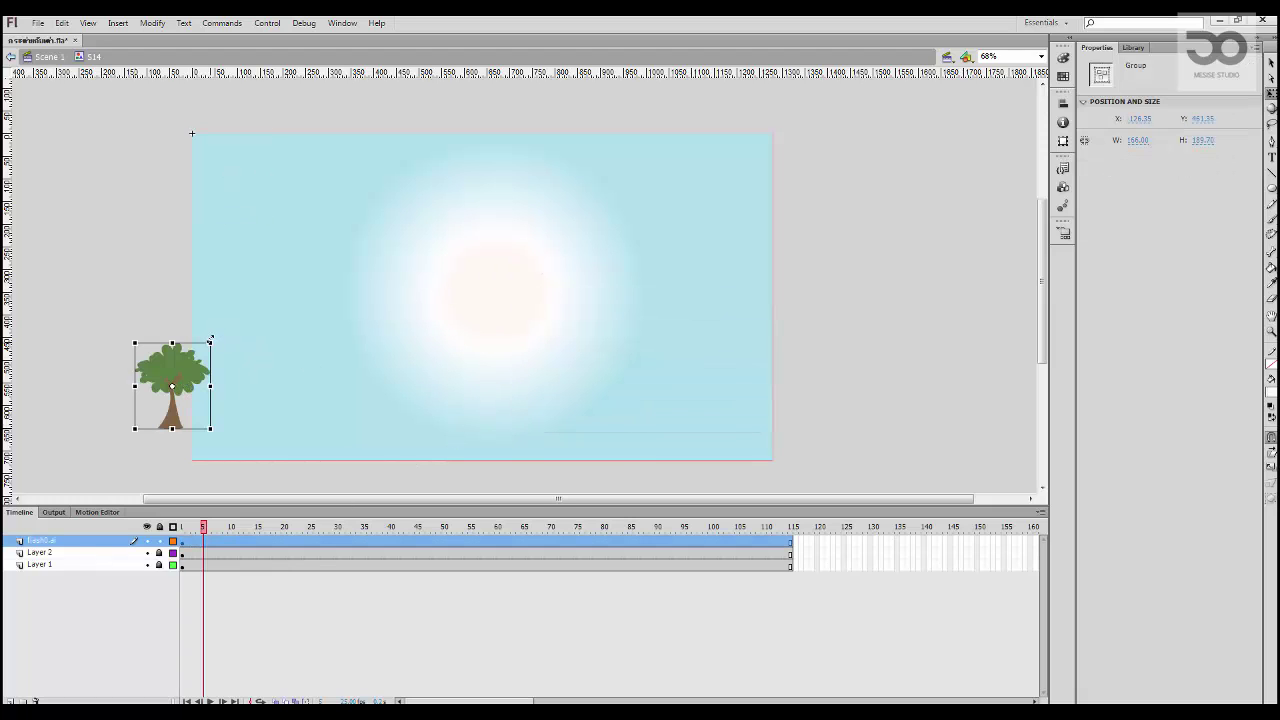
left_click_drag(210, 341, 360, 311)
left_click_drag(205, 373, 206, 365)
left_click_drag(206, 366, 249, 439)
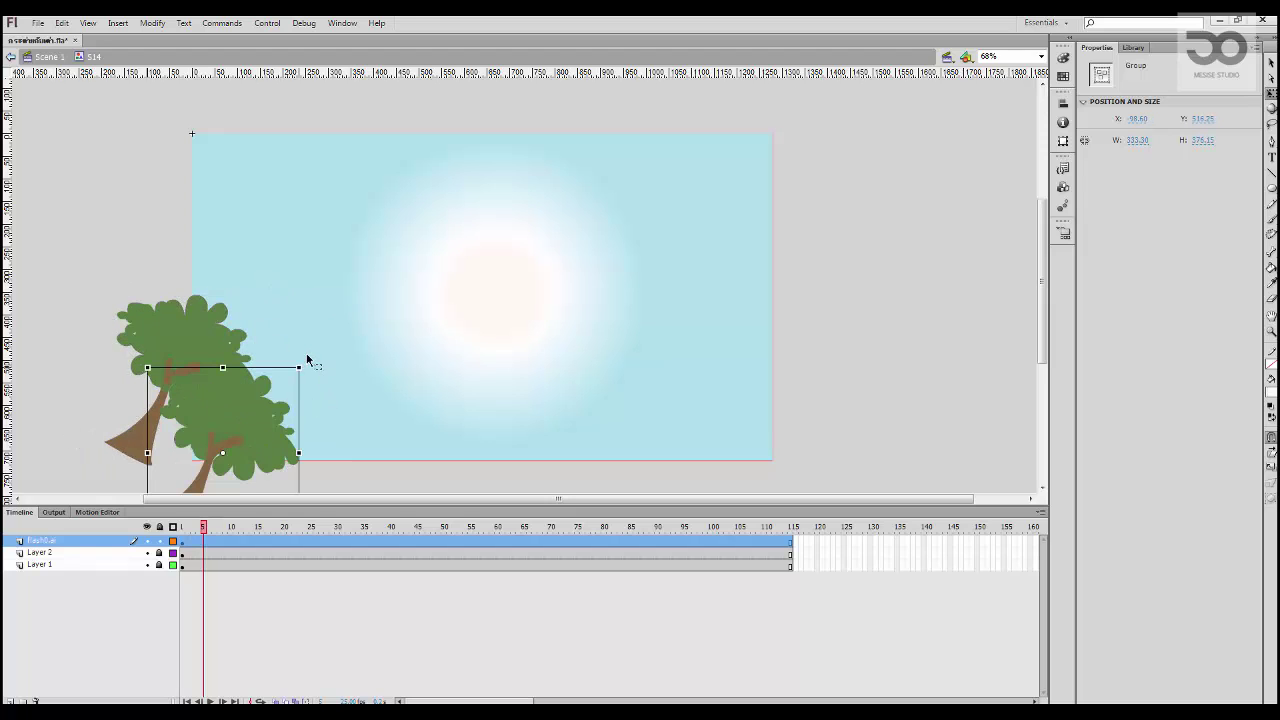
Step: Adjust the second tree's rotation, add a third copy to its right along the stage's lower edge, and rotate that copy counterclockwise
left_click_drag(309, 361, 322, 468)
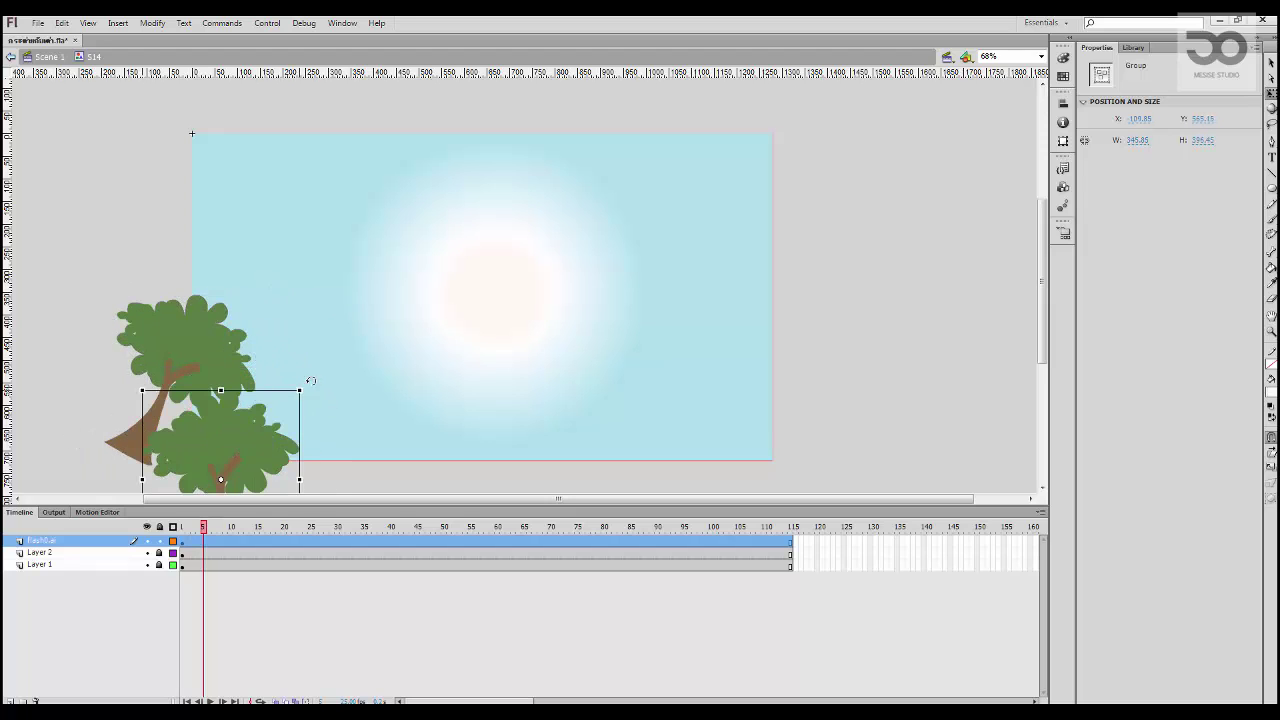
left_click_drag(311, 381, 363, 431)
left_click_drag(258, 470, 378, 461)
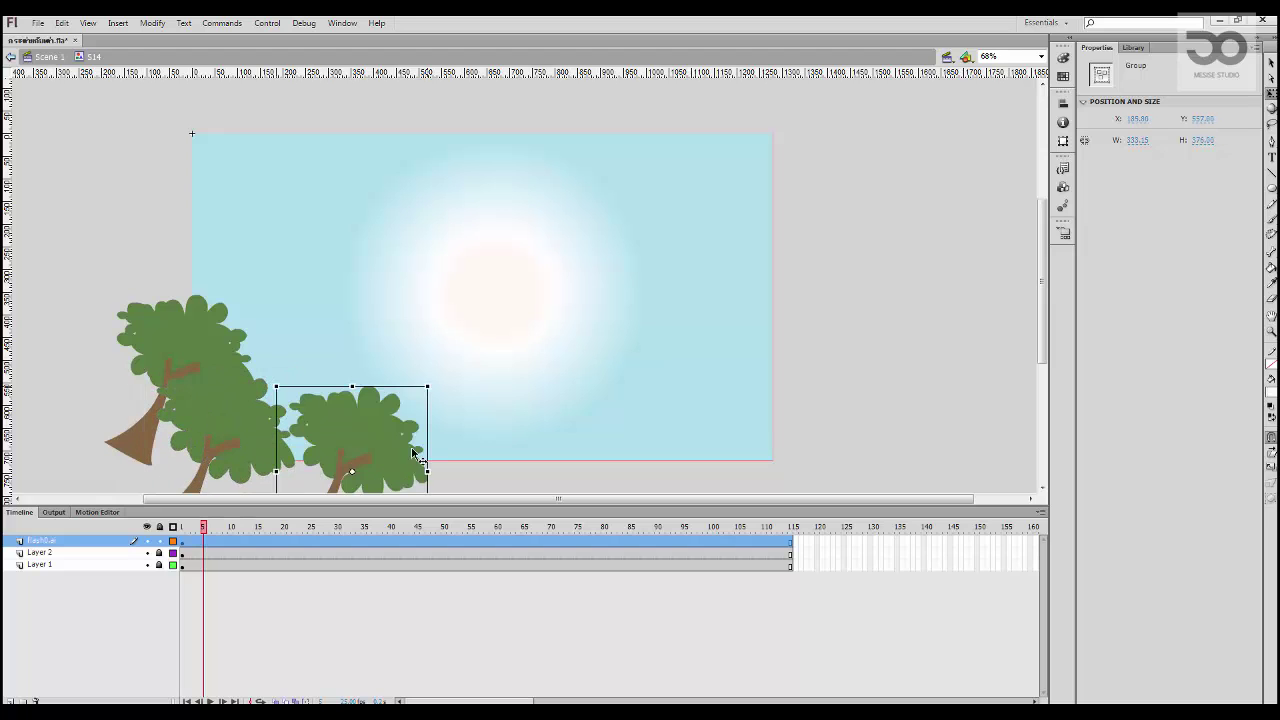
left_click_drag(430, 383, 355, 362)
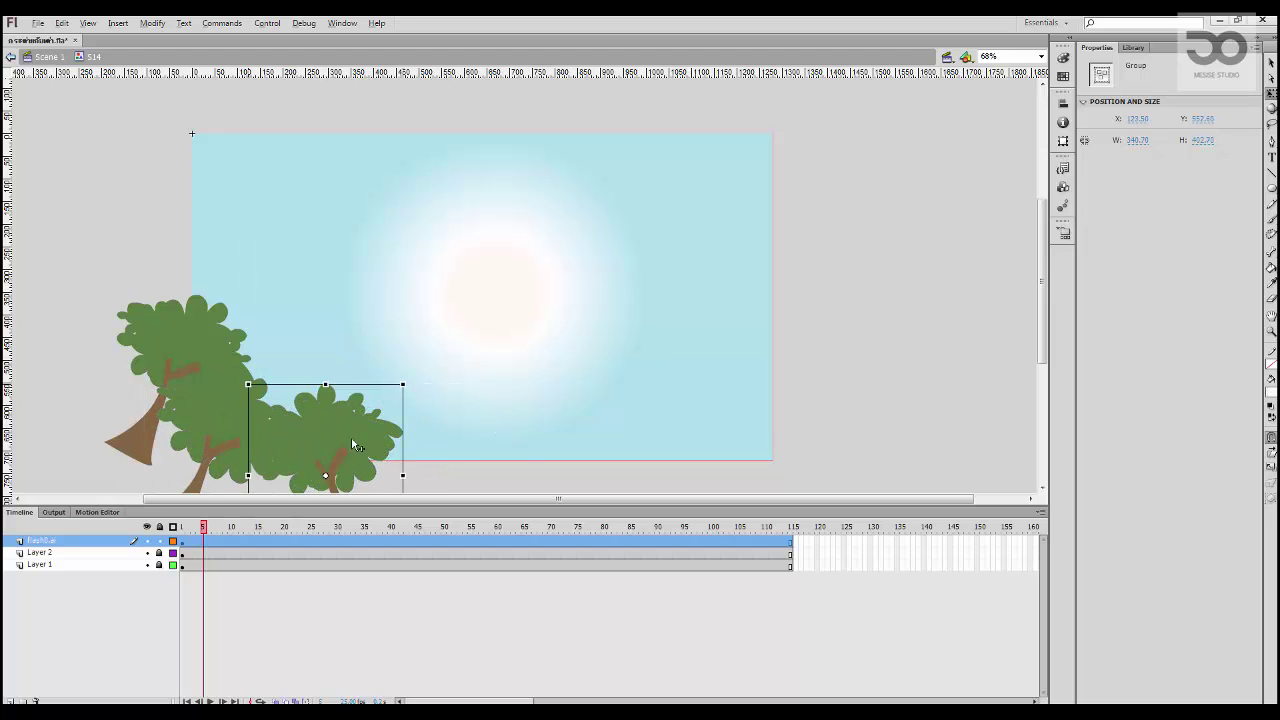
Step: Place four more tree copies along the stage's lower edge towards the right corner, rotating them to vary and enlarging the last one
left_click_drag(351, 440, 468, 440)
left_click_drag(526, 381, 546, 402)
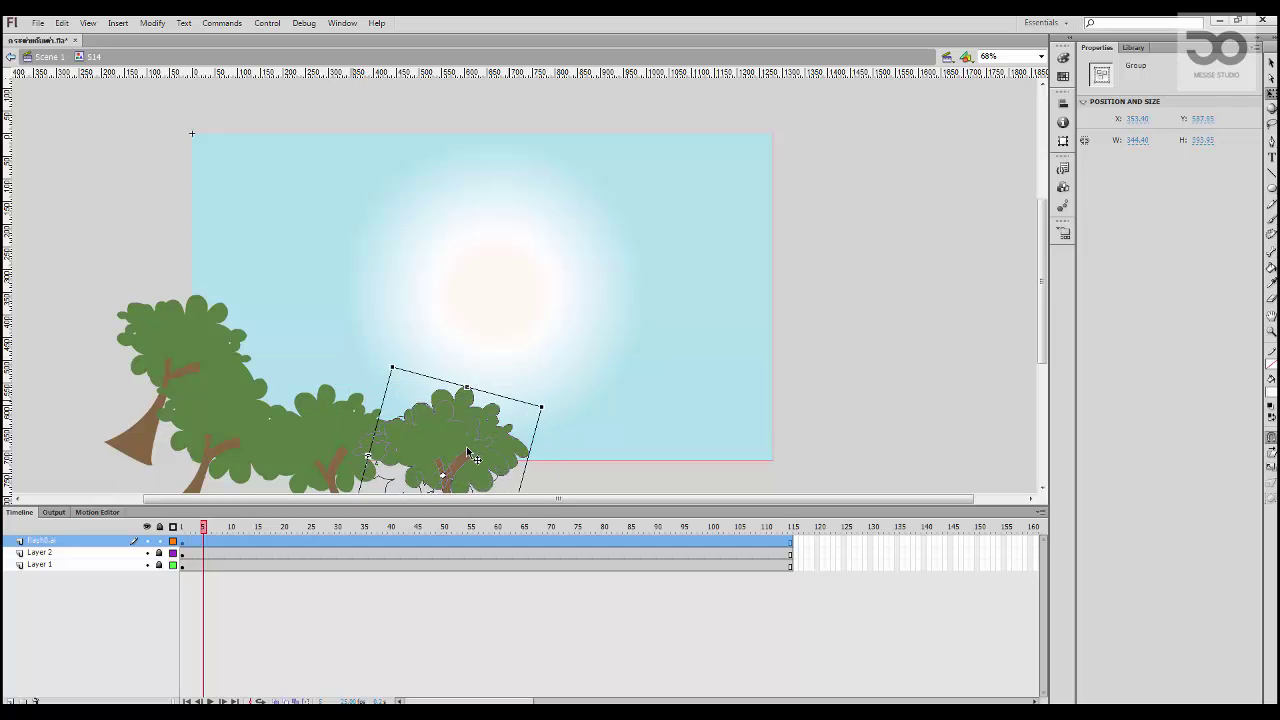
left_click_drag(468, 449, 671, 340)
left_click_drag(604, 410, 700, 404)
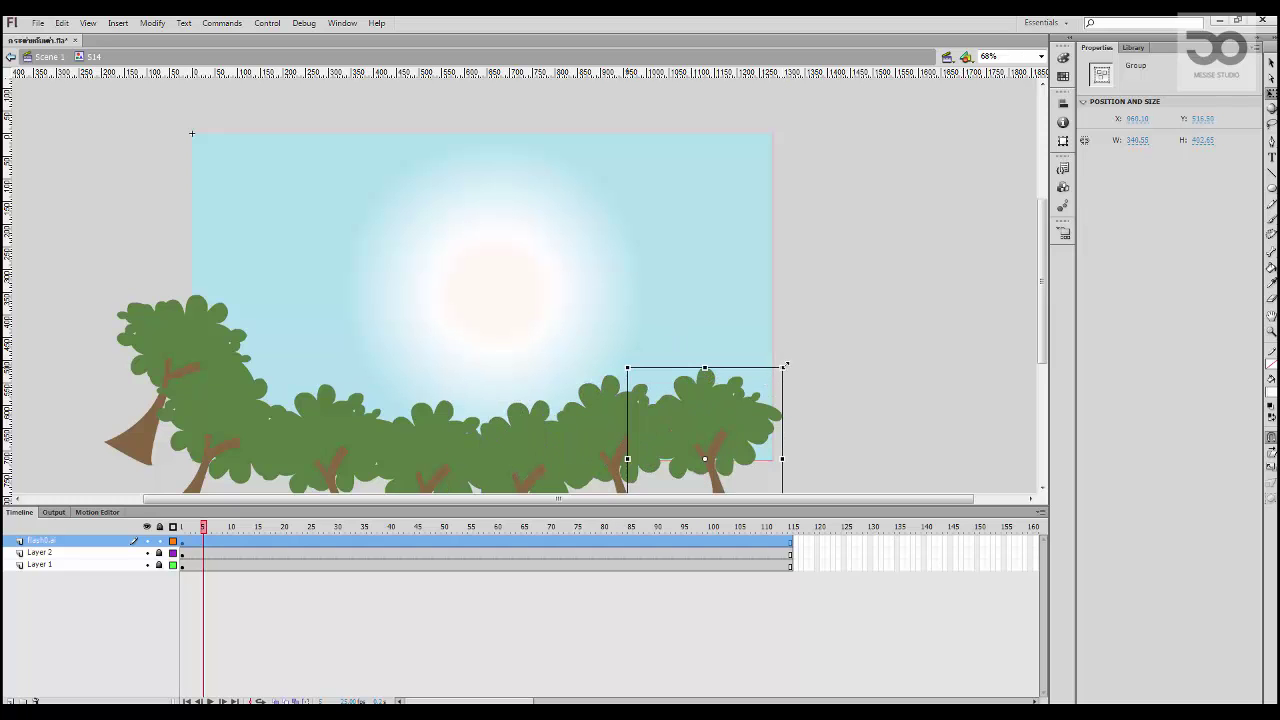
left_click_drag(783, 366, 820, 298)
left_click_drag(747, 396, 707, 416)
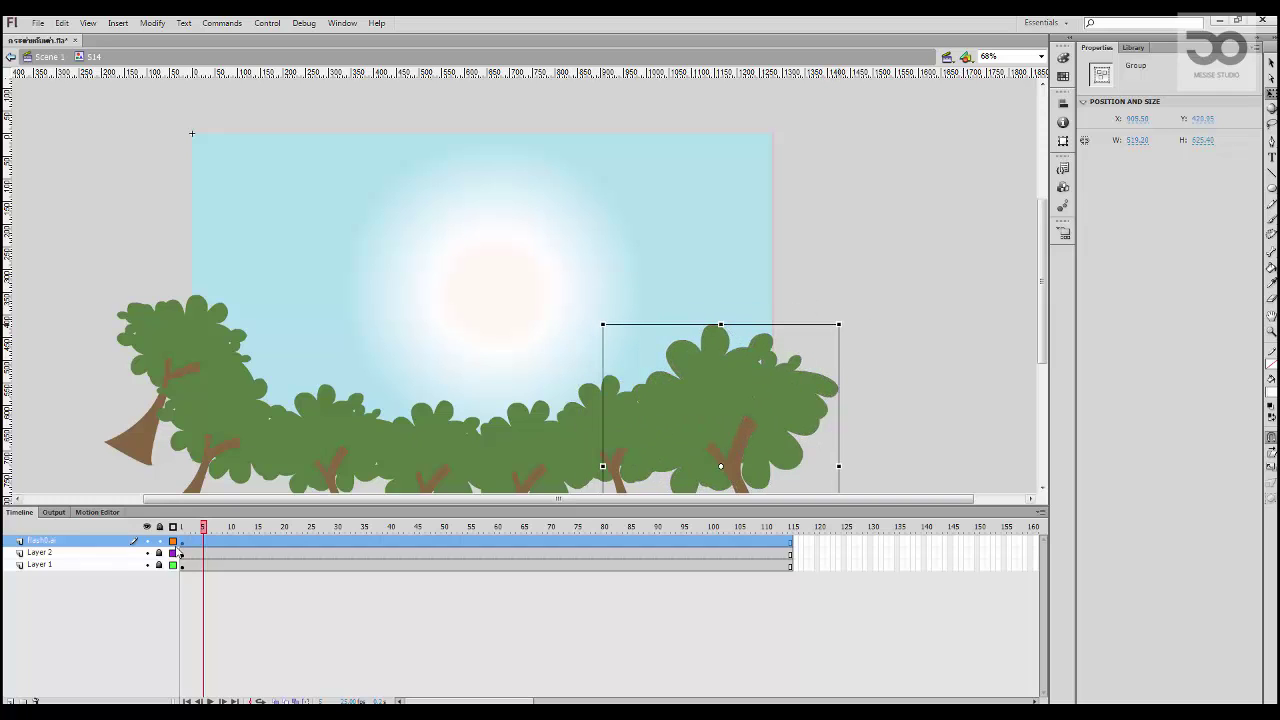
Step: Distribute all the trees to separate layers and delete the emptied flash0.ai layer
scroll(449, 351, "down", 1)
key("ctrl+a")
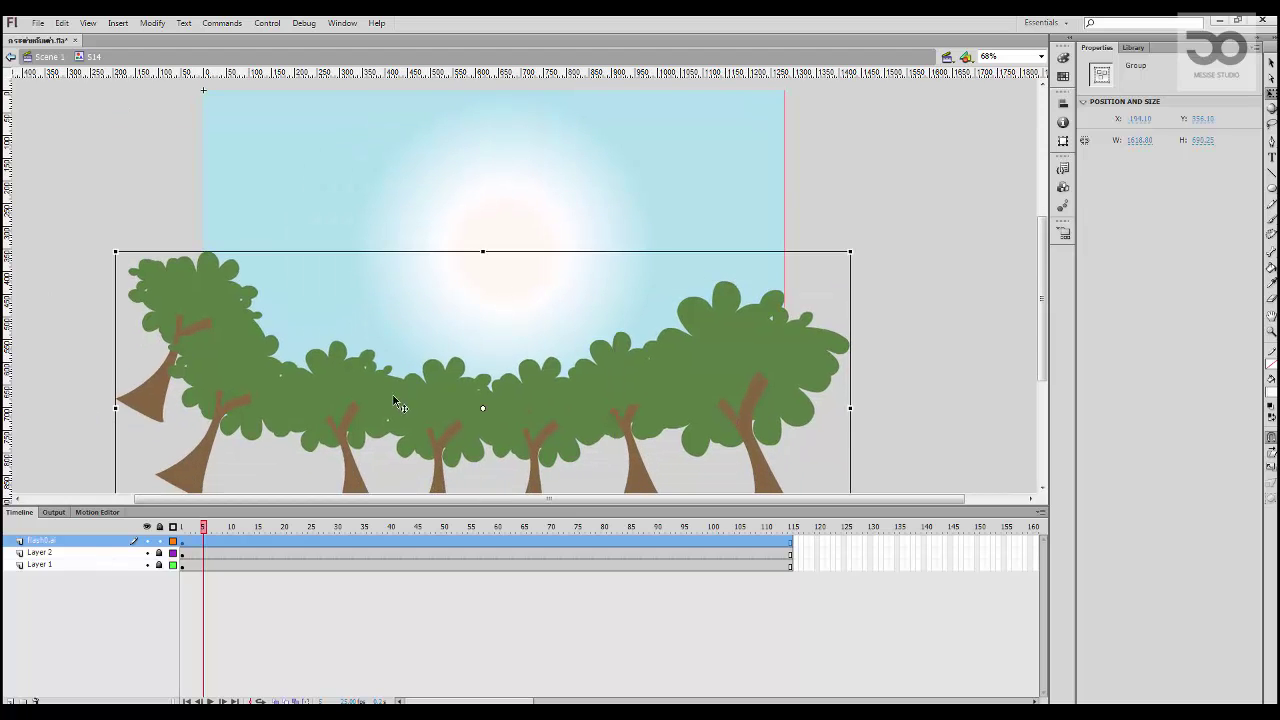
right_click(375, 405)
left_click(444, 321)
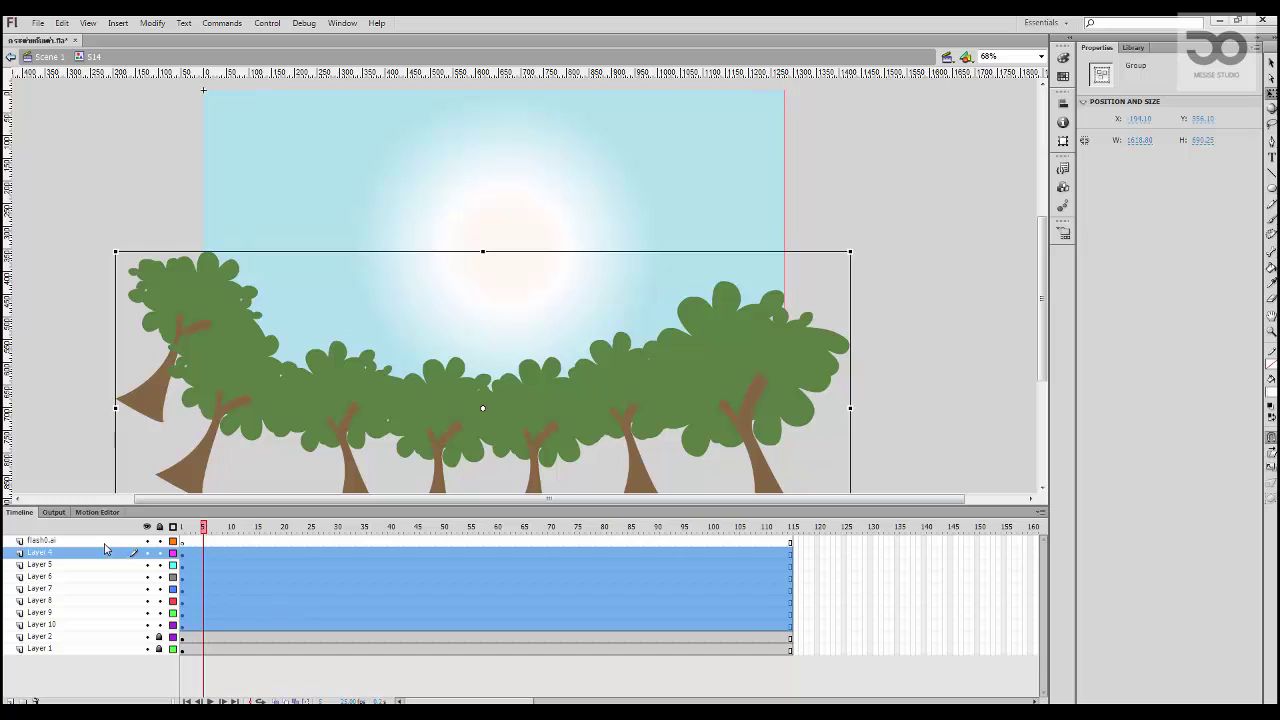
left_click(106, 542)
Step: Create classic tweens on tree layers 4 to 10 and insert keyframes on all of them at frame 100
left_click_drag(197, 624, 240, 540)
right_click(220, 567)
left_click(292, 236)
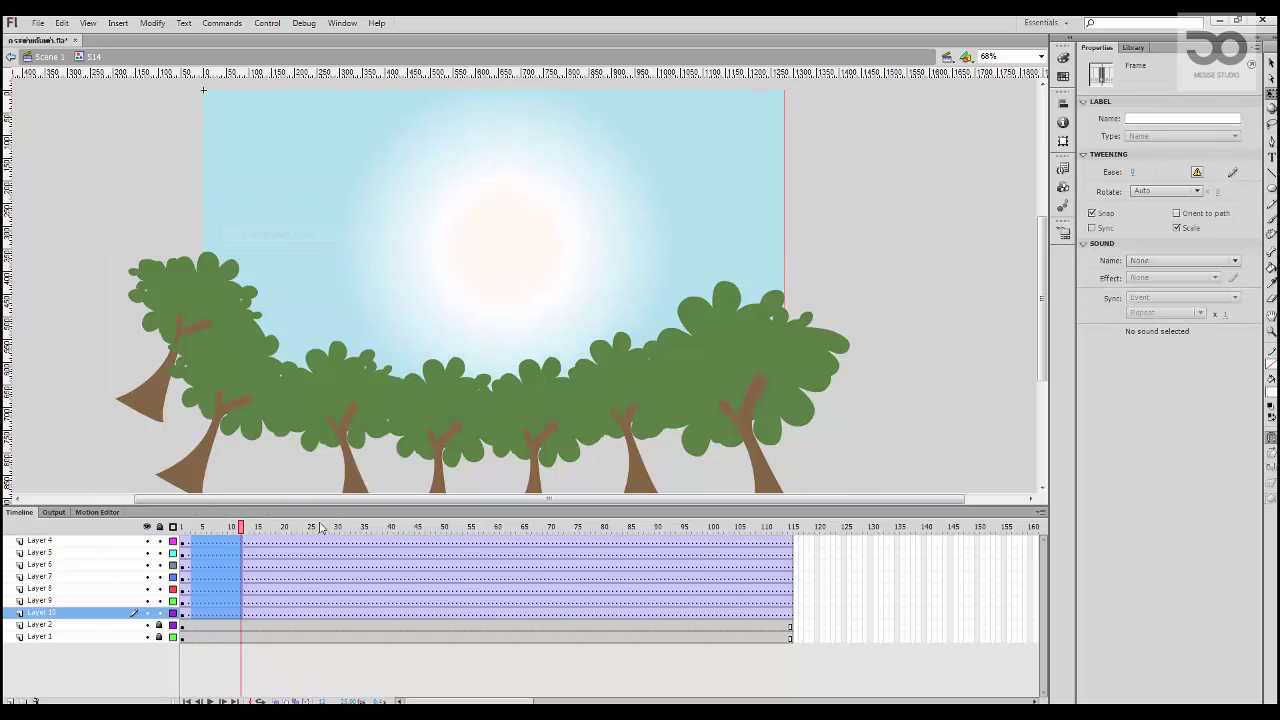
left_click(385, 589)
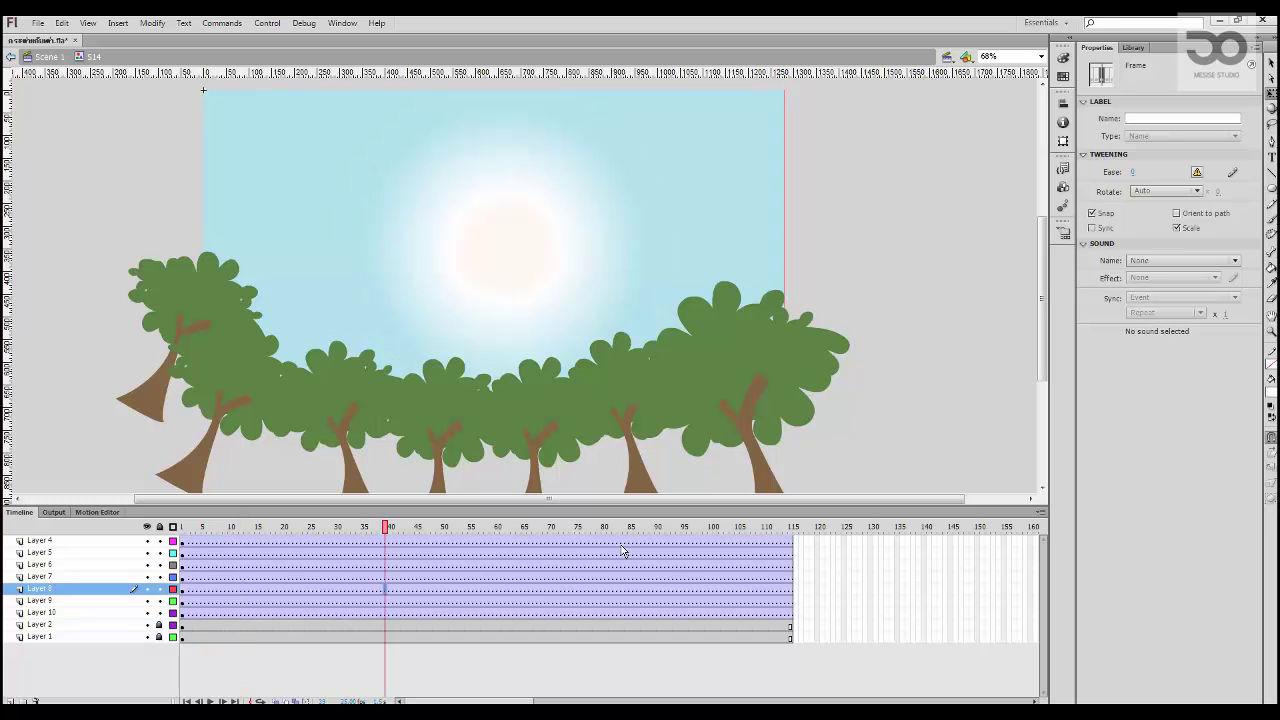
left_click_drag(714, 541, 704, 614)
left_click(897, 424)
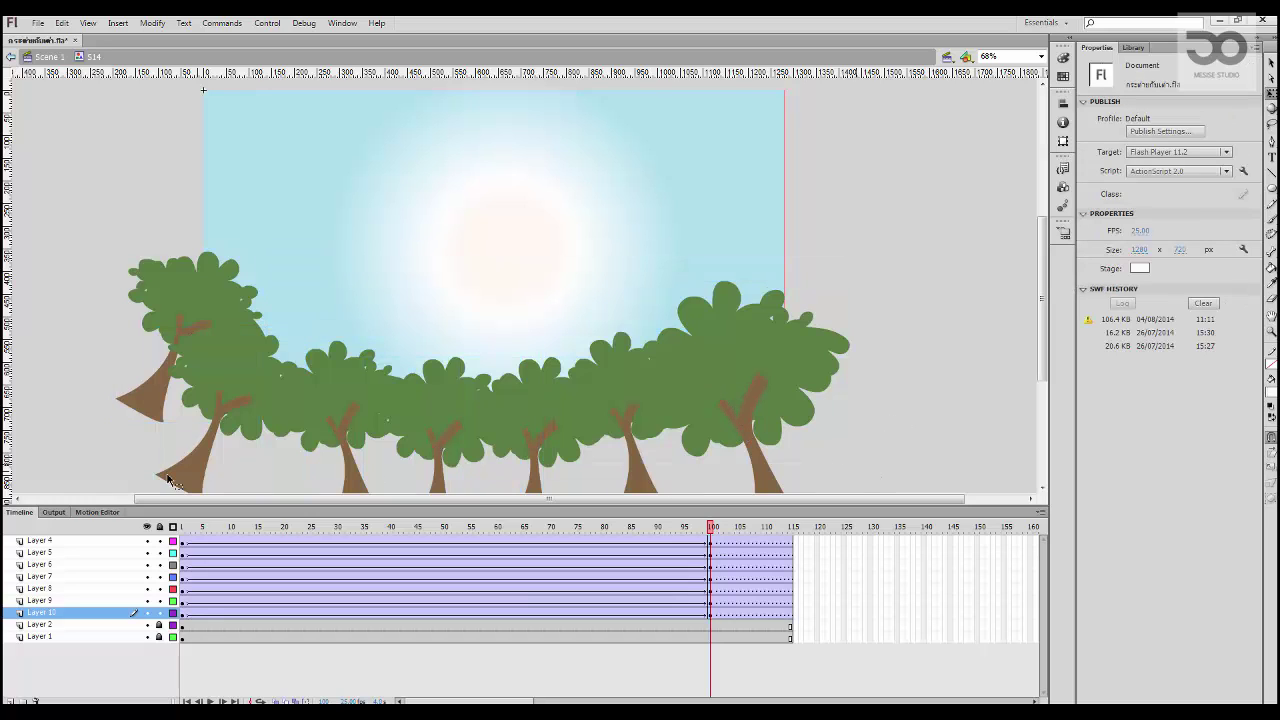
Step: Scale up all the trees together on the frame 100 keyframes
key("ctrl+a")
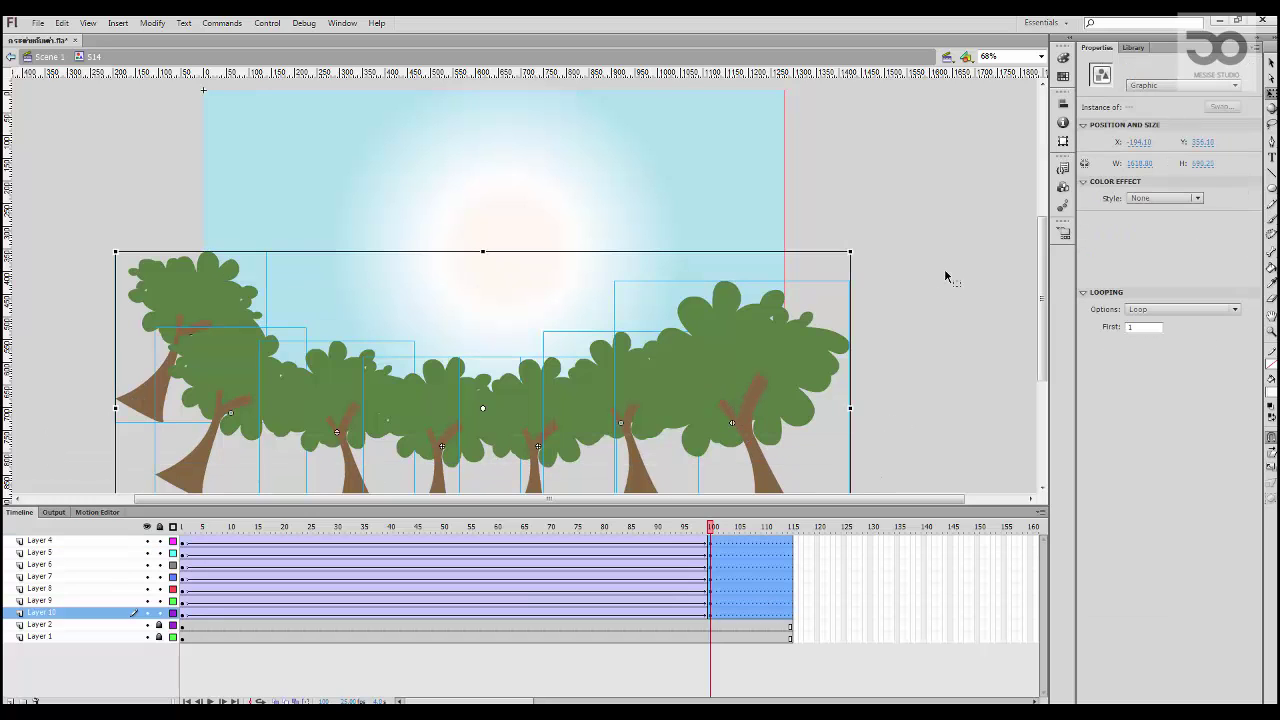
left_click_drag(851, 249, 896, 212)
left_click(908, 343)
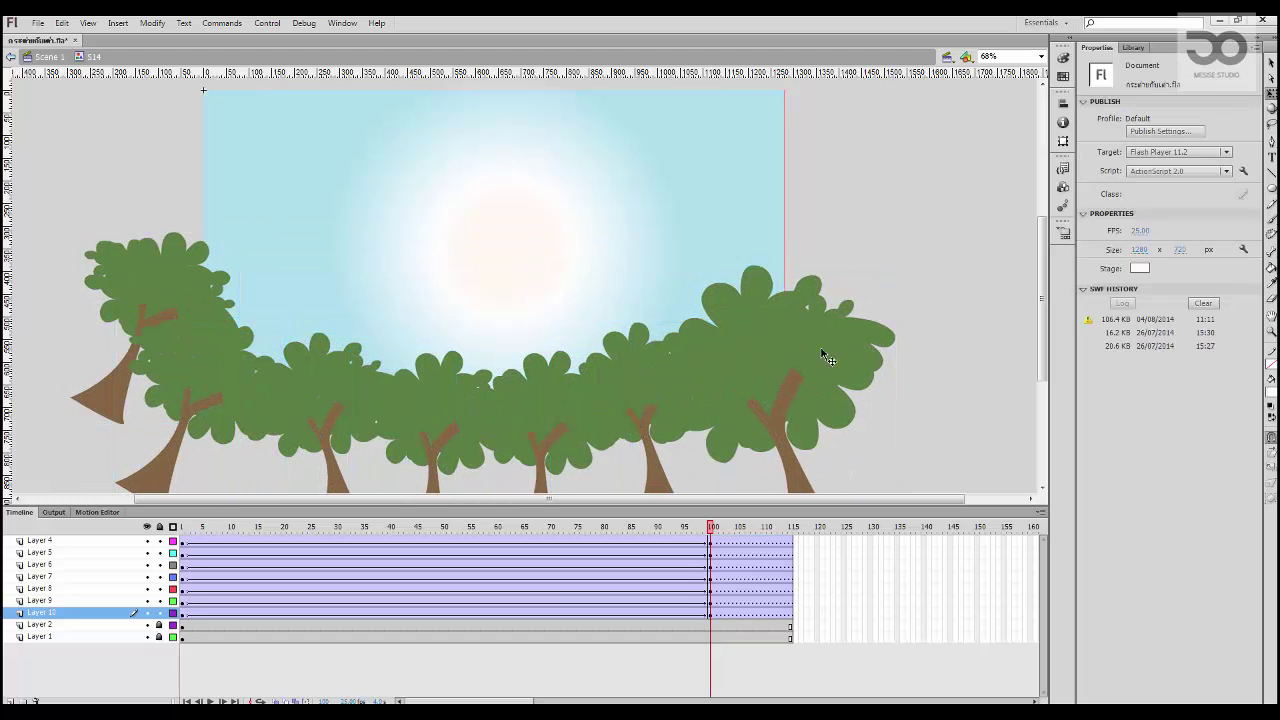
Step: Shift the enlarged trees individually at frame 100, moving the rightmost slightly left and down and the others right and down
left_click(766, 372)
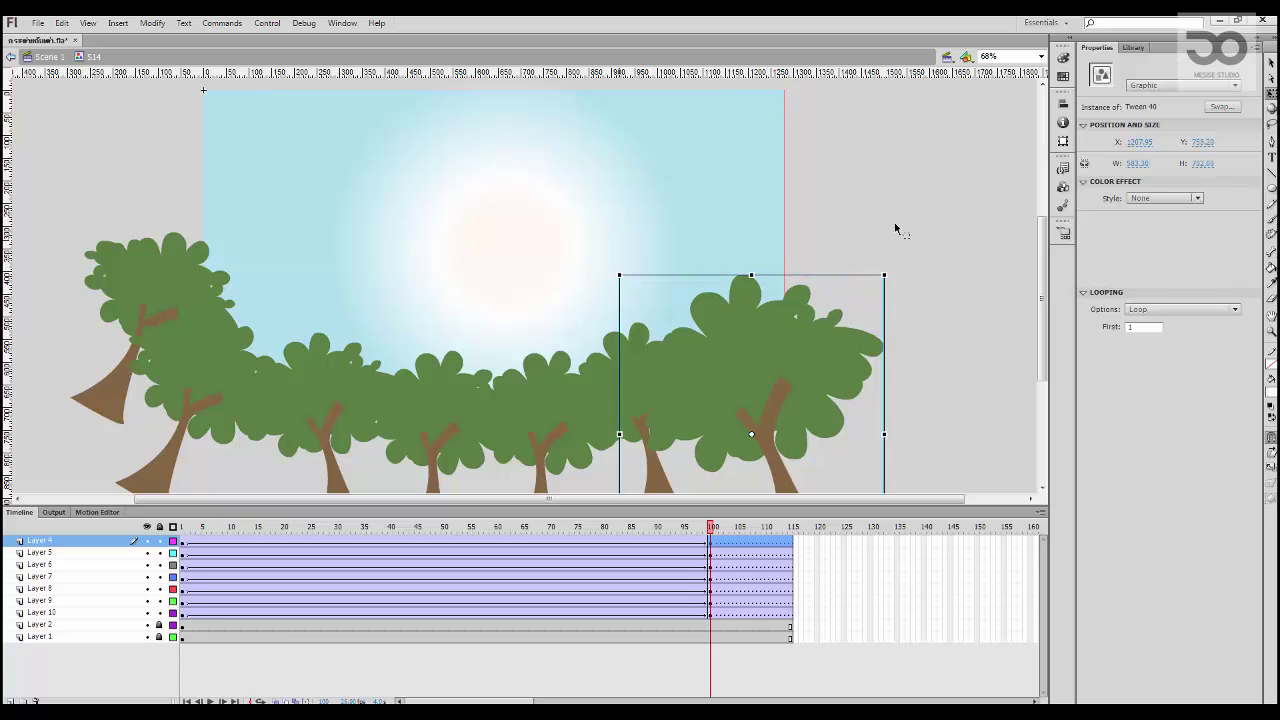
left_click(894, 229)
left_click_drag(631, 368, 346, 410)
left_click_drag(198, 379, 219, 389)
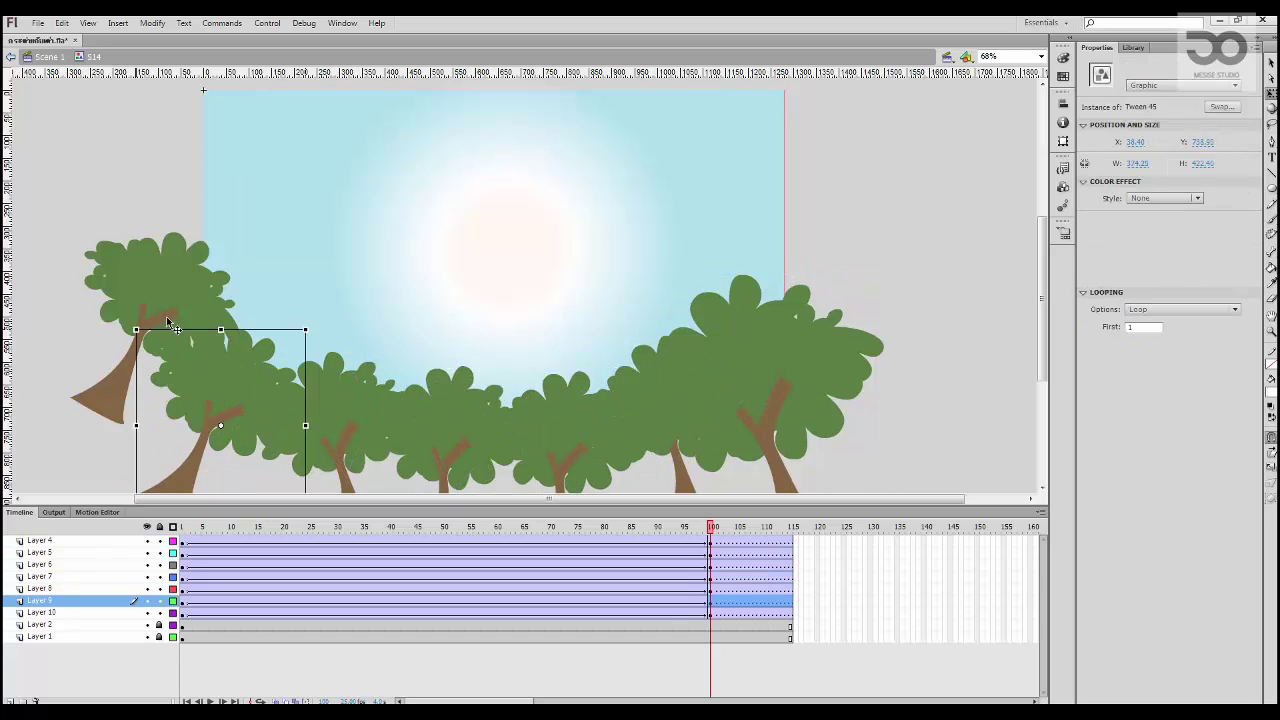
left_click_drag(168, 317, 211, 337)
Step: Scrub through the tree tween, raise the middle tree on Layer 7 slightly at frame 100, and check the remaining frames
left_click_drag(518, 531, 287, 497)
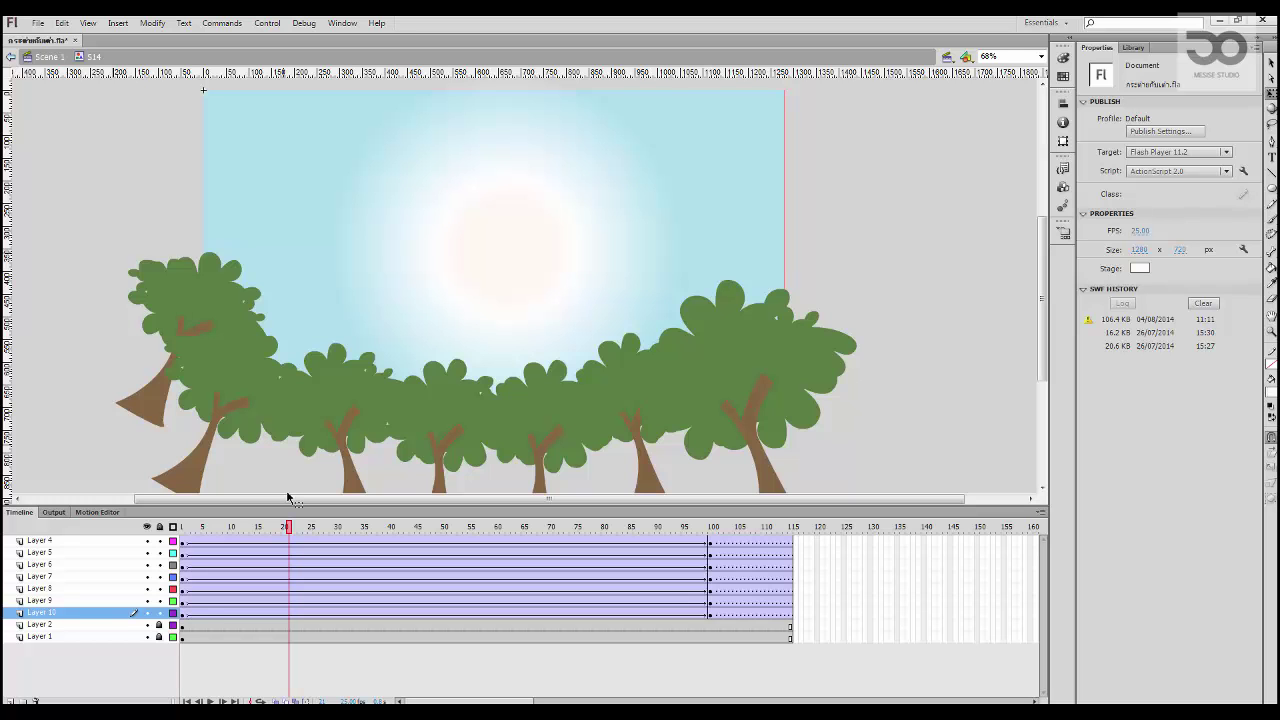
left_click_drag(252, 541, 715, 540)
left_click(712, 540)
left_click(946, 449)
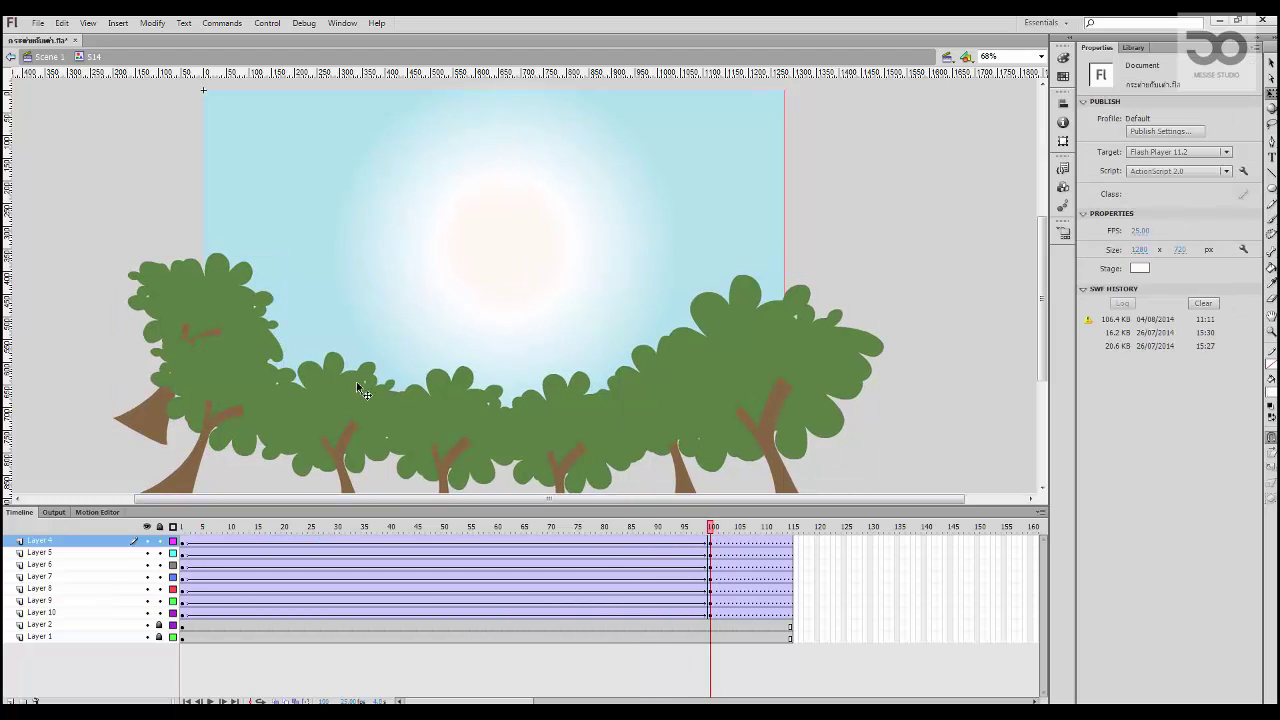
left_click(451, 409)
left_click_drag(626, 533, 791, 533)
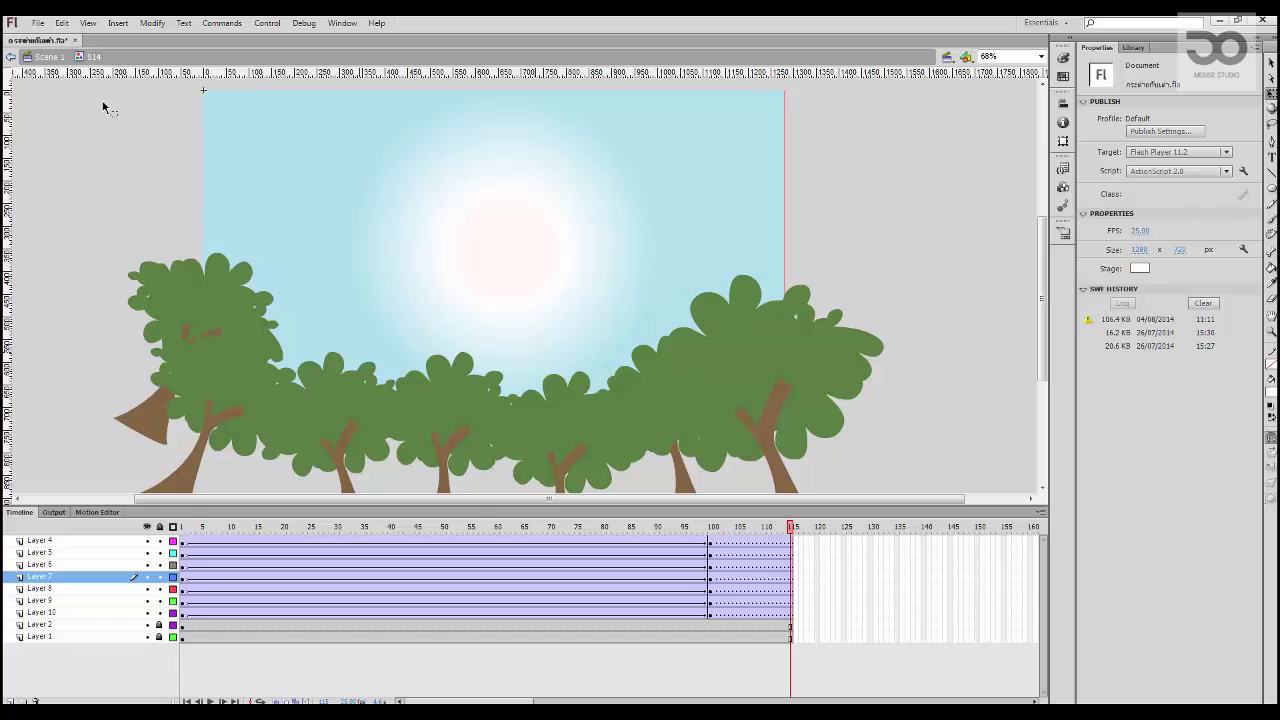
Step: Return to Scene 1 and play back the transition from S13 into S14
left_click(45, 57)
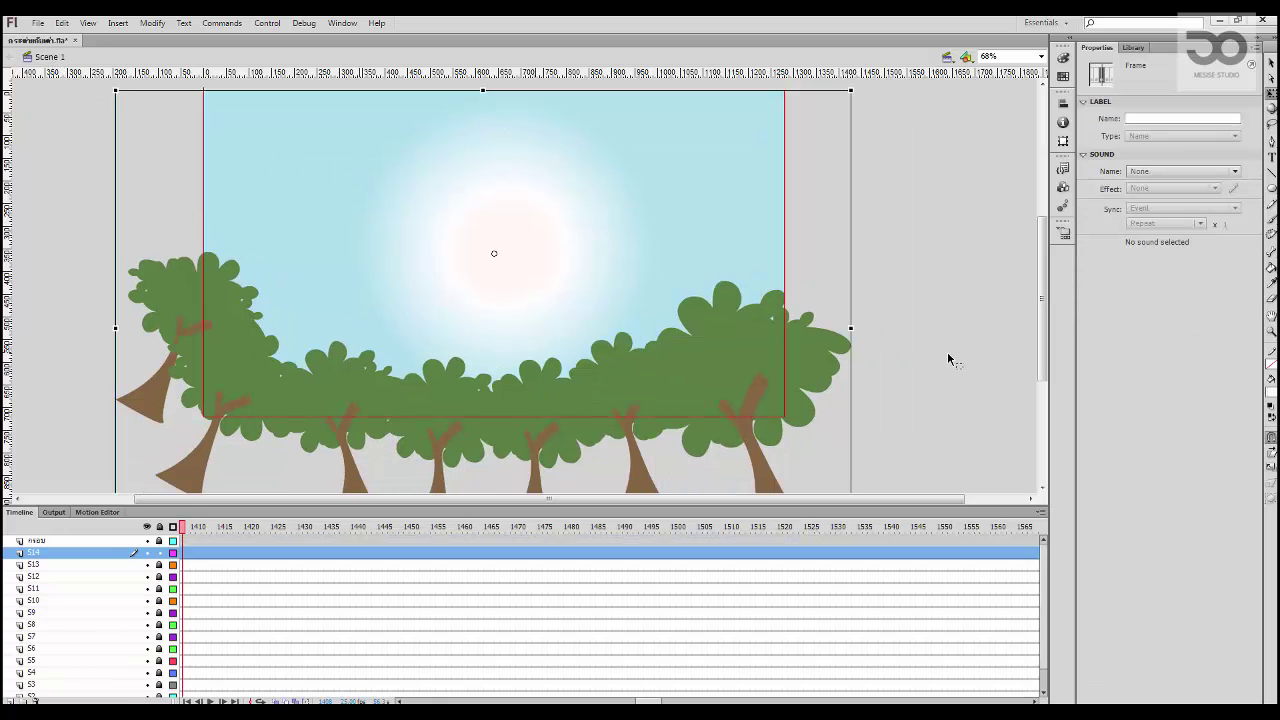
left_click_drag(268, 532, 307, 535)
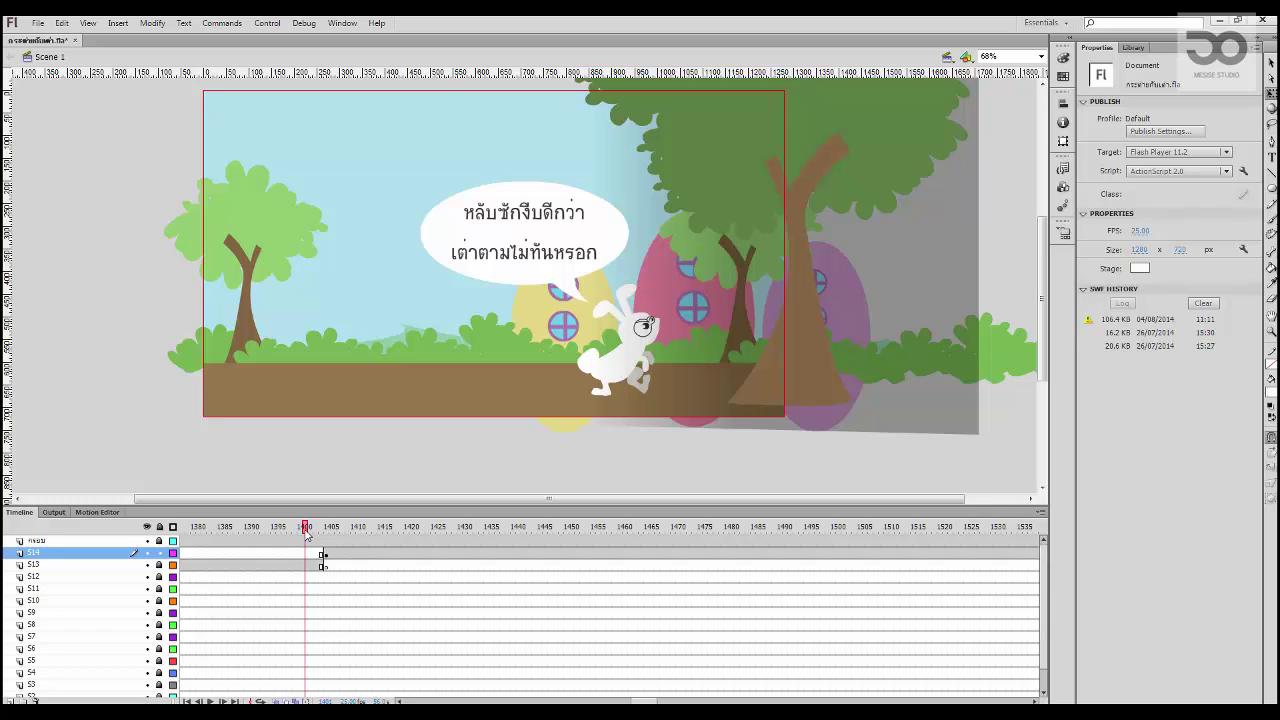
left_click_drag(307, 533, 286, 533)
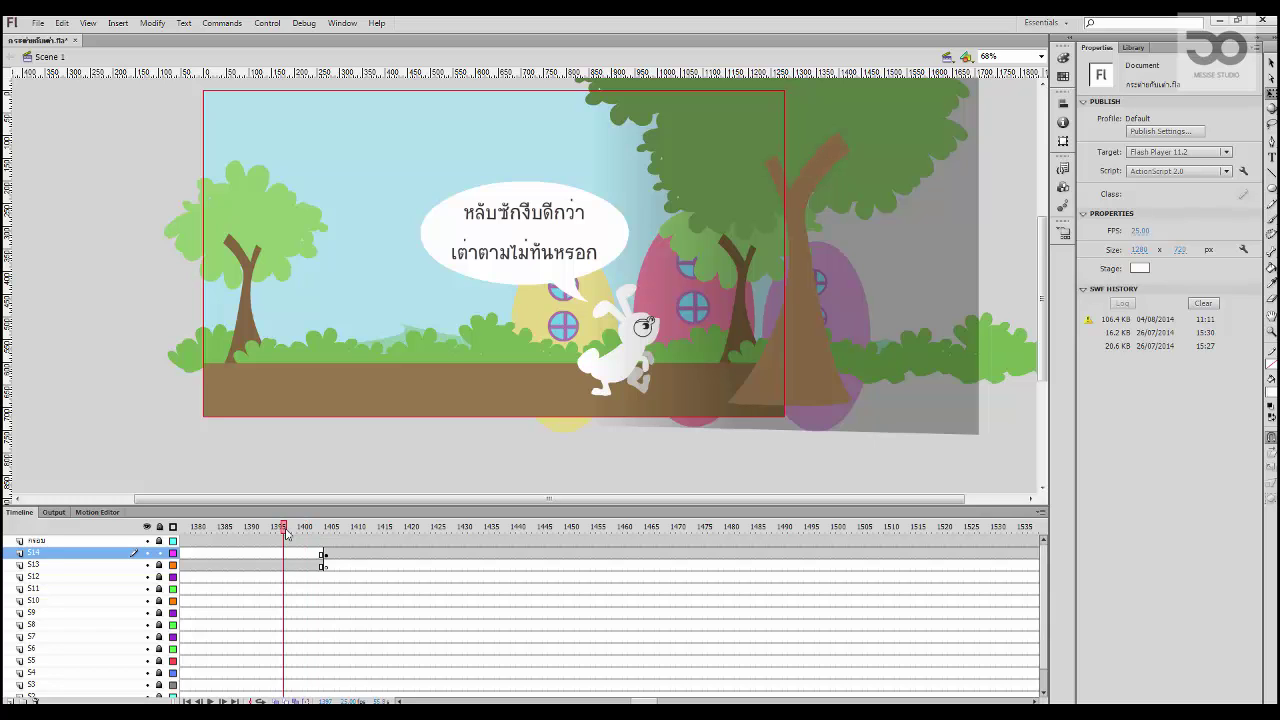
key("Return")
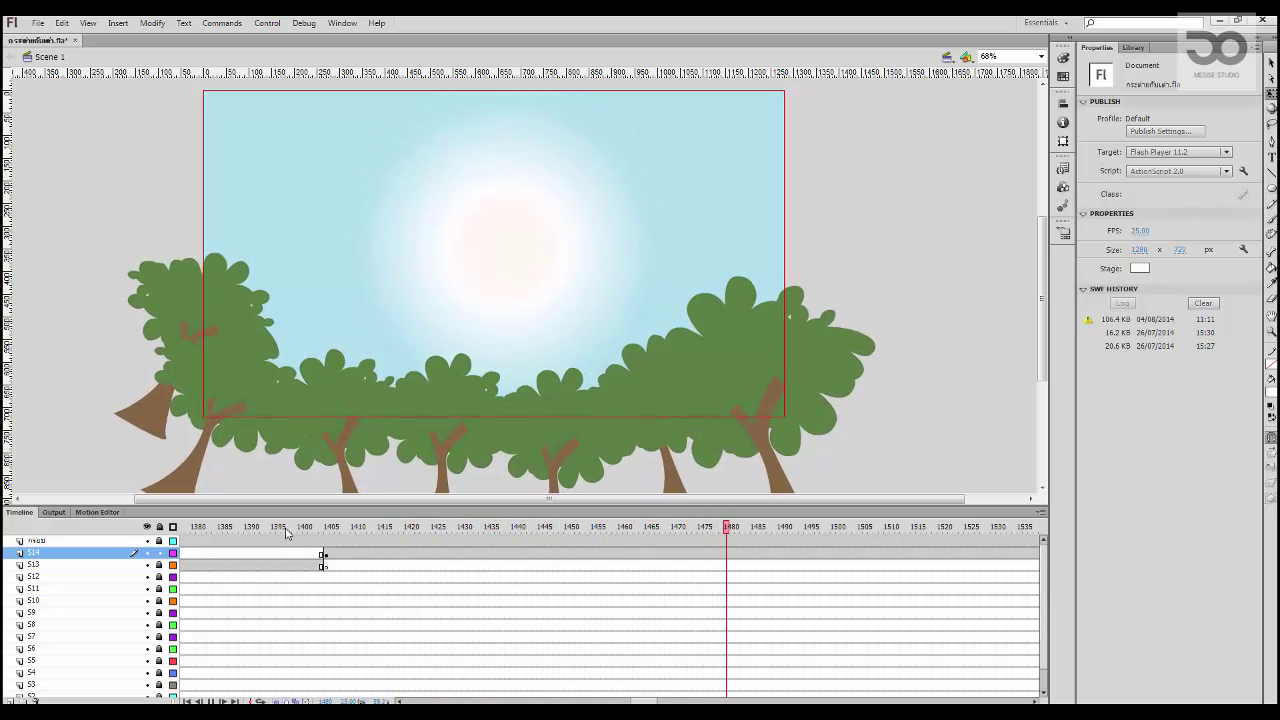
left_click_drag(307, 530, 256, 528)
key("Return")
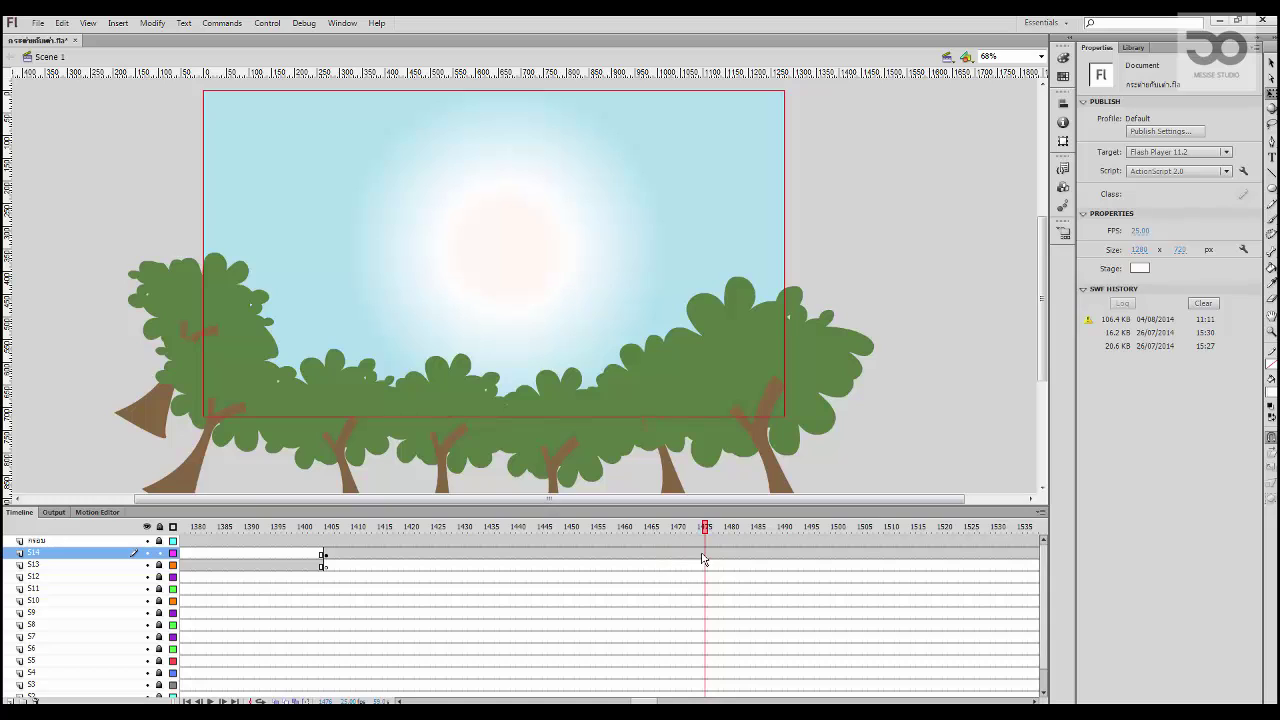
Step: End S14 with a blank keyframe at frame 1476 and add a layer above it named S15 with a matching blank keyframe
key("F7")
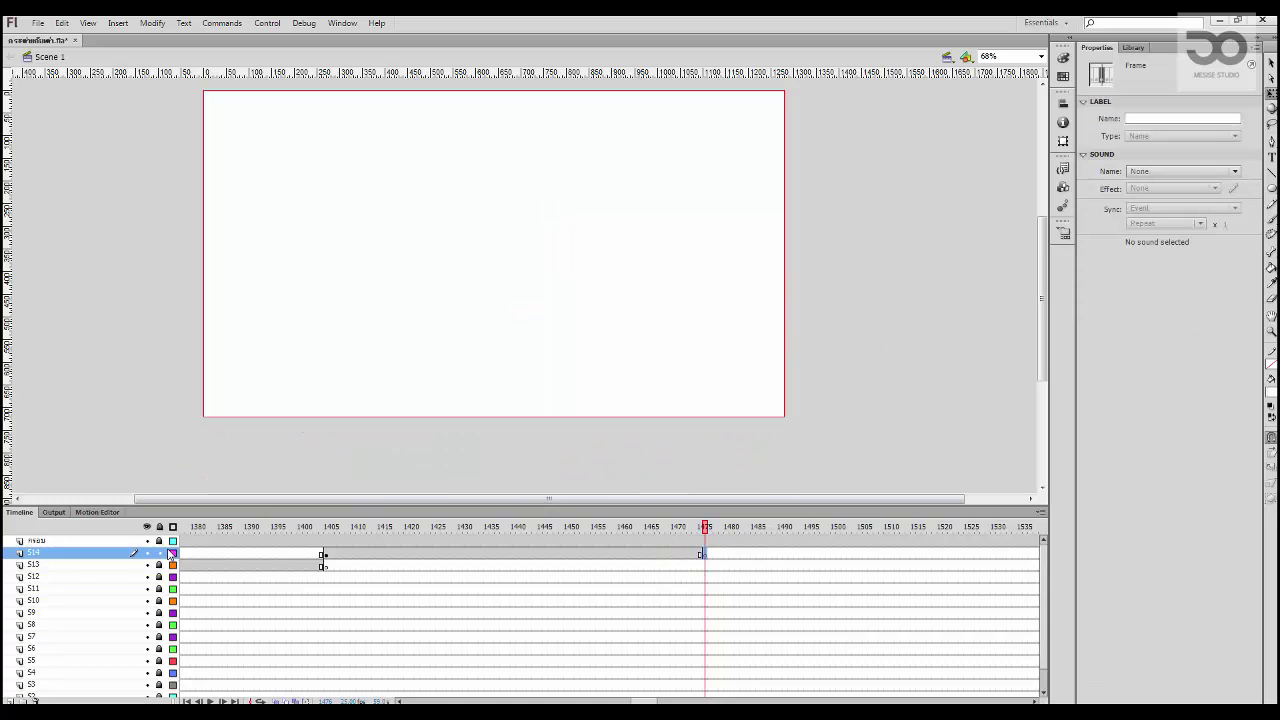
left_click(9, 701)
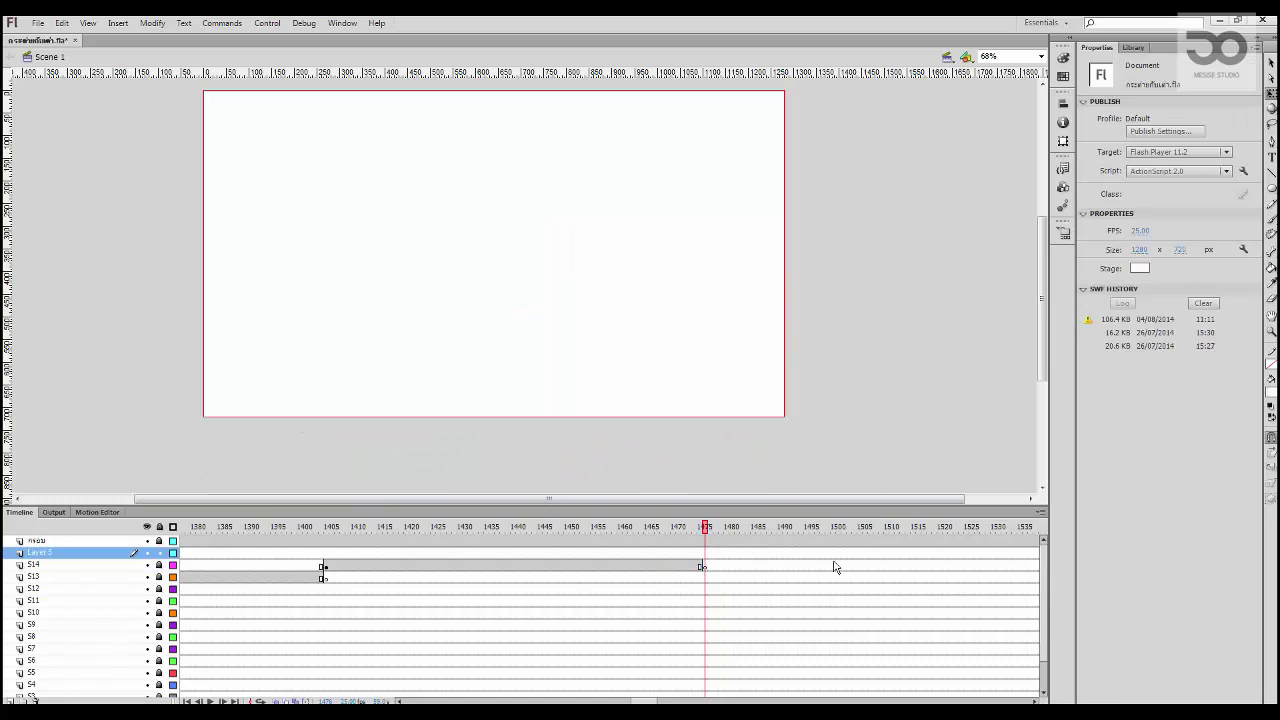
left_click(701, 553)
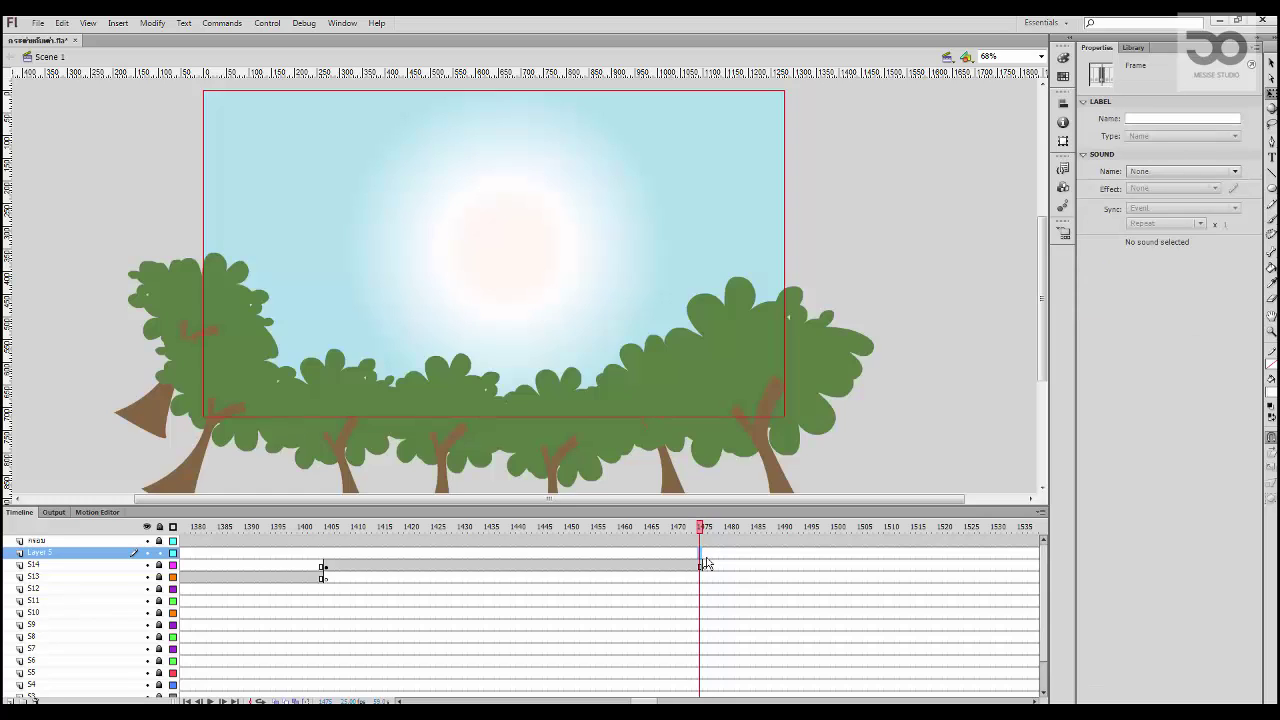
left_click(705, 554)
key("F7")
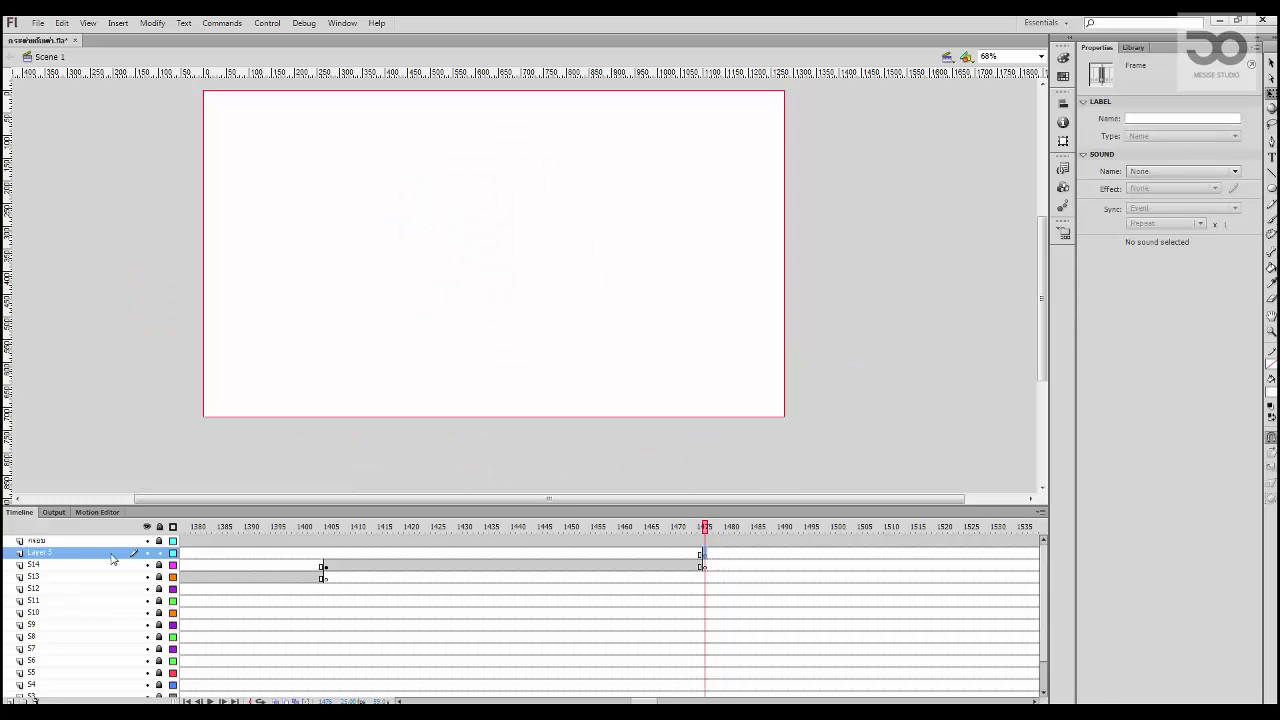
double_click(74, 556)
type("S15")
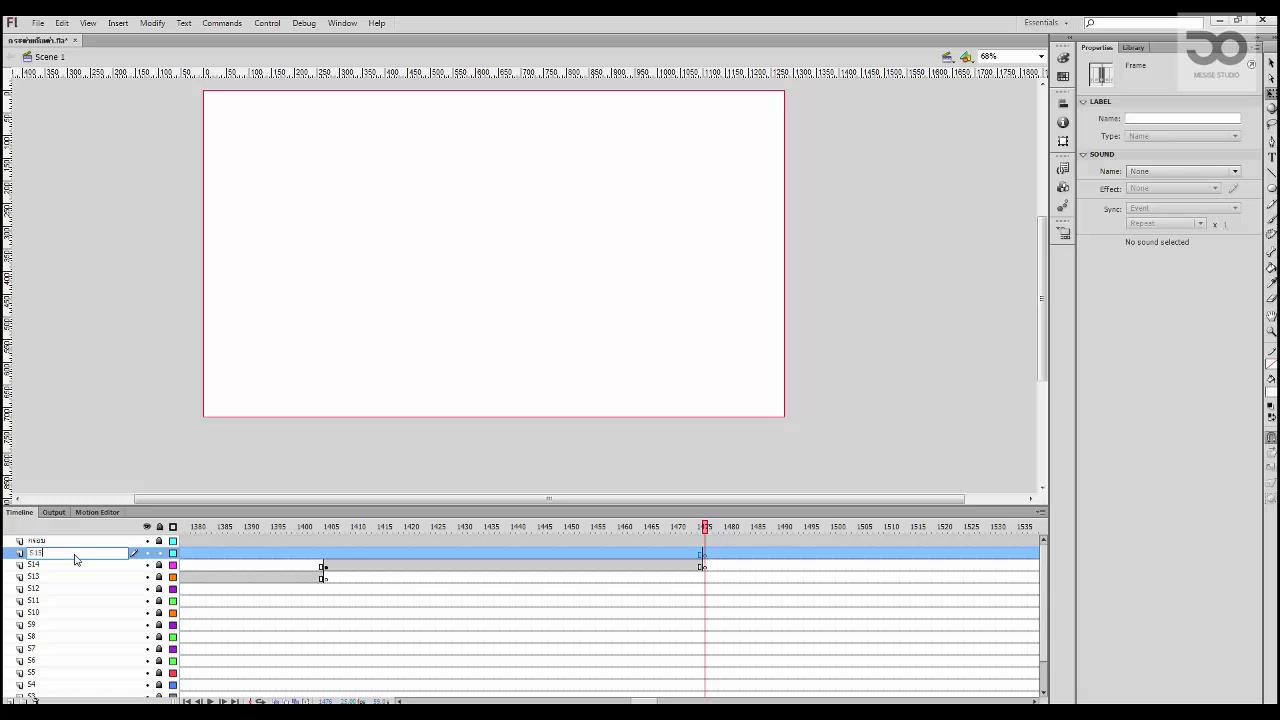
key("Return")
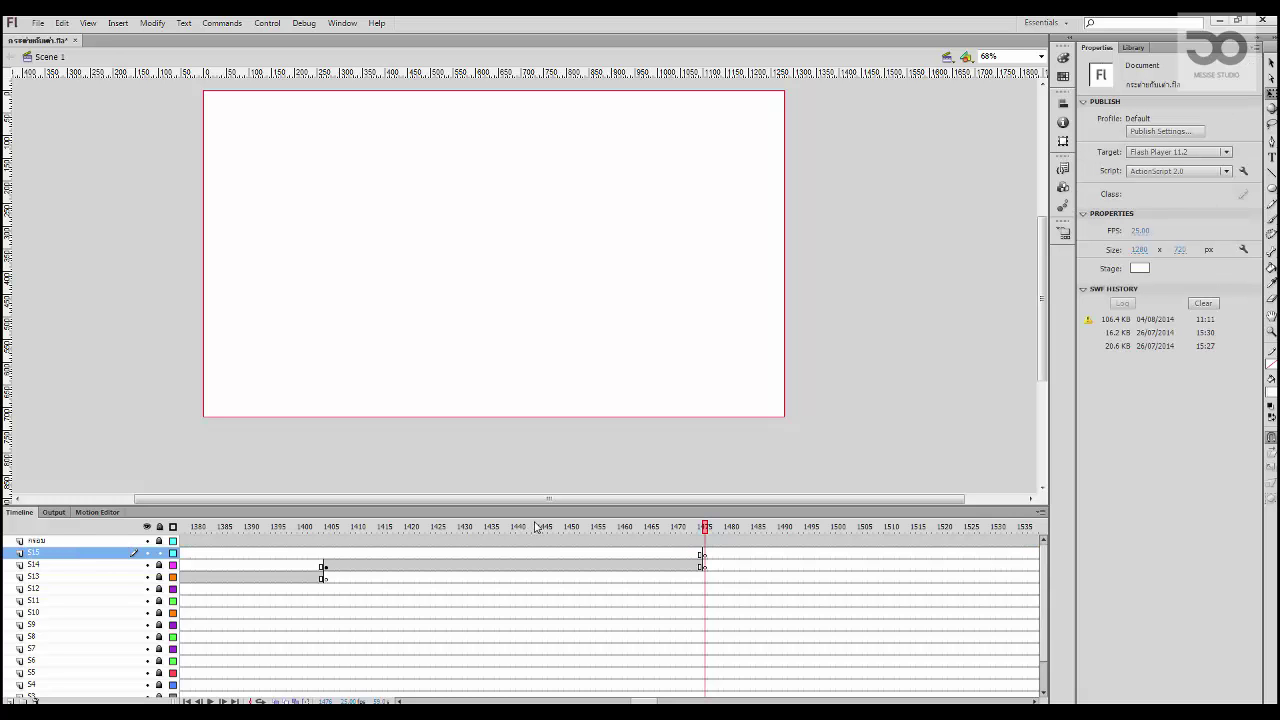
Step: Unlock layer S11, copy its tortoise walking scene, and paste it in place on S15 at frame 1476
left_click_drag(418, 531, 326, 530)
left_click(306, 602)
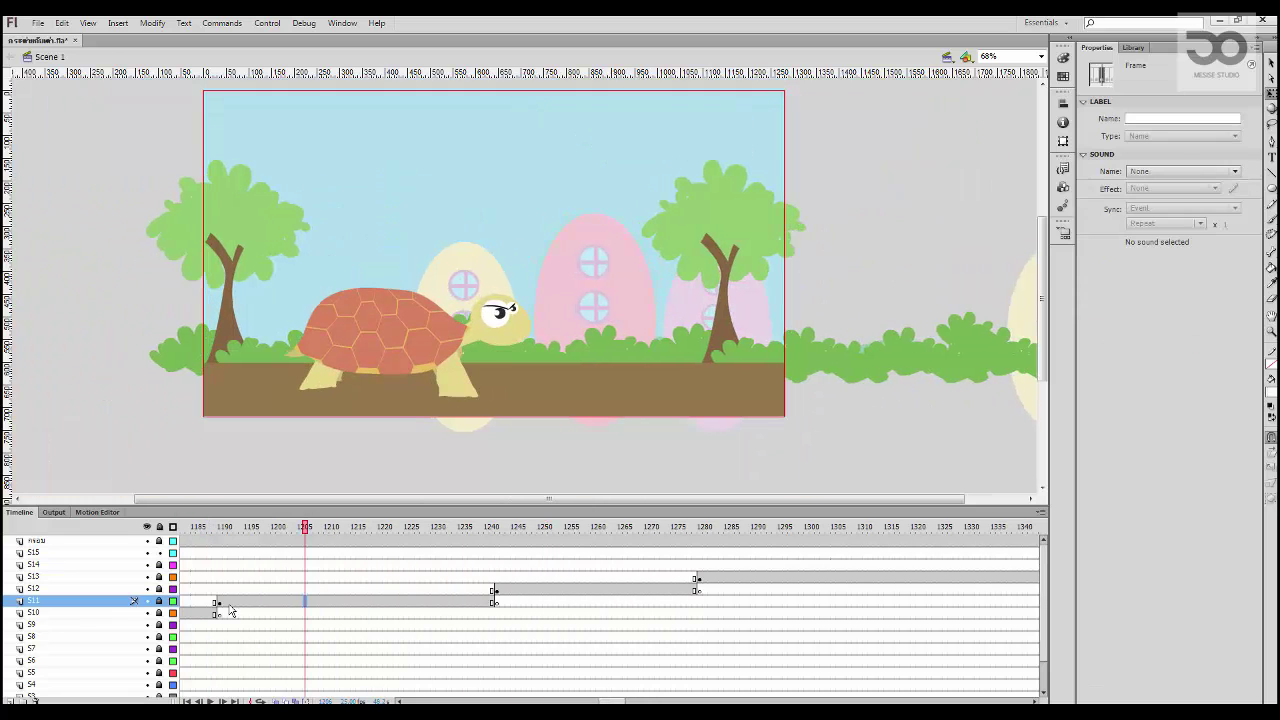
left_click(172, 601)
left_click(220, 603)
scroll(766, 594, "down", 1)
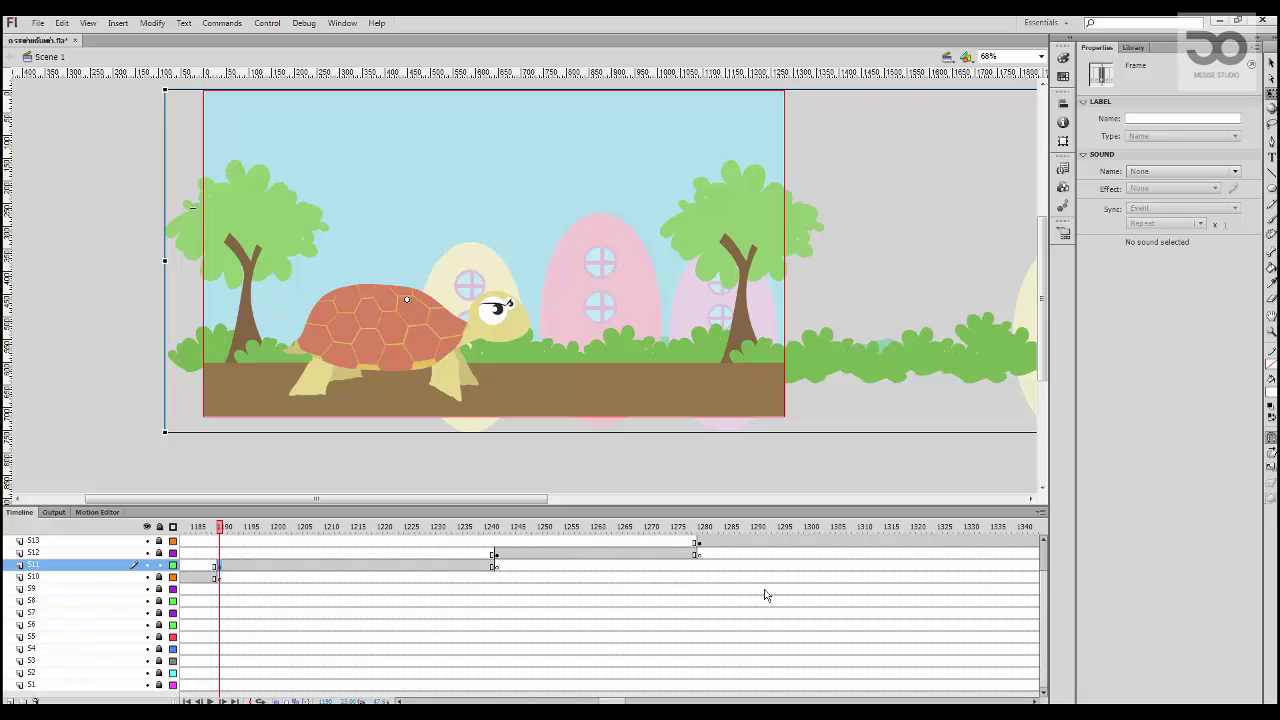
scroll(767, 595, "up", 1)
scroll(767, 595, "right", 1)
scroll(766, 594, "right", 5)
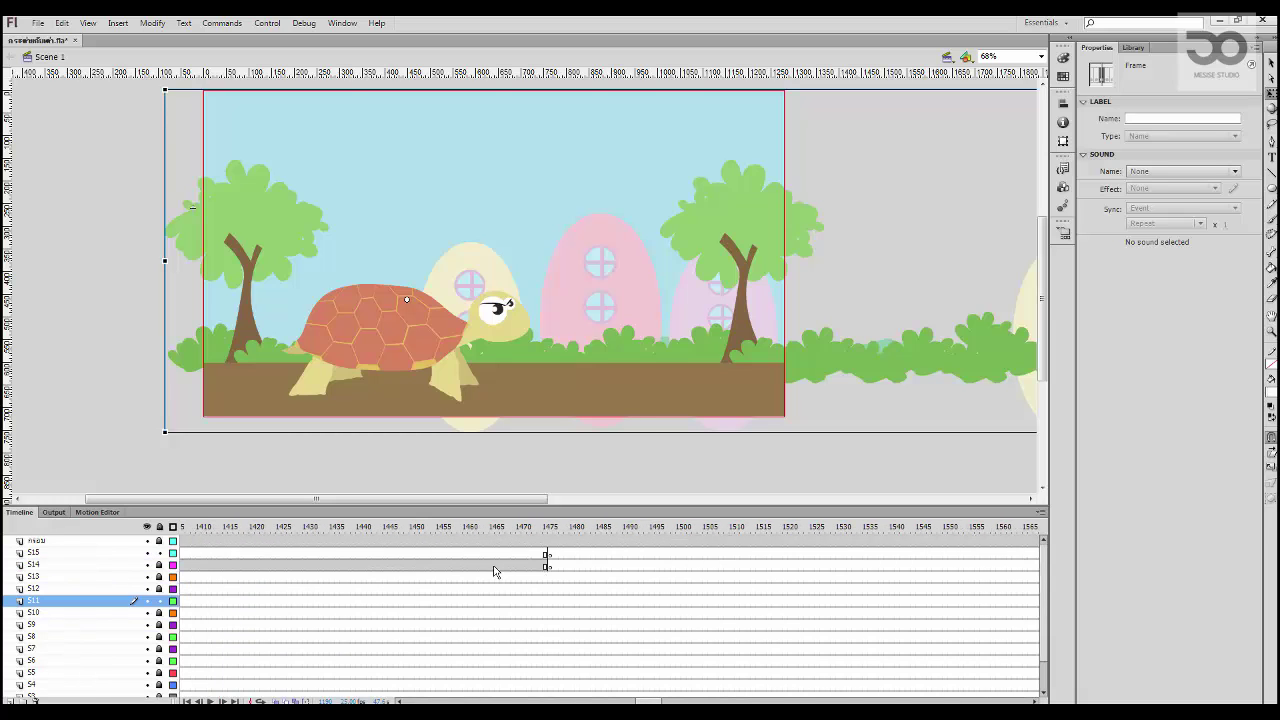
left_click(560, 555)
left_click(549, 555)
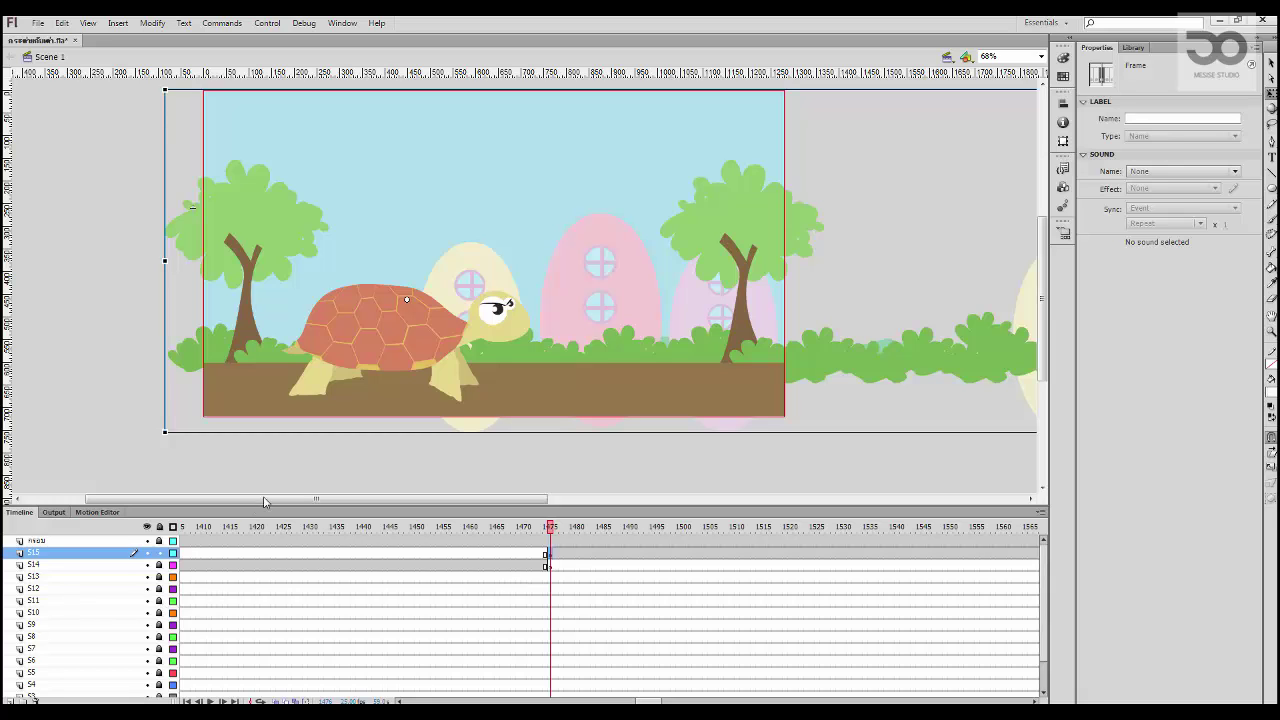
Step: Duplicate the pasted S11 symbol as a new symbol named S15
right_click(371, 337)
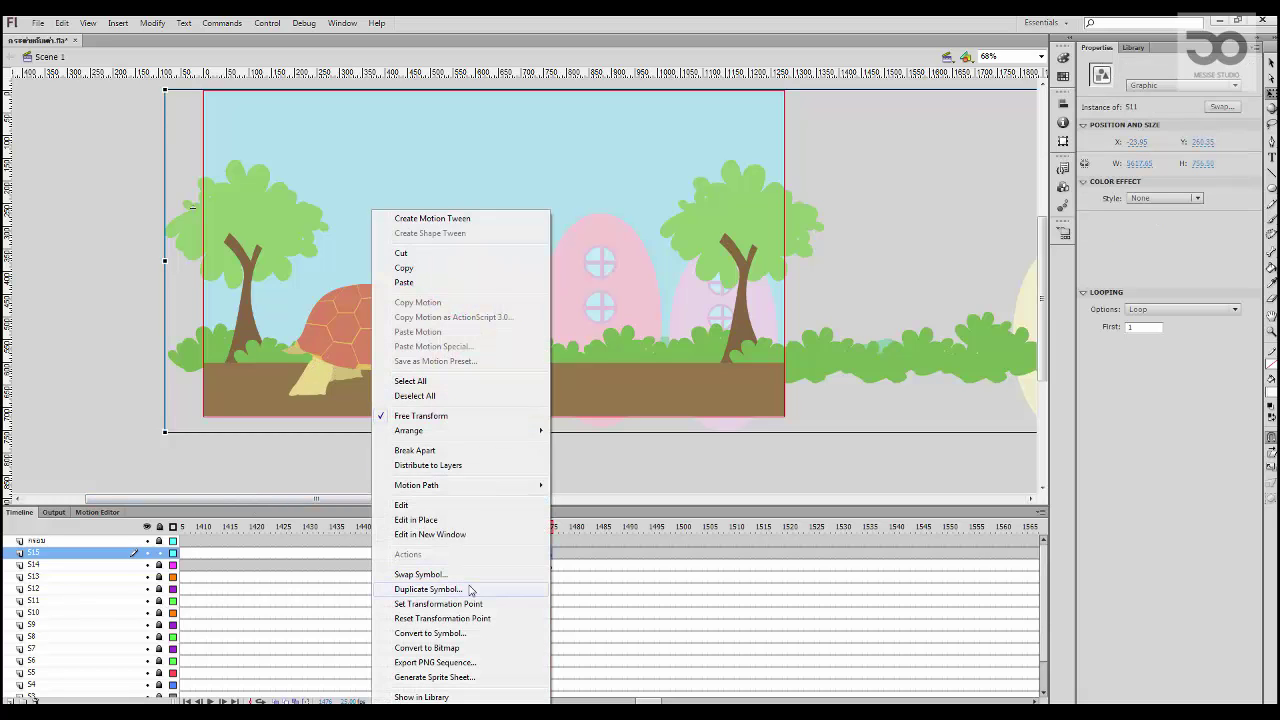
left_click(430, 589)
type("S")
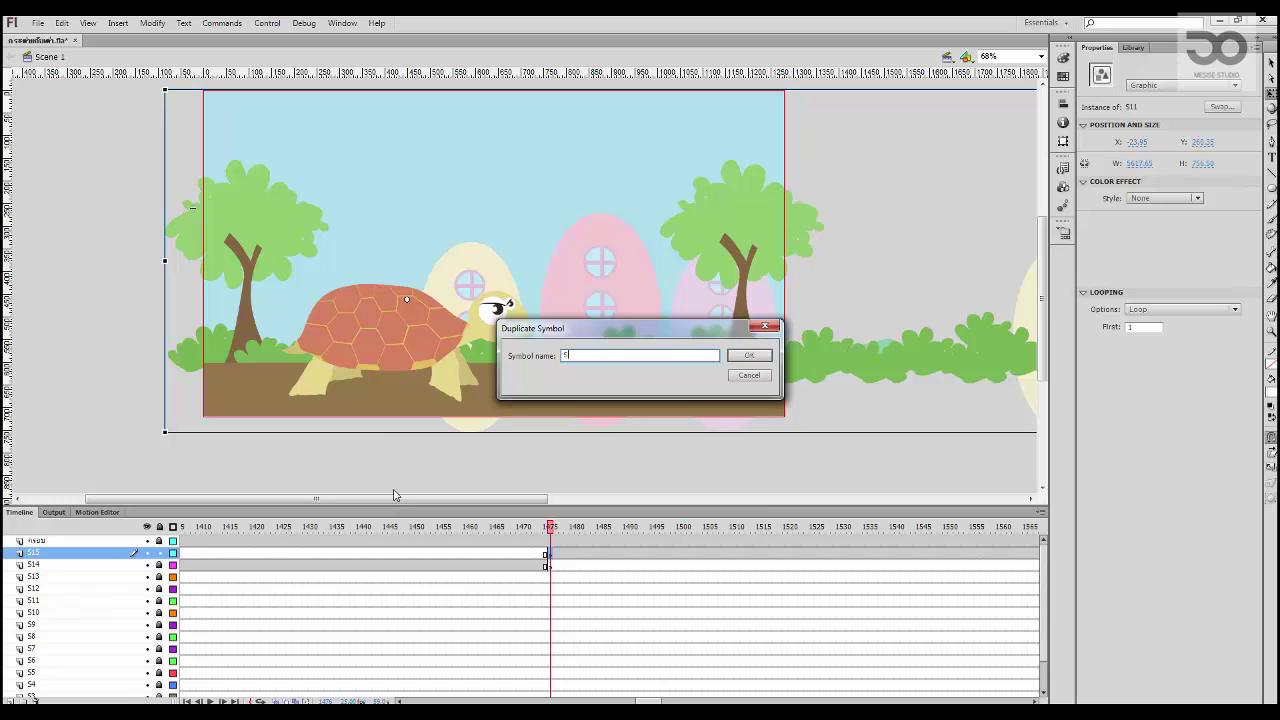
type("15")
key("Return")
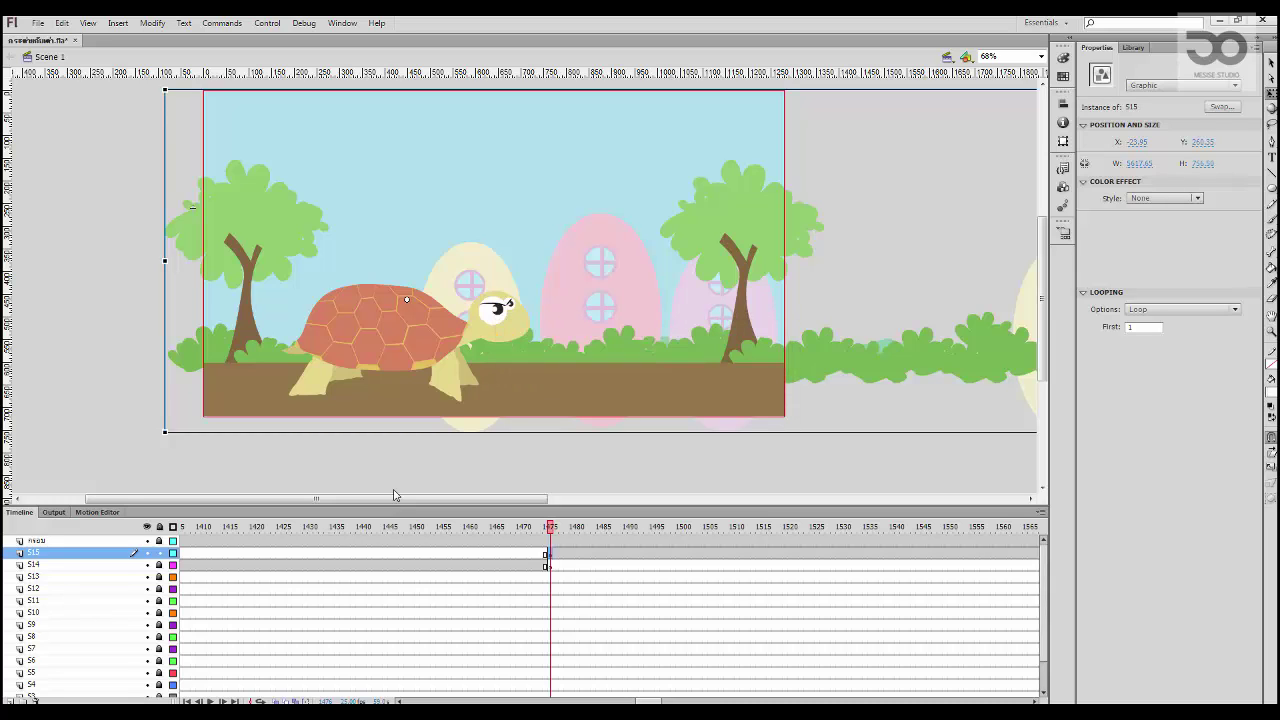
Step: Inside symbol S15, scrub the scene, lock its layers, and add a new layer directly above the sky layer
double_click(408, 381)
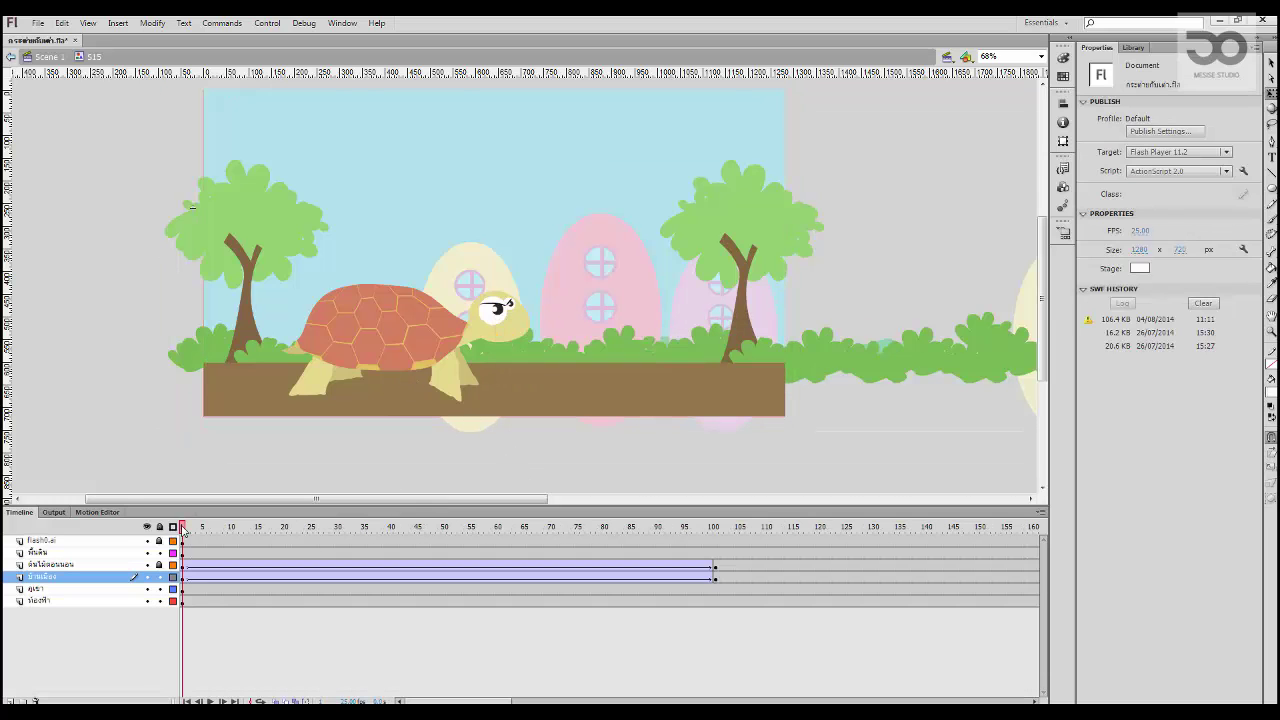
left_click_drag(183, 530, 709, 580)
left_click_drag(702, 466, 636, 494)
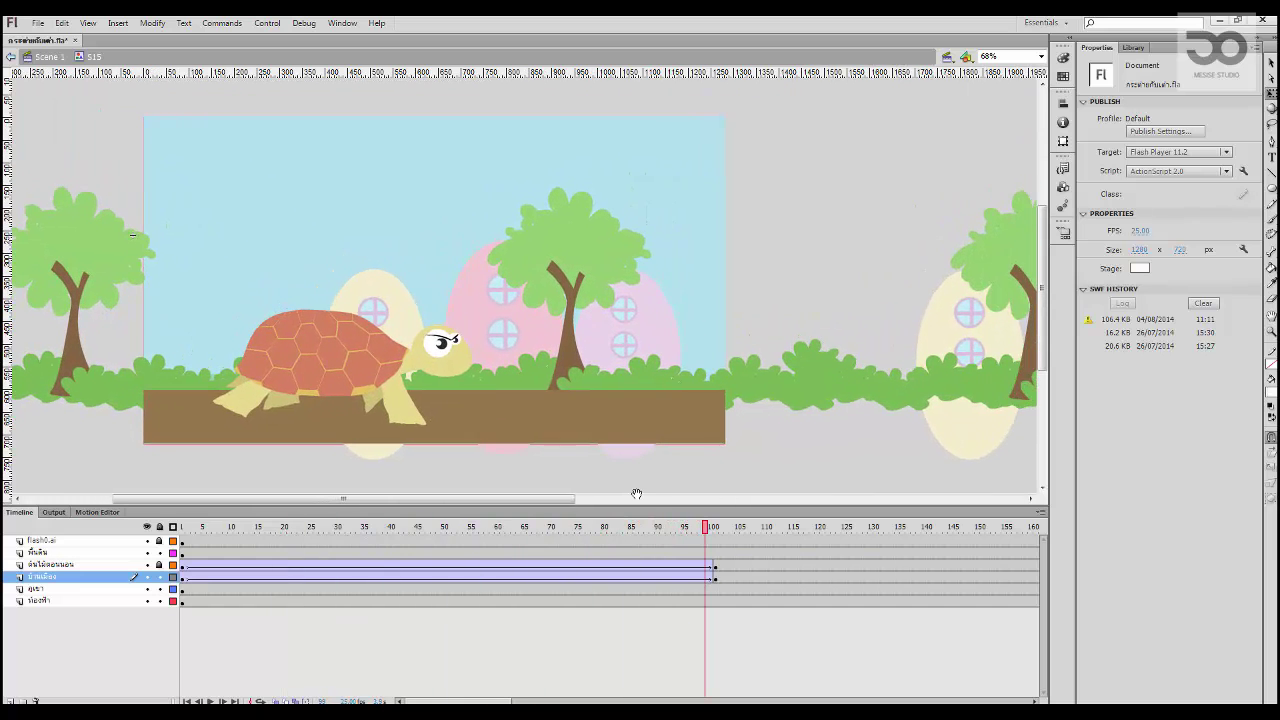
left_click(159, 576)
left_click(120, 603)
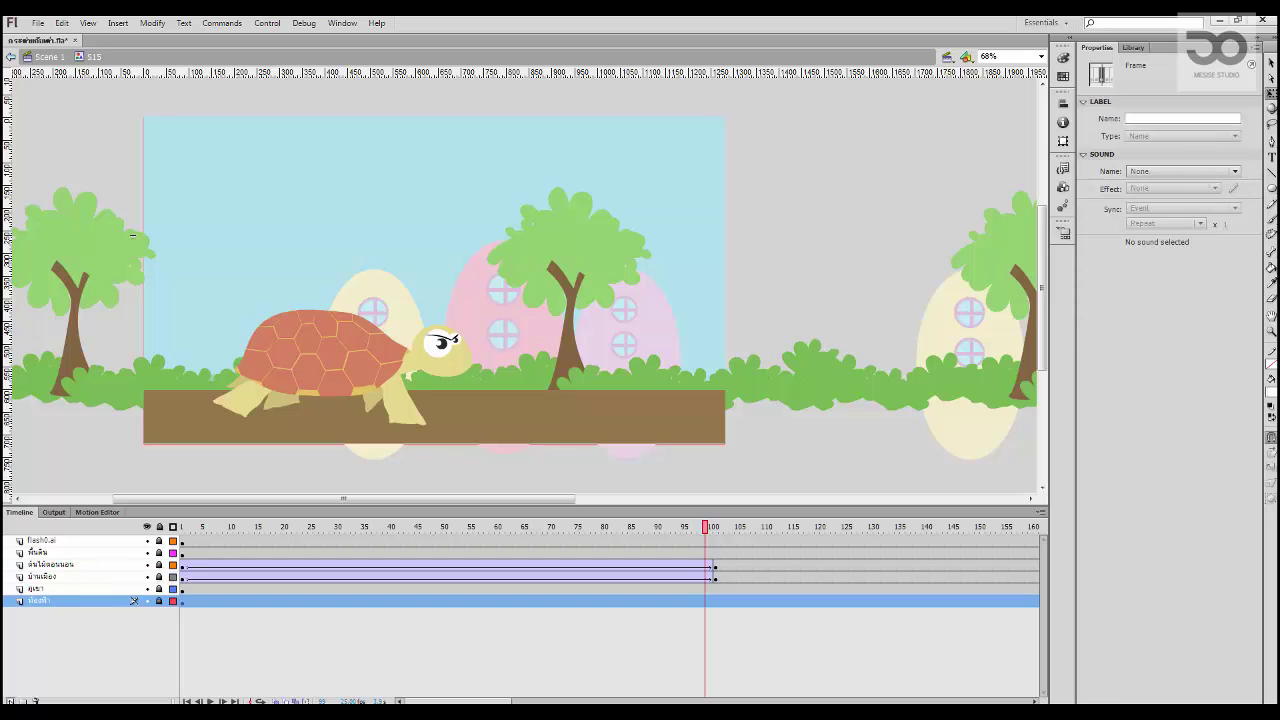
left_click(10, 701)
Step: Go back through Scene 1 into symbol S14 and copy the glowing sun from its Layer 2
left_click(48, 56)
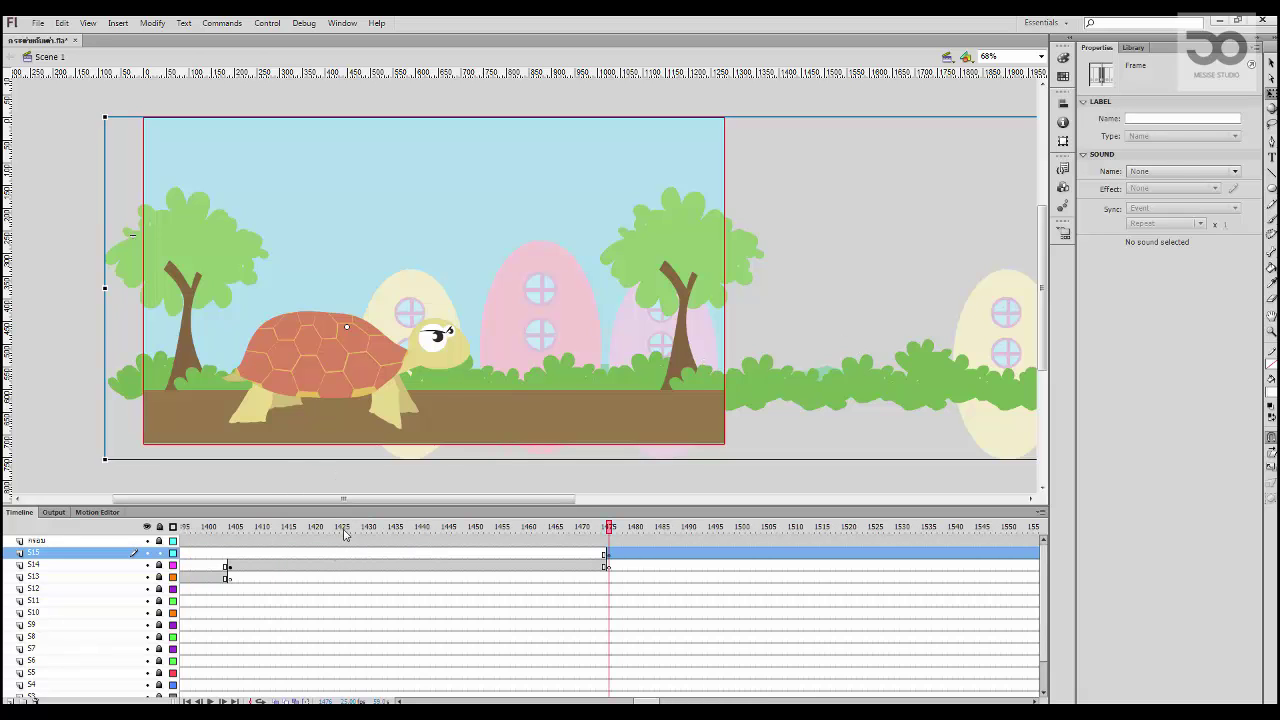
left_click(343, 529)
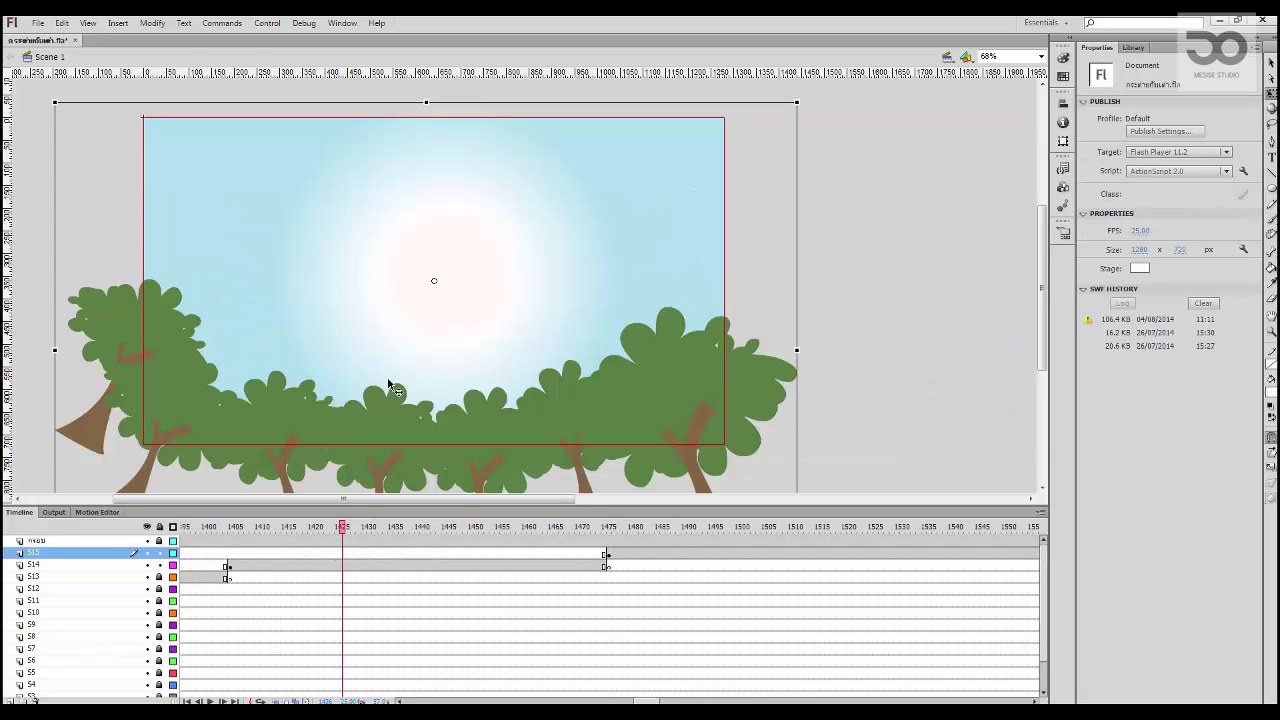
double_click(443, 334)
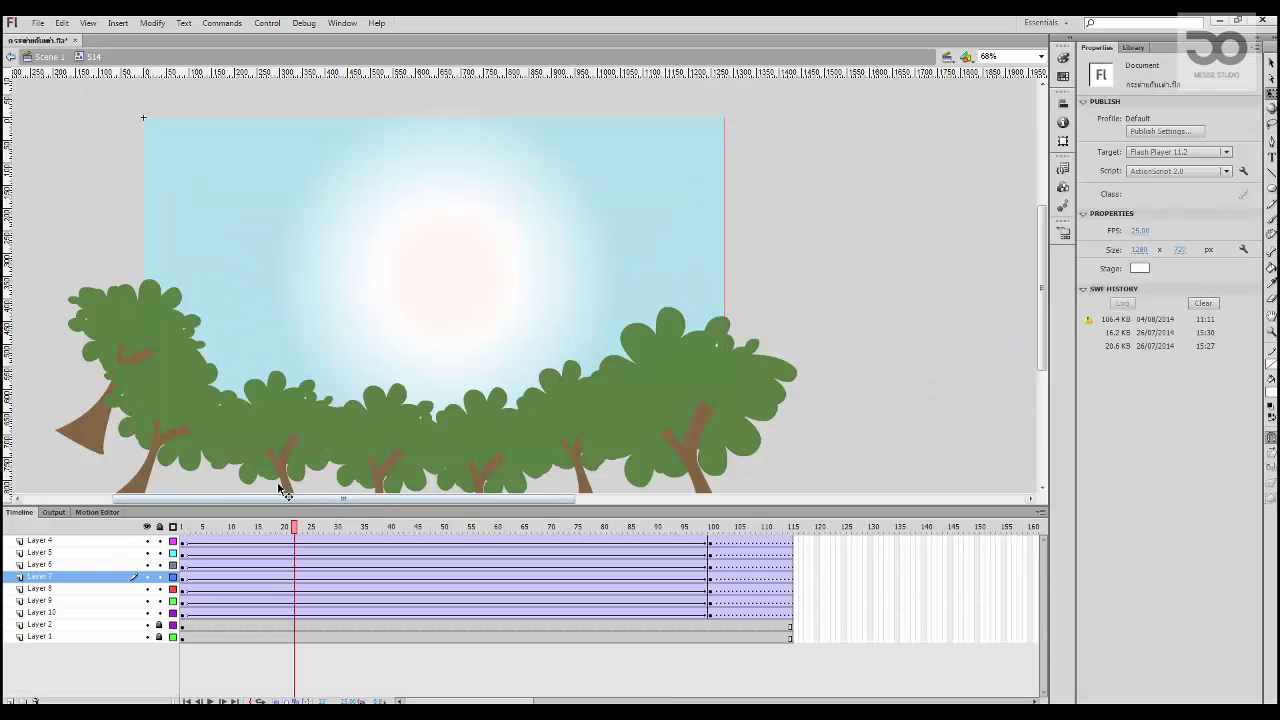
left_click(190, 626)
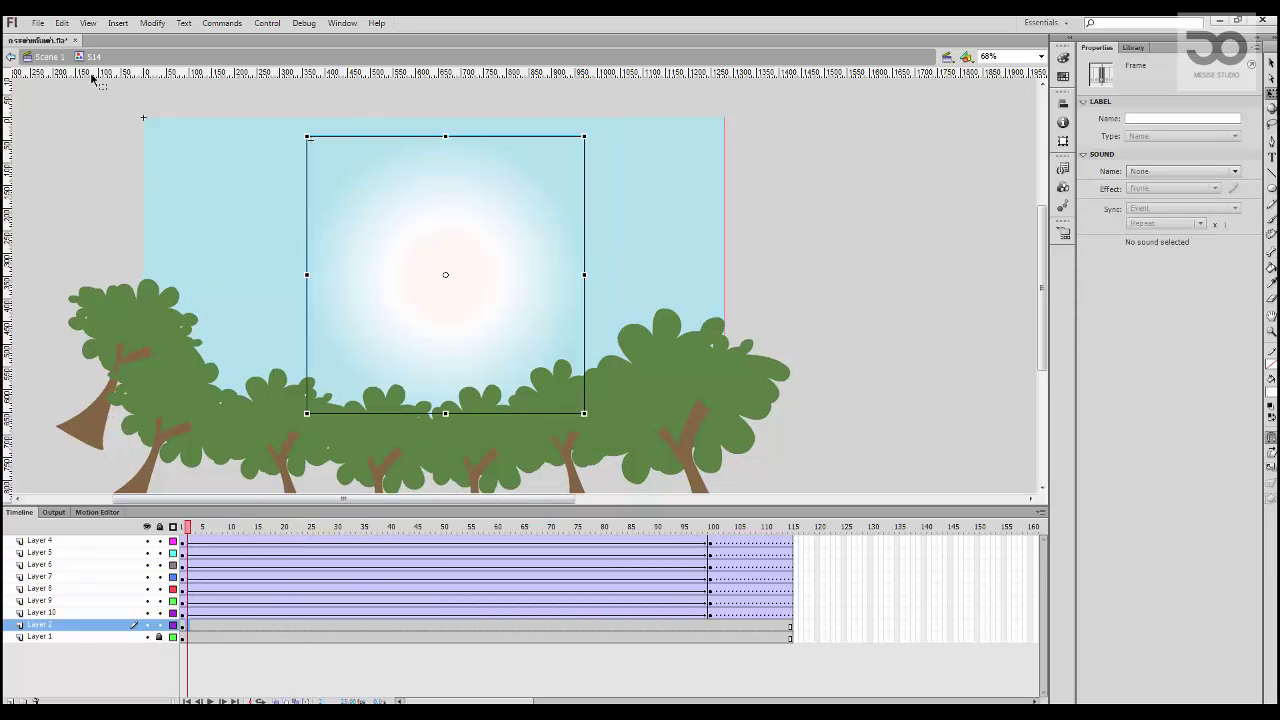
Step: Return to Scene 1, reopen symbol S15, and paste the sun onto the new layer above the sky
left_click(45, 56)
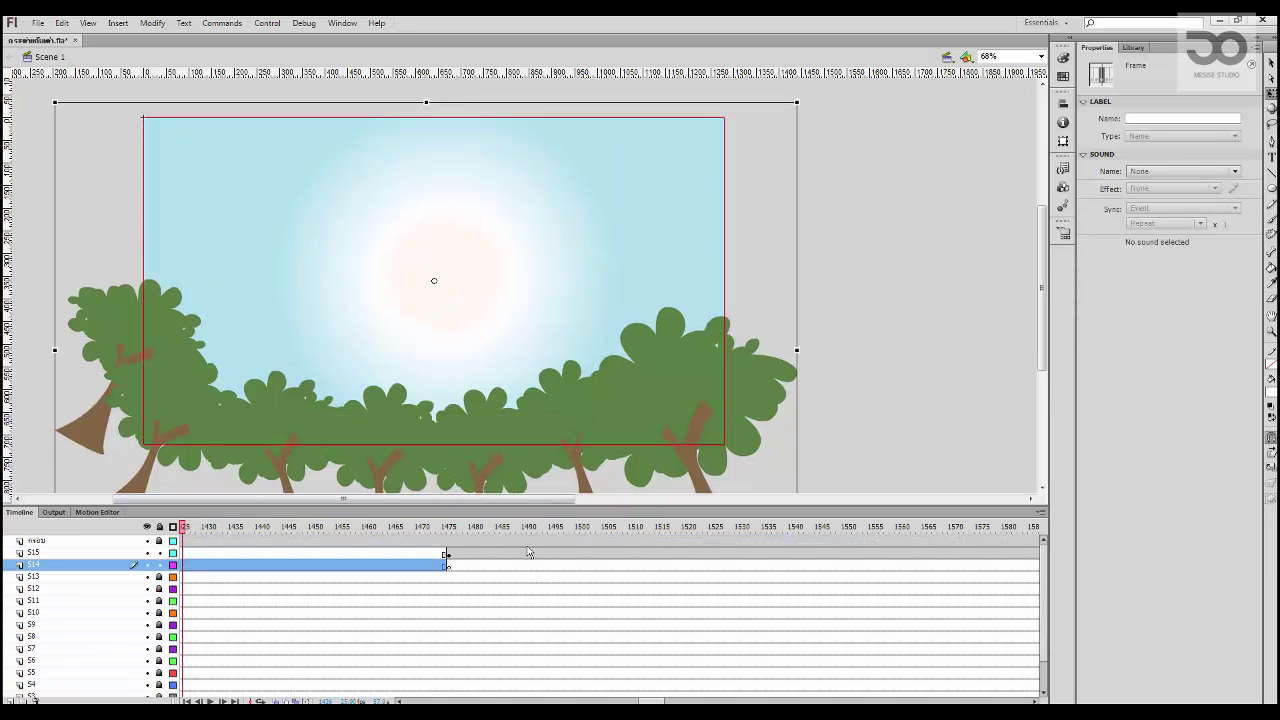
left_click_drag(525, 553, 513, 553)
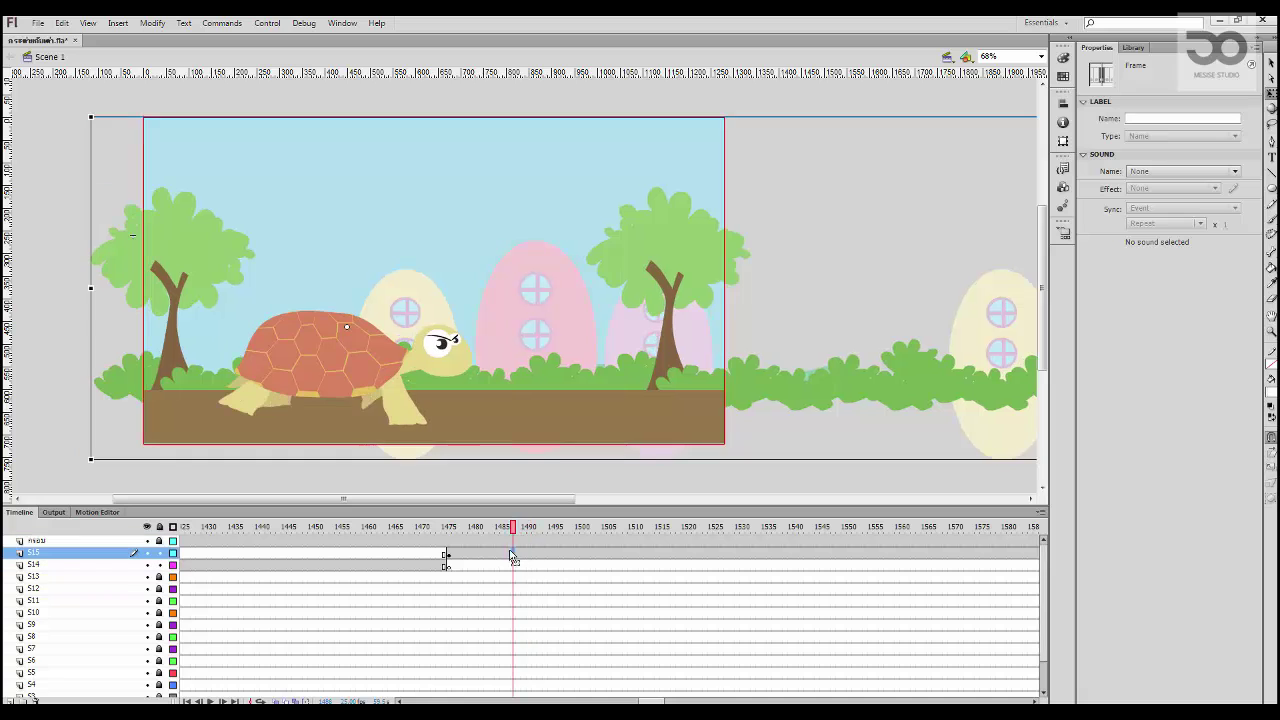
double_click(498, 270)
left_click(226, 601)
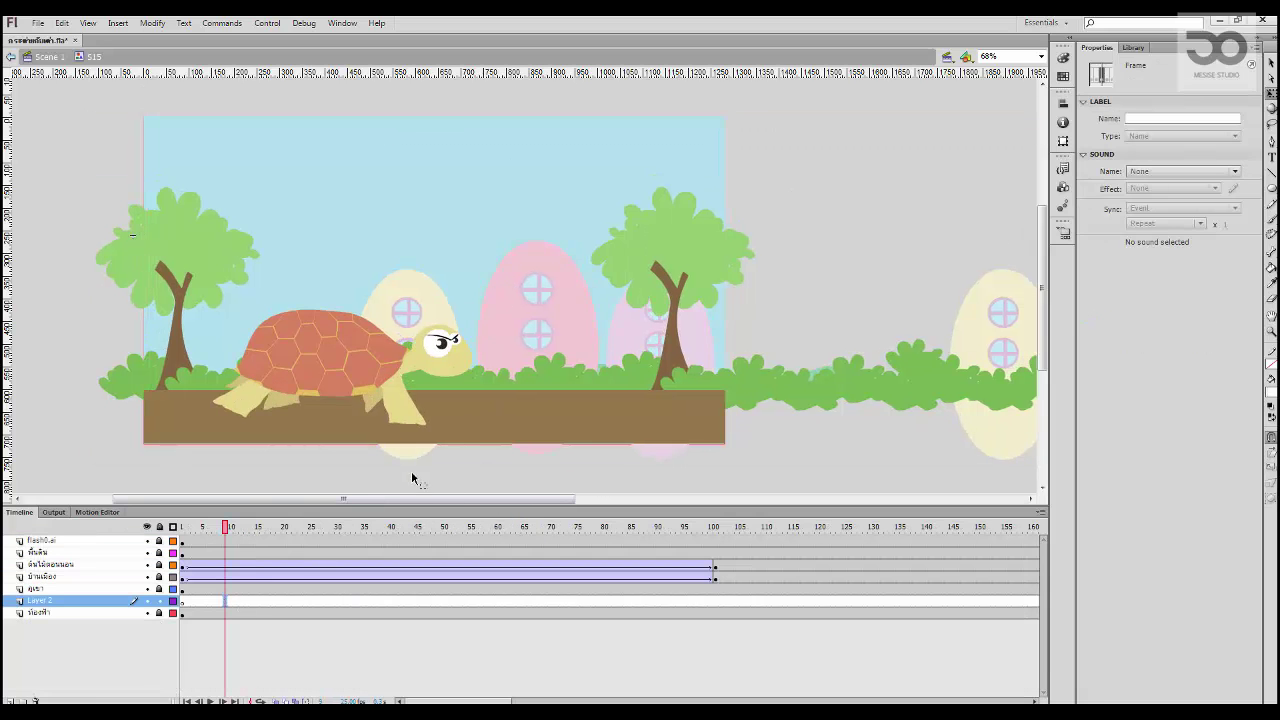
key("ctrl+v")
Step: Enlarge the sun and place it at the sky's upper right, partly above the stage edge
left_click_drag(494, 240, 477, 140)
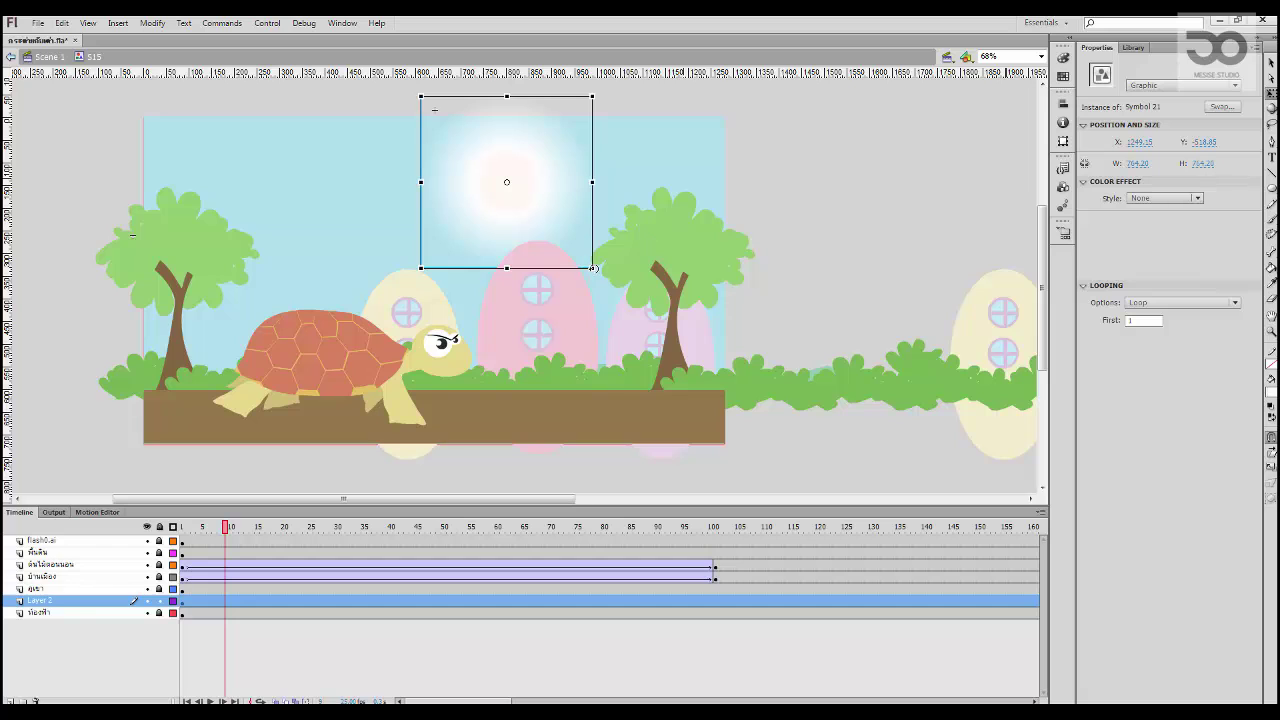
left_click_drag(591, 268, 715, 390)
left_click_drag(543, 118, 560, 157)
Step: Play back S15 from frame 1 to check the walking tortoise and moving scenery against the sun
left_click_drag(202, 540, 130, 527)
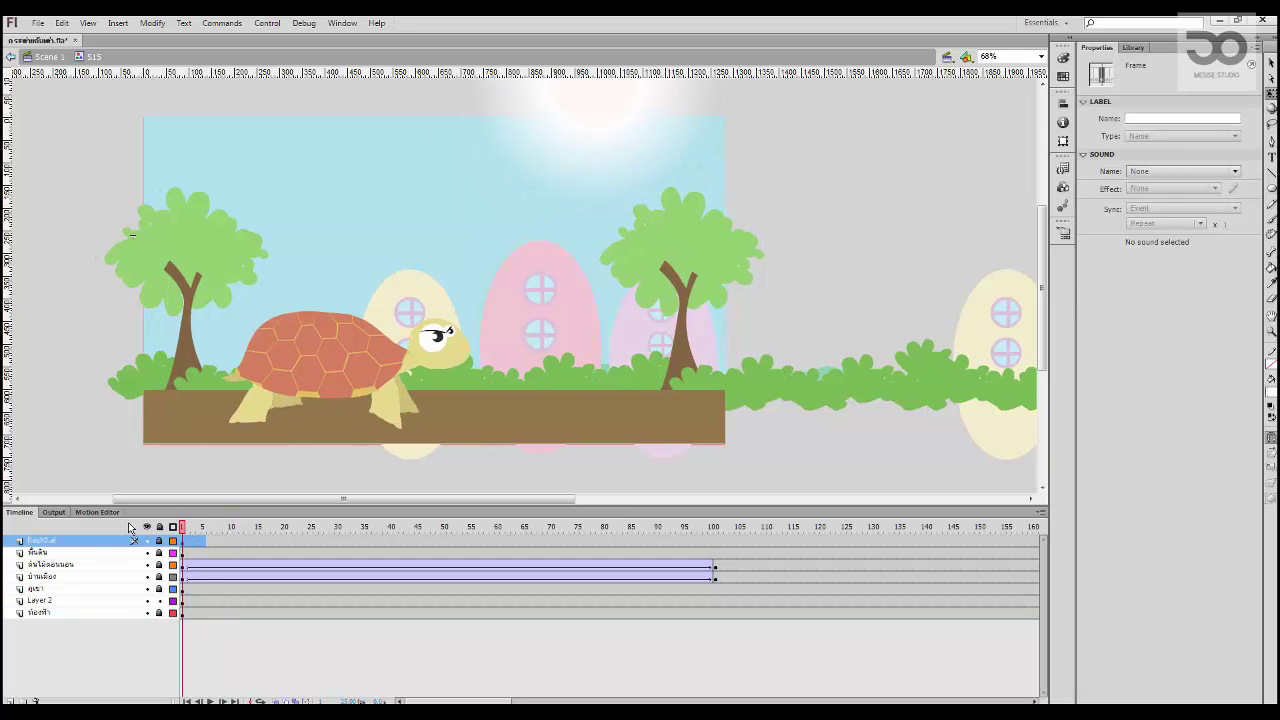
key("Return")
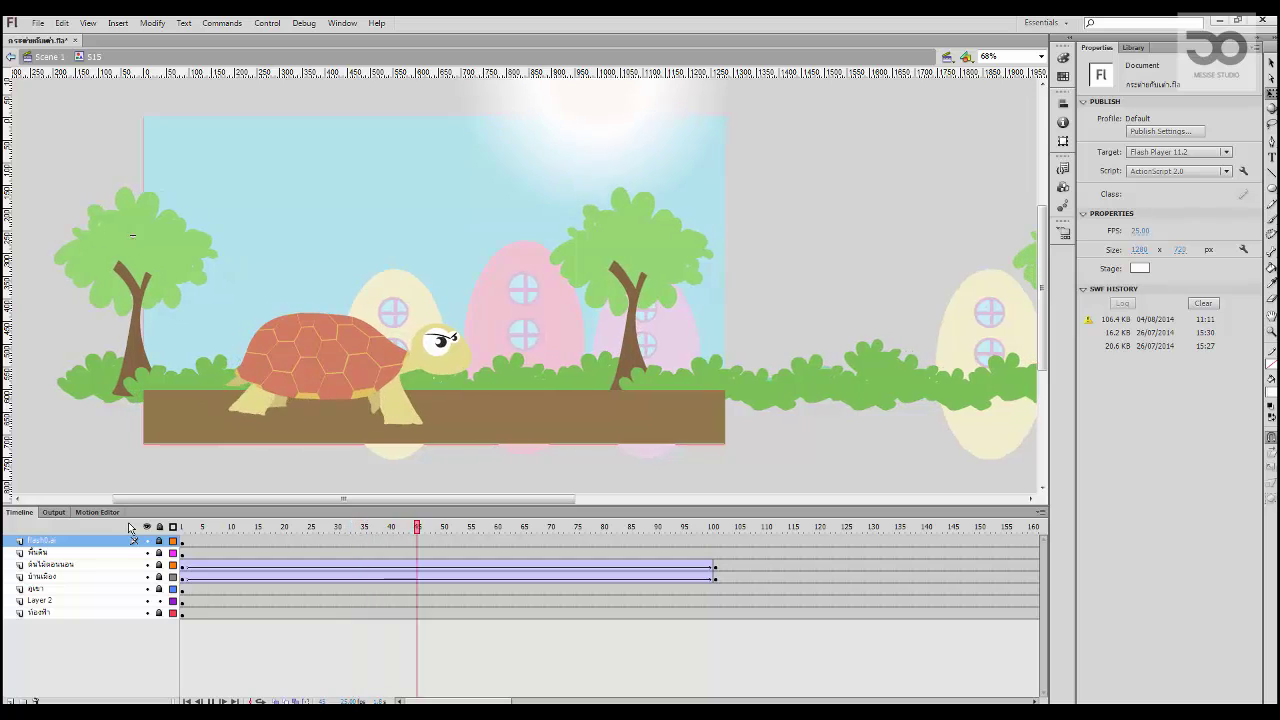
key("Return")
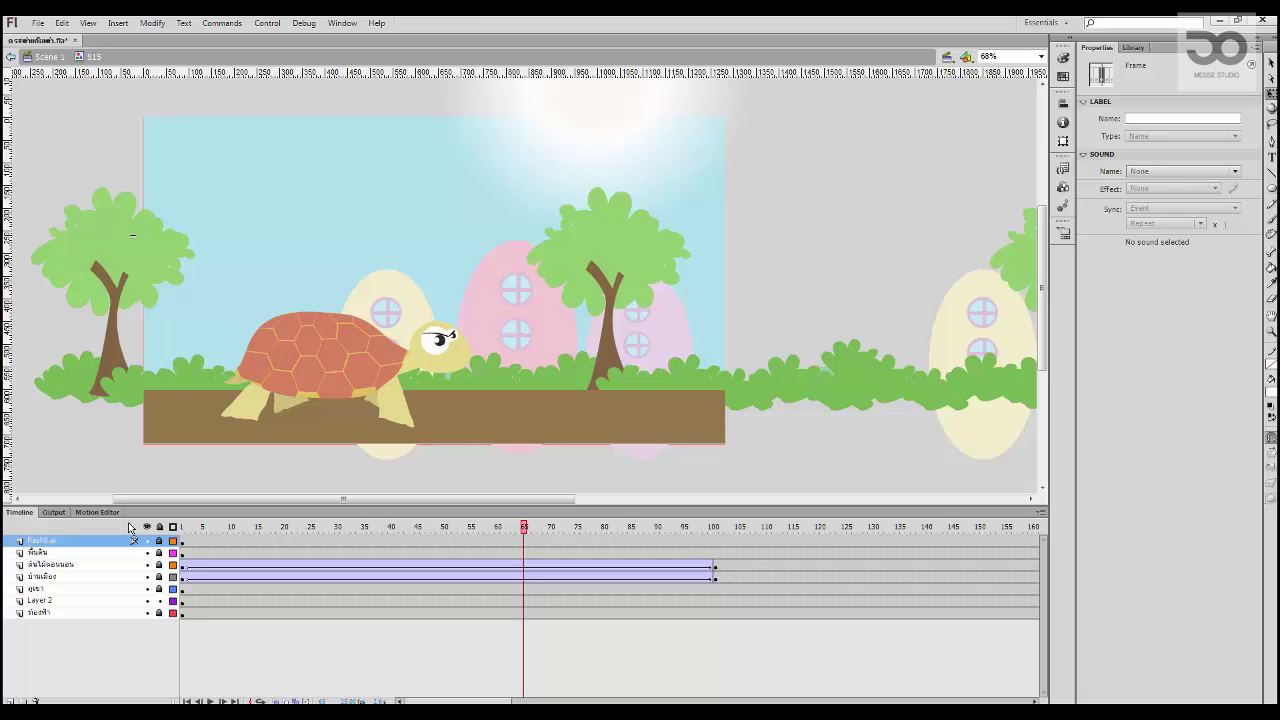
Step: Unlock the tortoise's layer in S15 and duplicate the tortoise at frame 1 as the symbol เต่าเดินช้า copy 3
left_click(682, 176)
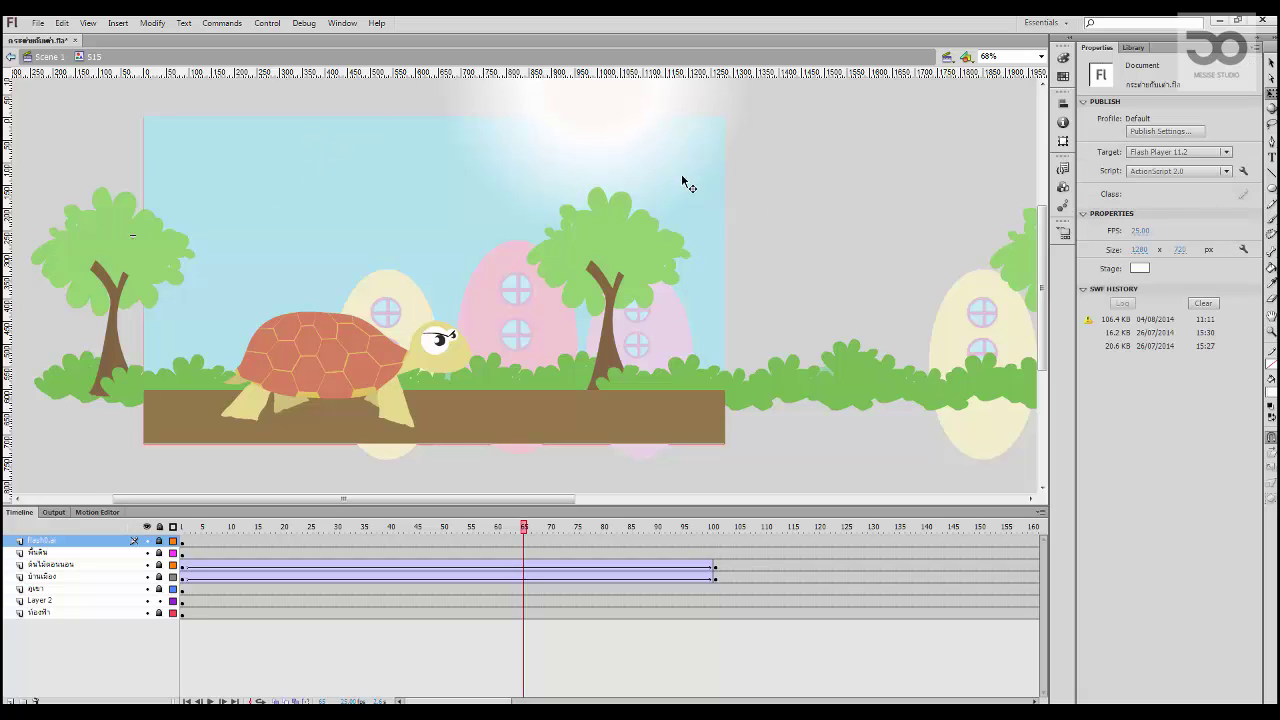
key("ctrl+equal")
left_click_drag(787, 316, 512, 302)
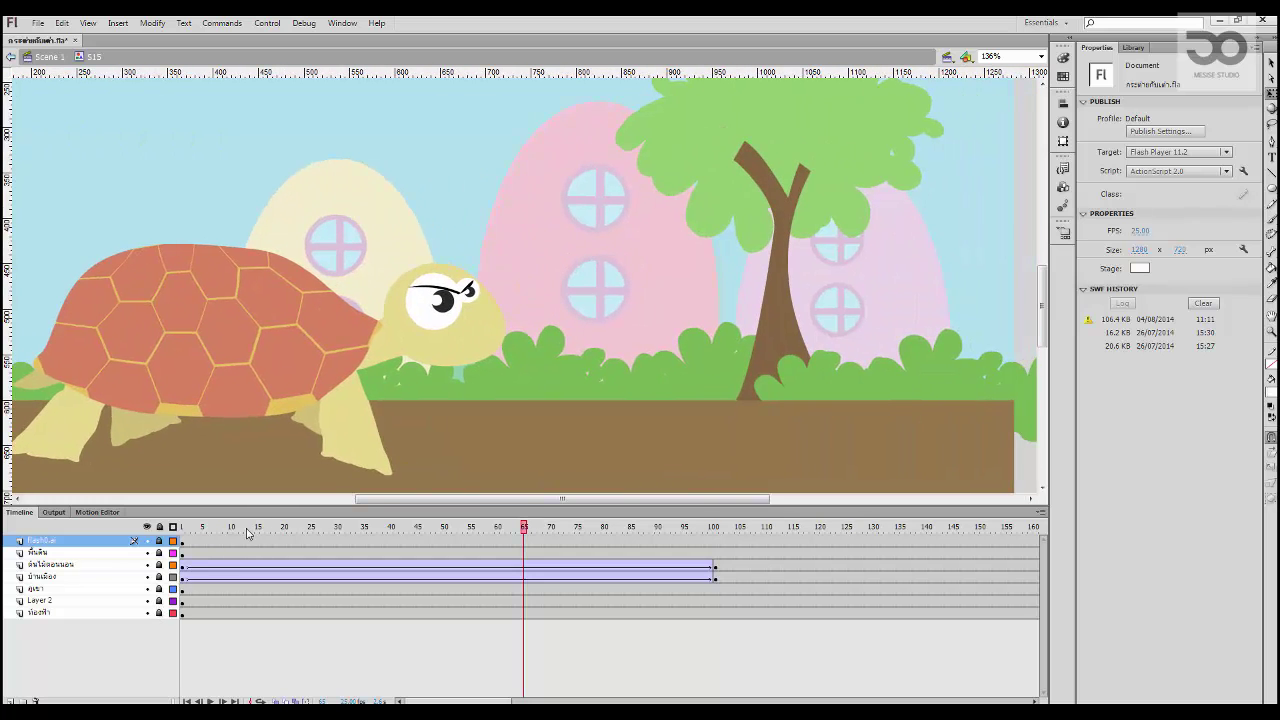
left_click_drag(187, 528, 153, 565)
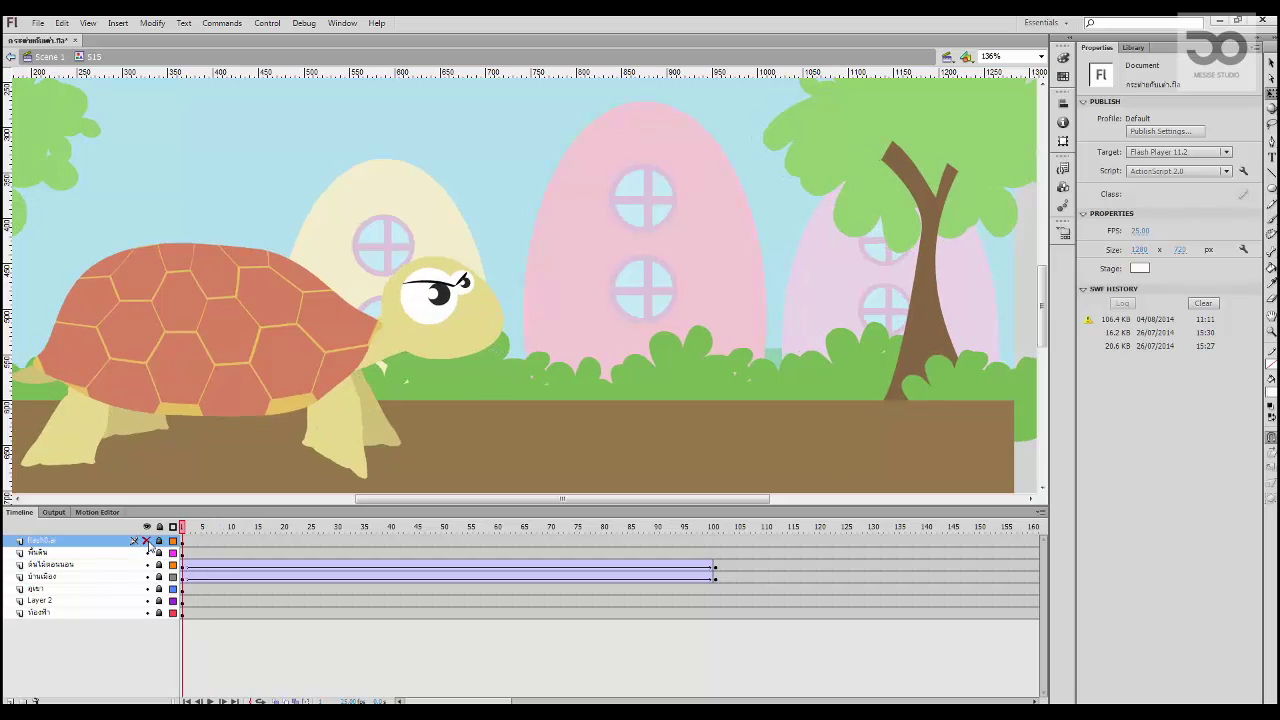
left_click(147, 541)
left_click(237, 332)
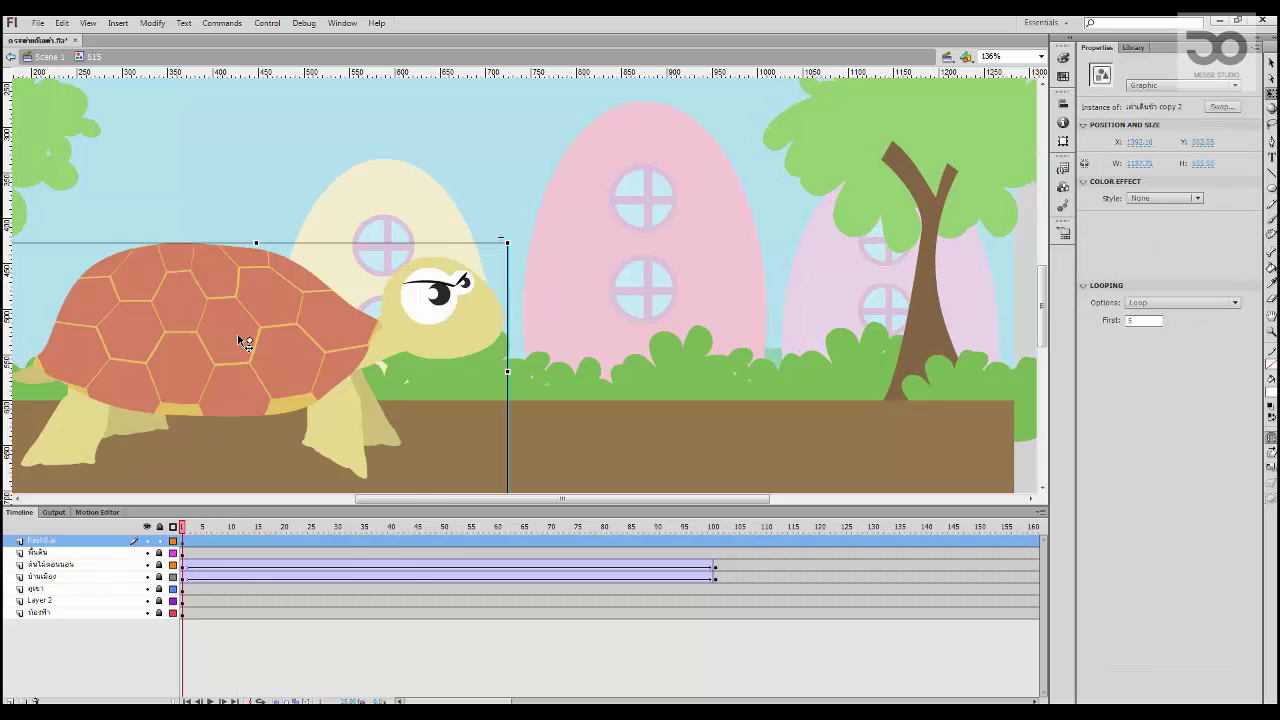
right_click(237, 332)
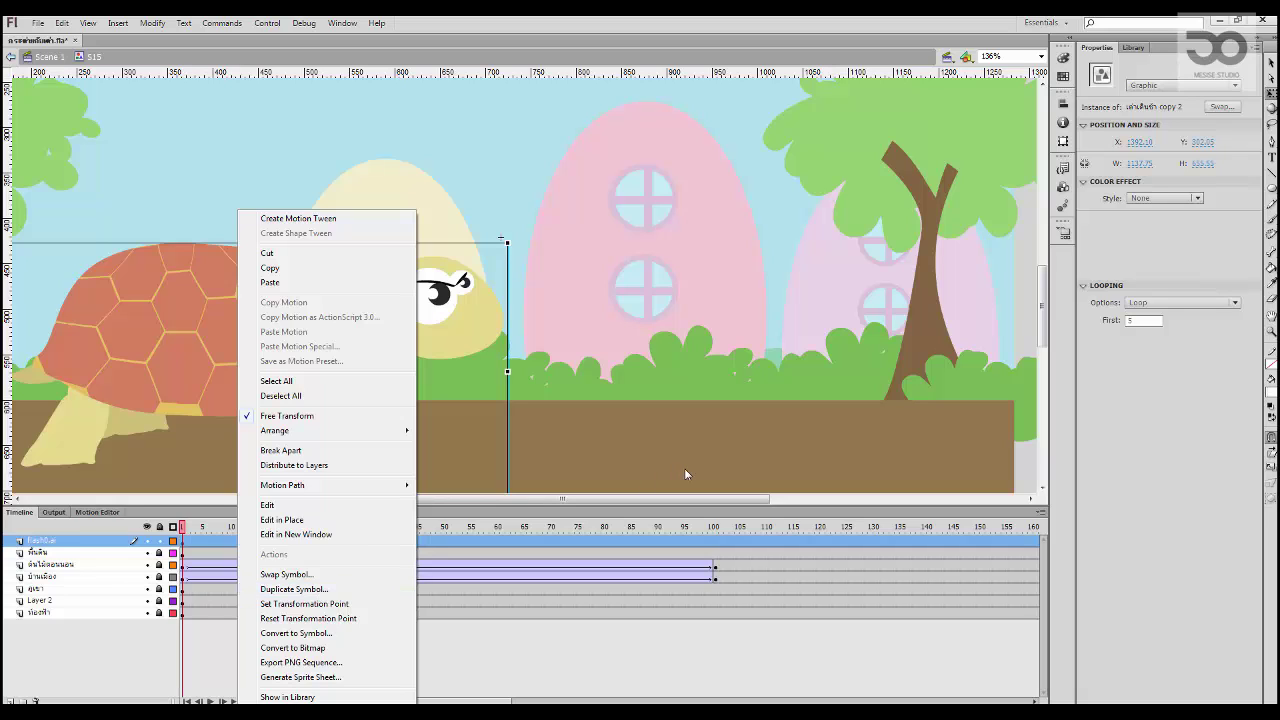
left_click(366, 589)
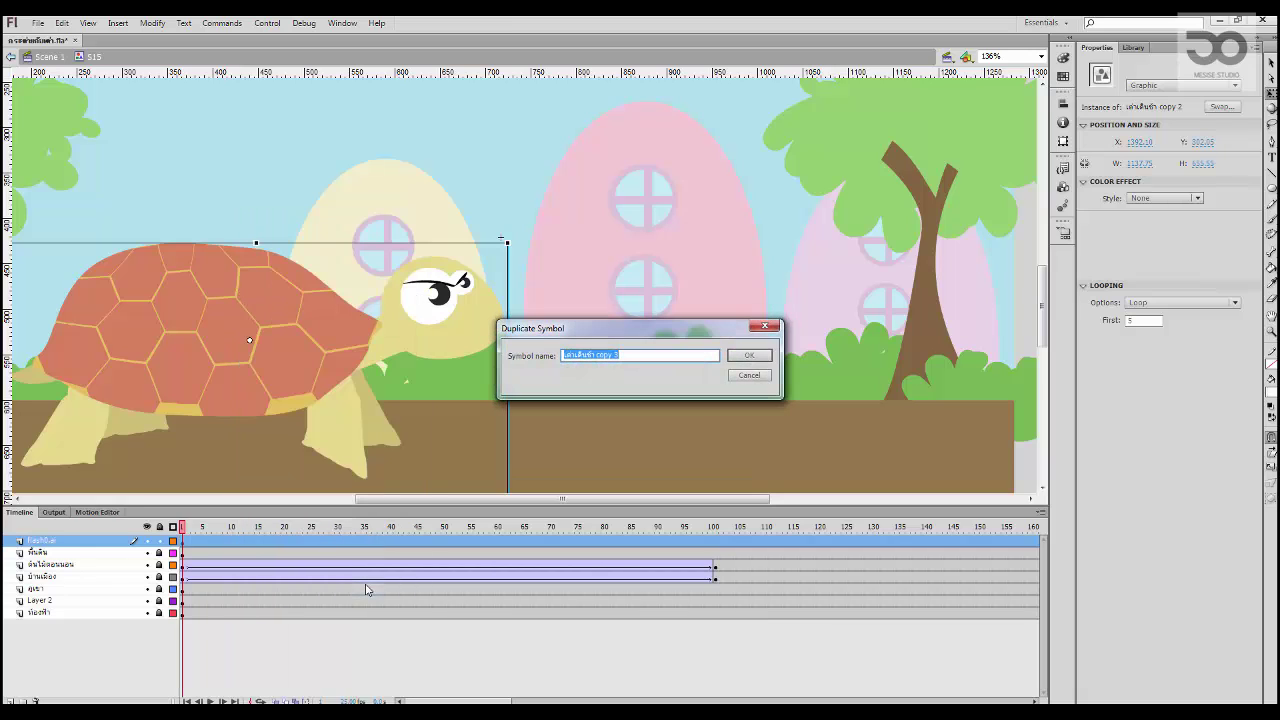
key("Return")
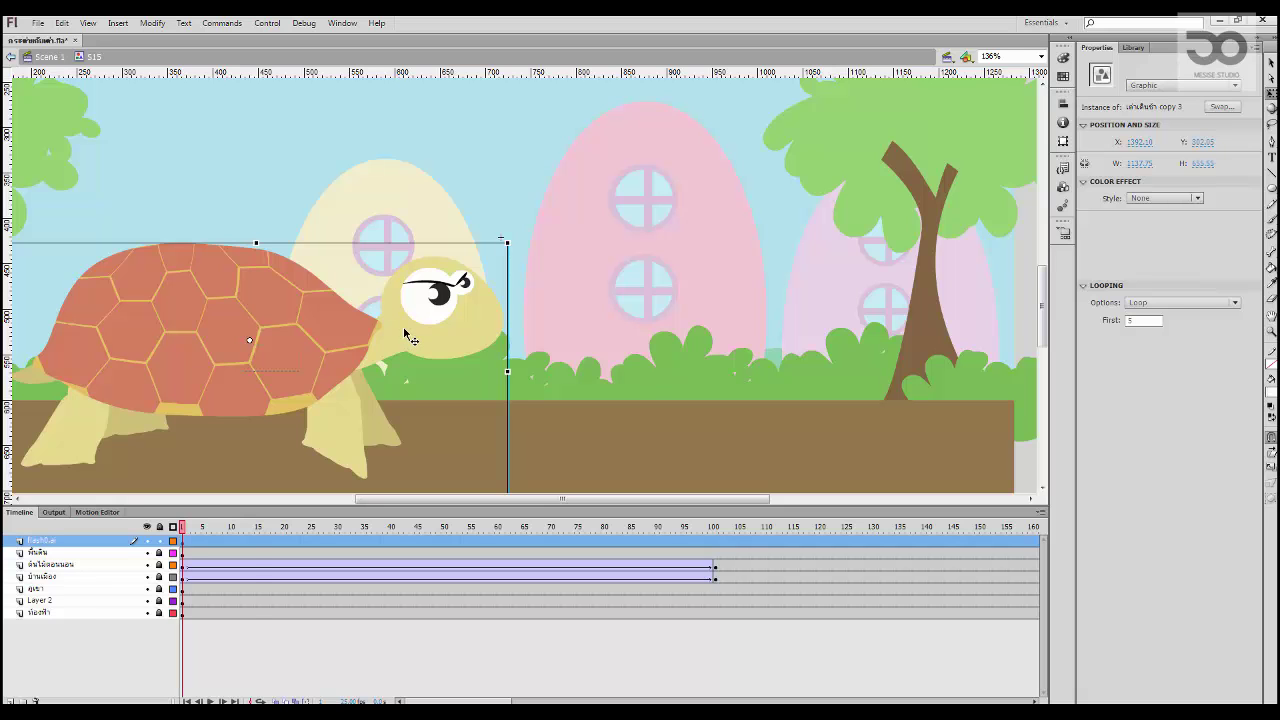
Step: Open the duplicated tortoise symbol, lock all its layers, and add a new layer above Layer 2
double_click(403, 326)
left_click_drag(193, 542, 384, 544)
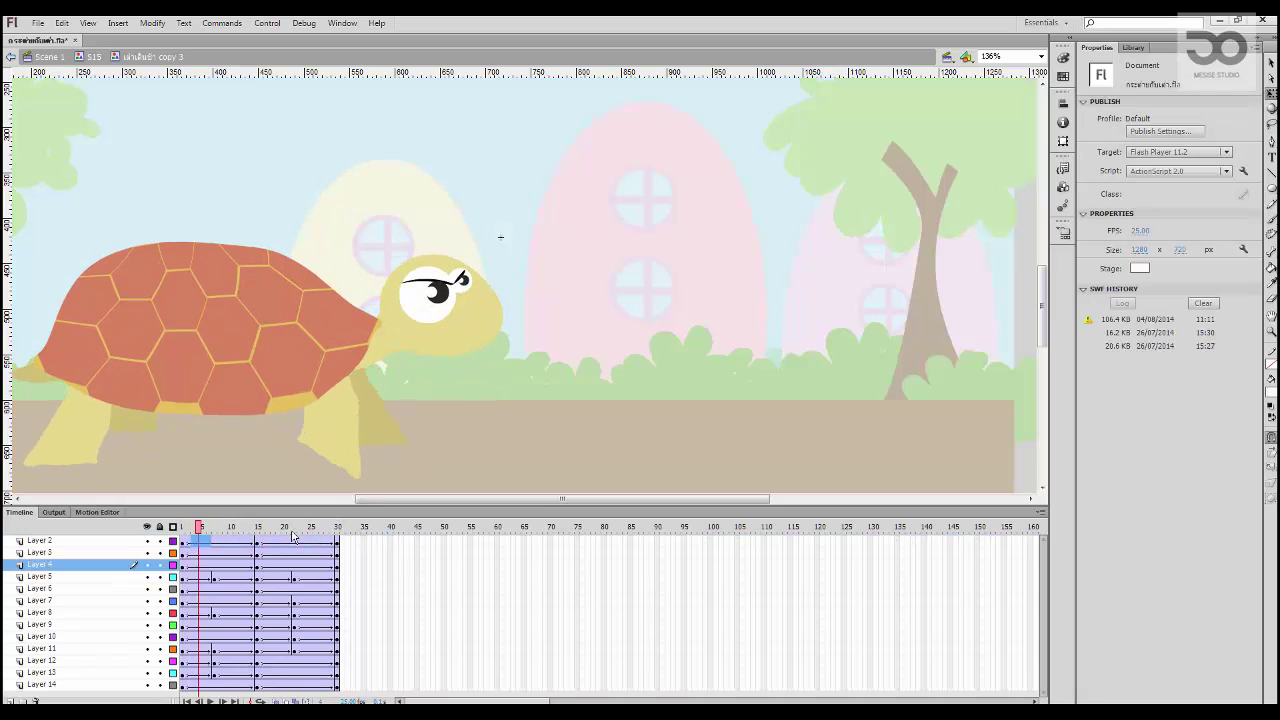
left_click(186, 546)
left_click(160, 527)
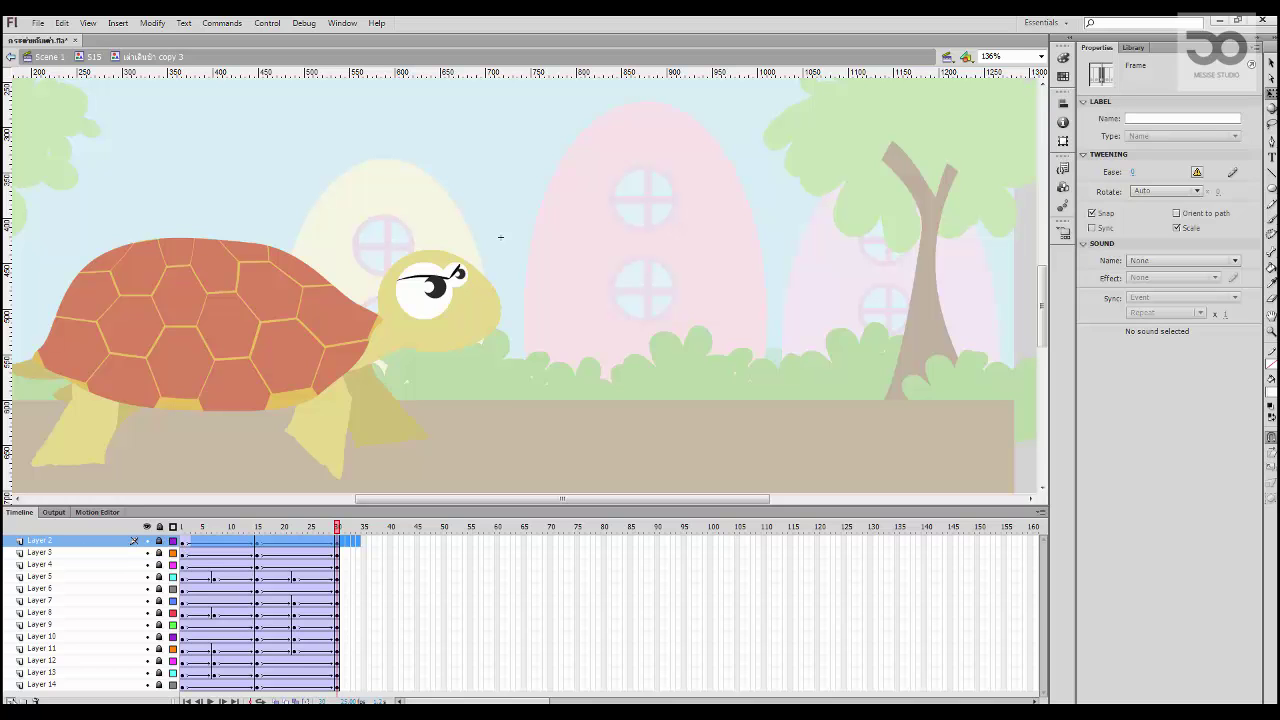
left_click(12, 701)
left_click(184, 542)
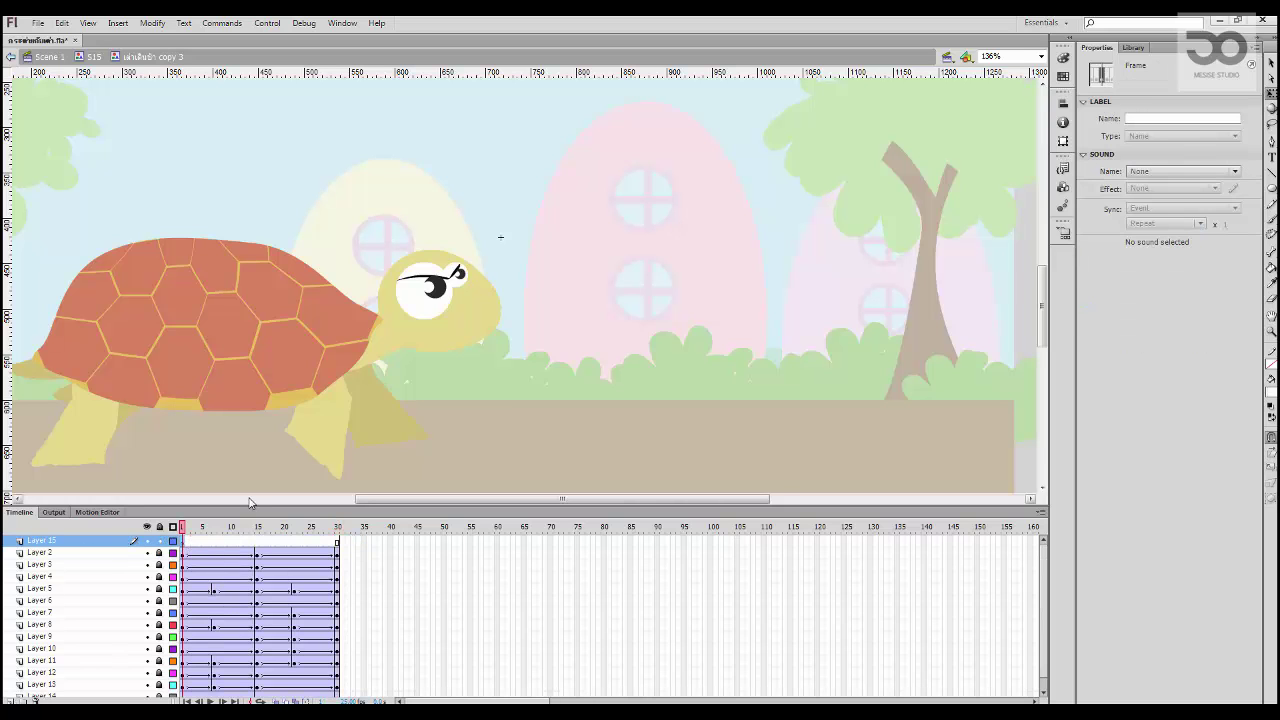
Step: On the new layer's first frame, brush a small cyan sweat drop behind the tortoise's large eye and fill it
key("ctrl+equal")
left_click_drag(626, 360, 297, 300)
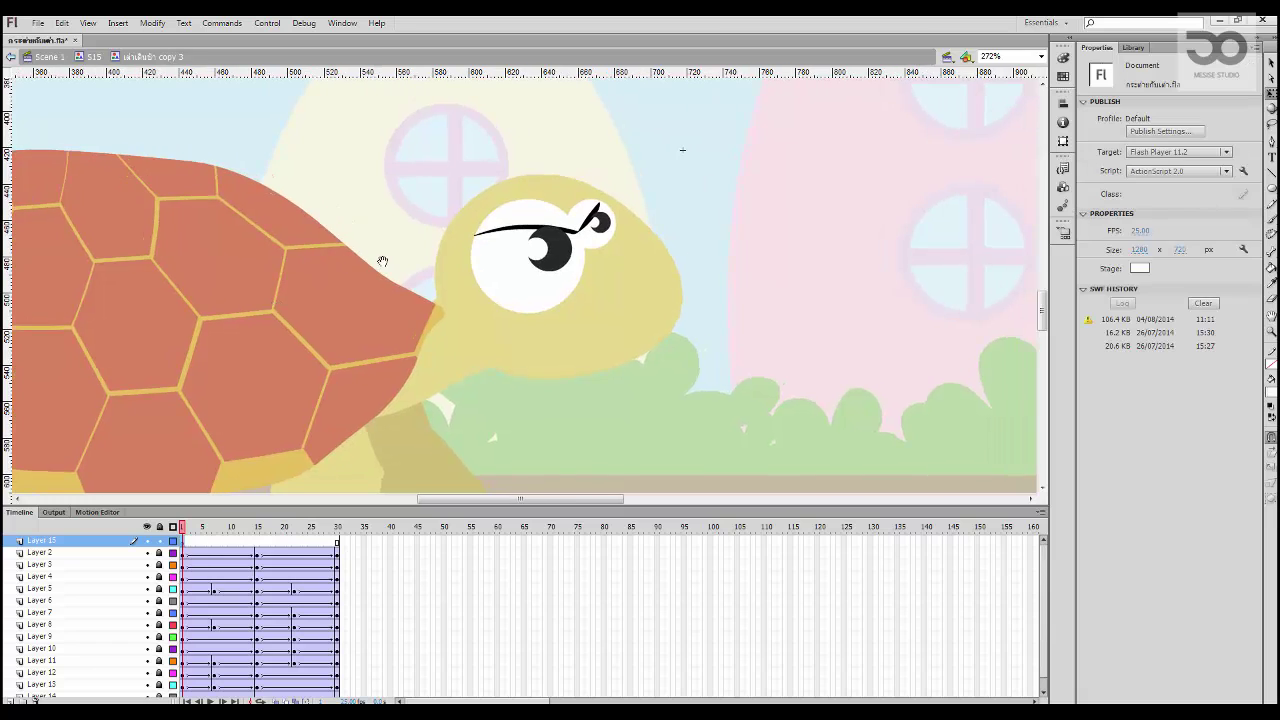
left_click_drag(382, 261, 336, 274)
left_click_drag(439, 275, 404, 287)
key("b")
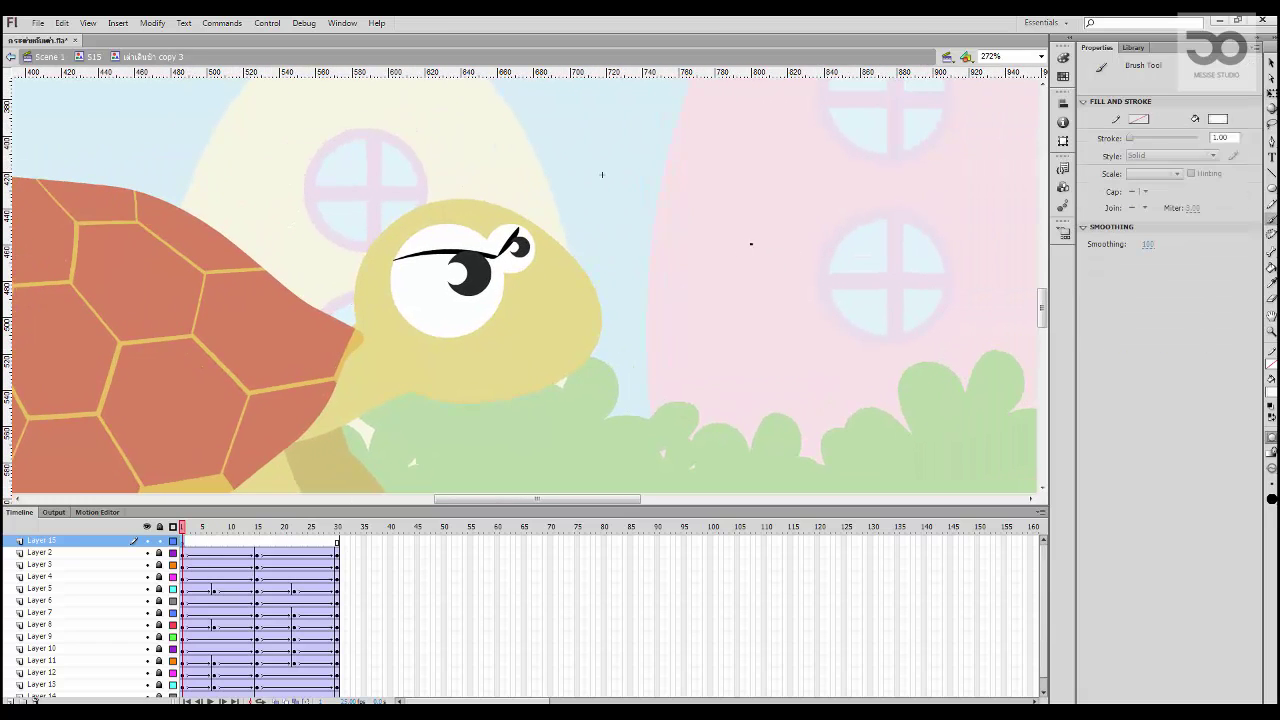
left_click(1269, 391)
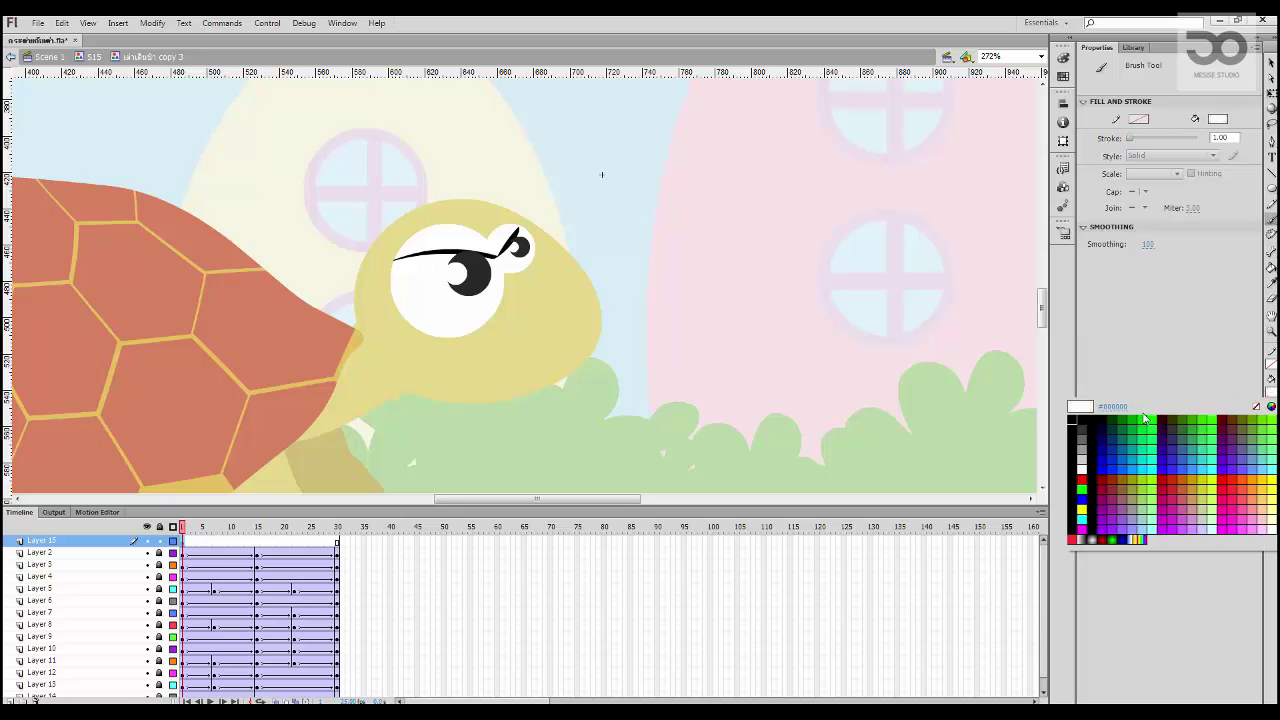
left_click(1082, 519)
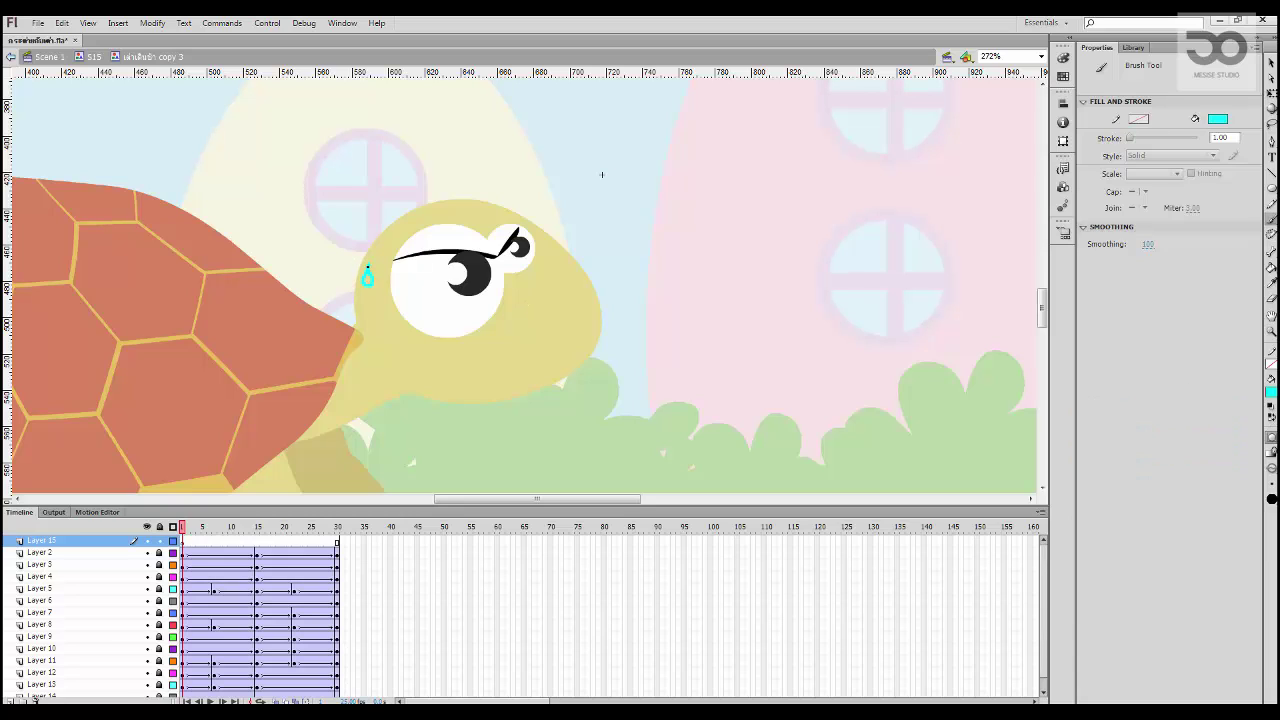
left_click_drag(367, 281, 368, 284)
key("k")
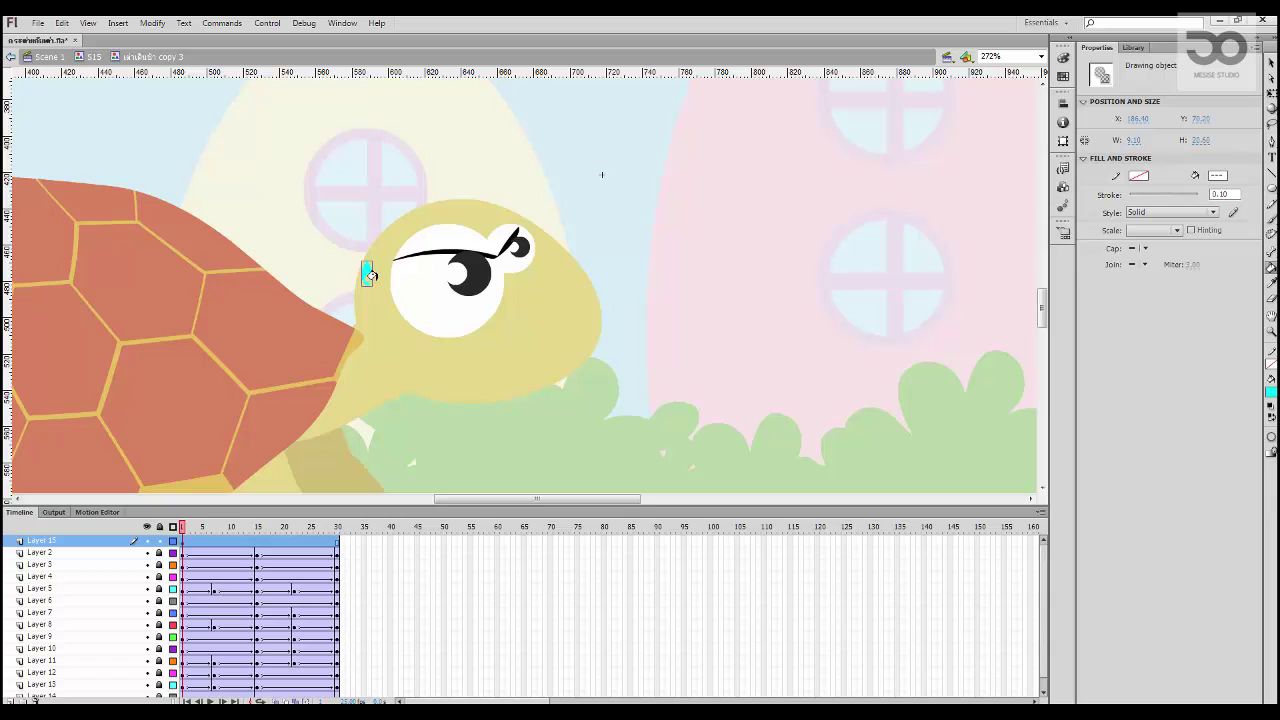
left_click(365, 274)
Step: Move the cyan drop up to about X 173, Y 50 on the head and play back the walk cycle
key("v")
left_click(326, 241)
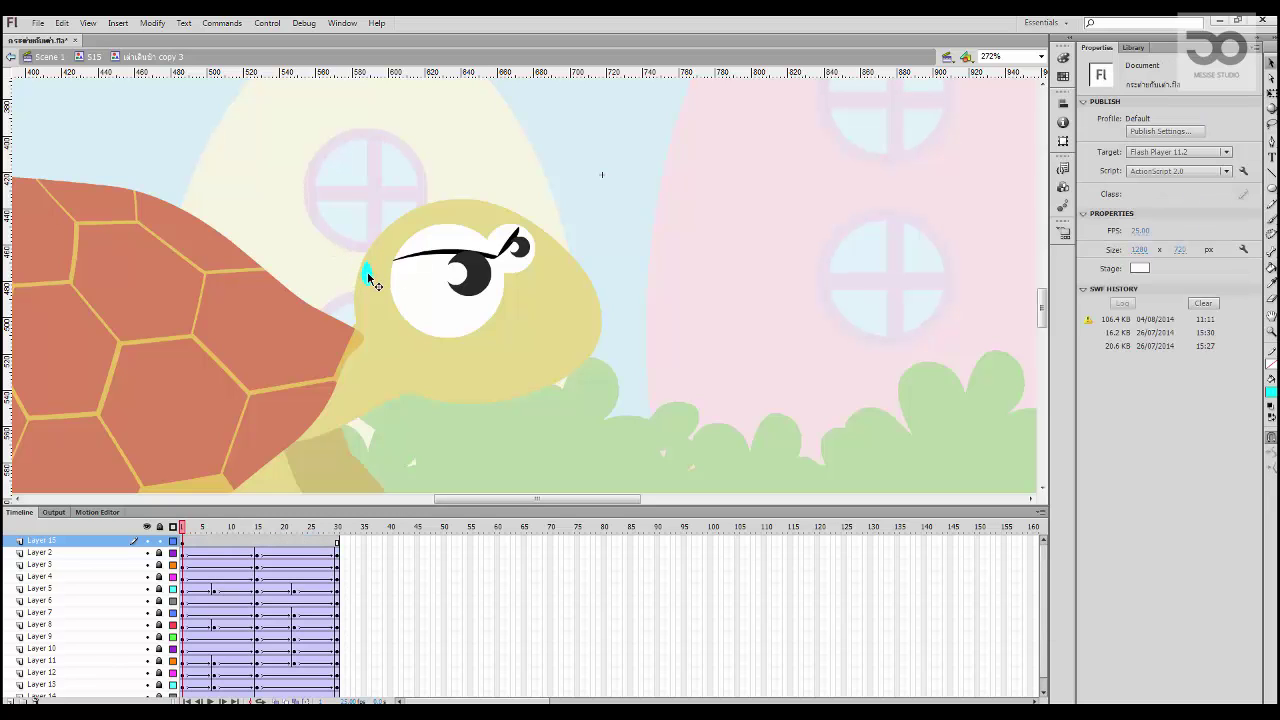
mouse_move(367, 271)
left_mouse_down()
mouse_move(388, 256)
mouse_move(209, 177)
mouse_move(180, 188)
left_mouse_up()
key("ctrl+=")
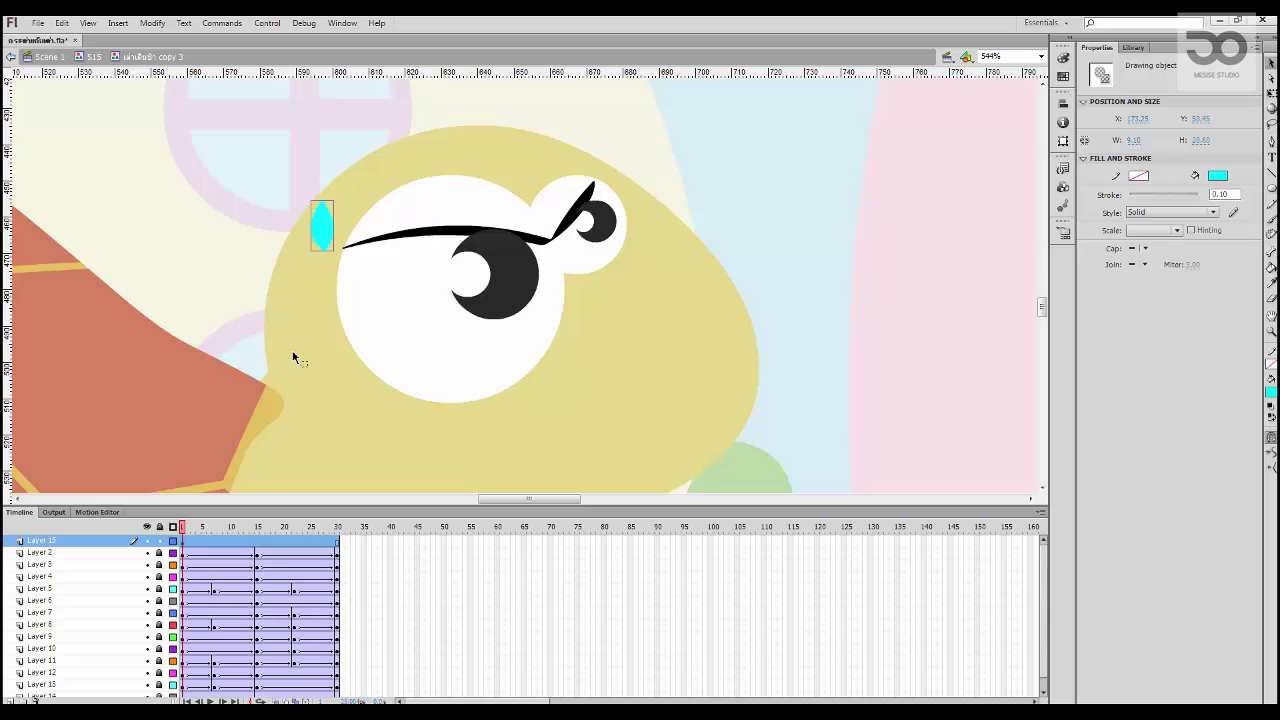
left_click_drag(240, 439, 208, 360)
key("Return")
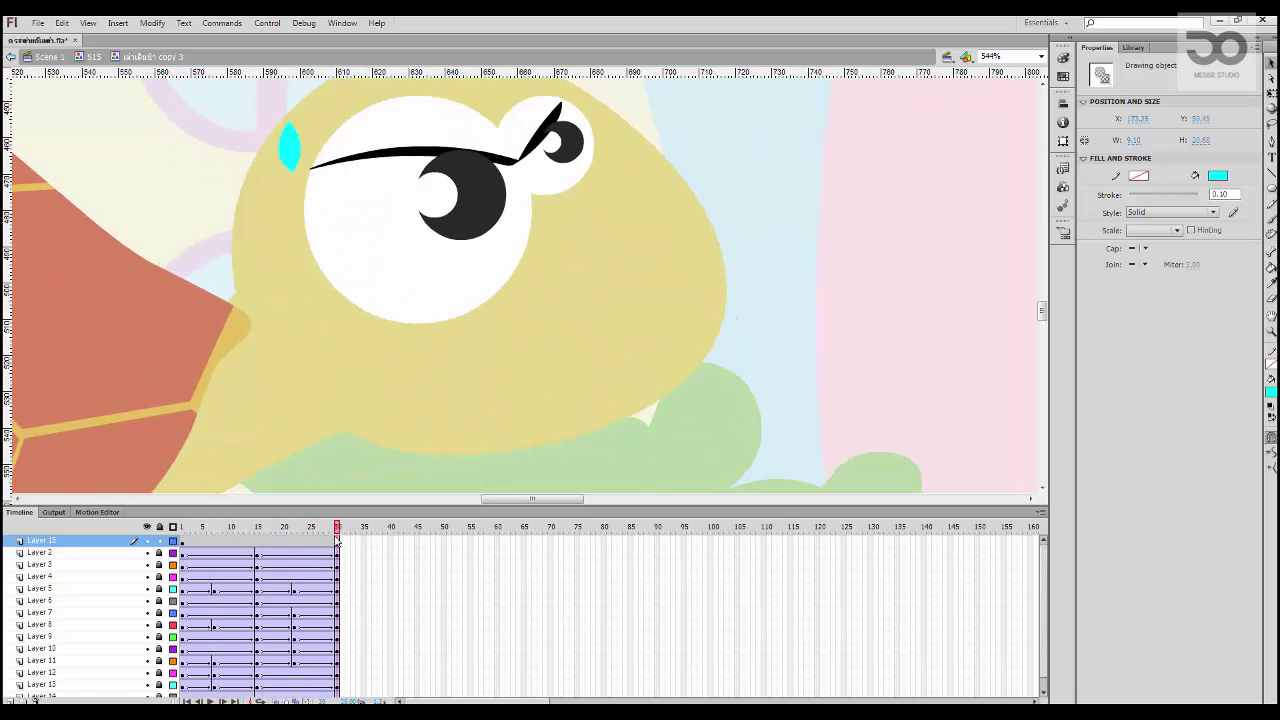
key("Return")
Step: Tilt the cyan drop slightly clockwise, then delete it from the new layer
left_click_drag(218, 223, 207, 247)
left_click(288, 190)
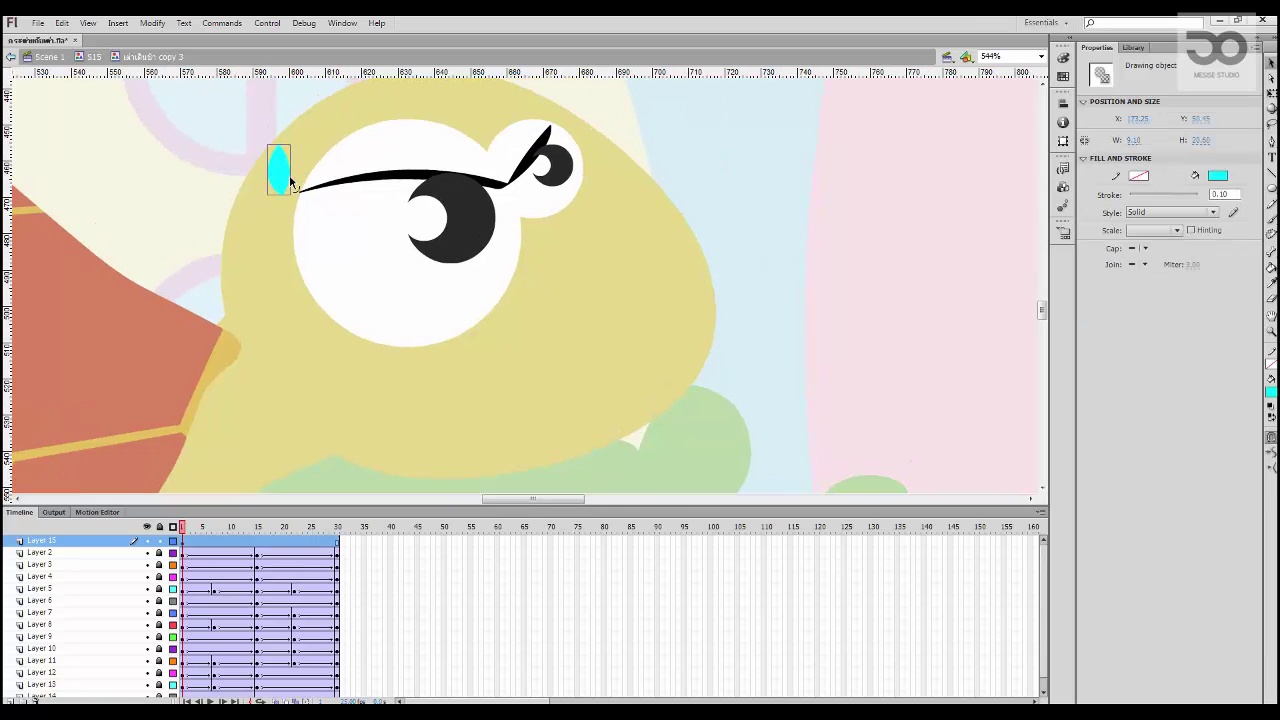
left_click_drag(300, 192, 297, 204)
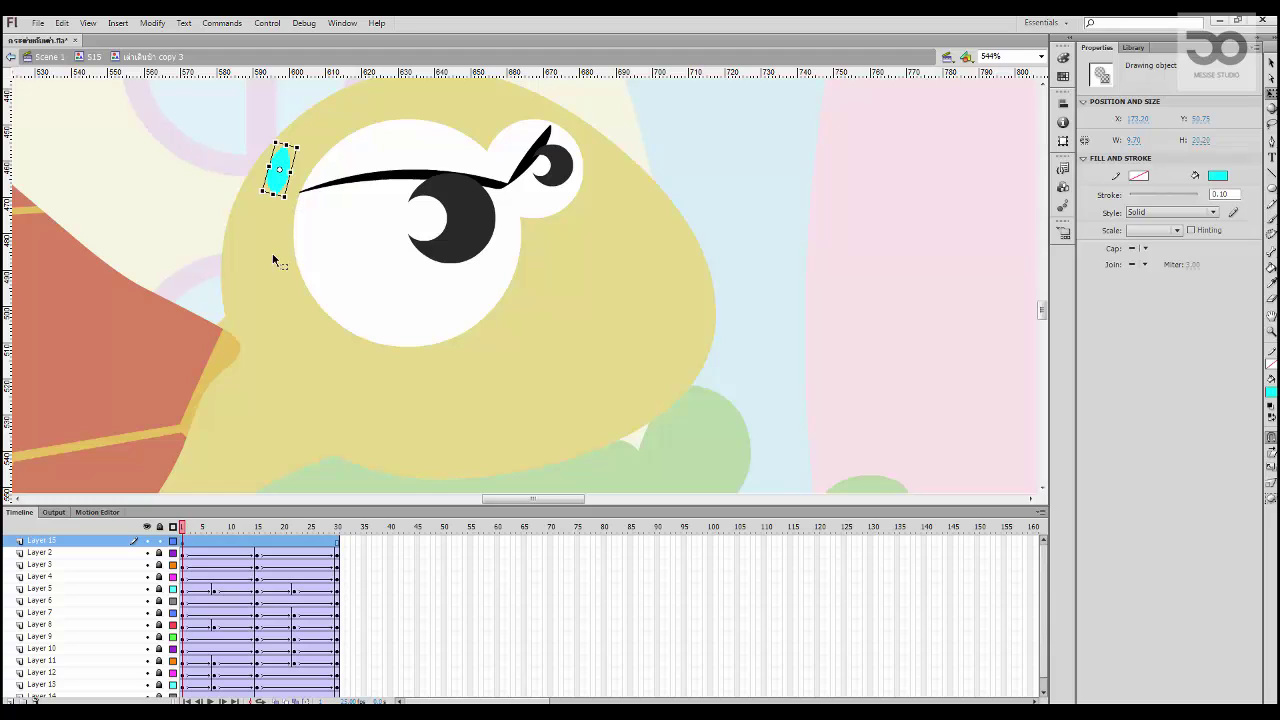
key("Delete")
left_click(88, 544)
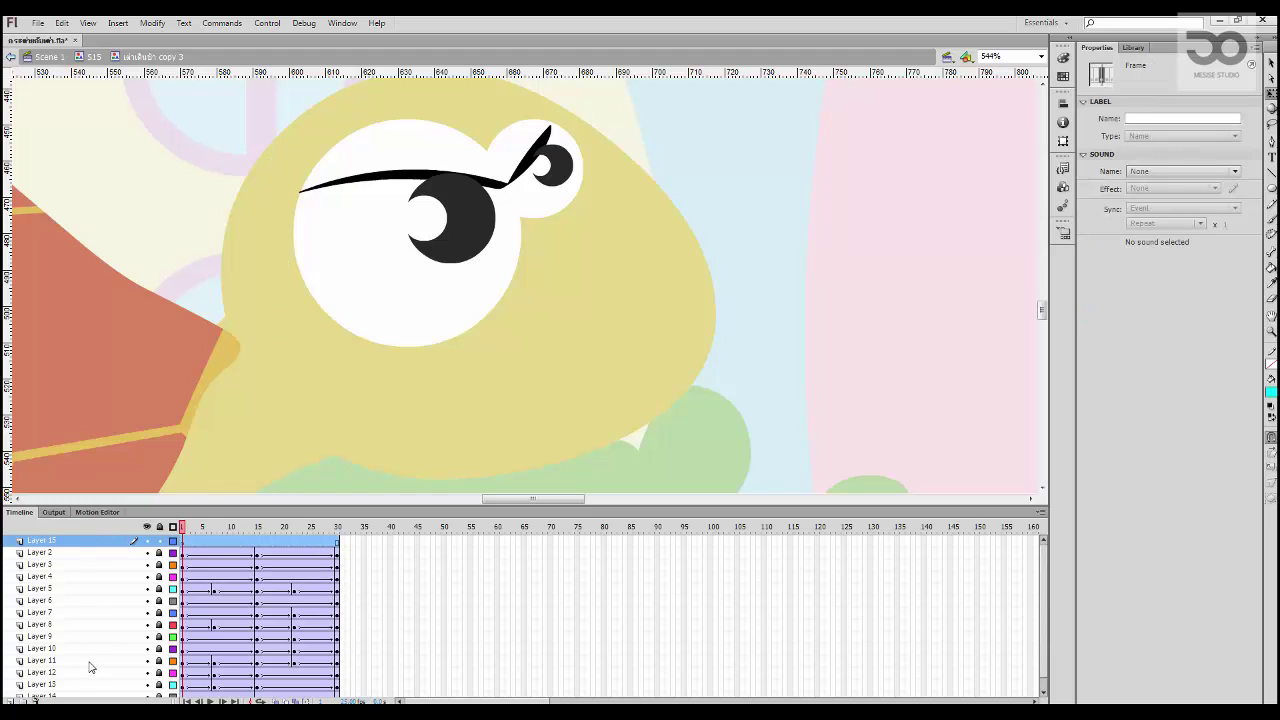
Step: Delete the empty drop layer and duplicate the tortoise's head symbol on Layer 6
left_click(38, 699)
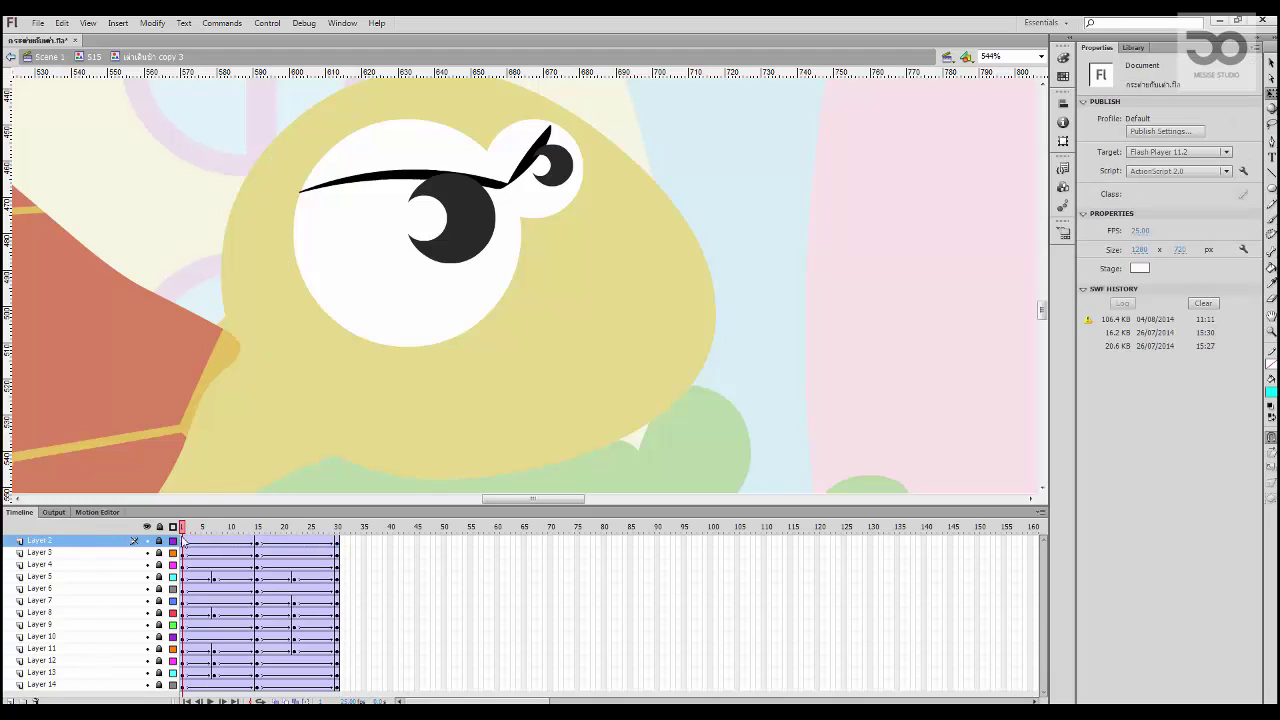
left_click(557, 362)
mouse_move(551, 368)
left_mouse_down()
mouse_move(557, 420)
mouse_move(560, 381)
left_mouse_up()
key("ctrl+minus")
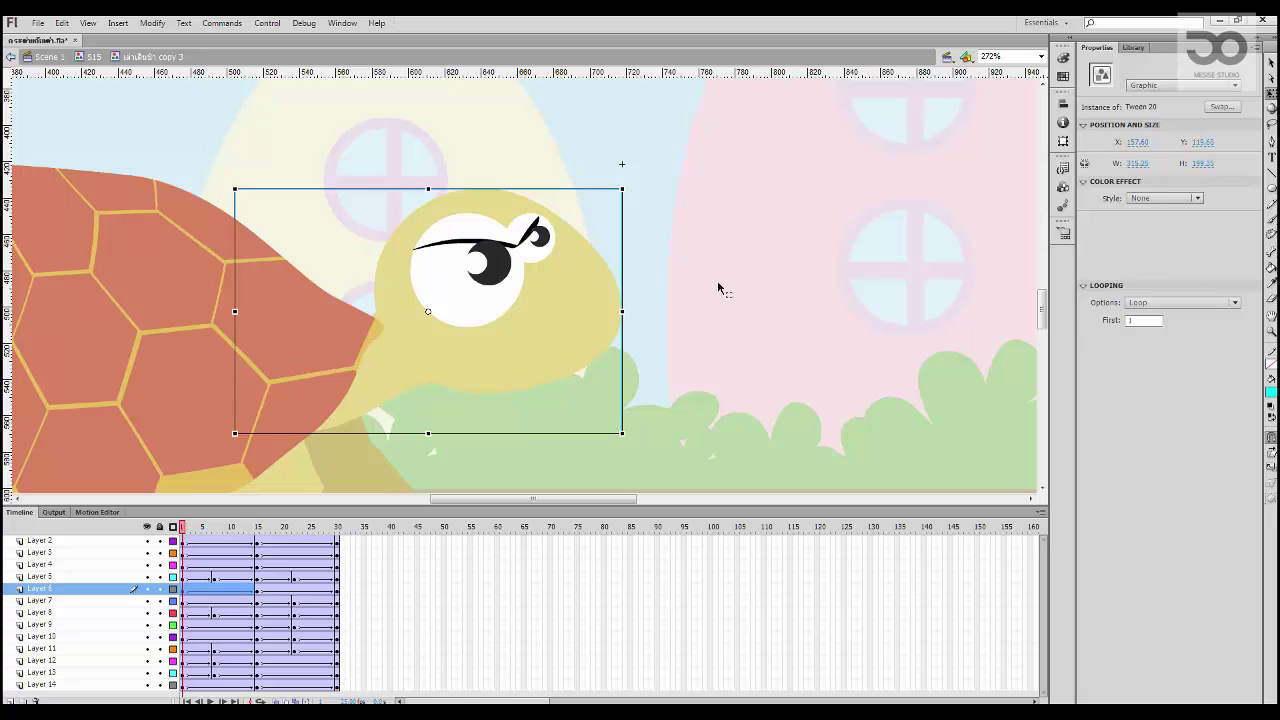
right_click(461, 371)
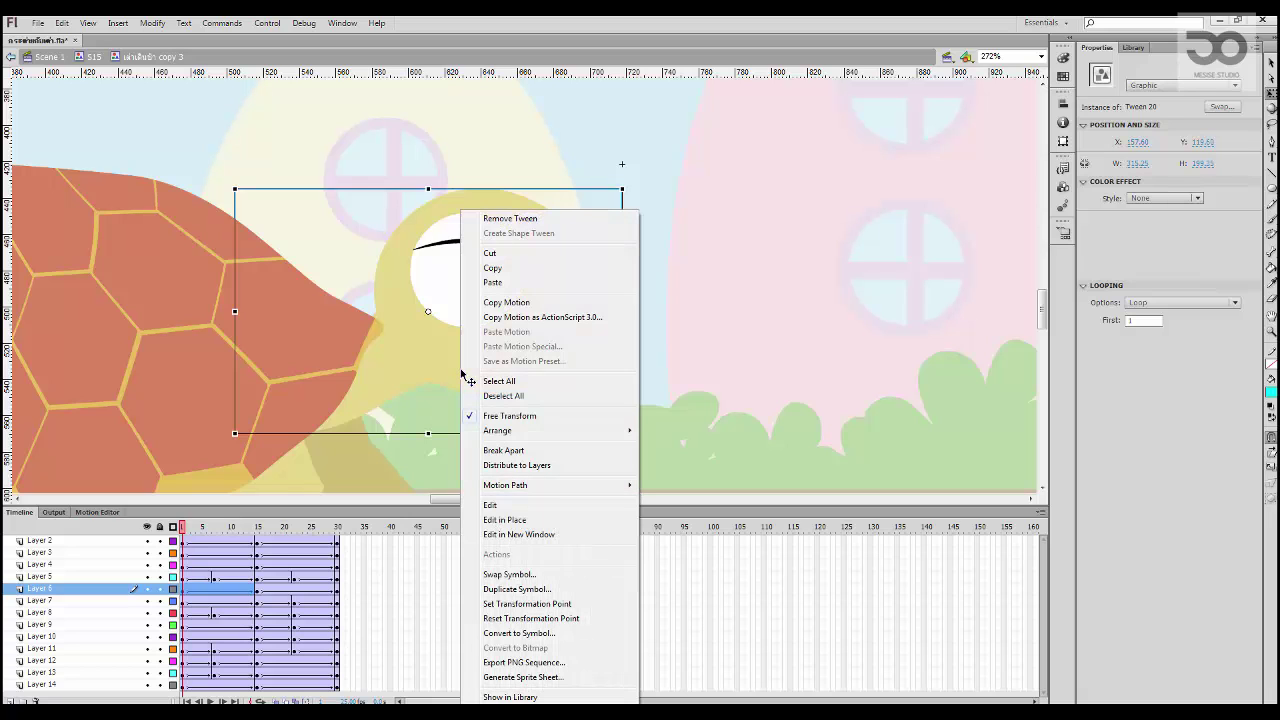
left_click(536, 593)
key("Return")
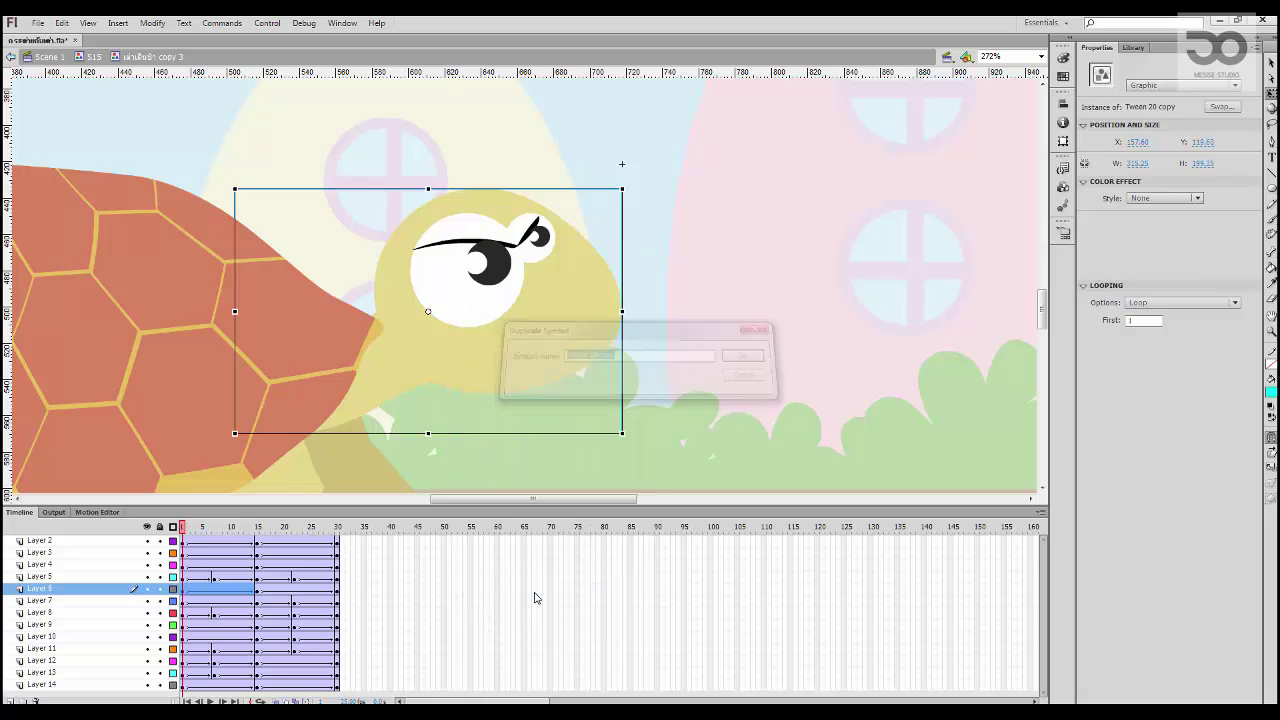
Step: On Layer 6, clear the frames from 15 to 30 and remove the resulting blank keyframe so the head holds
left_click_drag(258, 590, 338, 597)
right_click(334, 592)
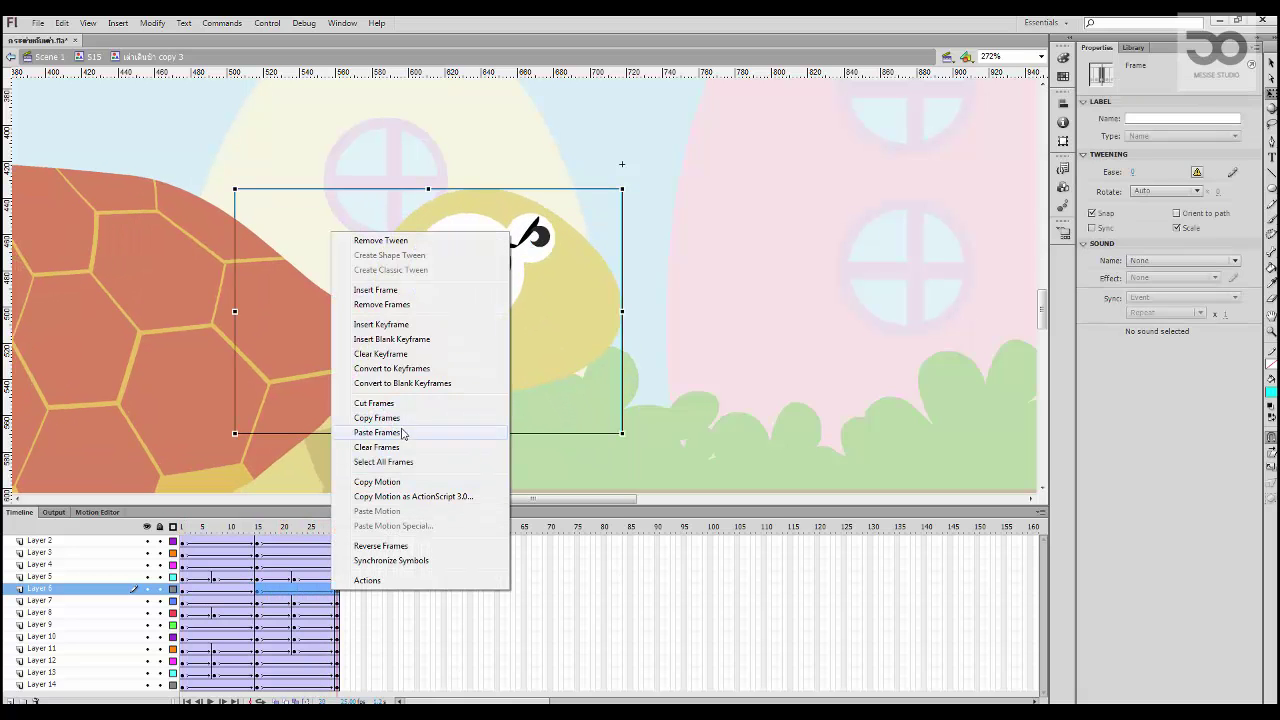
left_click(405, 450)
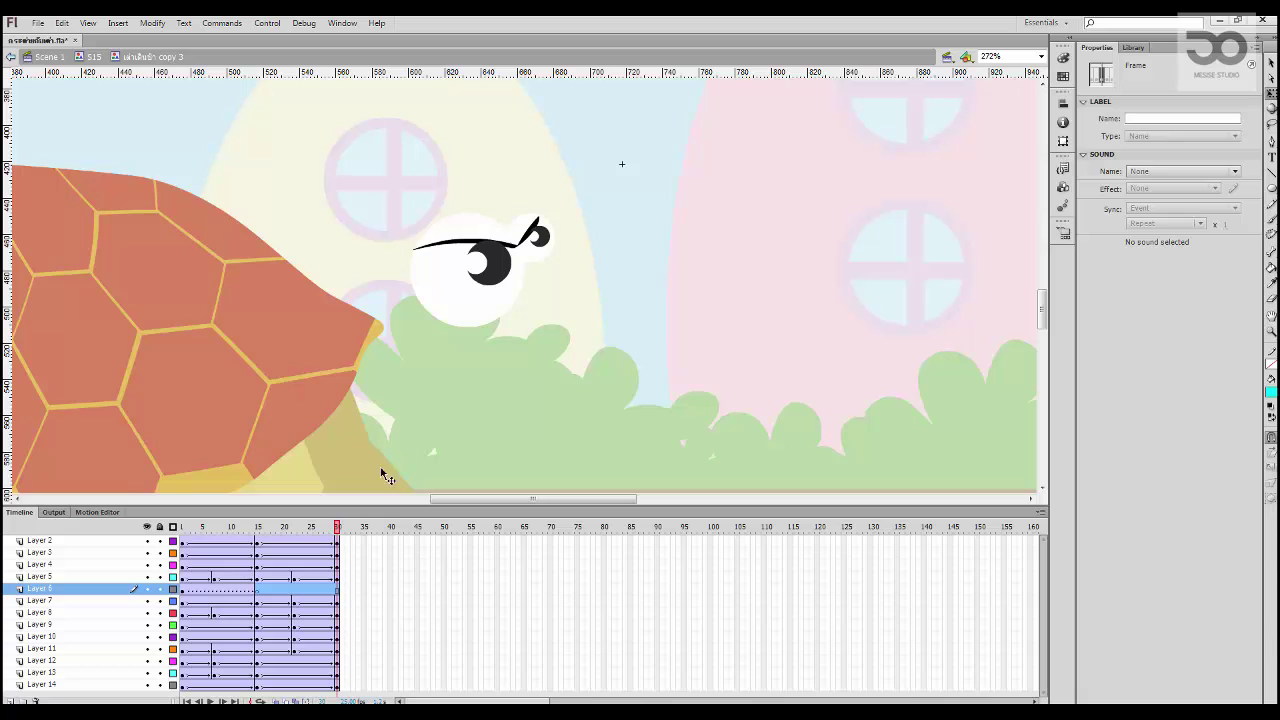
right_click(300, 593)
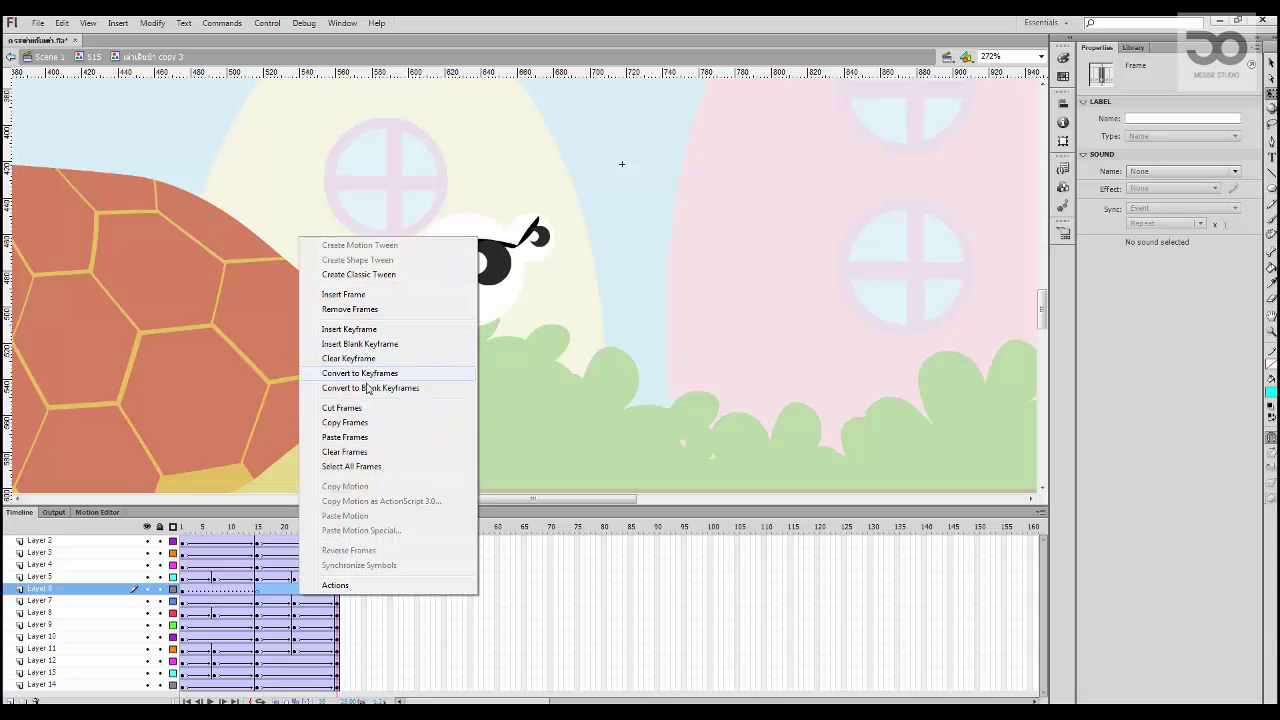
left_click(367, 359)
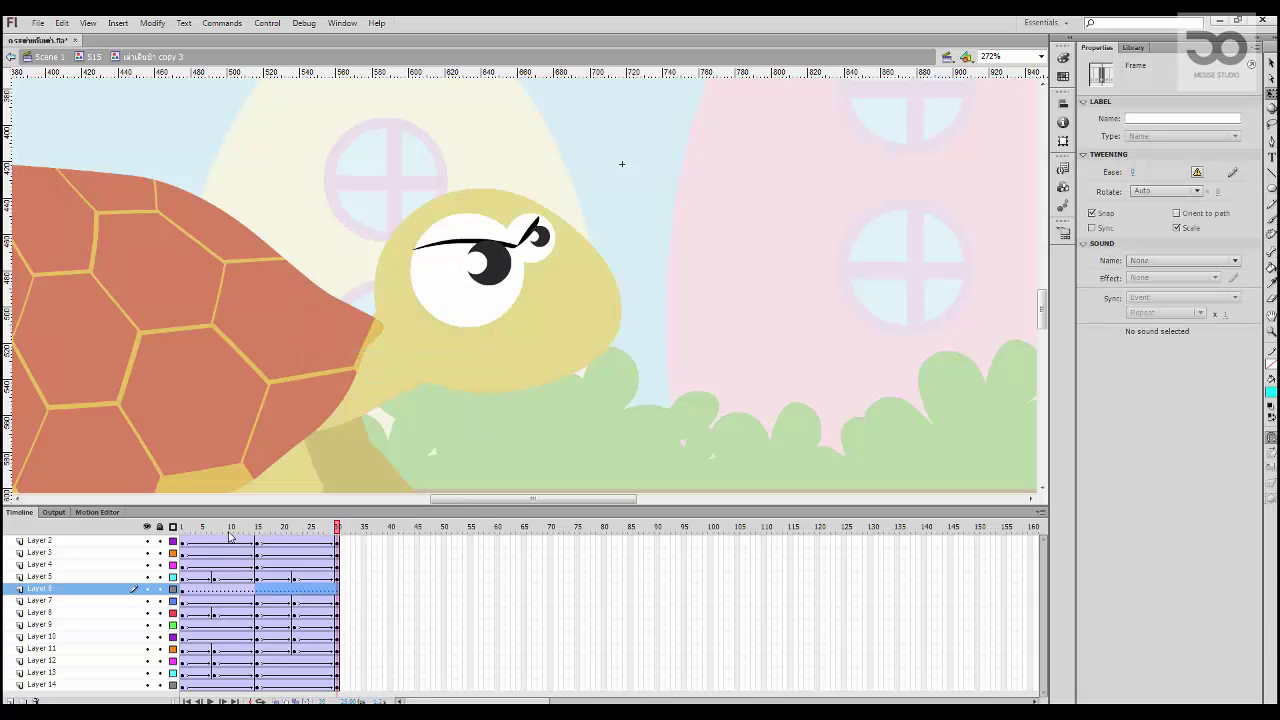
Step: Open the duplicated head symbol from frame 1 for editing in place and extend its Layer 1 to frame 10
left_click_drag(223, 527, 173, 528)
left_click(169, 530)
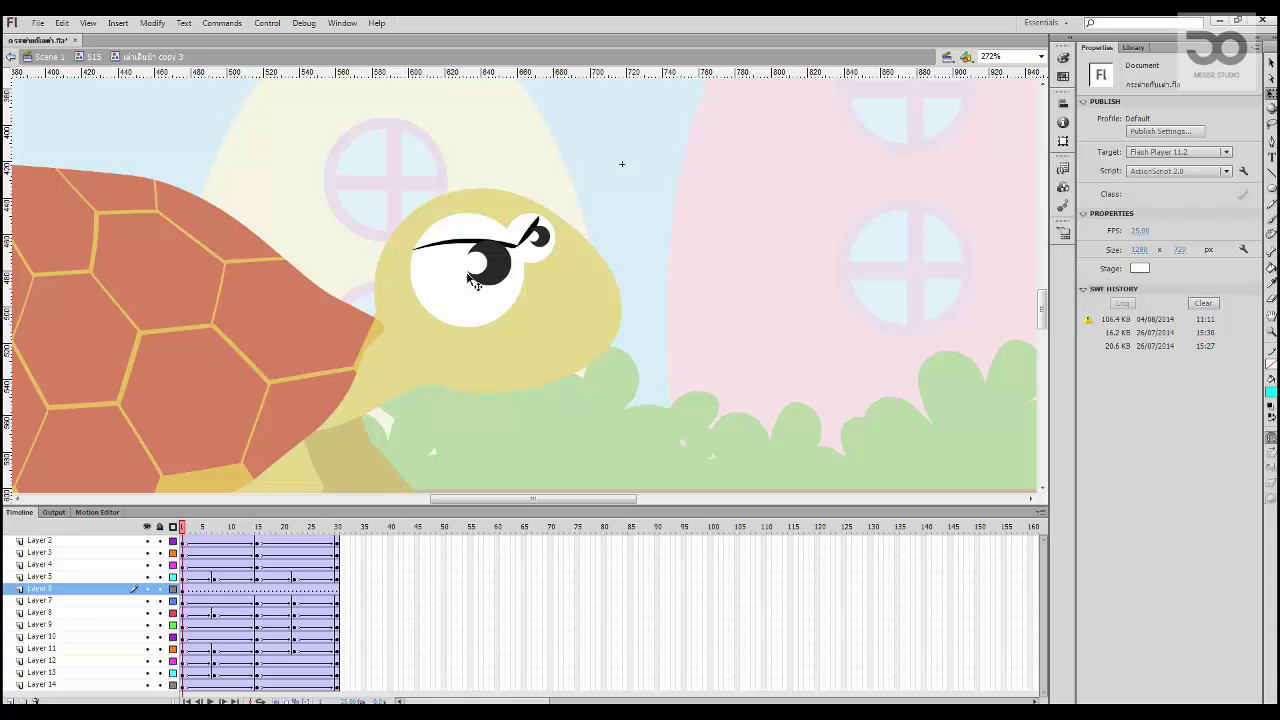
left_click(185, 591)
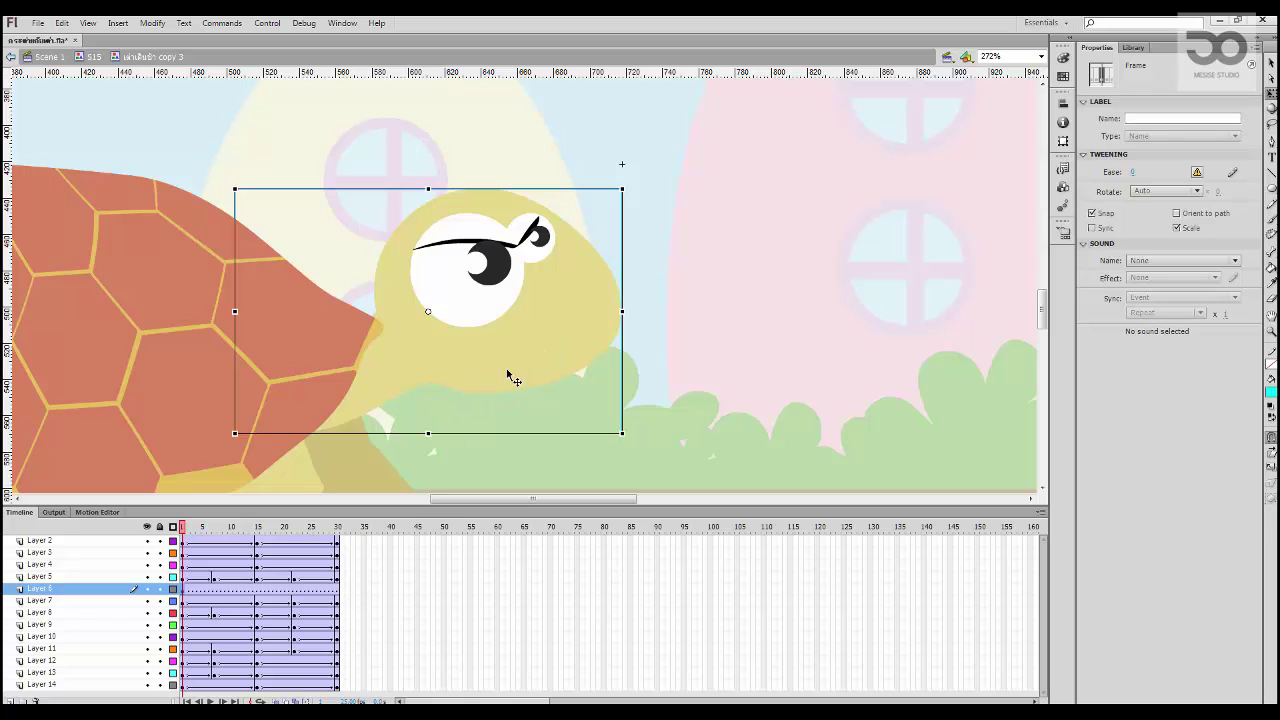
double_click(502, 363)
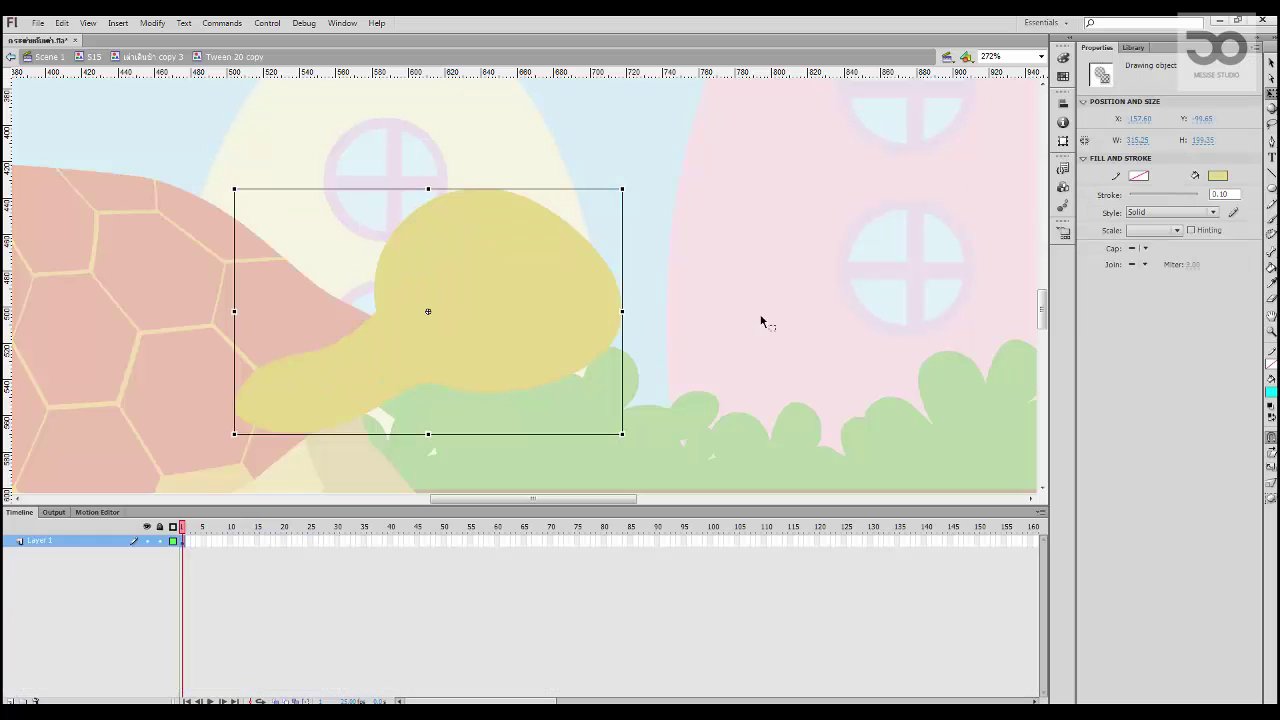
left_click_drag(223, 541, 249, 547)
left_click(229, 543)
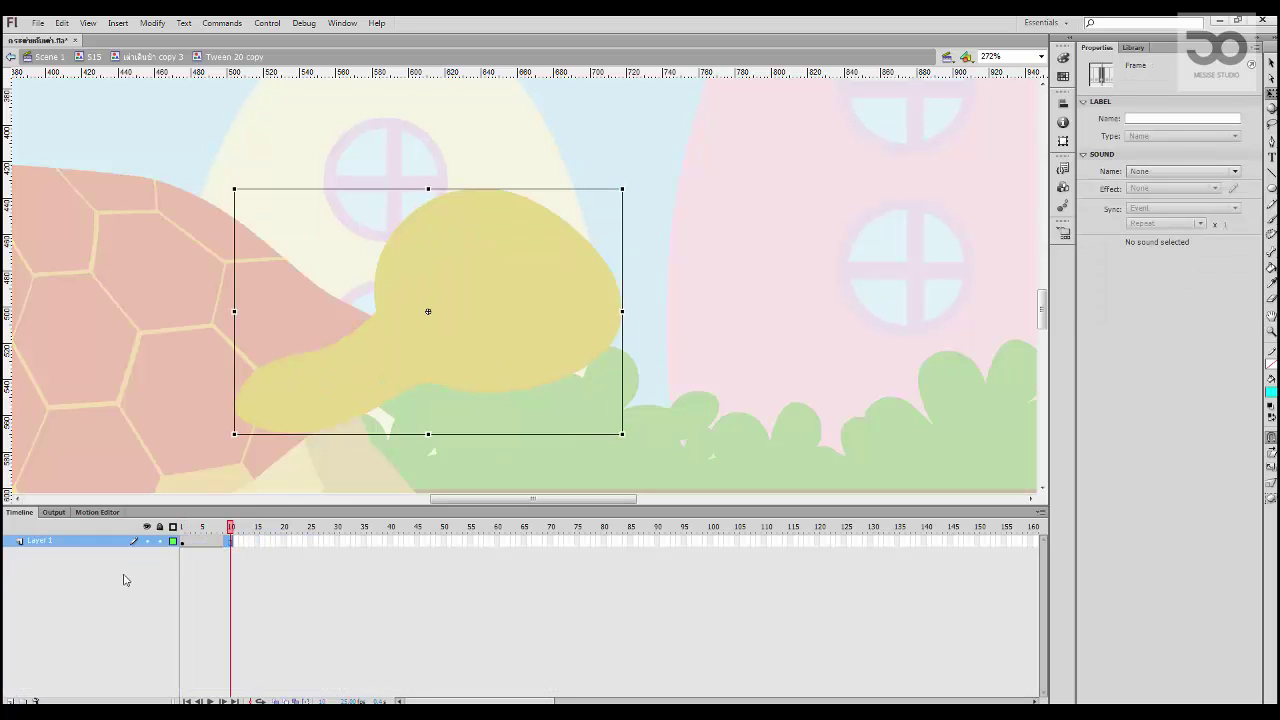
Step: Add a layer above the locked head layer and brush a filled cyan sweat drop, about 11 × 12 px, near the back of the head
left_click(9, 700)
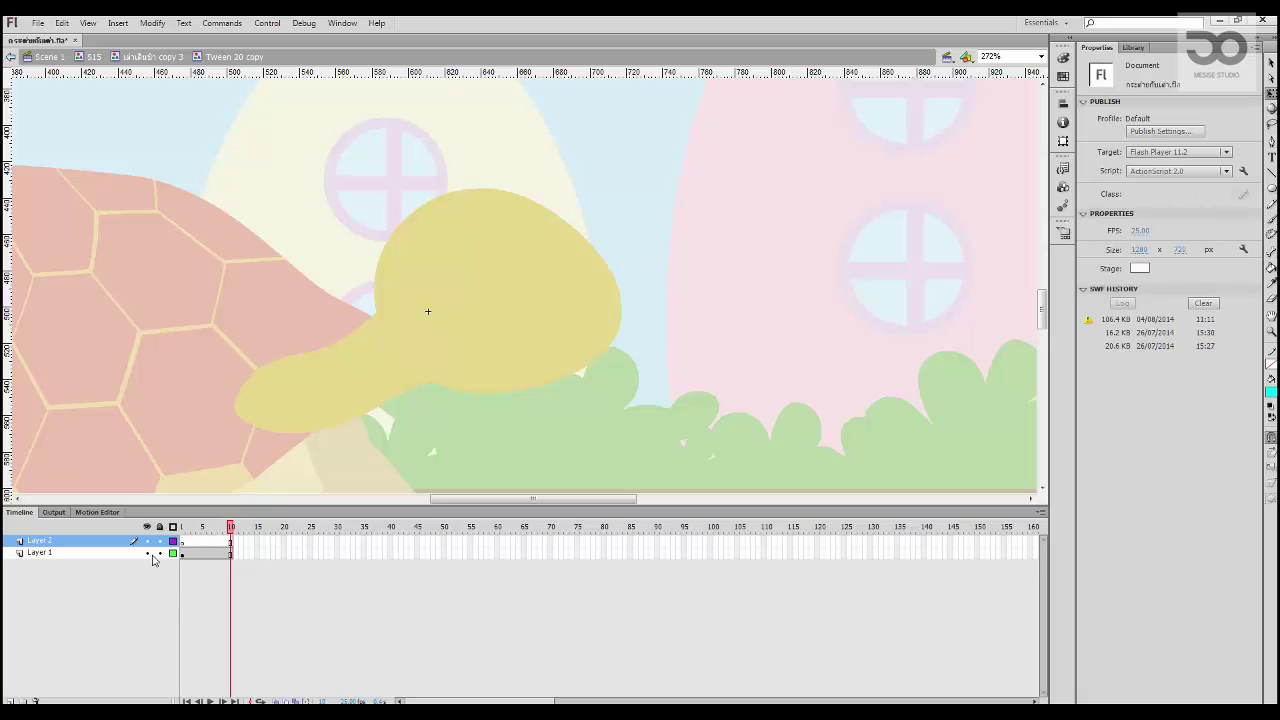
left_click(203, 542)
key("ctrl+equal")
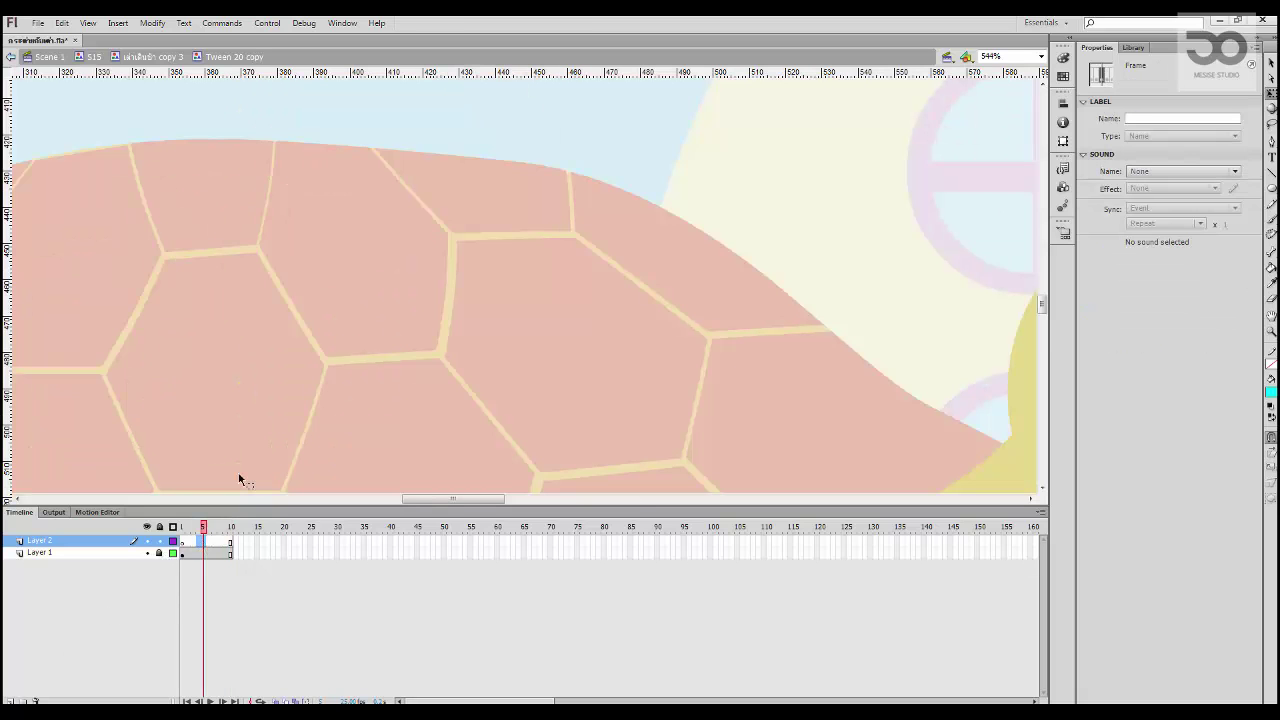
mouse_move(558, 300)
left_mouse_down()
mouse_move(271, 149)
mouse_move(214, 223)
mouse_move(240, 229)
left_mouse_up()
key("b")
left_click_drag(162, 212, 187, 260)
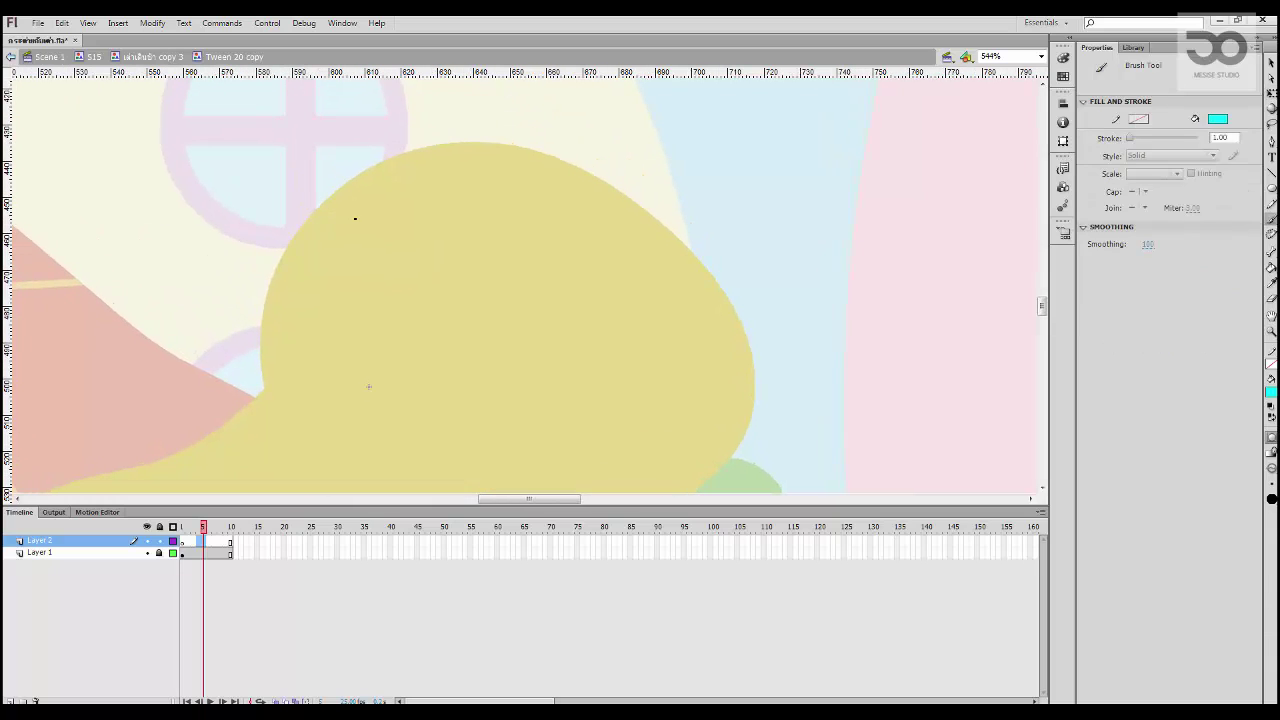
mouse_move(347, 211)
left_mouse_down()
mouse_move(340, 235)
mouse_move(306, 183)
left_mouse_up()
key("k")
left_click(334, 222)
key("v")
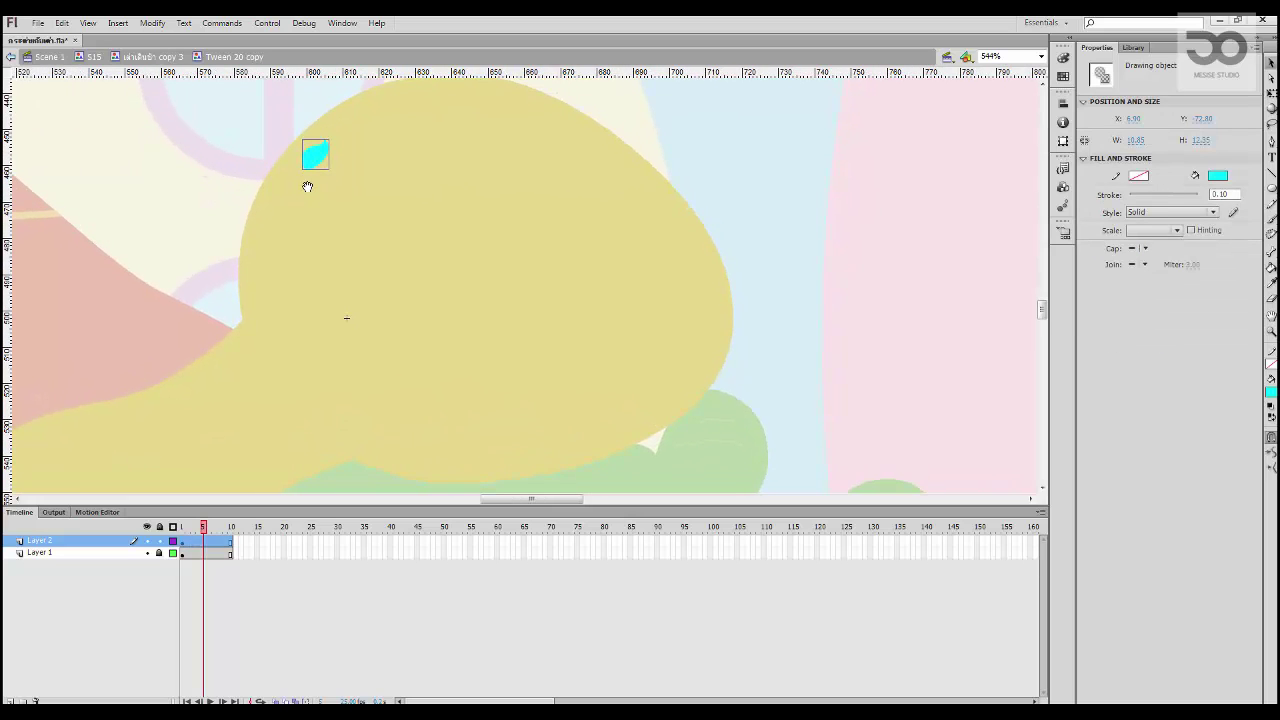
Step: Convert the cyan drop on Layer 2 into a graphic symbol with the default name
left_click(231, 541)
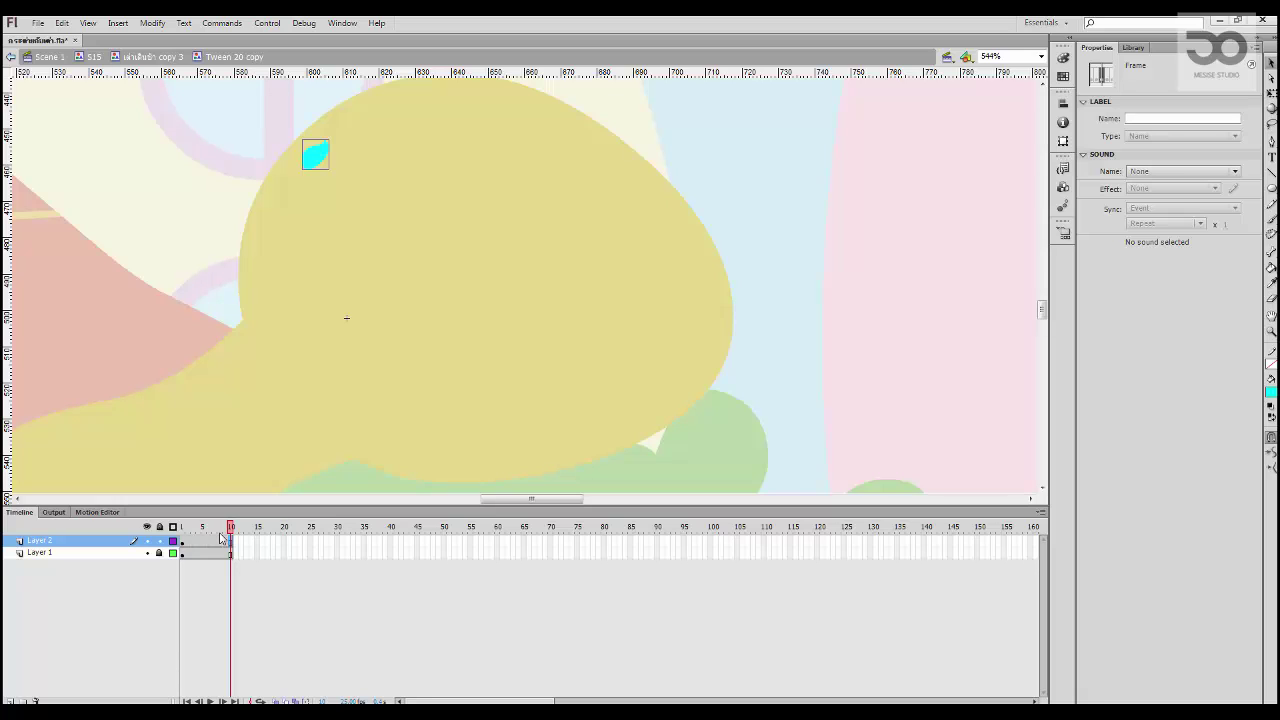
left_click(171, 266)
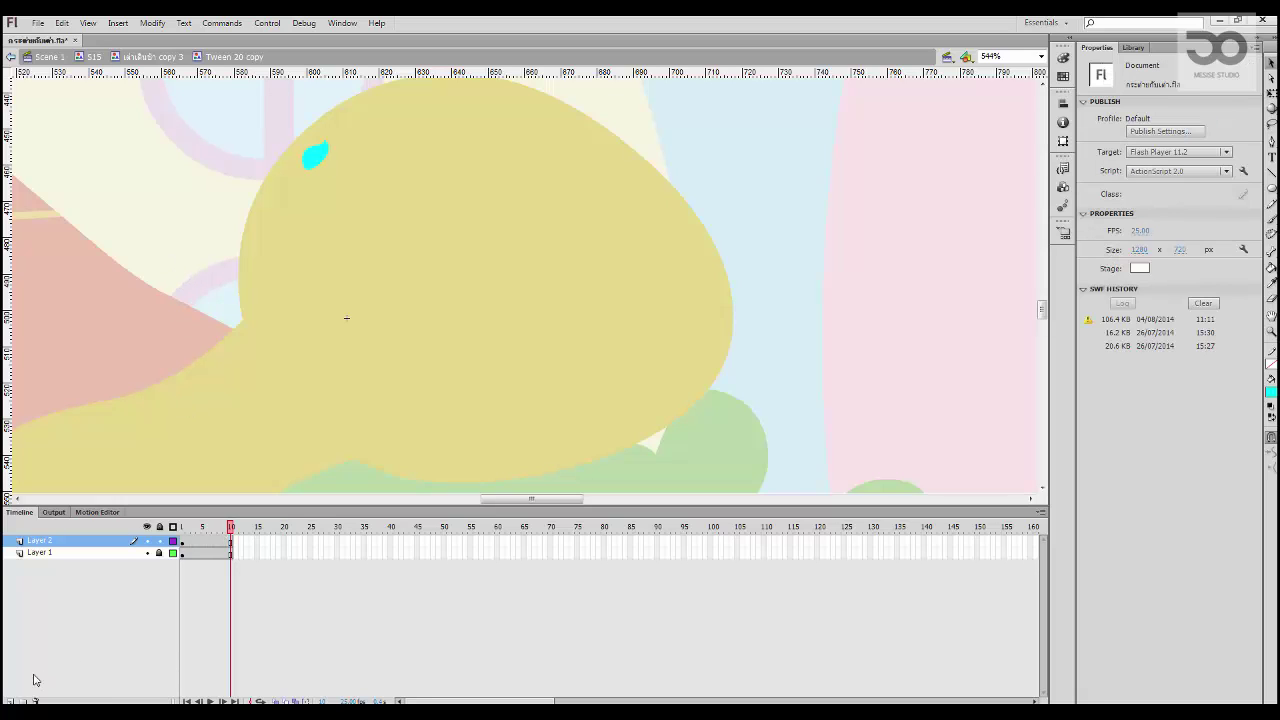
left_click(187, 543)
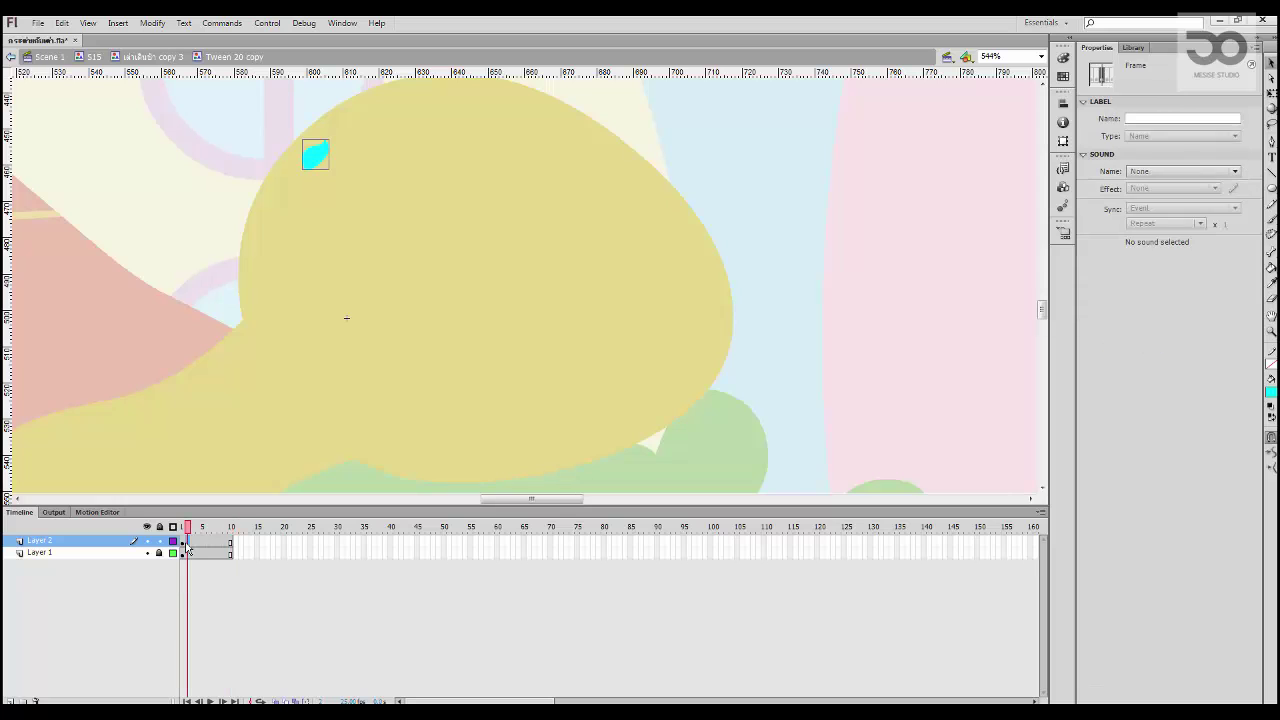
key("F8")
key("Return")
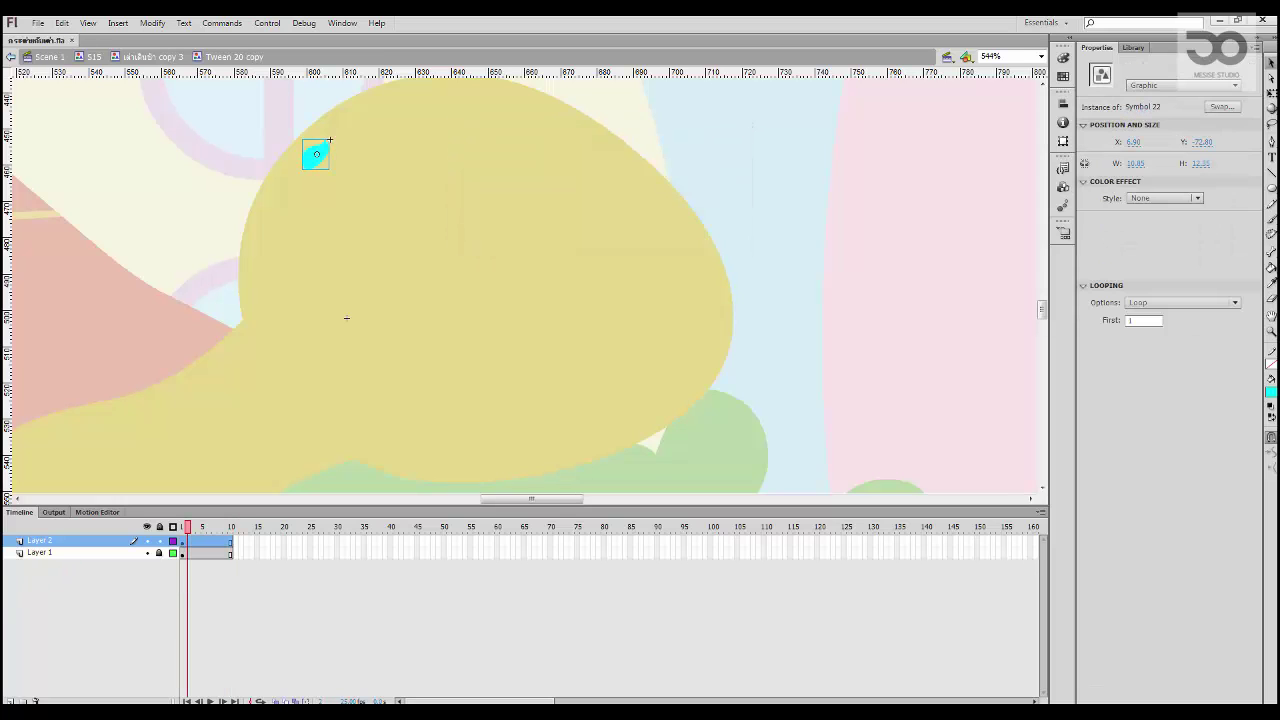
Step: On a new layer above the drop, draw a curved Pen path from the drop down the back of the head to the lower edge
left_click(10, 700)
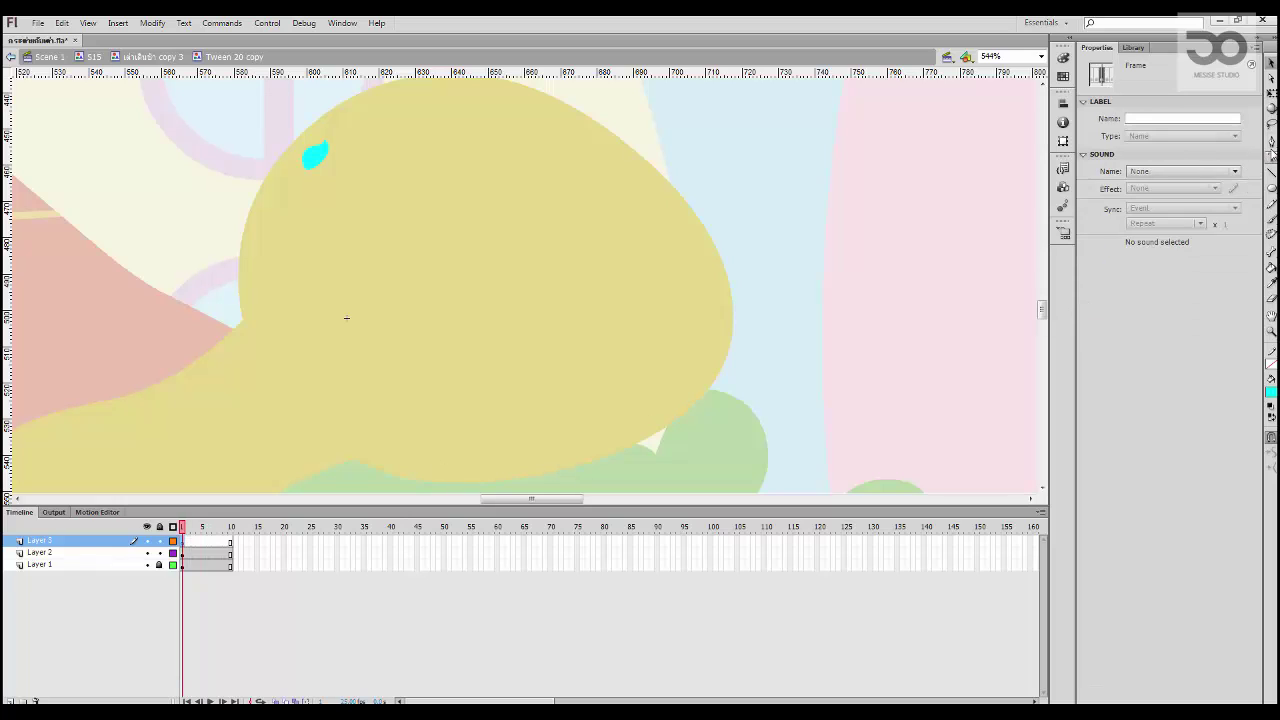
left_click(1271, 141)
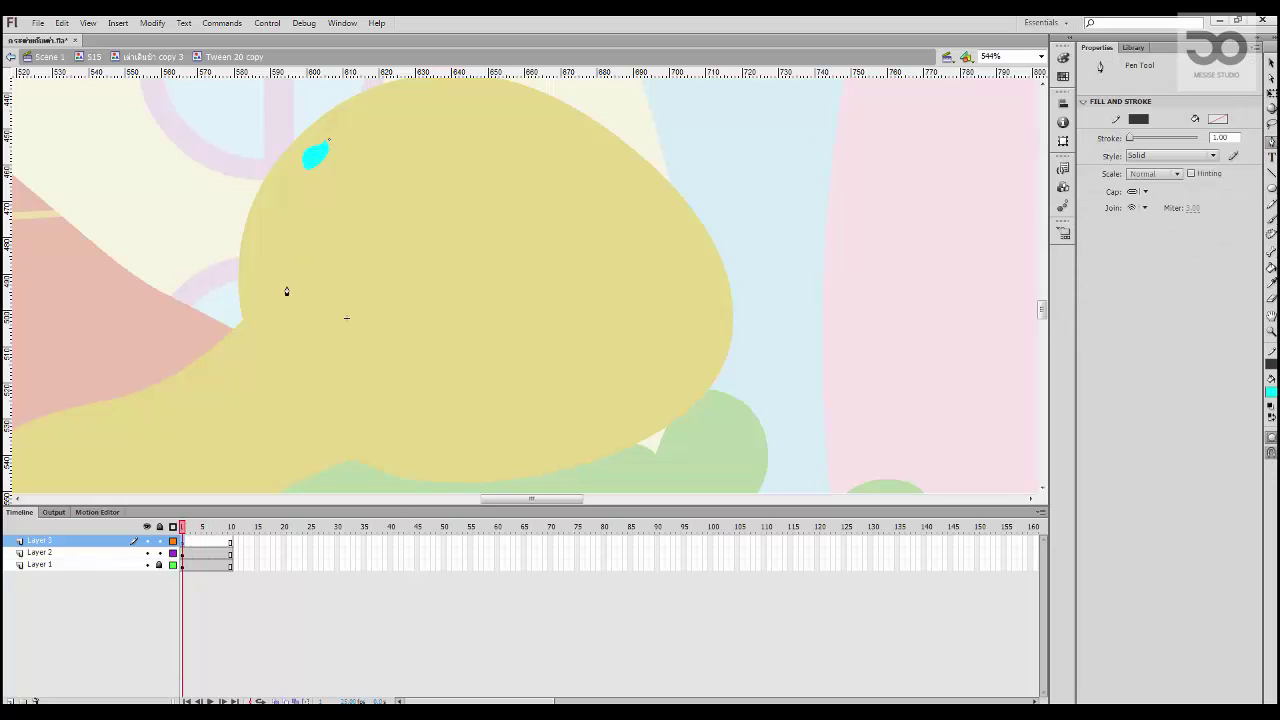
left_click_drag(286, 291, 299, 388)
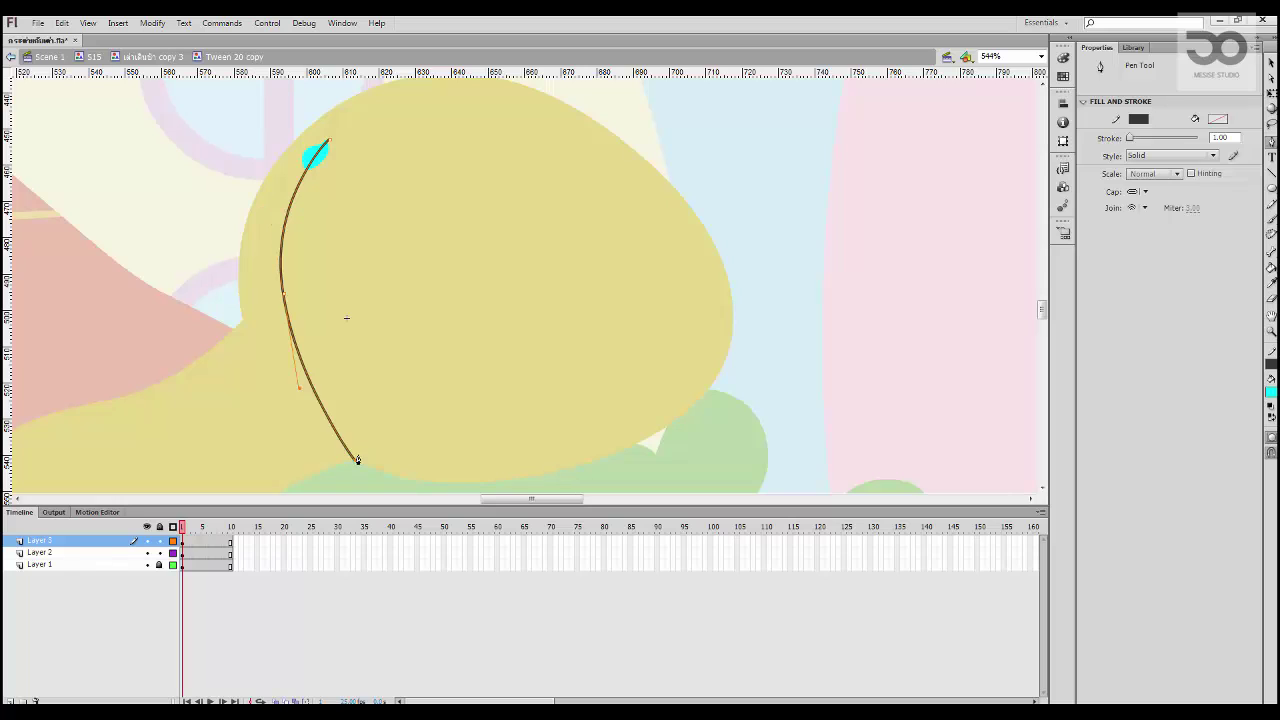
key("v")
key("space")
left_click_drag(702, 446, 698, 432)
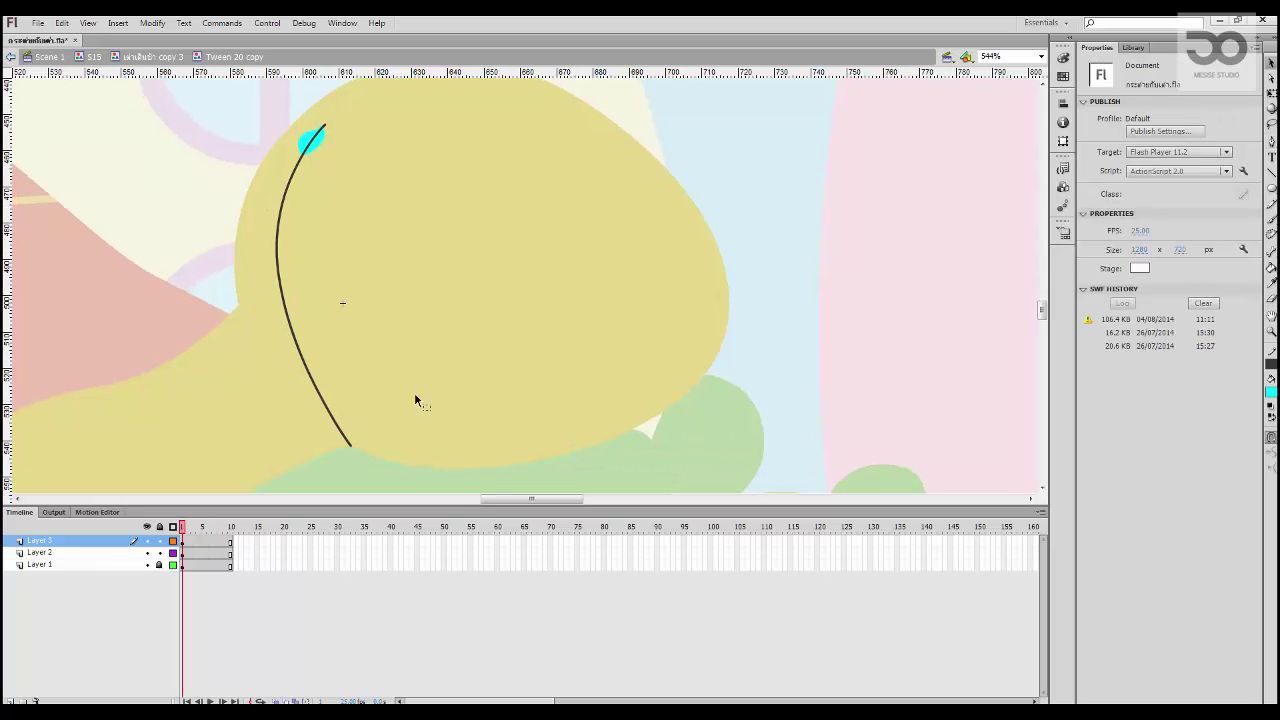
Step: Turn the path's Layer 3 into a guide layer and nest the drop's Layer 2 under it
right_click(103, 545)
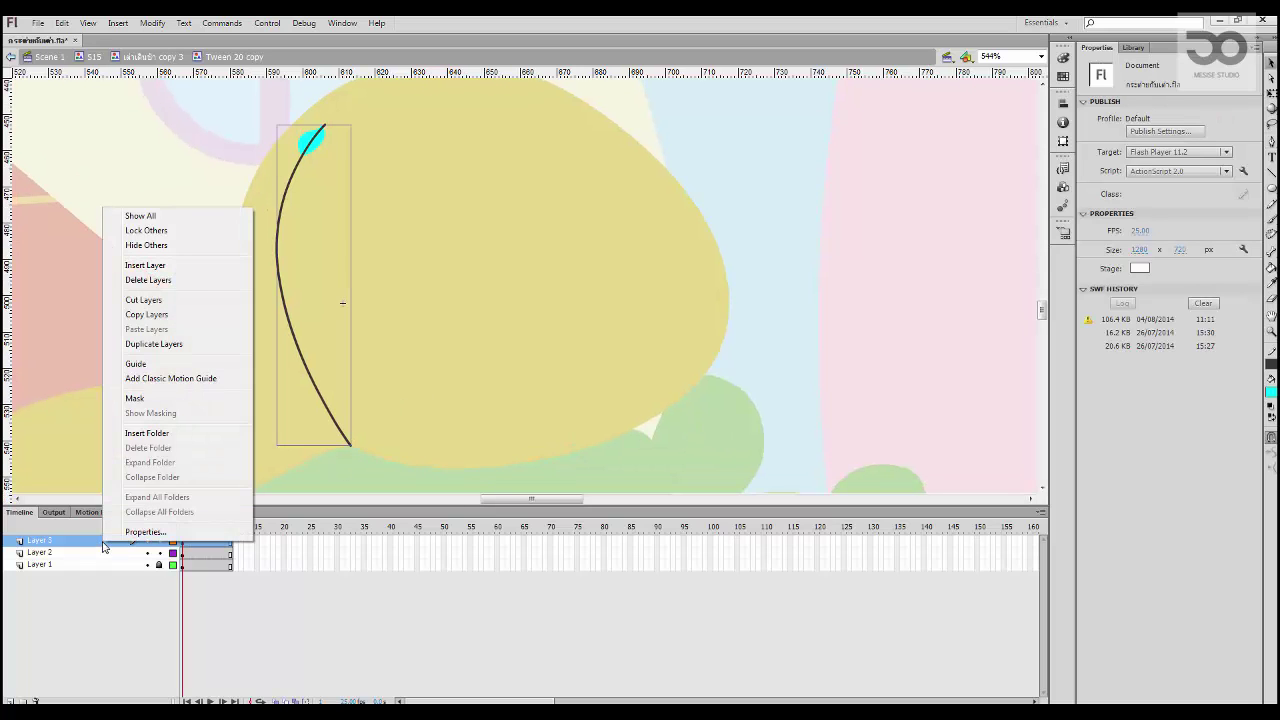
left_click(180, 365)
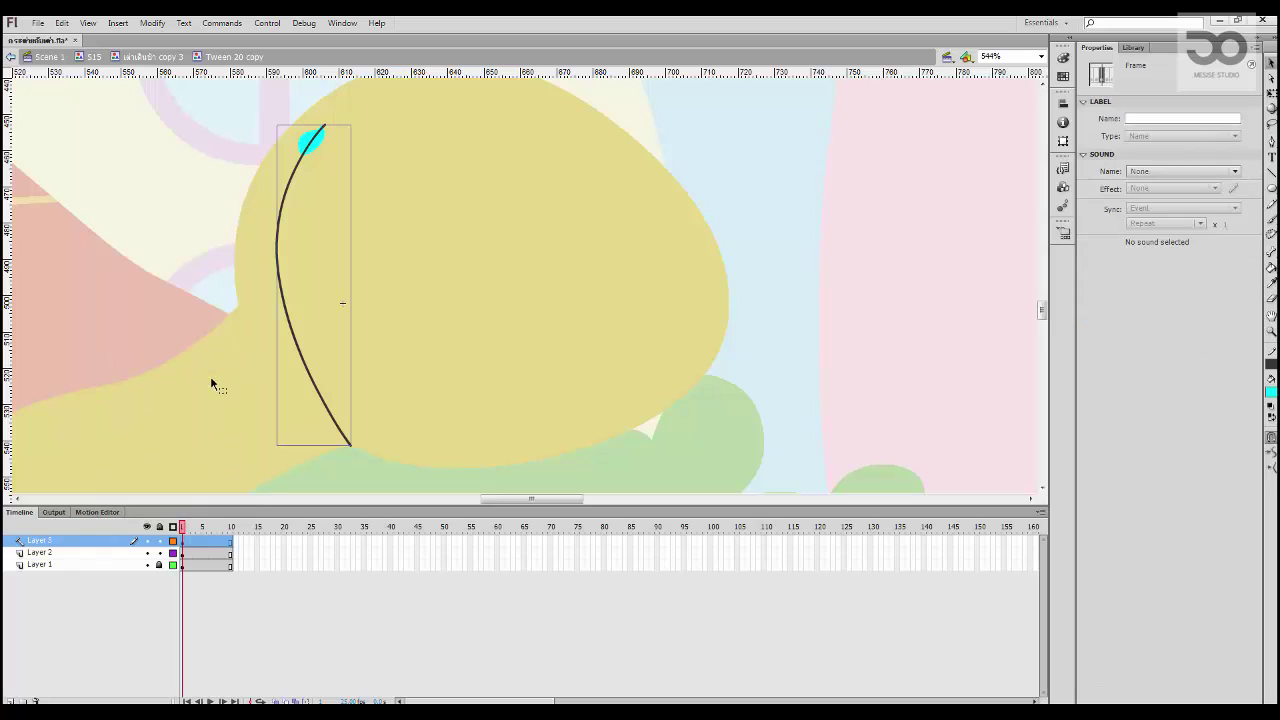
left_click(73, 556)
left_click_drag(65, 560, 67, 564)
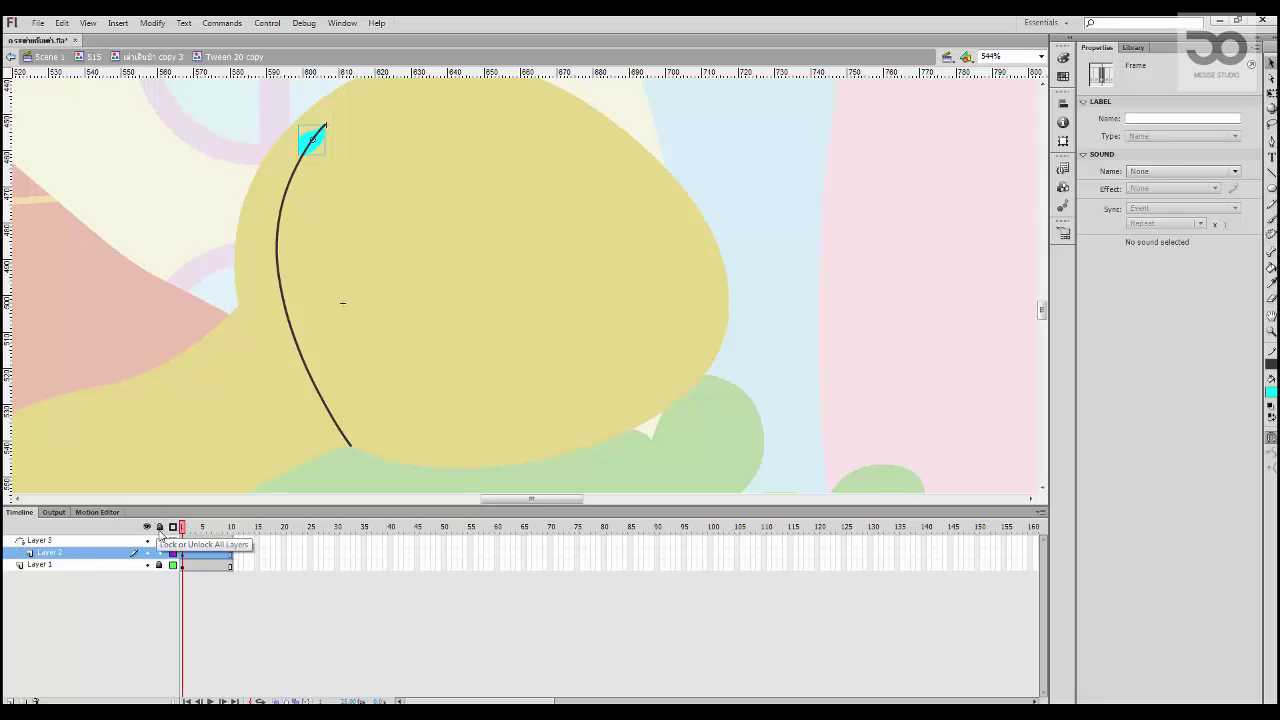
Step: Snap the drop to the path's upper end on frame 1 and create a classic tween to a keyframe at frame 10
left_click_drag(318, 150, 333, 145)
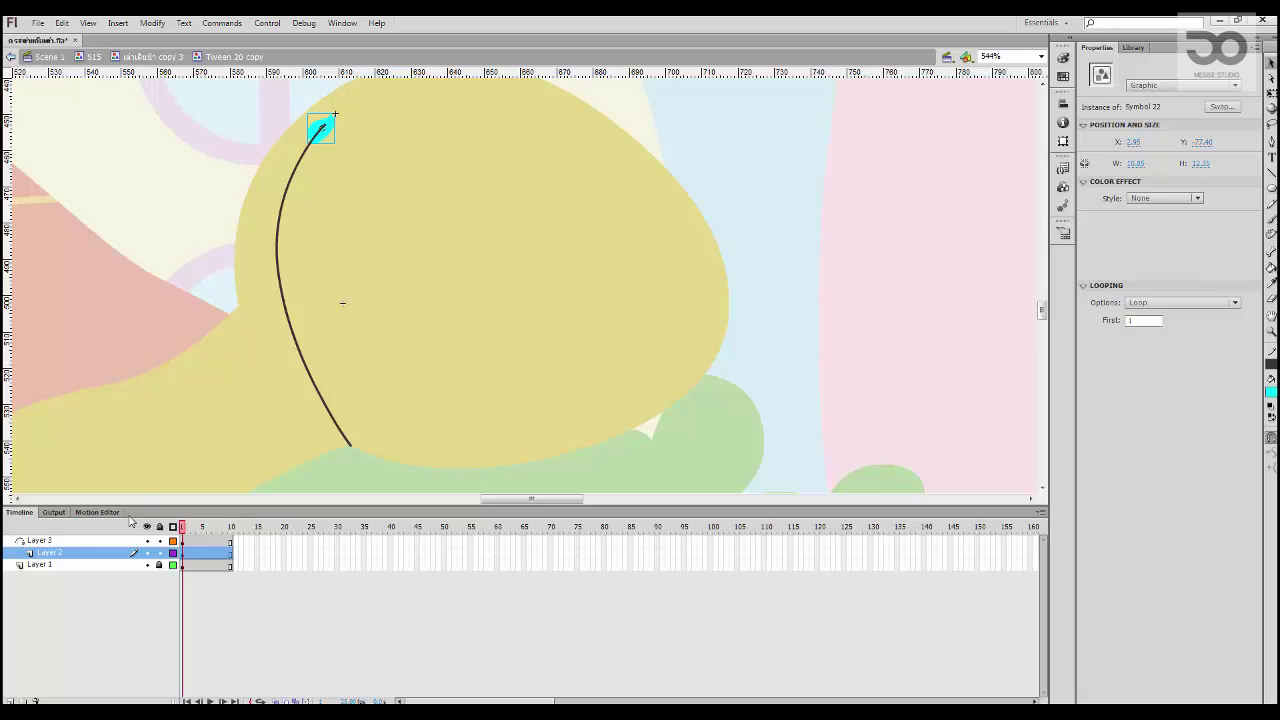
left_click(231, 554)
right_click(227, 556)
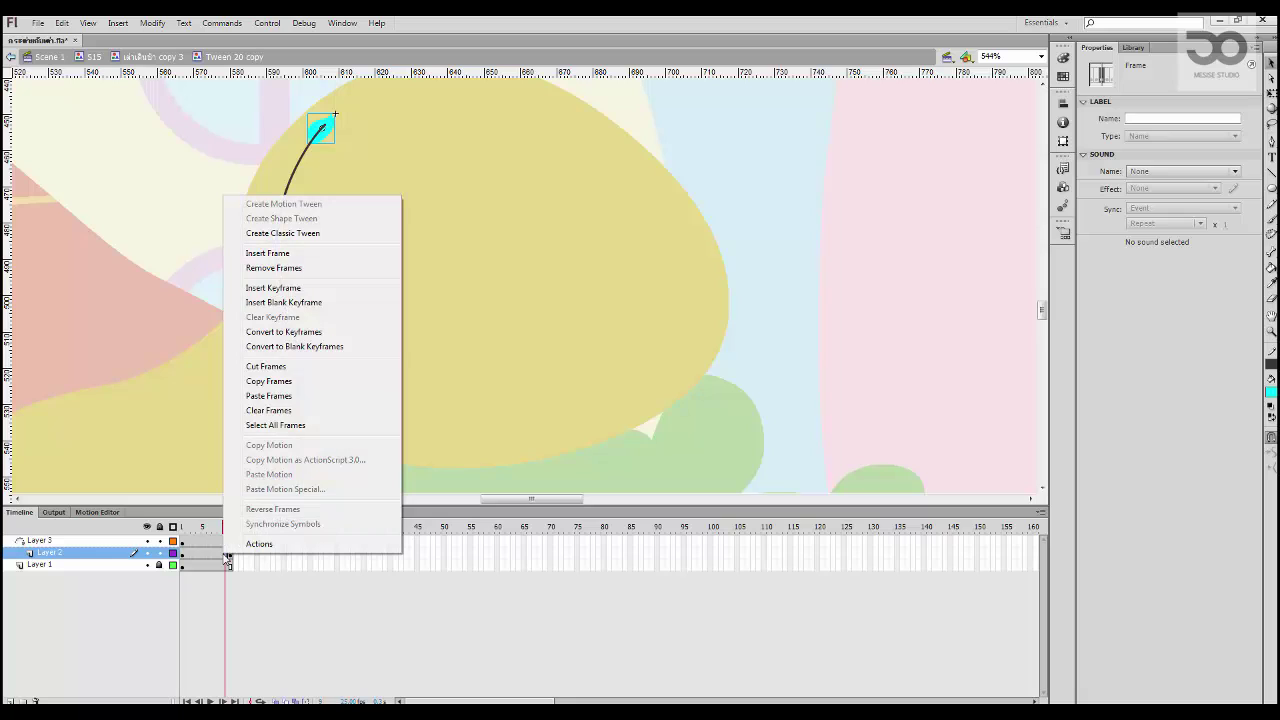
left_click(283, 233)
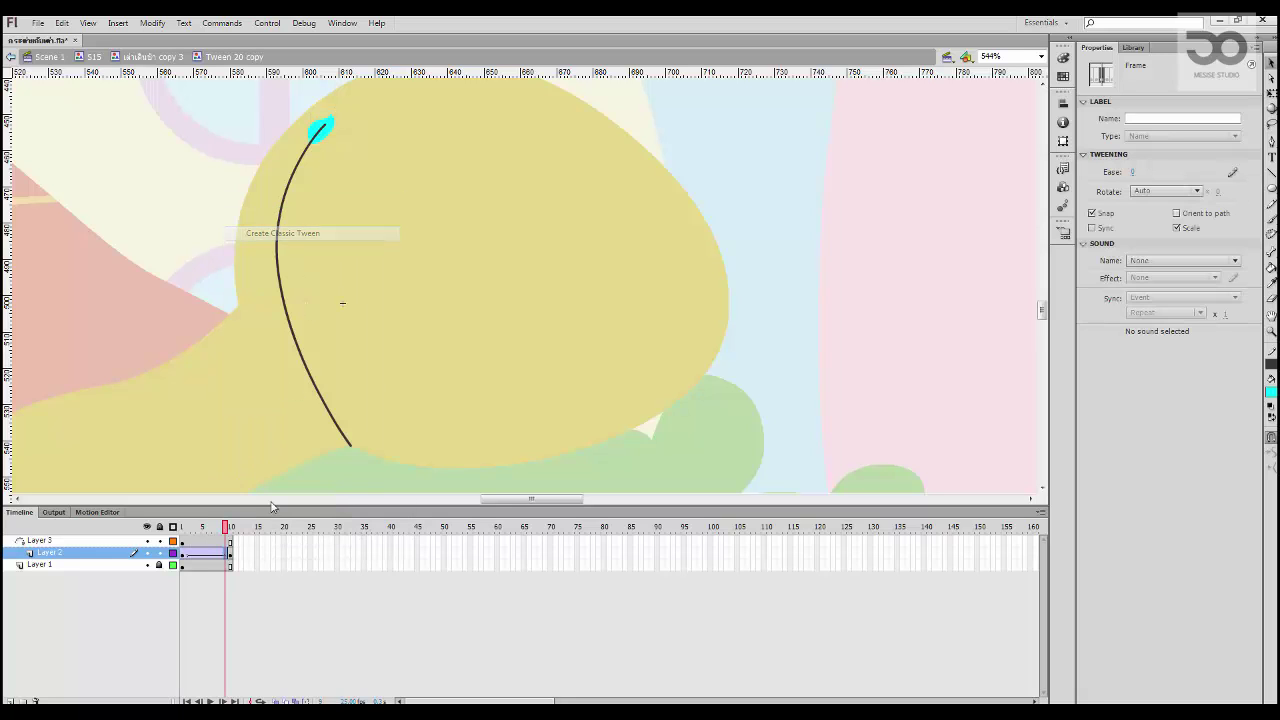
Step: At frame 10, move the drop to the path's lower end and rotate it to line up with the curve
key("Down")
key("Down")
key("Down")
key("Down")
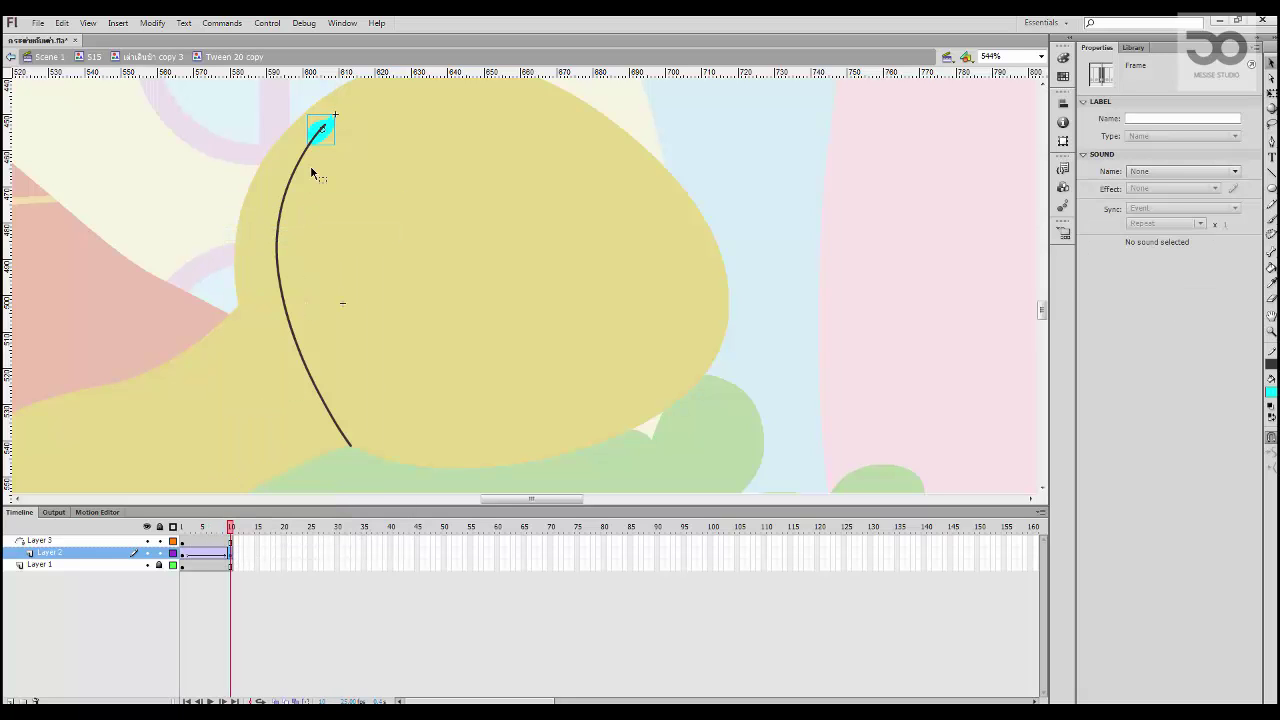
left_click_drag(320, 163, 378, 428)
left_click(265, 530)
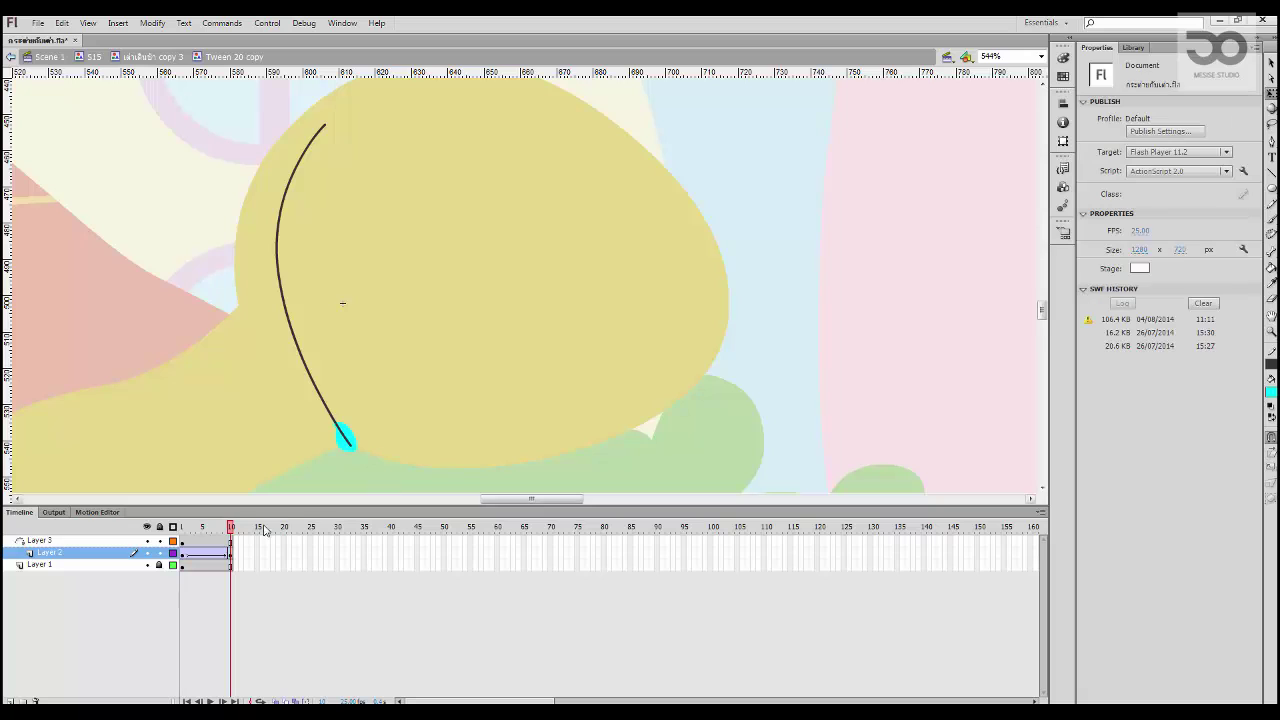
Step: Scrub and play back frames 1 to 10 to check the drop's motion along the guide path
mouse_move(210, 542)
left_mouse_down()
mouse_move(188, 540)
mouse_move(233, 541)
mouse_move(197, 541)
left_mouse_up()
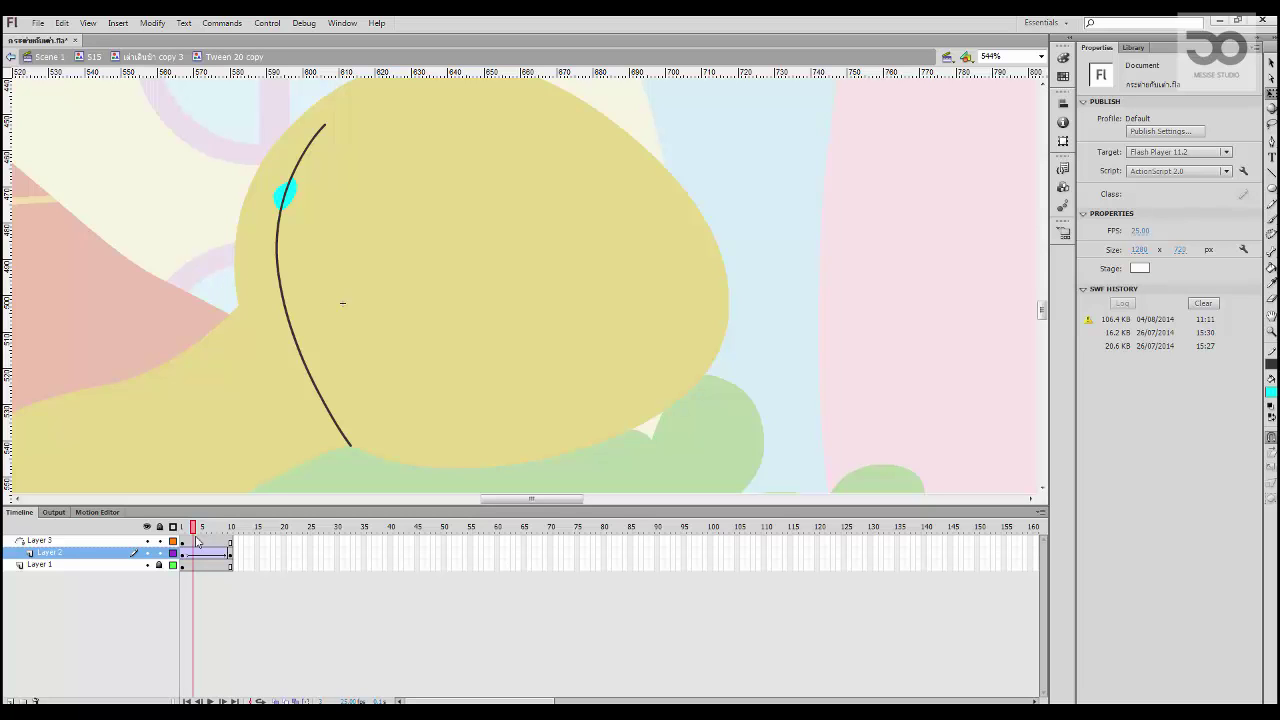
mouse_move(196, 541)
left_mouse_down()
mouse_move(182, 541)
mouse_move(229, 541)
mouse_move(203, 541)
left_mouse_up()
left_click(182, 541)
key("Return")
key("Return")
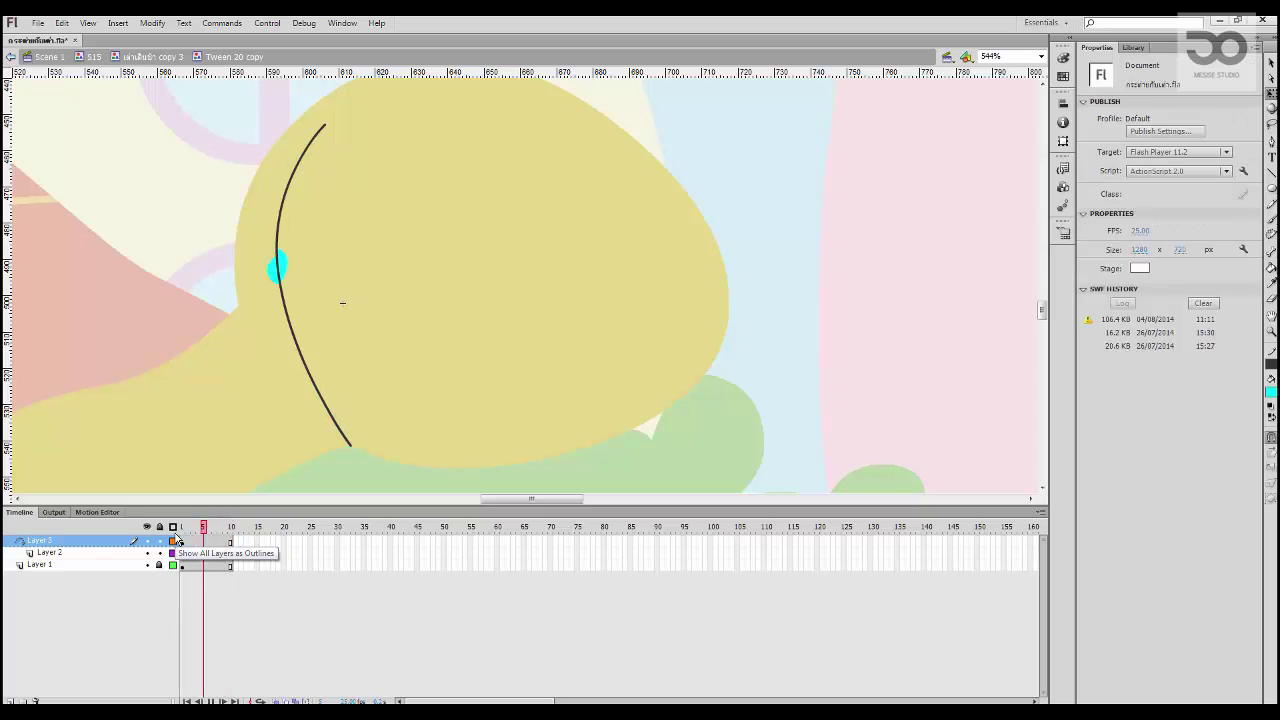
key("Return")
key("Return")
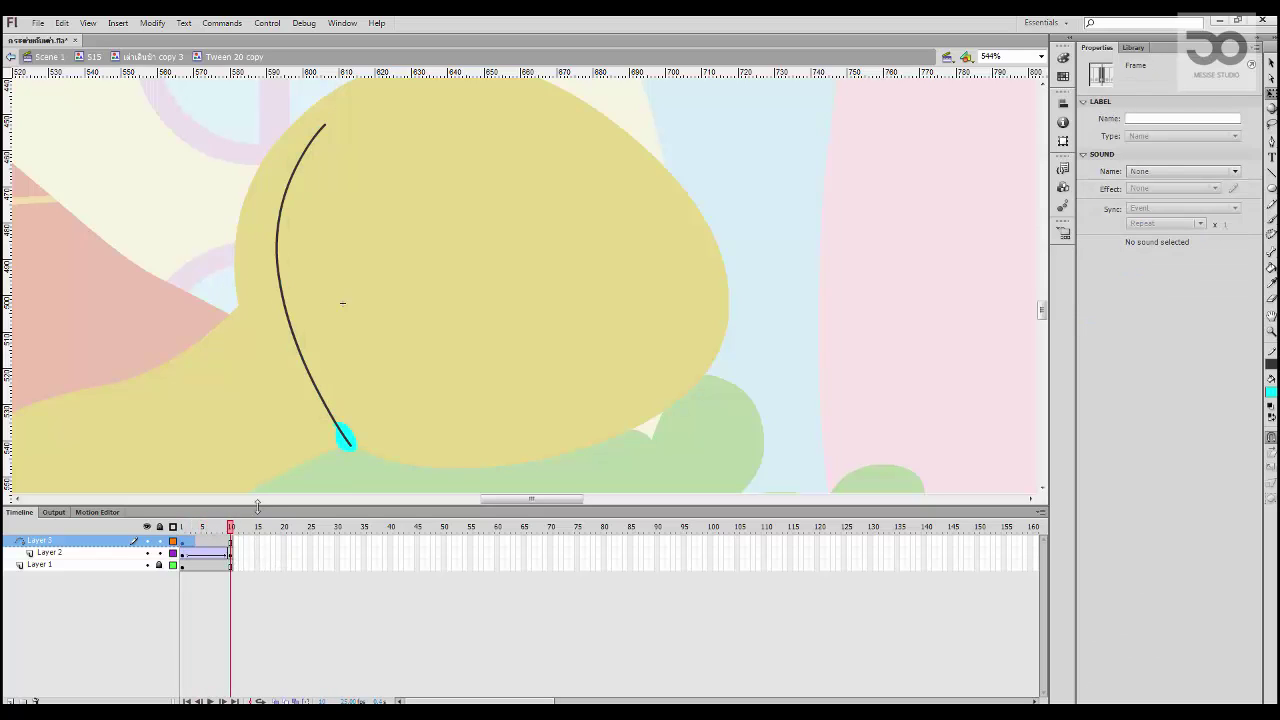
Step: Apply an Alpha color effect of 0% to the drop on frame 10 and play back the fade
left_click(343, 453)
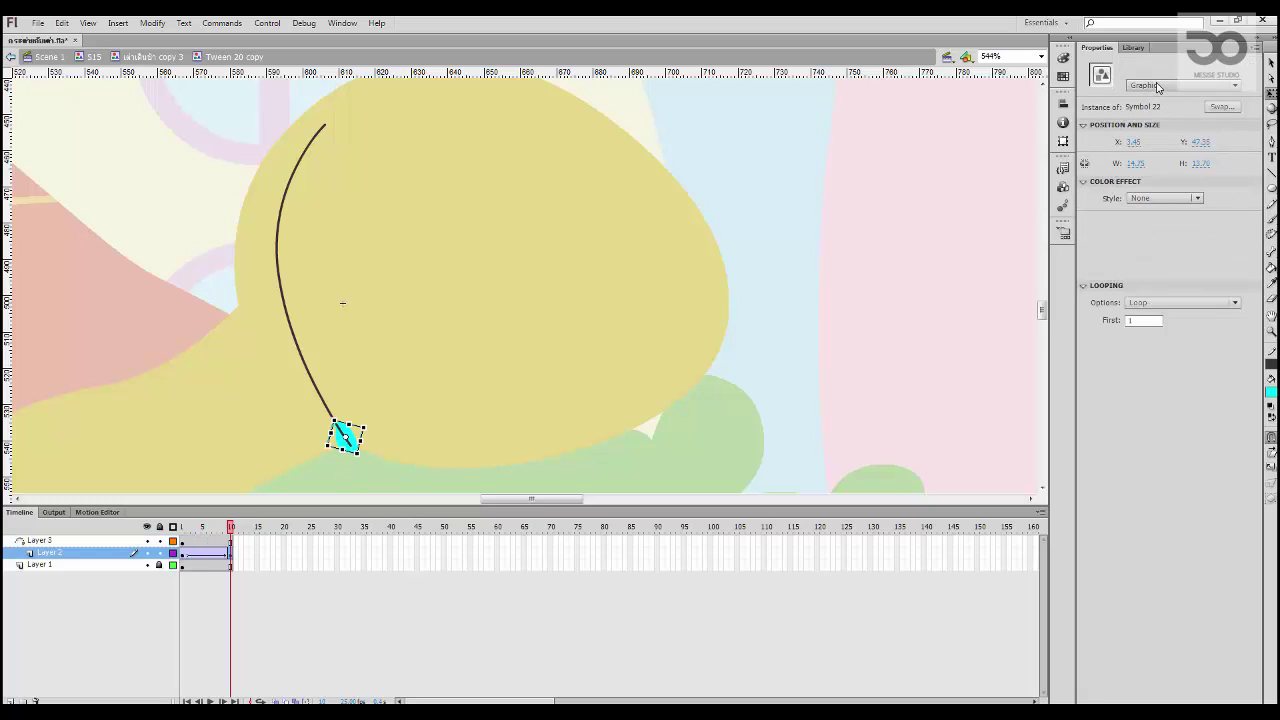
left_click(1166, 198)
left_click(1159, 273)
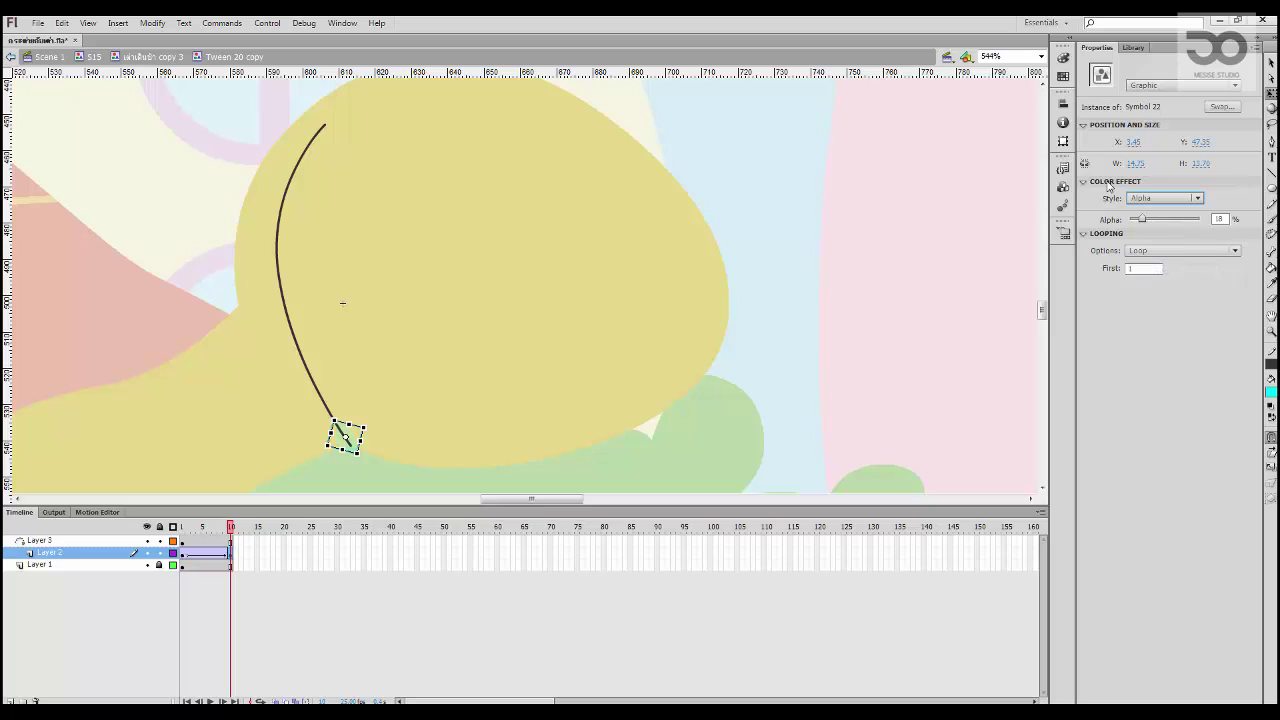
left_click_drag(1152, 219, 1135, 226)
key("Return")
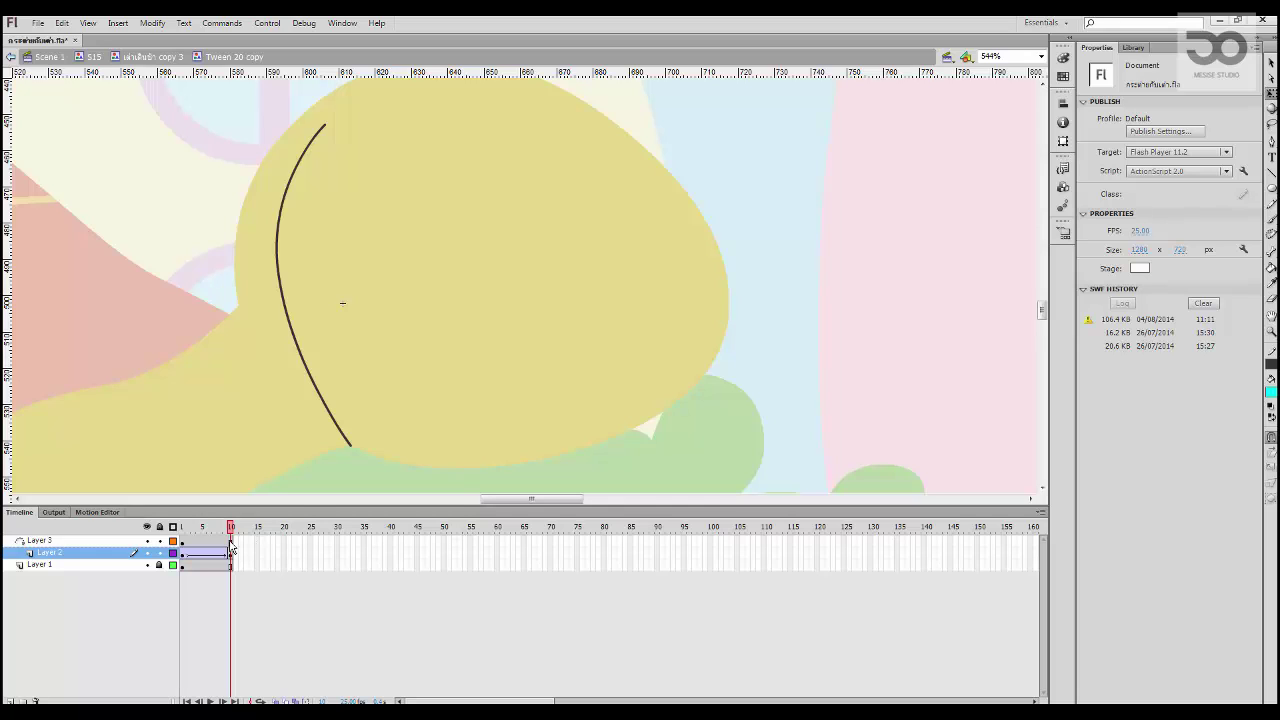
left_click_drag(228, 545, 176, 580)
Step: Insert ten frames across all three layers to stretch the drop's animation to frame 20, and play it back
left_click_drag(215, 542, 215, 569)
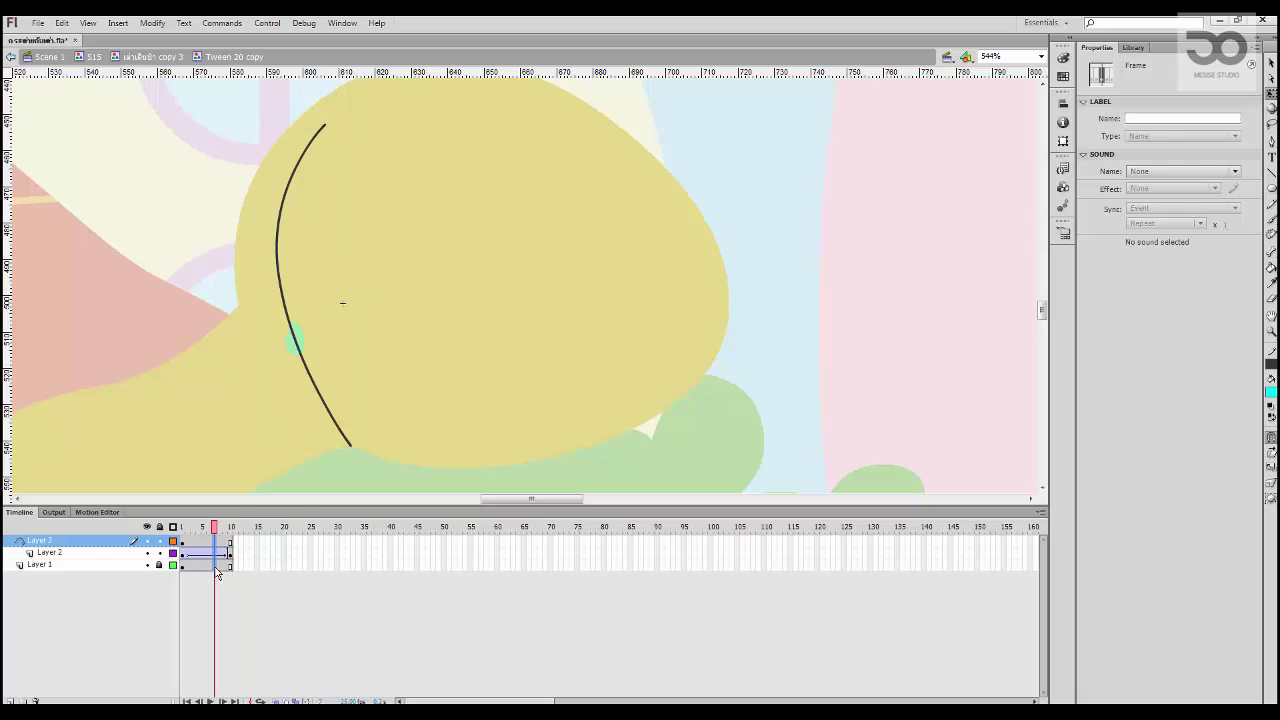
key("F5")
key("F5")
key("F5")
key("F5")
key("F5")
key("F5")
key("F5")
key("F5")
key("F5")
key("F5")
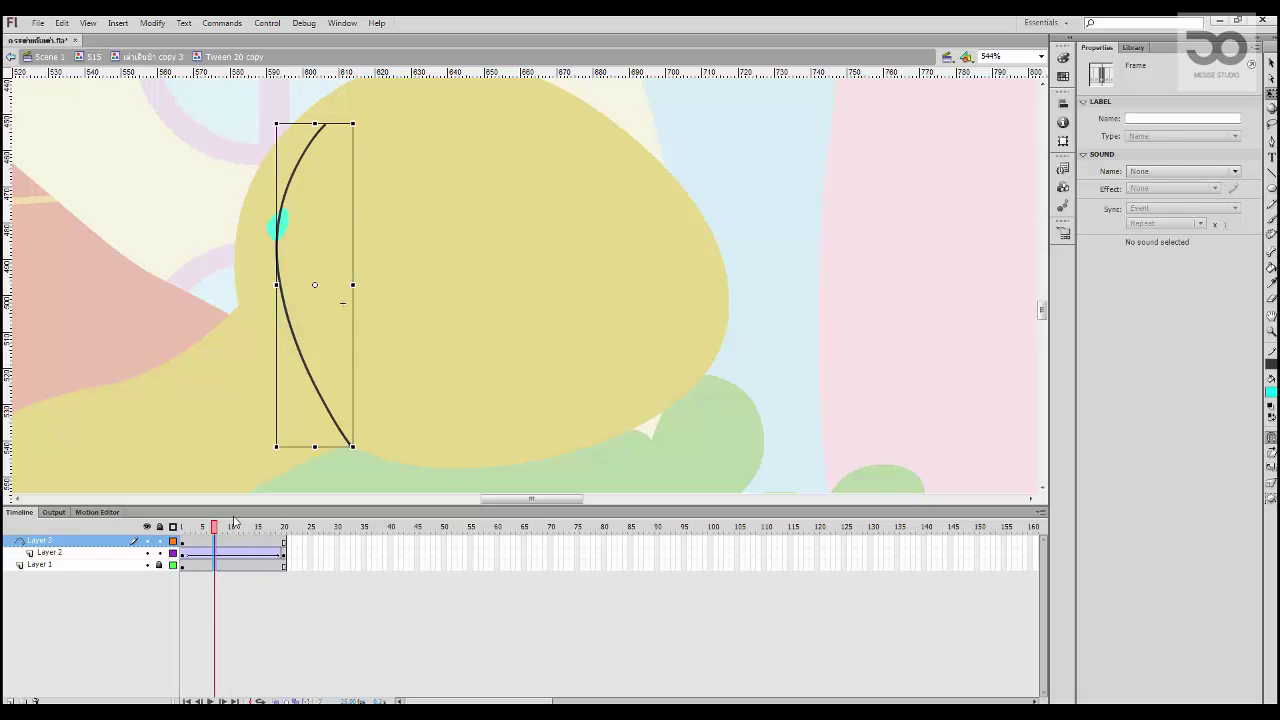
key("Return")
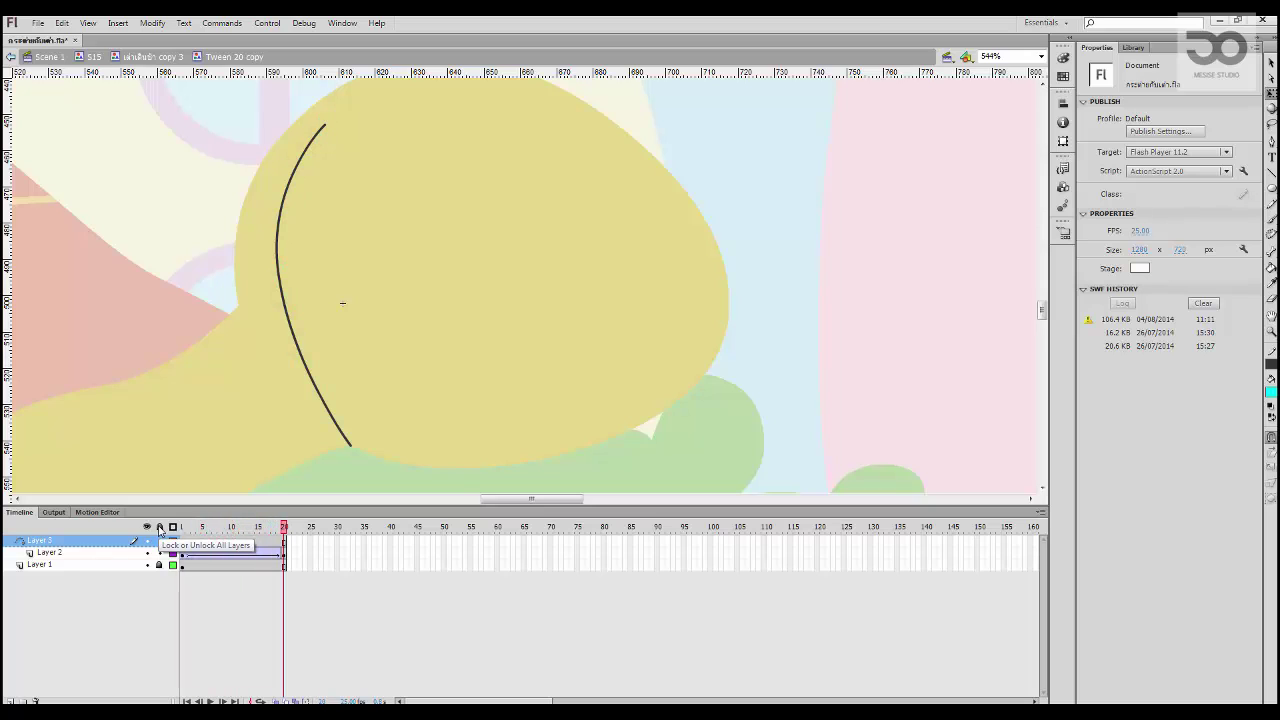
Step: Lock all existing layers and add a new layer on top, starting from its frame 1
left_click(159, 527)
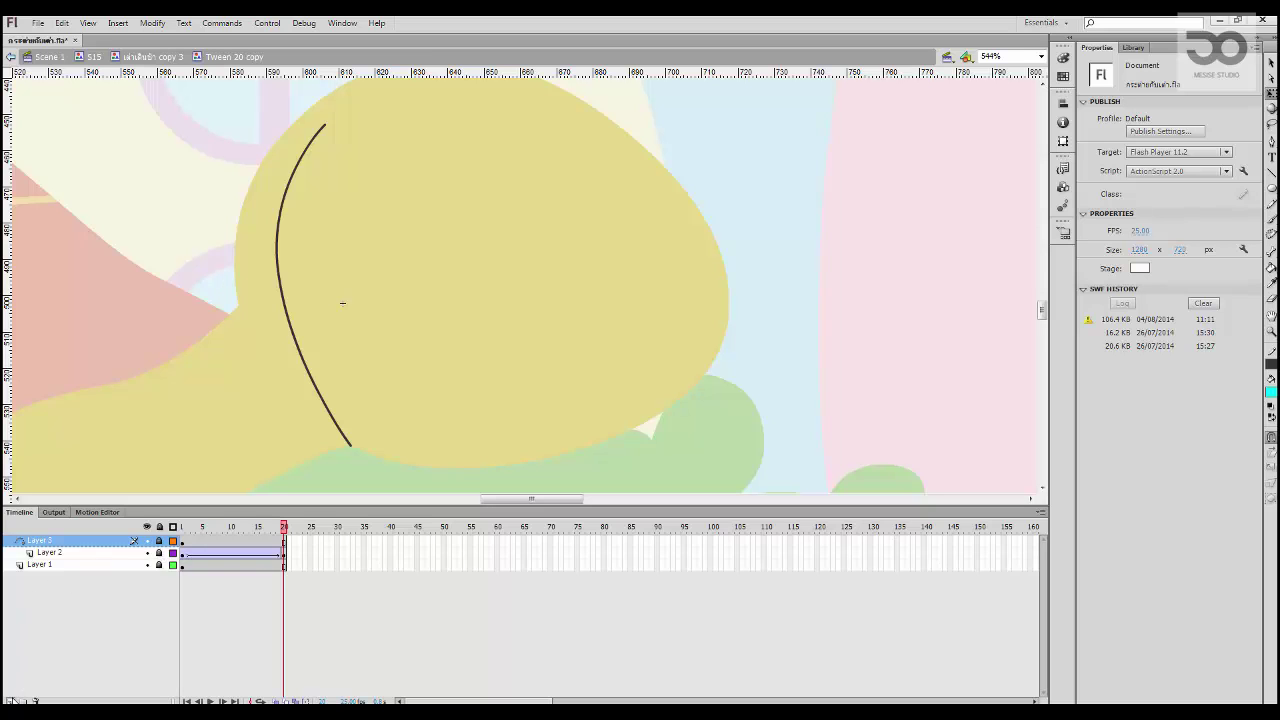
left_click(12, 700)
scroll(626, 409, "right", 3)
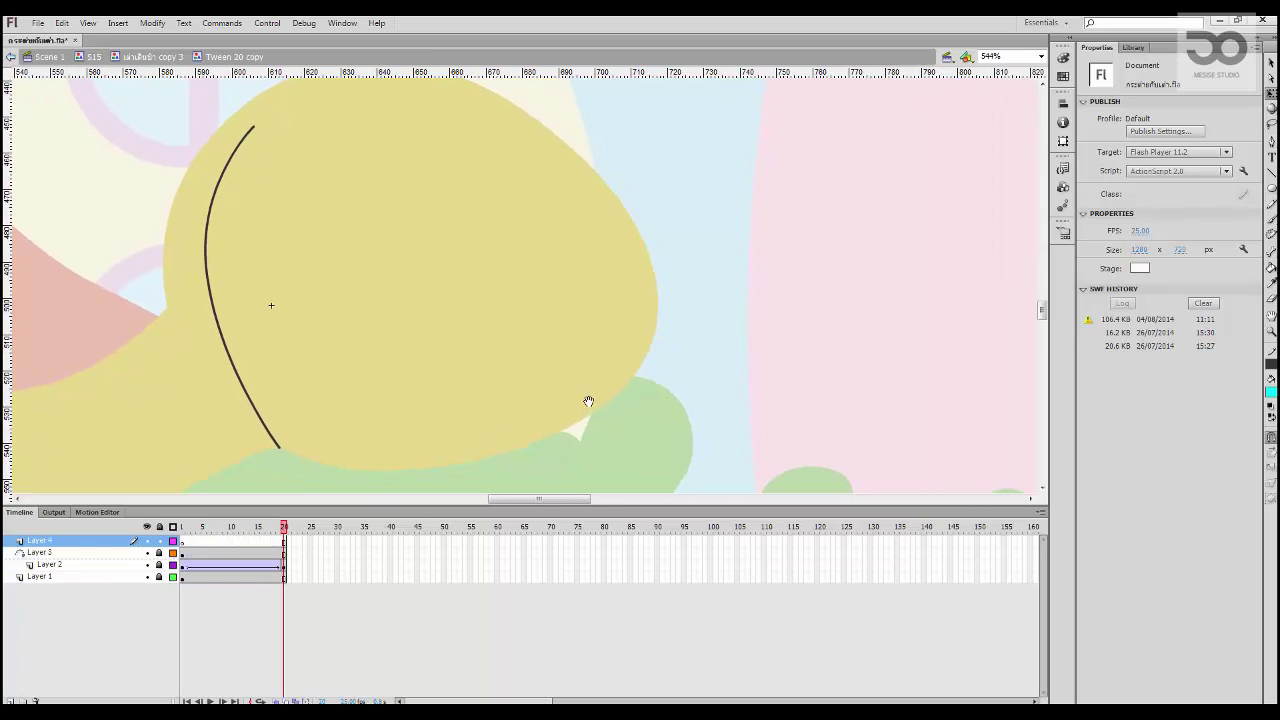
left_click(185, 541)
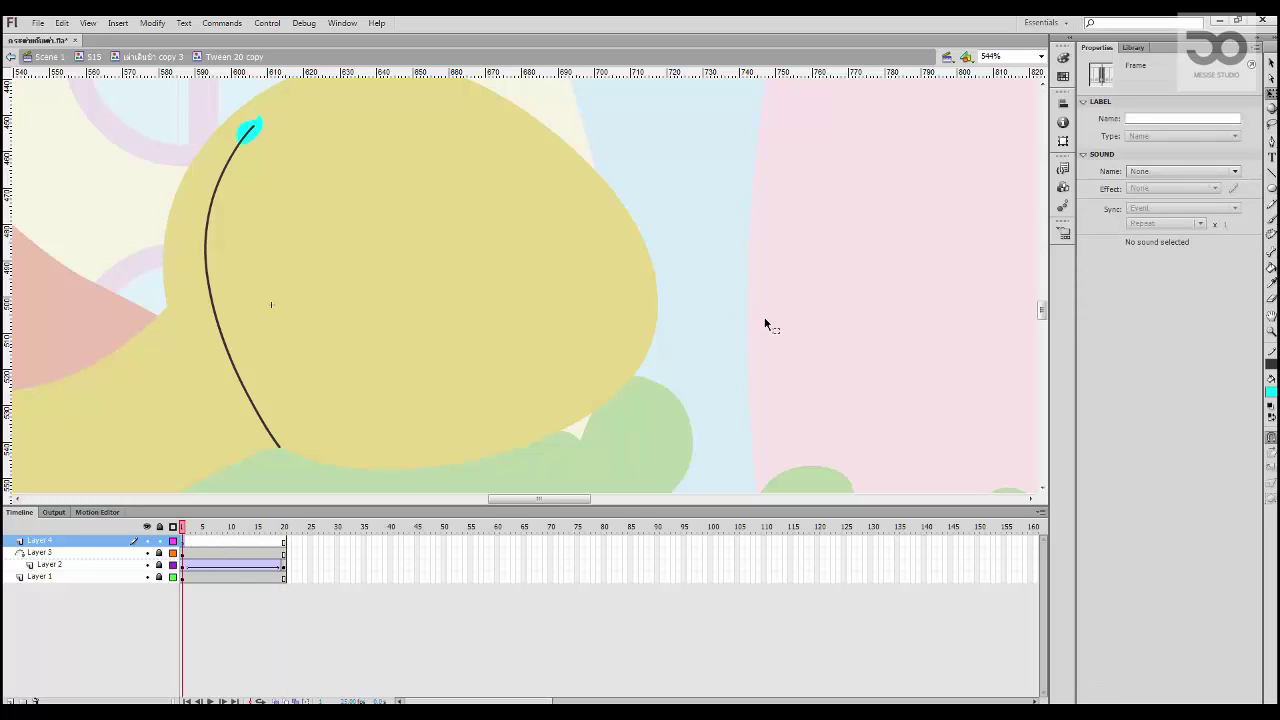
Step: Paint a small cyan sweat drop with the Brush tool near the upper front of the head and nudge it toward the forehead
left_click_drag(764, 317, 748, 321)
key("b")
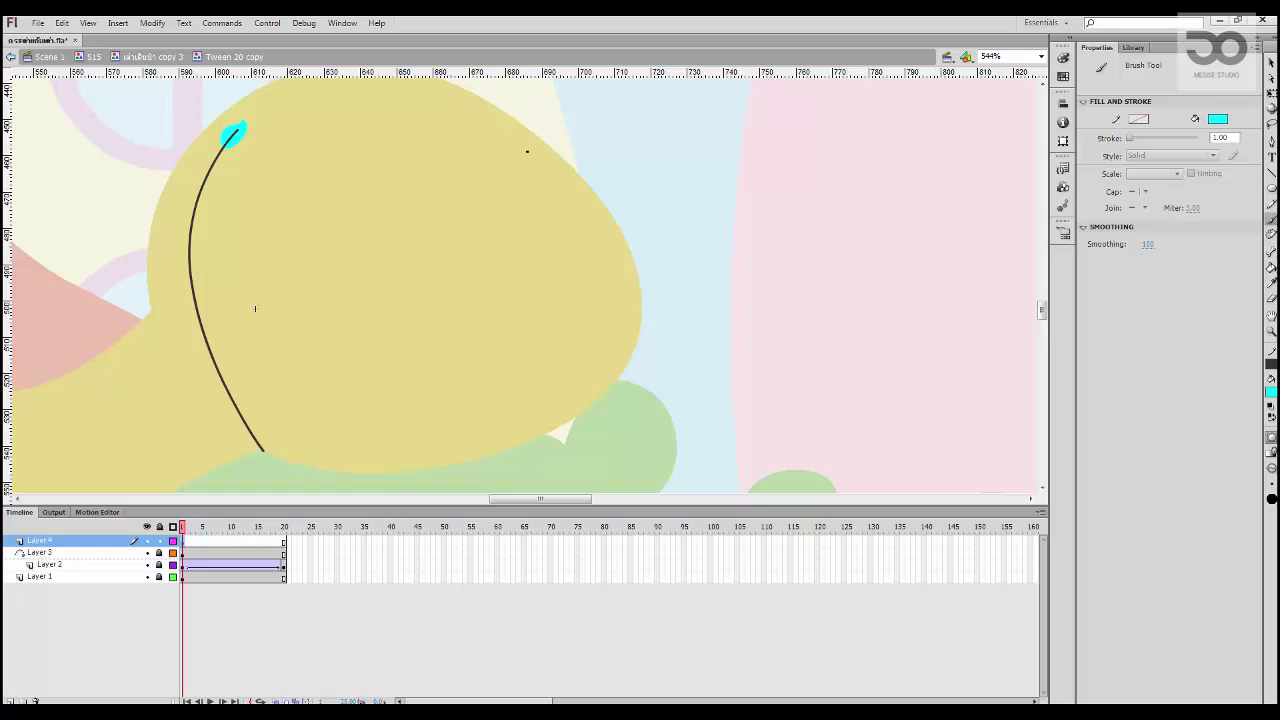
key("v")
left_click(537, 163)
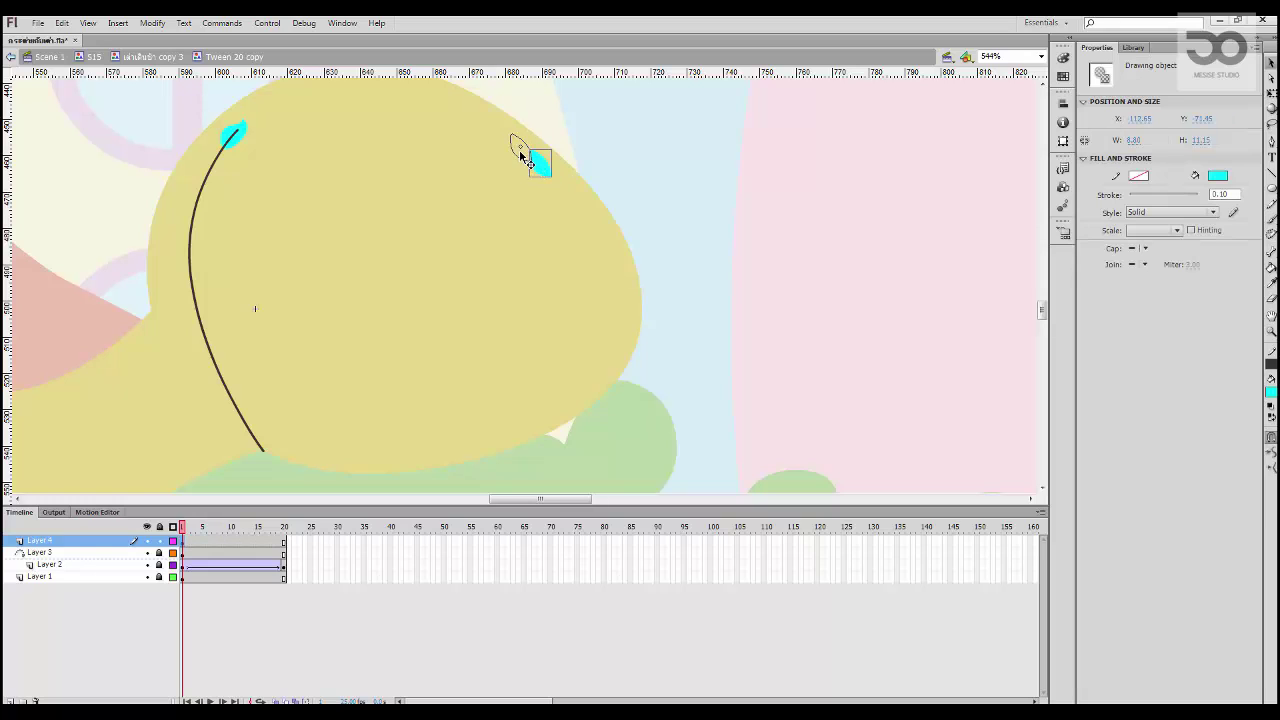
Step: On Layer 4, add a keyframe at frame 15 and a blank keyframe at frame 16, and create a shape tween over frames 1 to 15
left_click(284, 542)
left_click(257, 542)
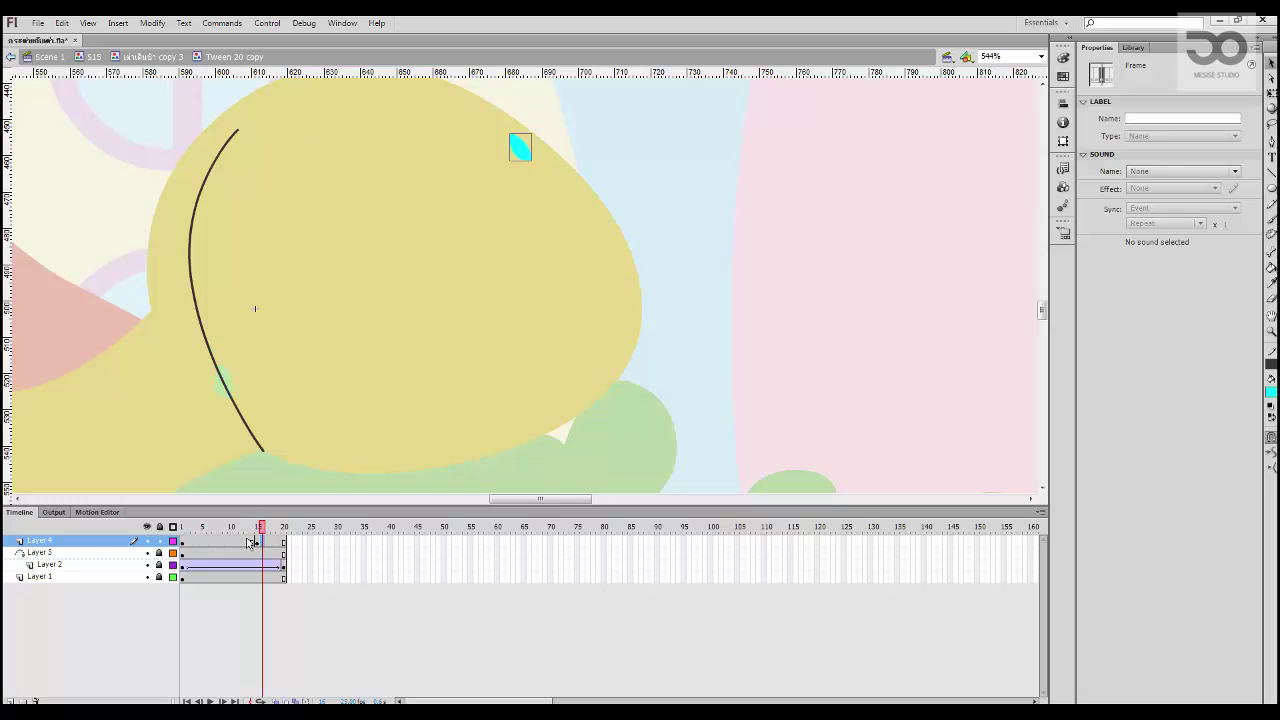
right_click(241, 541)
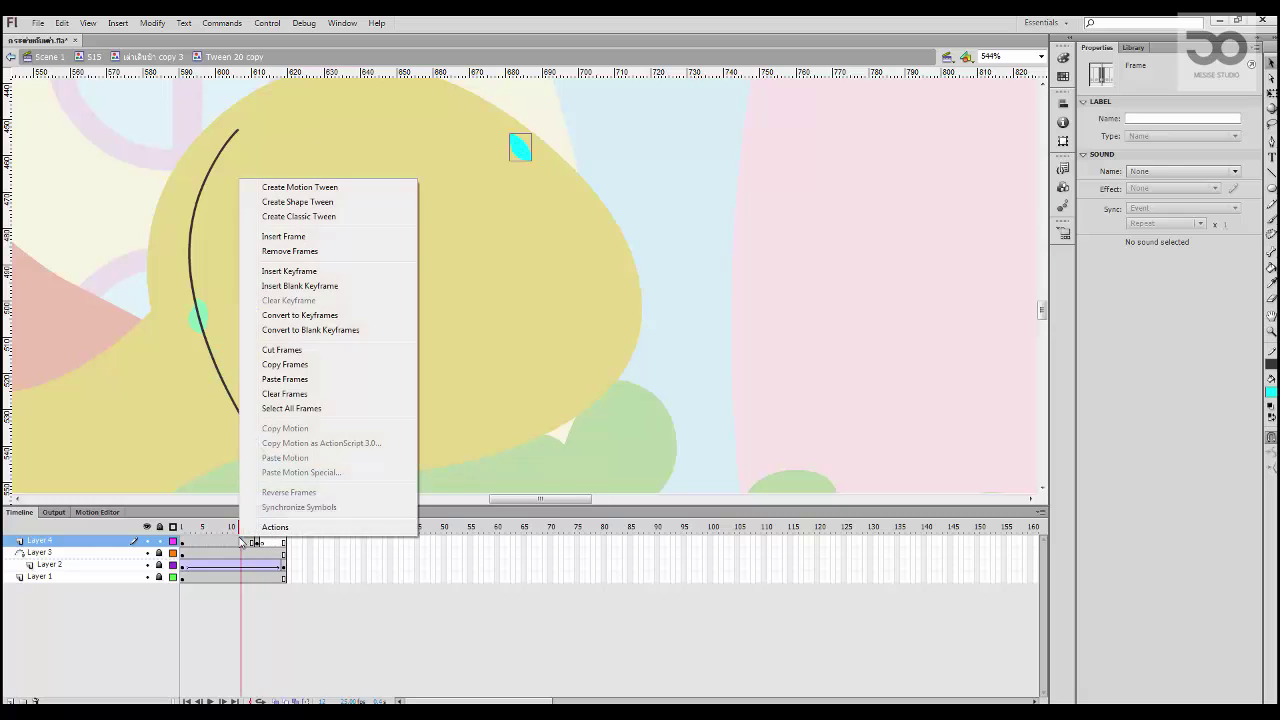
left_click(305, 203)
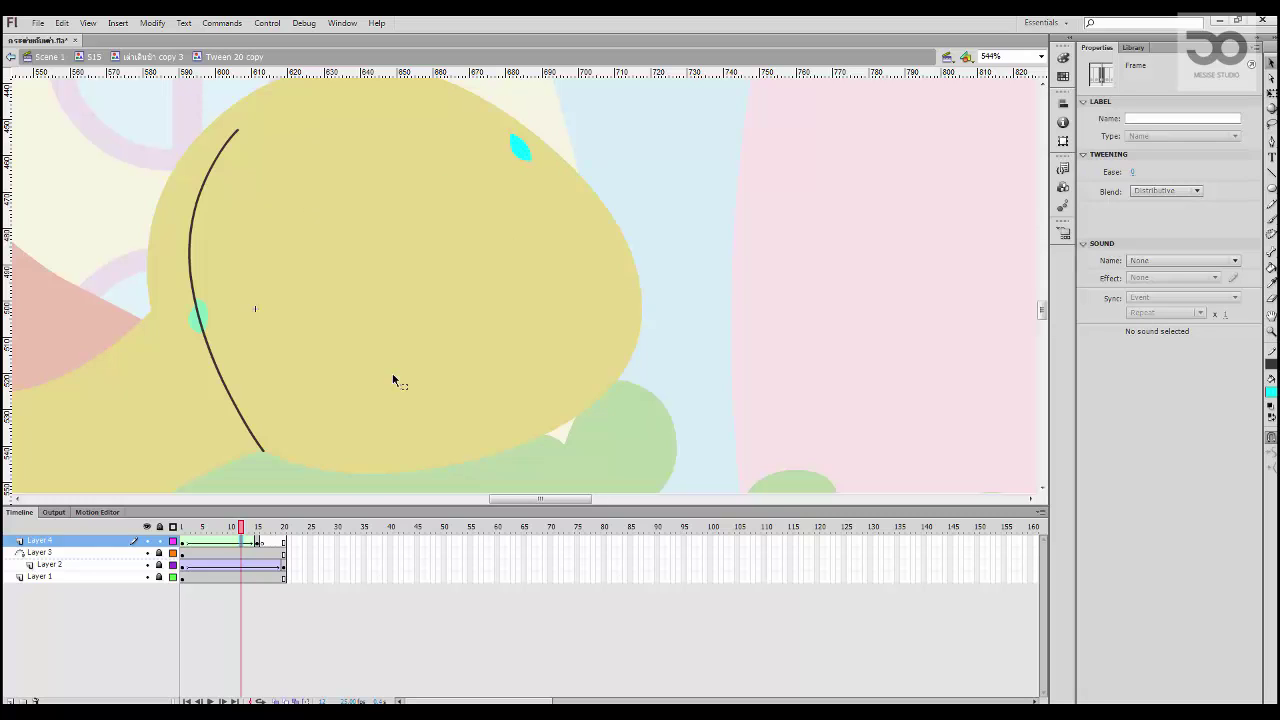
Step: At frame 15 of Layer 4, move the painted drop down to the chin and rotate it to a more upright angle
left_click(257, 541)
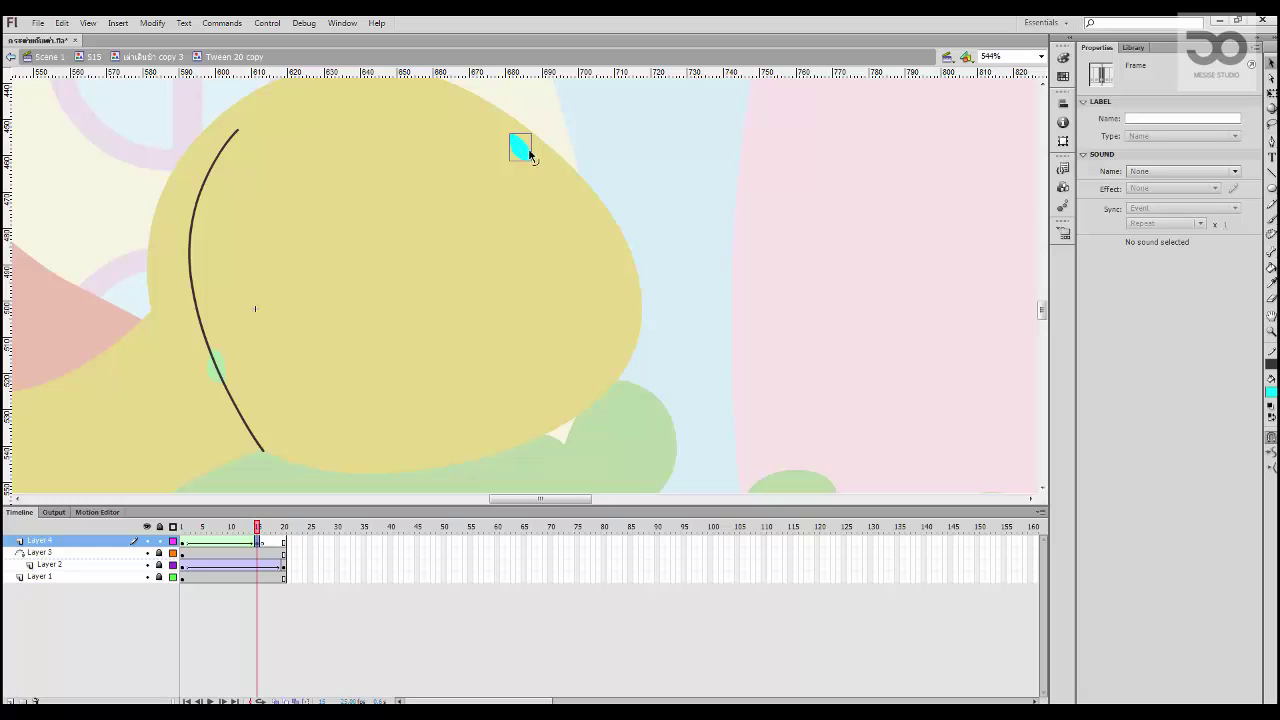
left_click_drag(528, 148, 565, 400)
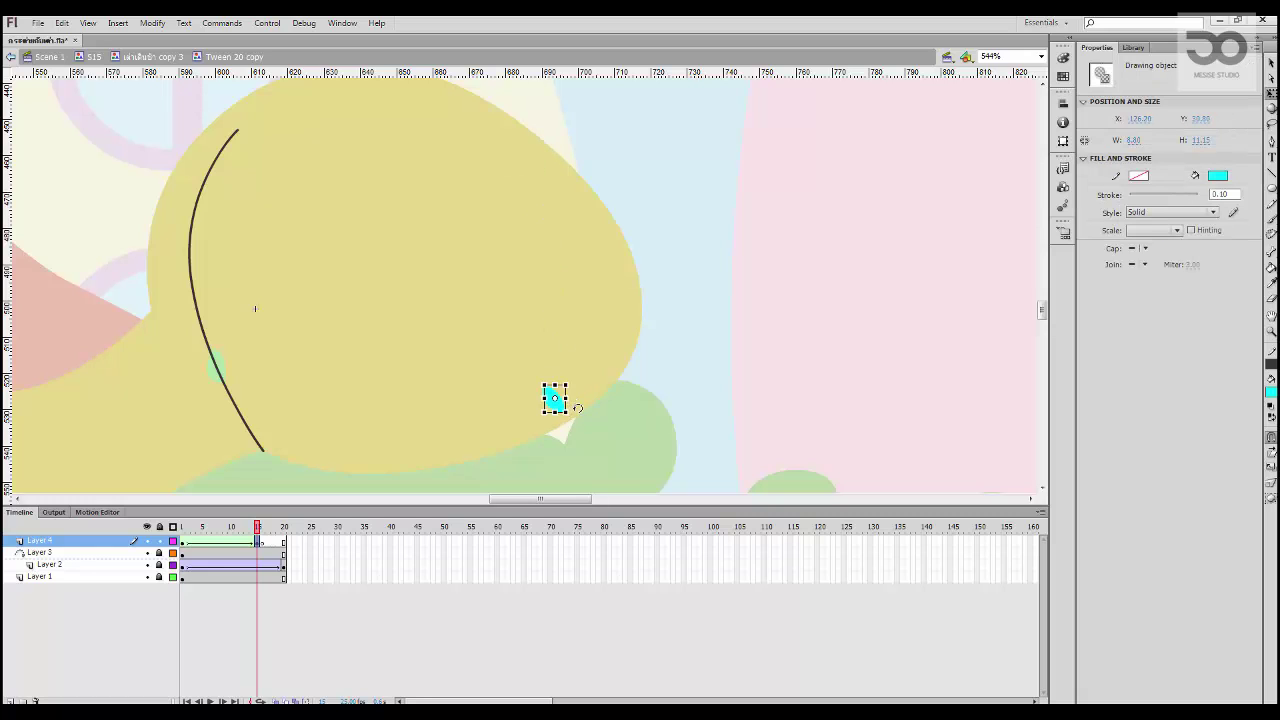
left_click(558, 424)
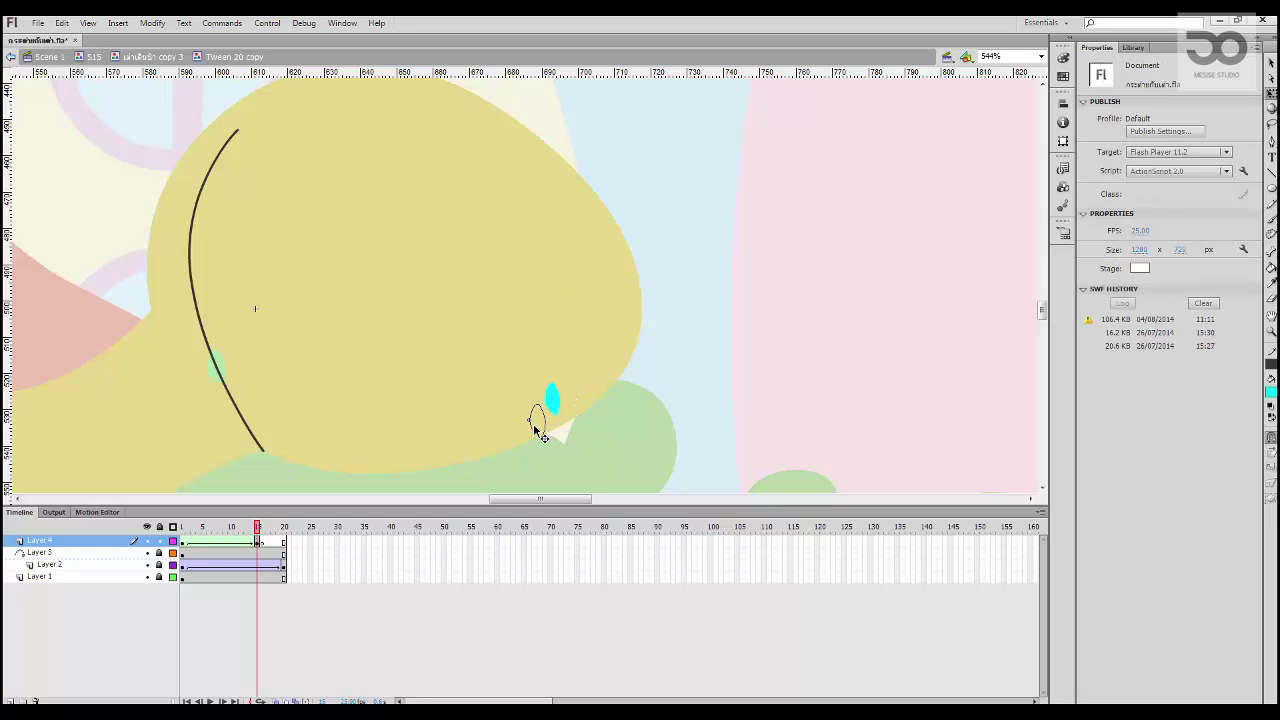
left_click_drag(534, 424, 537, 425)
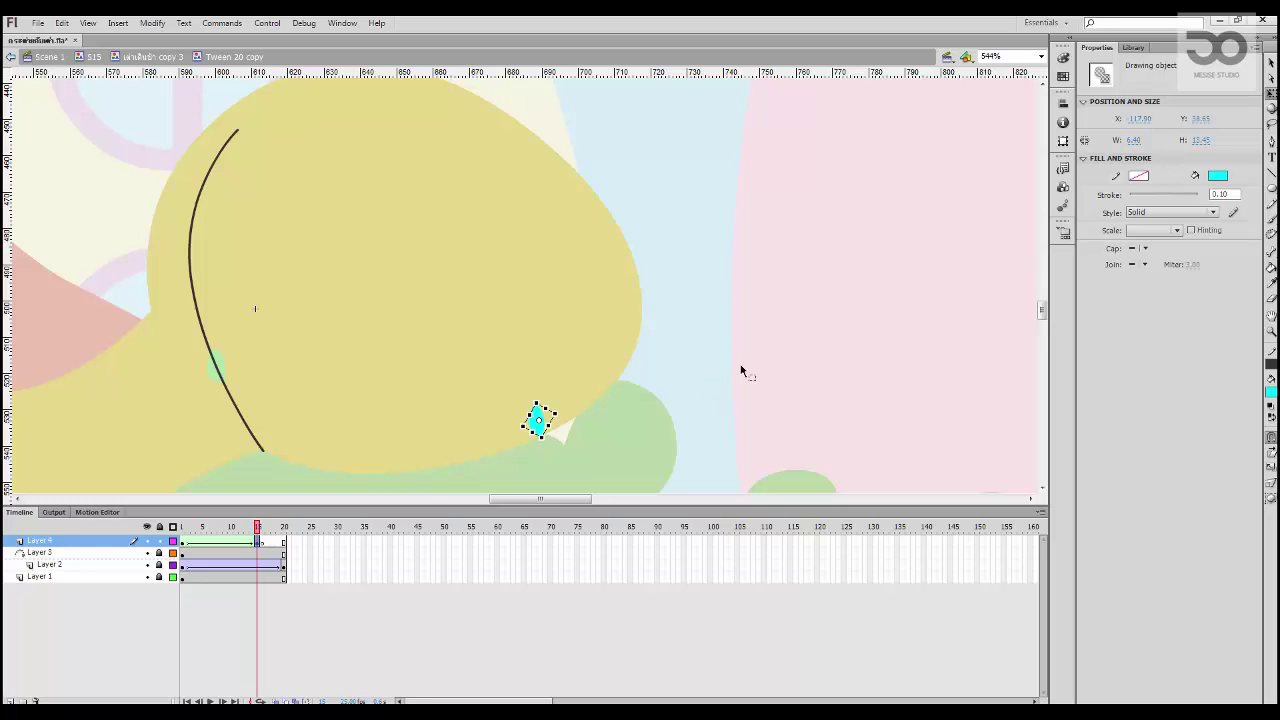
Step: Set the fill alpha of the chin drop at frame 15 to 0% and play back the tween
left_click(1217, 177)
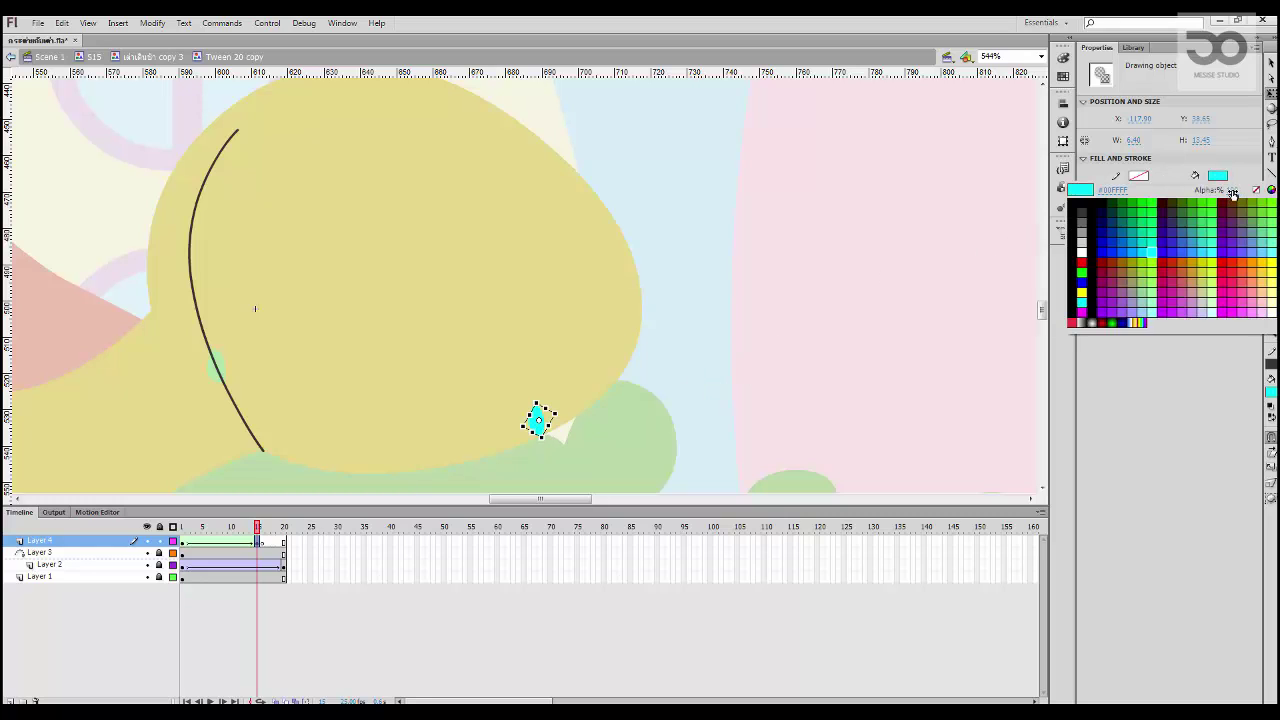
left_click_drag(1233, 192, 826, 272)
left_click(807, 332)
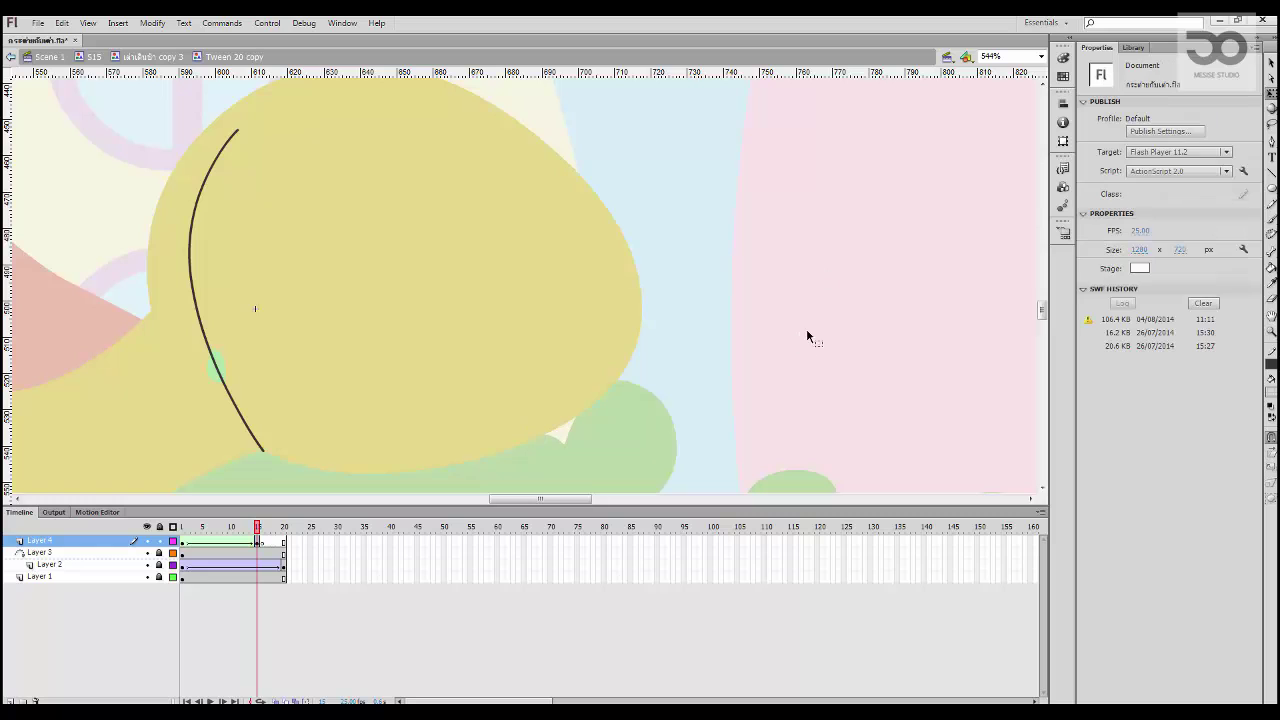
key("Return")
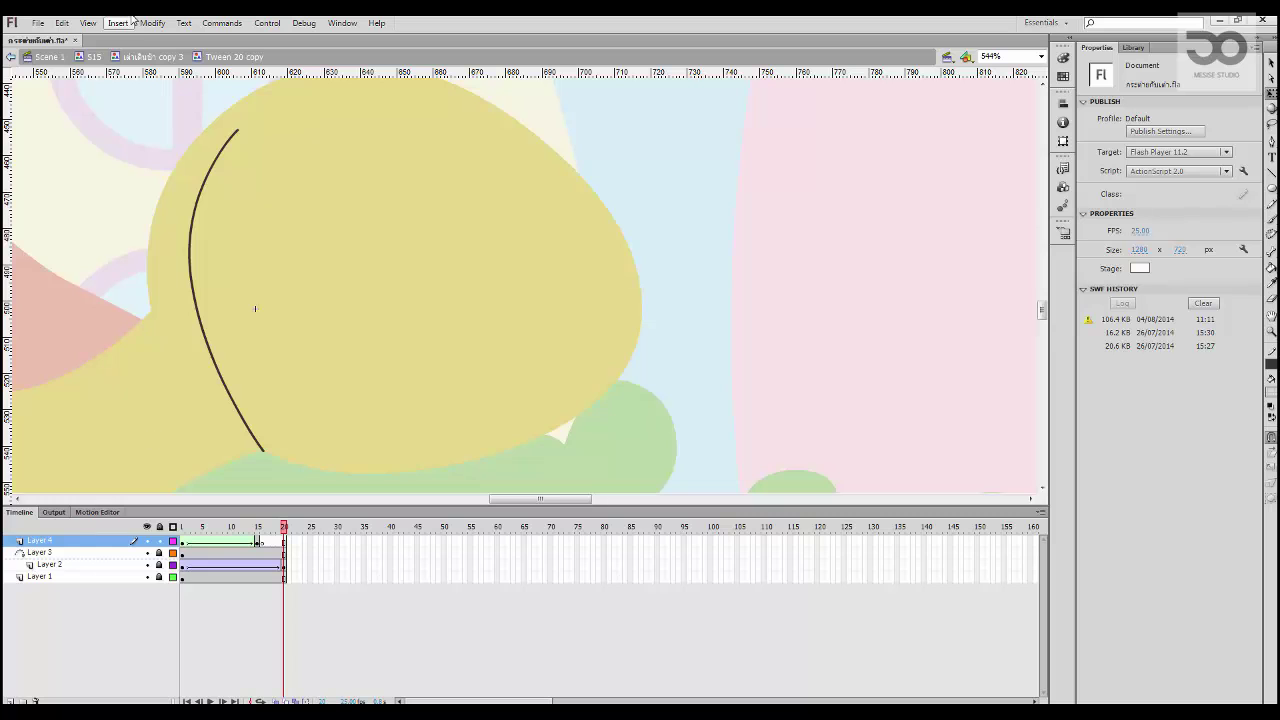
Step: Preview the sweat drops in the parent tortoise symbol, and return to editing the head symbol
left_click(150, 56)
key("Return")
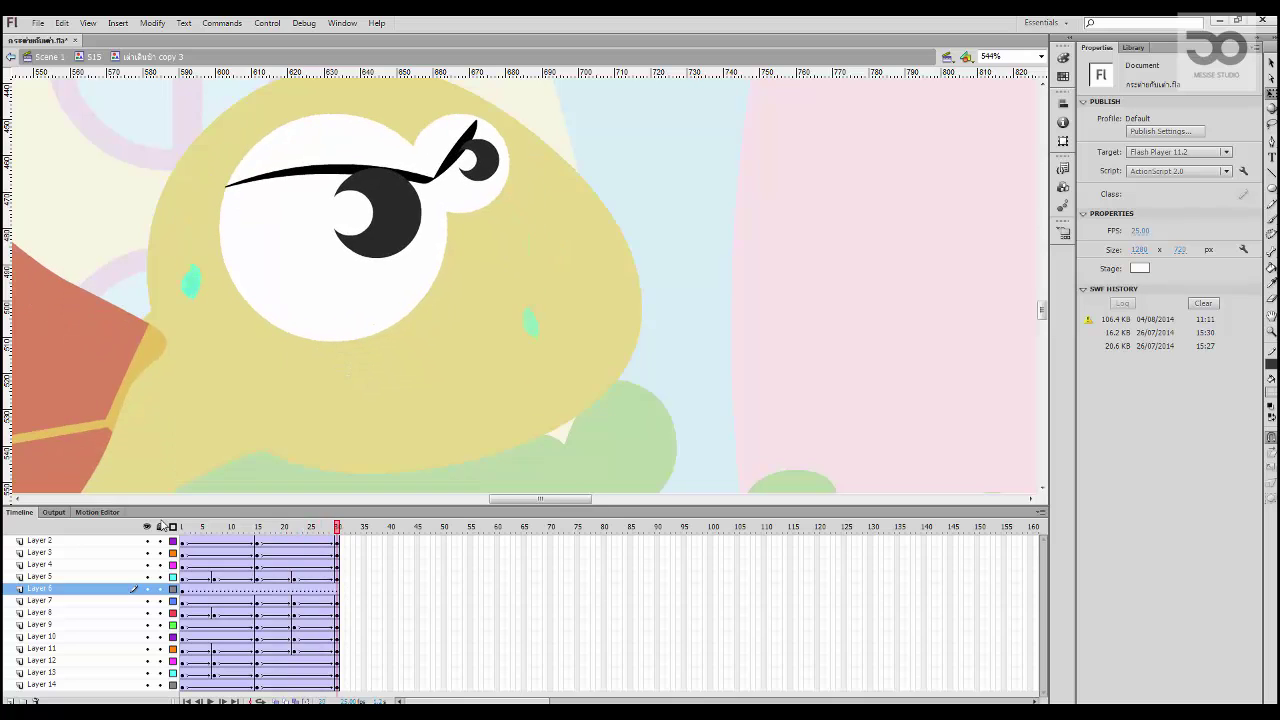
left_click(400, 357)
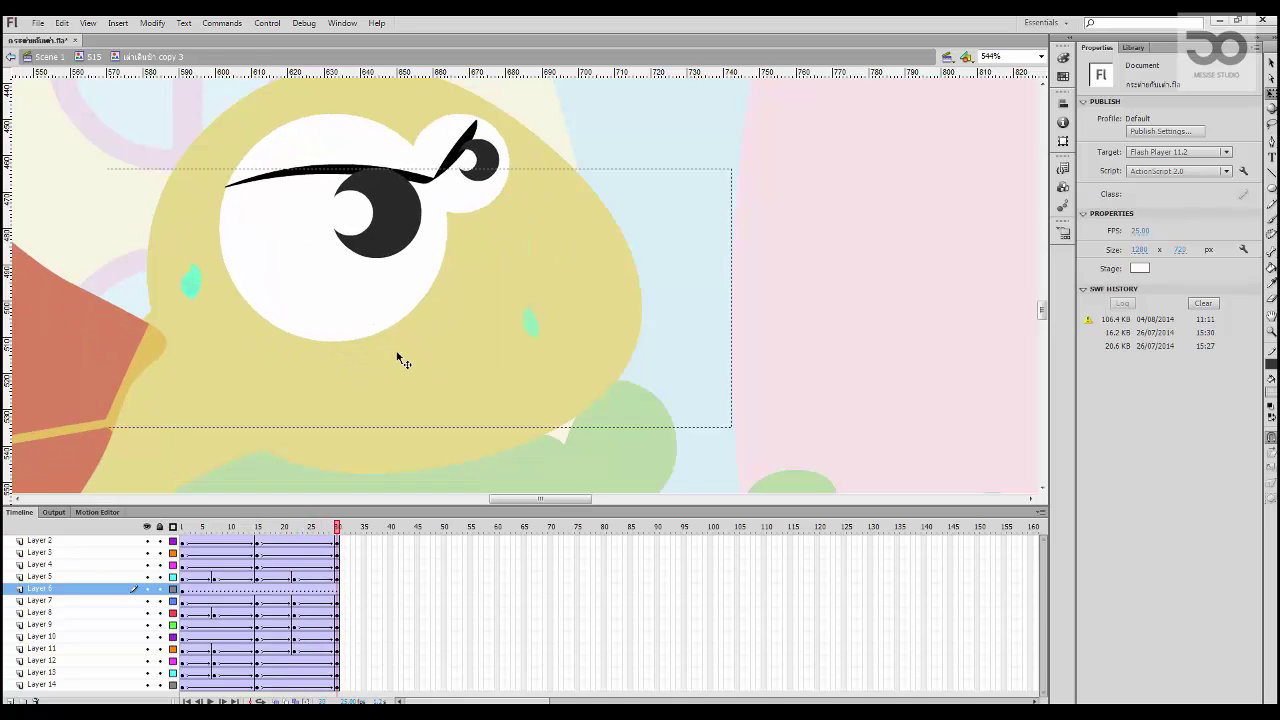
double_click(254, 306)
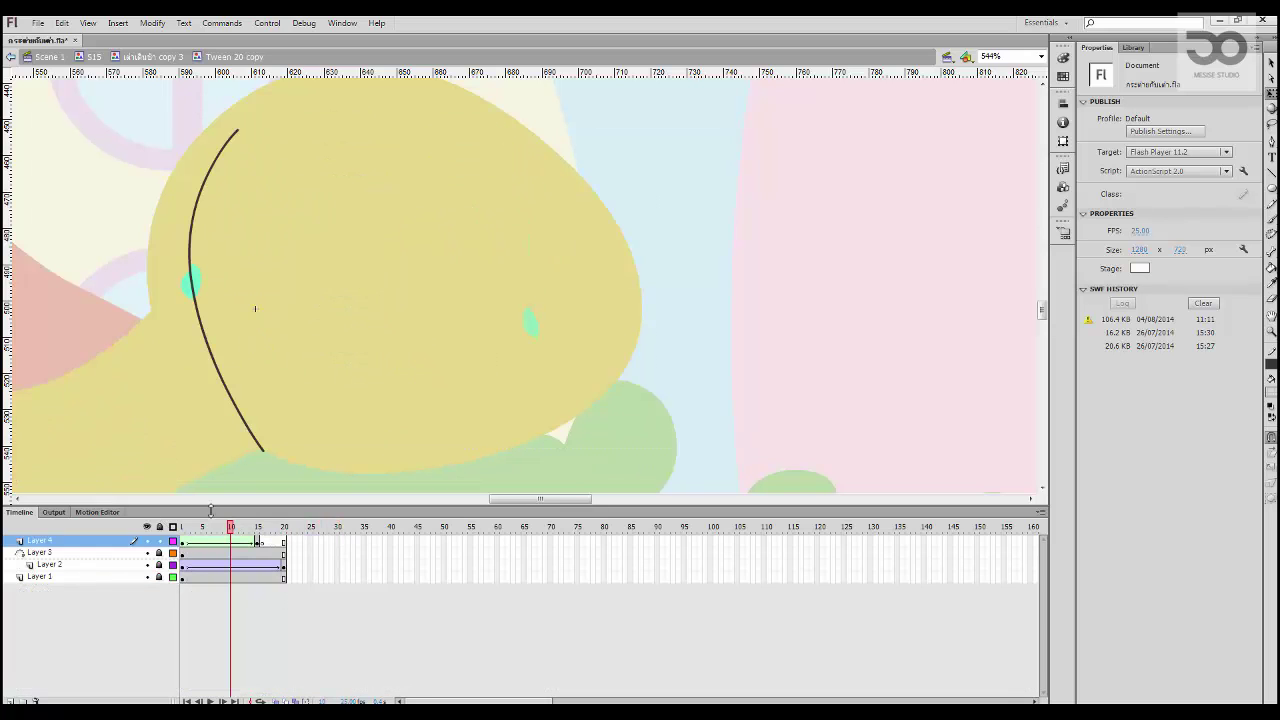
Step: Duplicate the guide layer and its nested drop layer into two new layers above Layer 3, and unlock the copies
left_click(91, 555)
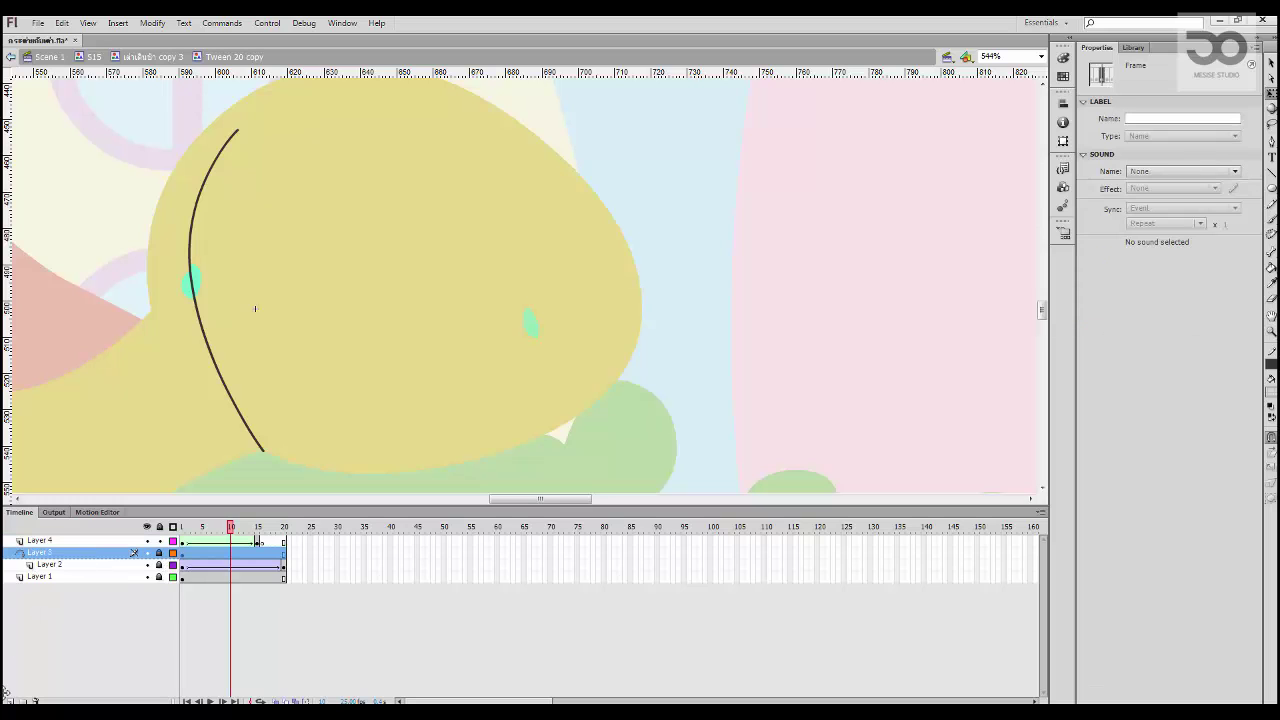
double_click(10, 702)
left_click_drag(284, 577, 202, 566)
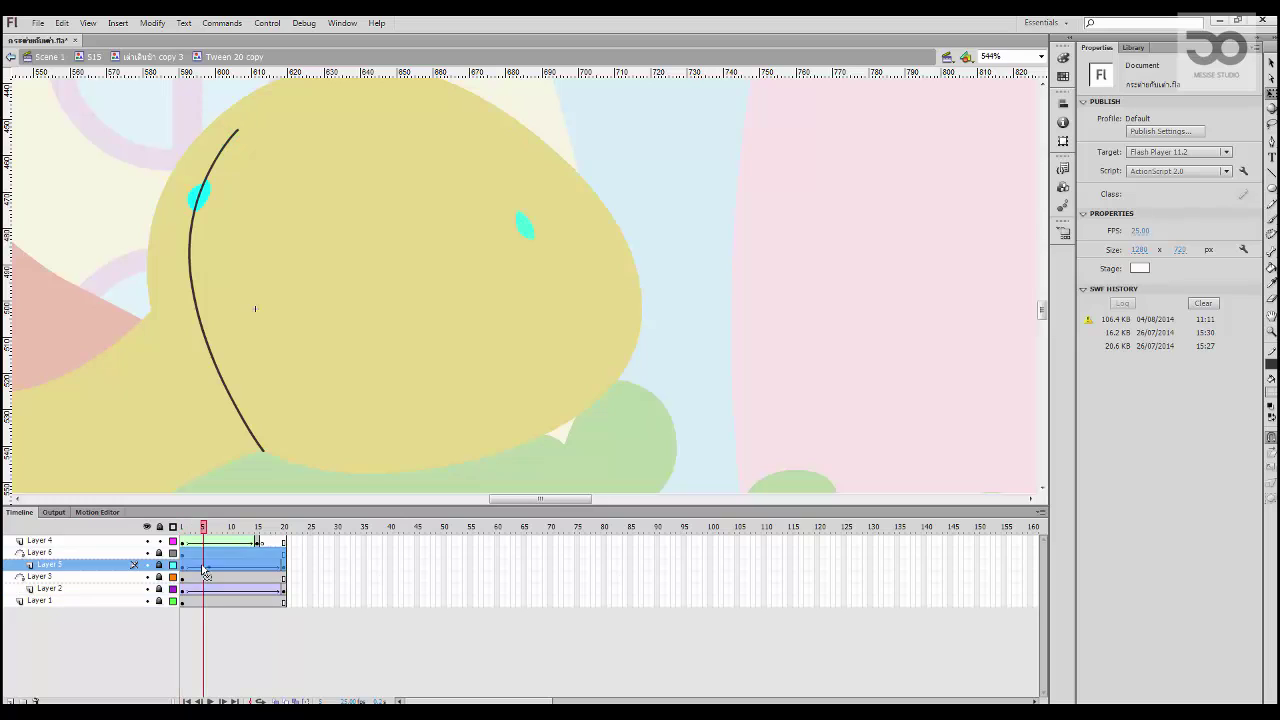
left_click(232, 641)
left_click(160, 553)
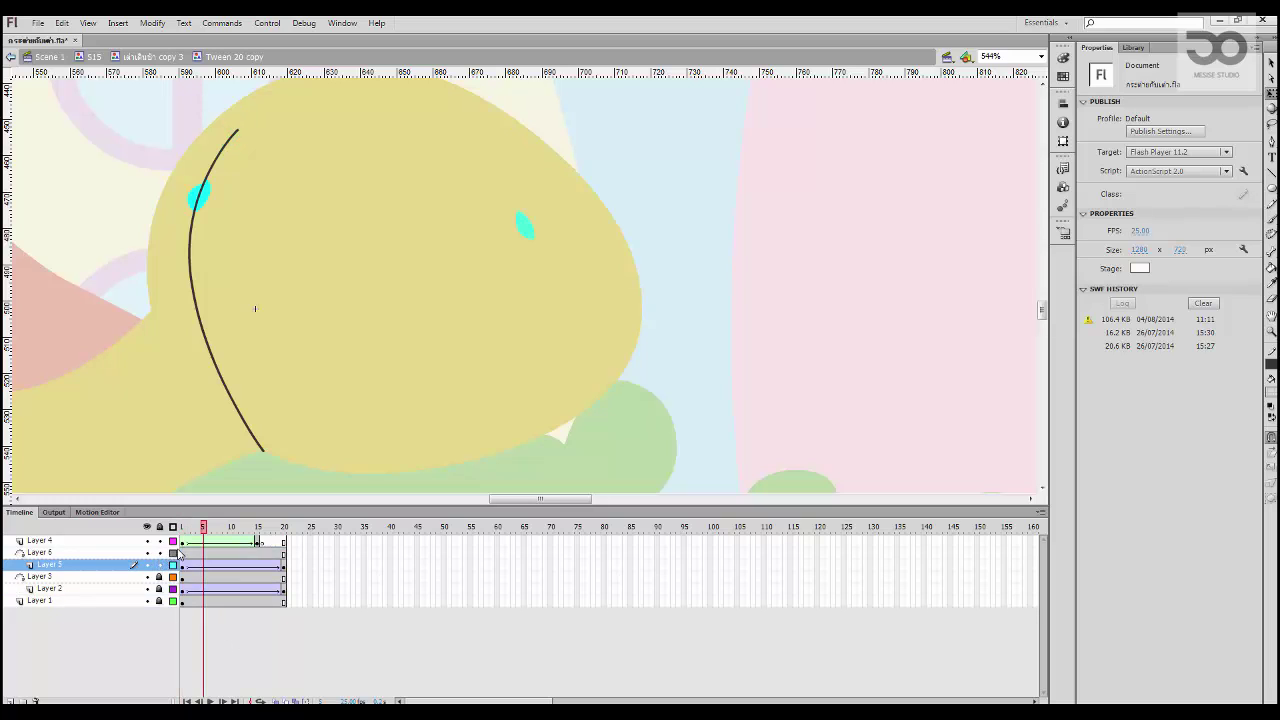
Step: Show the copied guide layer as an outline and move its path to the middle of the head
left_click(174, 553)
left_click_drag(192, 266, 420, 255)
left_click(604, 141)
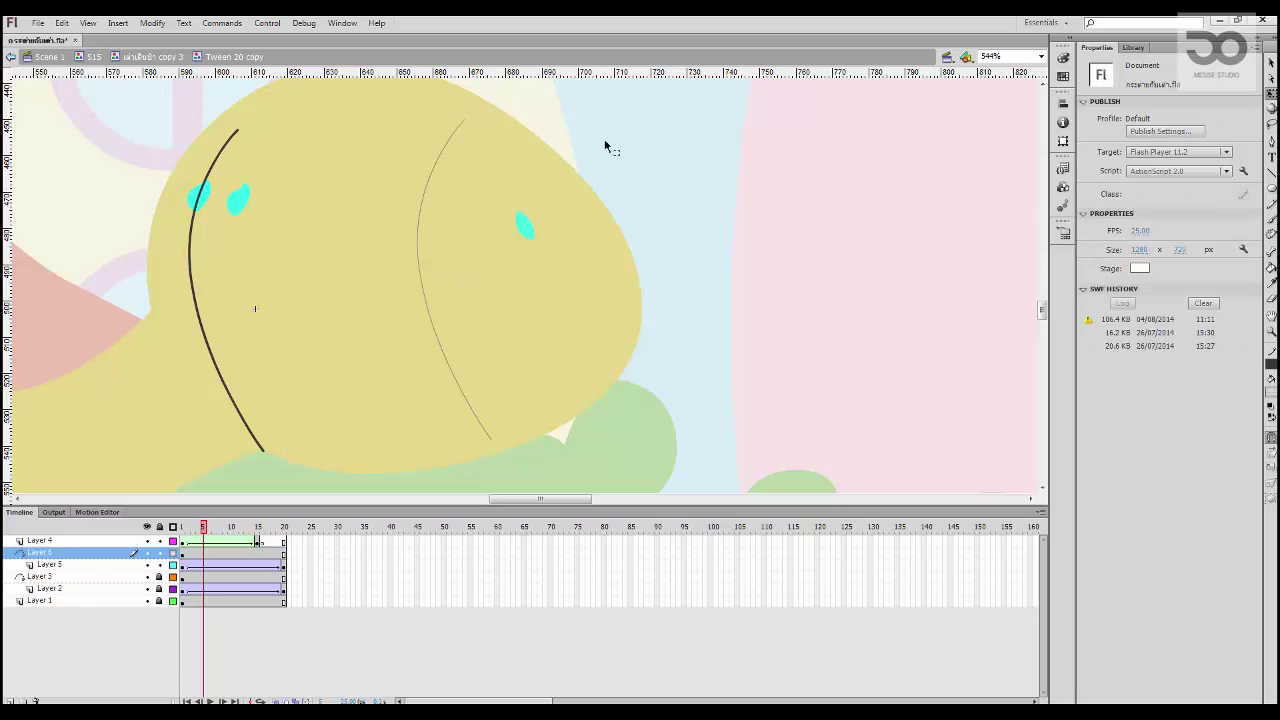
left_click_drag(463, 118, 410, 122)
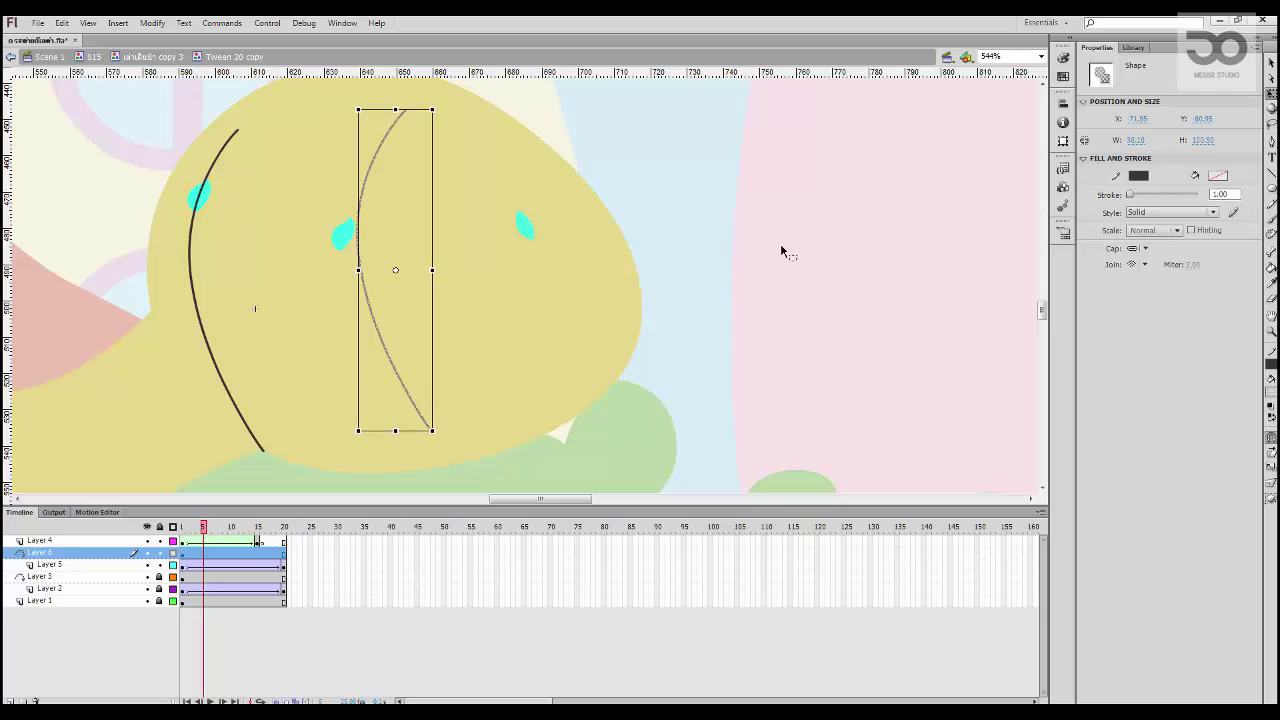
Step: Reshape the copied guide path into a curve running from the top of the head down around the front to the chin
left_click(586, 180)
left_click_drag(409, 113, 365, 89)
left_click_drag(359, 243, 450, 244)
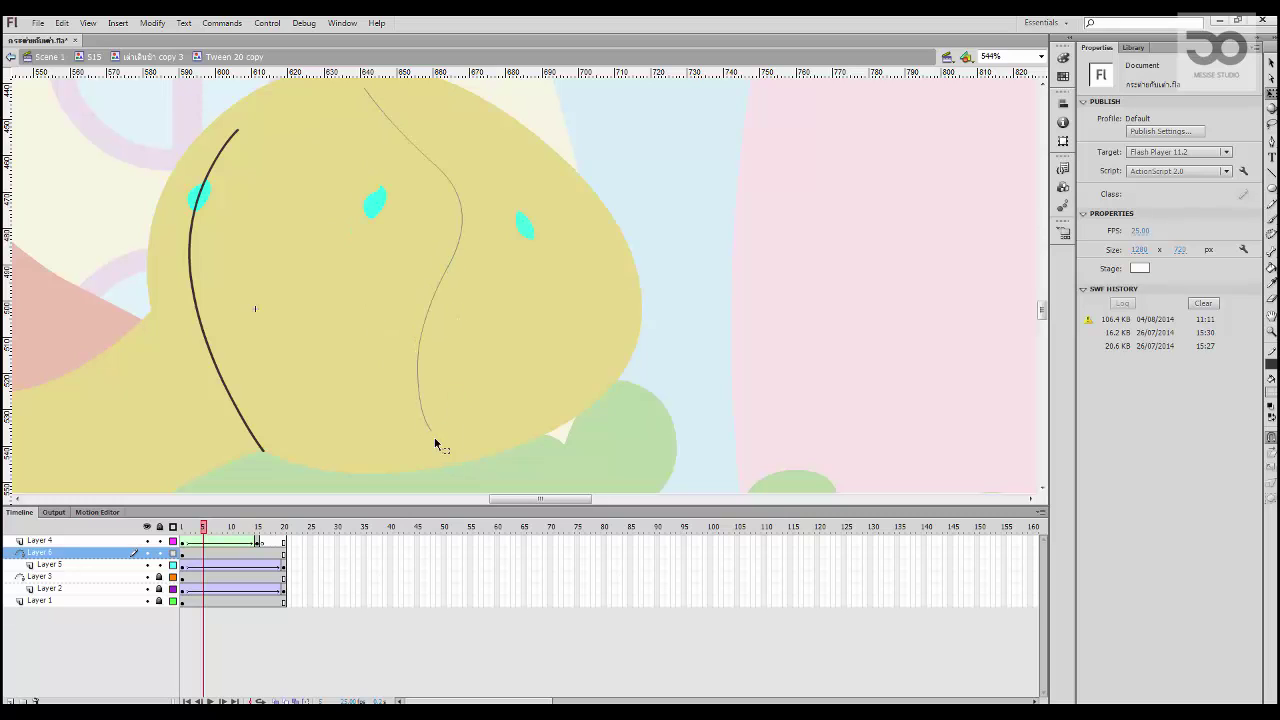
left_click_drag(432, 434, 505, 432)
left_click_drag(423, 347, 525, 293)
Step: Snap Layer 5's drop to the new path's upper end at frame 1 and lower end at frame 20, lock it, and play back
left_click(183, 565)
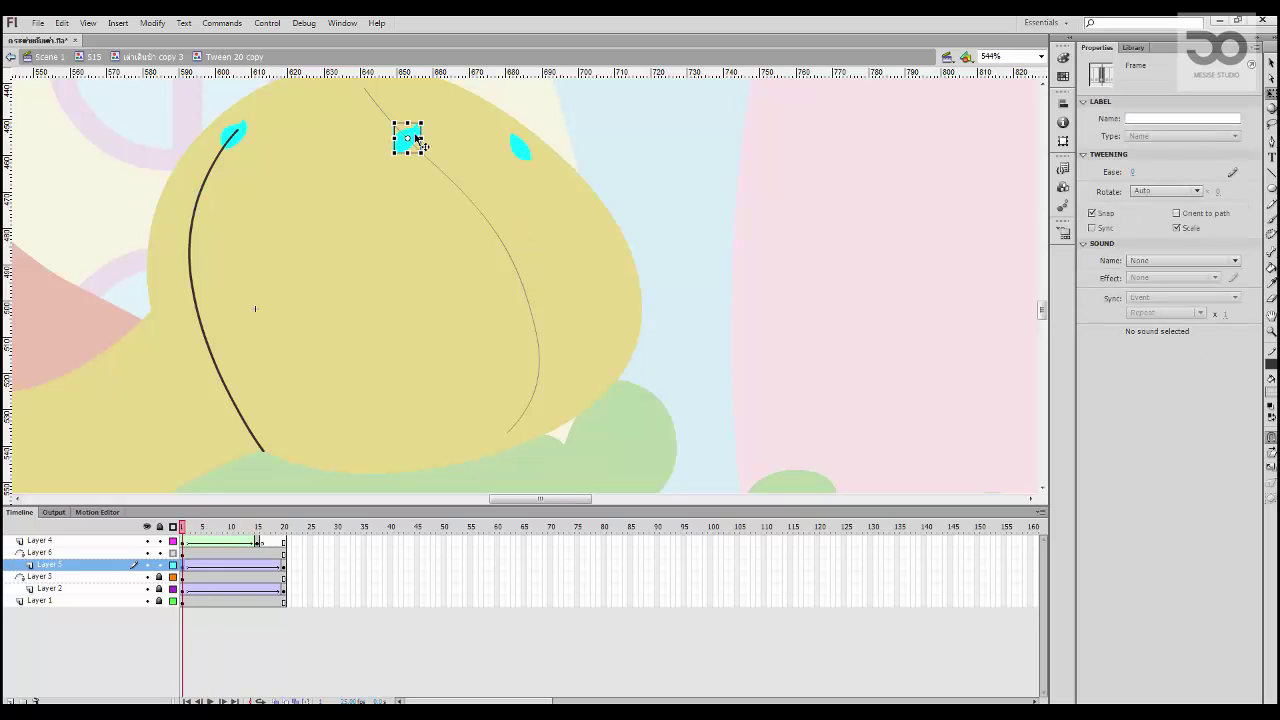
left_click_drag(418, 140, 380, 118)
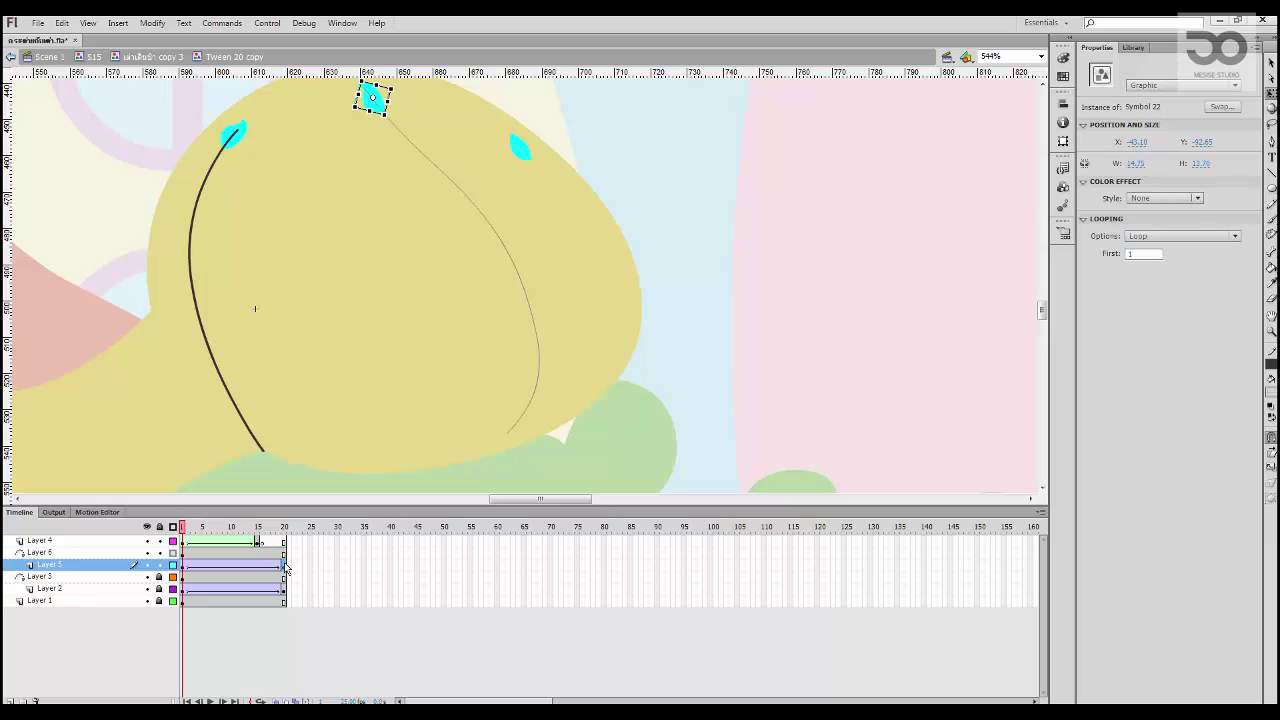
left_click(284, 566)
left_click_drag(277, 455, 571, 458)
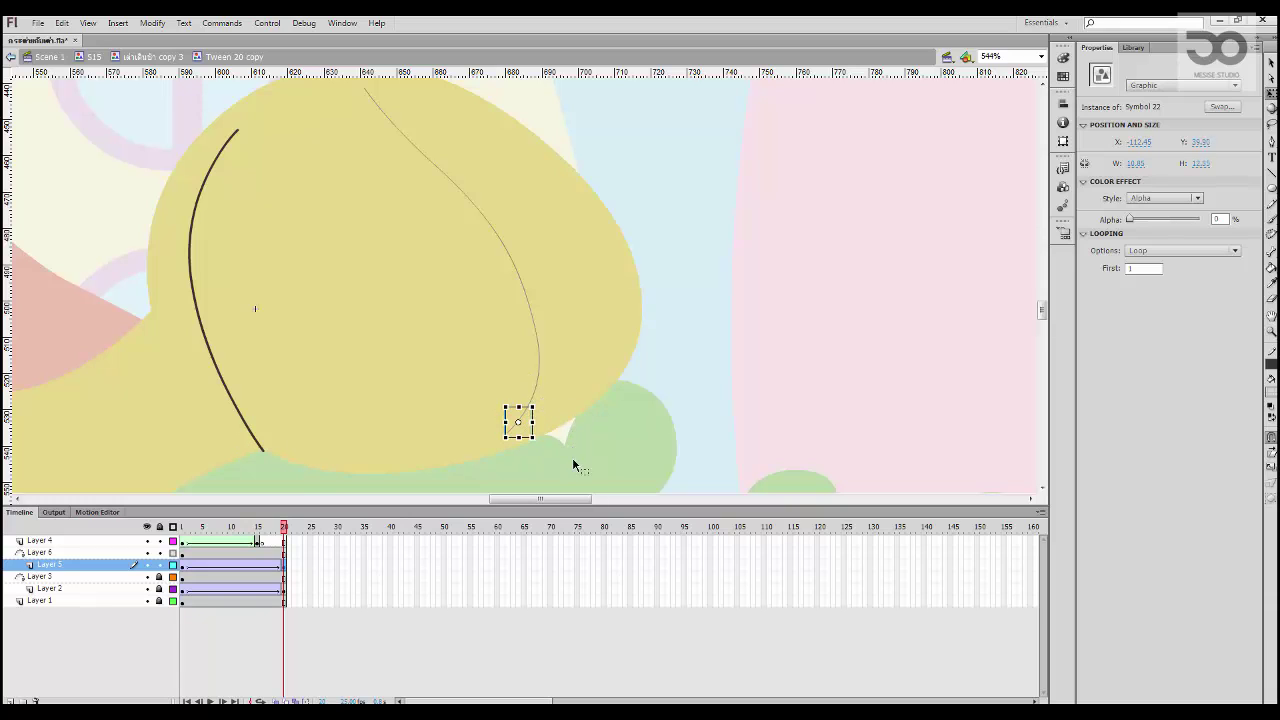
left_click(159, 564)
key("Return")
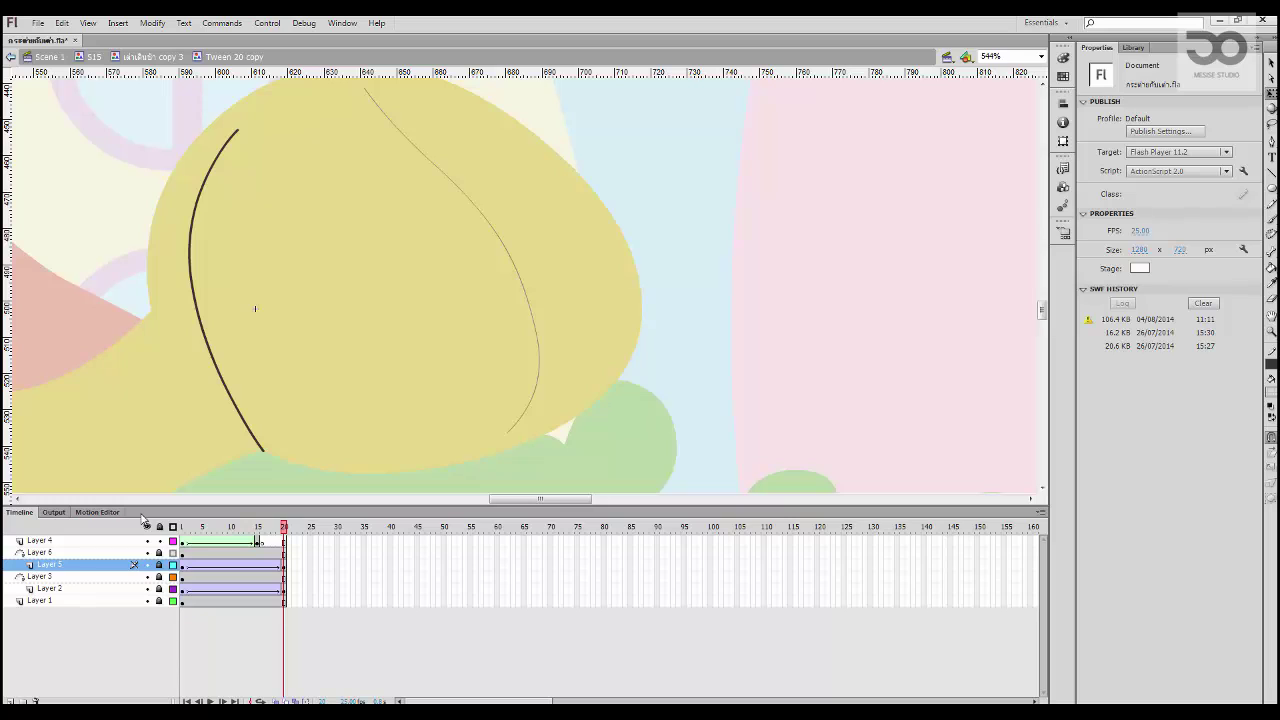
Step: Lock Layer 4 and add four new empty layers above it
left_click(84, 542)
left_click(11, 700)
left_click(11, 700)
left_click(11, 700)
left_click(11, 700)
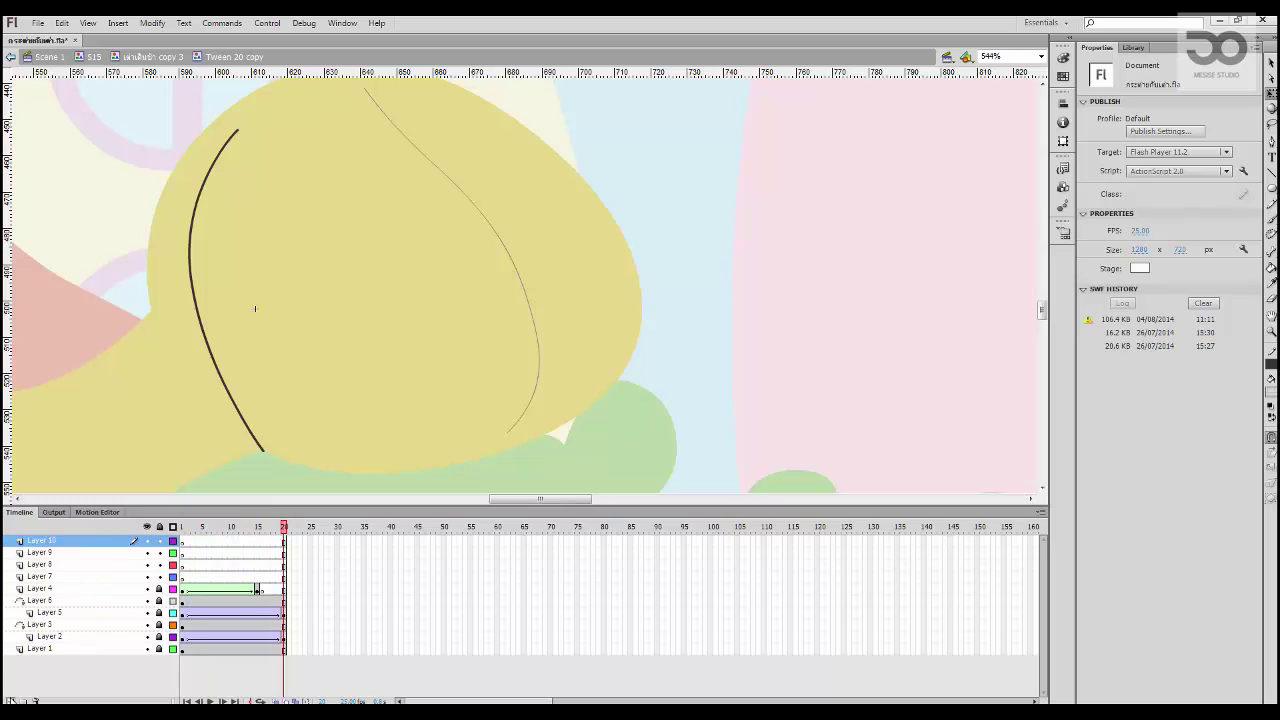
Step: Enlarge the timeline area and add three more empty layers above Layer 10
left_click_drag(190, 502, 200, 403)
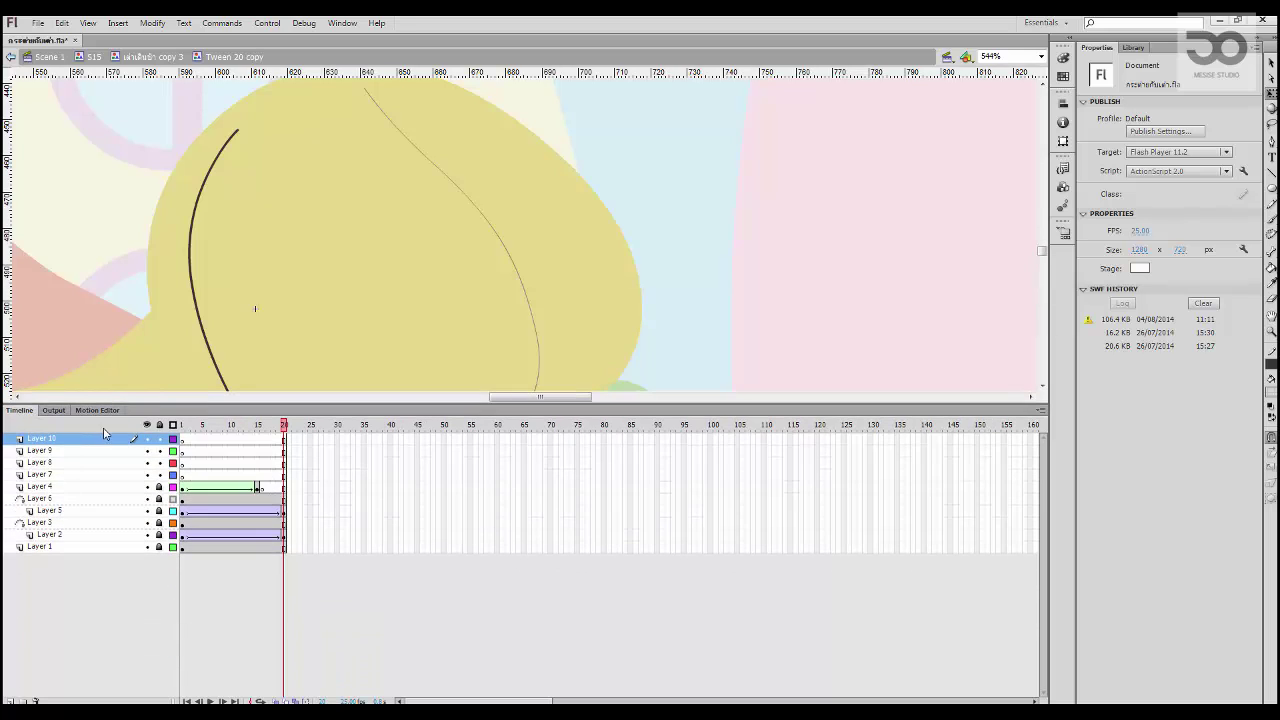
left_click(11, 700)
left_click(11, 700)
left_click(11, 700)
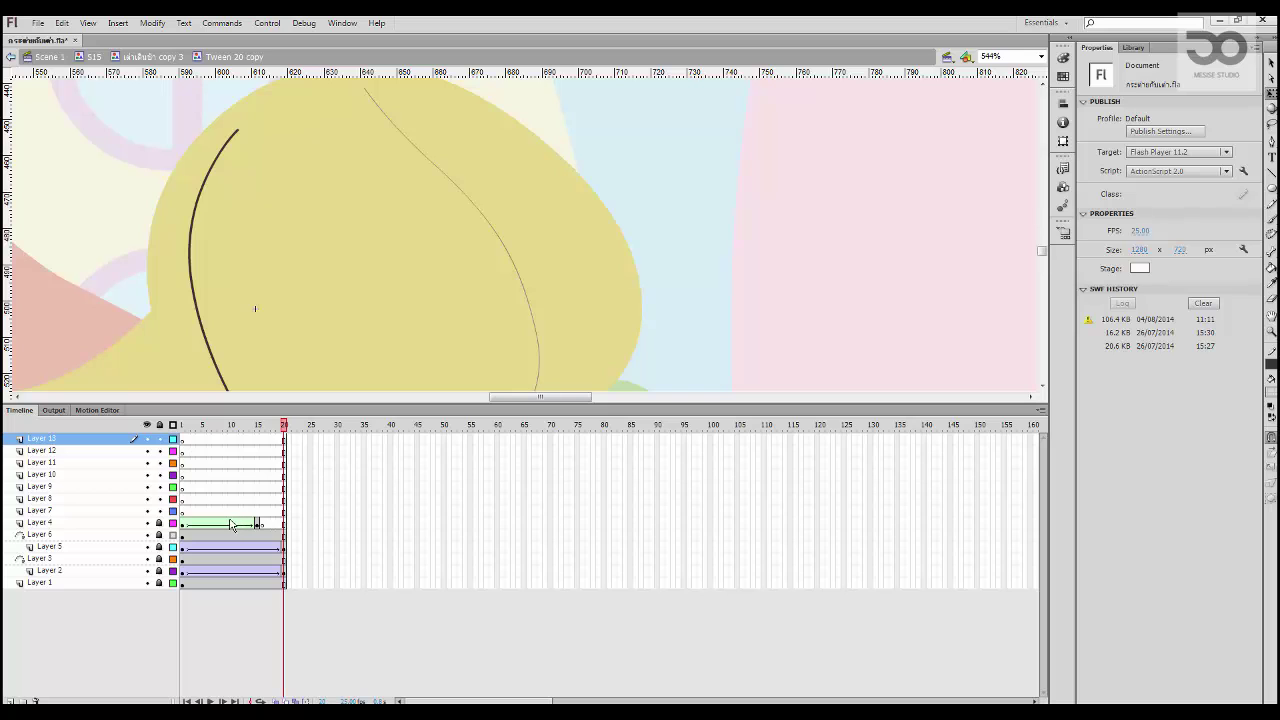
Step: Keyframe the drop and guide layers at frames 11 and 12, copy both halves in swapped order into Layers 7 to 11, and play back
left_click_drag(237, 526, 245, 580)
key("F6")
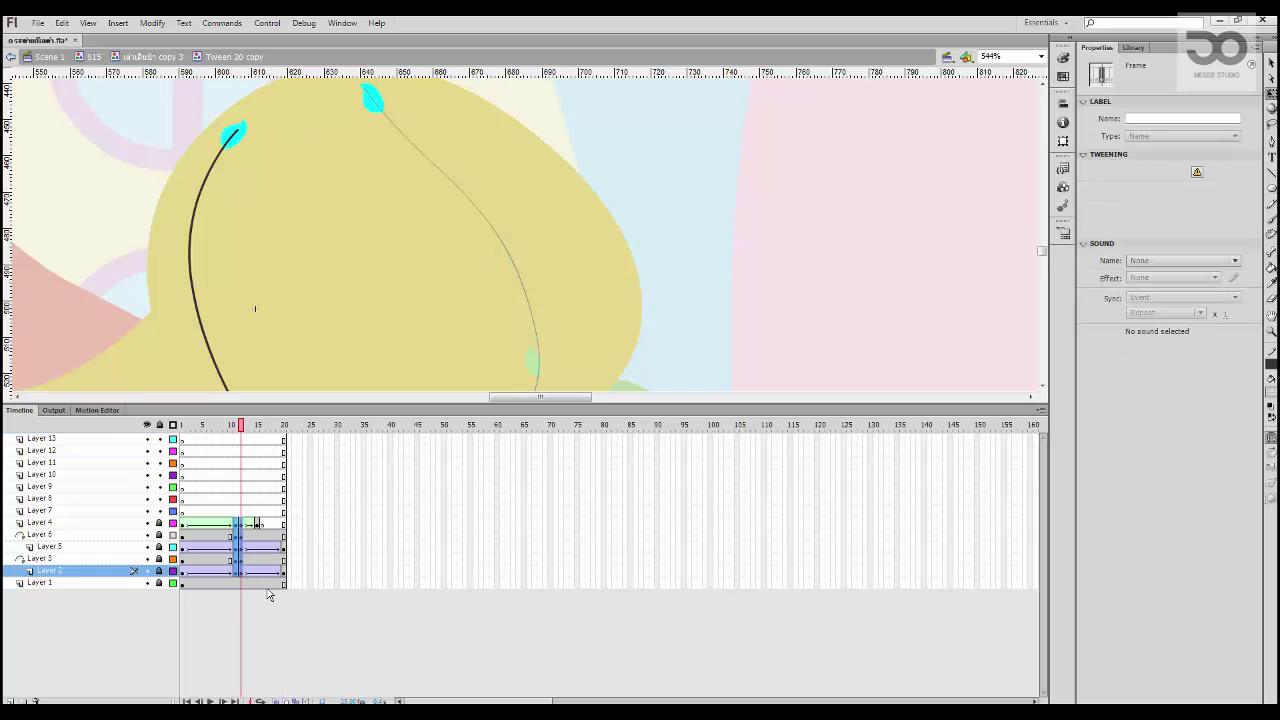
left_click(268, 594)
mouse_move(240, 524)
left_mouse_down()
mouse_move(281, 576)
mouse_move(205, 514)
mouse_move(224, 536)
mouse_move(192, 571)
mouse_move(240, 505)
mouse_move(244, 517)
left_mouse_up()
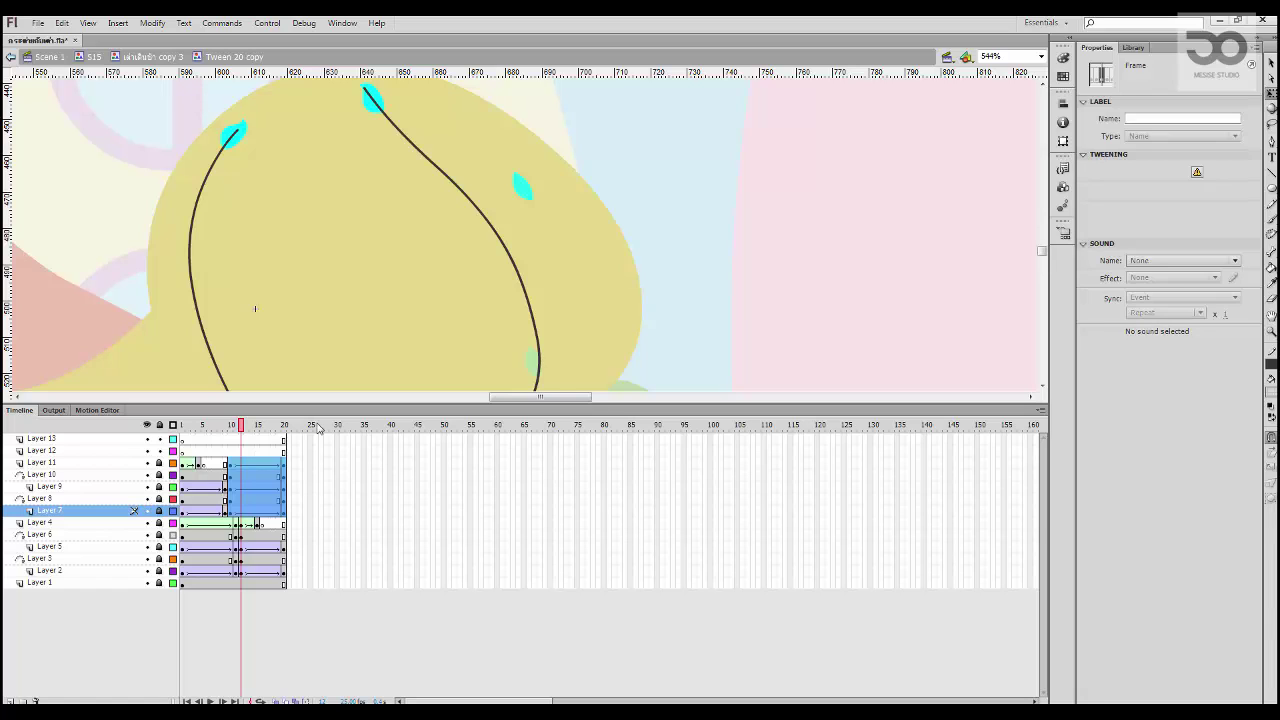
left_click_drag(231, 426, 153, 420)
key("Return")
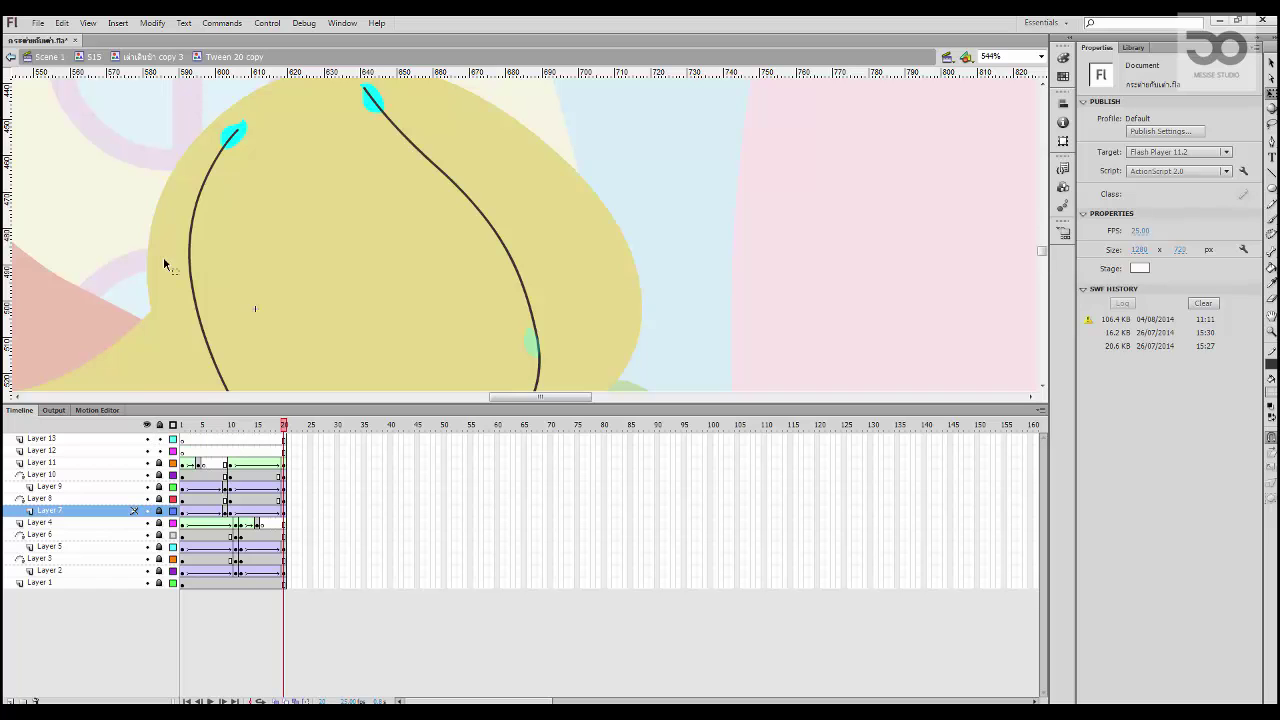
Step: Delete the unused empty Layers 12 and 13 and briefly hide the Layer 10 guide to check it
left_click(45, 440)
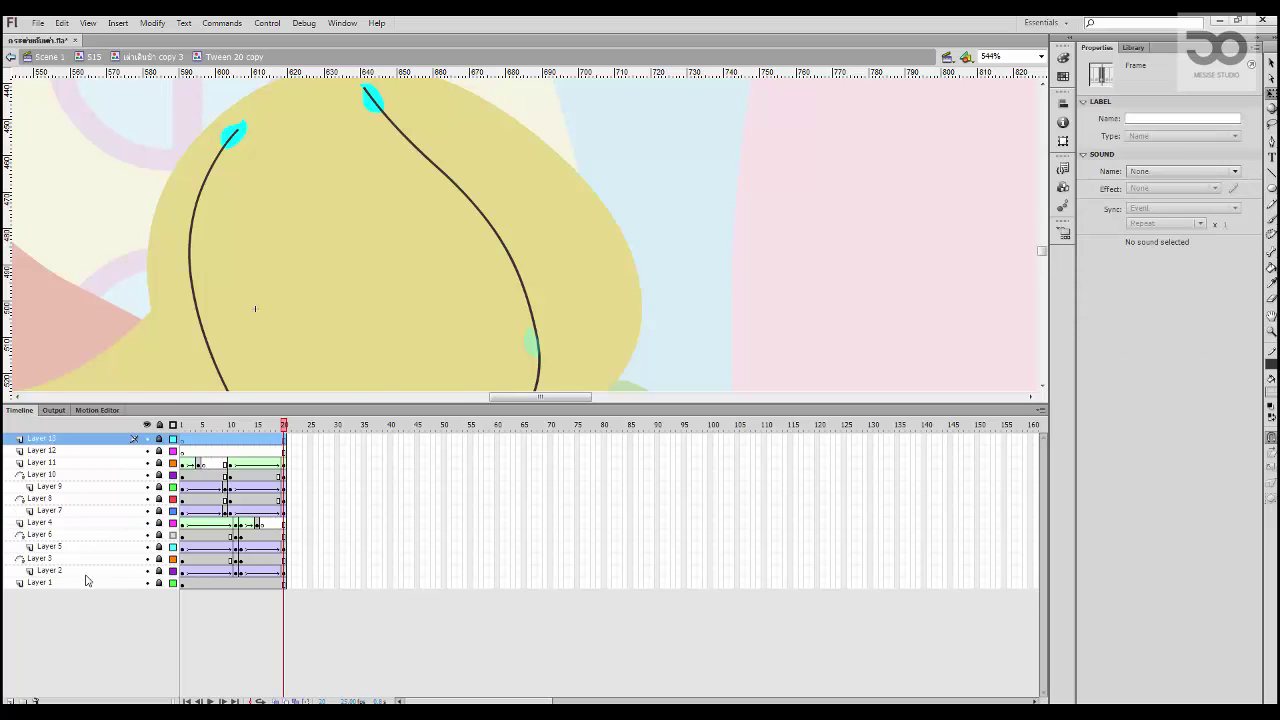
left_click(39, 700)
left_click(39, 700)
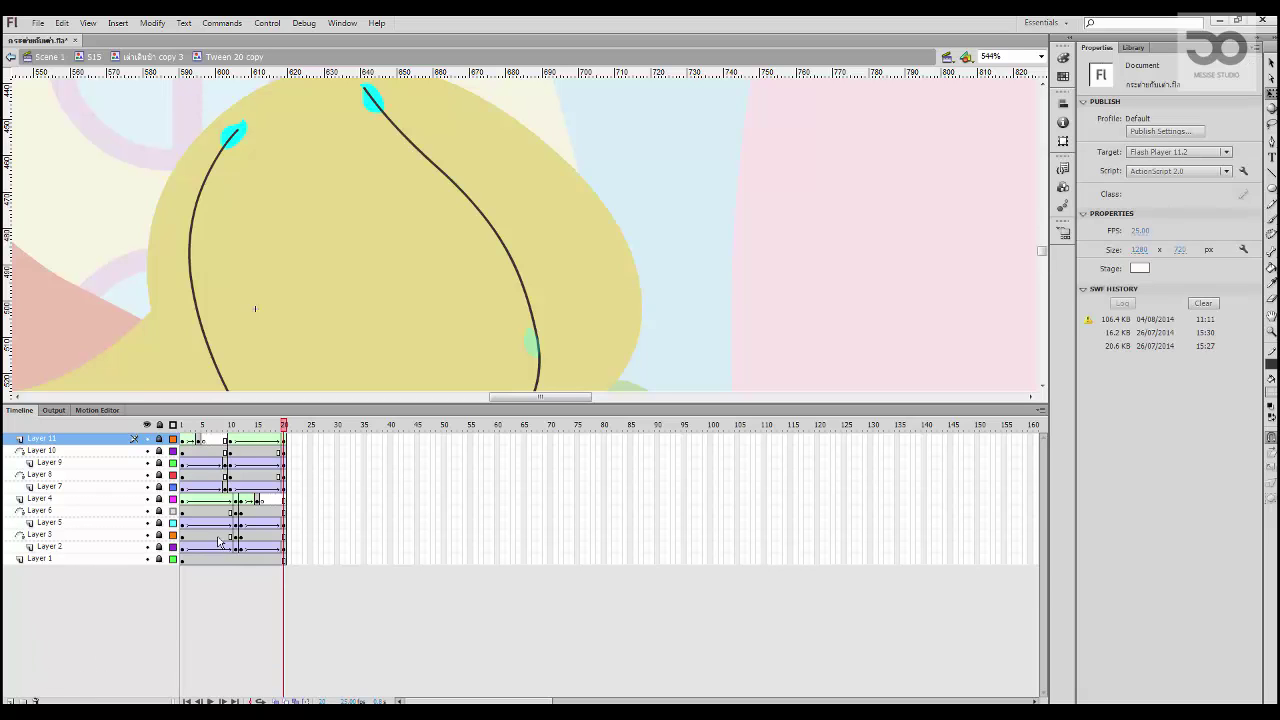
left_click(146, 451)
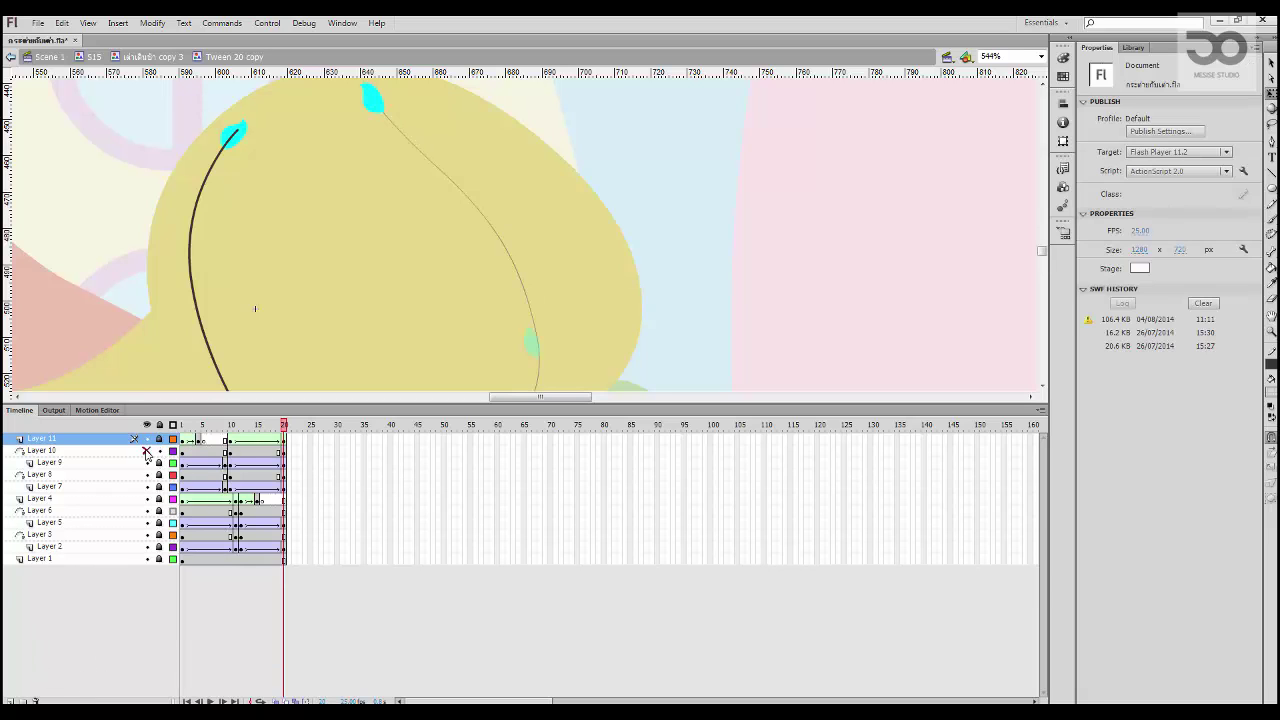
left_click(146, 451)
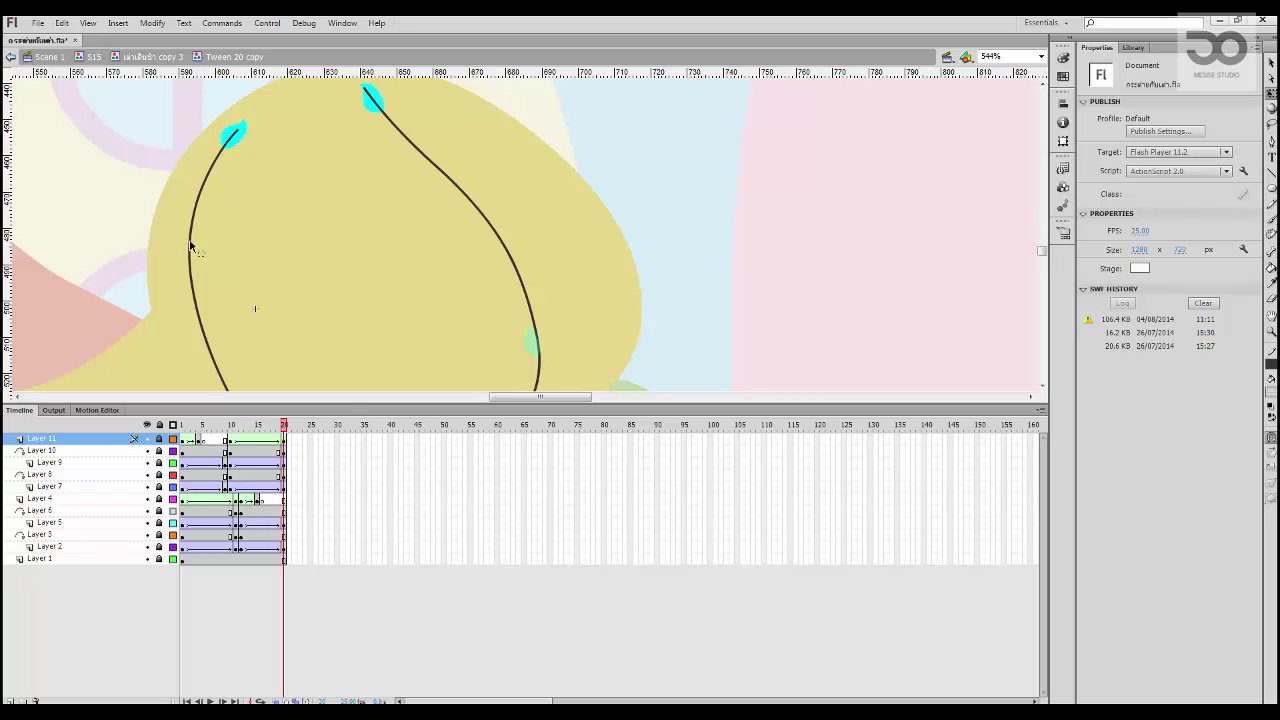
Step: Return to the tortoise symbol and play its animation to check the sweat drops on the whole head
left_click(148, 56)
left_click(681, 256)
left_click_drag(681, 256, 686, 232)
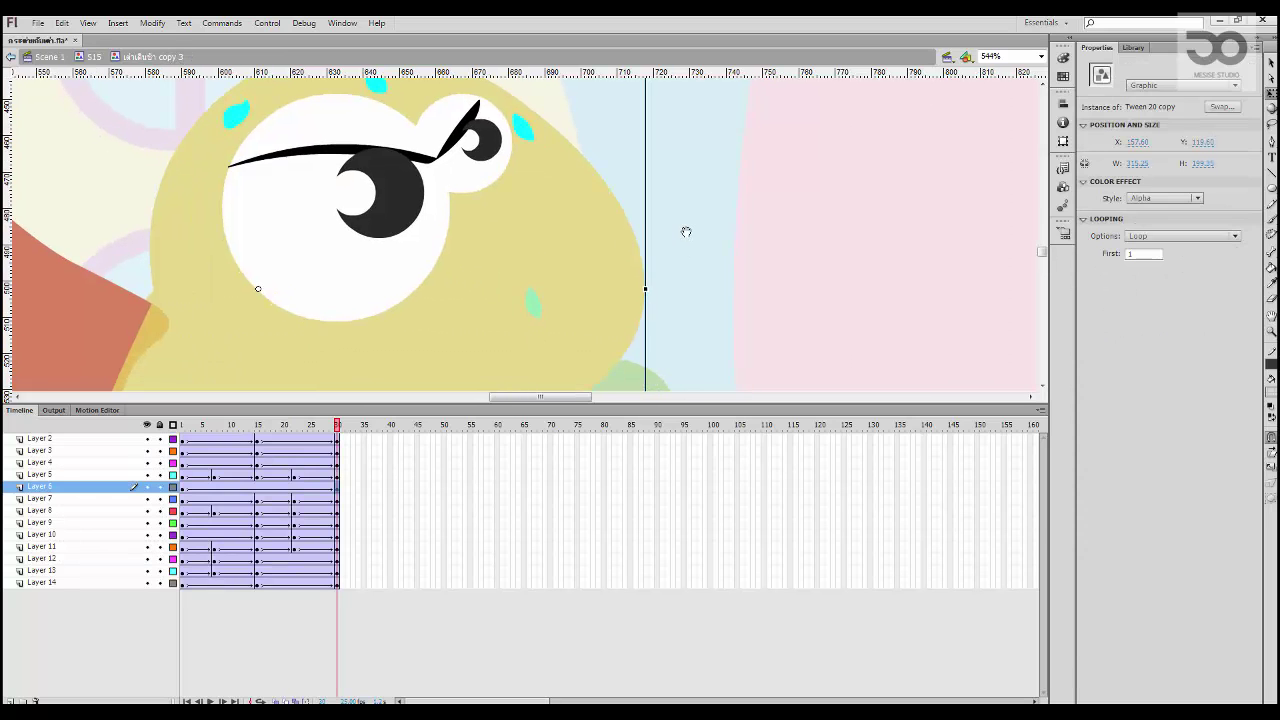
key("ctrl+minus")
key("Return")
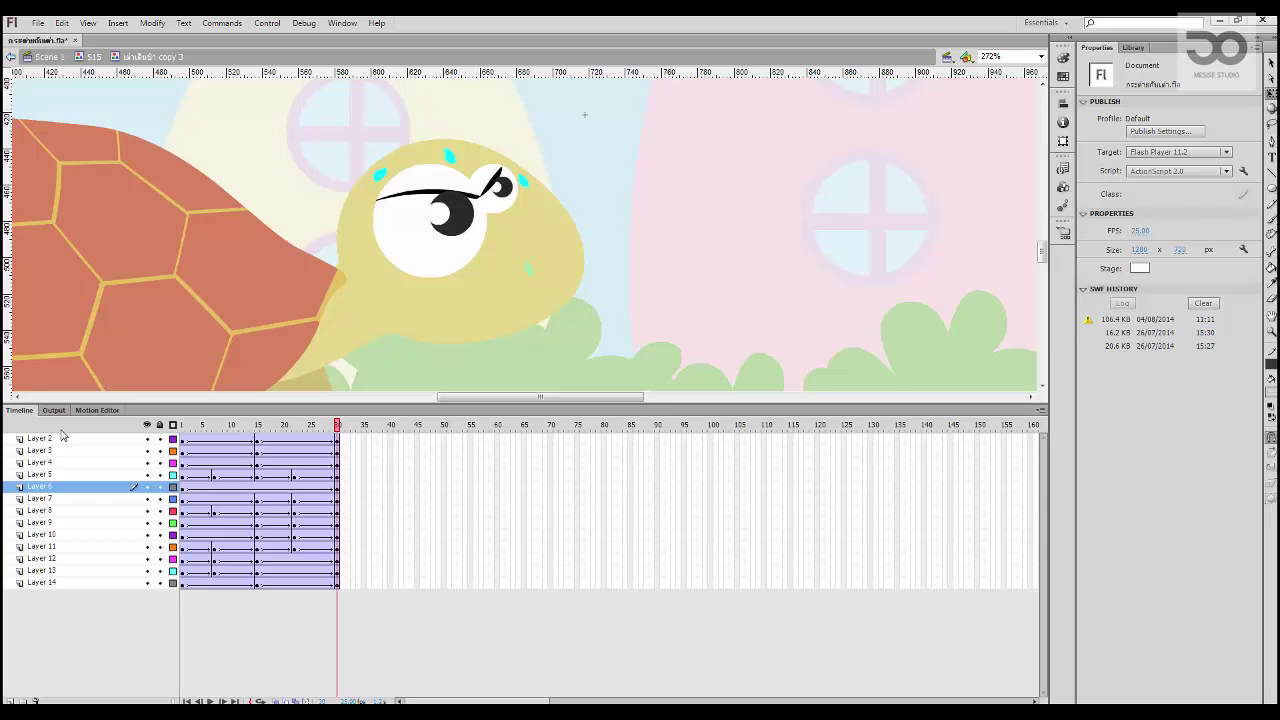
Step: Reopen the tortoise's head symbol for editing and unlock all its layers
left_click(455, 165)
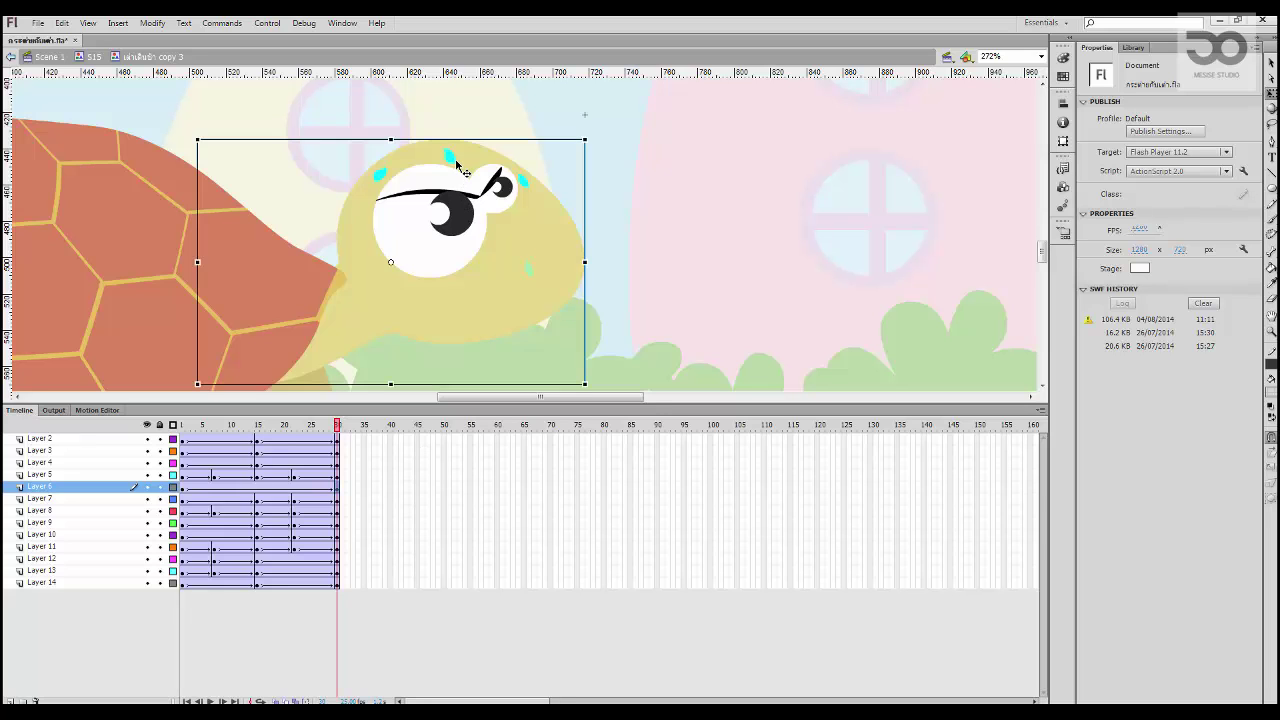
double_click(534, 277)
left_click_drag(231, 440, 289, 442)
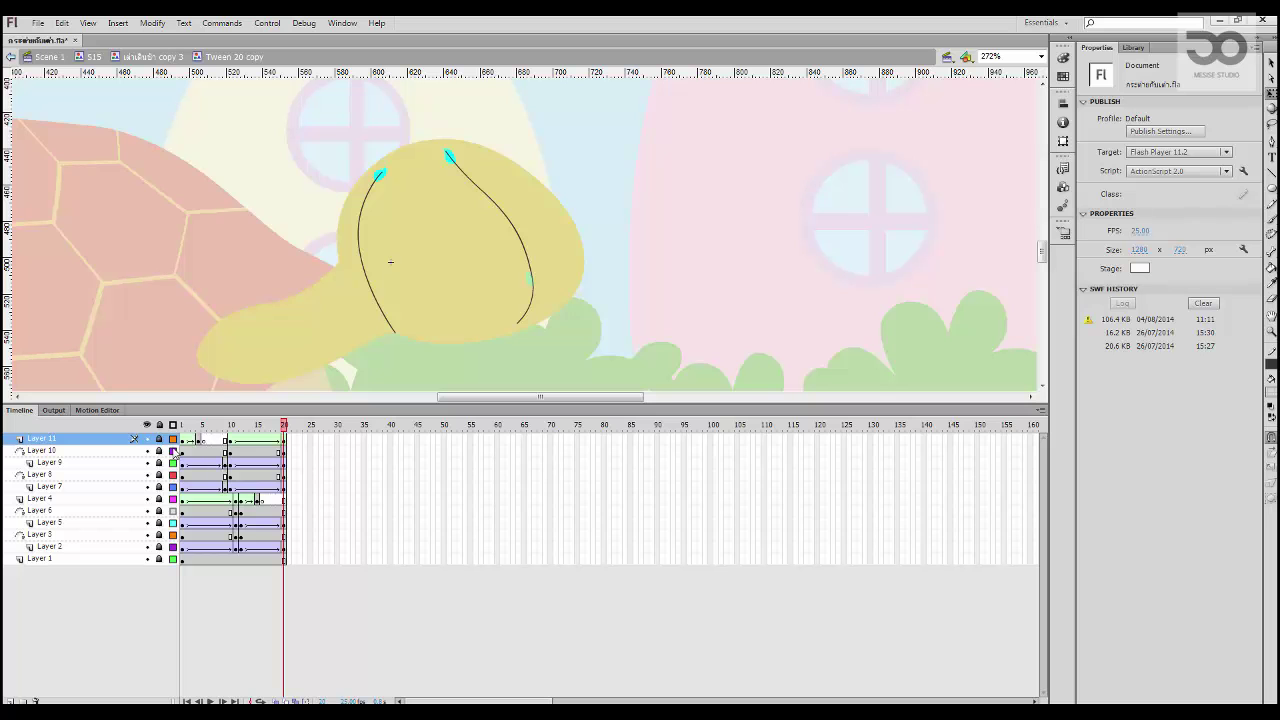
Step: Examine the faded drop near the chin and Layer 9's drop on the front guide path around frames 9, 10 and 20
left_click(522, 318)
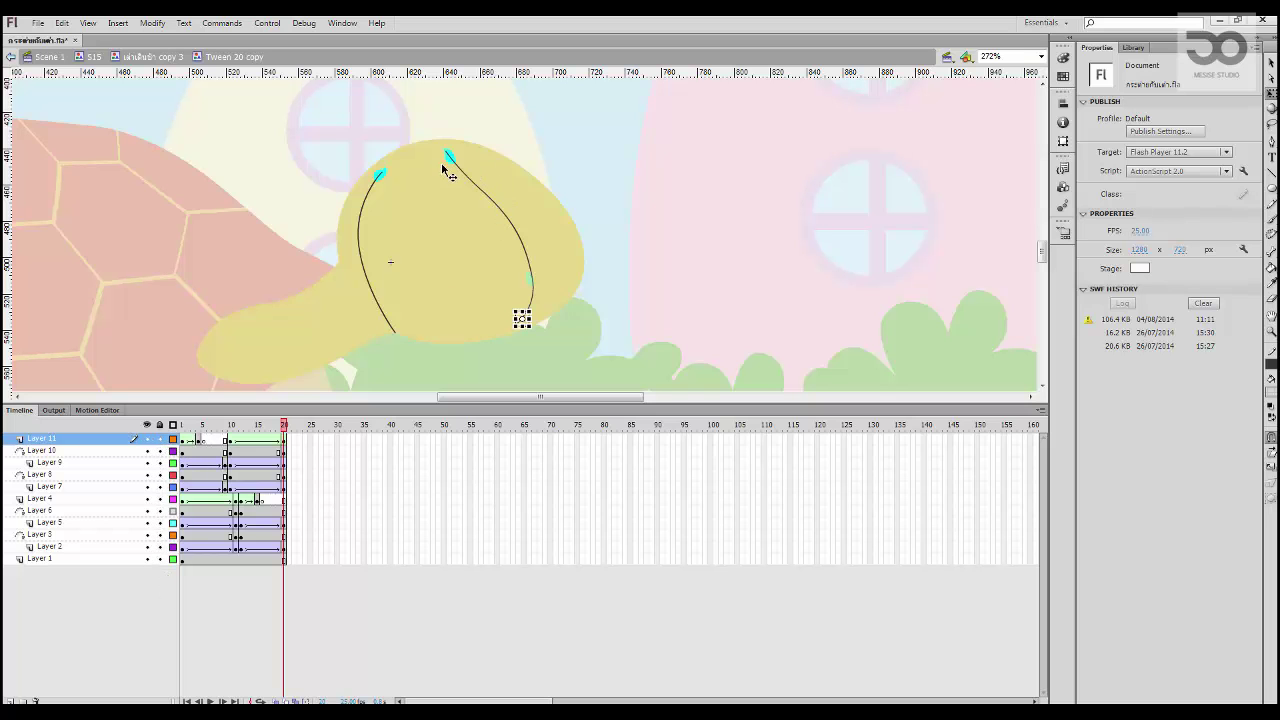
key("ctrl+equal")
key("ctrl+equal")
left_click_drag(499, 132, 640, 385)
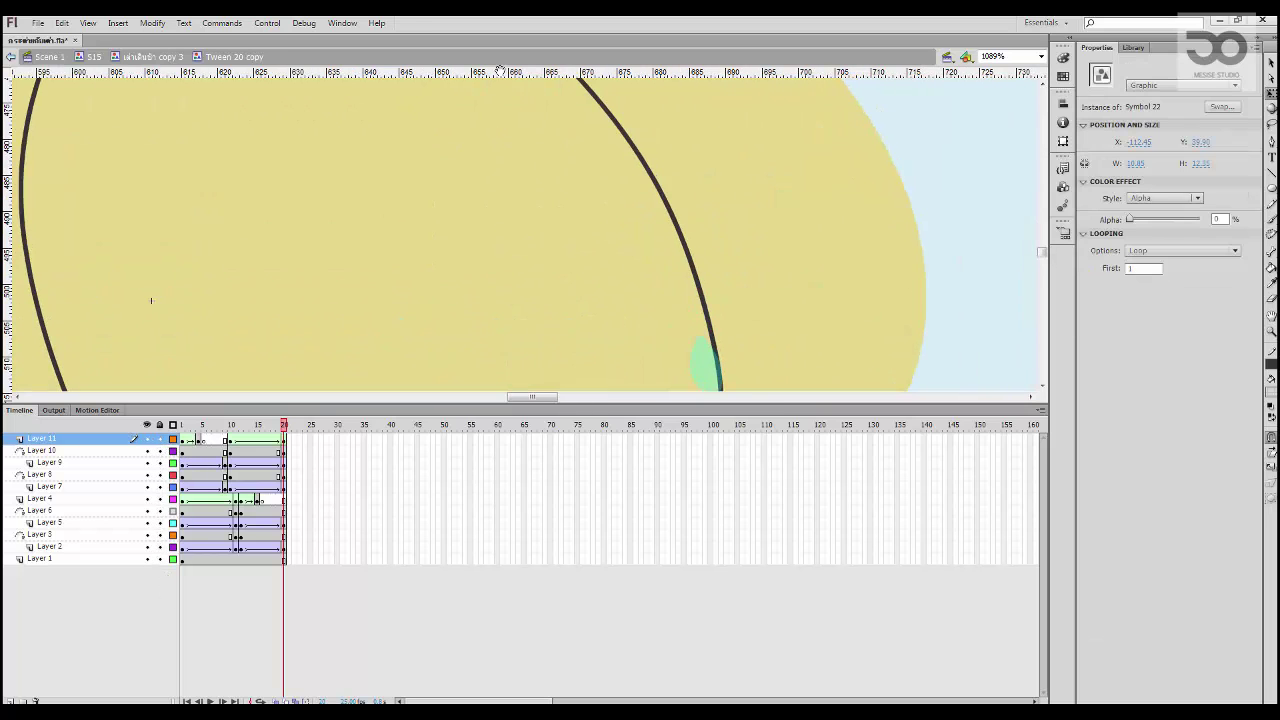
left_click_drag(402, 85, 528, 357)
left_click(508, 225)
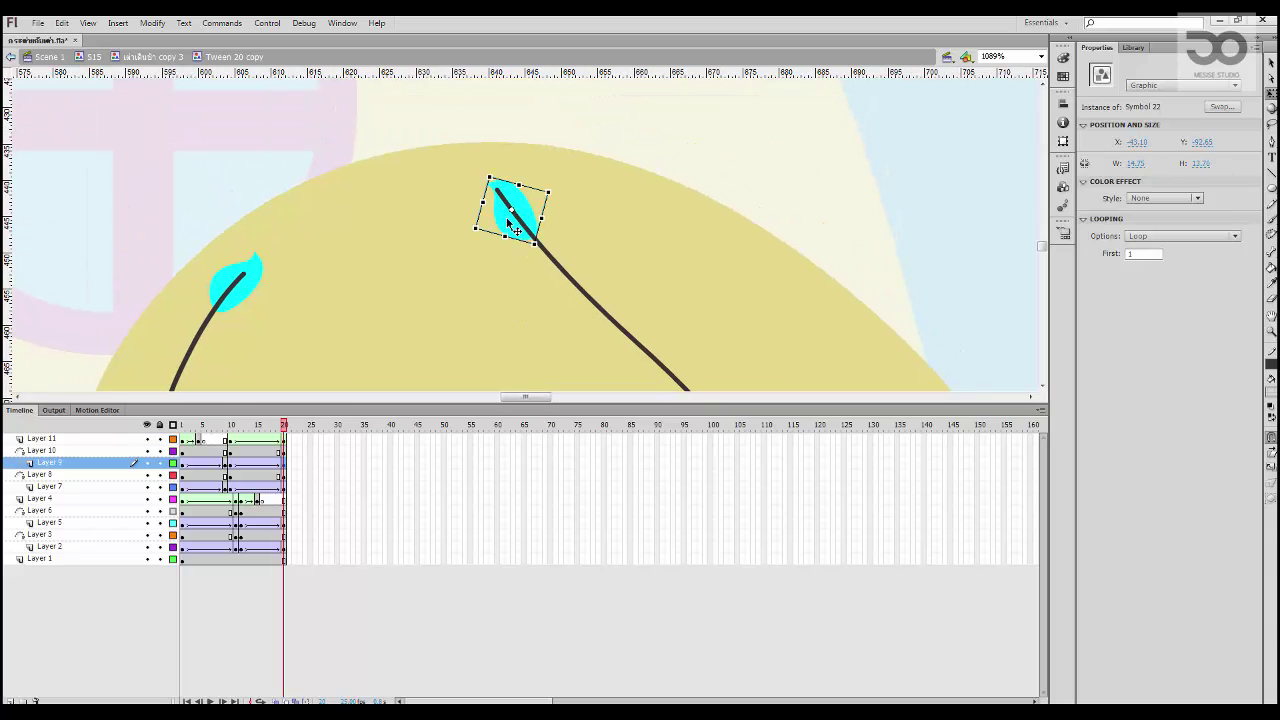
left_click(250, 464)
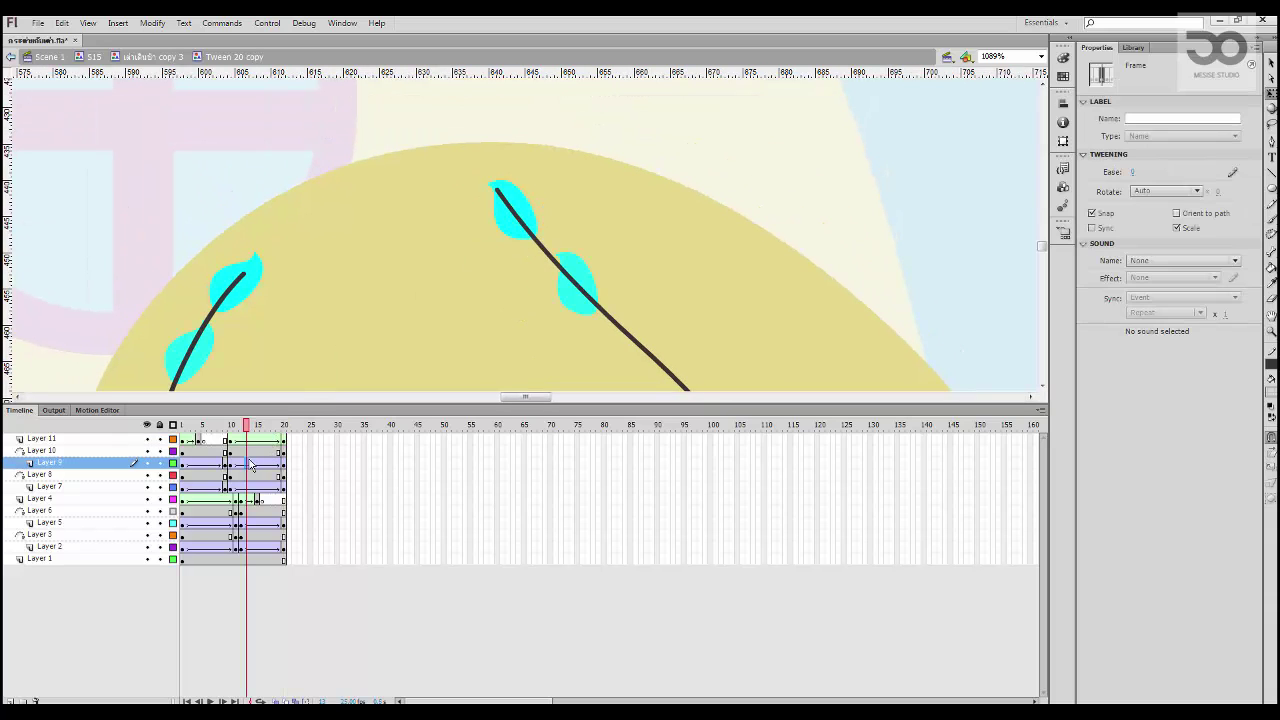
left_click(232, 465)
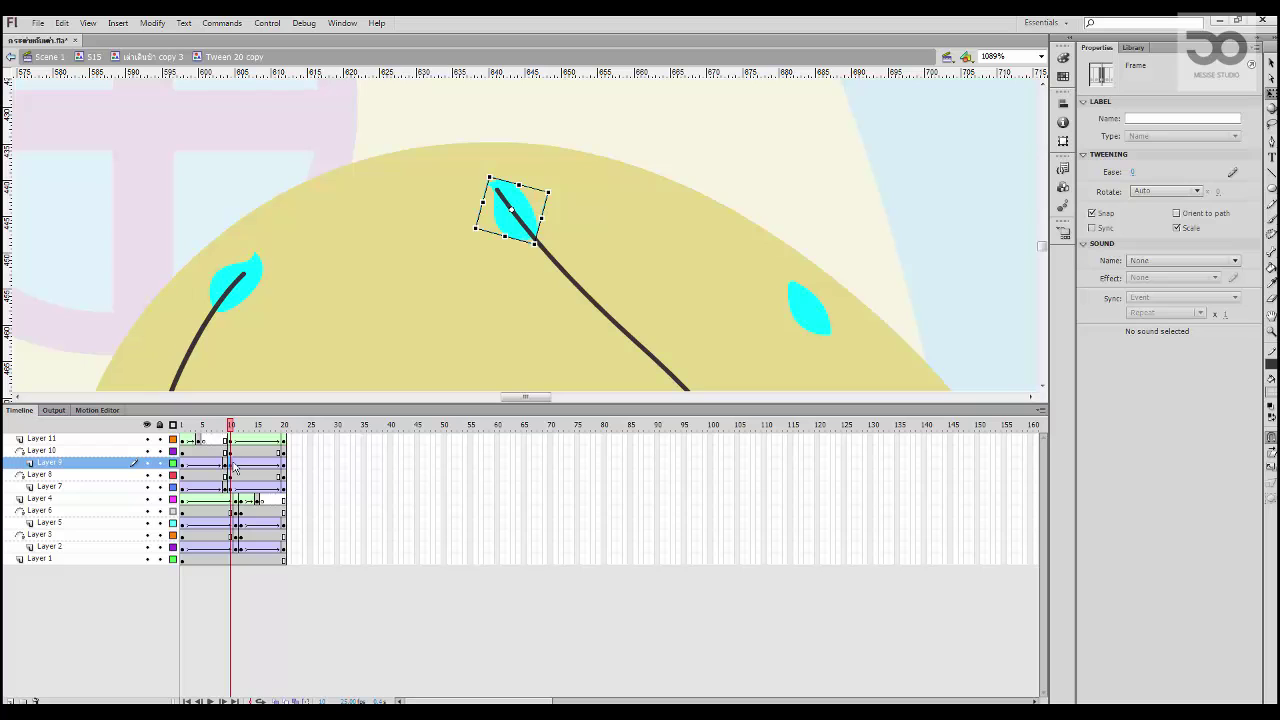
left_click(225, 465)
Step: Examine the drops on the rear guide path at frames 9 and 10, checking Layer 7's position against the path ends
key("ctrl+minus")
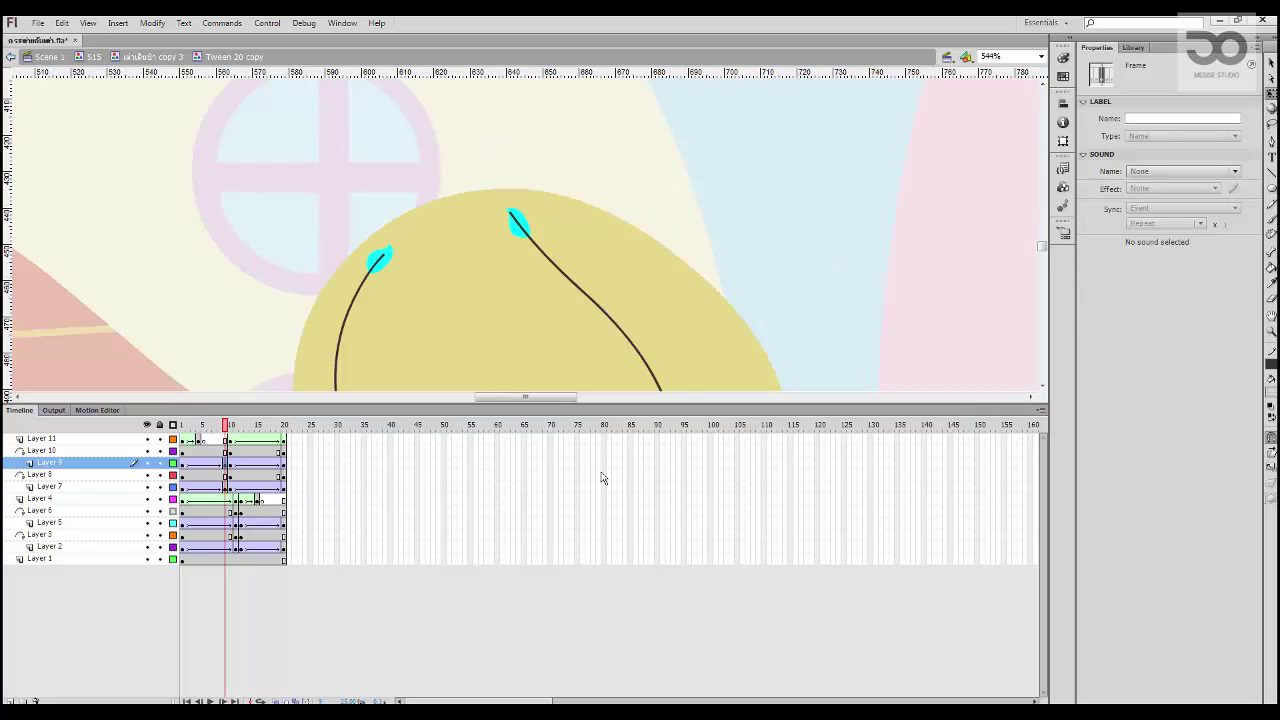
left_click_drag(658, 369, 637, 216)
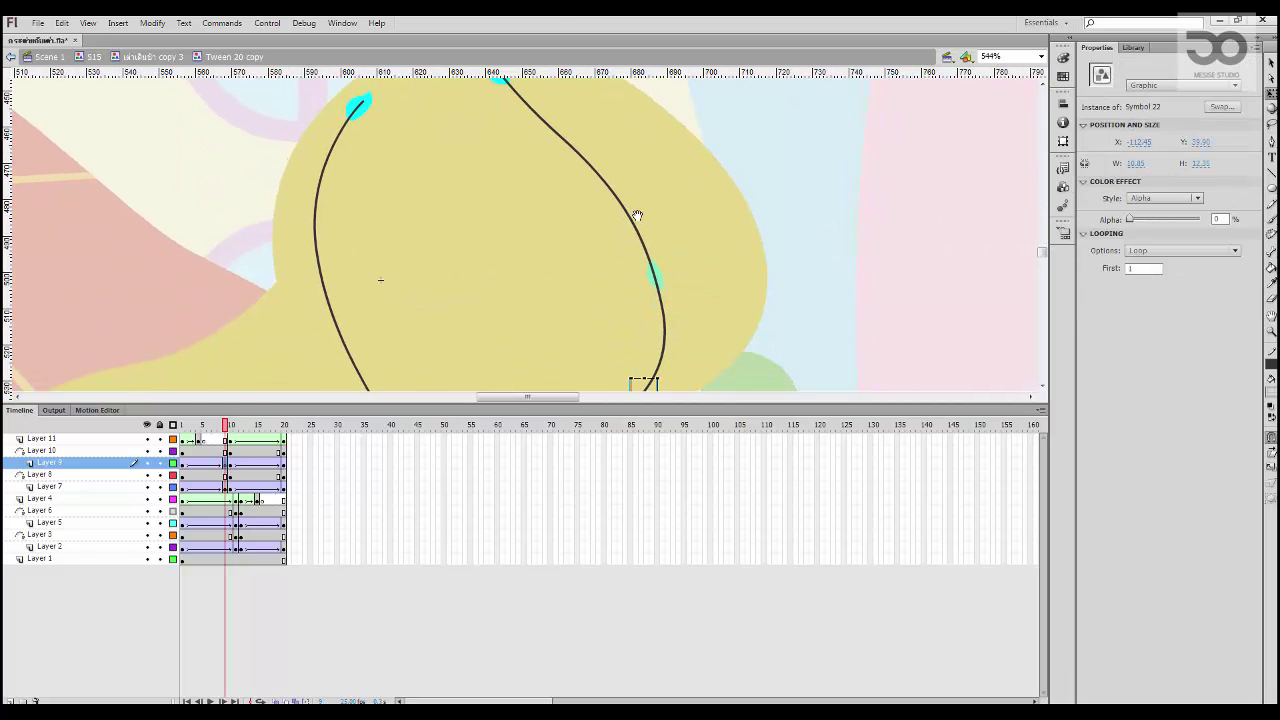
key("ctrl+minus")
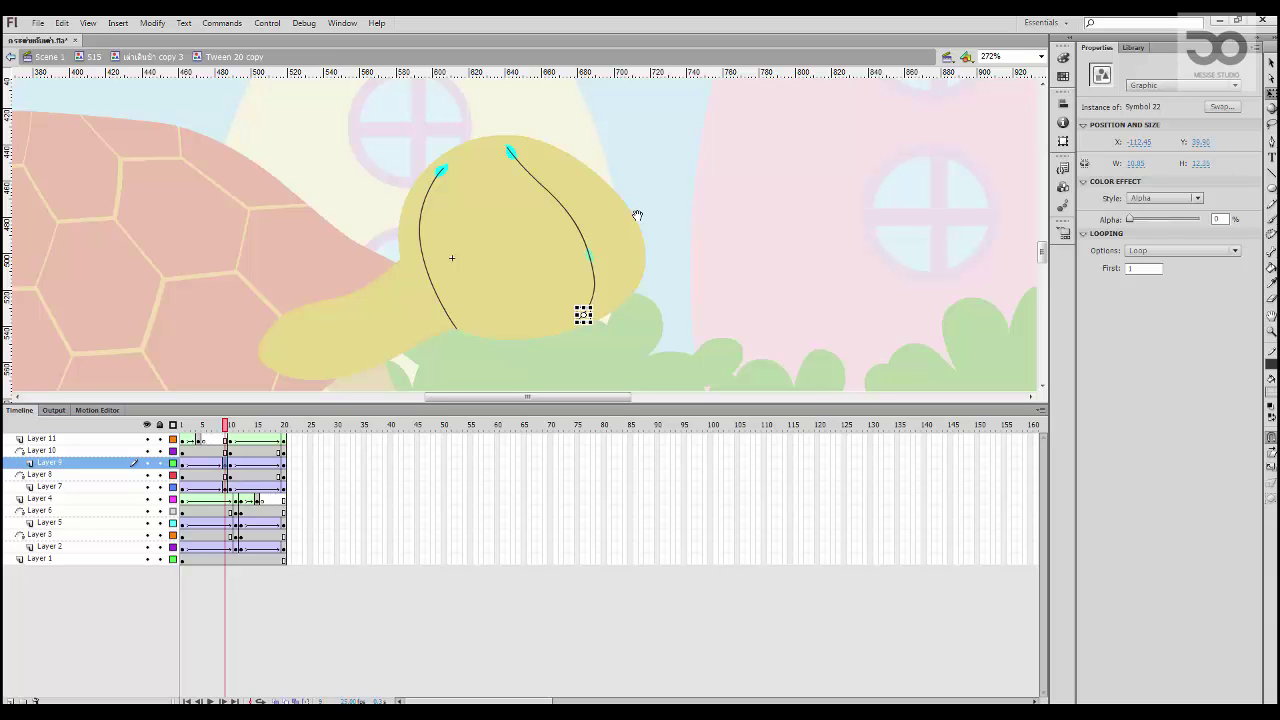
left_click_drag(637, 215, 608, 231)
left_click(637, 176)
key("ctrl+equal")
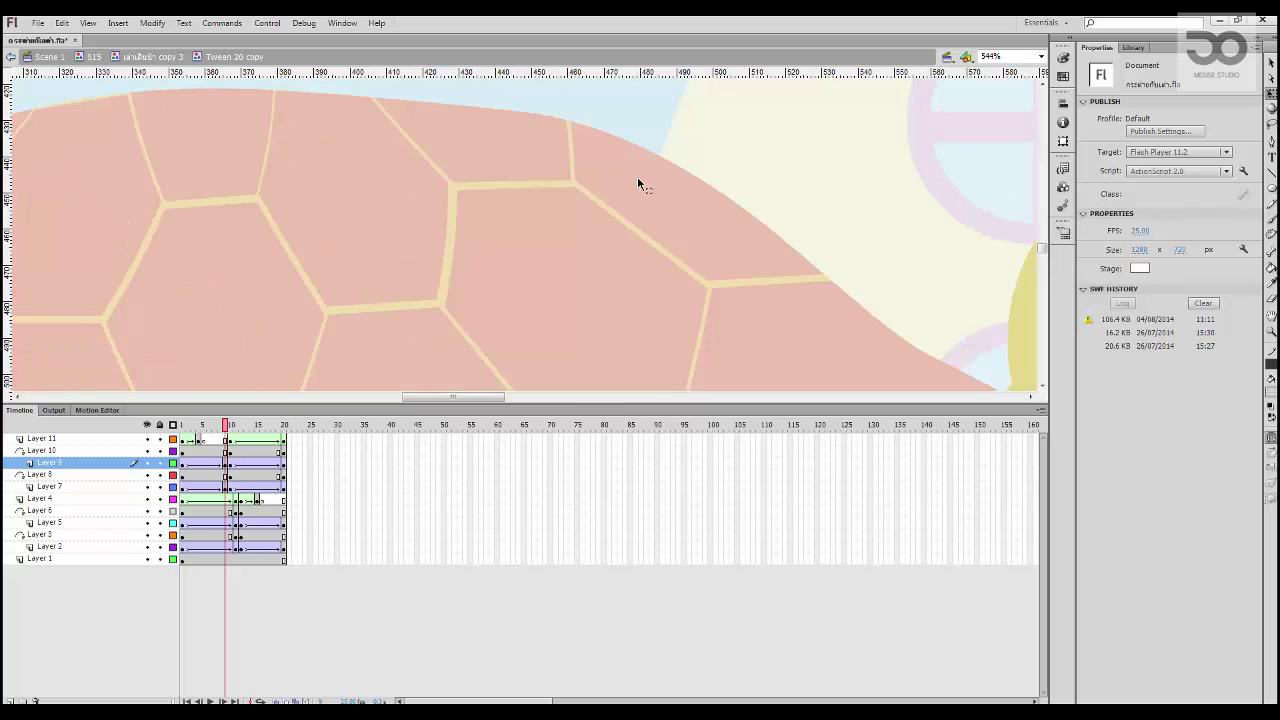
left_click_drag(642, 180, 257, 114)
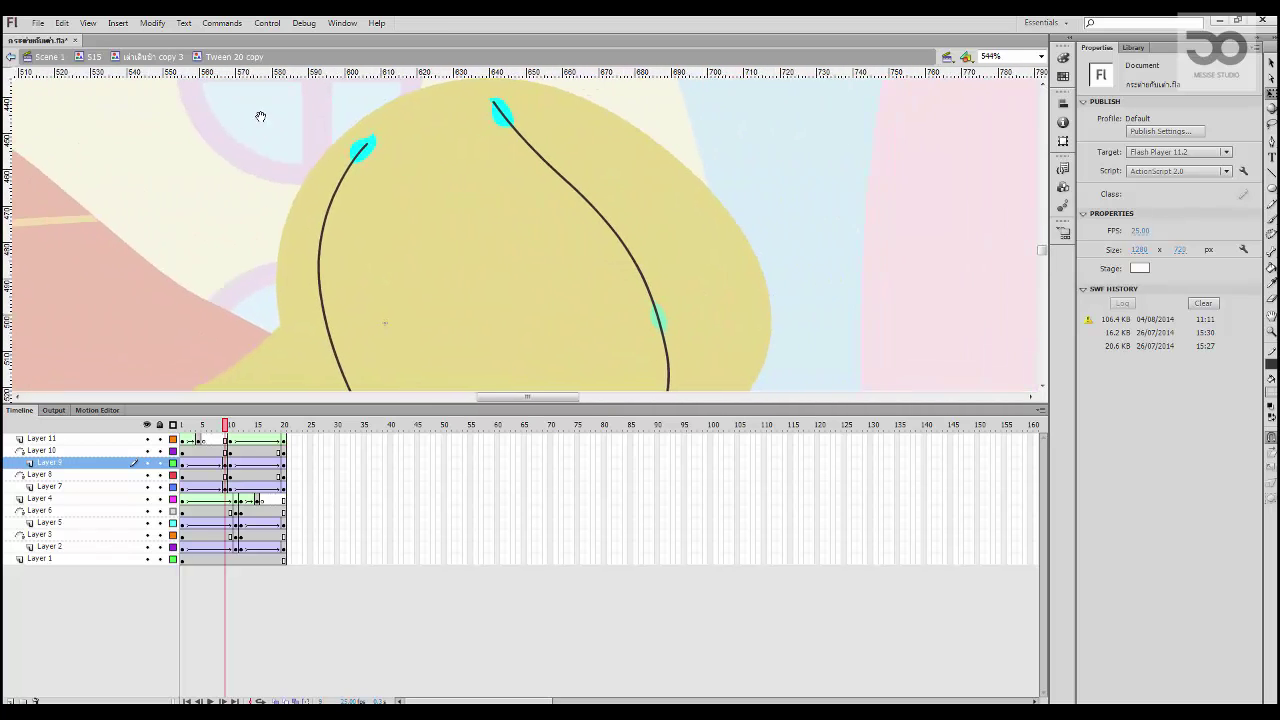
left_click(355, 147)
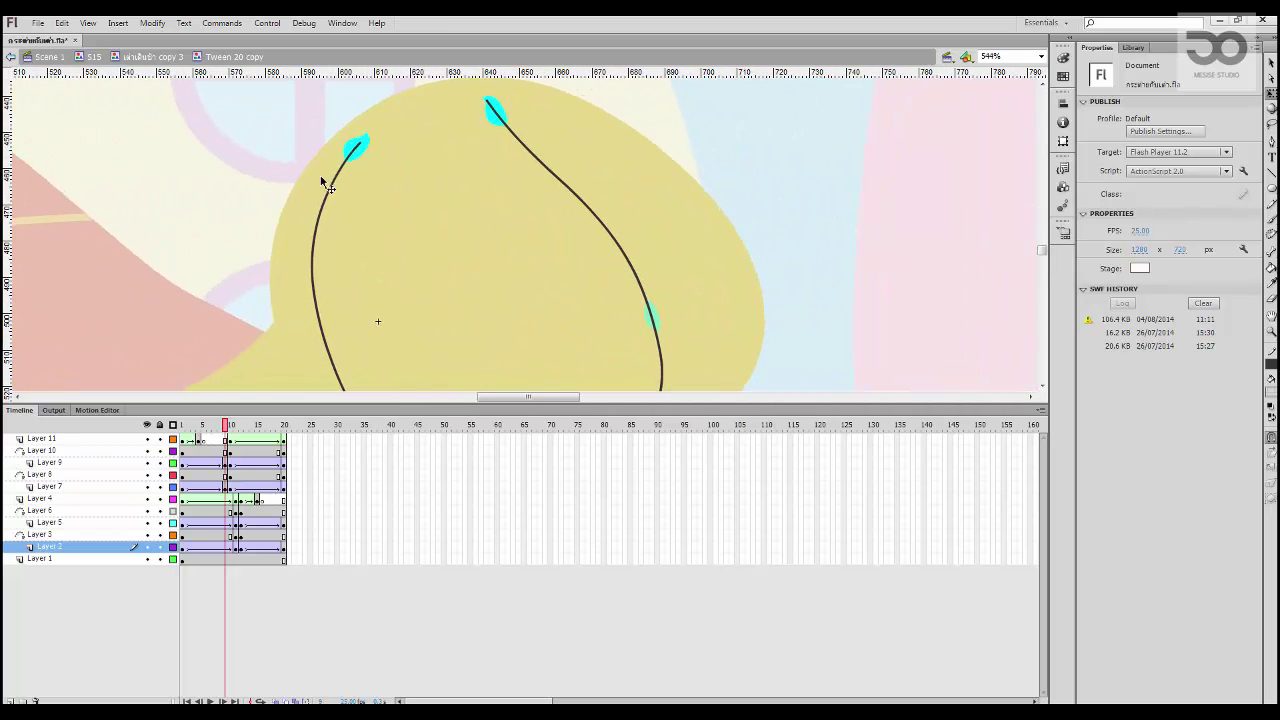
mouse_move(225, 428)
left_mouse_down()
mouse_move(160, 428)
mouse_move(234, 430)
mouse_move(164, 446)
mouse_move(230, 428)
left_mouse_up()
left_click(320, 233)
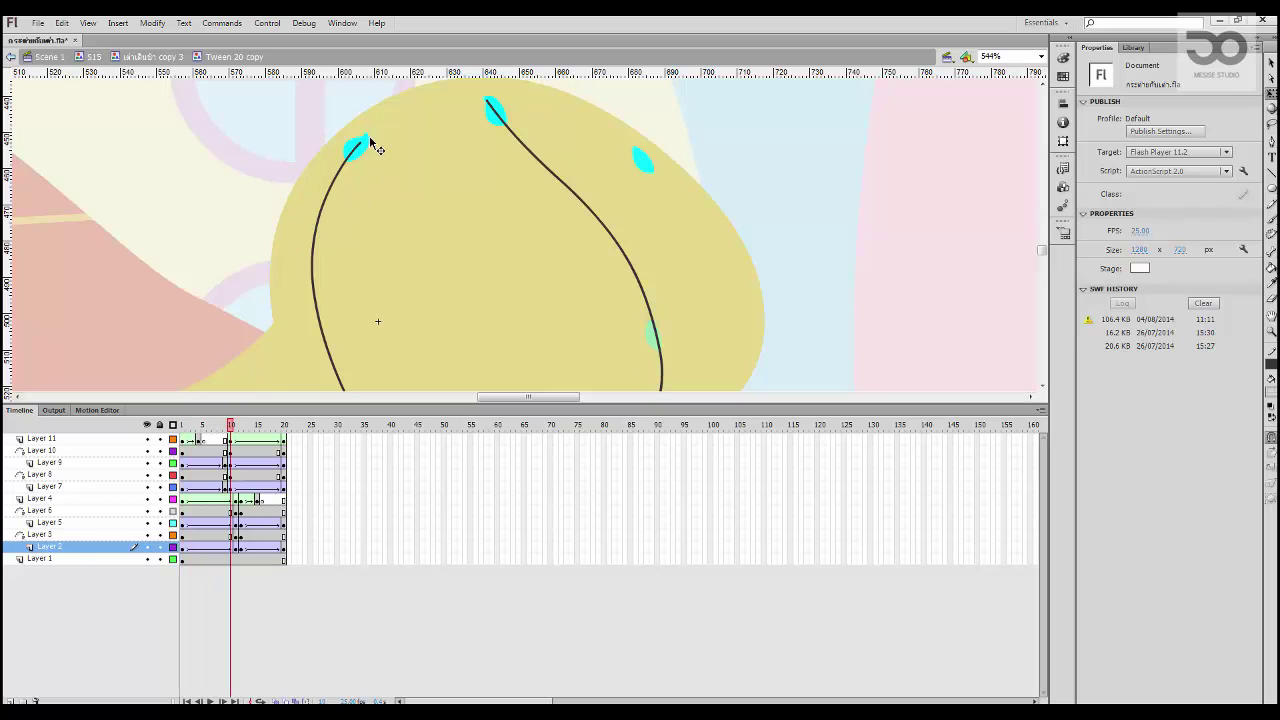
left_click(367, 143)
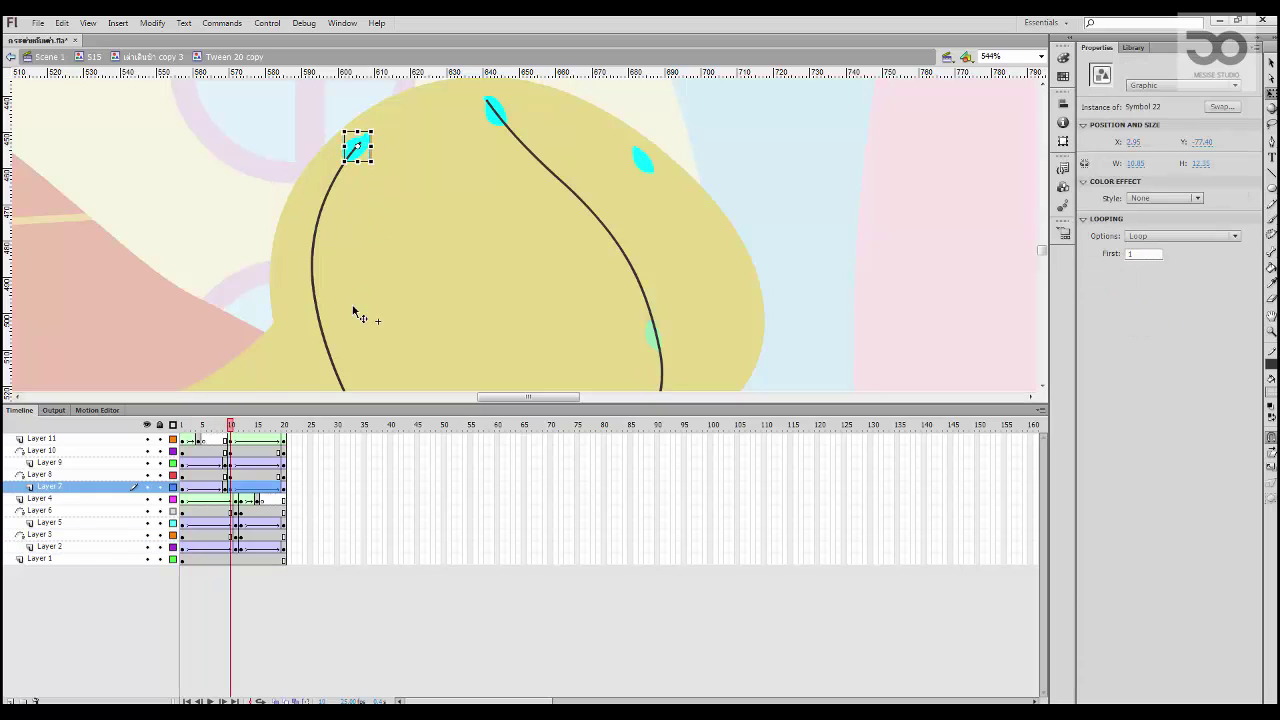
left_click(226, 487)
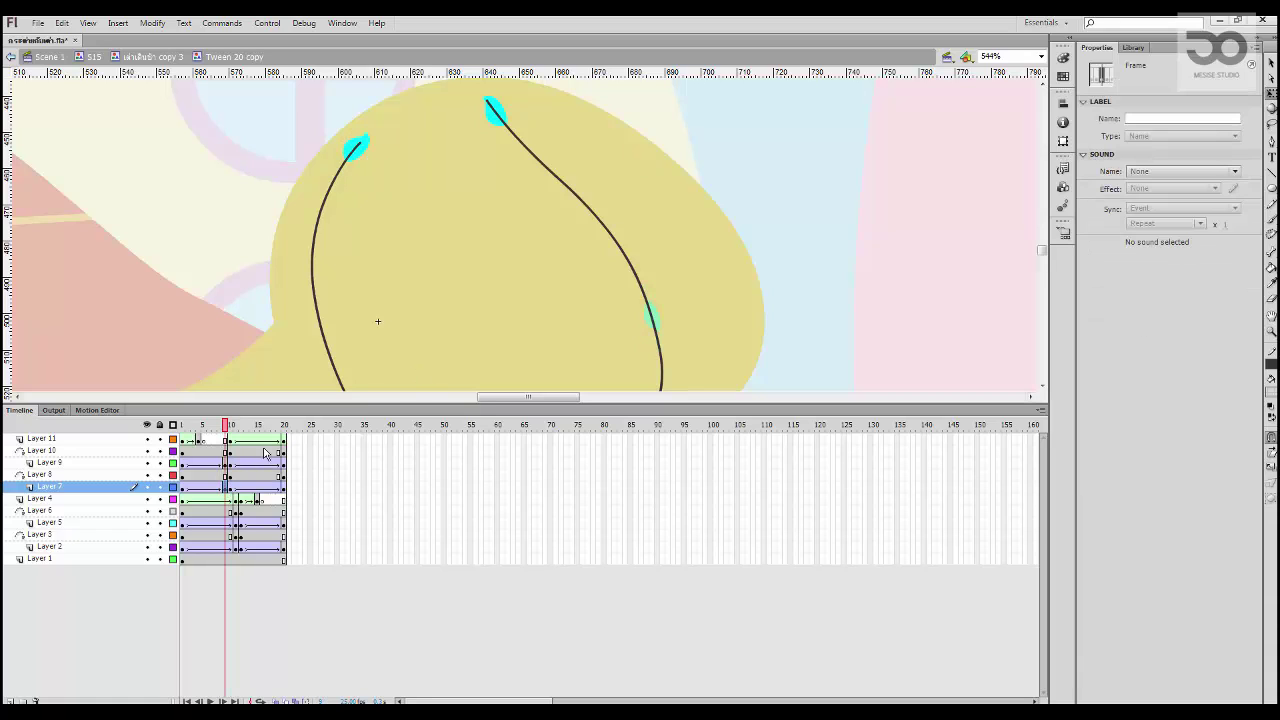
left_click_drag(657, 284, 603, 244)
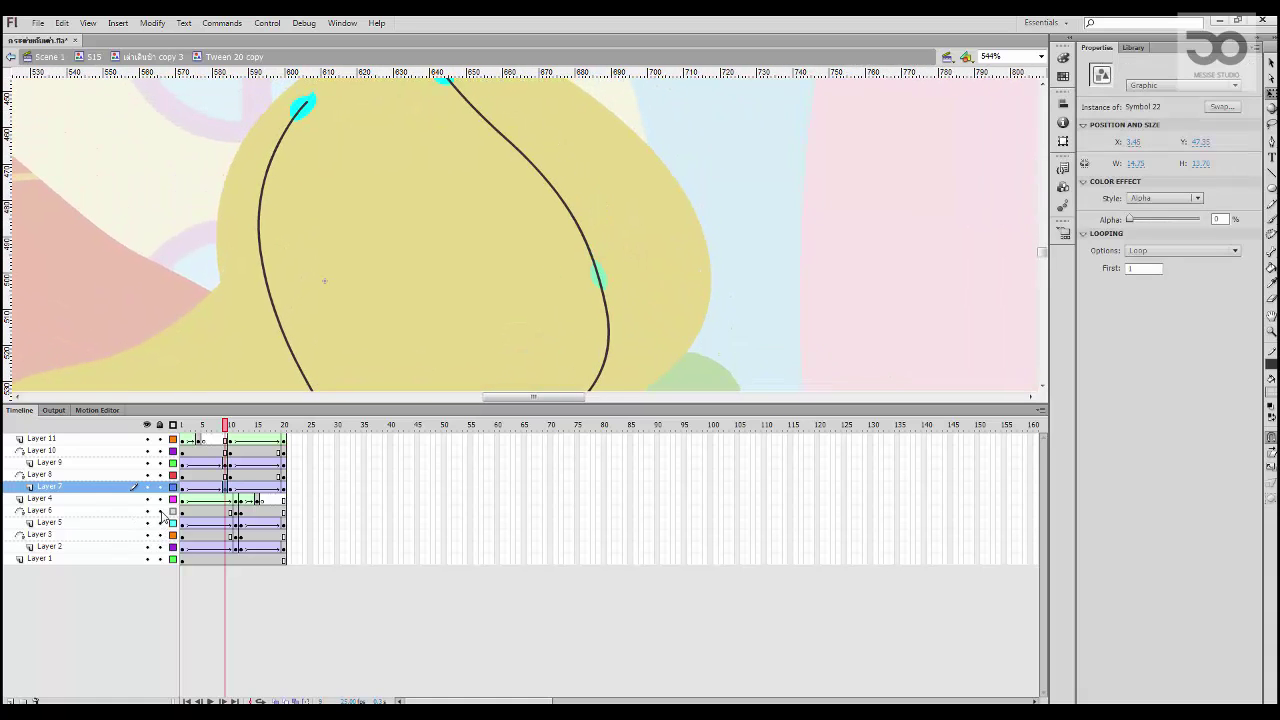
Step: Lock the original Layers 1 to 6 and check Layer 7's drop at frames 1 and 9
left_click_drag(160, 511, 159, 535)
left_click(156, 581)
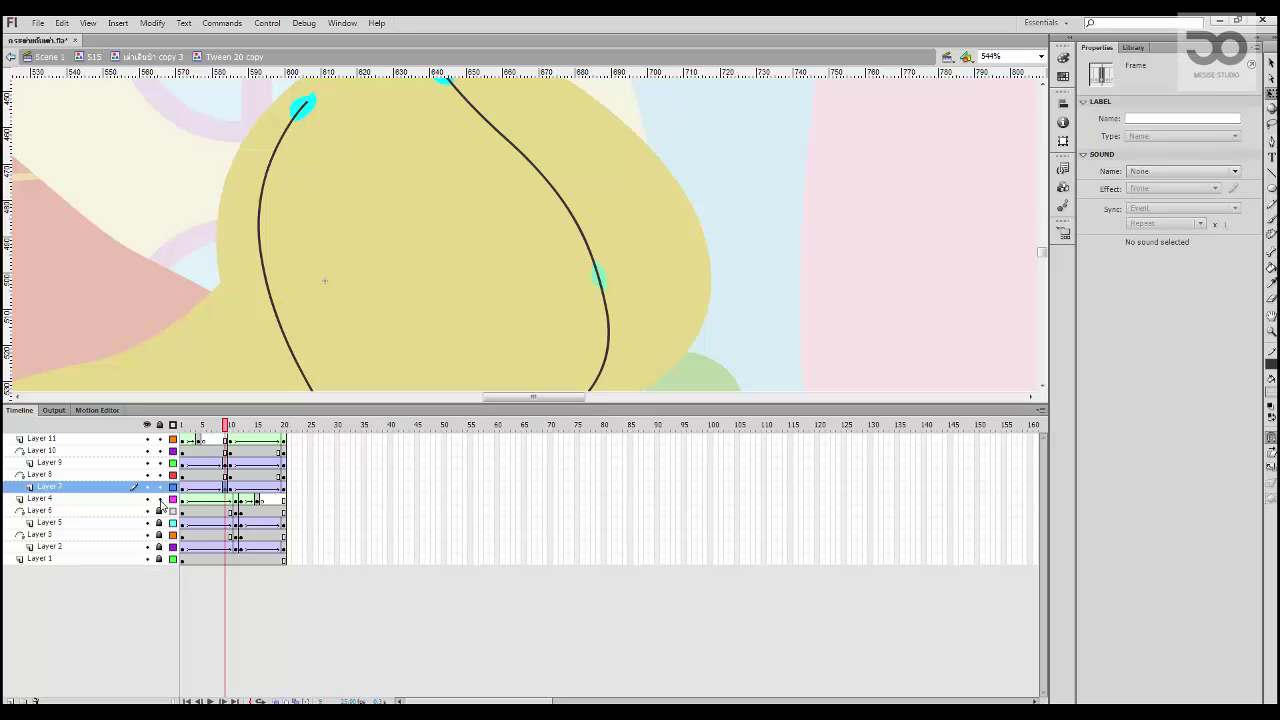
left_click(183, 488)
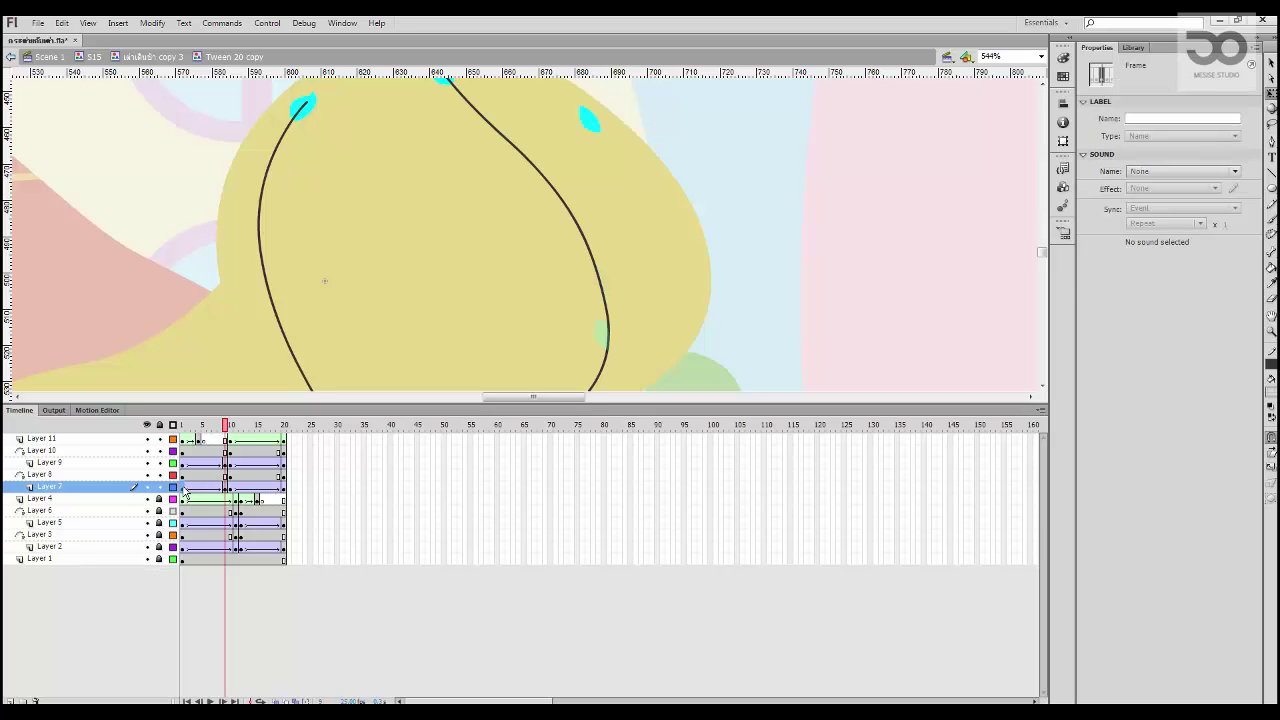
left_click_drag(376, 326, 374, 348)
key("shift+period")
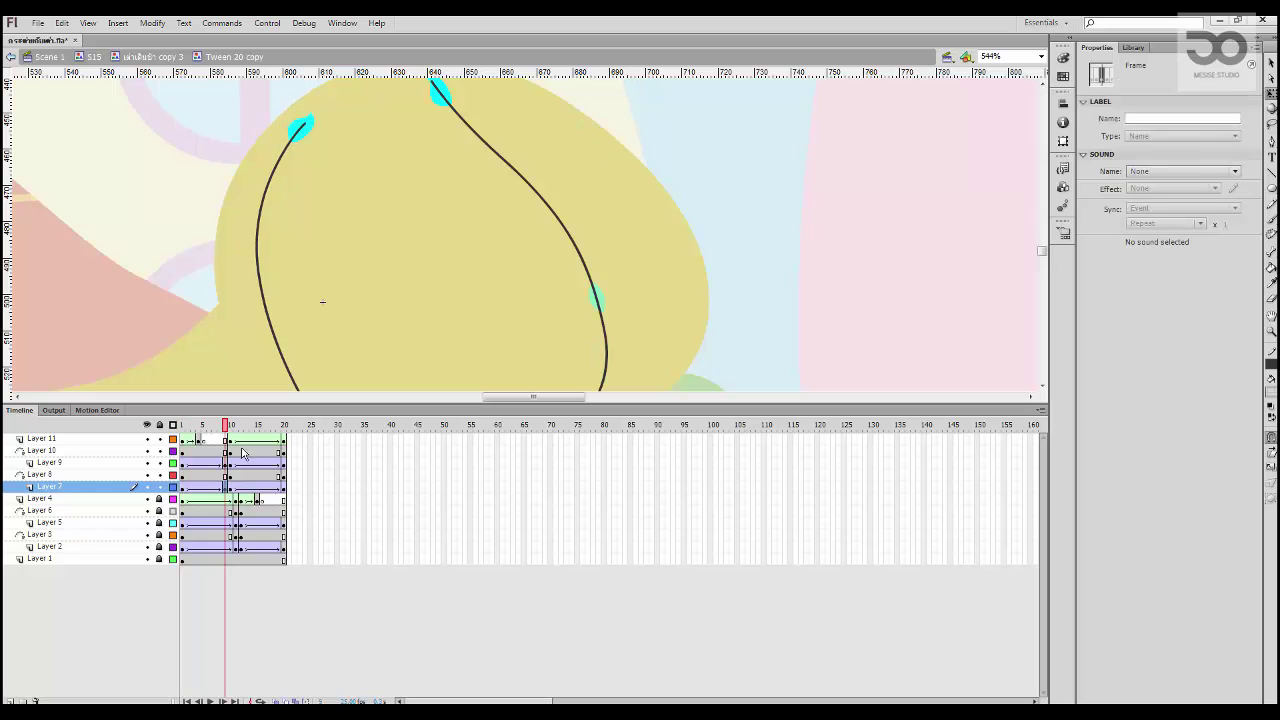
left_click_drag(372, 314, 353, 336)
Step: Move Layer 7's drop at frame 20 from the top of the rear guide path down near its lower end
left_click(231, 489)
left_click(283, 486)
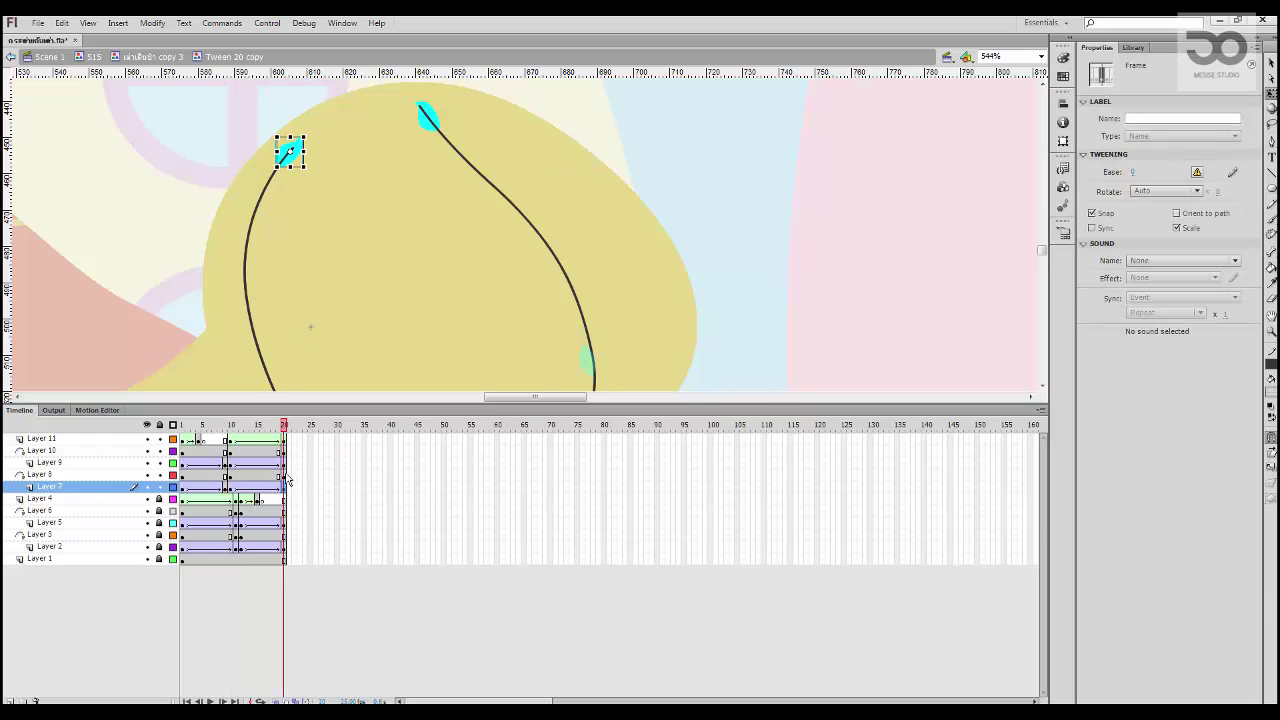
left_click_drag(325, 276, 329, 252)
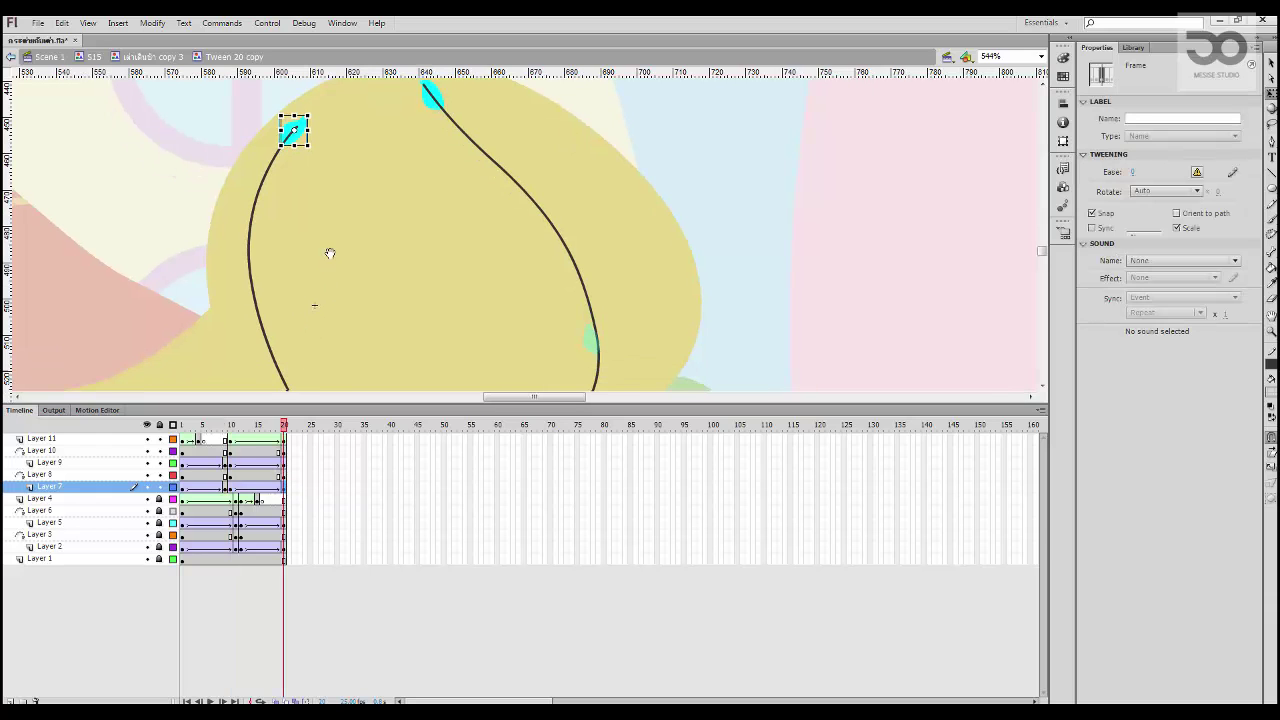
left_click(232, 488)
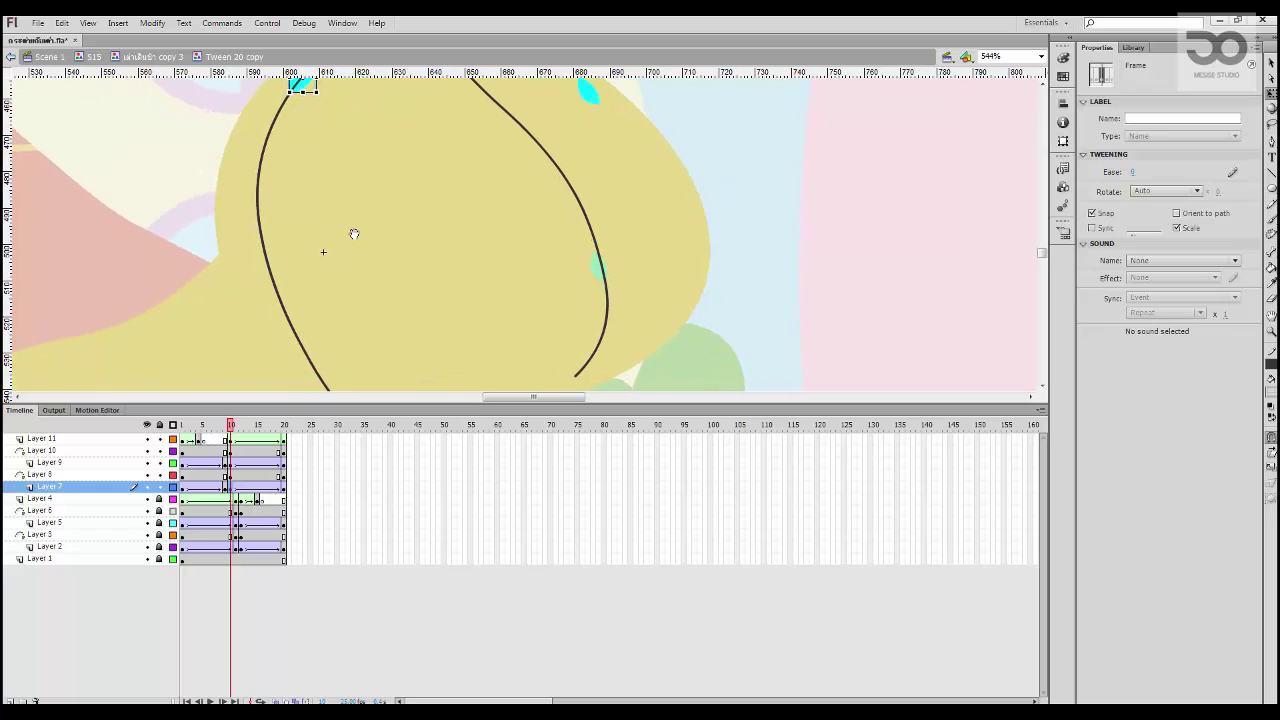
left_click(285, 490)
mouse_move(310, 113)
left_mouse_down()
mouse_move(311, 380)
mouse_move(349, 279)
mouse_move(341, 240)
mouse_move(297, 287)
mouse_move(287, 251)
left_mouse_up()
left_click_drag(369, 204, 333, 388)
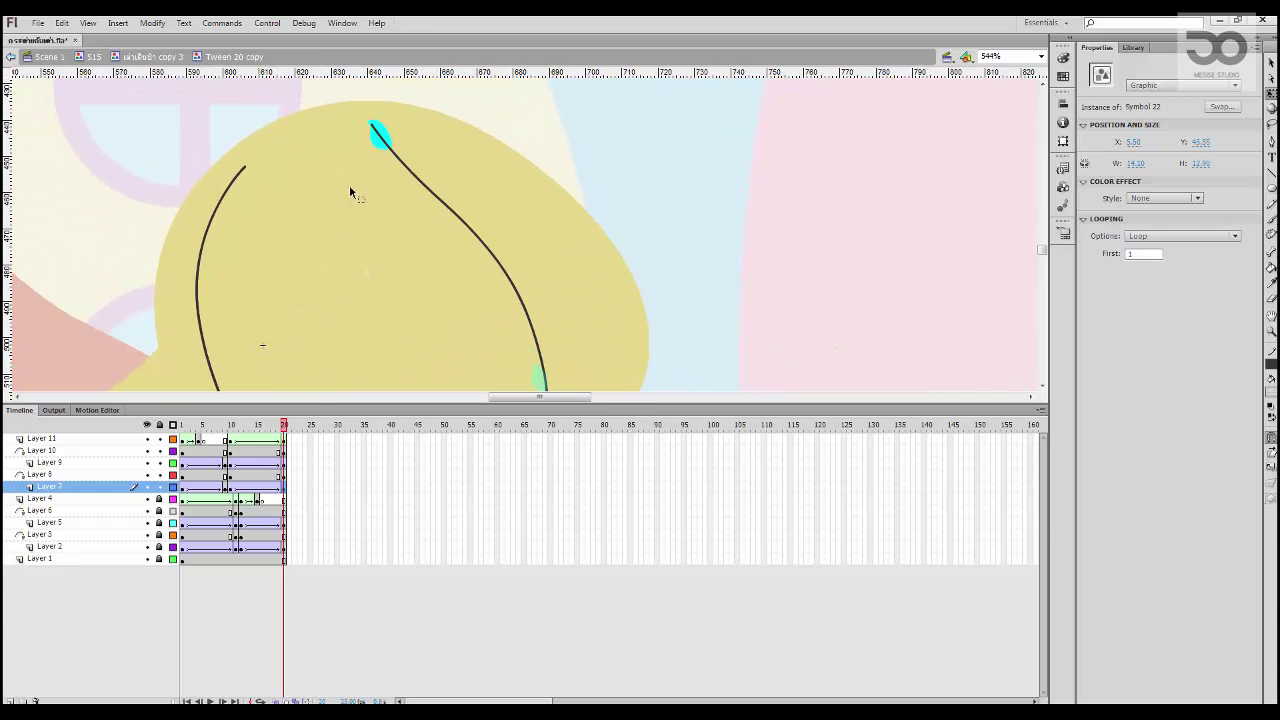
Step: Move Layer 9's drop at frame 20 from the top of the front guide path down along the curve to near its lower end
left_click(377, 148)
left_click_drag(349, 234, 295, 197)
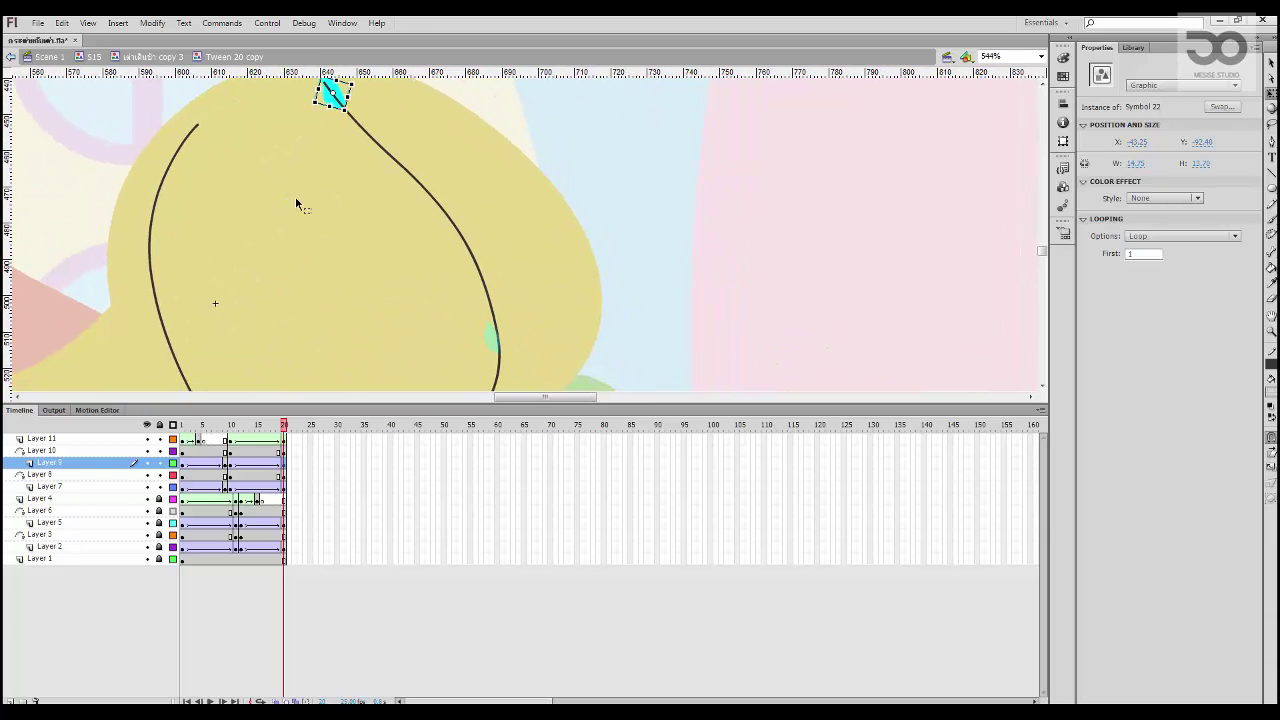
key("Down")
key("Down")
key("Down")
key("Down")
key("Down")
key("Down")
key("Down")
key("Down")
key("Down")
key("Down")
key("Down")
key("Down")
key("Down")
key("Down")
key("Down")
key("Down")
key("Down")
key("Down")
key("Down")
key("Down")
key("Right")
key("Right")
key("Right")
key("Right")
key("Right")
key("Right")
key("Right")
key("Right")
key("Right")
key("Right")
key("Right")
key("Right")
key("Right")
key("Right")
key("Right")
key("Right")
key("Right")
key("Right")
key("Right")
key("Right")
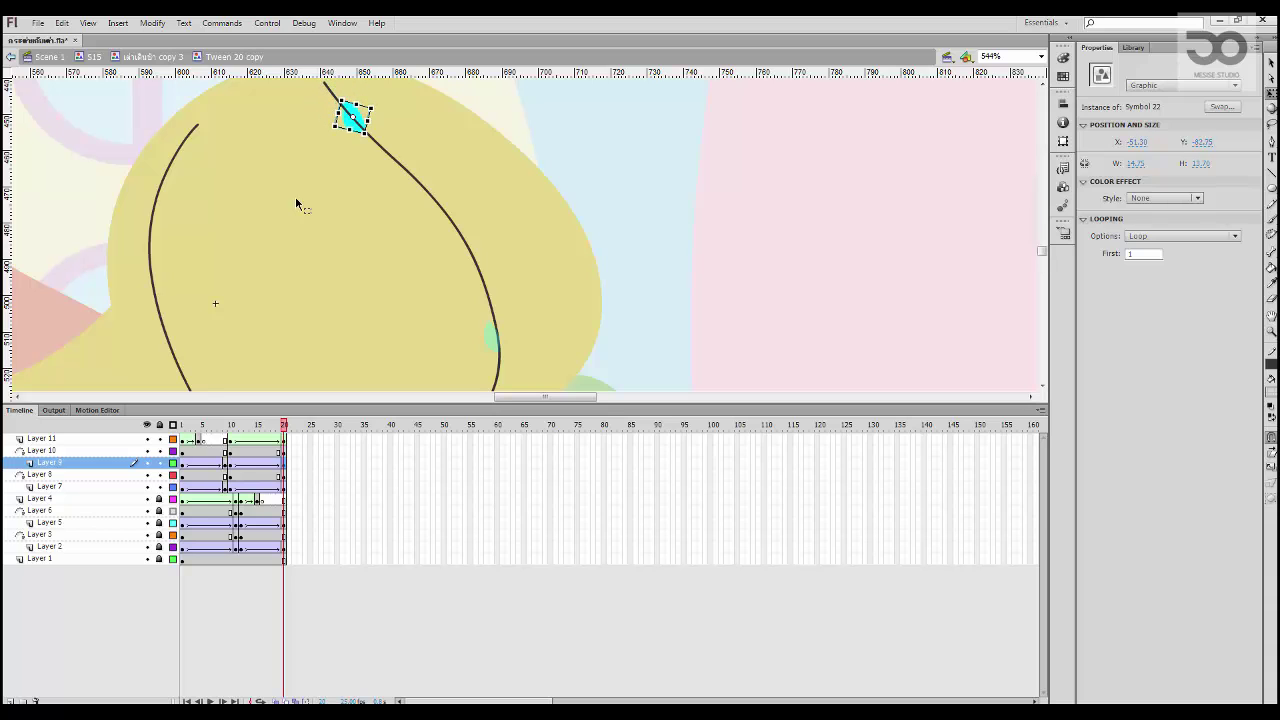
key("Down")
key("Right")
key("Down")
key("Right")
key("Down")
key("Right")
key("Down")
key("Right")
key("Down")
key("Right")
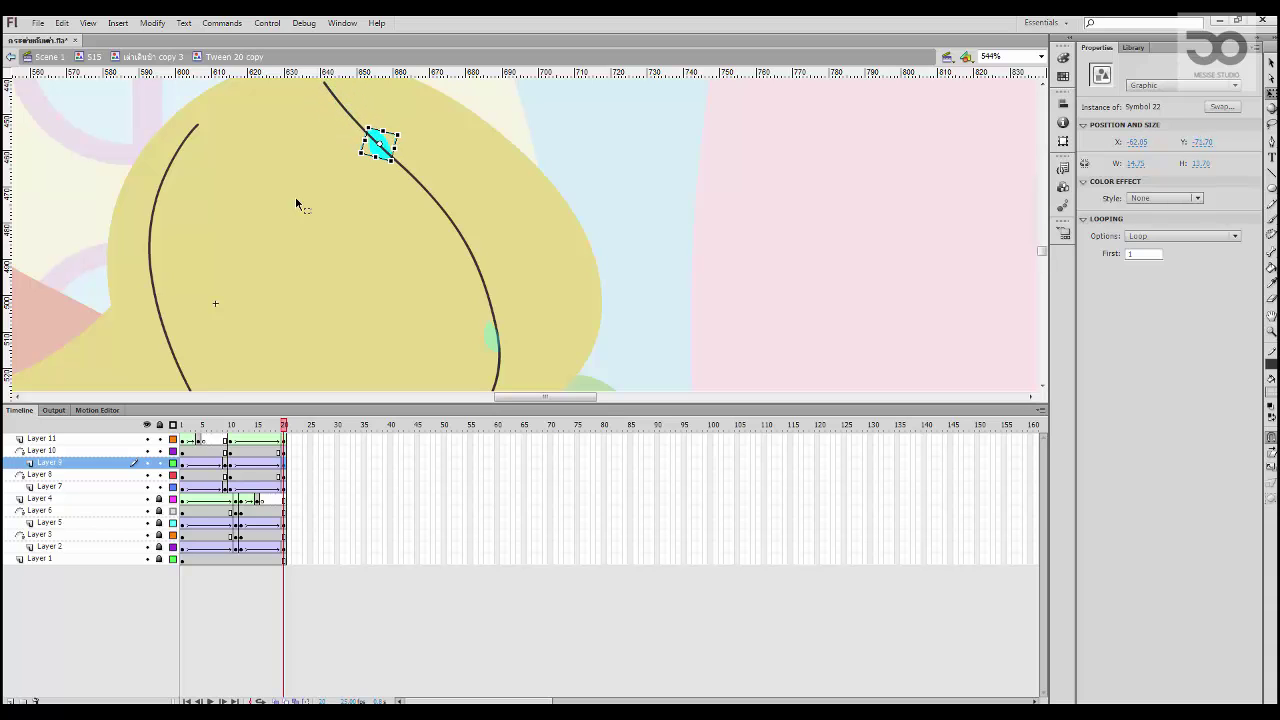
key("Down")
key("Down")
key("Right")
key("Down")
key("Down")
key("Right")
key("Down")
key("Down")
key("Right")
key("Down")
key("Down")
key("Right")
key("Down")
key("Down")
key("Right")
key("Down")
key("Down")
key("Right")
key("Down")
key("Down")
key("Right")
key("Down")
key("Down")
key("Right")
key("Down")
key("Down")
key("Right")
key("Down")
key("Down")
key("Right")
key("Down")
key("Down")
key("Right")
key("Down")
key("Down")
key("Right")
key("Down")
key("Down")
key("Right")
key("Down")
key("Down")
key("Right")
key("Down")
key("Down")
key("Right")
key("Down")
key("Down")
key("Right")
key("Down")
key("Down")
key("Right")
key("Down")
key("Down")
key("Right")
key("Down")
key("Down")
key("Right")
key("Down")
key("Down")
key("Right")
key("Down")
key("Down")
key("Right")
key("Down")
key("Down")
key("Right")
key("Down")
key("Down")
key("Right")
key("Down")
key("Down")
key("Right")
key("Down")
key("Down")
key("Right")
key("Down")
key("Down")
key("Right")
key("Down")
key("Down")
key("Right")
key("Down")
key("Down")
key("Right")
key("Down")
key("Down")
key("Right")
key("Down")
key("Down")
key("Right")
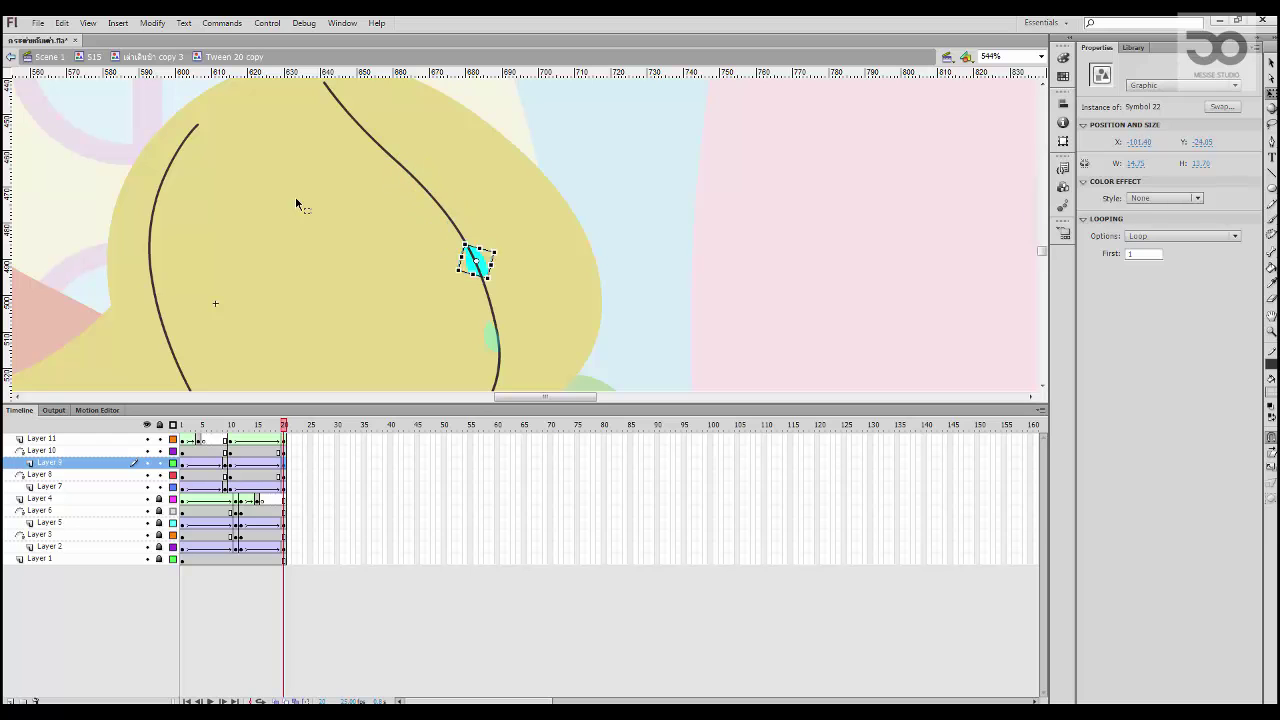
key("Down")
key("Down")
key("Down")
key("Down")
key("Down")
key("Down")
key("Down")
key("Left")
key("Left")
key("Left")
key("Left")
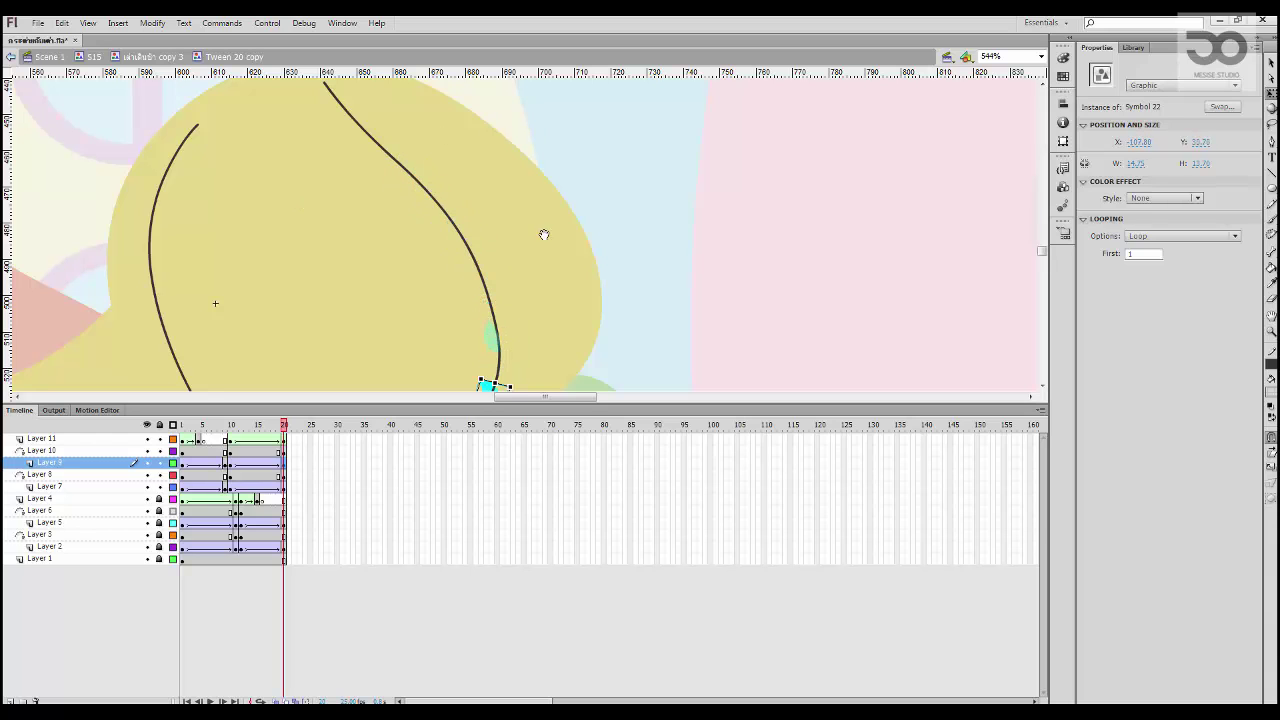
left_click_drag(530, 327, 522, 234)
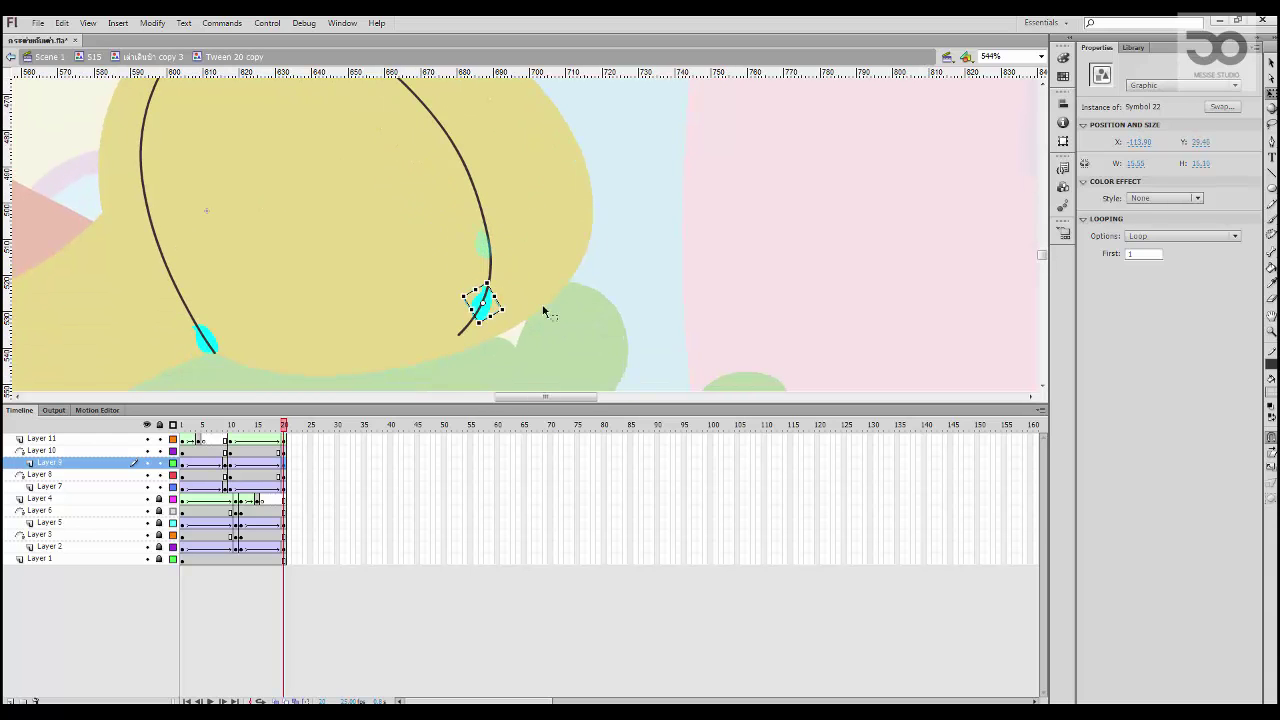
left_click(600, 302)
key("ctrl+minus")
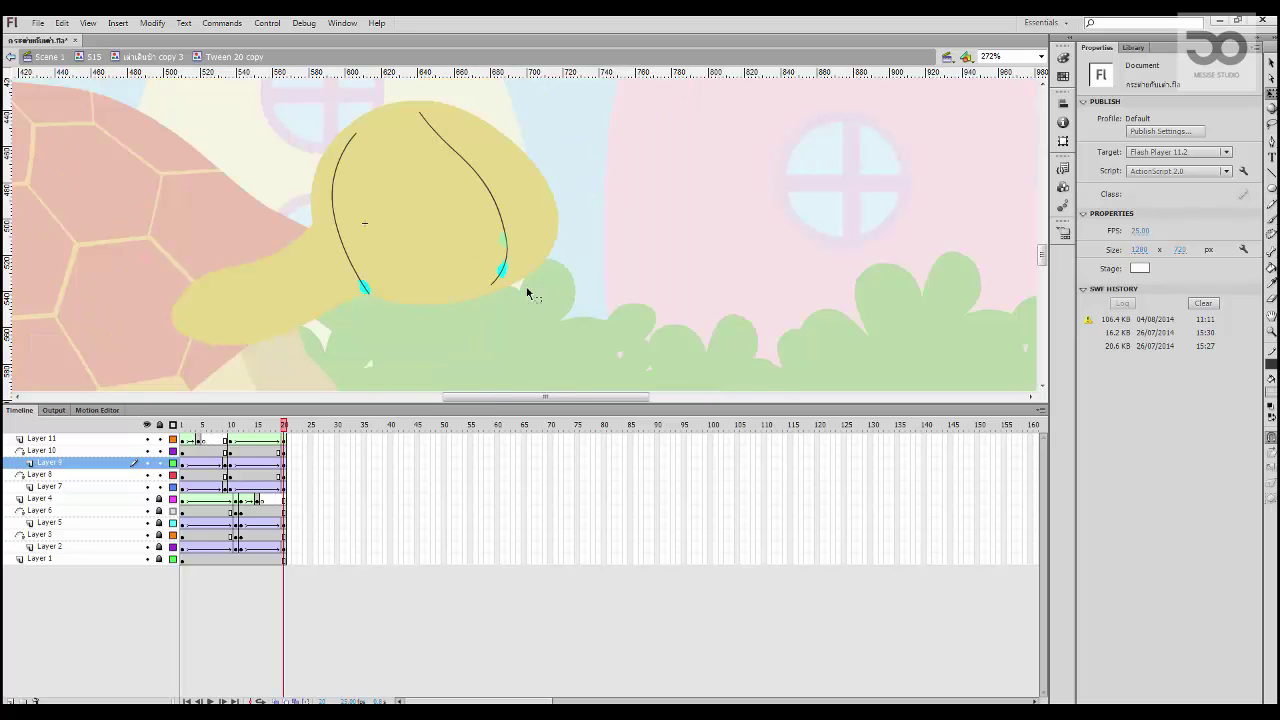
key("ctrl+equal")
key("ctrl+minus")
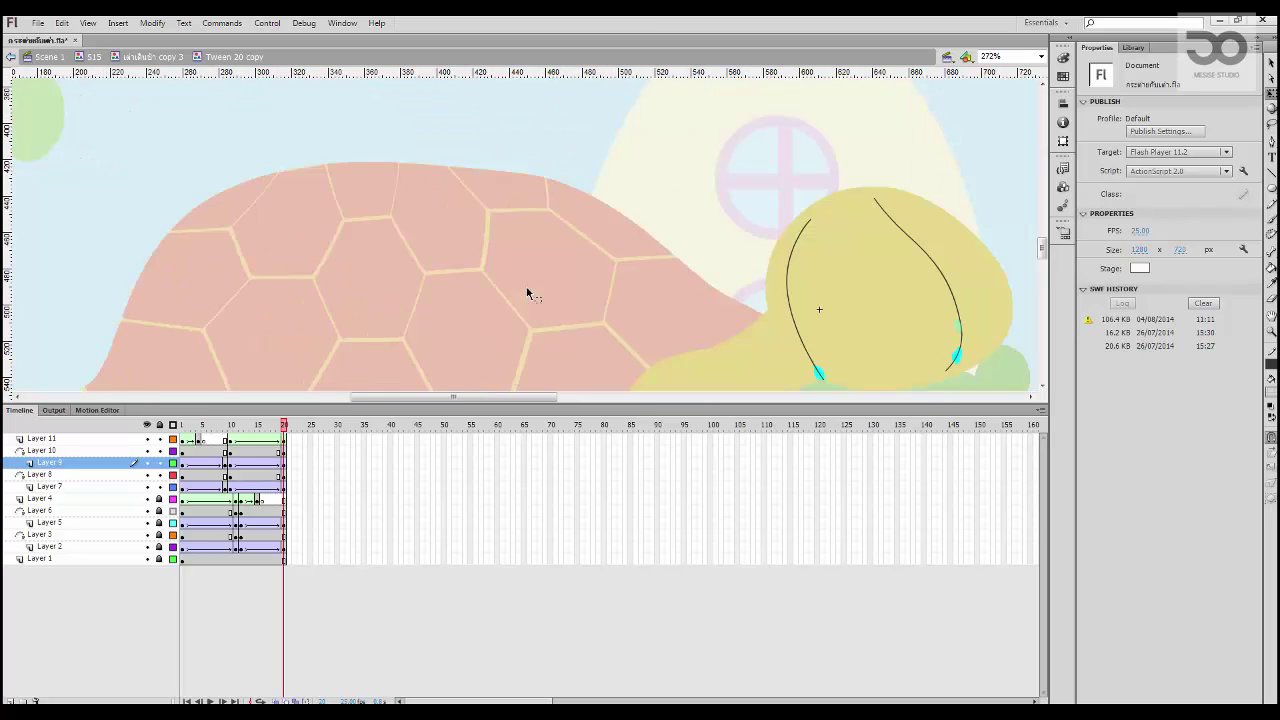
left_click_drag(529, 289, 172, 213)
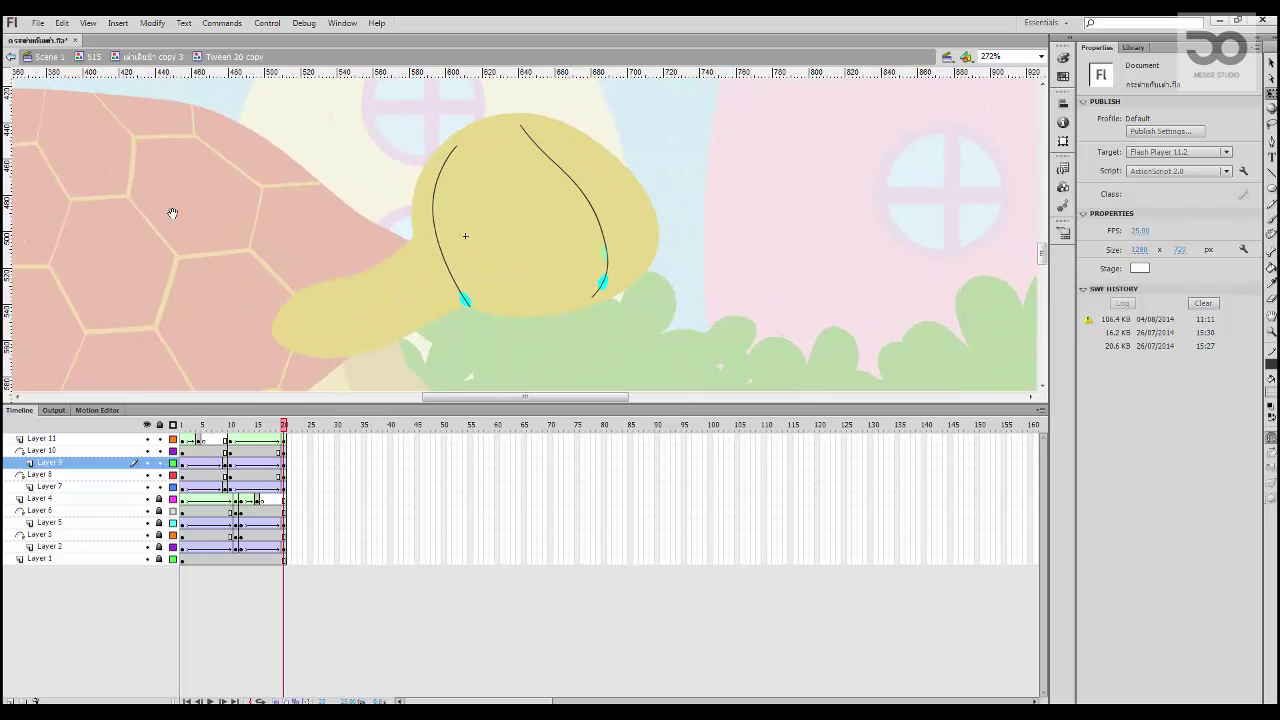
Step: Return to the walking tortoise symbol, move and tilt Layer 6's head downward at frame 15 to fit the eyes, and play the walk
left_click(152, 57)
key("Return")
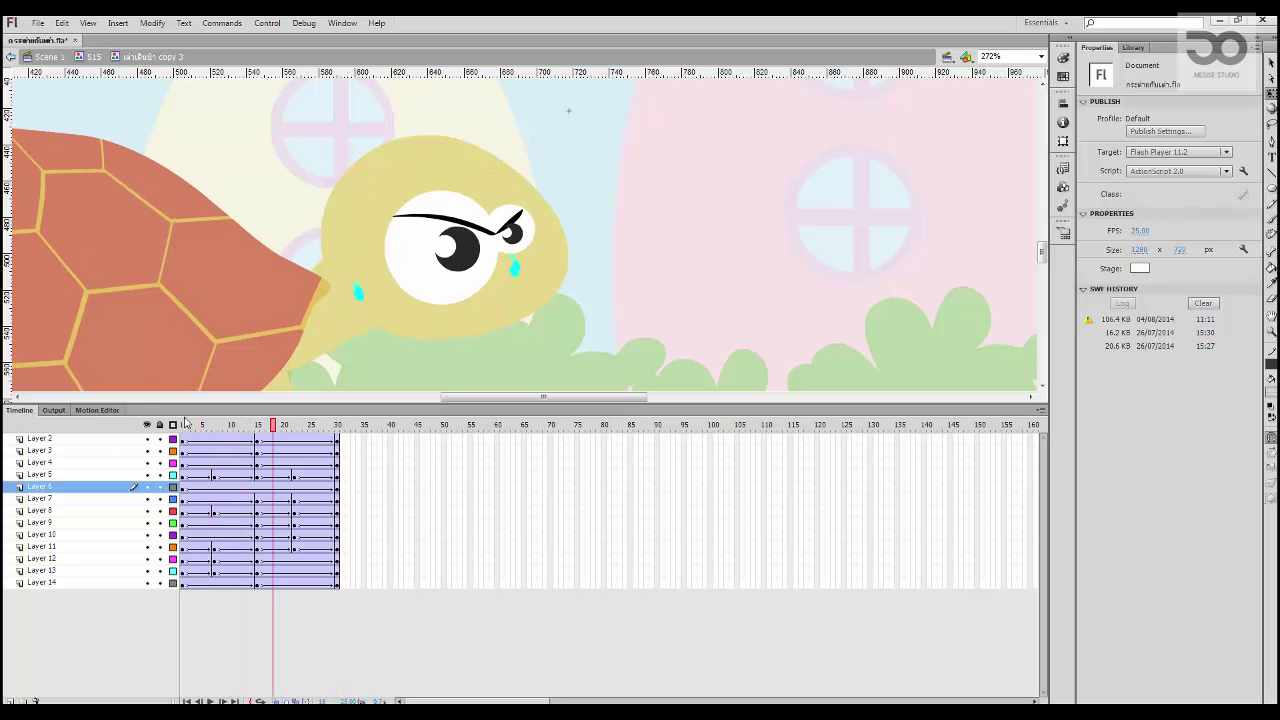
left_click(258, 492)
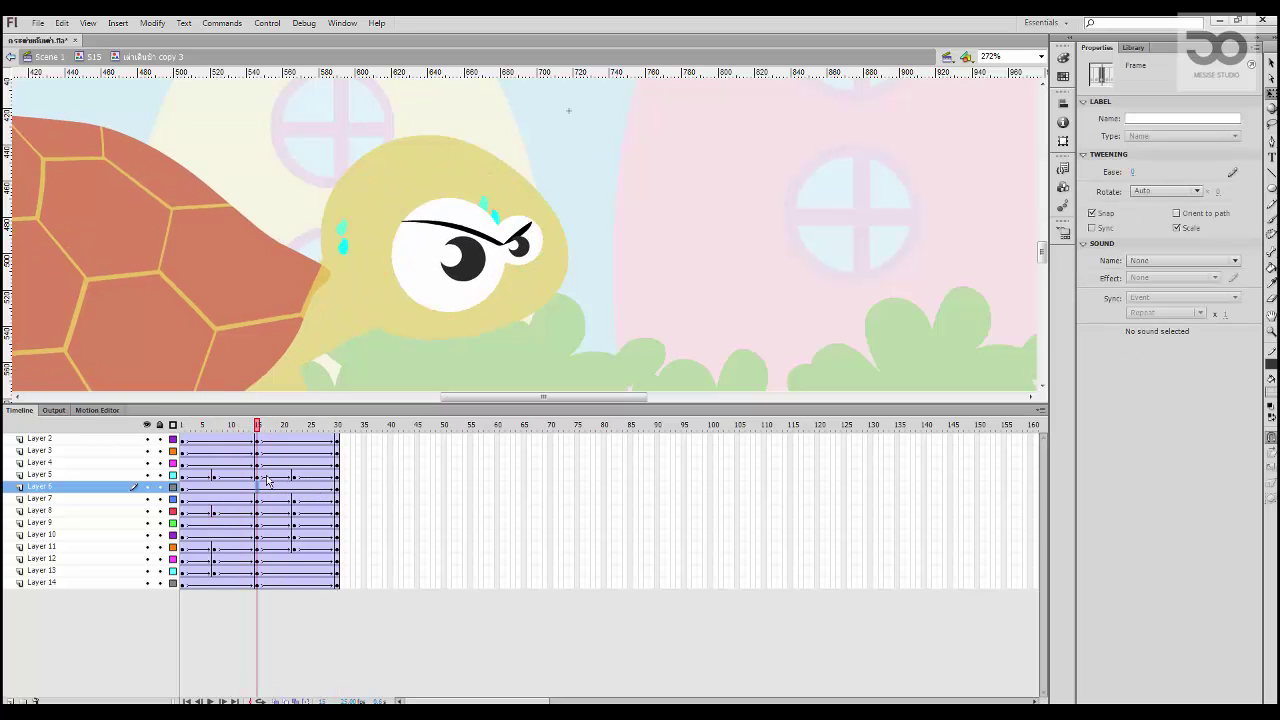
left_click_drag(594, 139, 620, 178)
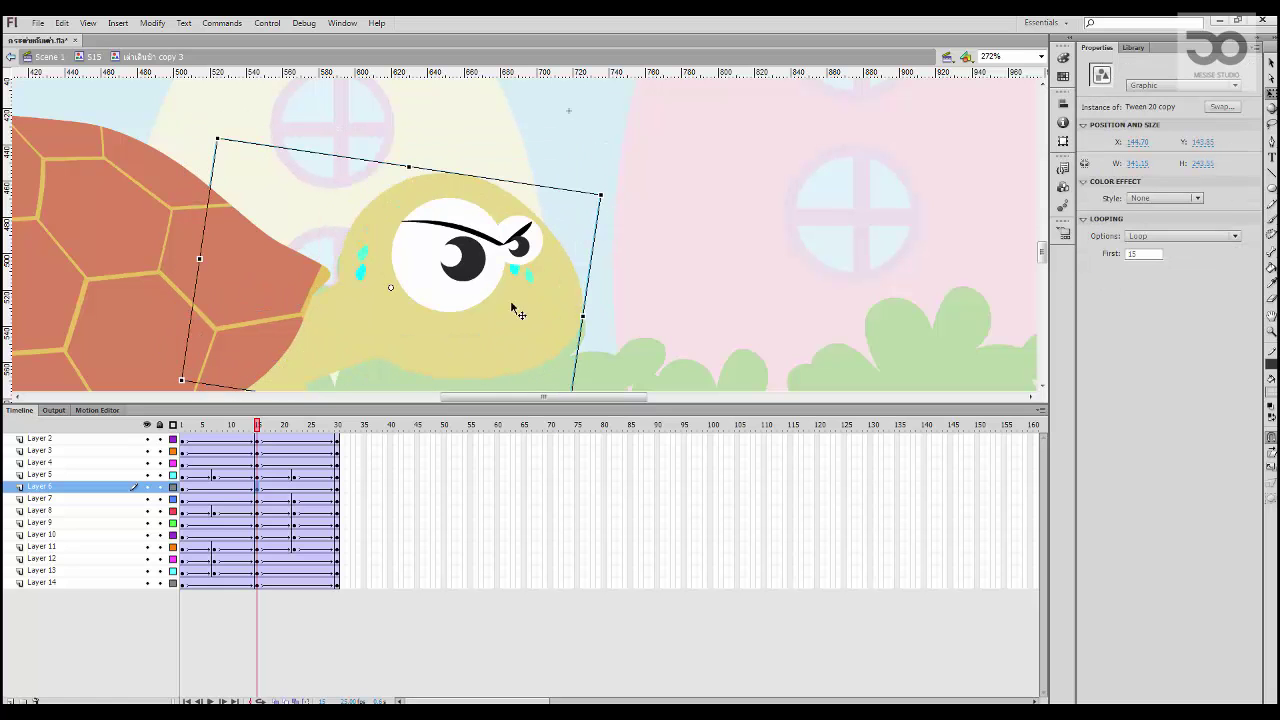
key("Return")
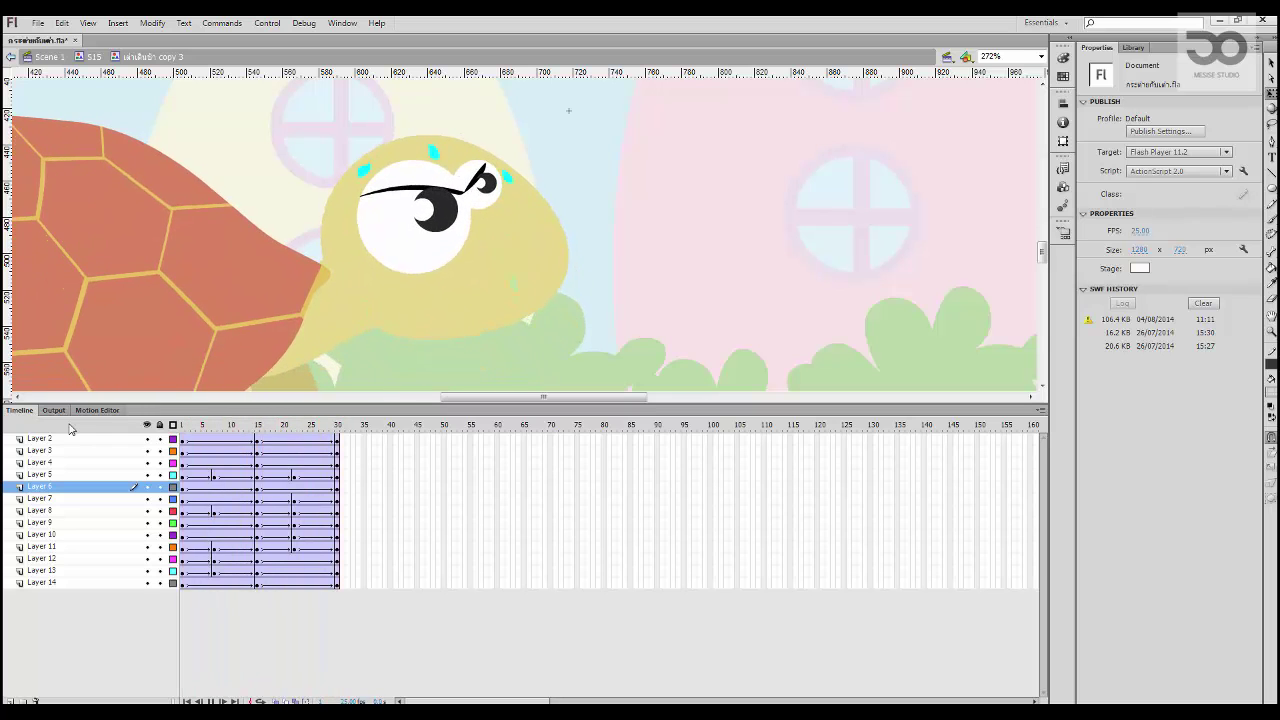
Step: Examine the tortoise's face and sweat drops up close, then return to shot S15 and play it
key("ctrl+minus")
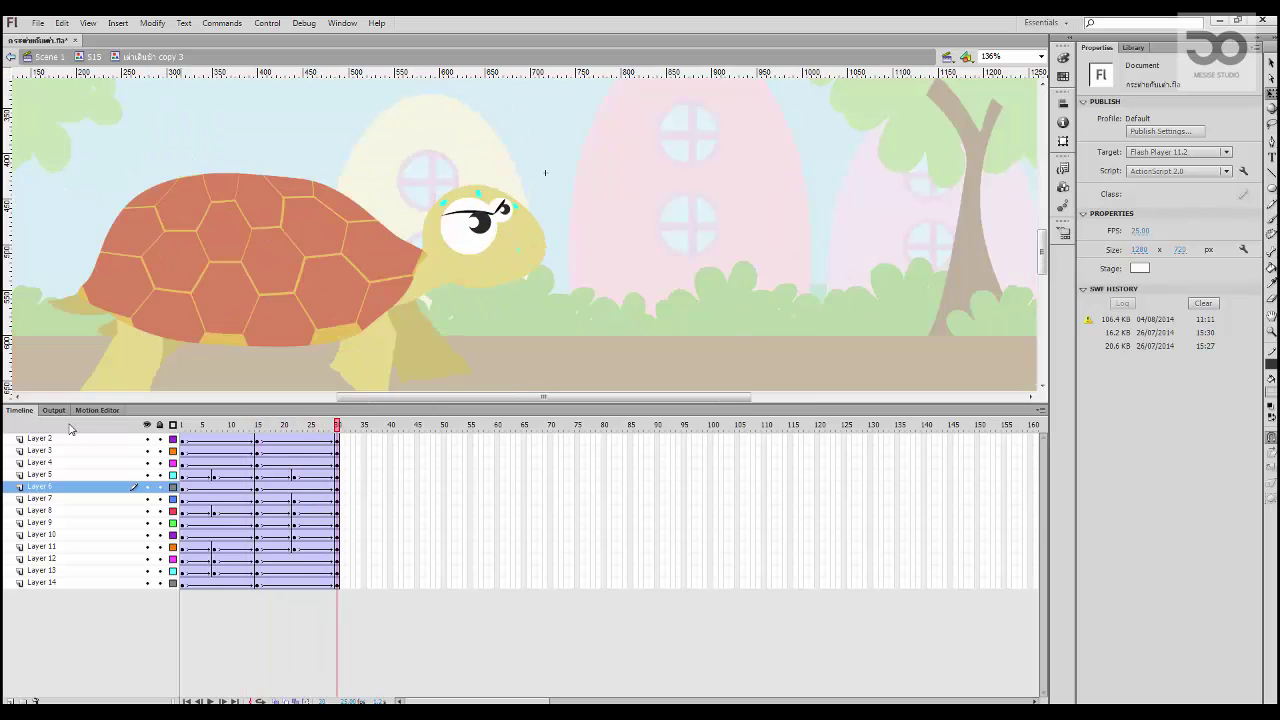
key("ctrl+equal")
left_click_drag(684, 324, 339, 292)
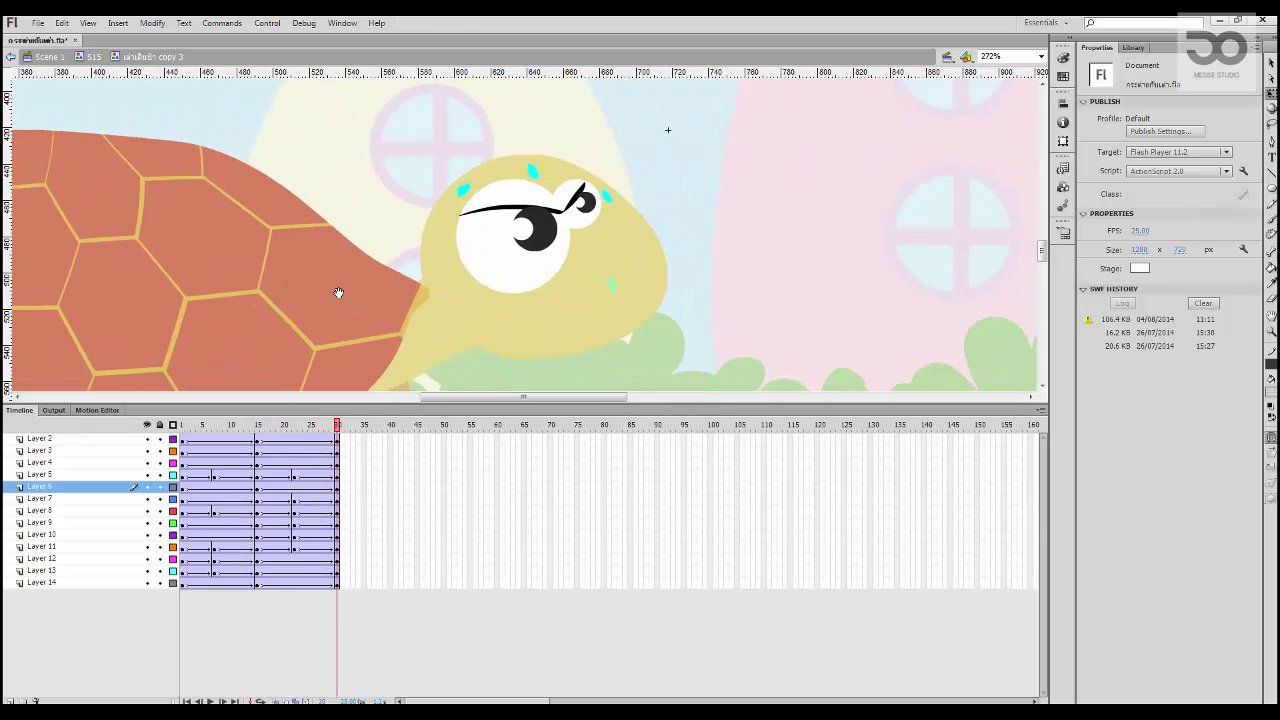
key("ctrl+equal")
left_click_drag(596, 284, 213, 244)
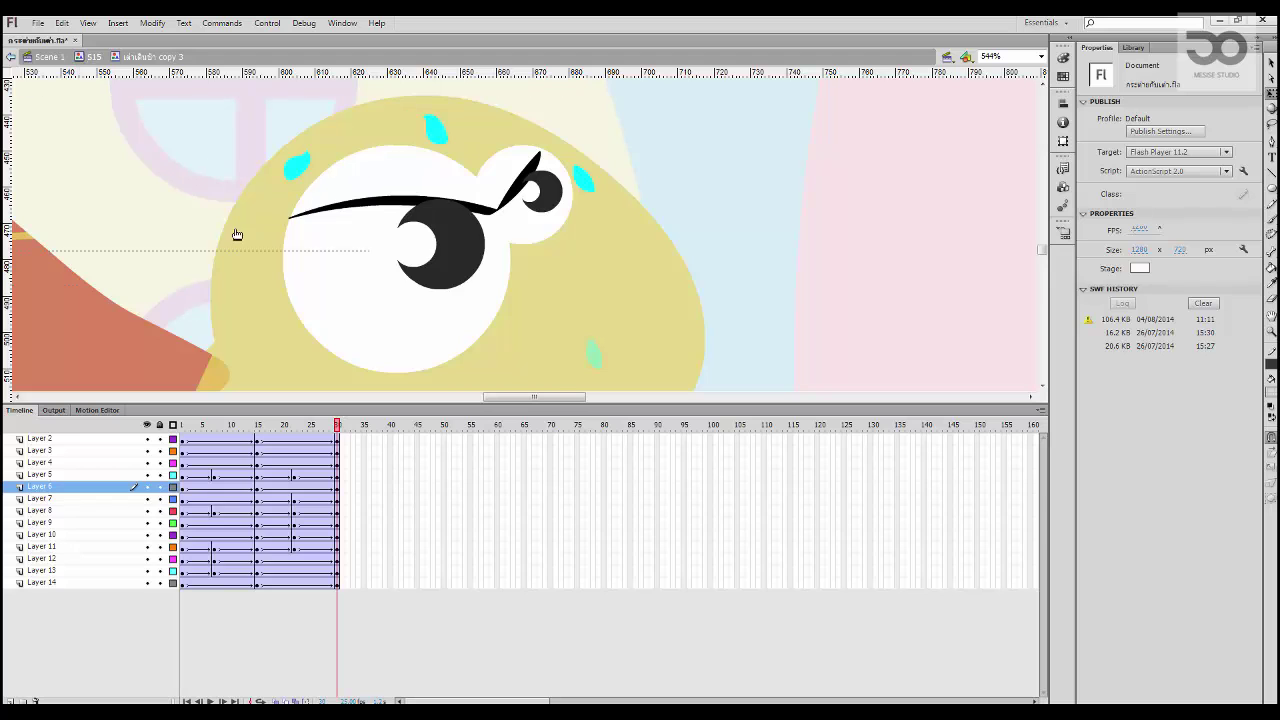
double_click(236, 234)
key("Return")
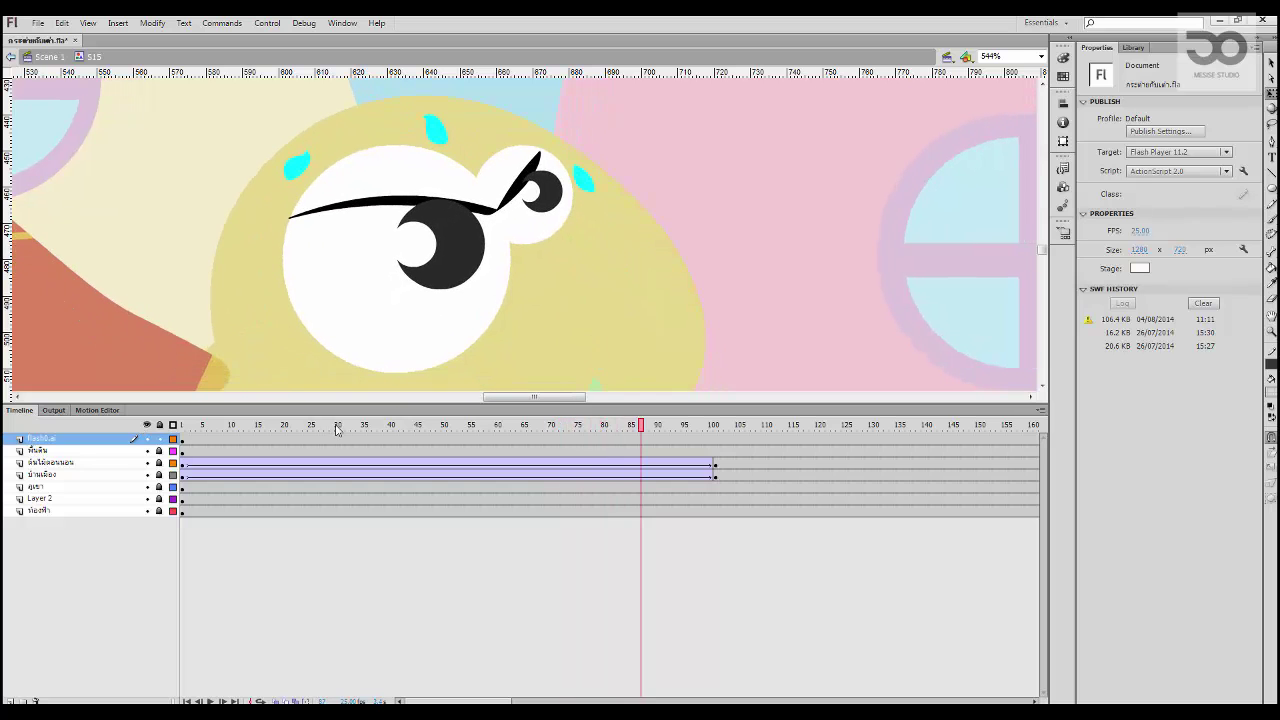
Step: Insert a keyframe at frame 50 on the tortoise's layer in S15 and duplicate the tortoise symbol there
mouse_move(440, 426)
left_mouse_down()
mouse_move(471, 426)
mouse_move(444, 428)
left_mouse_up()
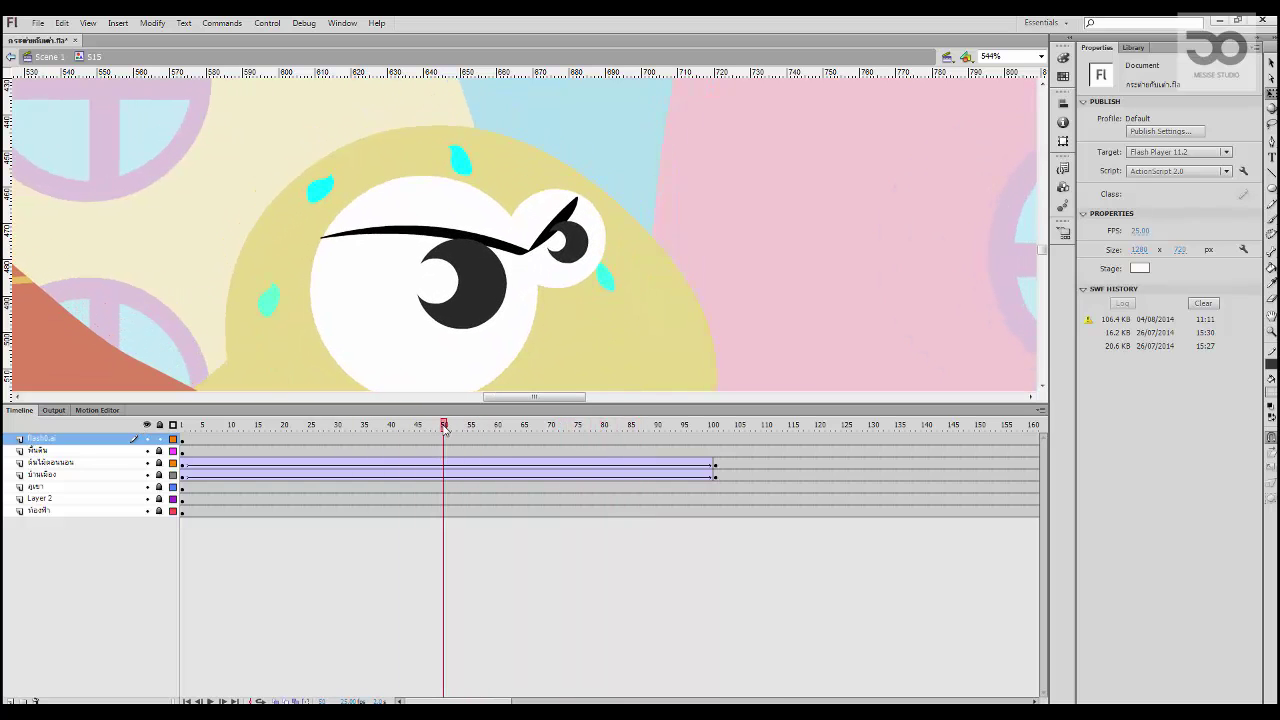
left_click_drag(472, 336, 418, 287)
left_click(422, 316)
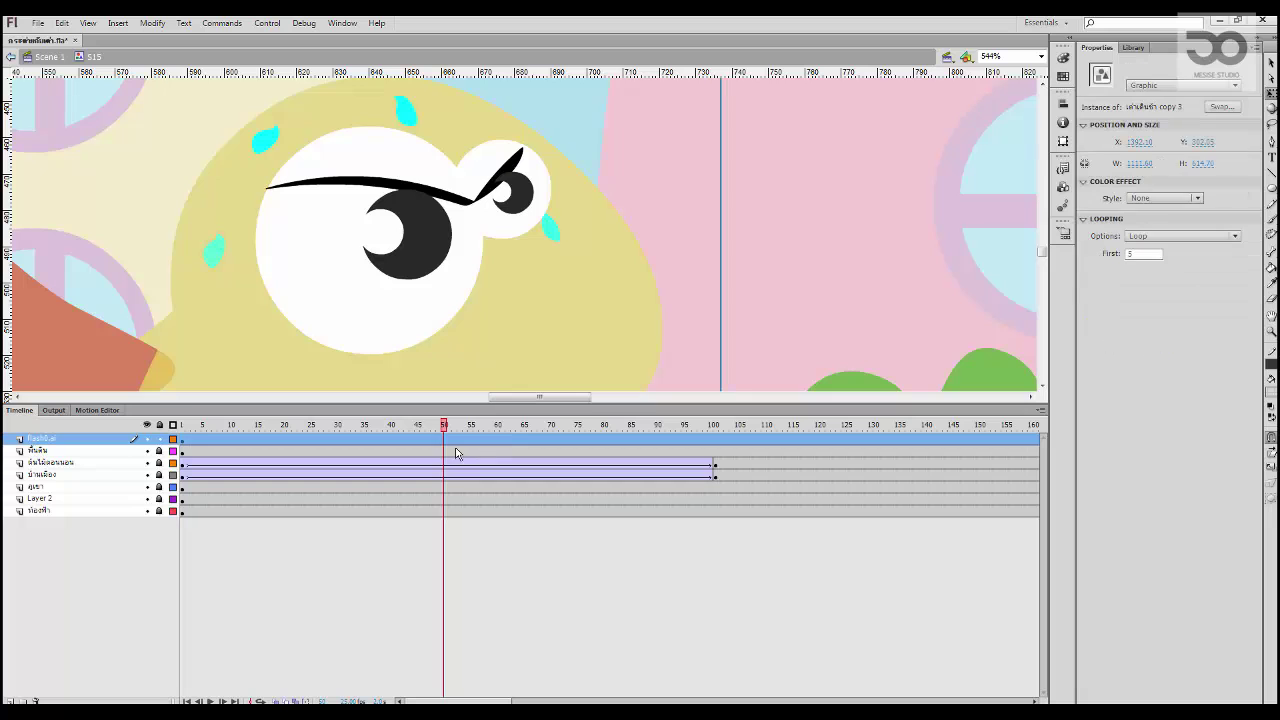
left_click(445, 440)
right_click(446, 349)
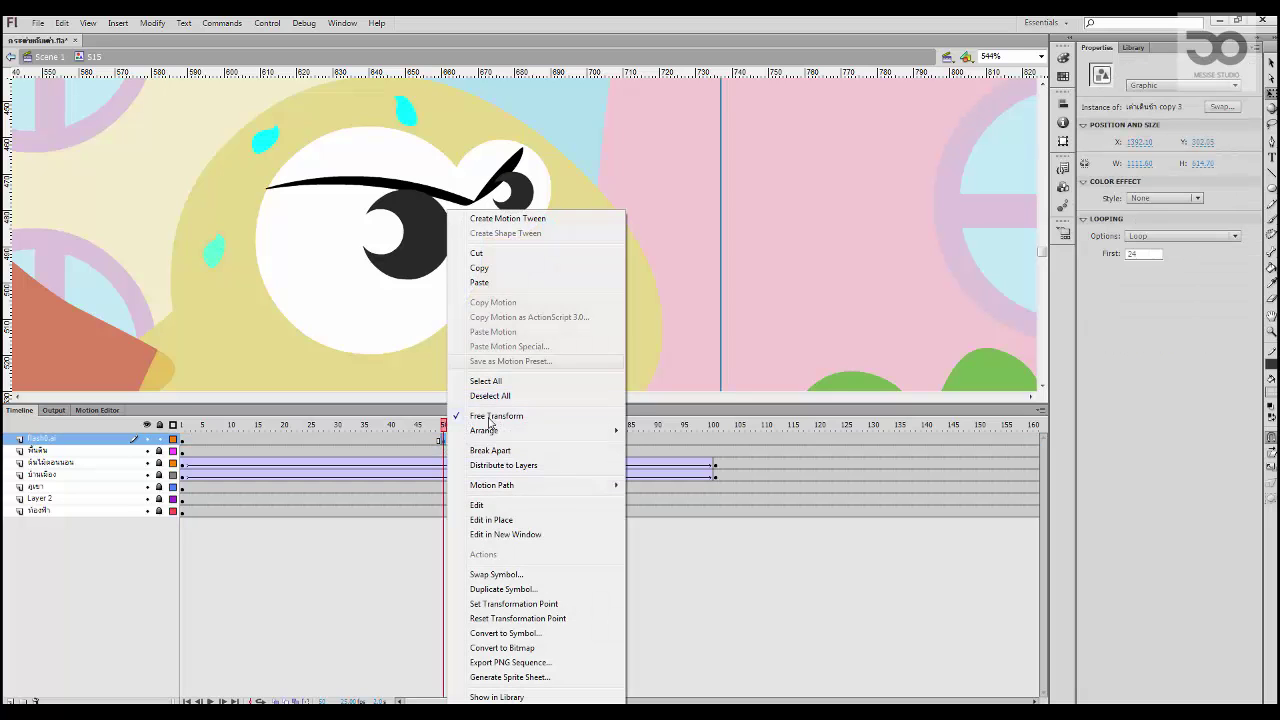
left_click(503, 589)
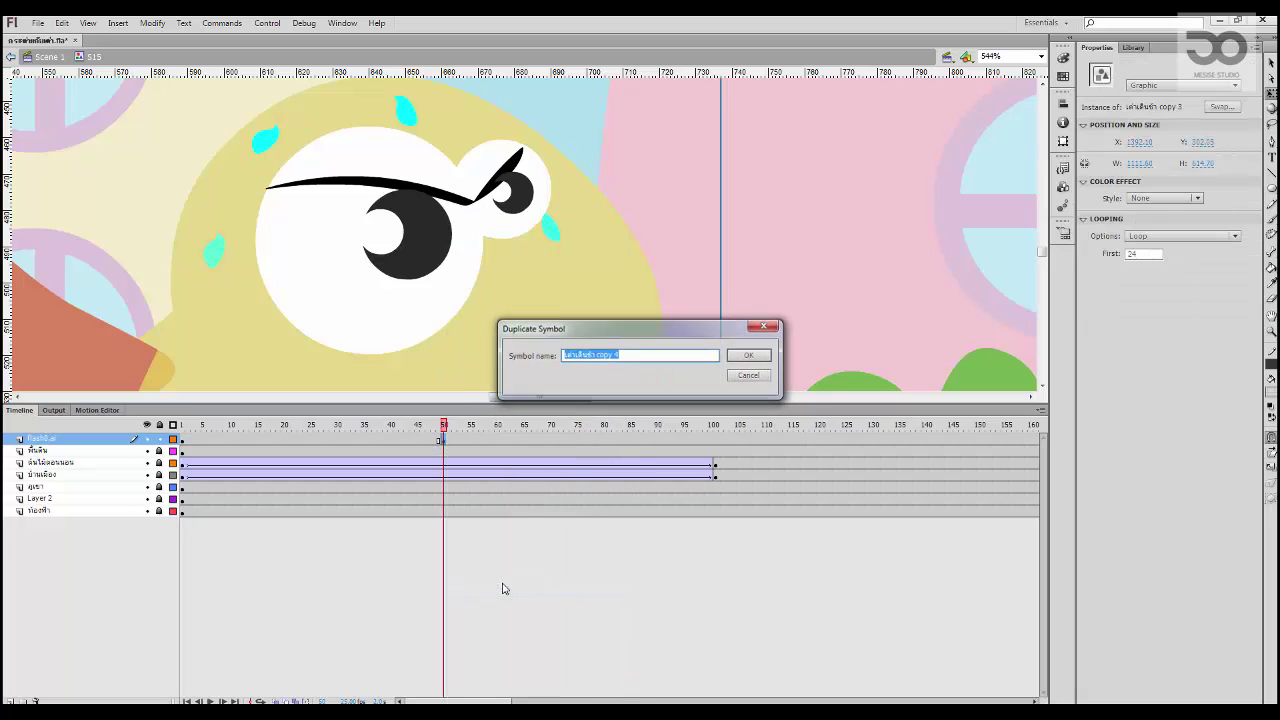
key("Return")
Step: Open the duplicated tortoise symbol for editing and go to frame 1 with the face in view
double_click(467, 340)
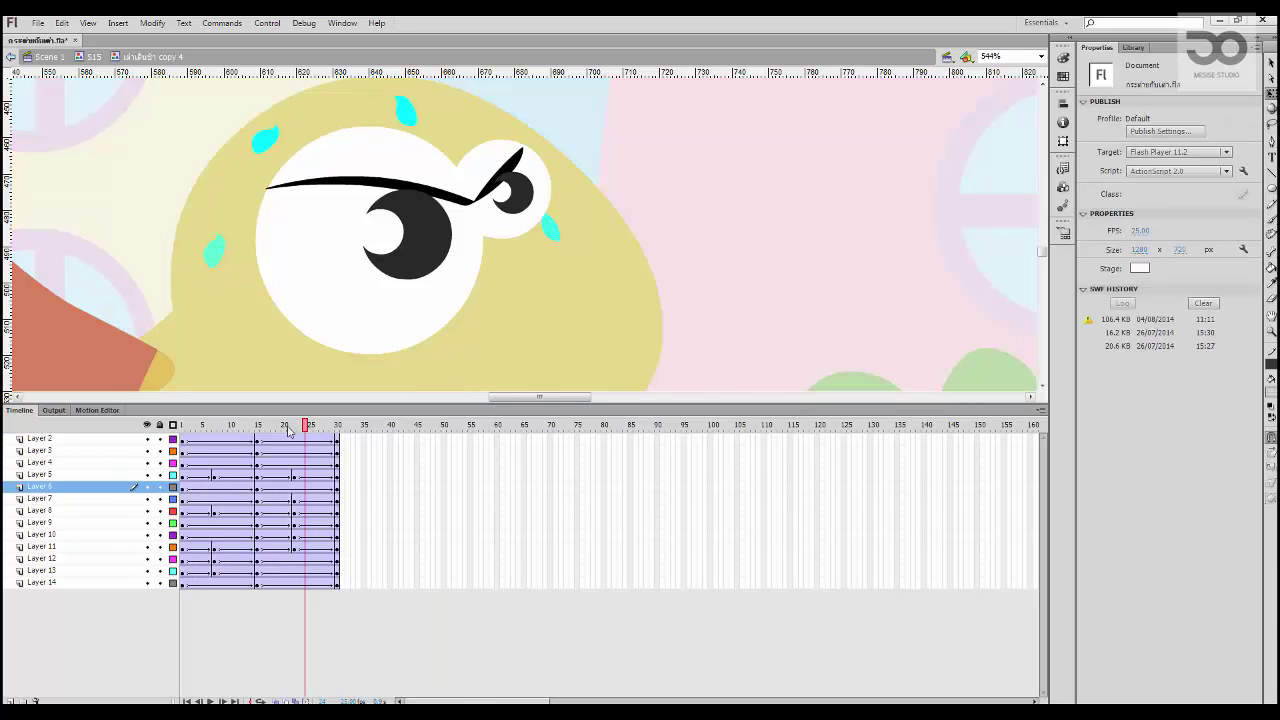
left_click(182, 425)
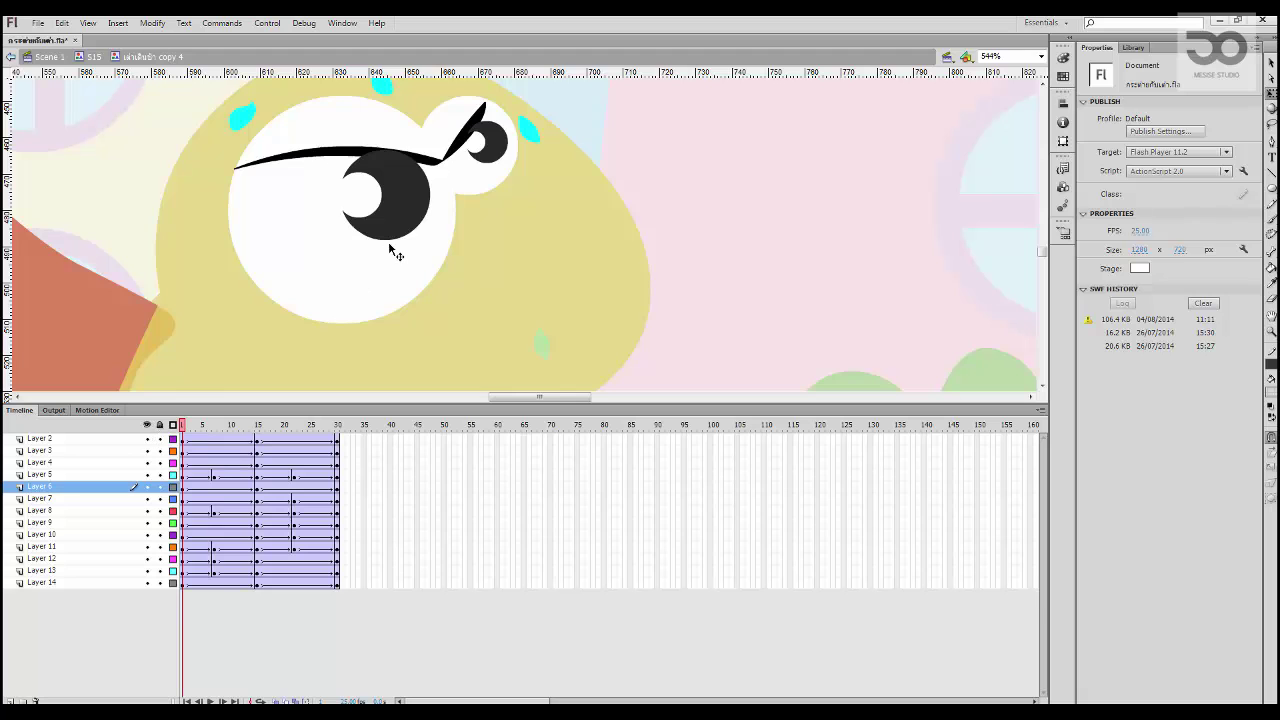
left_click_drag(394, 250, 403, 300)
mouse_move(192, 429)
left_mouse_down()
mouse_move(289, 426)
mouse_move(173, 430)
left_mouse_up()
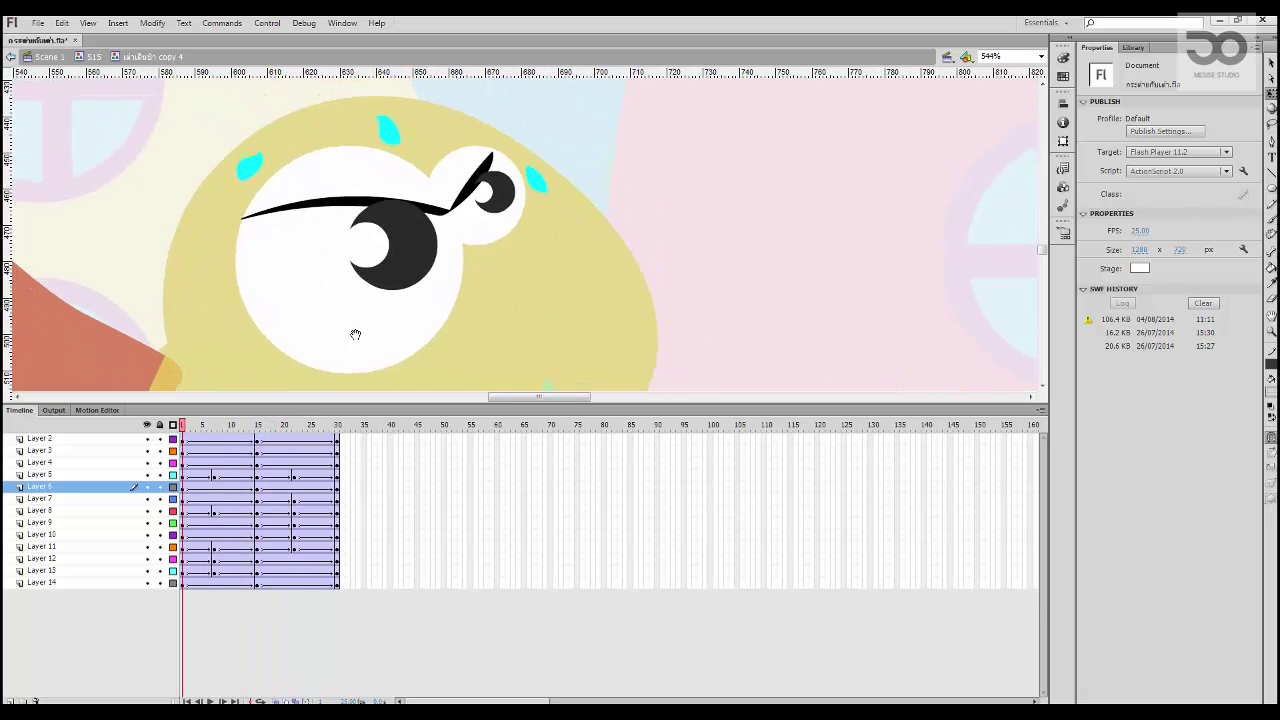
left_click_drag(354, 334, 355, 318)
left_click(386, 238)
left_click_drag(370, 194, 371, 223)
key("ctrl+z")
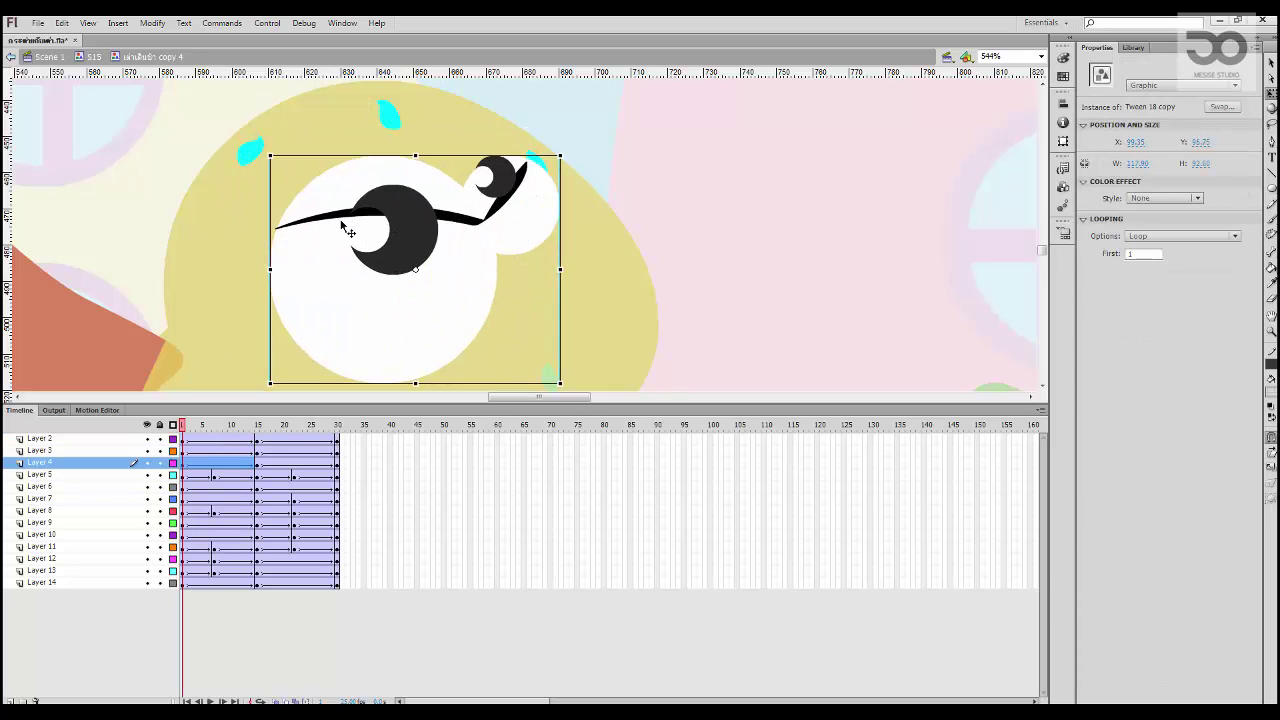
key("ctrl+z")
Step: Duplicate the symbol holding the eye whites and eyelid line at frame 1 of Layer 4
right_click(297, 210)
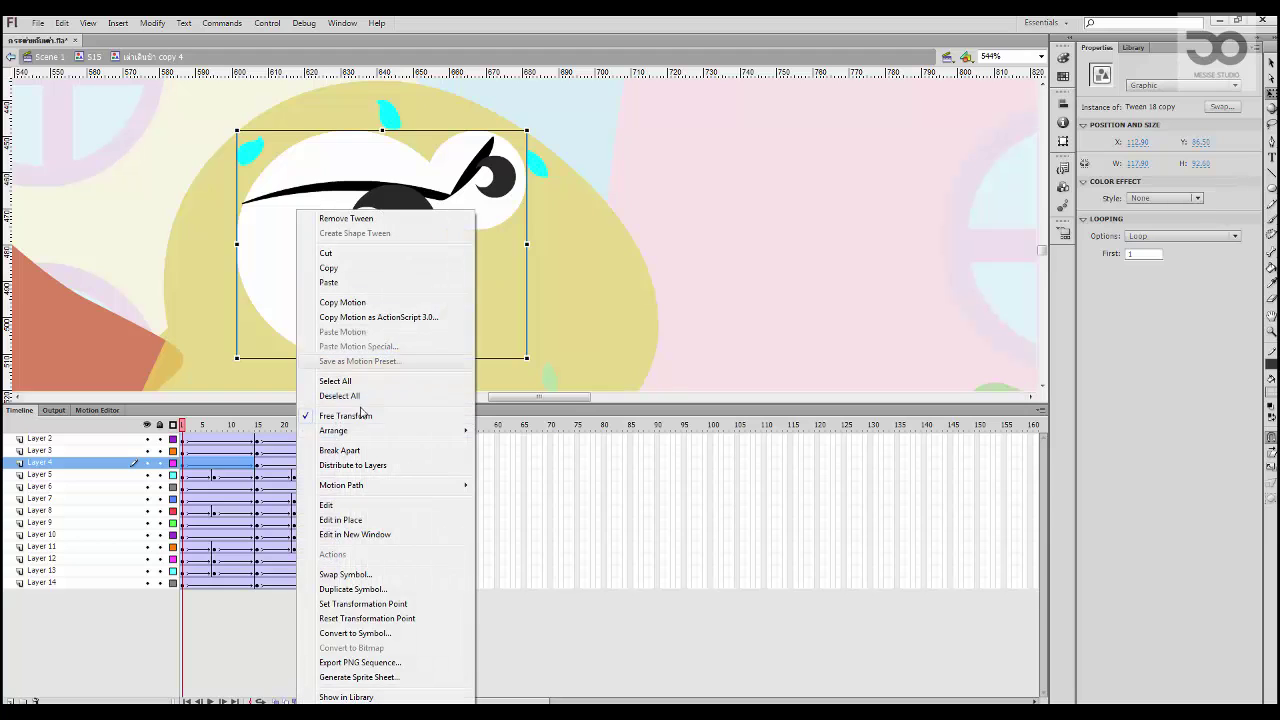
left_click(362, 589)
key("Return")
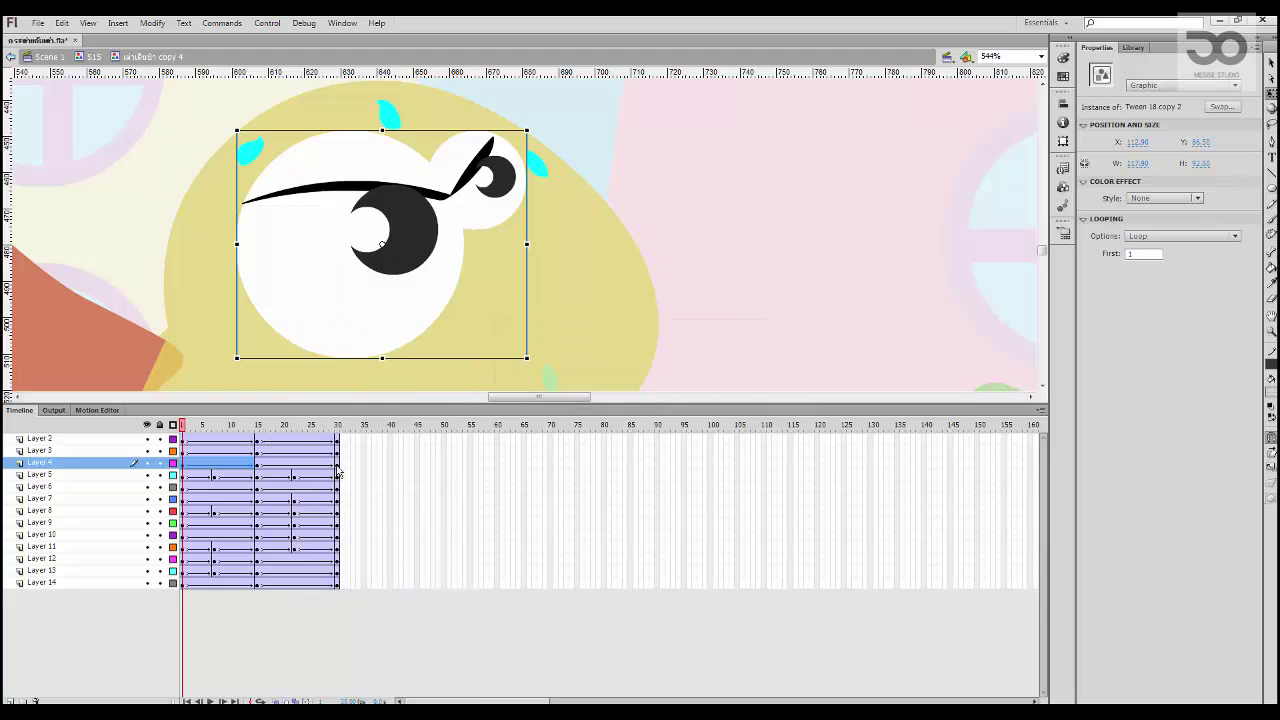
Step: Clear Layer 4's old keyframes and insert new ones at frames 30 and 15 using the duplicated eye symbol
left_click(247, 463)
right_click(247, 463)
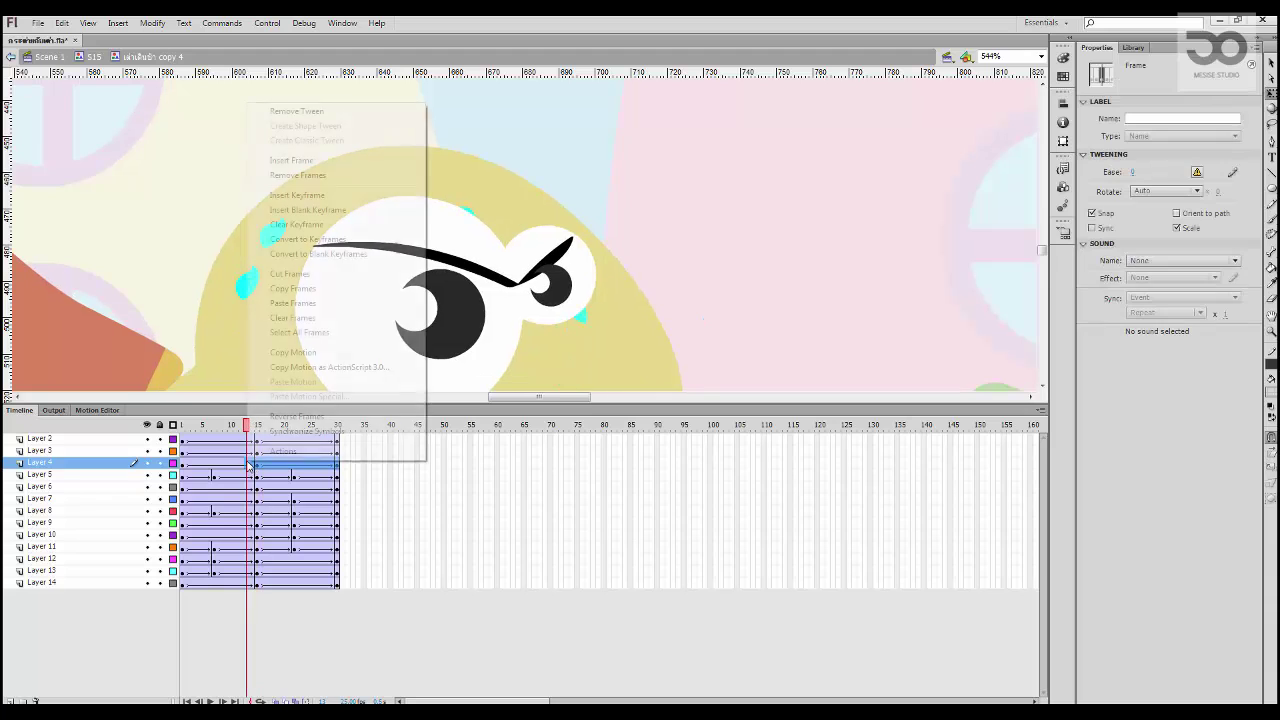
left_click(300, 224)
left_click(263, 465)
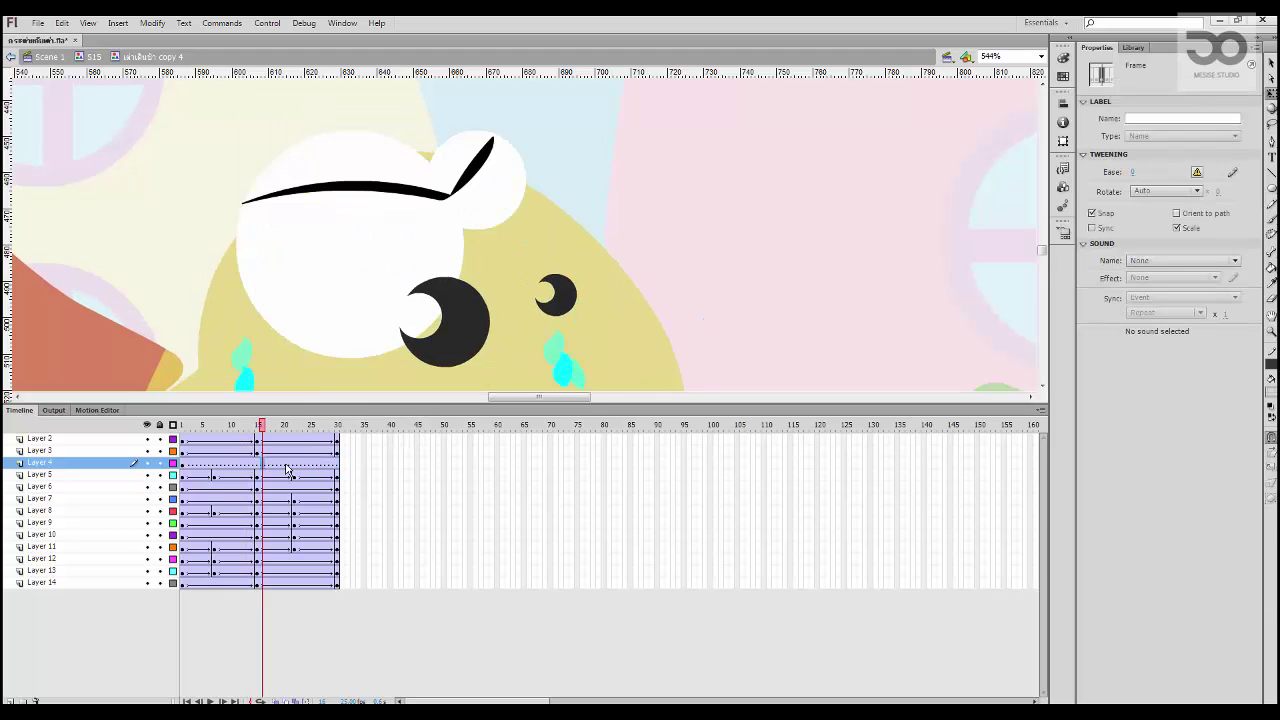
left_click(337, 470)
left_click(257, 467)
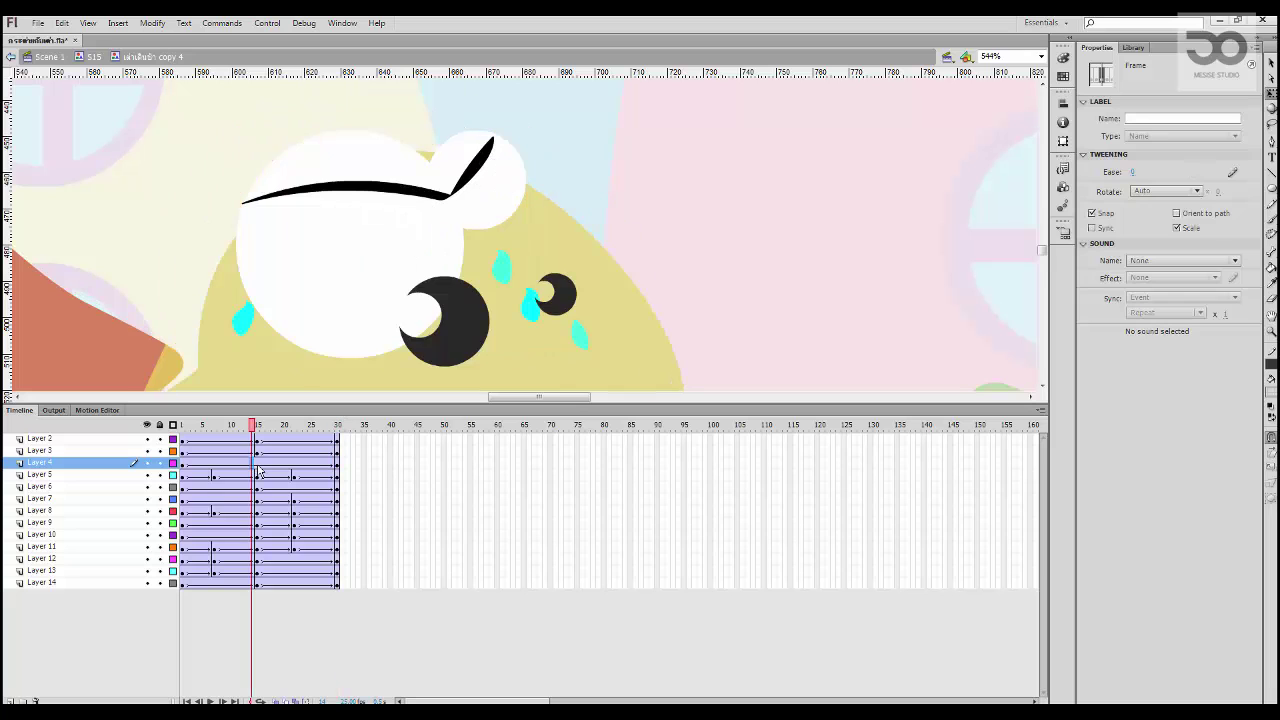
Step: Move Layer 4's eye whites down onto the head at frame 15 and rotate them clockwise to match the head's tilt
left_click_drag(410, 221, 391, 310)
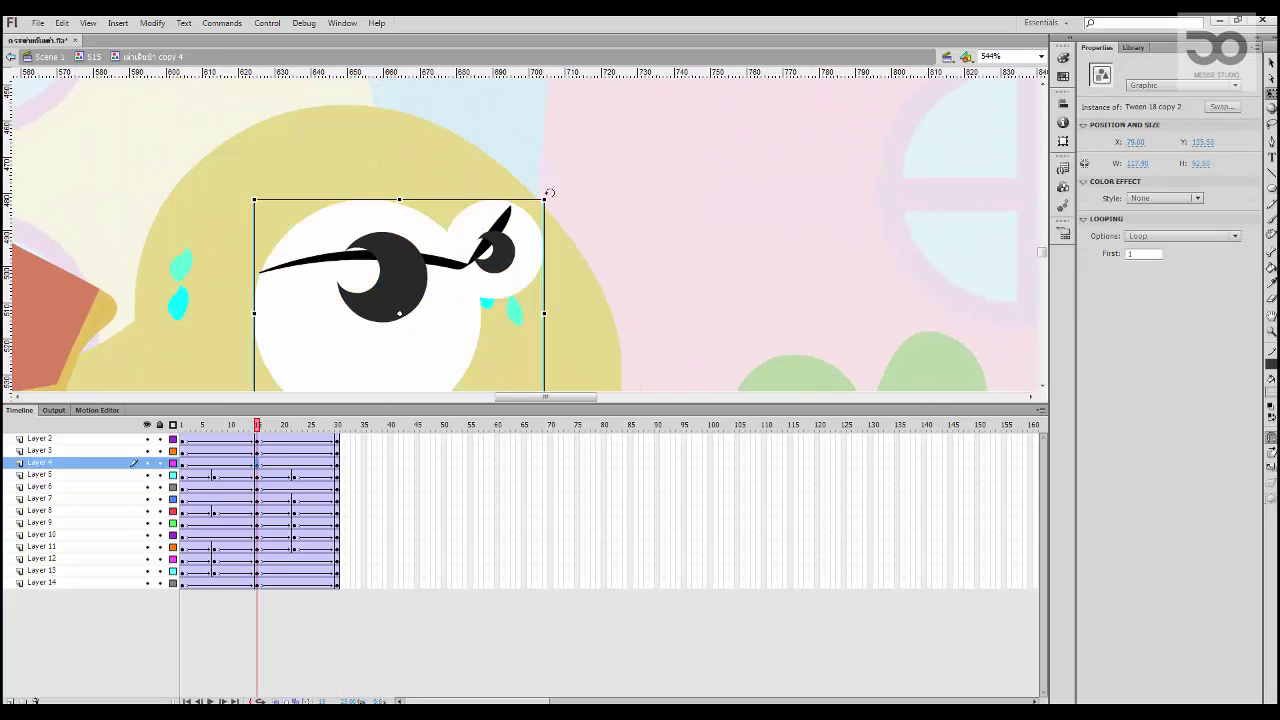
mouse_move(549, 193)
left_mouse_down()
mouse_move(569, 200)
mouse_move(552, 203)
left_mouse_up()
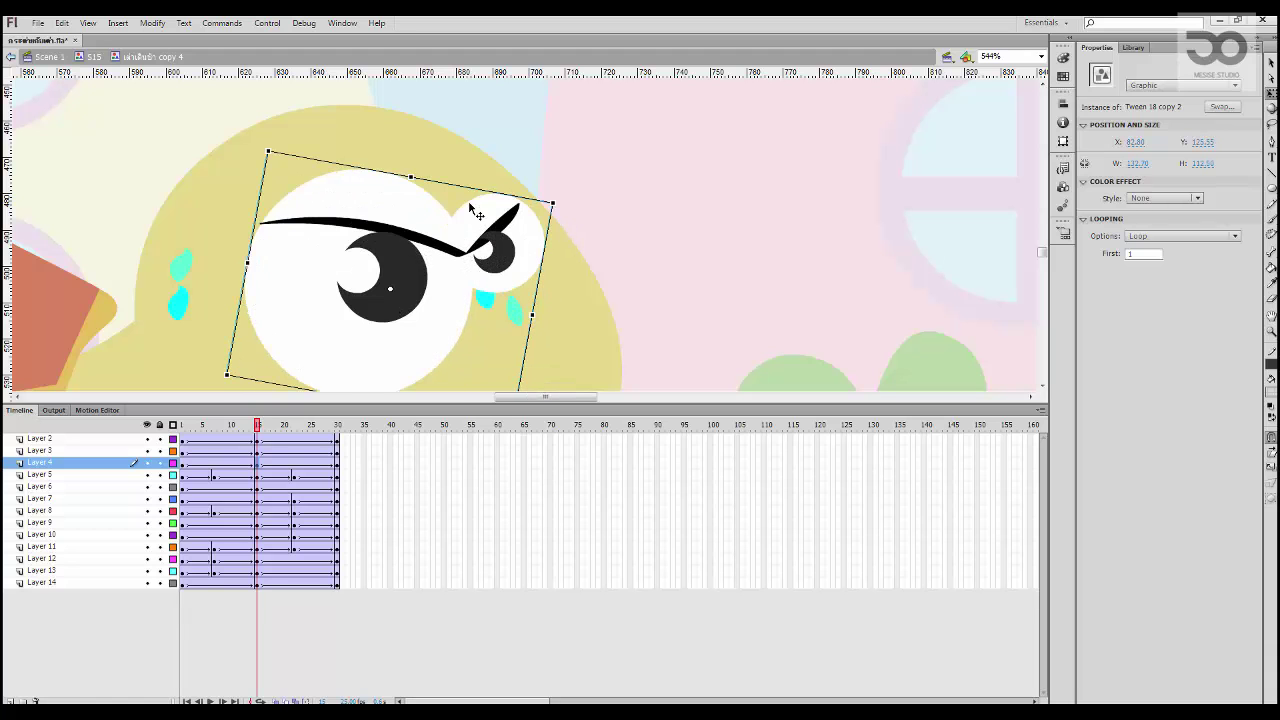
left_click_drag(453, 229, 455, 231)
Step: Go to frame 1, open the duplicated eye symbol for editing, and delete its angry eyelid line
left_click_drag(229, 427, 135, 424)
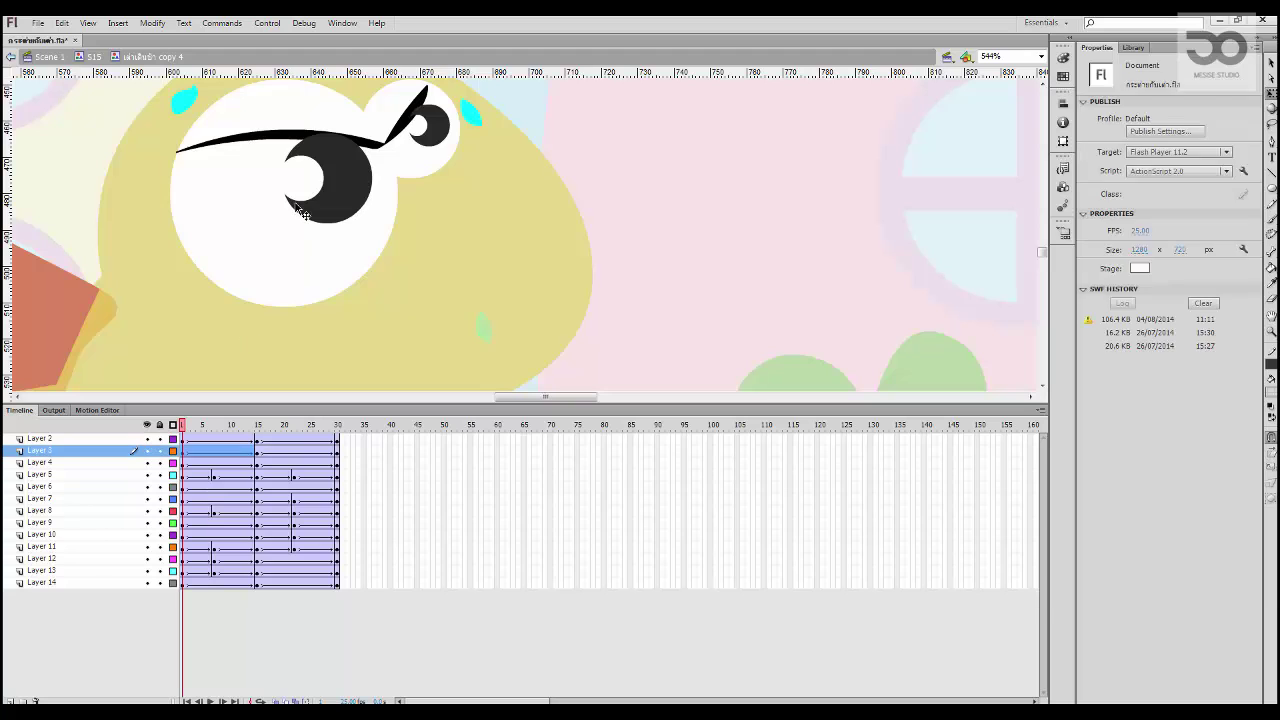
left_click(223, 257)
double_click(223, 257)
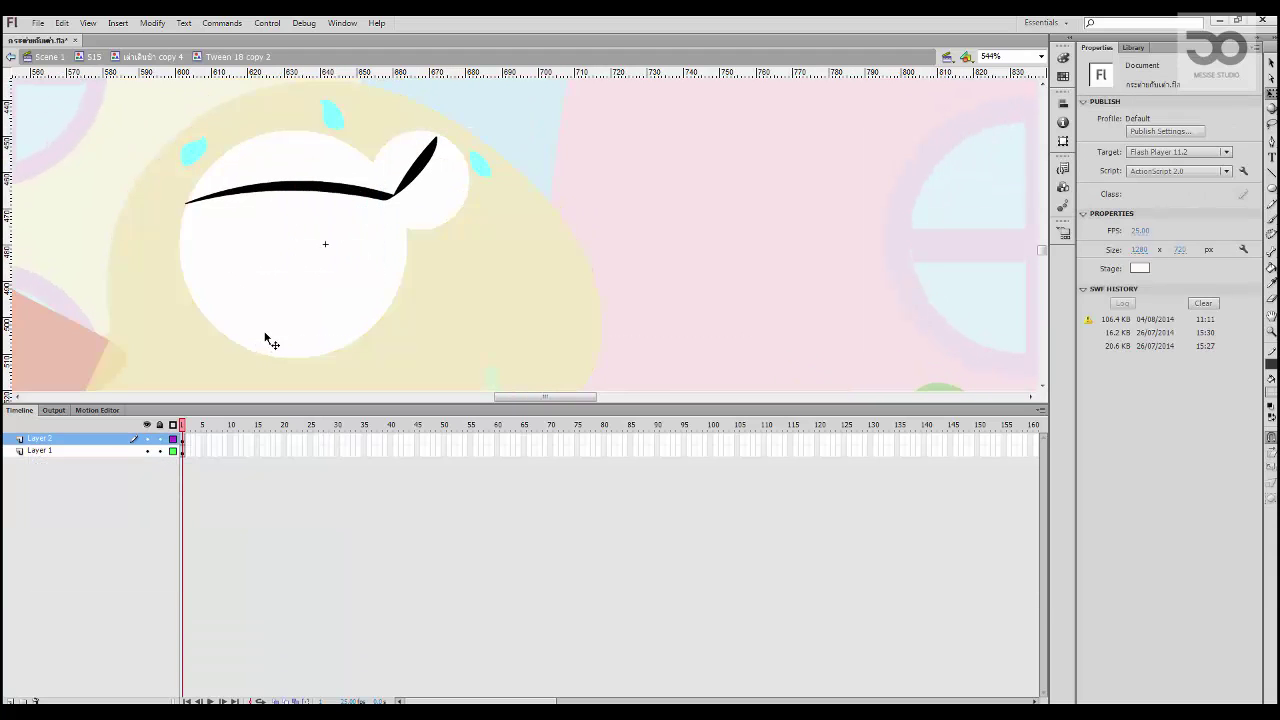
left_click(353, 196)
key("Delete")
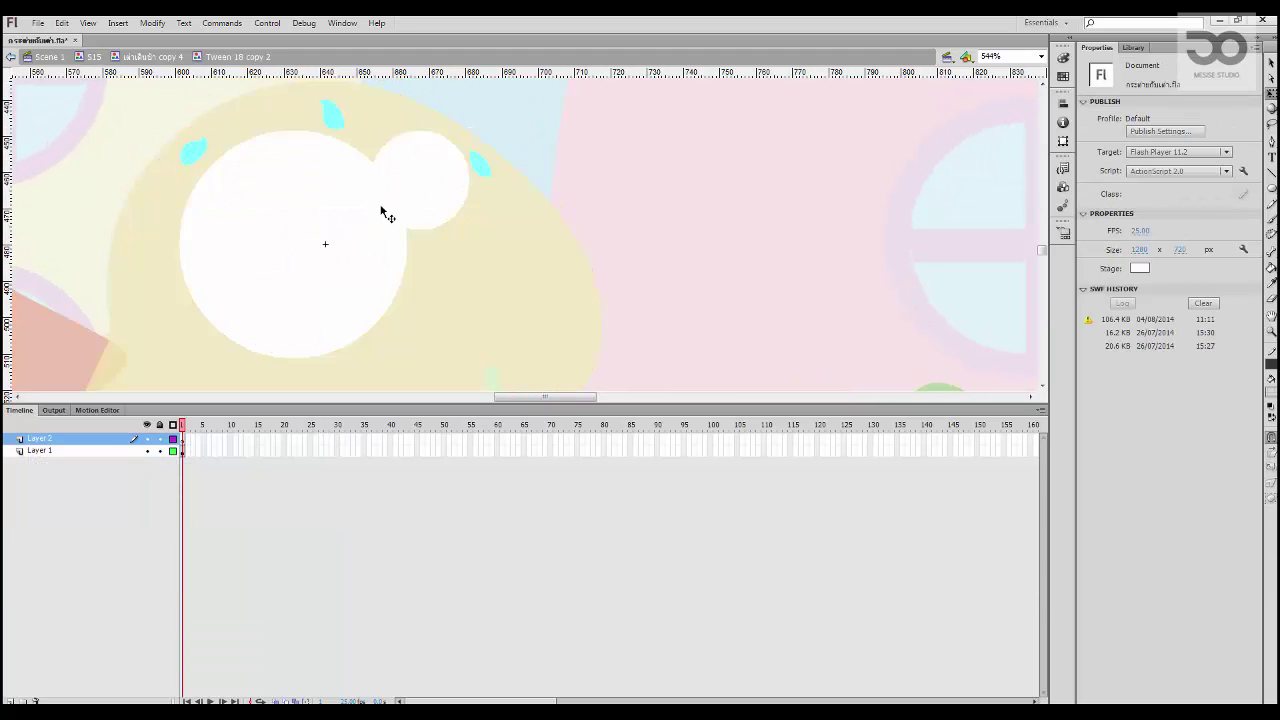
Step: Brush a drooping eyelid line across the large eye and a short one across the small eye, and fill both with black
key("b")
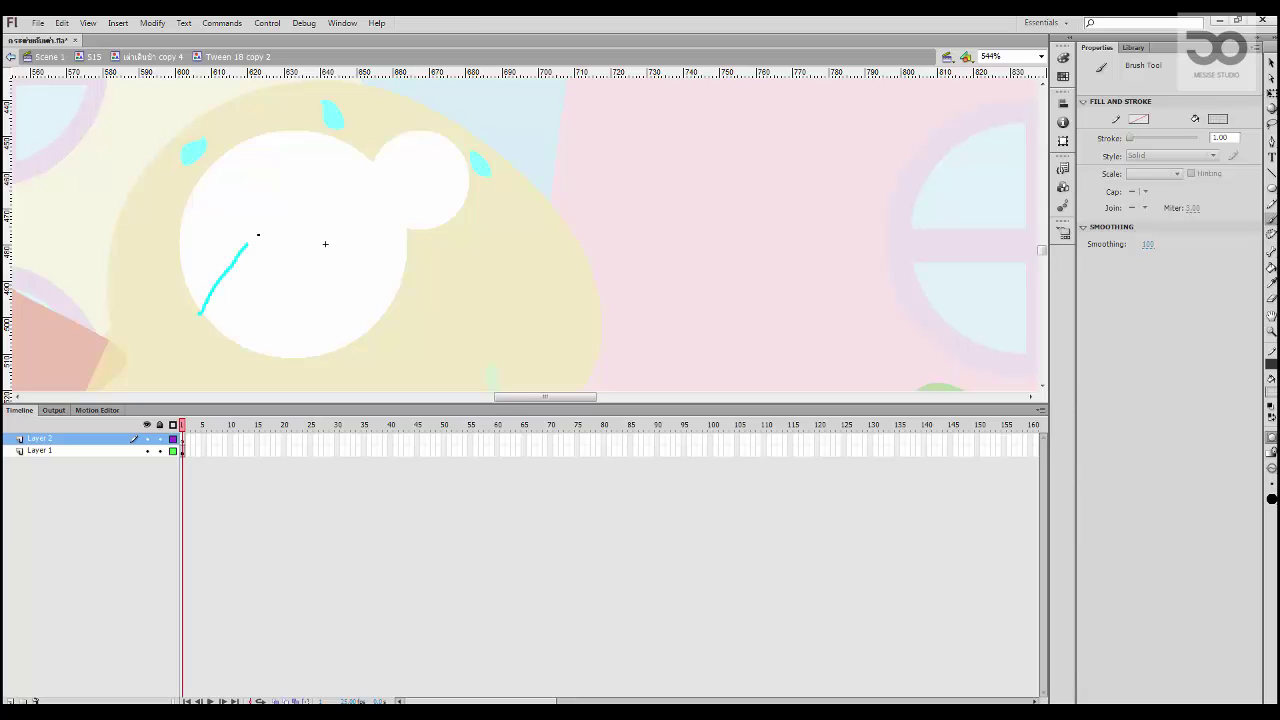
left_click_drag(375, 162, 377, 158)
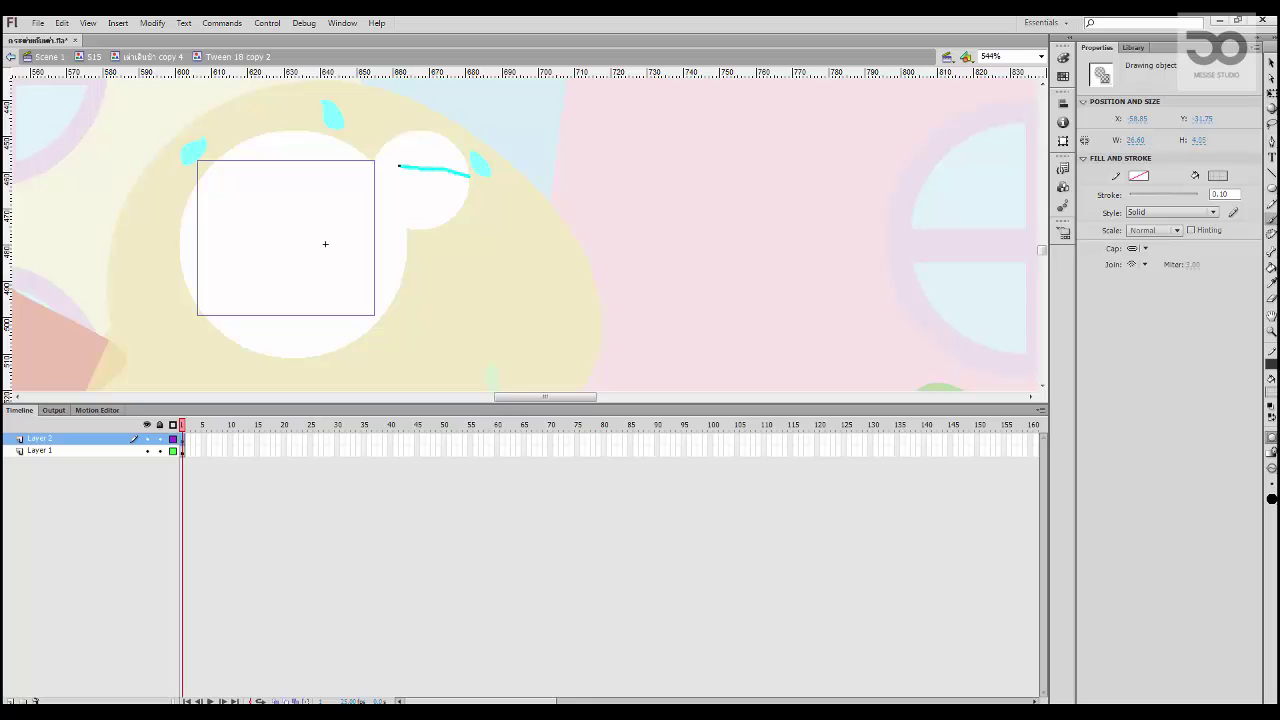
left_click(330, 175)
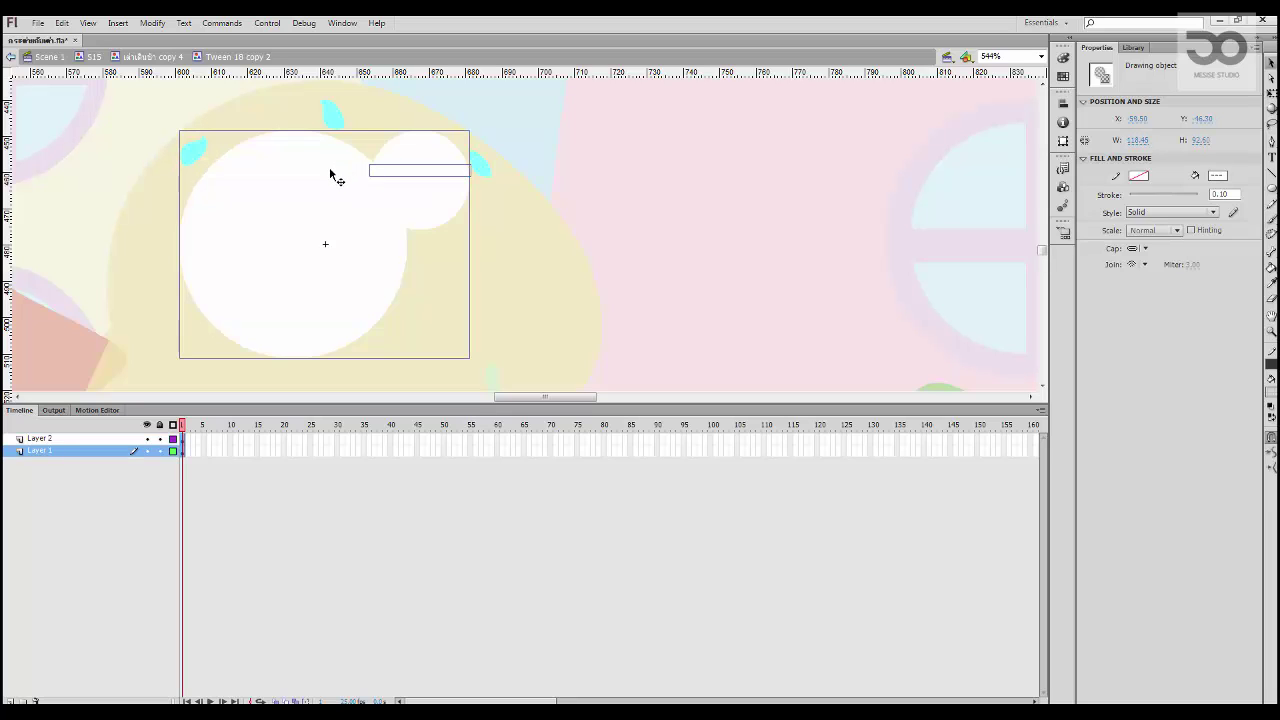
left_click(330, 183)
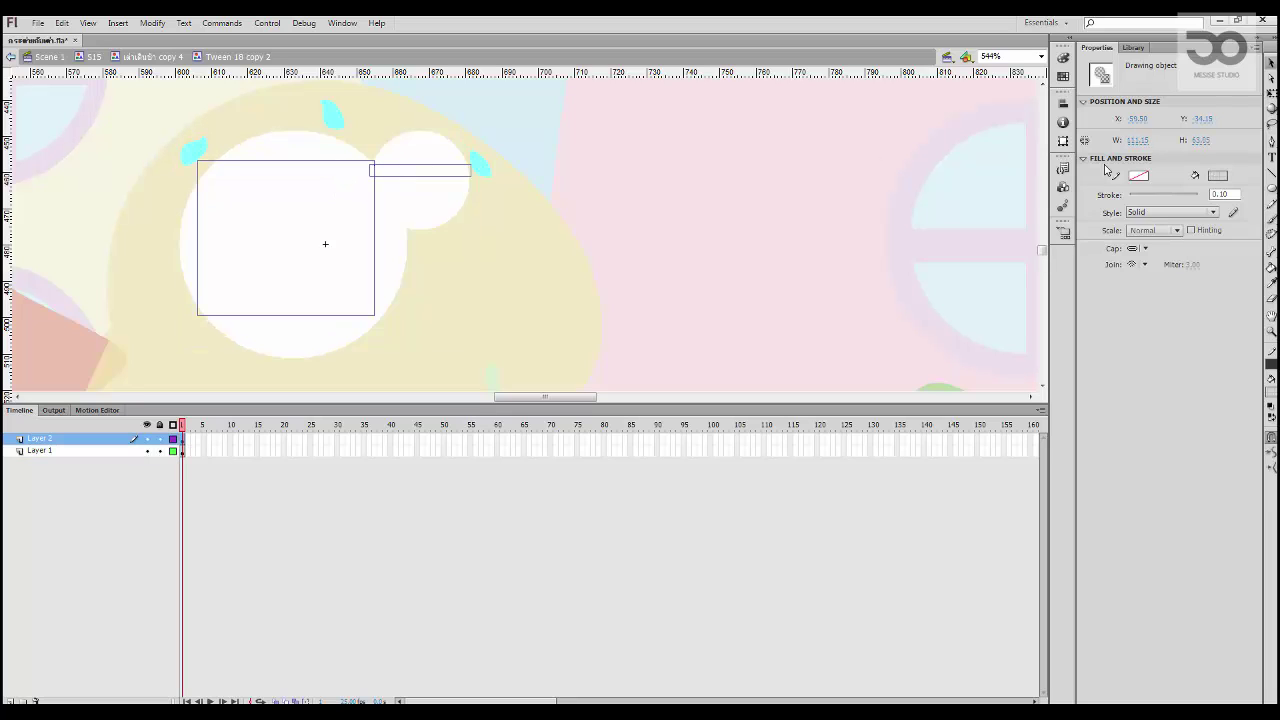
left_click(1222, 177)
left_click(1096, 297)
left_click(1222, 177)
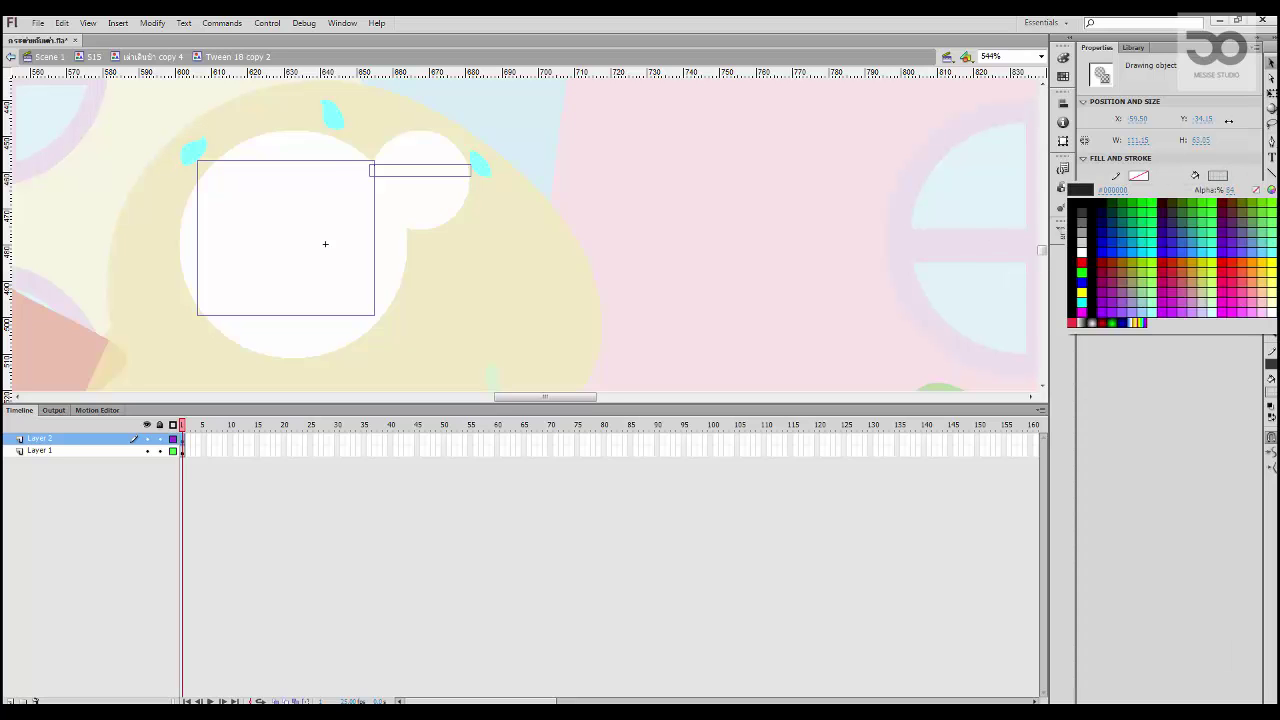
left_click(1081, 206)
left_click(724, 143)
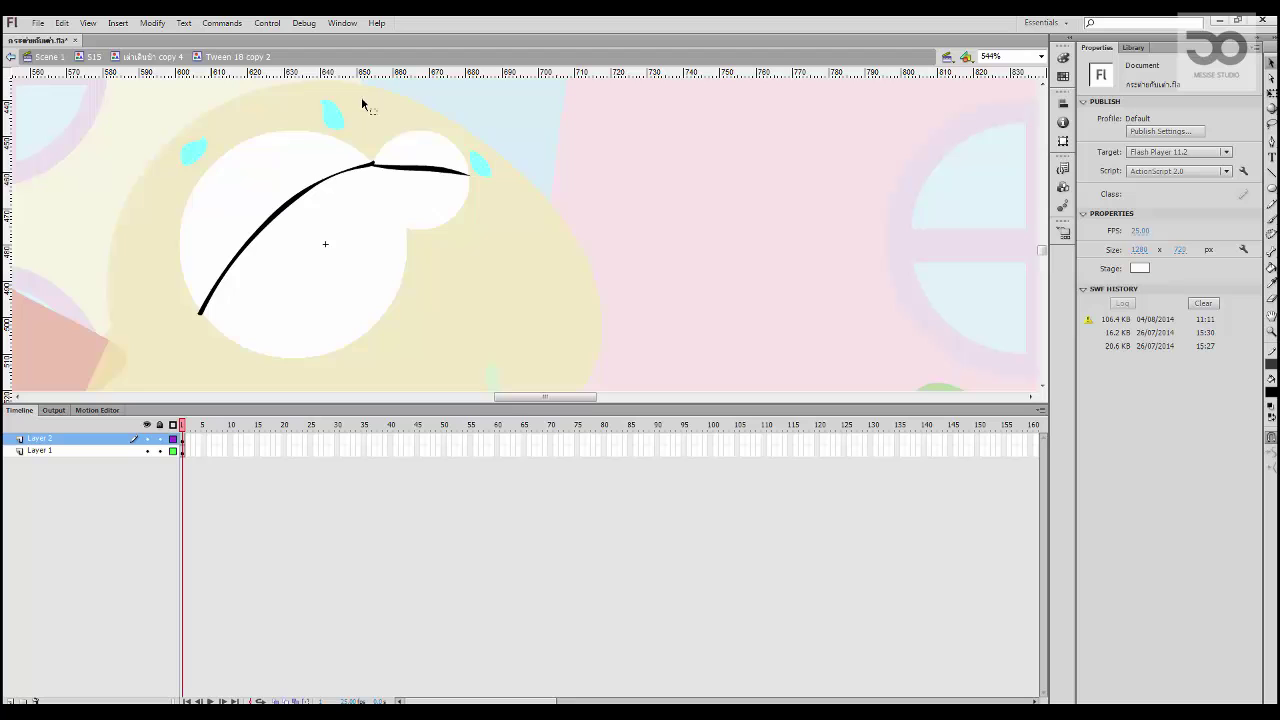
Step: Reopen the eye symbol and replace the small eye's lid line with a brushed line arching higher across that eye, continuing the large eye's line
left_click(174, 59)
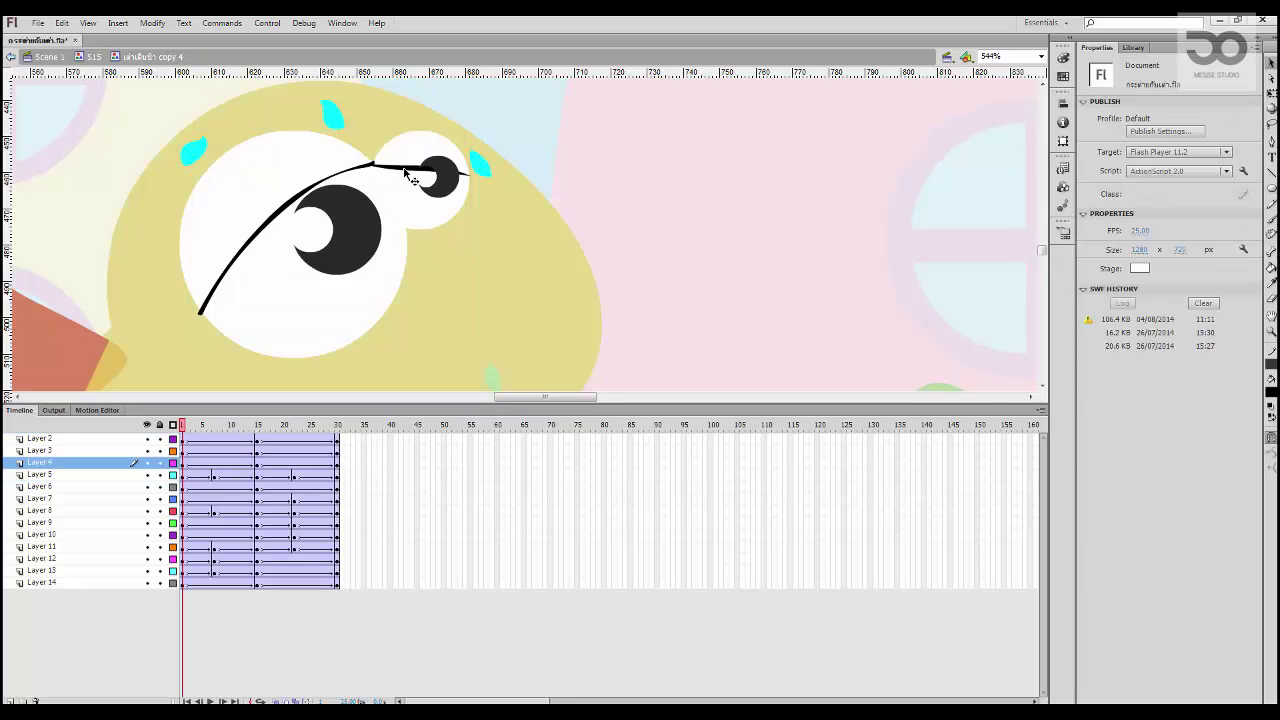
left_click(404, 174)
double_click(388, 173)
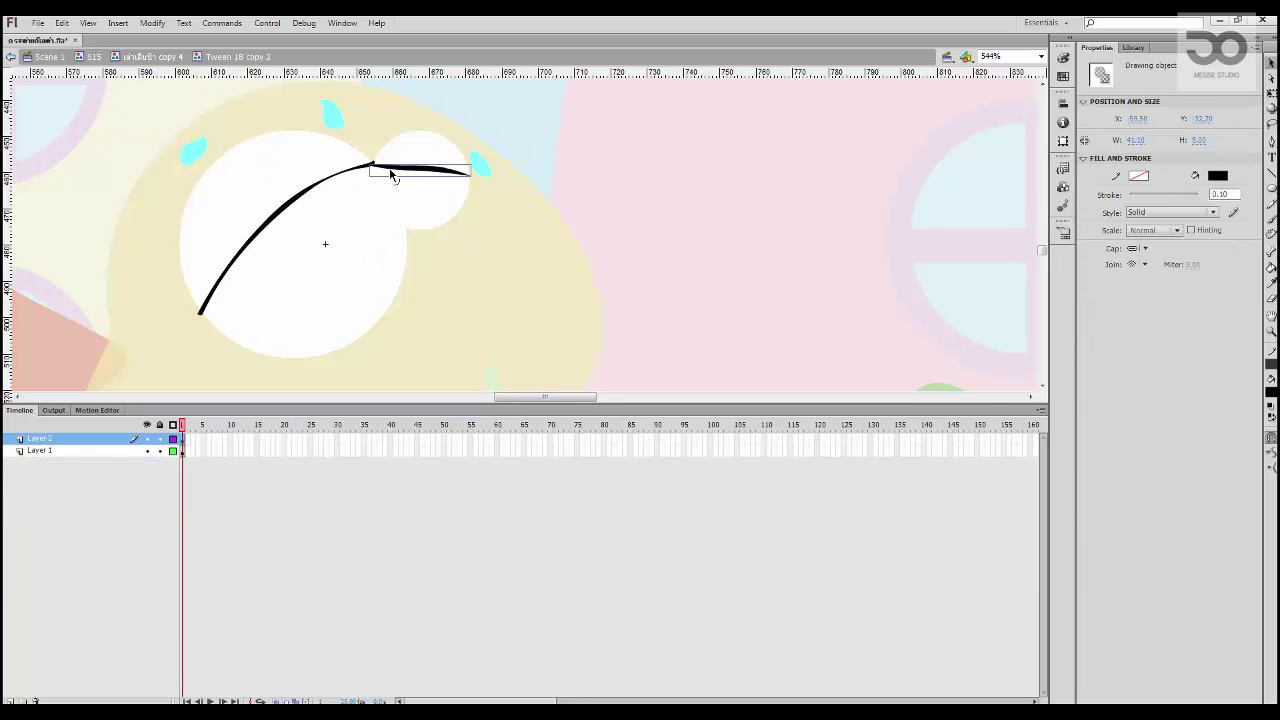
key("b")
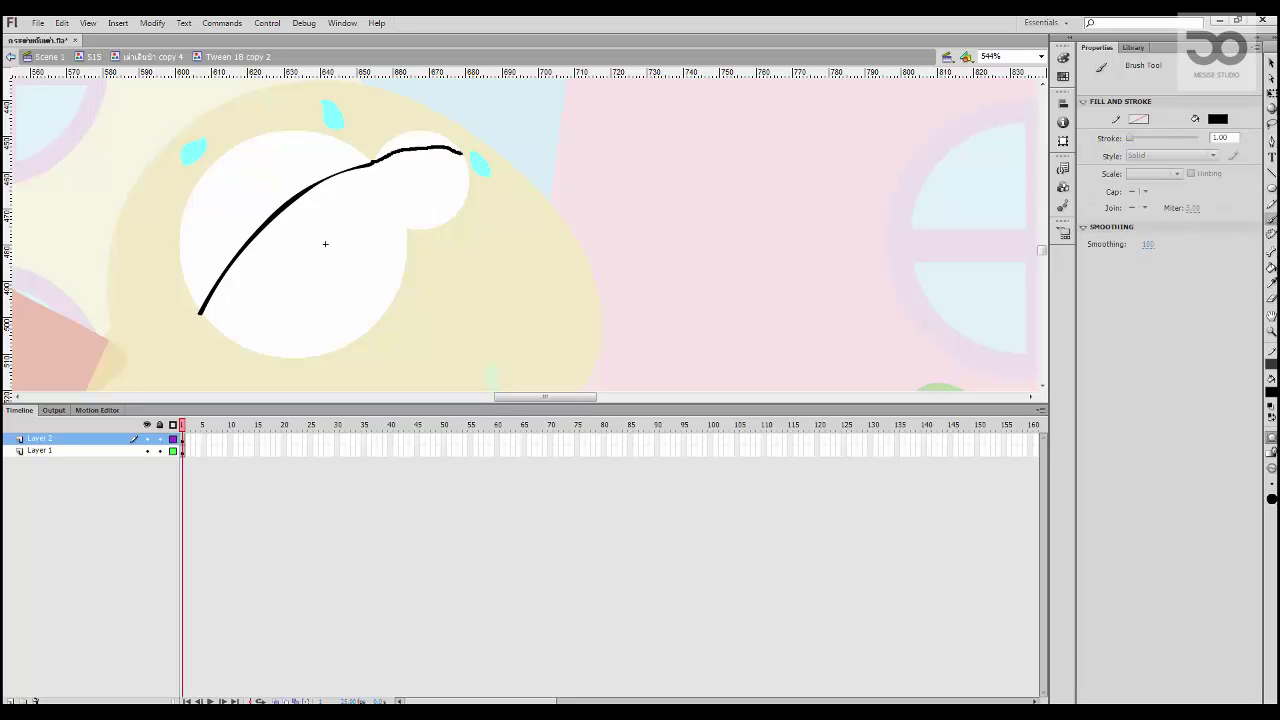
left_click_drag(461, 153, 462, 153)
key("v")
double_click(639, 175)
left_click(653, 187)
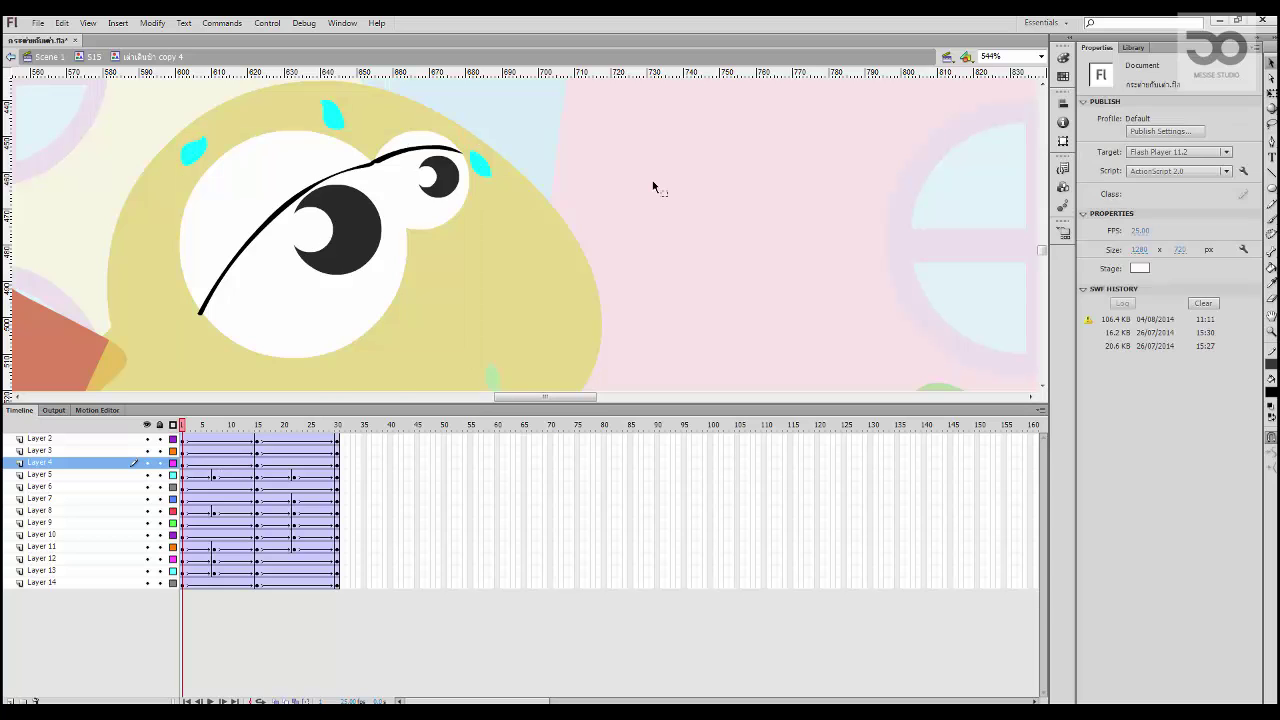
Step: Return to the S15 symbol and play the animation from frame 50 to check the tortoise's weary eyes while it walks
key("ctrl+minus")
key("ctrl+minus")
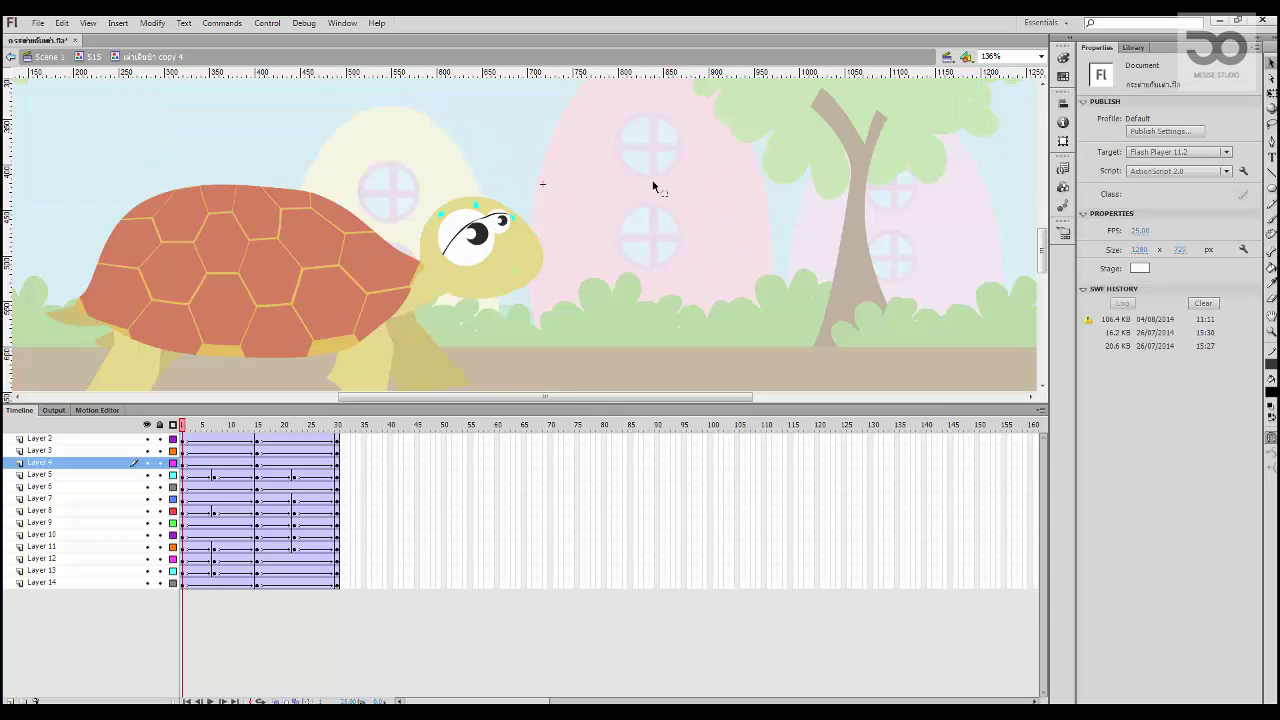
left_click_drag(653, 187, 626, 151)
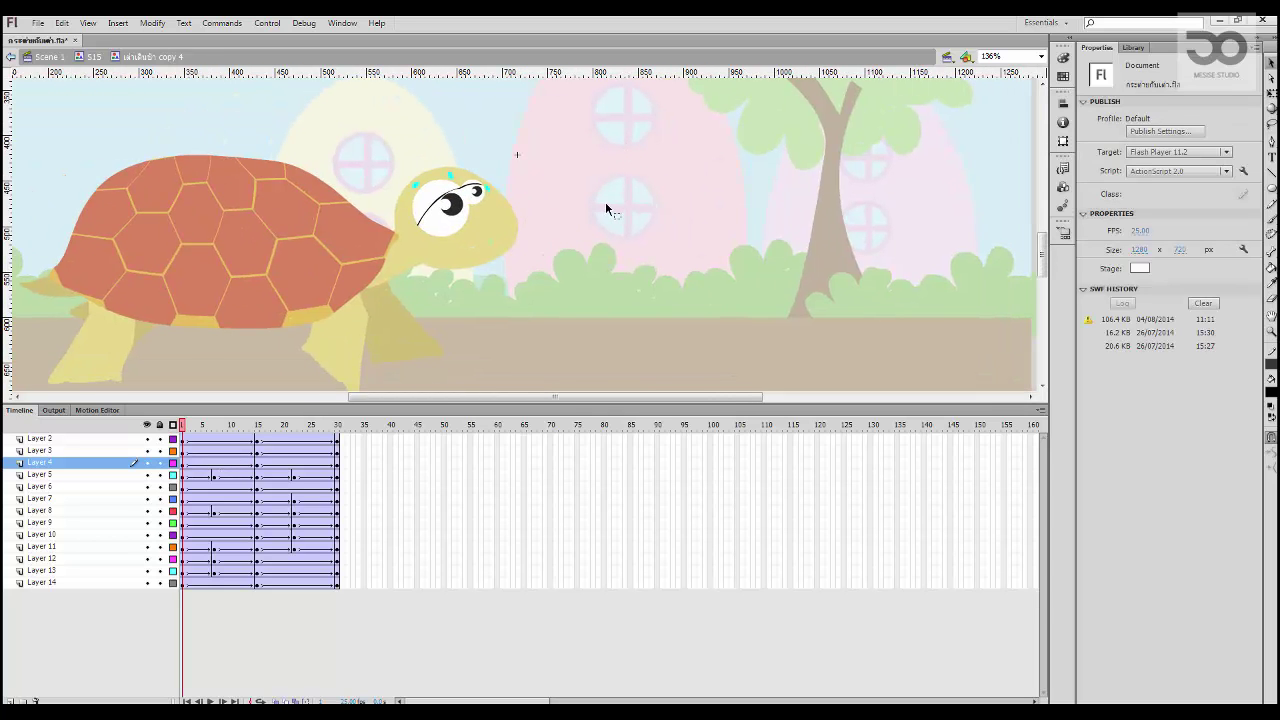
left_click_drag(606, 207, 615, 217)
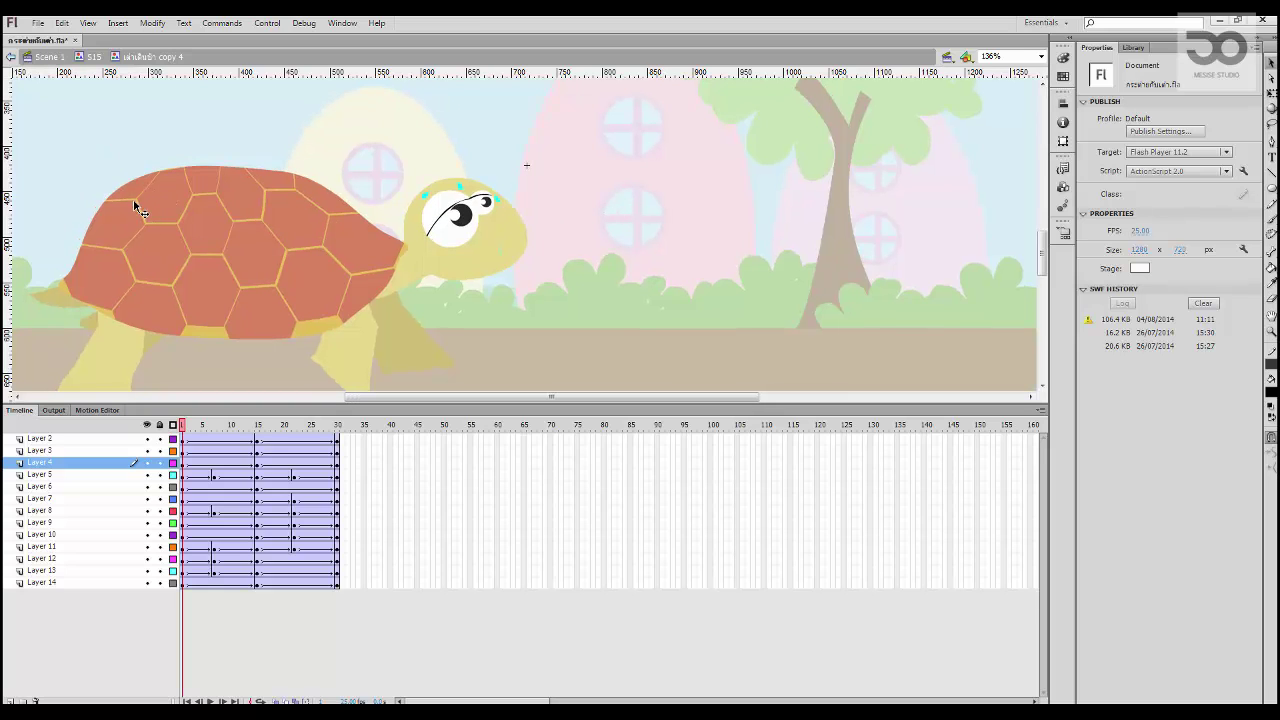
left_click_drag(371, 276, 377, 248)
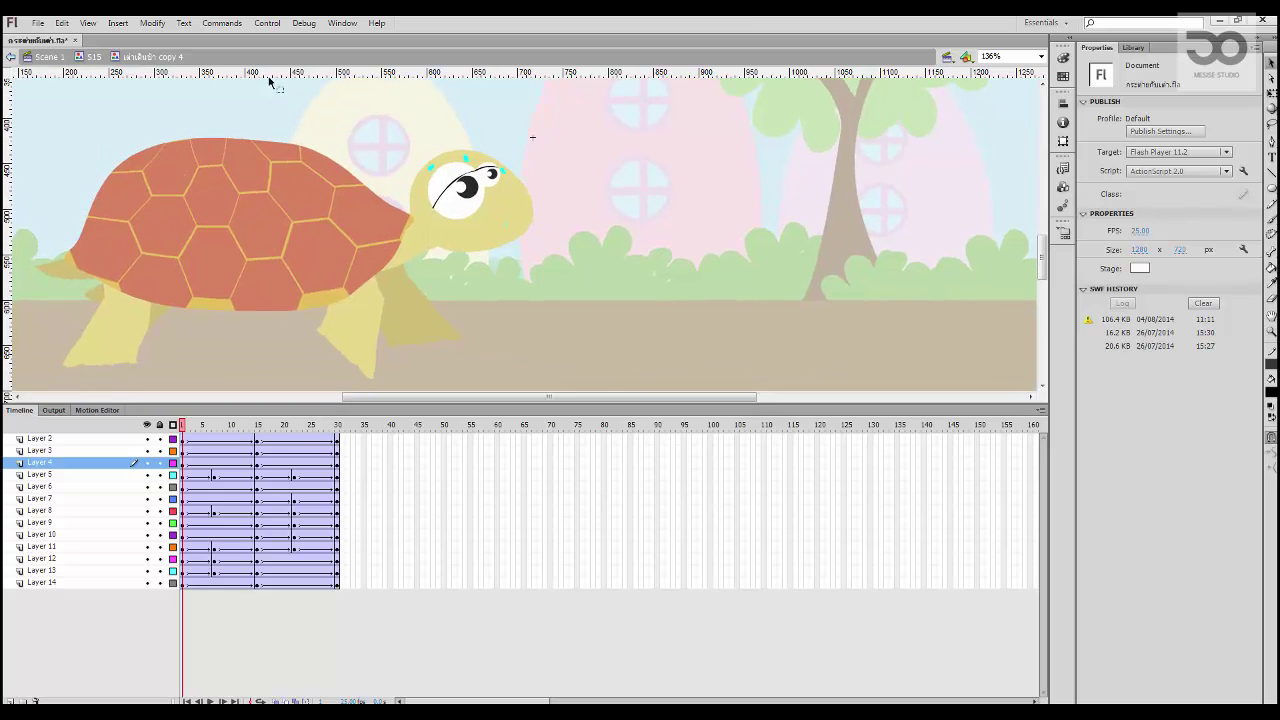
double_click(486, 316)
left_click_drag(486, 316, 528, 318)
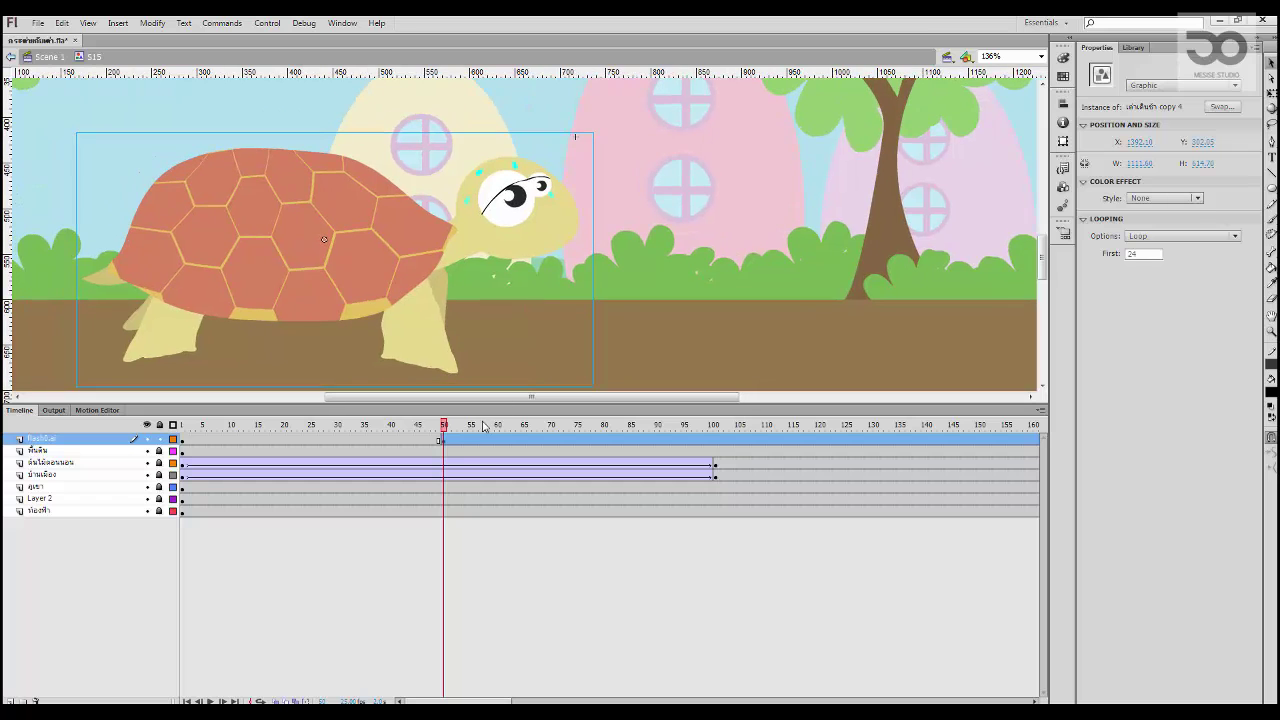
key("Return")
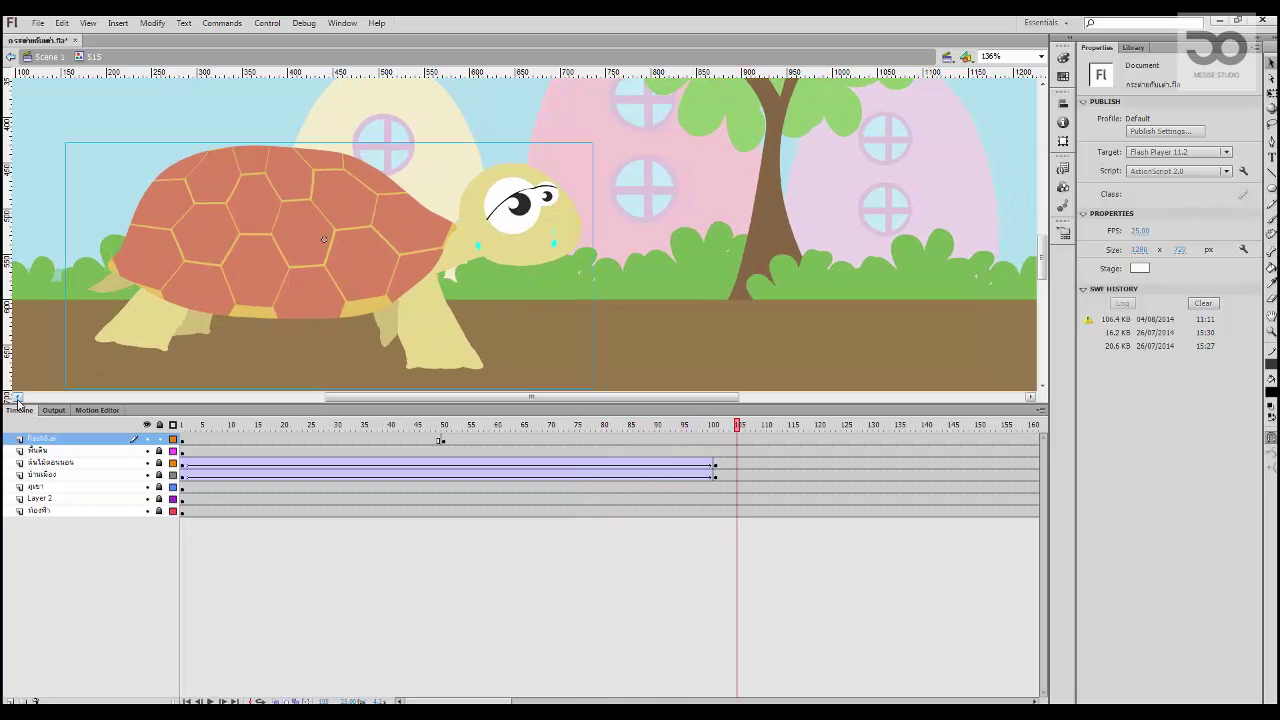
key("Return")
key("Return")
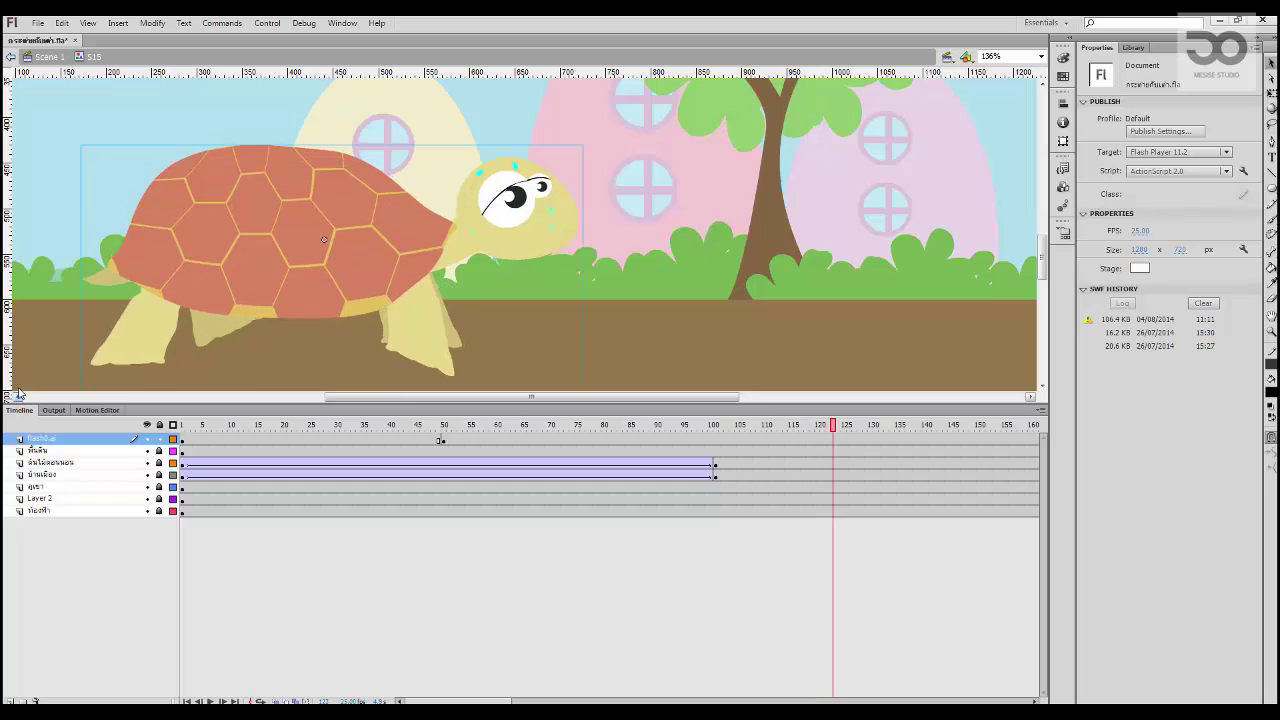
key("ctrl+minus")
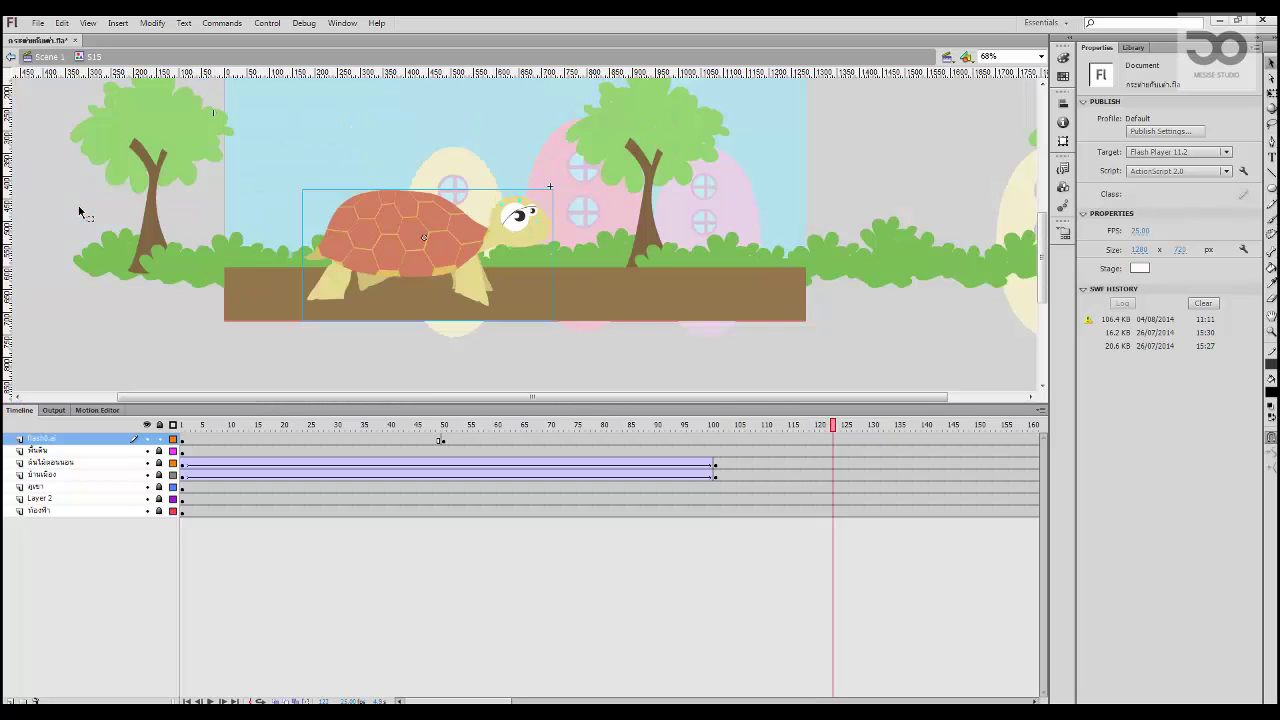
left_click(447, 428)
key("Return")
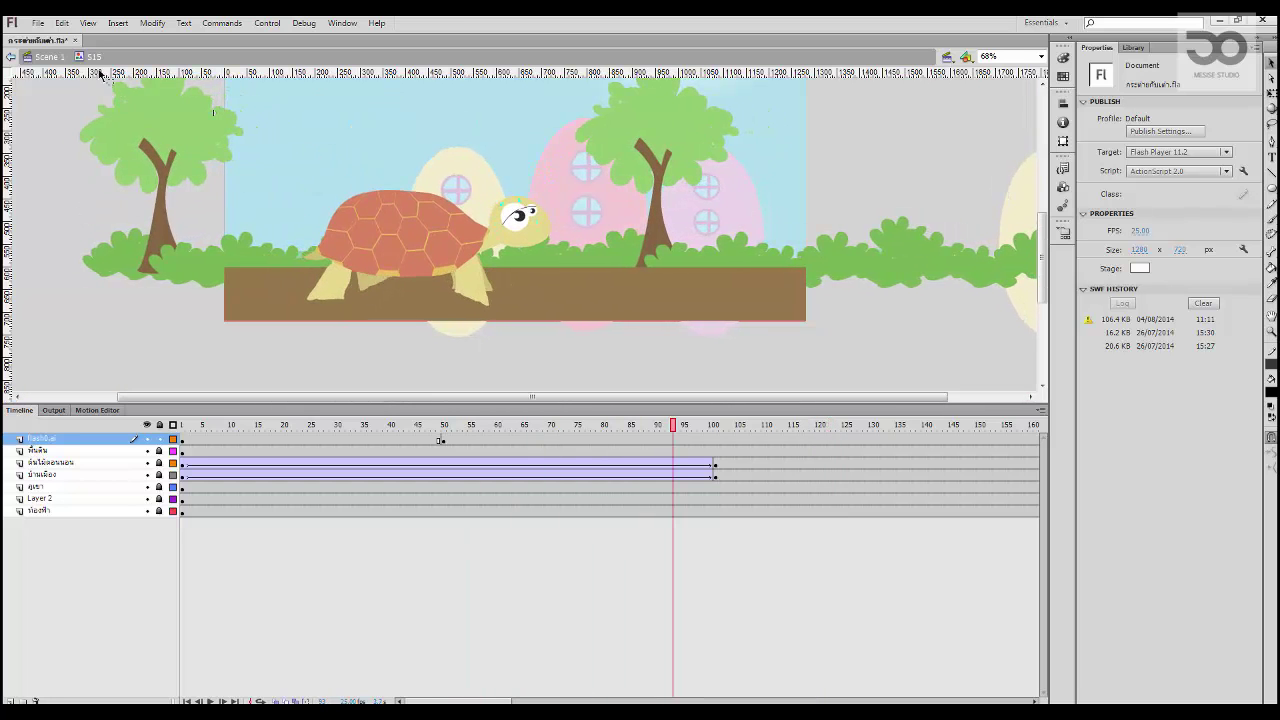
Step: Return to Scene 1 and remove 15 frames before the cut from S14 to S15, so that S15 starts at about frame 1475
left_click(49, 57)
left_click(471, 450)
key("comma")
key("comma")
key("comma")
key("comma")
key("comma")
key("comma")
key("comma")
key("comma")
key("comma")
key("comma")
key("comma")
key("comma")
key("comma")
key("comma")
key("comma")
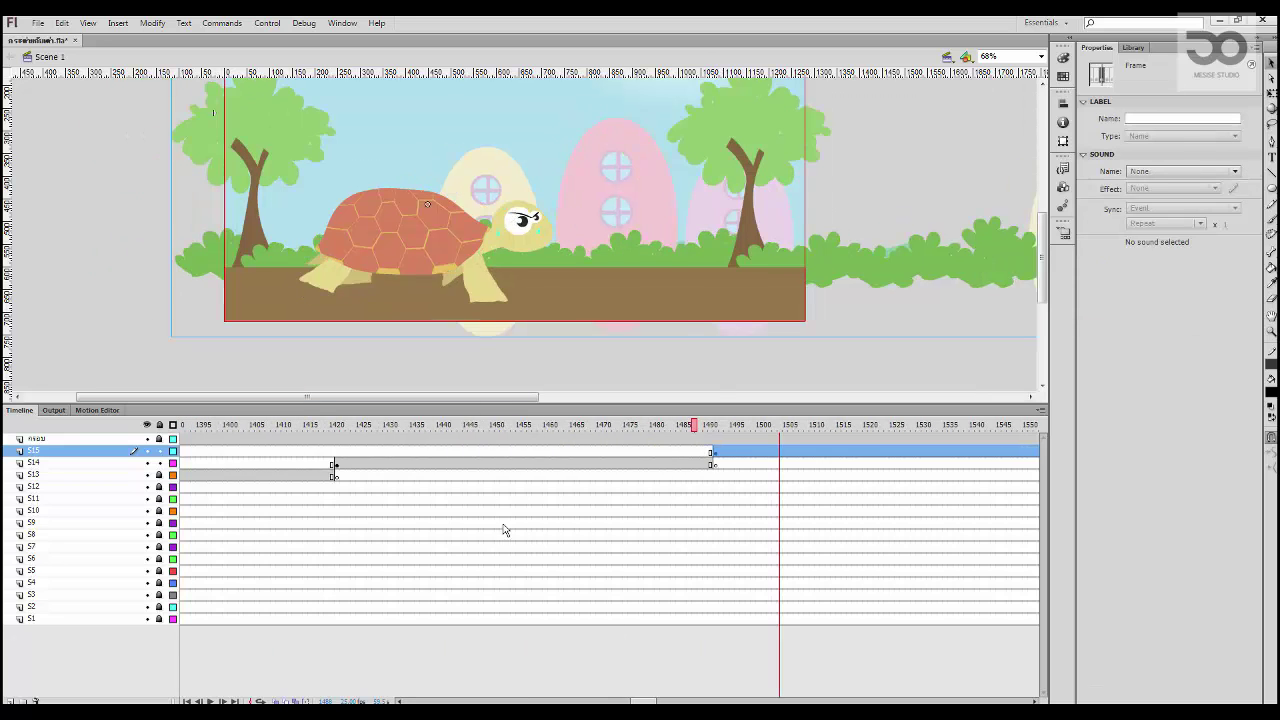
Step: Play the main timeline from about frame 1465 to review the cut from S14 into the walking tortoise shot
scroll(503, 530, "right", 3)
left_click(322, 437)
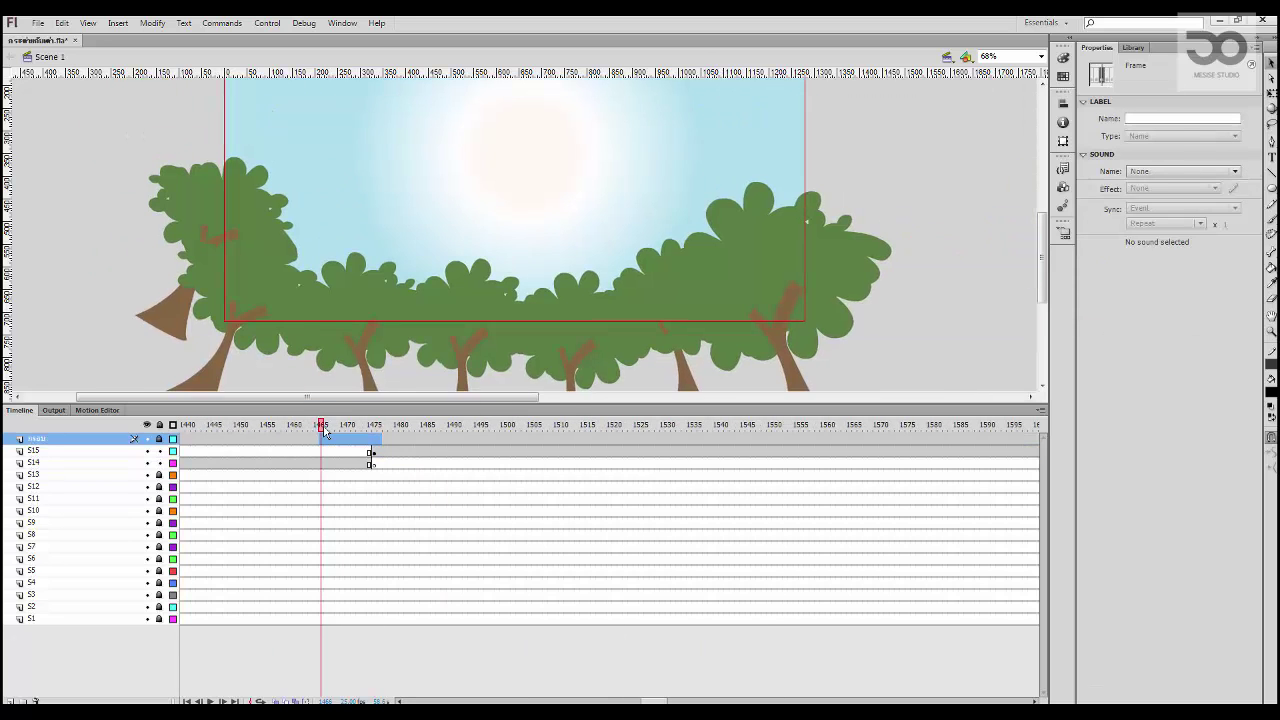
key("Return")
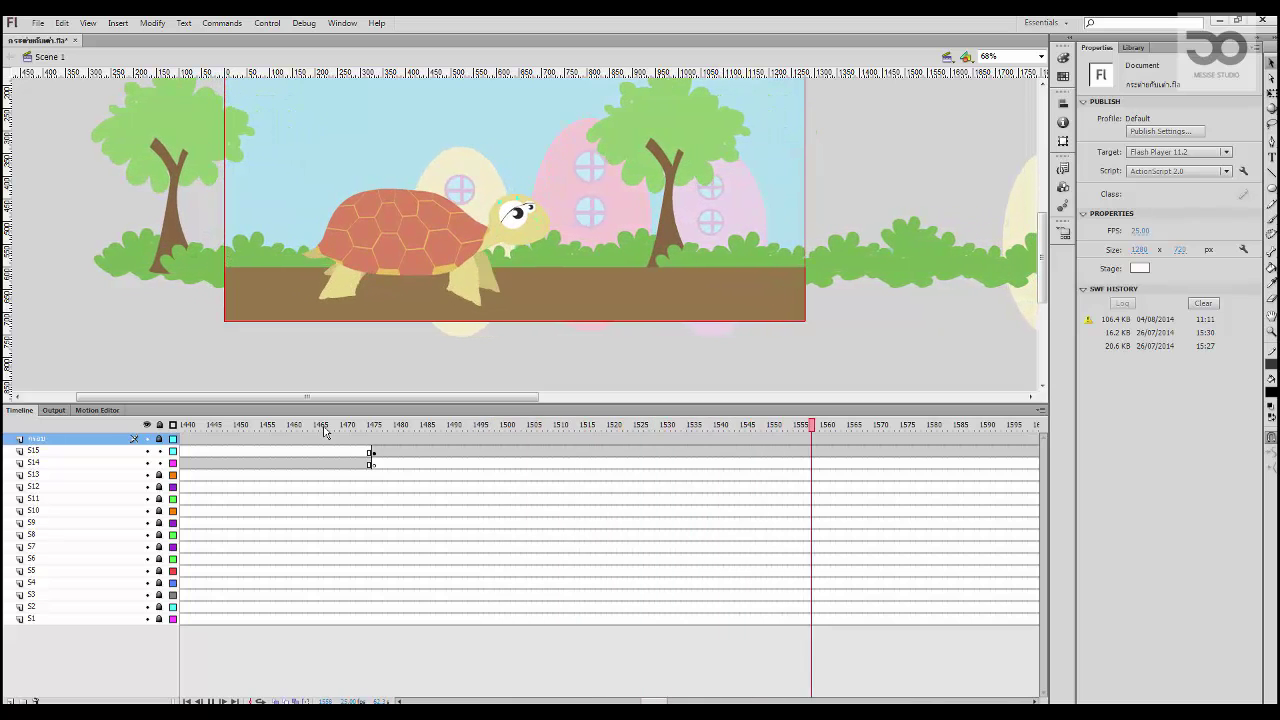
key("Return")
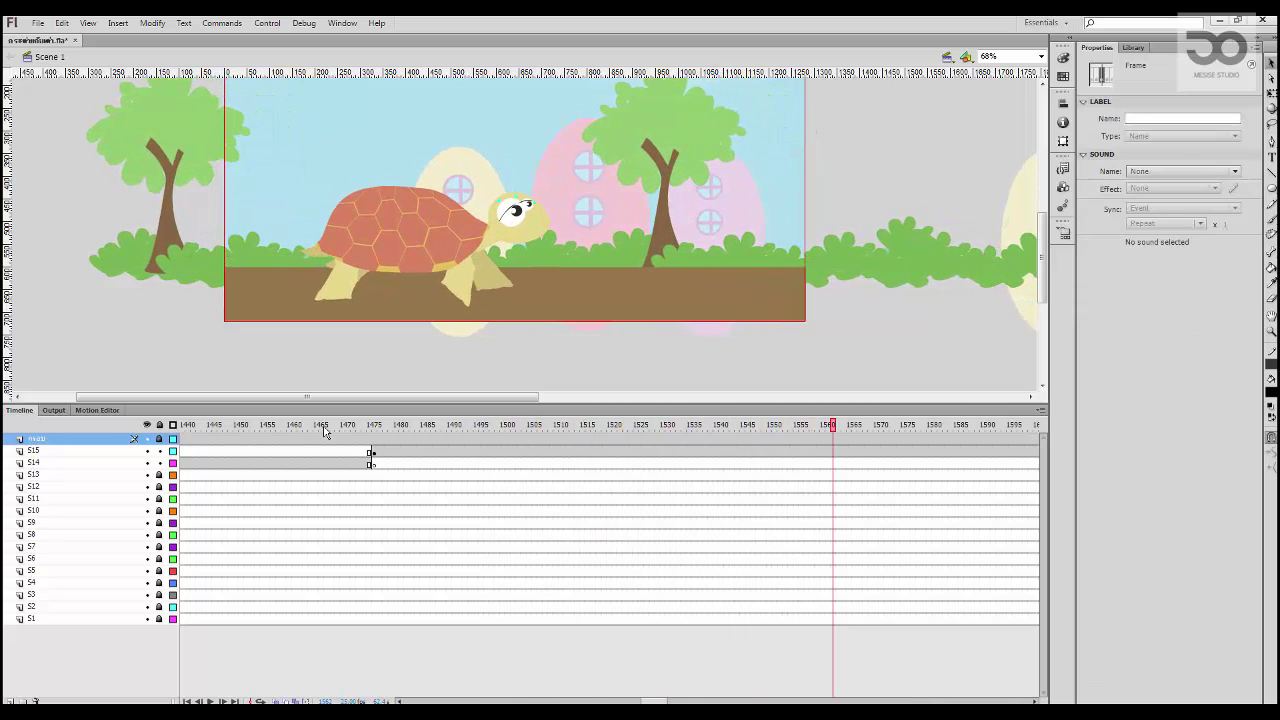
Step: End shot S15 with a blank keyframe at about frame 1561 on its layer and save the file
left_click(833, 452)
key("F7")
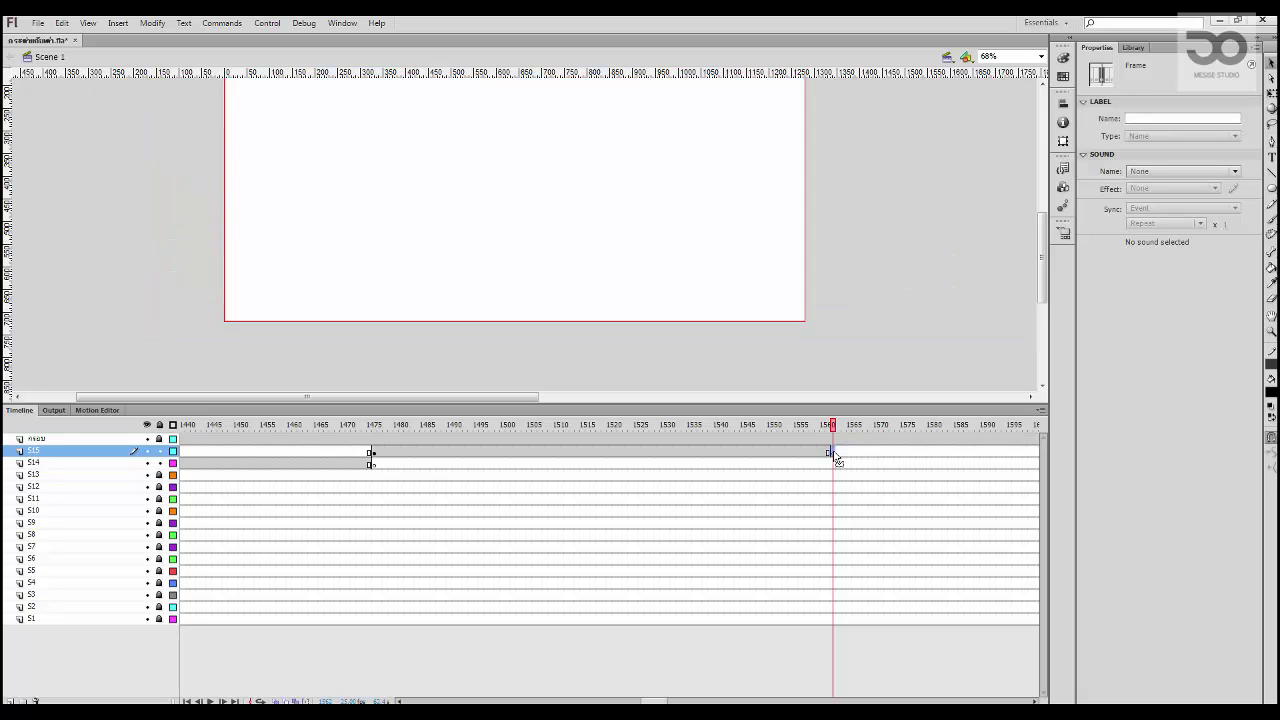
key("ctrl+s")
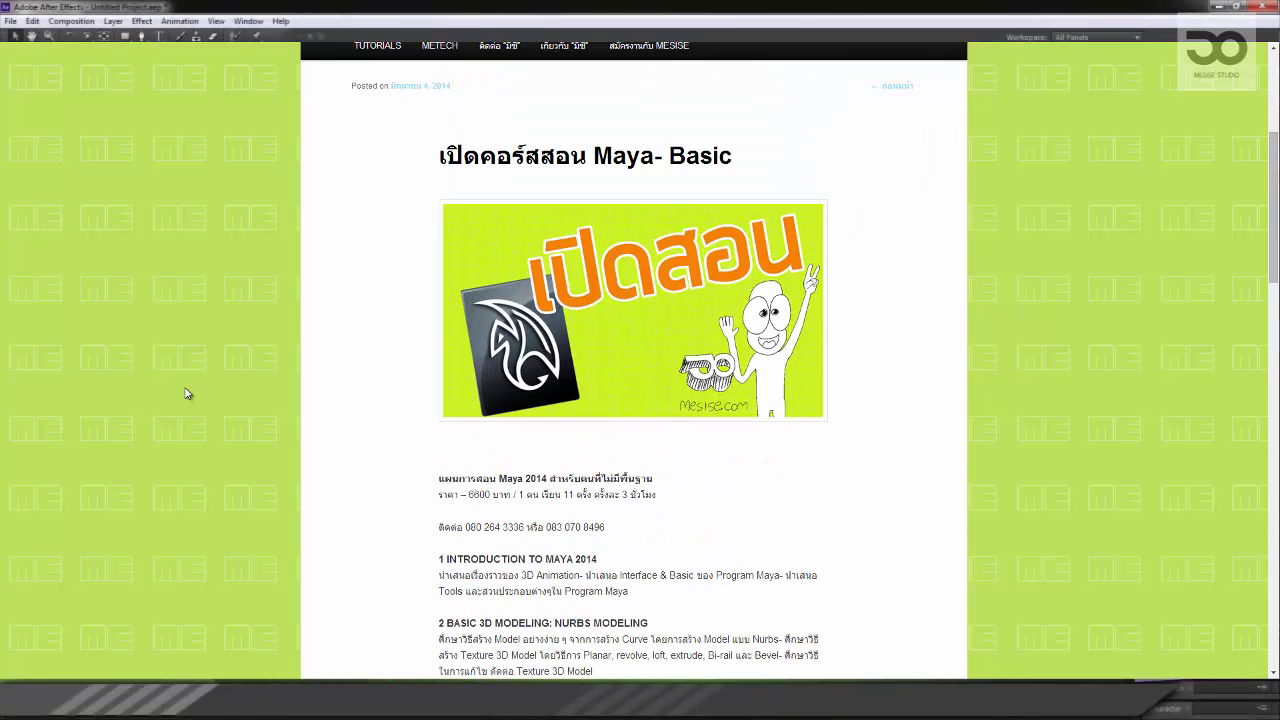
left_click_drag(464, 460, 631, 463)
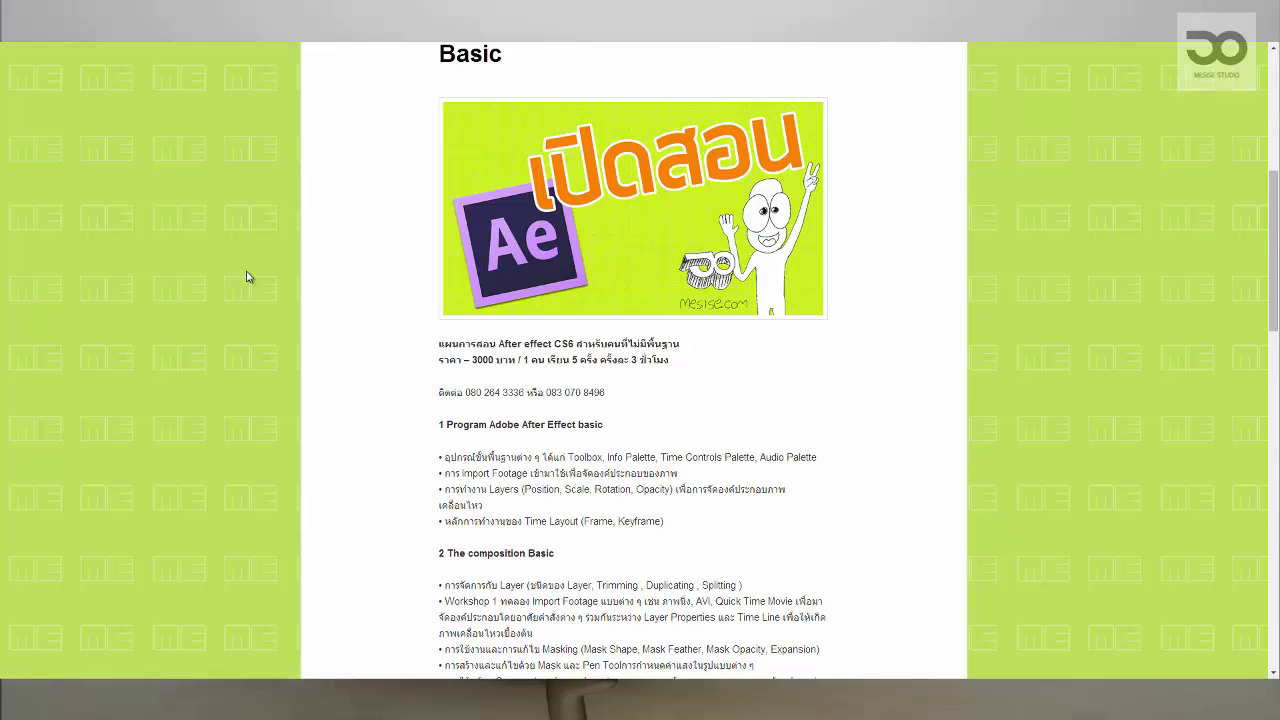
scroll(249, 277, "up", 1)
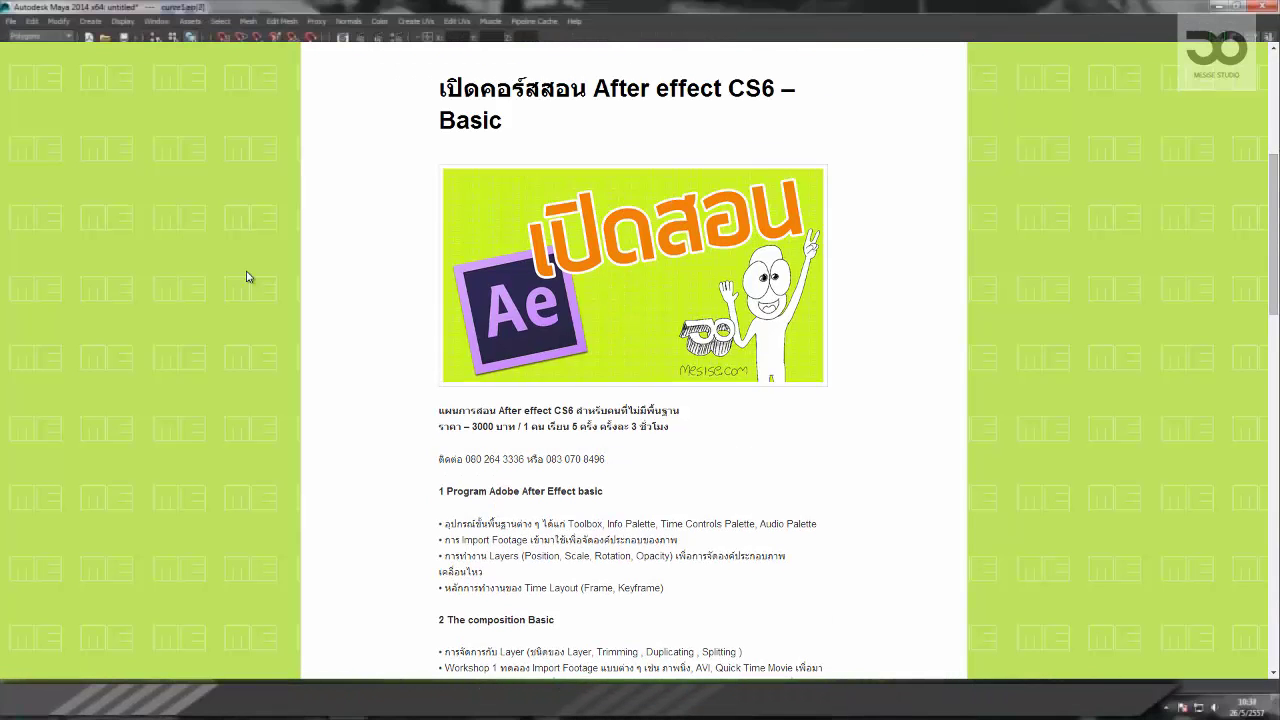
scroll(249, 277, "down", 1)
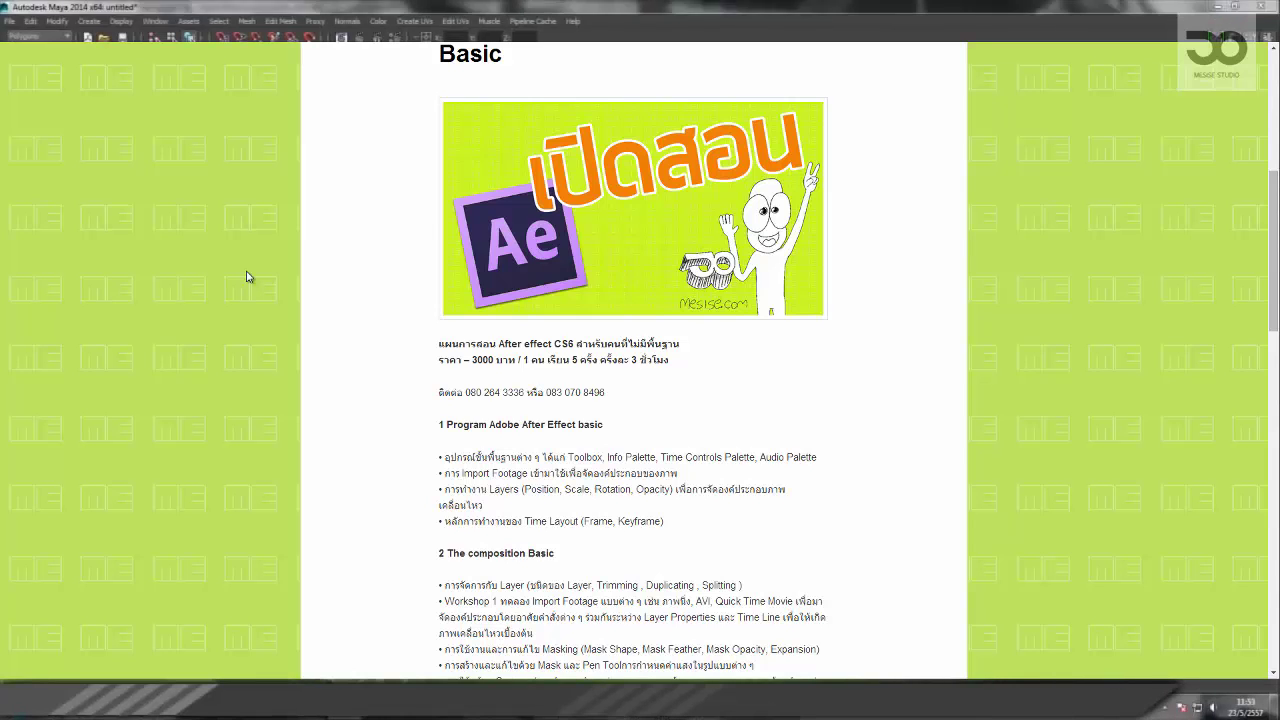
scroll(249, 277, "down", 1)
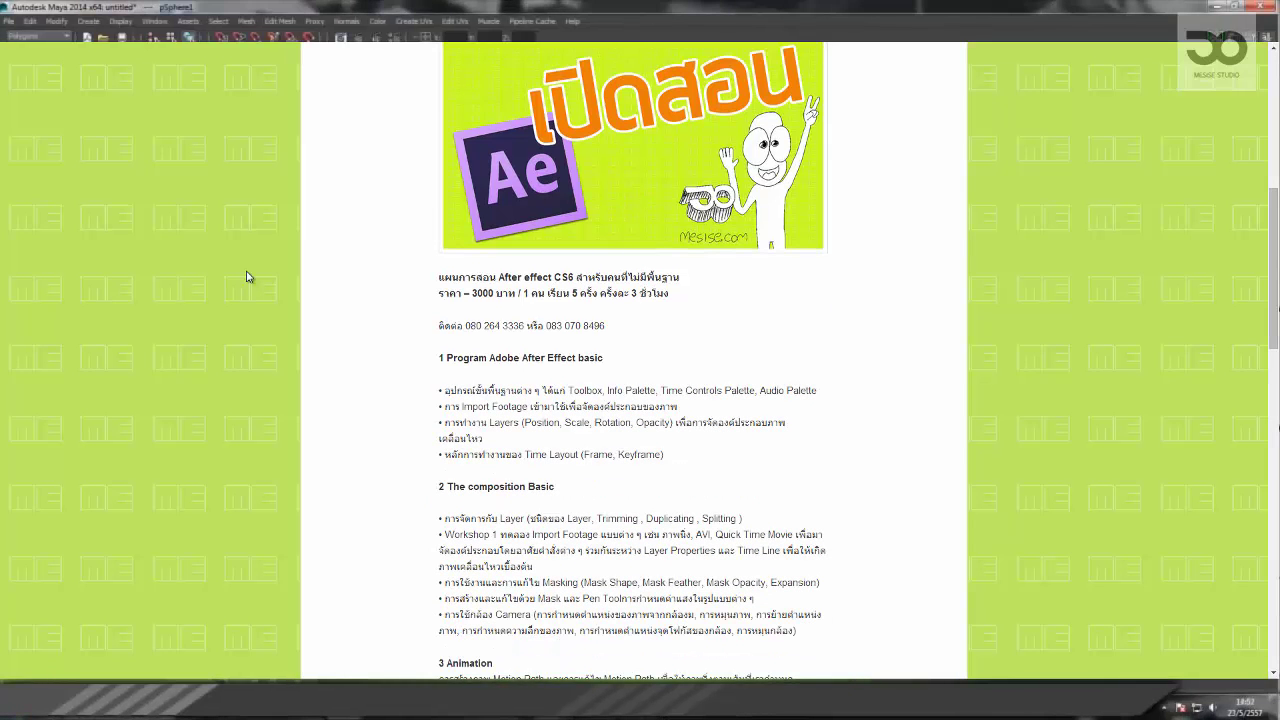
scroll(249, 277, "down", 3)
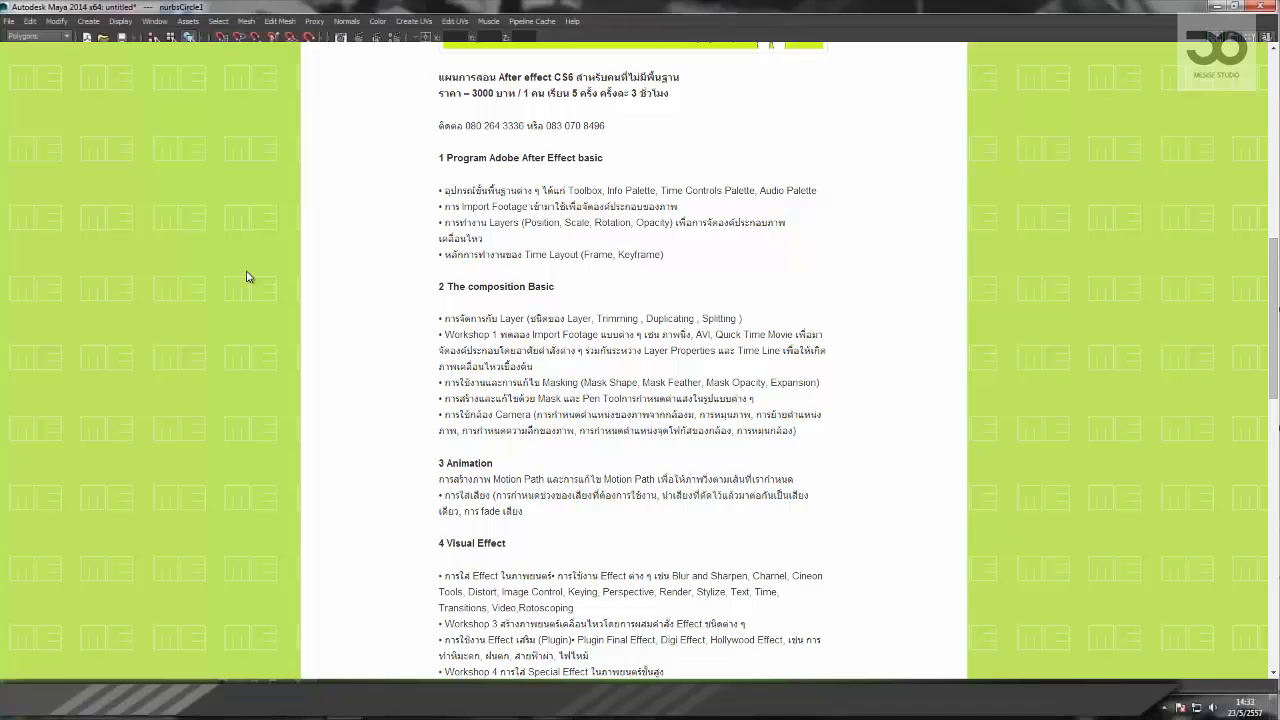
scroll(249, 277, "down", 1)
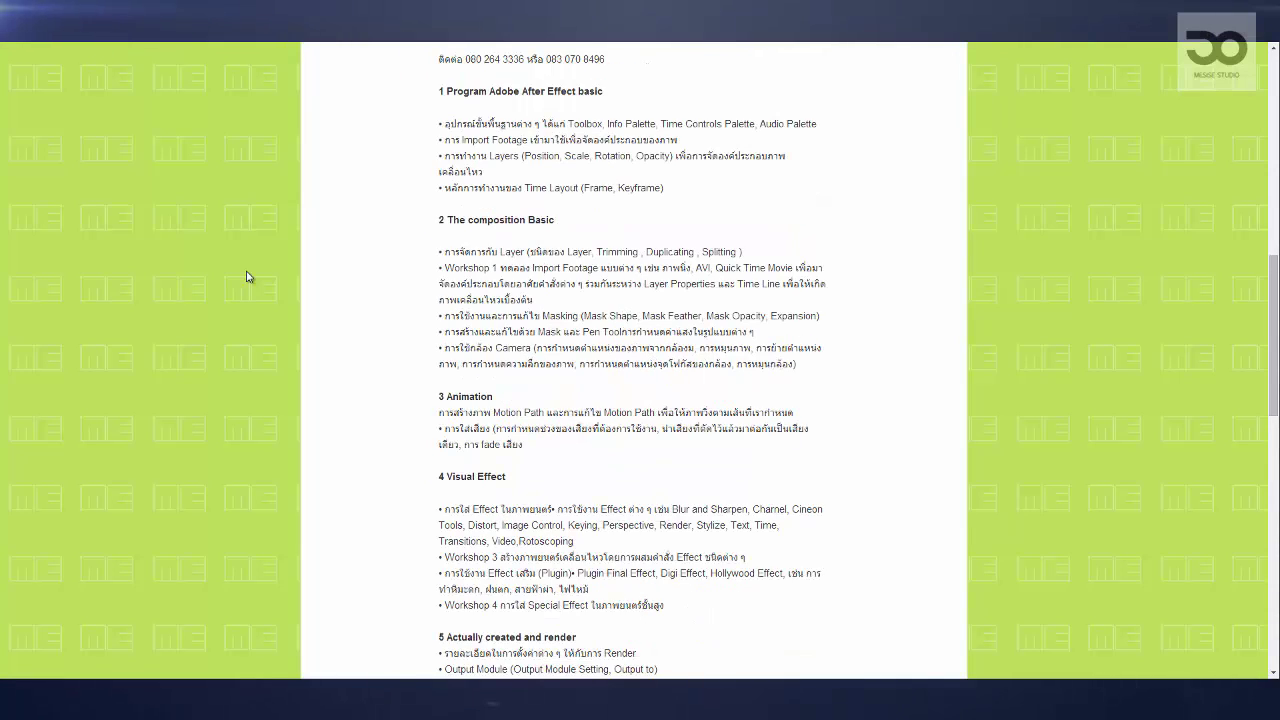
scroll(249, 277, "down", 4)
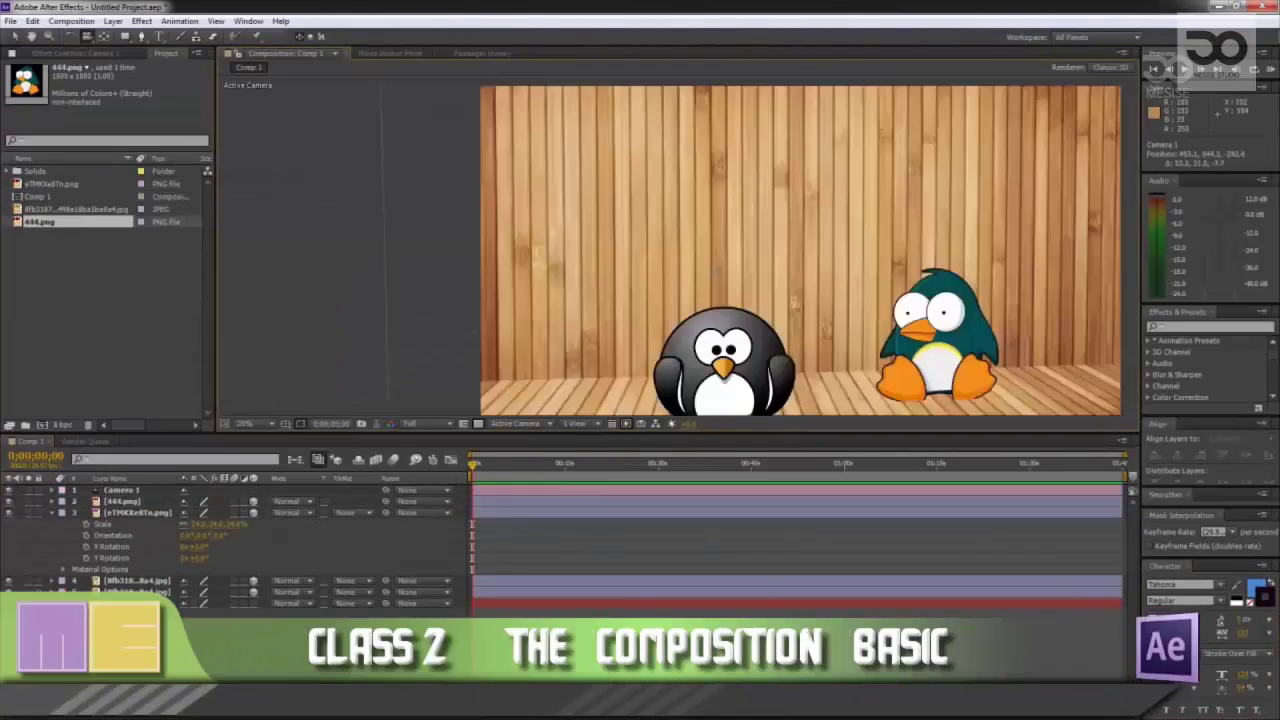